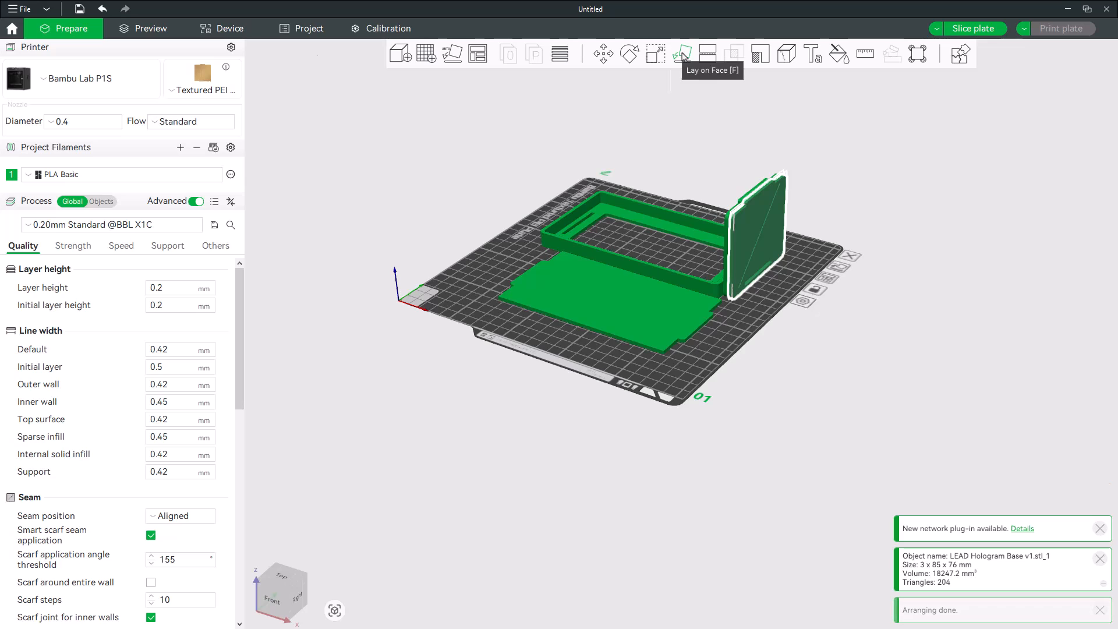
Step: Lay both upright side panels flat on the build plate with Lay on Face
click(760, 231)
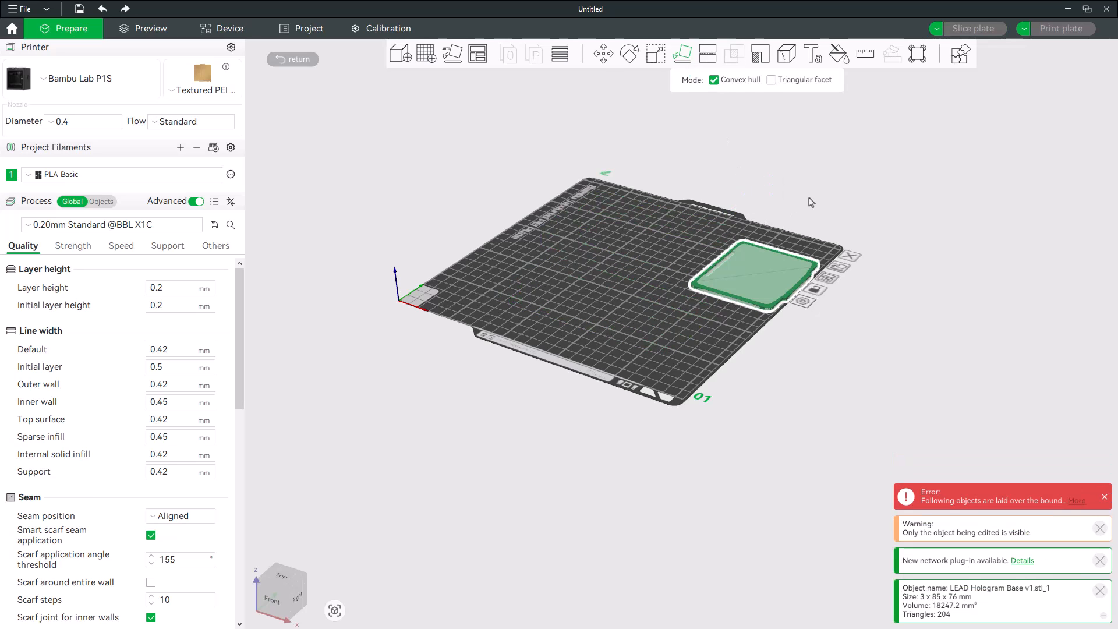
click(808, 199)
click(754, 220)
click(681, 55)
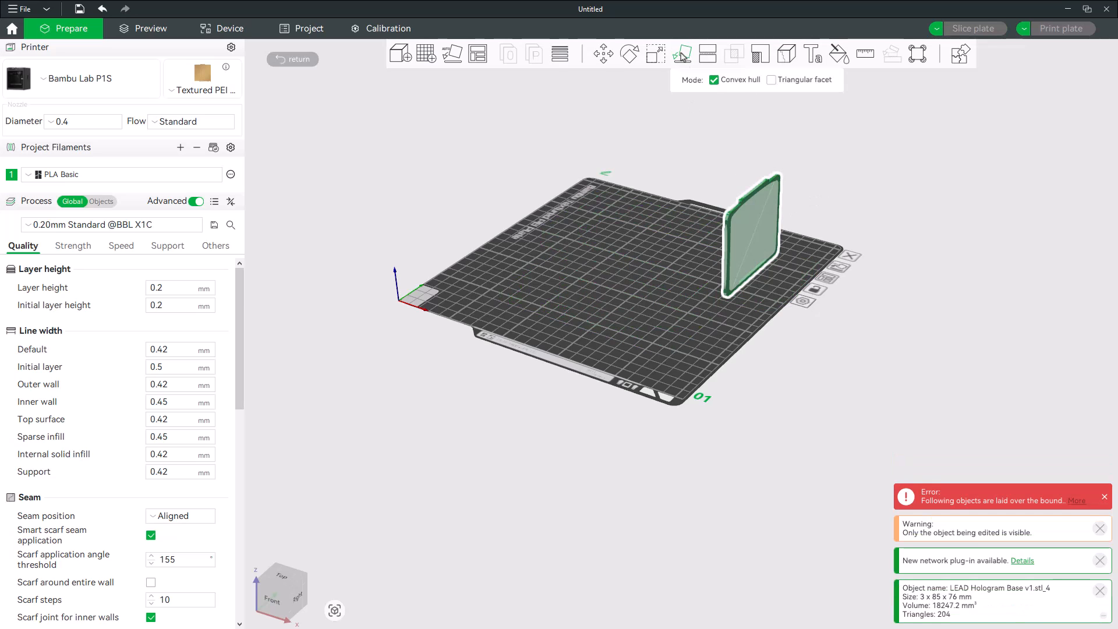
click(751, 213)
click(799, 208)
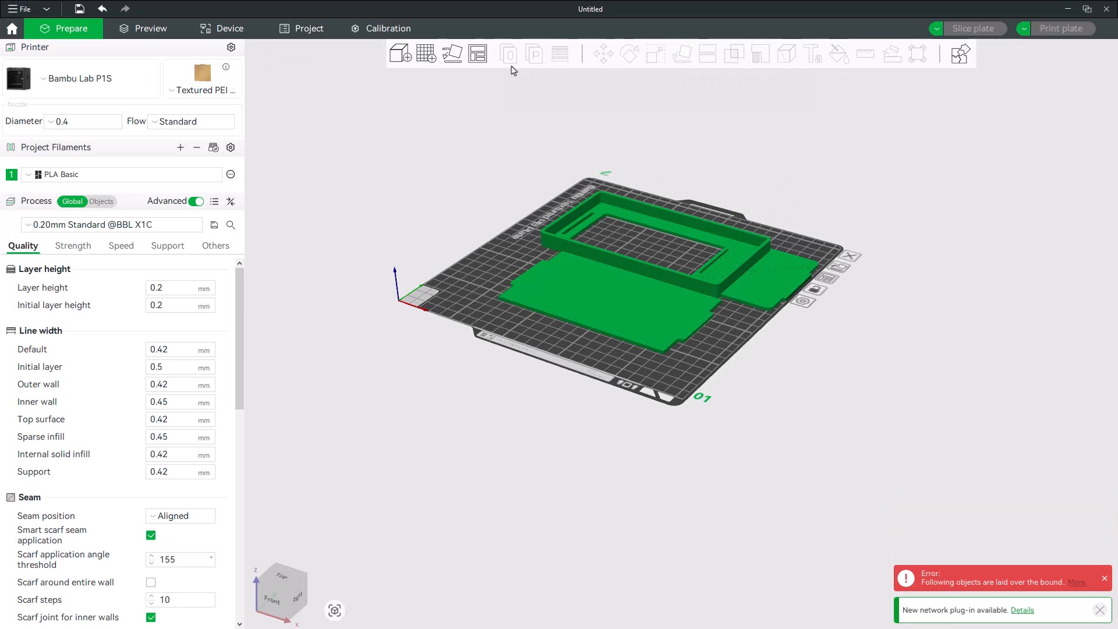
Step: Auto-arrange all parts on the build plate with automatic spacing
right_click(477, 54)
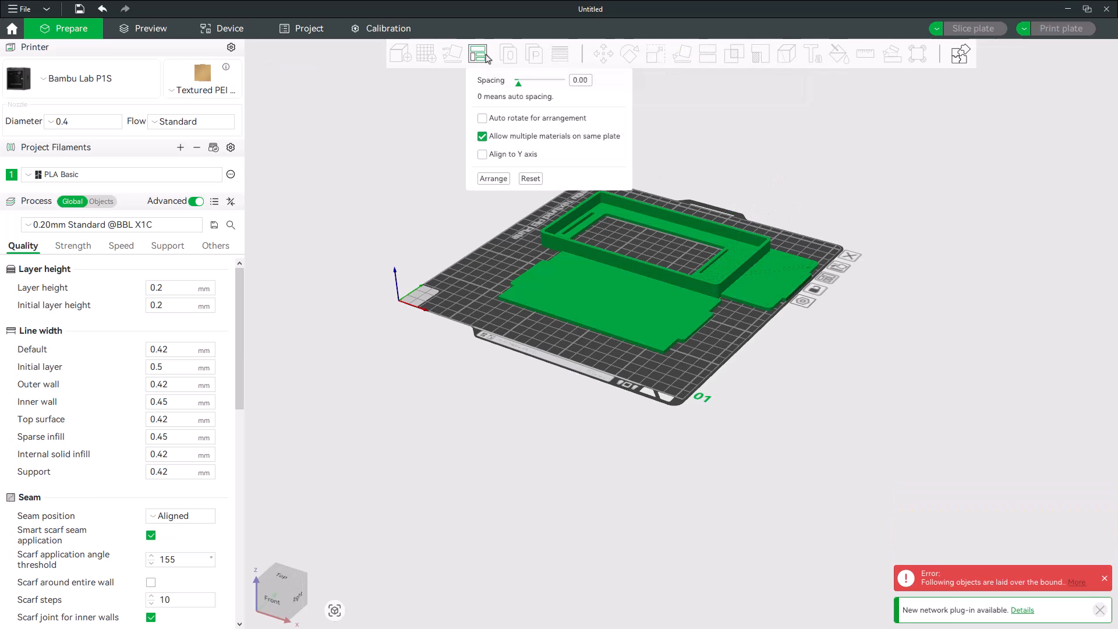
click(493, 179)
key(1)
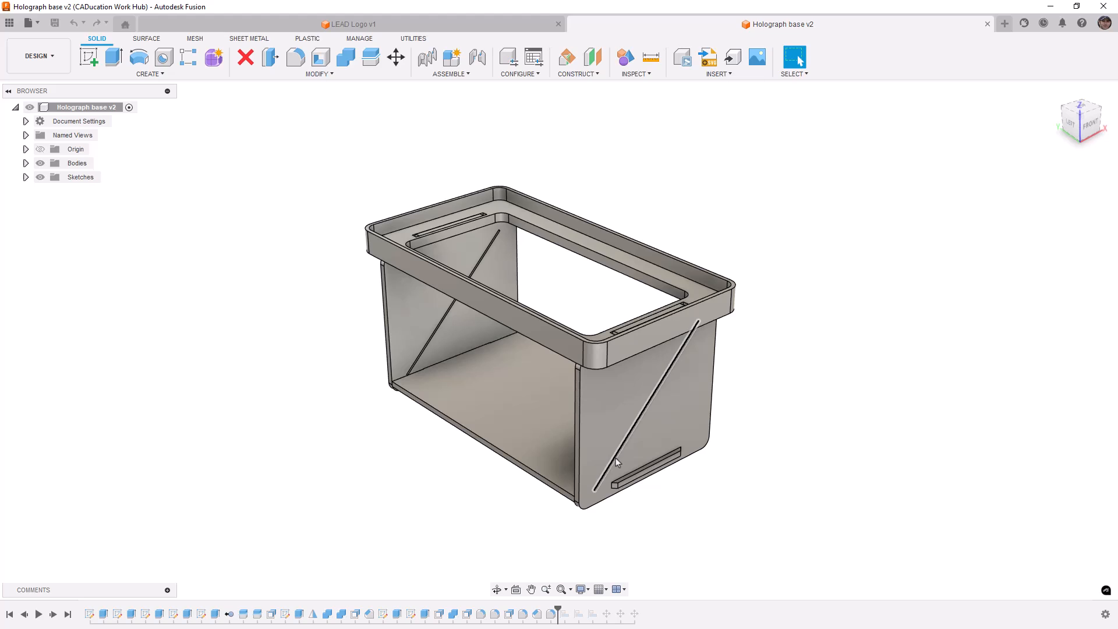
Step: Bring up the LEAD Logo v1 design in Fusion and examine its list of bodies
click(424, 25)
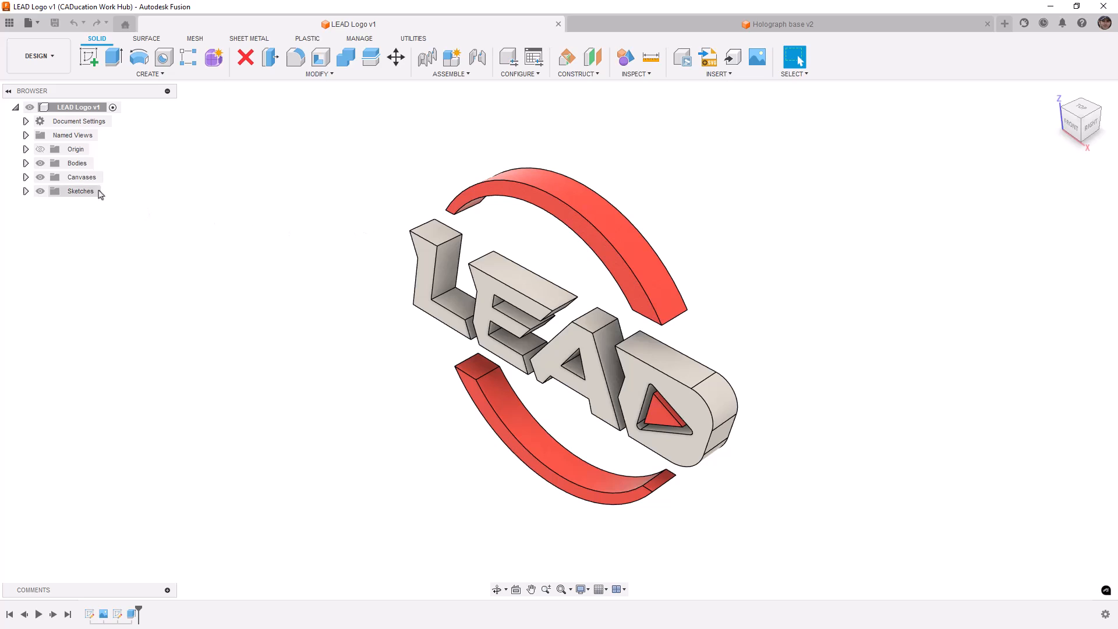
click(26, 164)
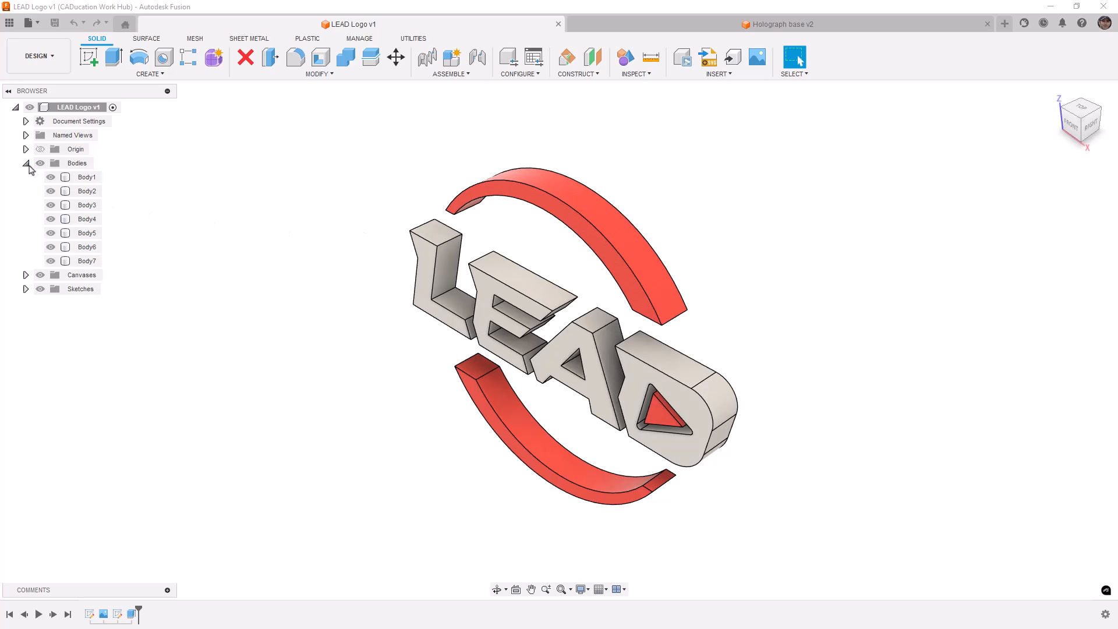
click(25, 163)
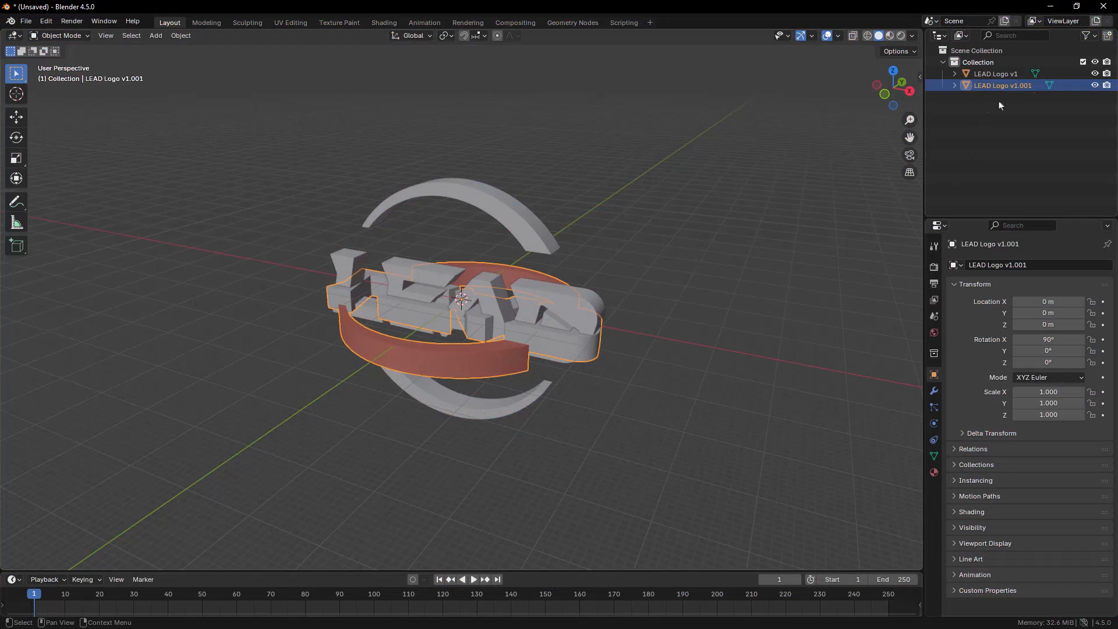
Step: In Blender, hide the LEAD Logo v1 object and look over the LEAD Logo v1.001 model
click(1095, 74)
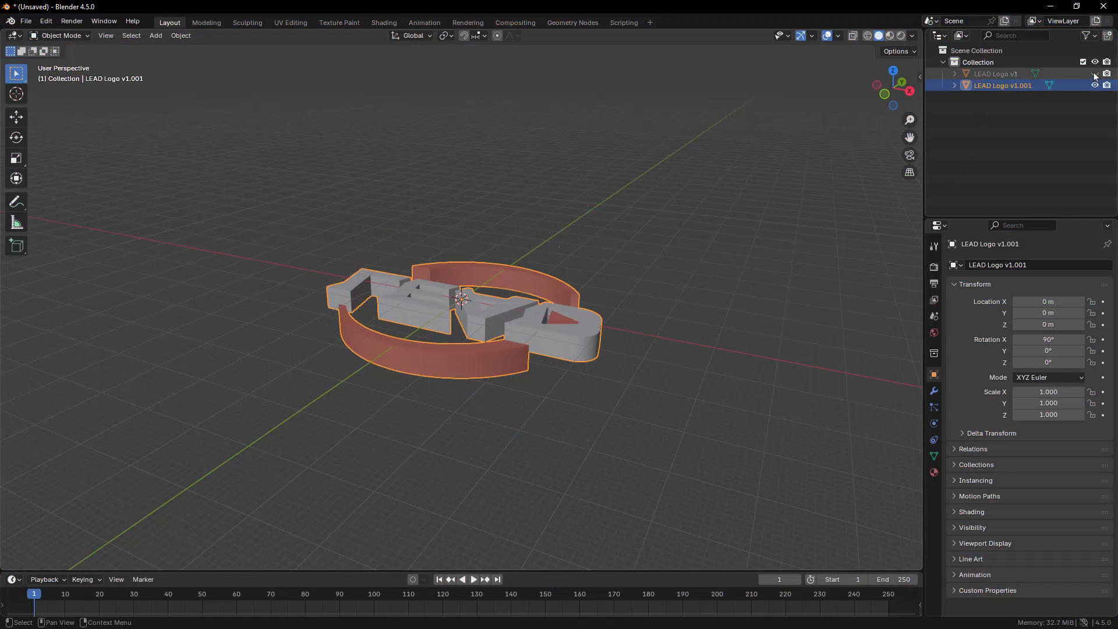
click(766, 243)
middle_drag(525, 362, 506, 387)
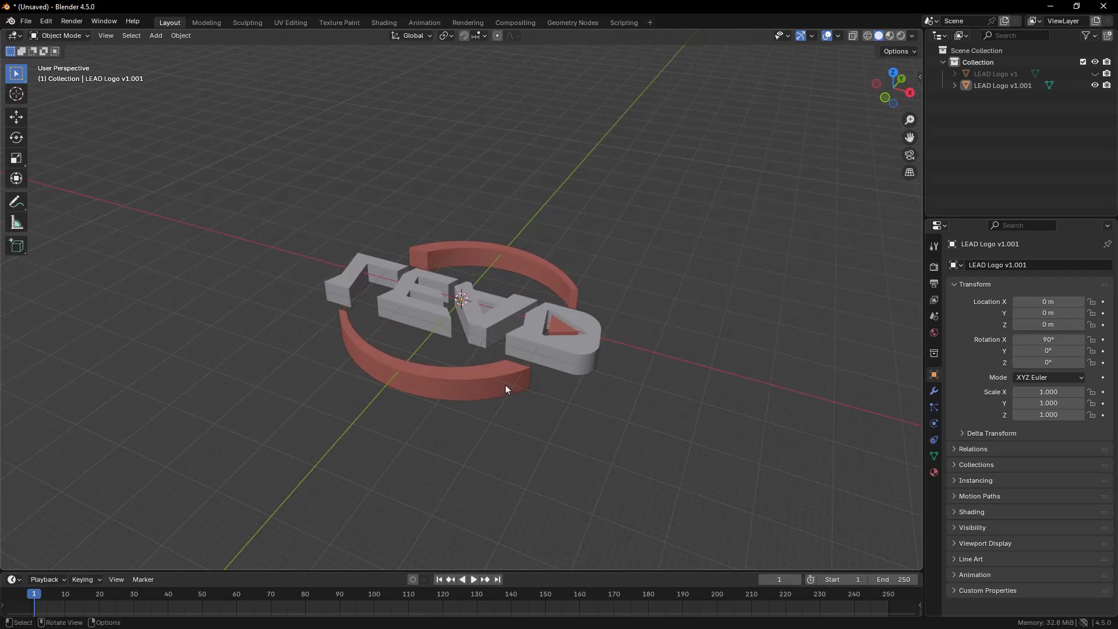
click(541, 345)
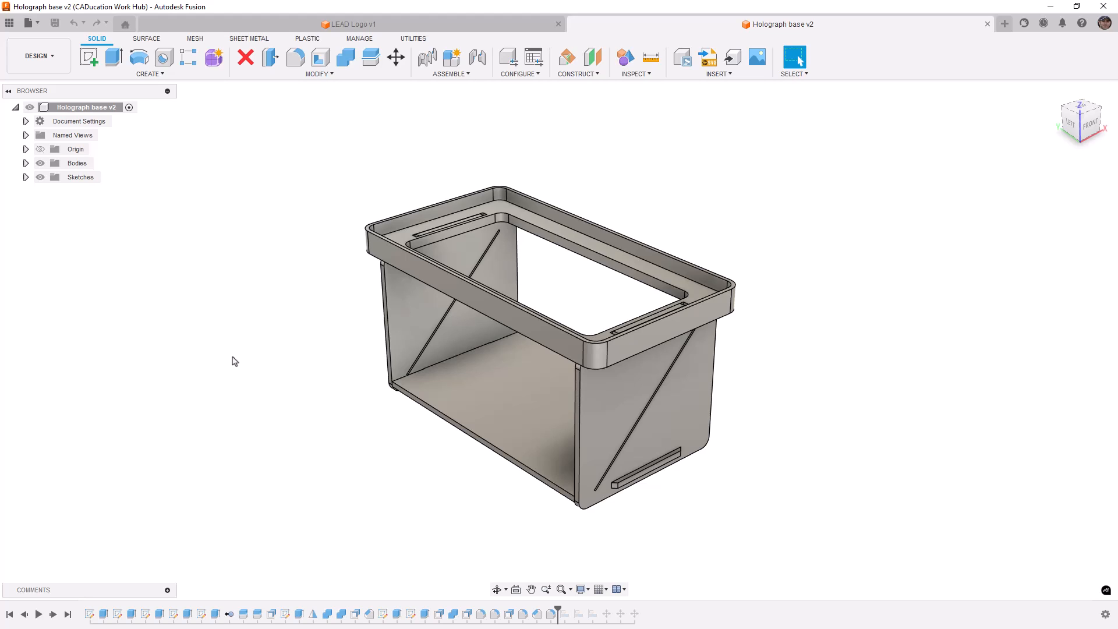
click(445, 26)
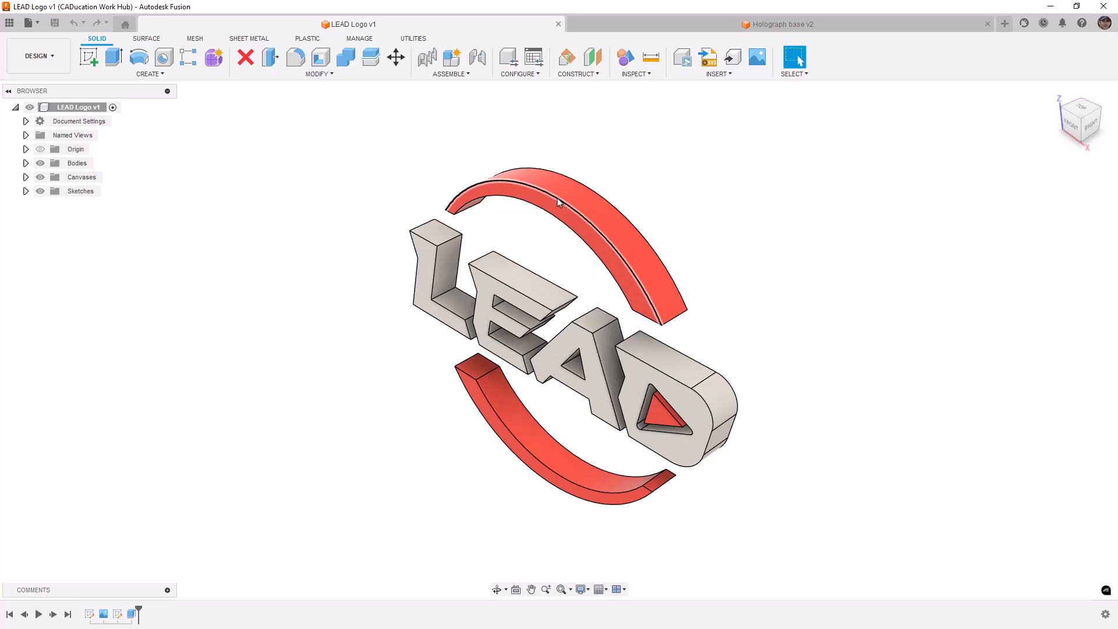
click(635, 29)
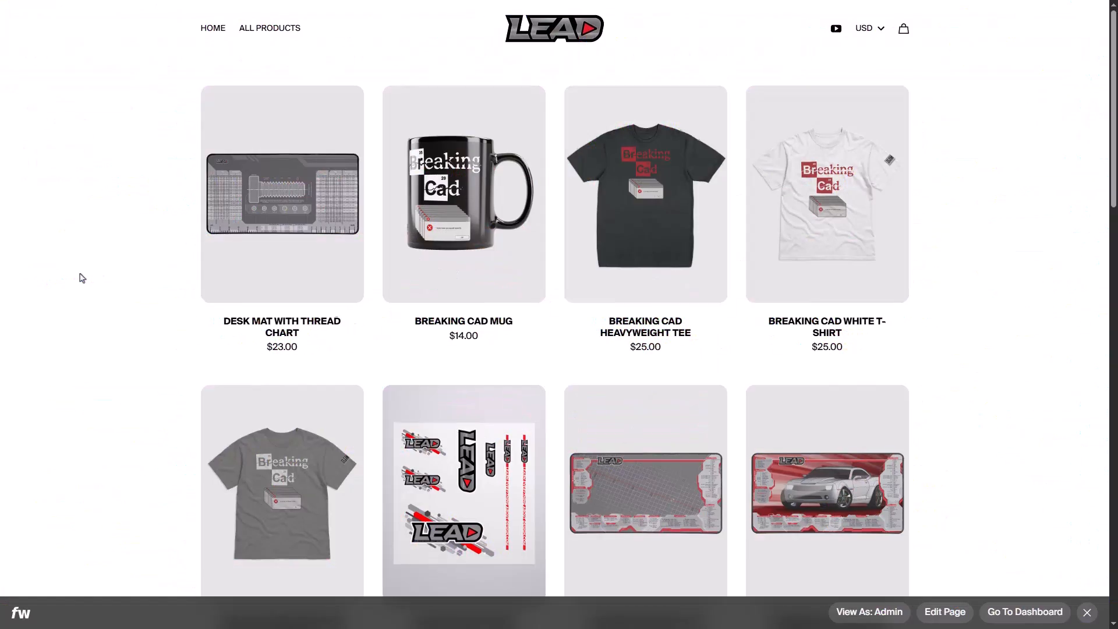
Step: Browse the LEAD merchandise store, the course catalogue and the section list of the HID game controller course in the browser
scroll(86, 278, down, 4)
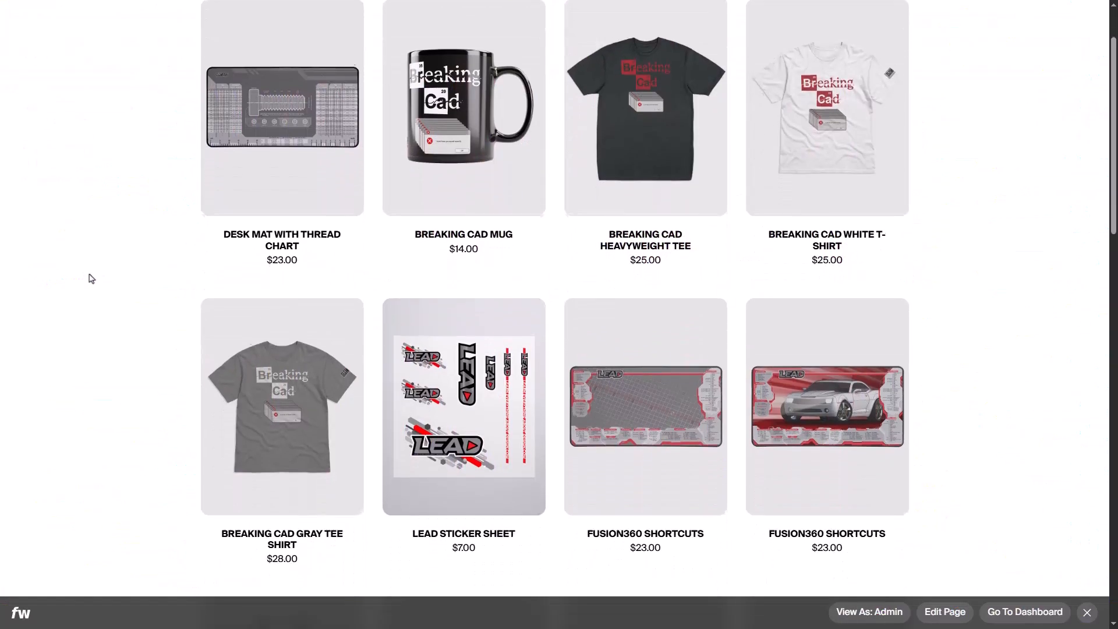
scroll(92, 281, down, 8)
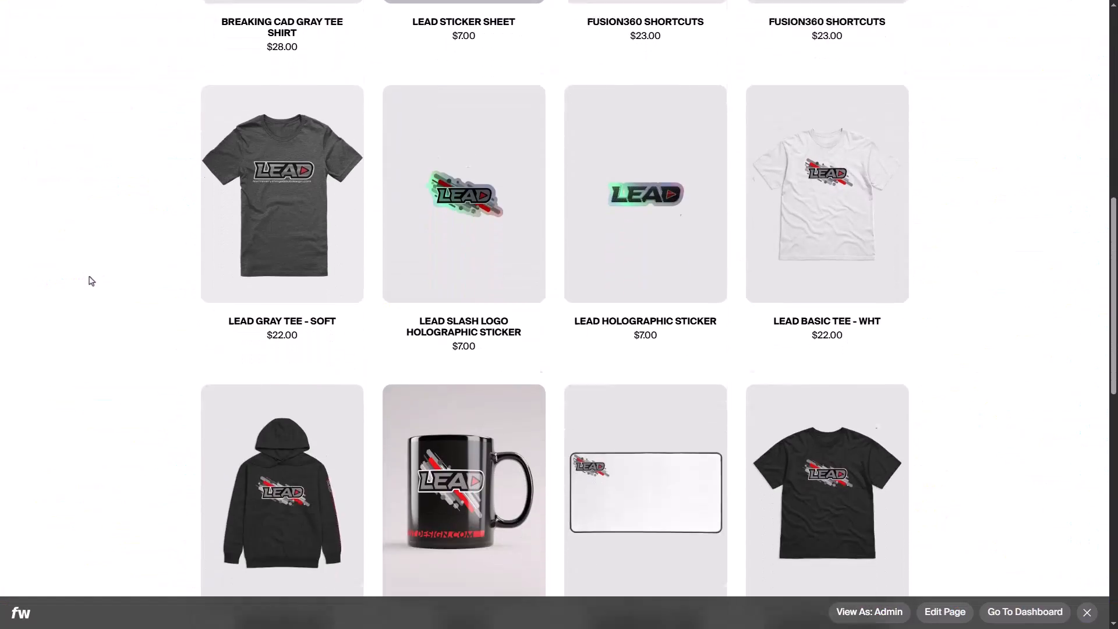
scroll(91, 281, down, 1)
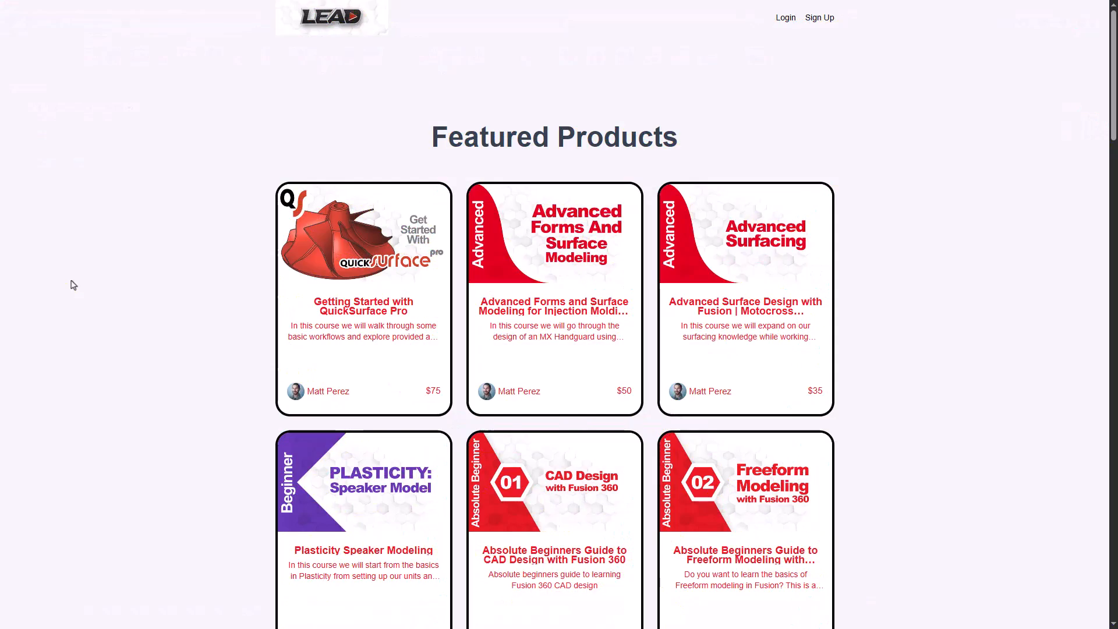
scroll(73, 284, down, 1)
scroll(73, 285, down, 8)
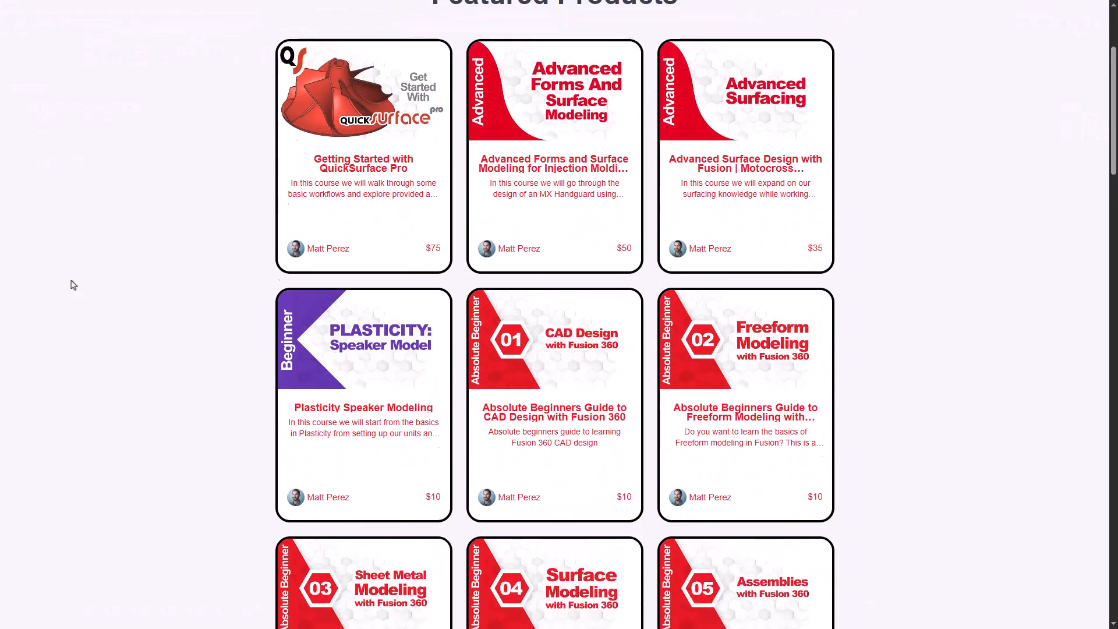
scroll(73, 285, down, 5)
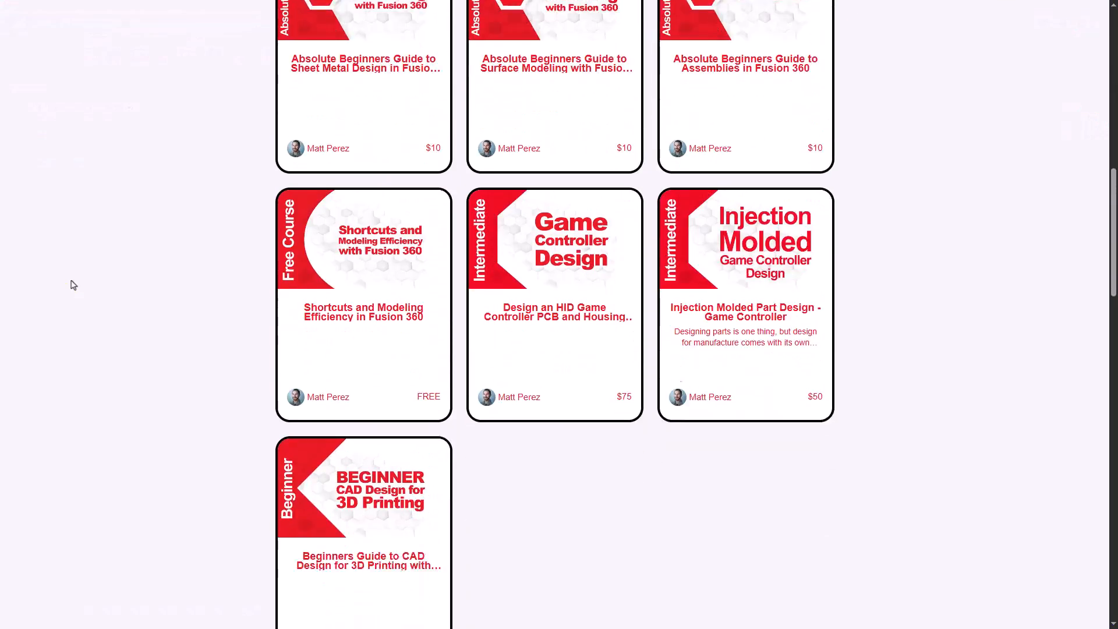
click(560, 164)
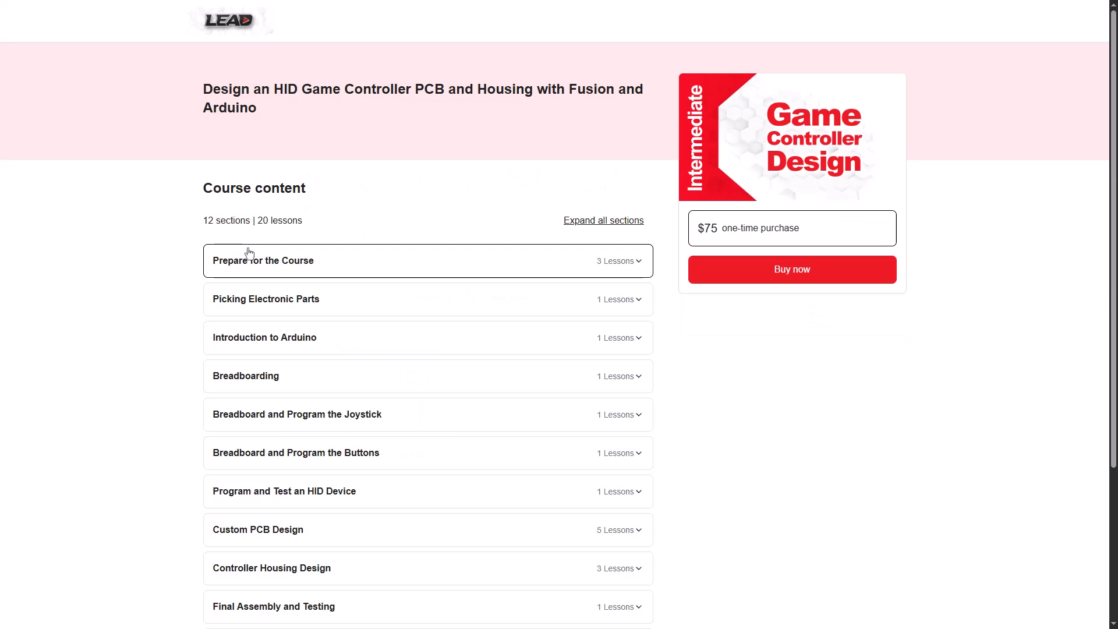
scroll(171, 267, down, 1)
scroll(170, 267, down, 2)
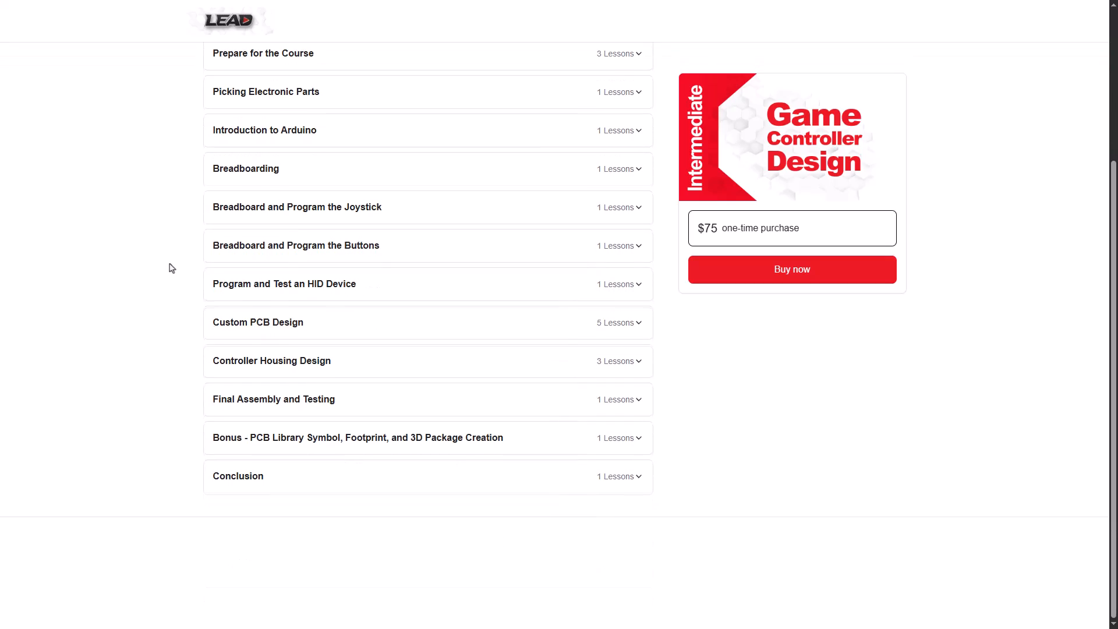
scroll(171, 268, up, 3)
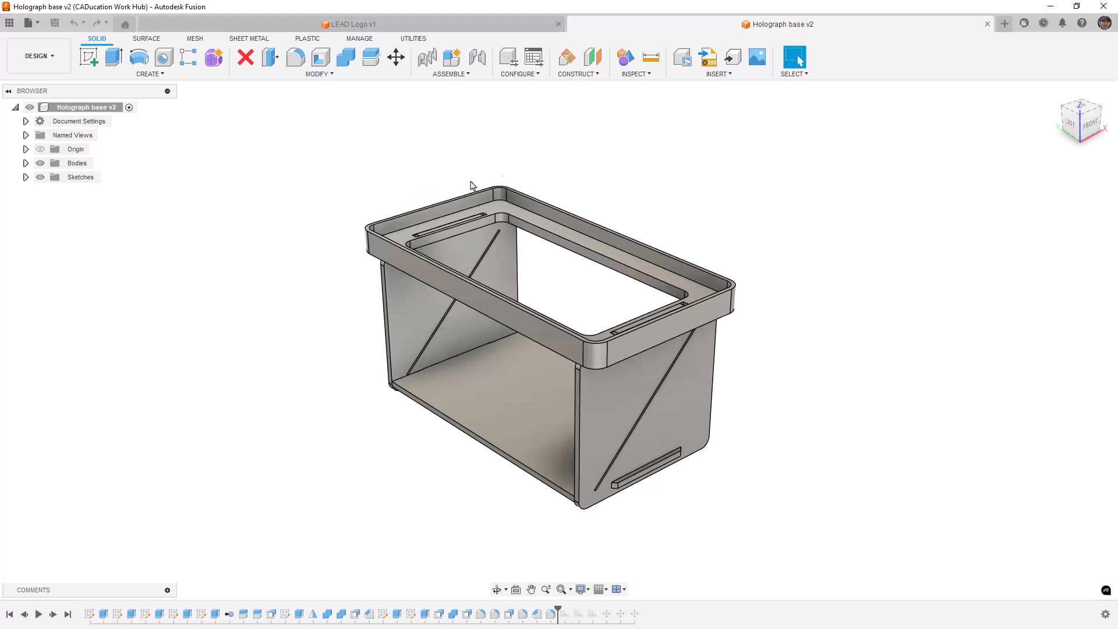
Step: Create a new empty design in Fusion and inspect the recessed tray face in Holograph base v2 for reference
click(1004, 26)
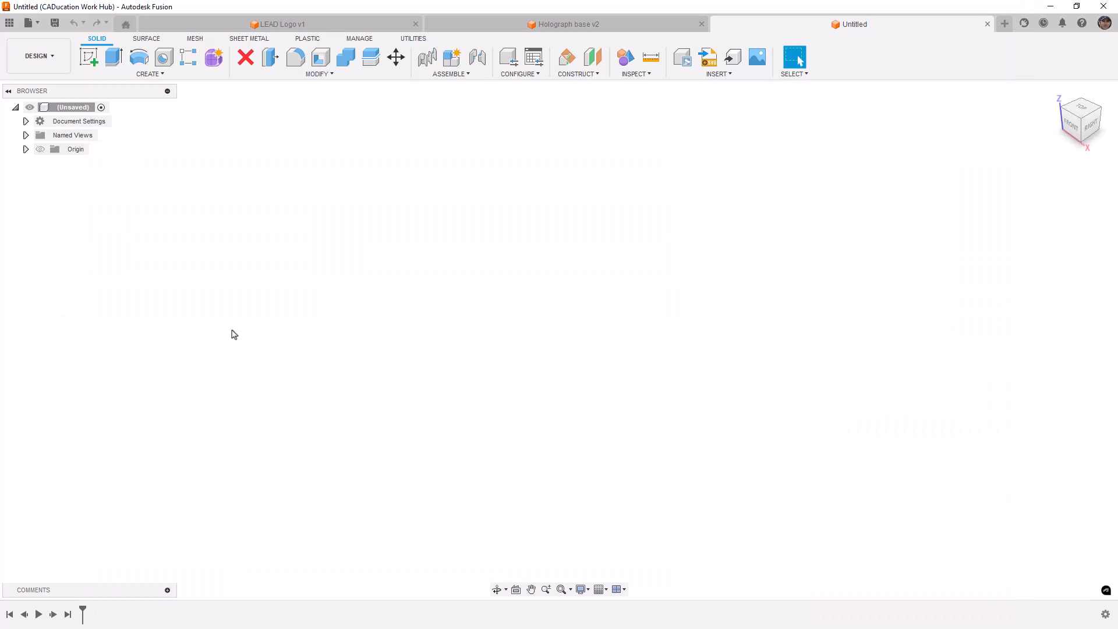
click(542, 28)
click(440, 233)
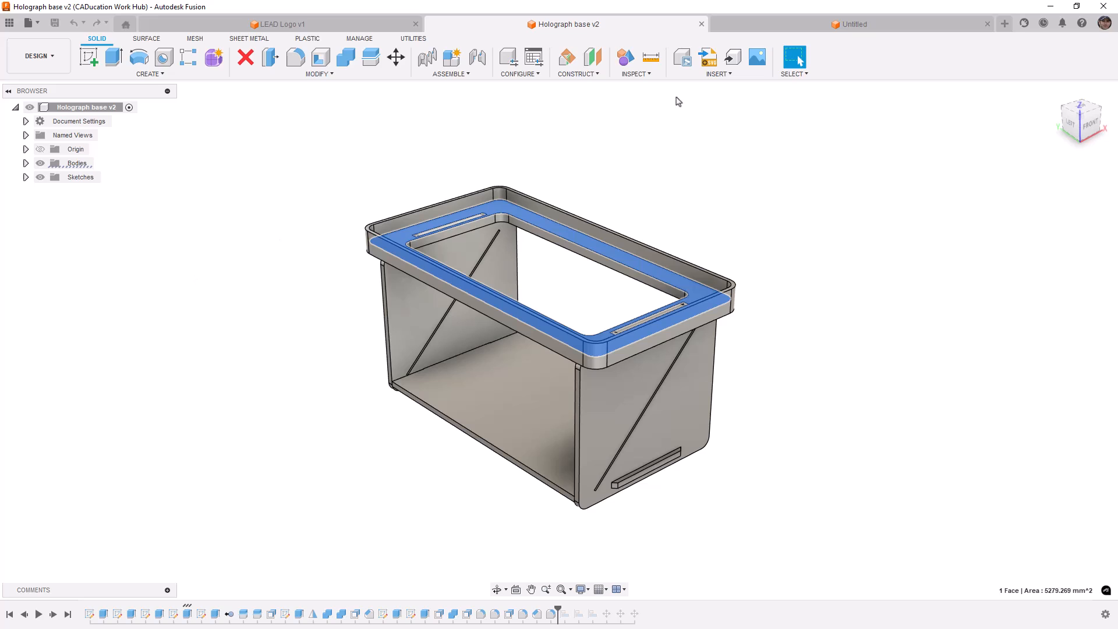
click(824, 25)
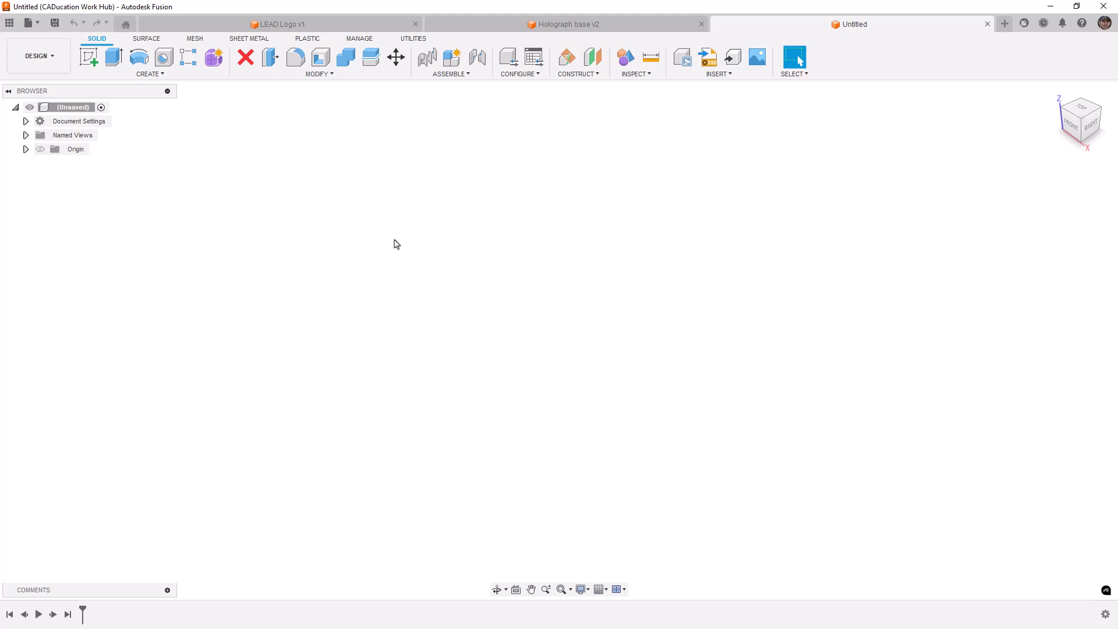
Step: Sketch a center rectangle on the horizontal plane at the origin, 170 mm wide and 90 mm high, and finish the sketch
click(88, 57)
click(623, 343)
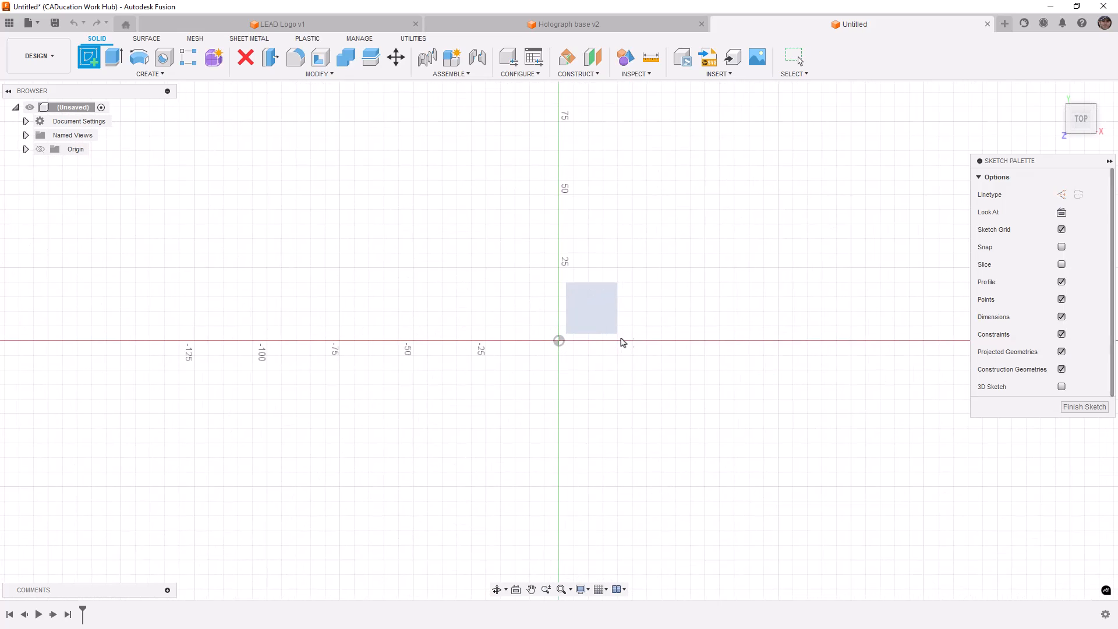
key(r)
click(1096, 194)
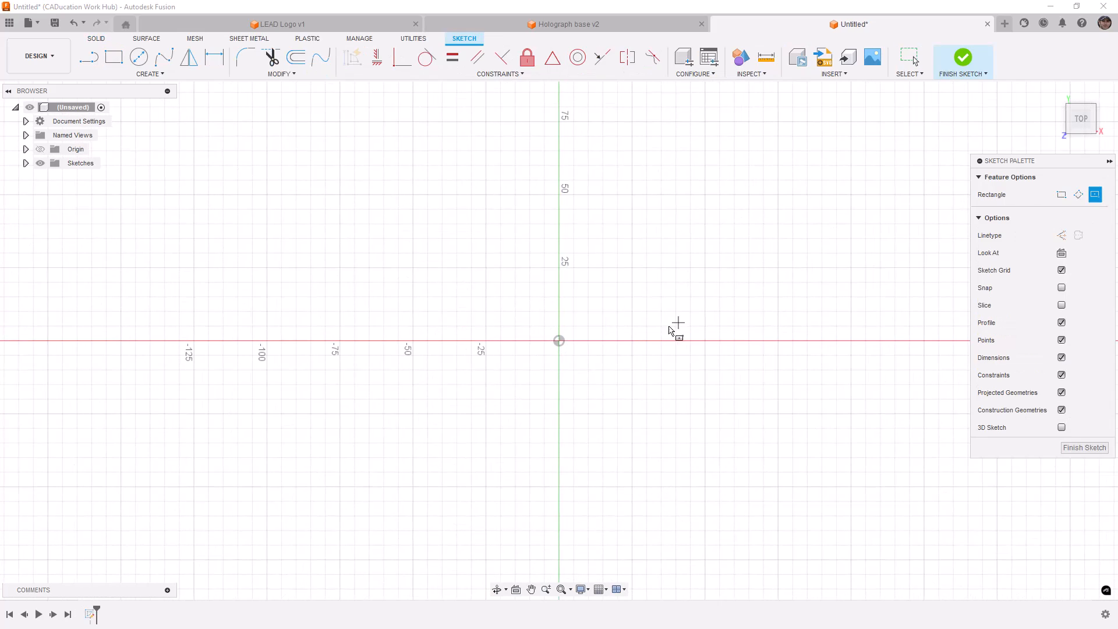
click(559, 341)
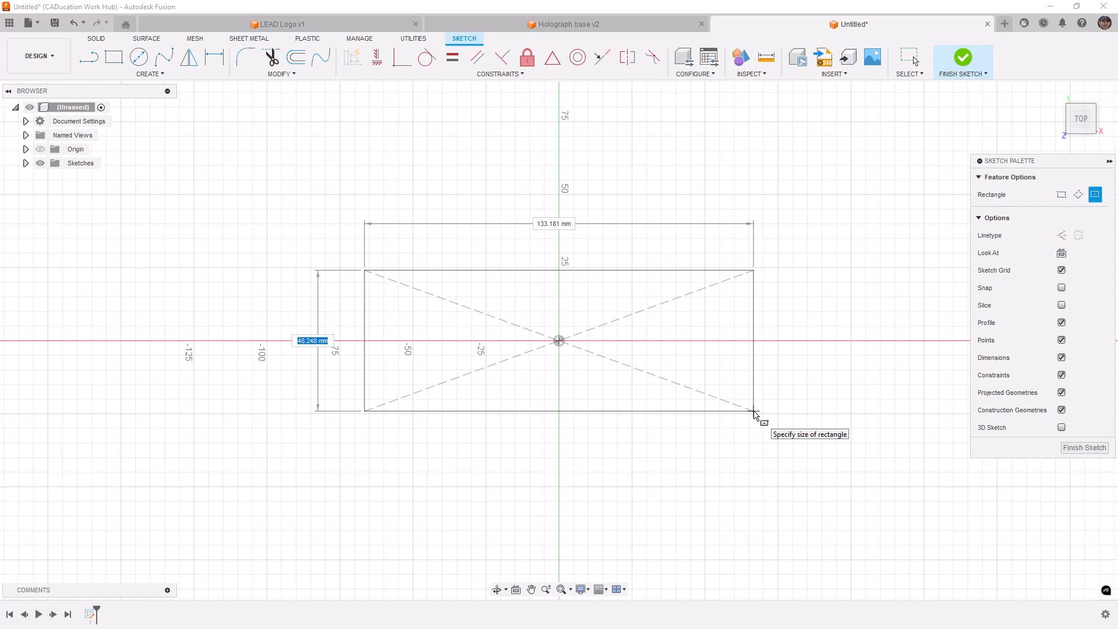
text(90)
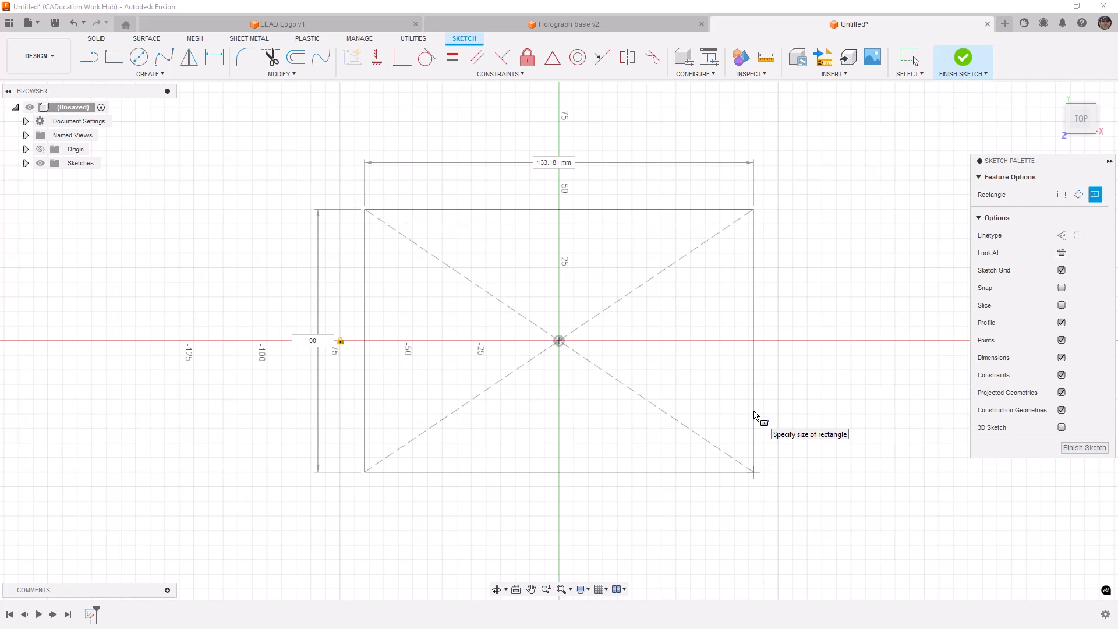
text(170)
key(Return)
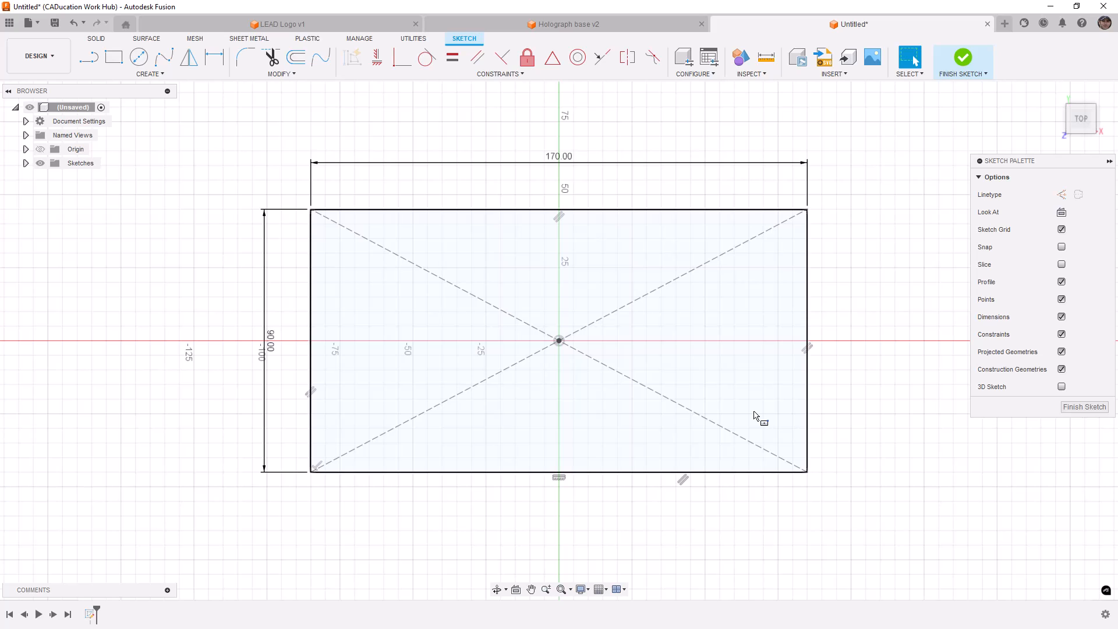
click(963, 57)
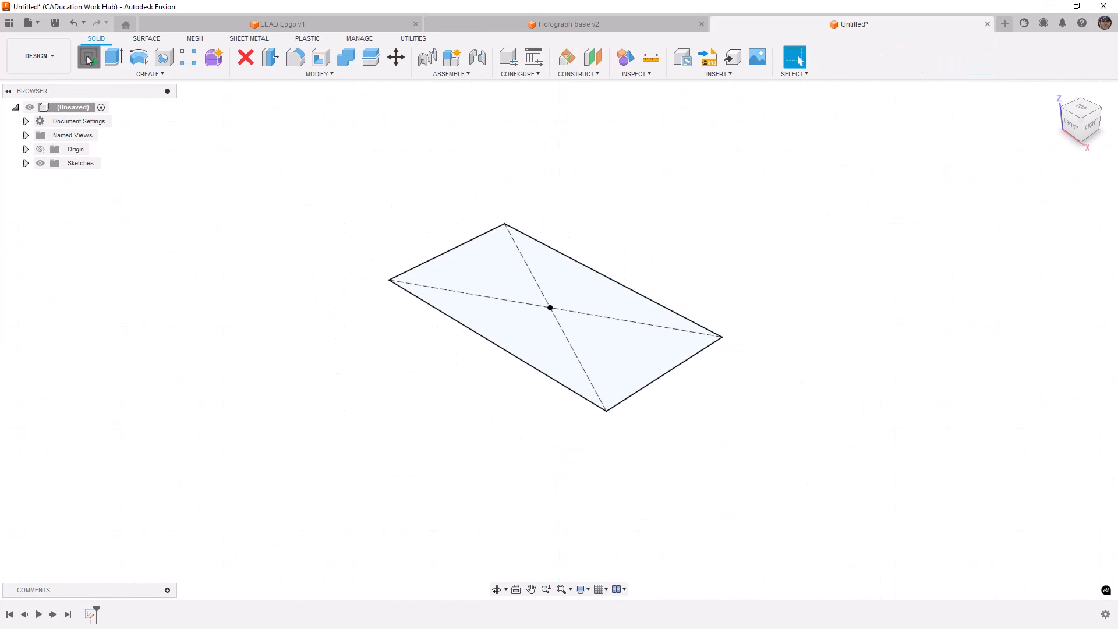
Step: In a new sketch on the right plane, draw a sloping line and a horizontal line about 87 mm long below the rectangle's edge
click(88, 59)
click(584, 252)
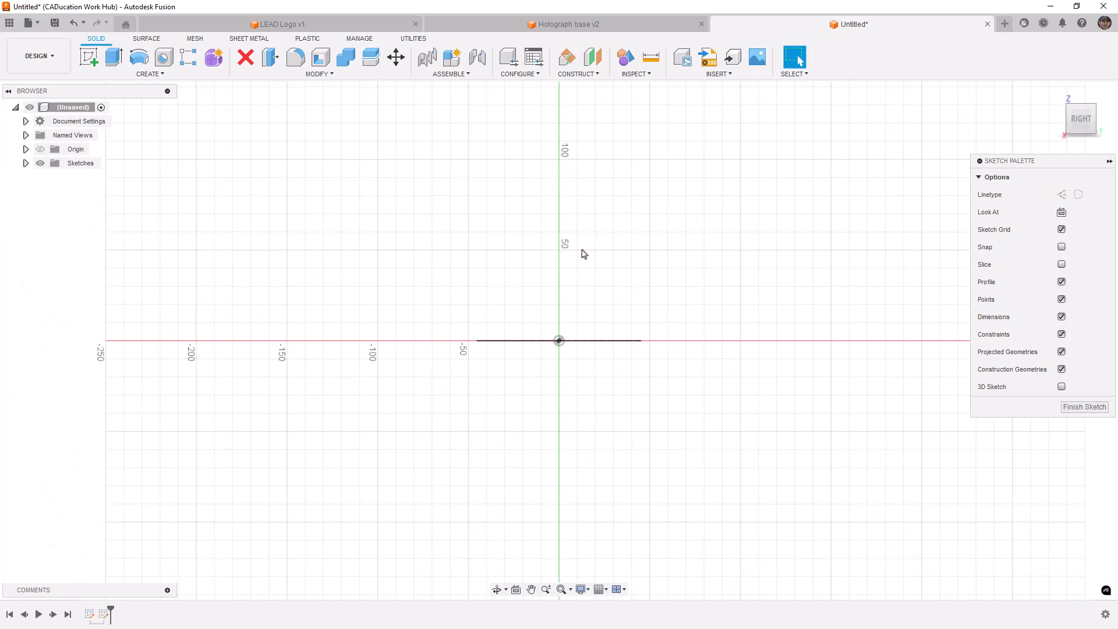
key(l)
click(644, 357)
double_click(477, 446)
click(487, 338)
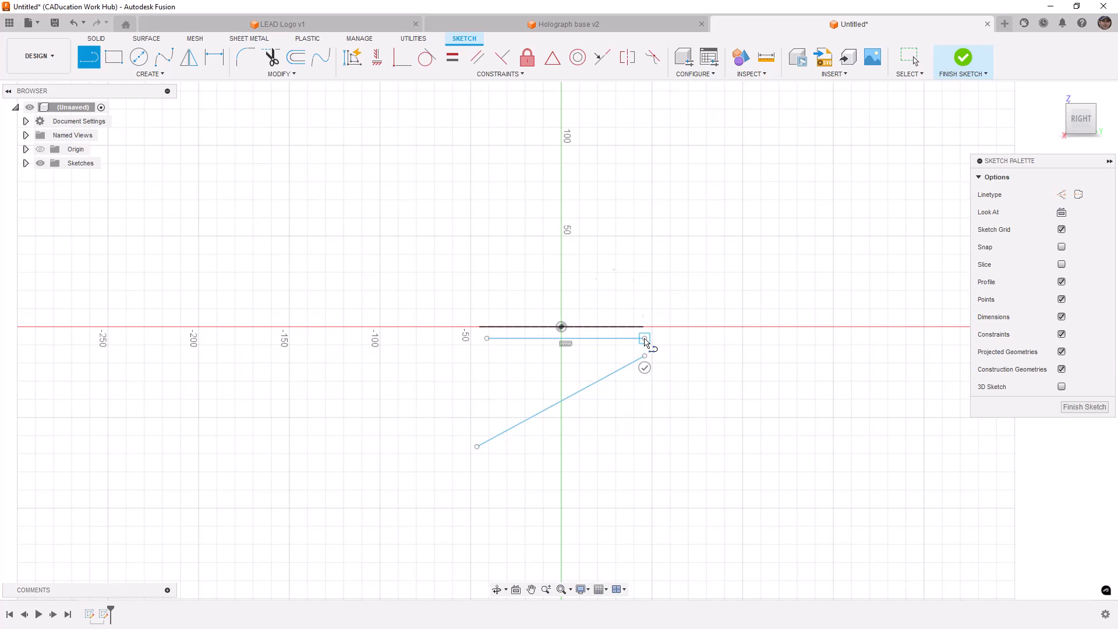
click(645, 339)
key(Escape)
Step: Dimension the angle between the horizontal line and the sloping line as 45°
click(588, 342)
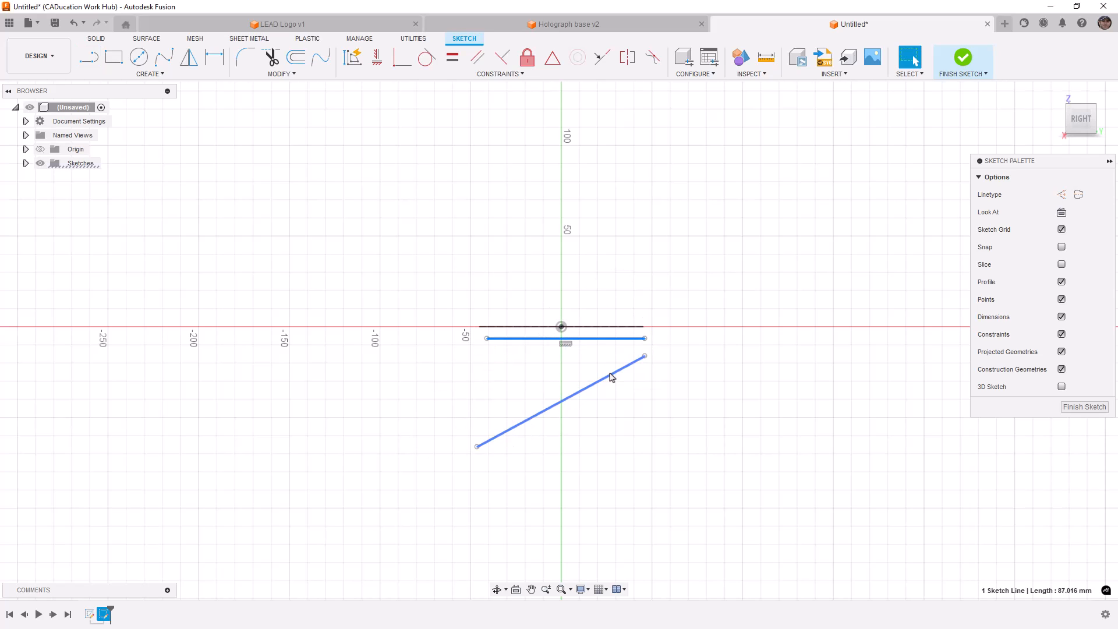
key(d)
click(589, 365)
text(4)
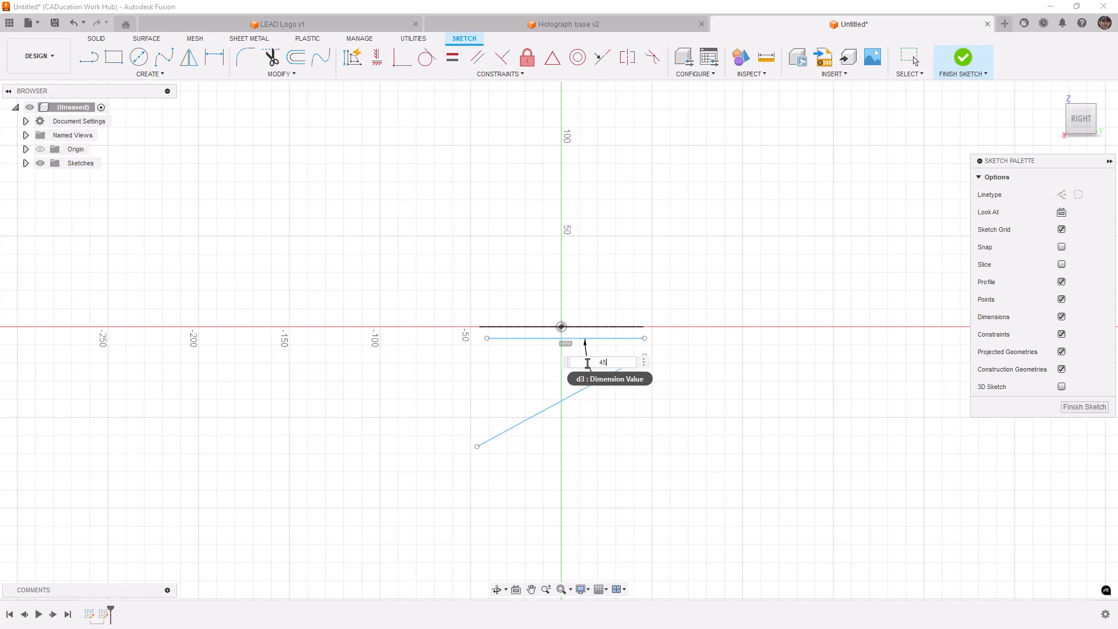
text(5)
key(Return)
key(Escape)
Step: Project the rectangle's 90 mm side edge into the right-plane sketch and look straight at the sketch
drag(632, 343, 638, 350)
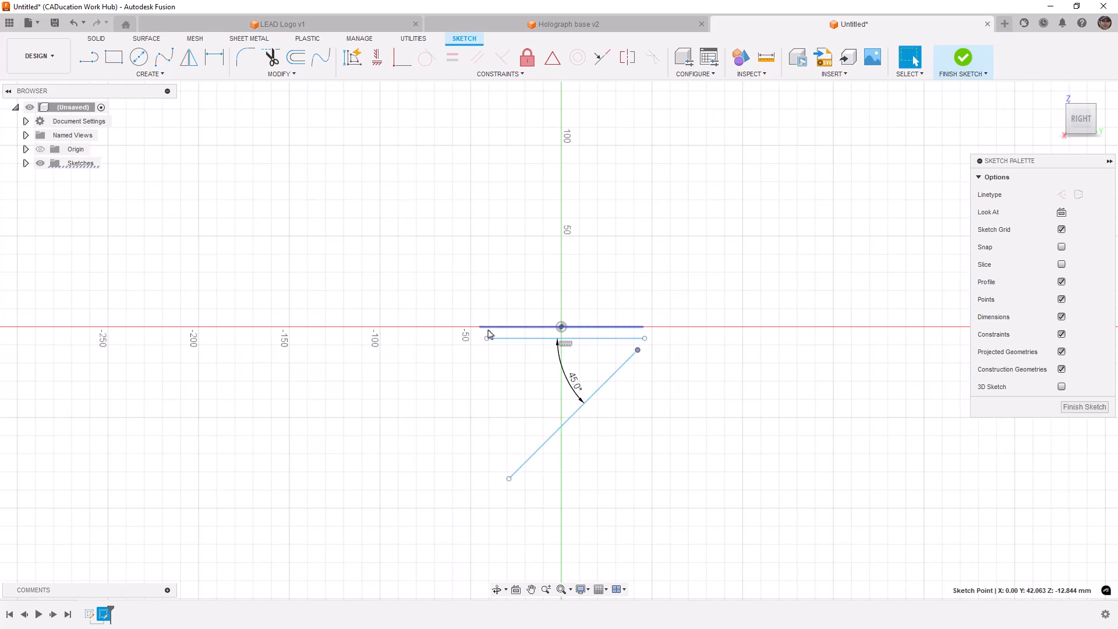
click(618, 369)
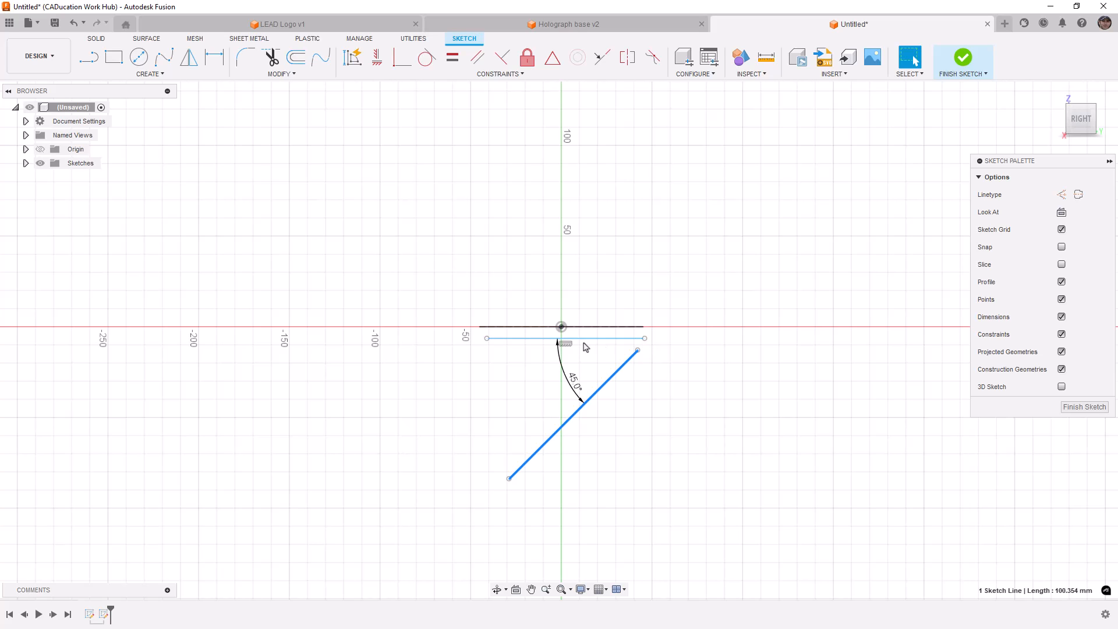
shift+middle_drag(617, 324, 647, 331)
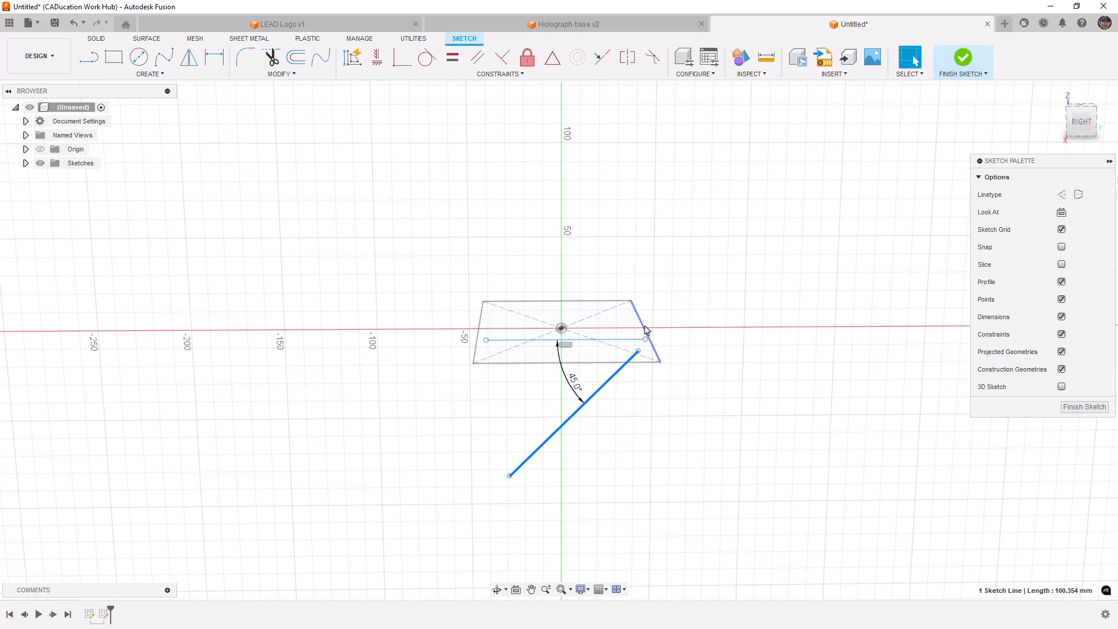
click(188, 57)
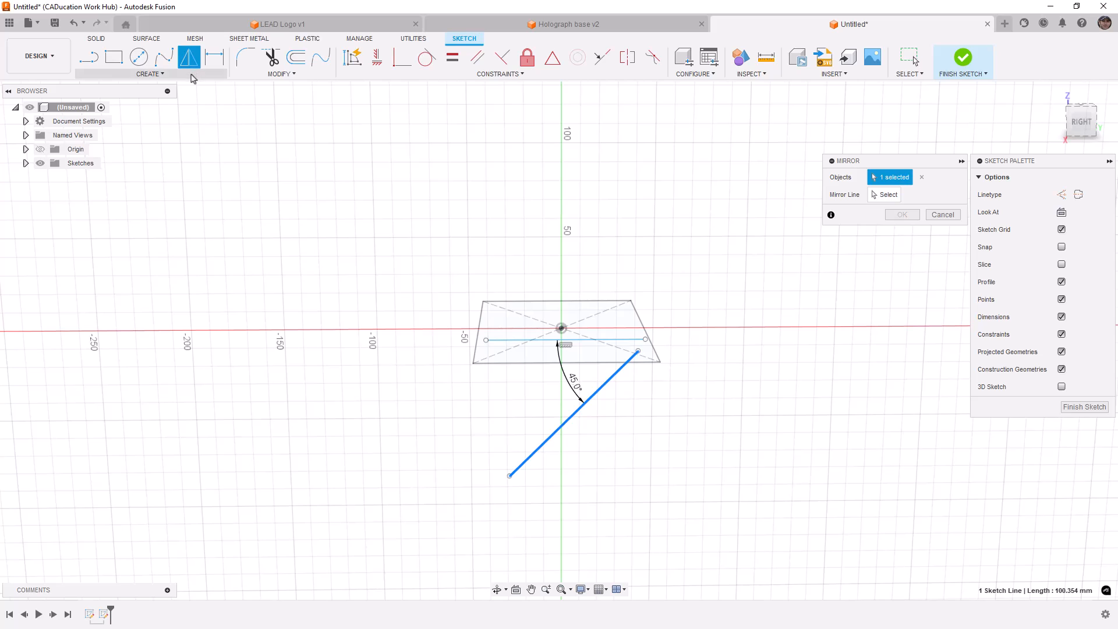
click(151, 74)
click(585, 363)
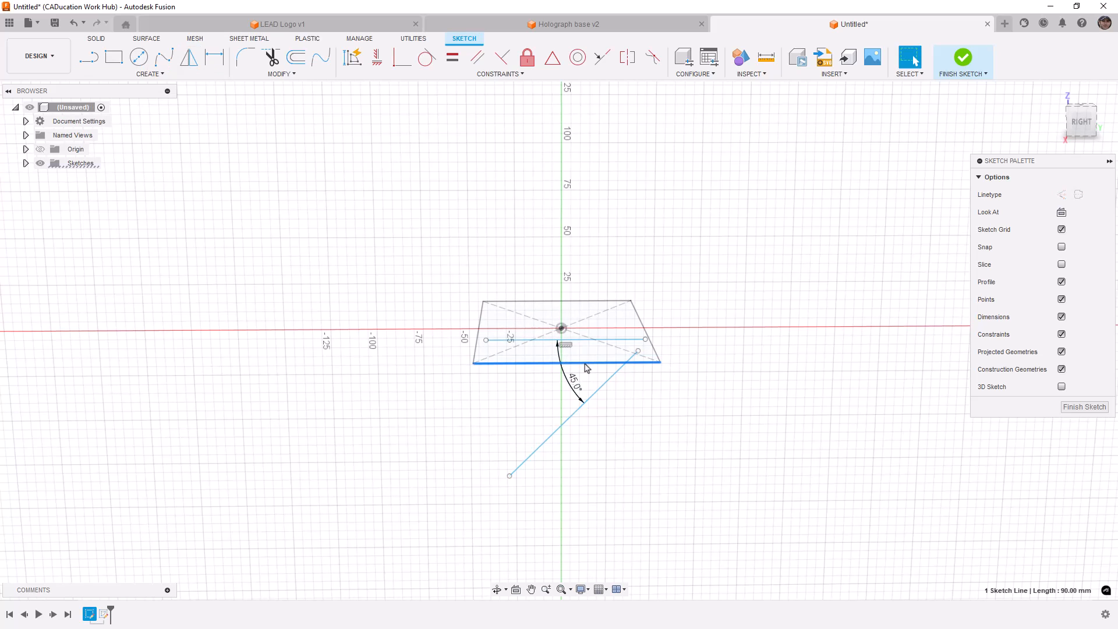
key(p)
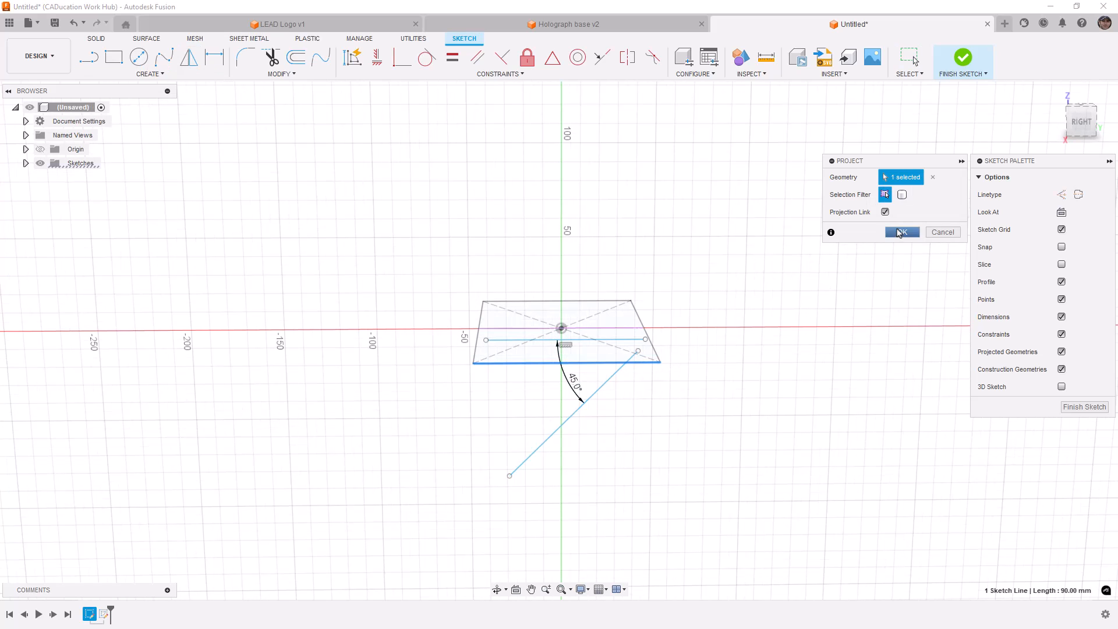
click(902, 232)
click(1078, 125)
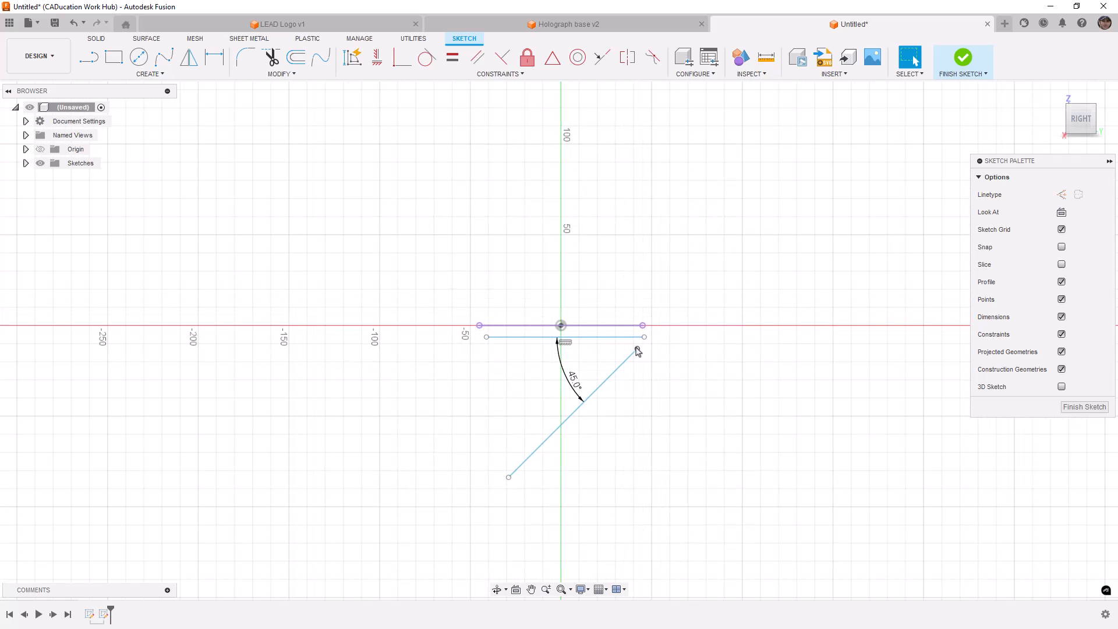
Step: Attach the sloping line's upper end to the projected edge's nearer endpoint and align its lower end vertically with the edge's other endpoint
drag(637, 351, 642, 325)
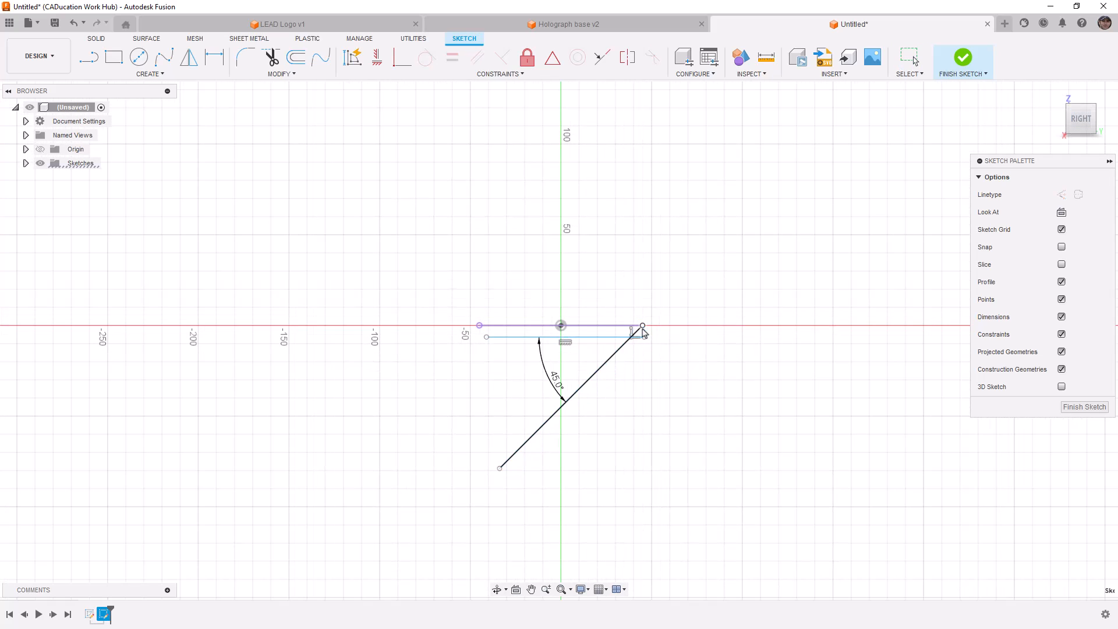
click(500, 469)
shift+click(479, 326)
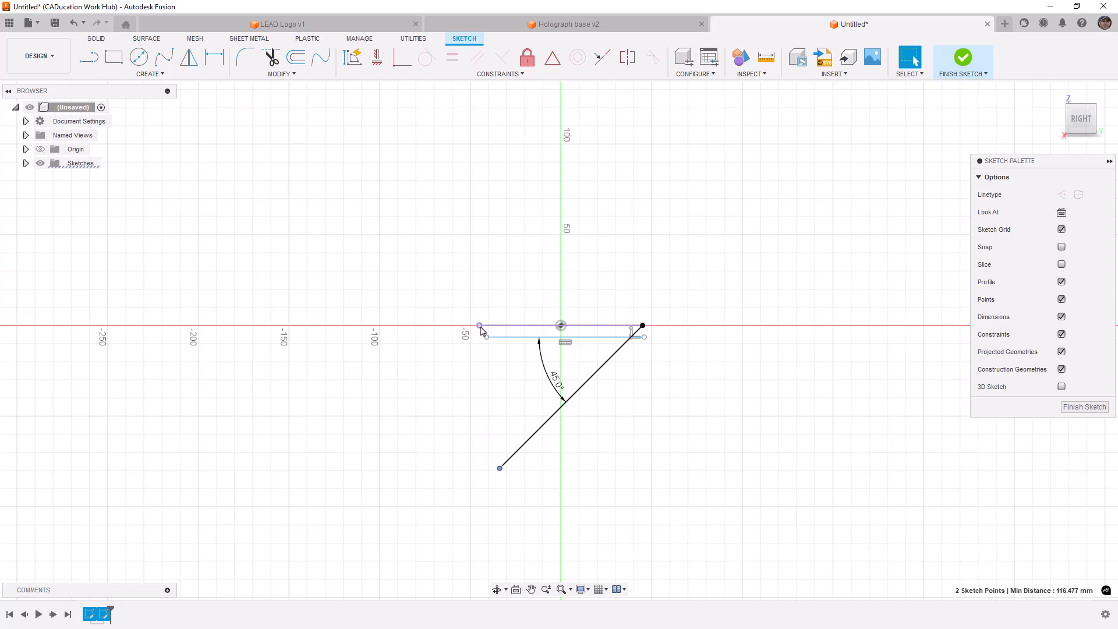
click(378, 60)
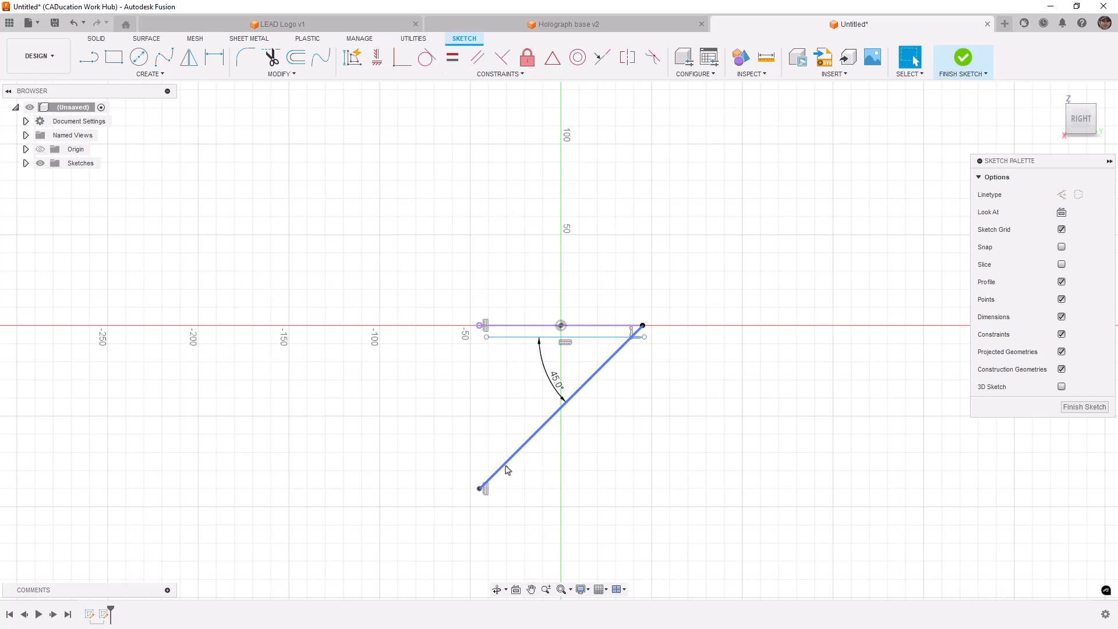
Step: Check the length of the sloping line with a trial dimension without placing it
key(d)
click(578, 396)
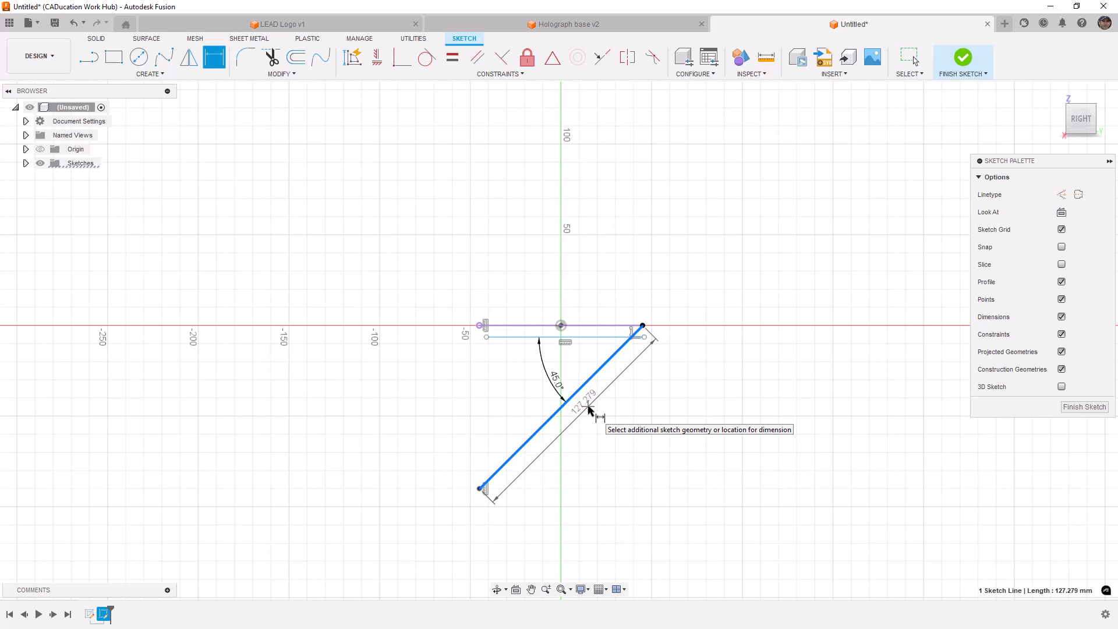
key(Escape)
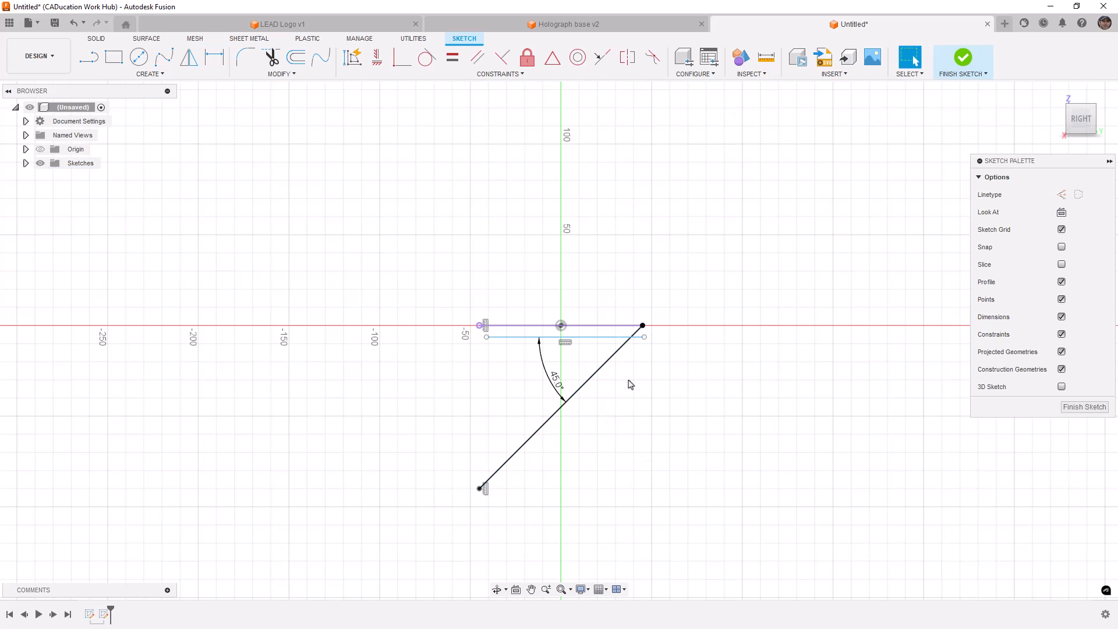
Step: Finish the sketch and delete both the sloping-line sketch and the rectangle sketch, leaving the design empty
click(621, 351)
click(636, 338)
shift+middle_drag(696, 294, 726, 246)
click(964, 57)
shift+middle_drag(624, 386, 634, 399)
drag(110, 610, 98, 612)
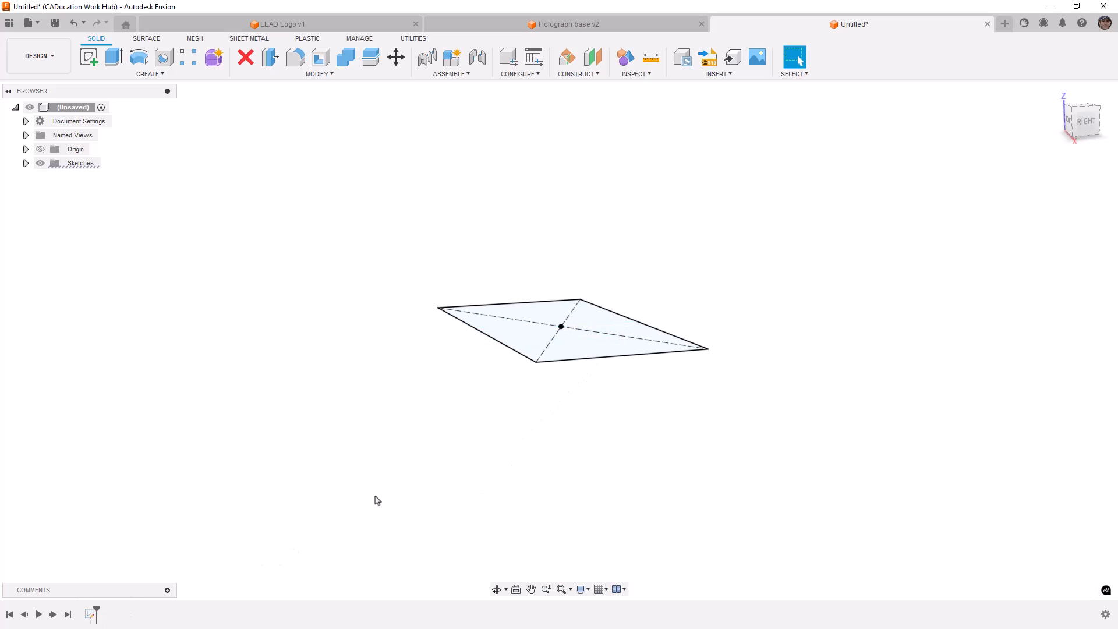
click(90, 616)
key(Delete)
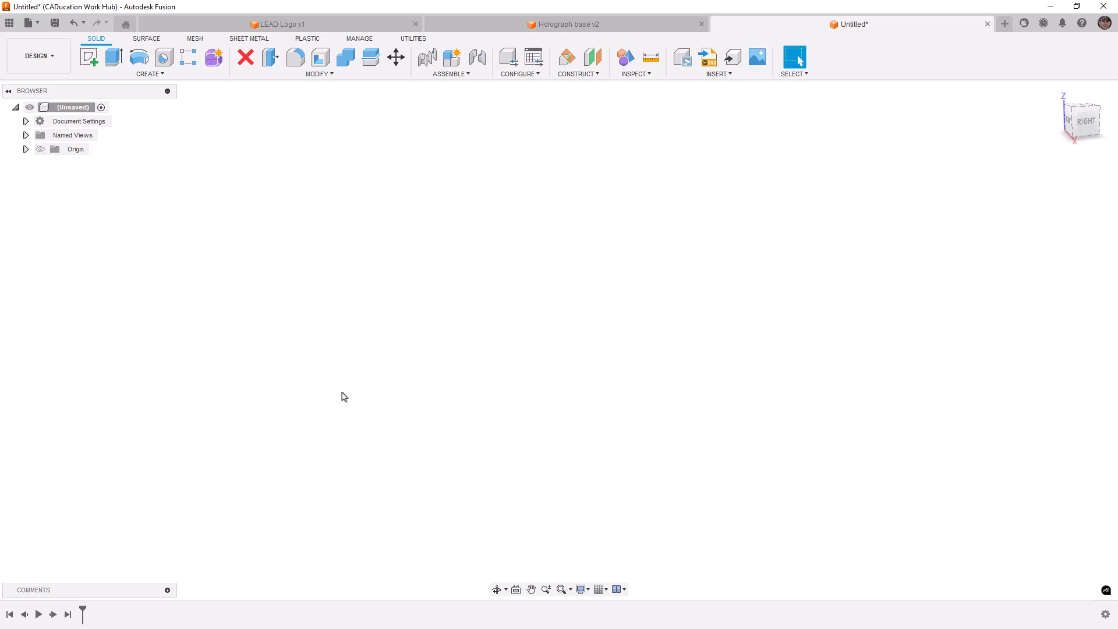
Step: Start a new sketch on the right plane and draw a horizontal line about 11 mm above the origin
click(87, 68)
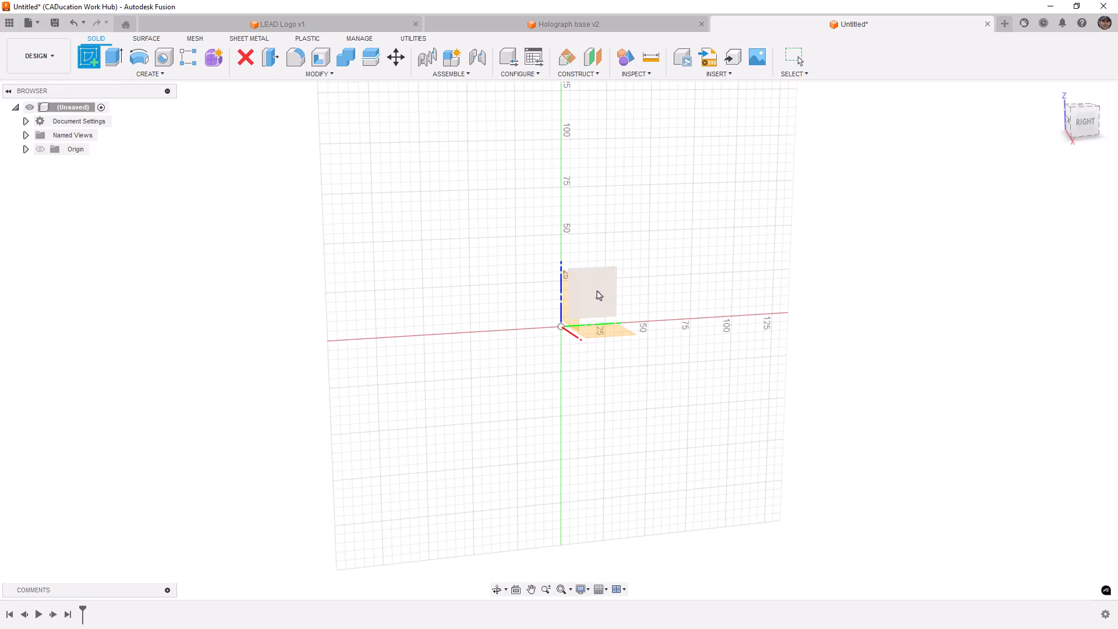
click(599, 293)
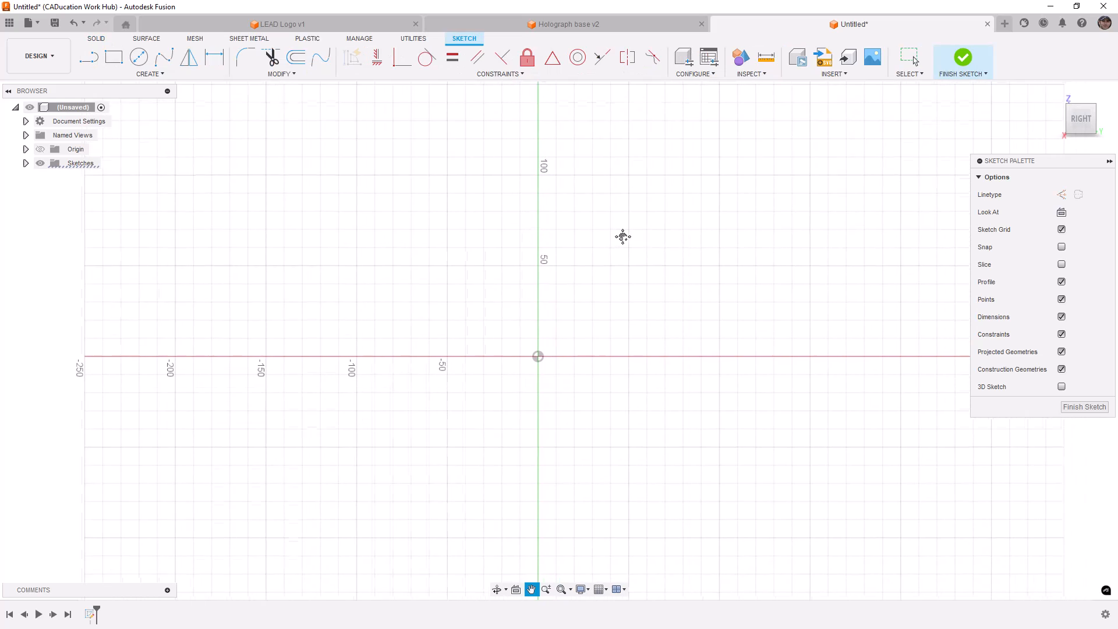
middle_drag(622, 237, 608, 256)
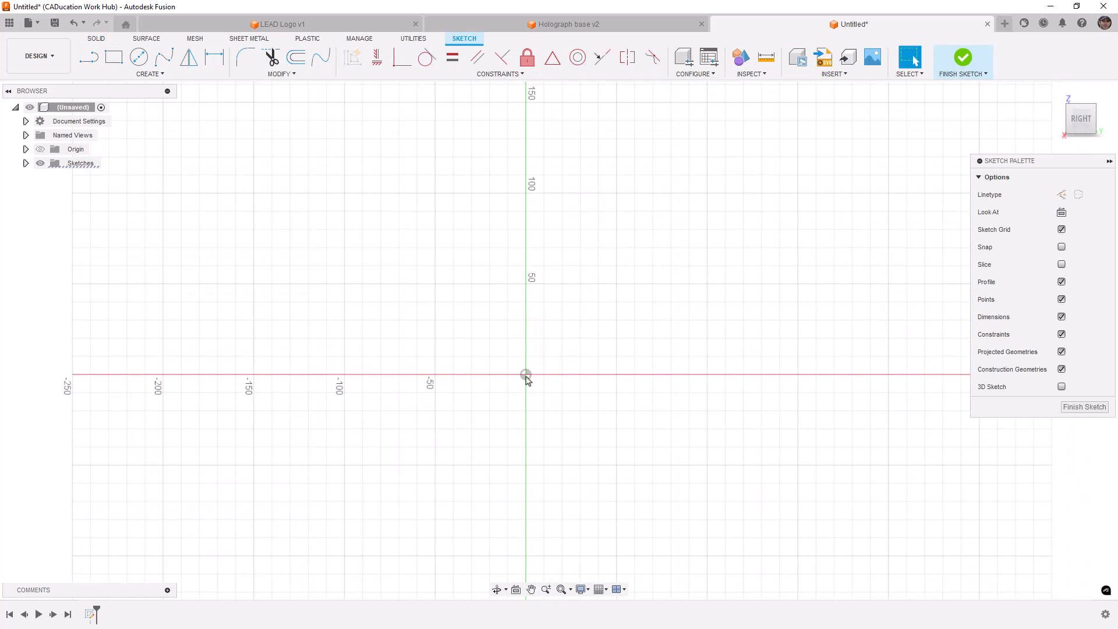
click(89, 57)
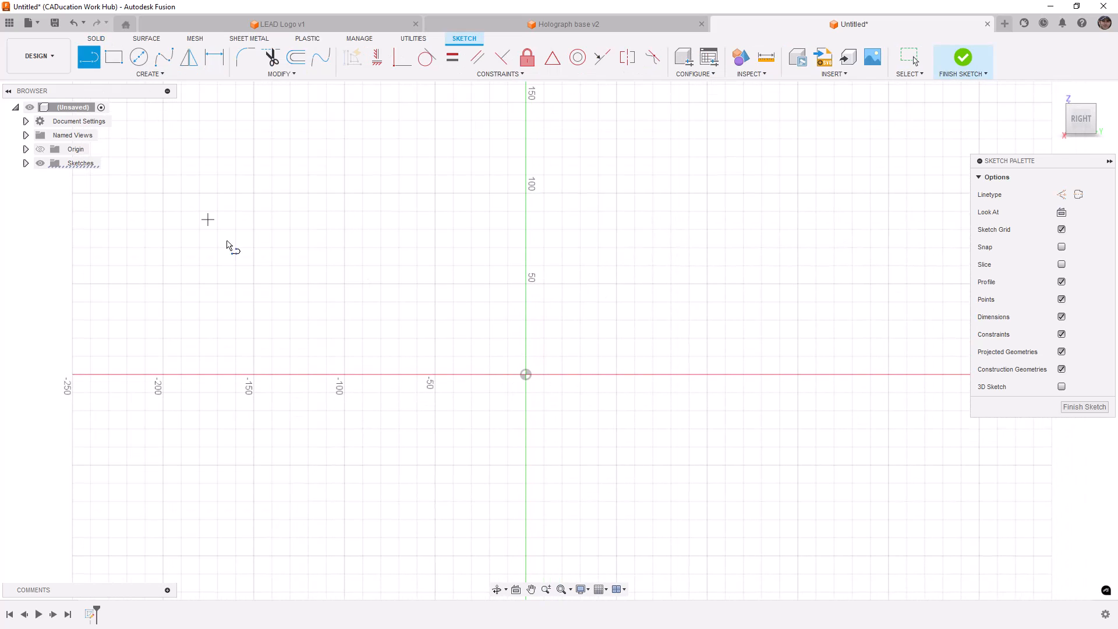
click(443, 354)
click(647, 354)
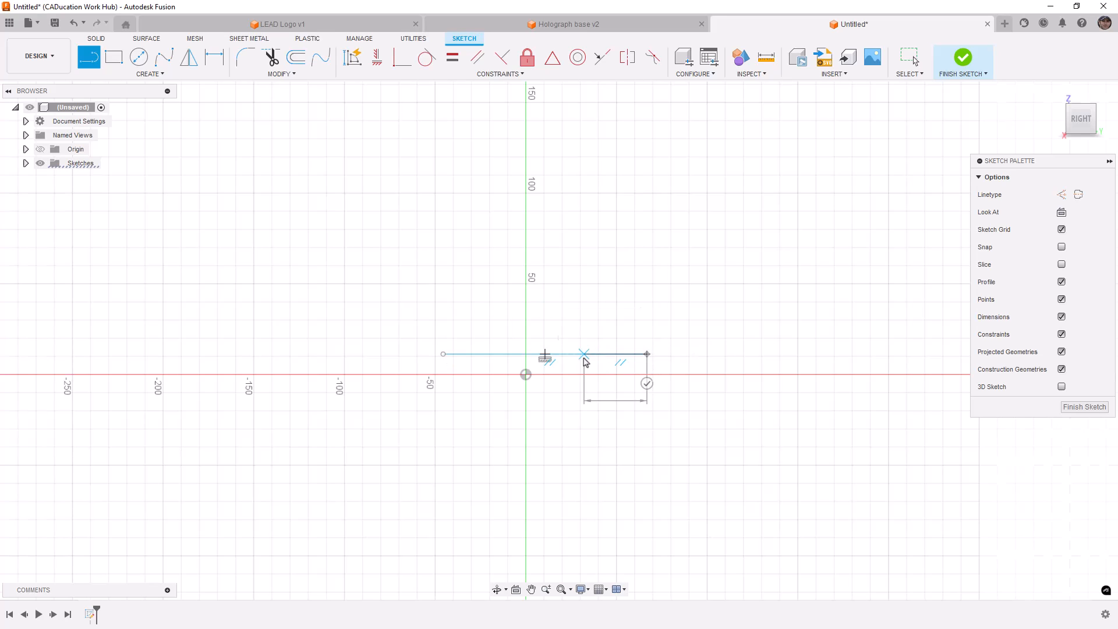
key(Escape)
Step: Center the horizontal line on the origin with a Midpoint constraint
click(575, 354)
ctrl+click(526, 375)
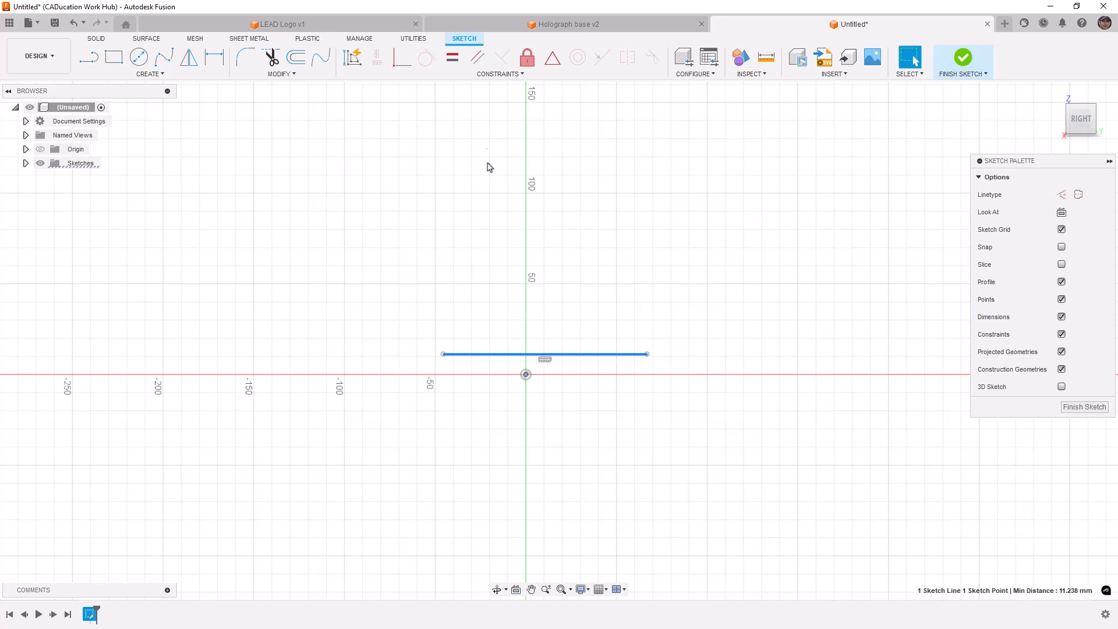
click(552, 57)
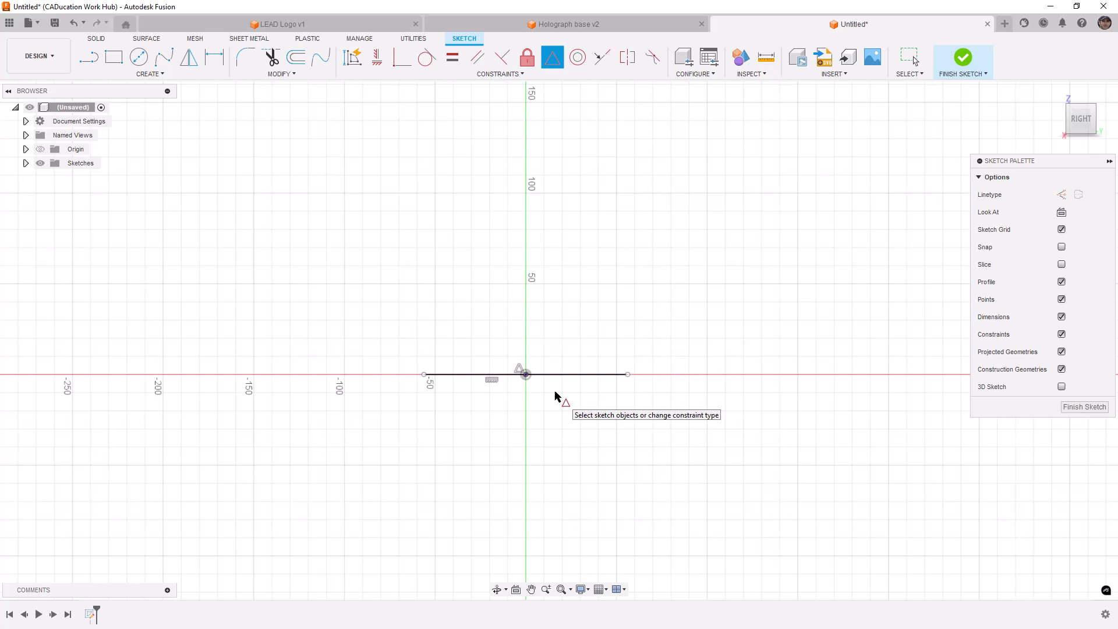
key(Escape)
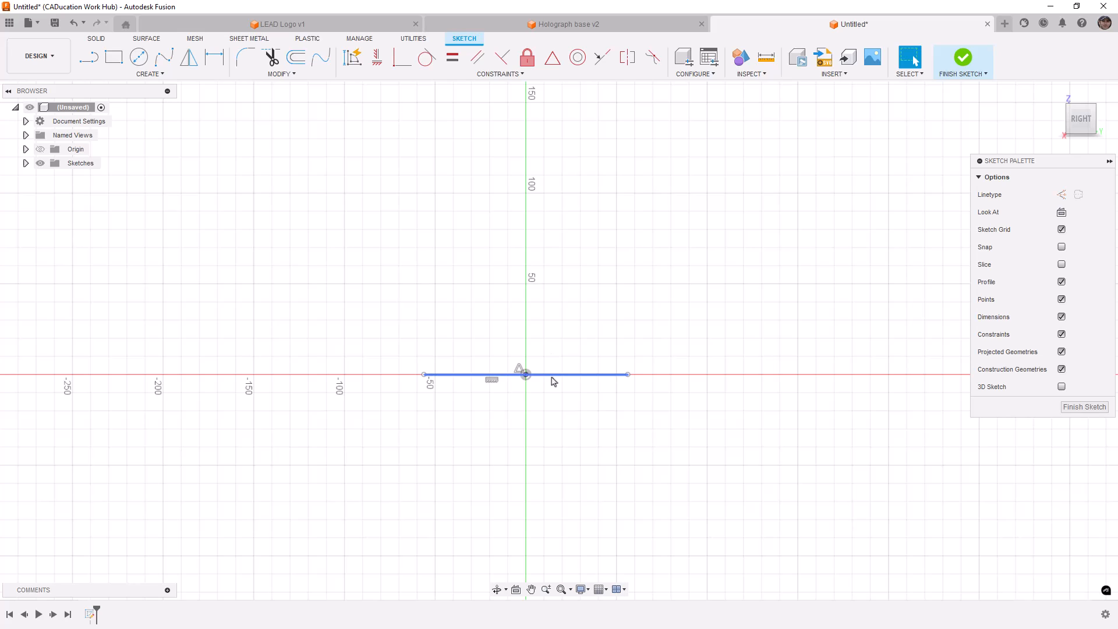
Step: Draw a line about 133 mm long rising at about 33° from the horizontal line's left end
click(88, 57)
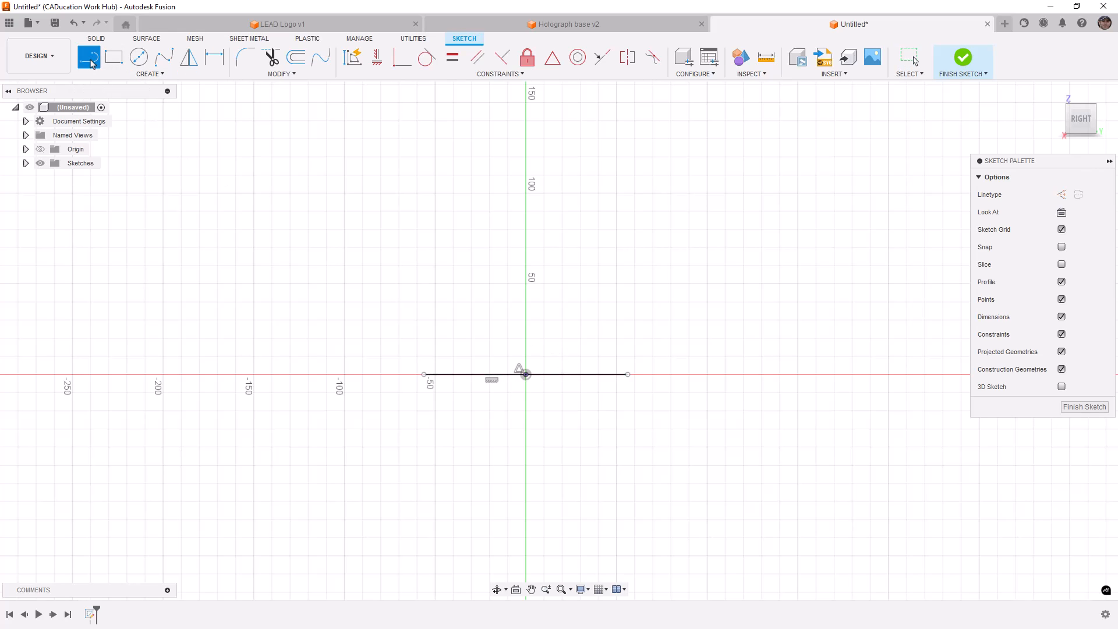
click(424, 374)
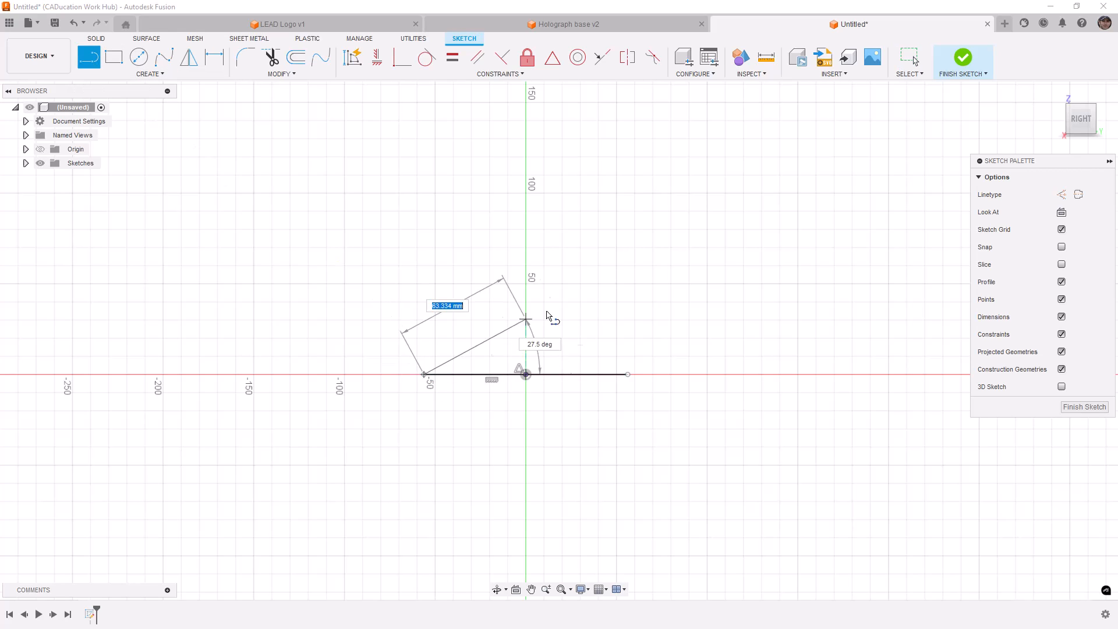
click(627, 241)
key(Escape)
key(e)
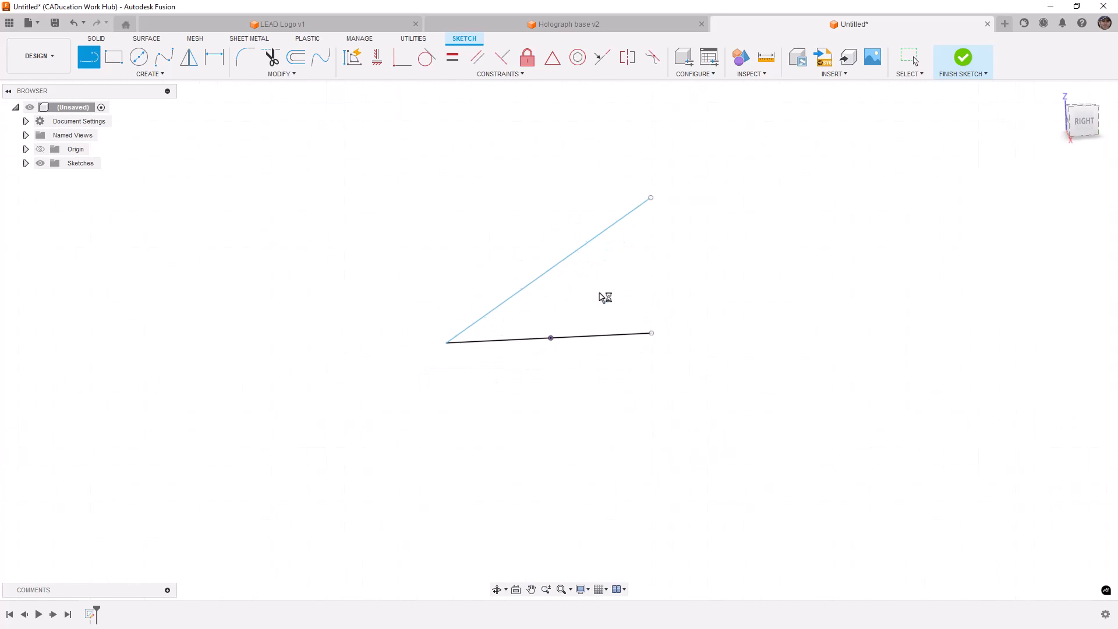
key(Escape)
Step: Dimension the angle between the sloping line and the horizontal line as 45°
key(d)
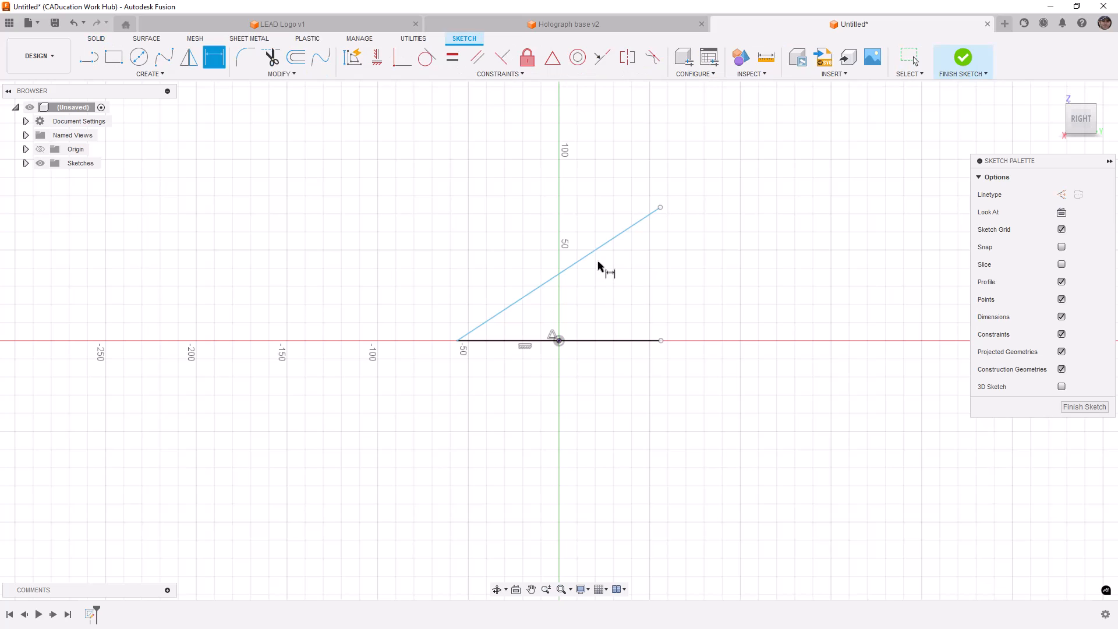
click(603, 251)
click(609, 339)
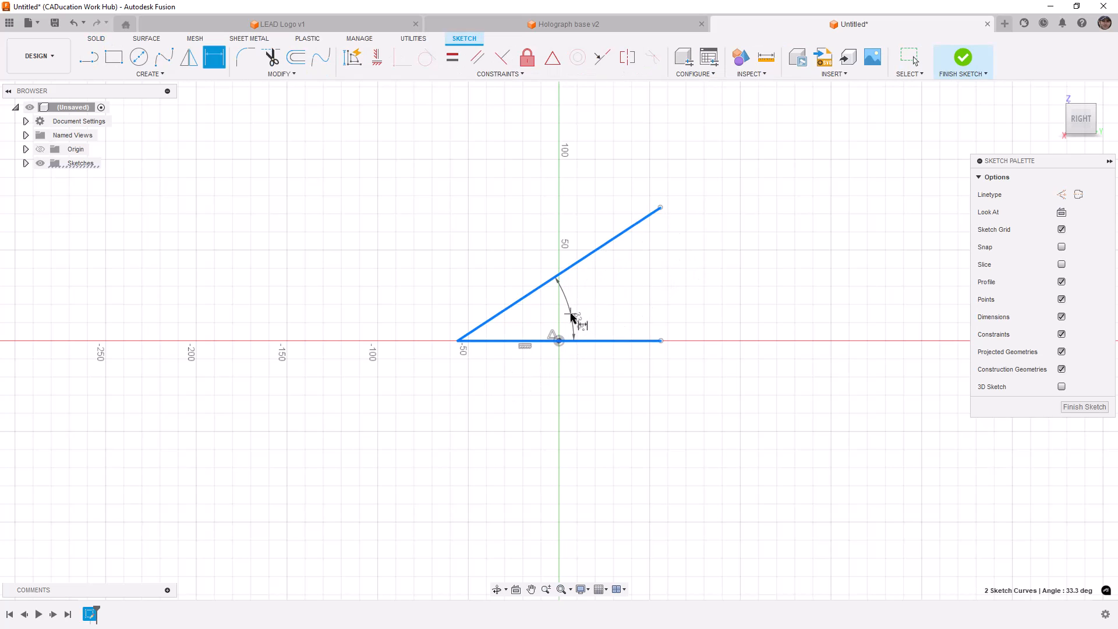
click(571, 315)
text(45)
key(Return)
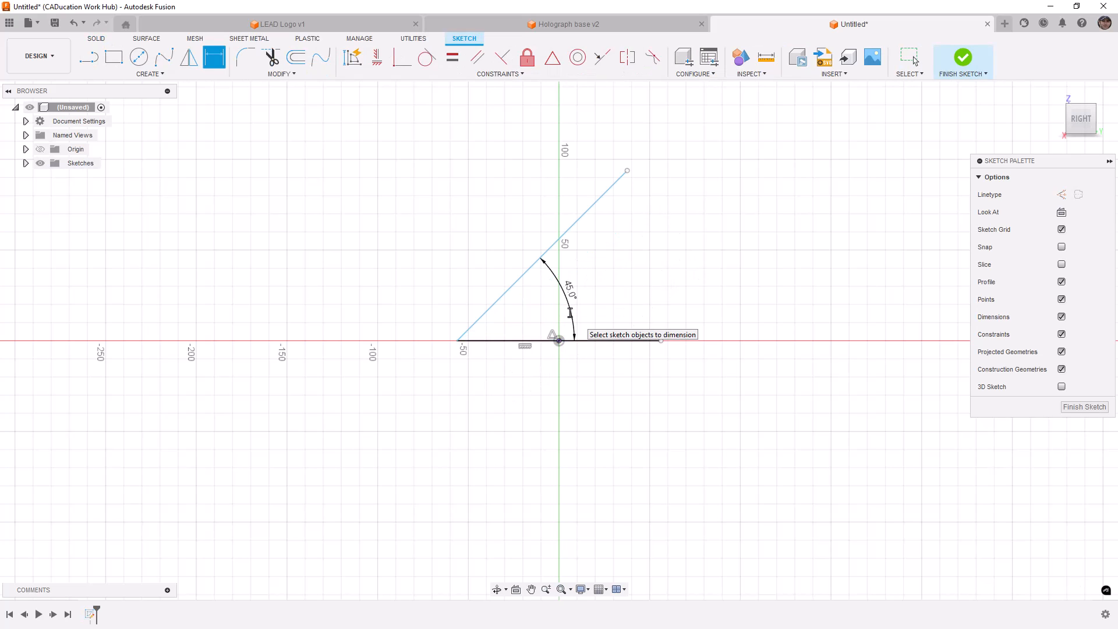
key(Escape)
Step: Dimension the sloping line's length as 90 mm, placing the aligned dimension above the line
middle_drag(635, 237, 599, 287)
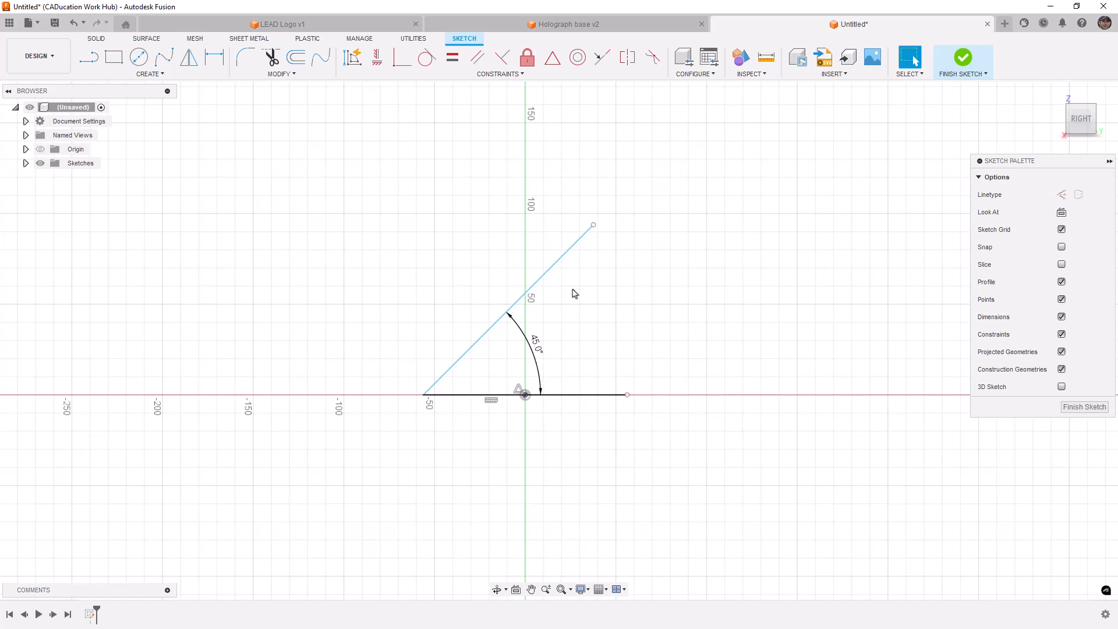
key(d)
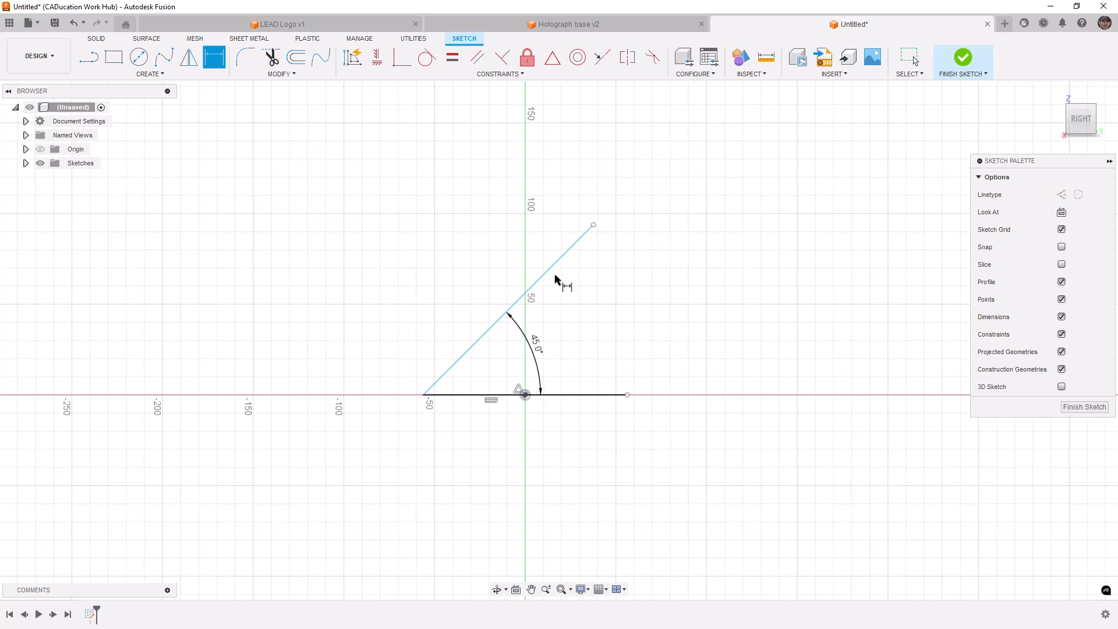
click(550, 268)
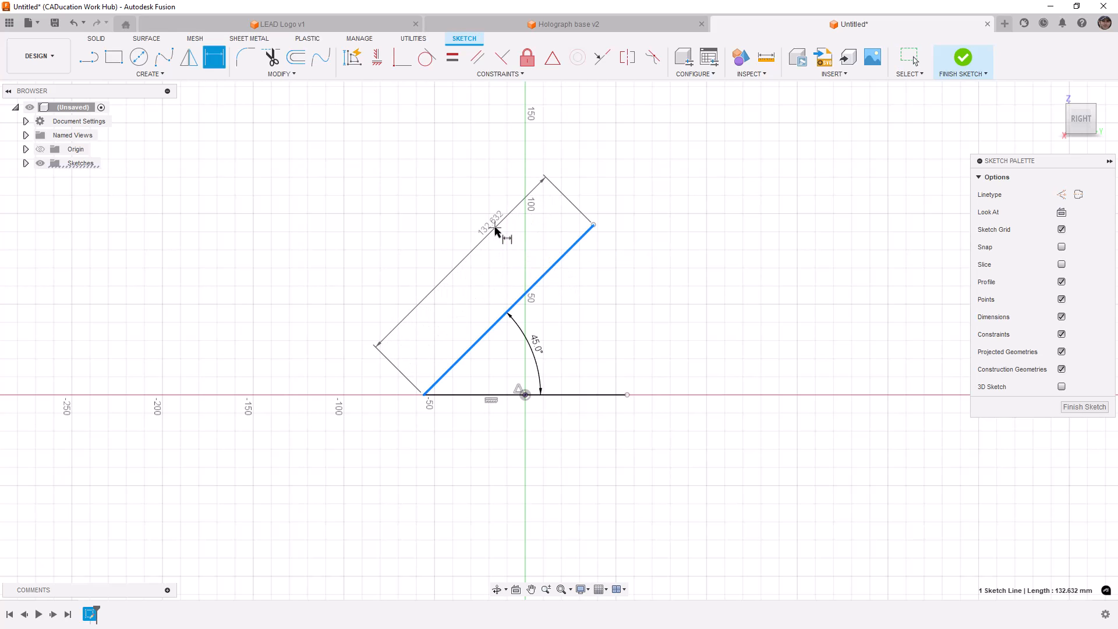
right_click(495, 228)
click(496, 301)
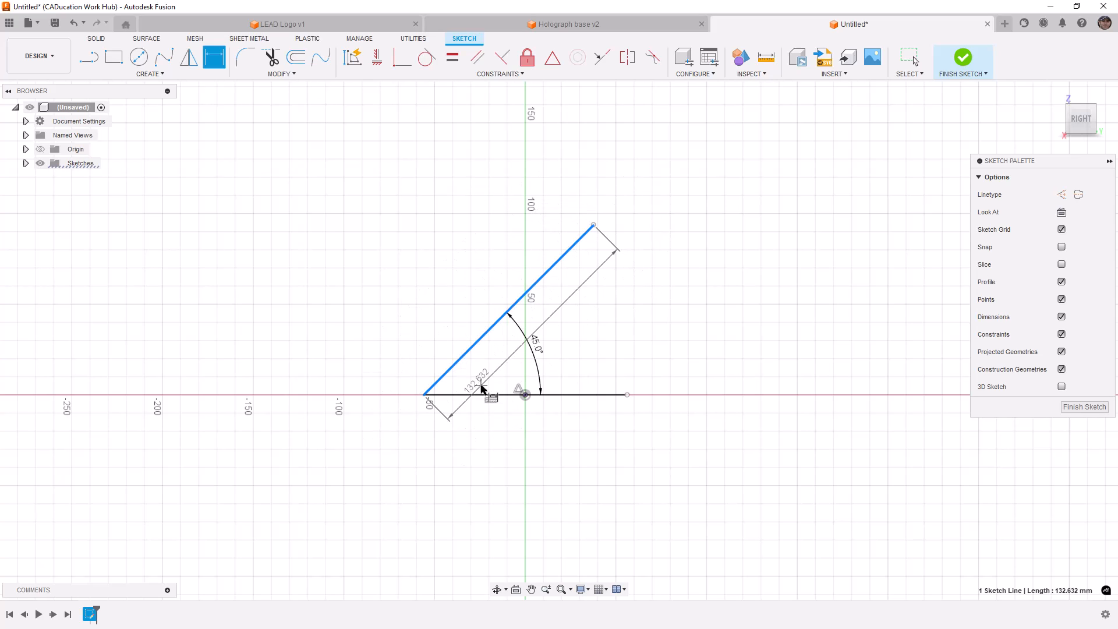
click(473, 253)
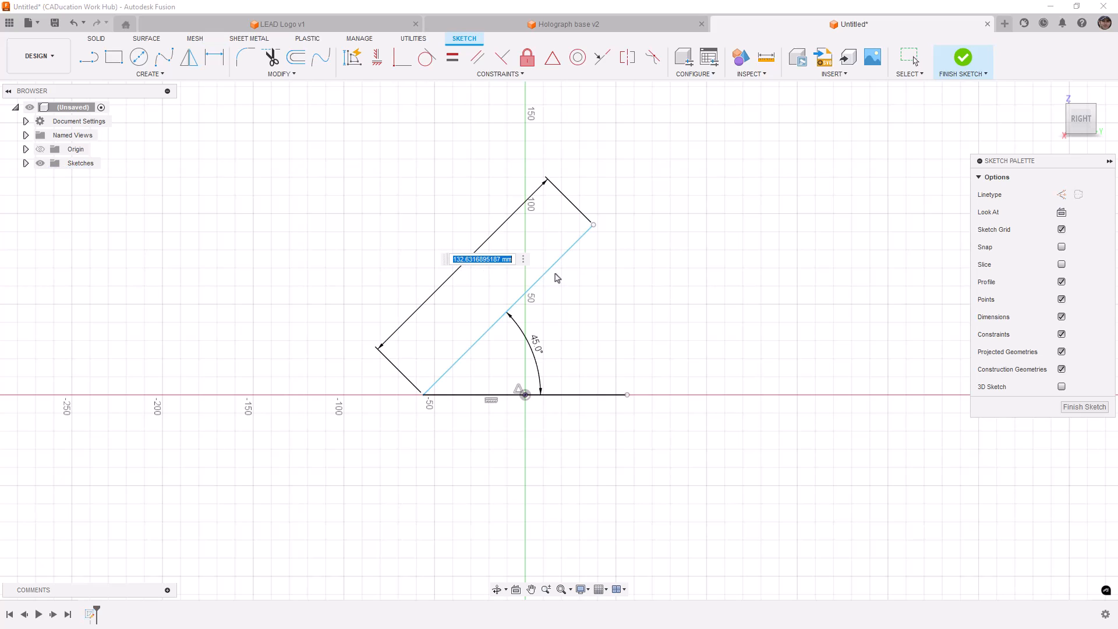
text(90)
key(Return)
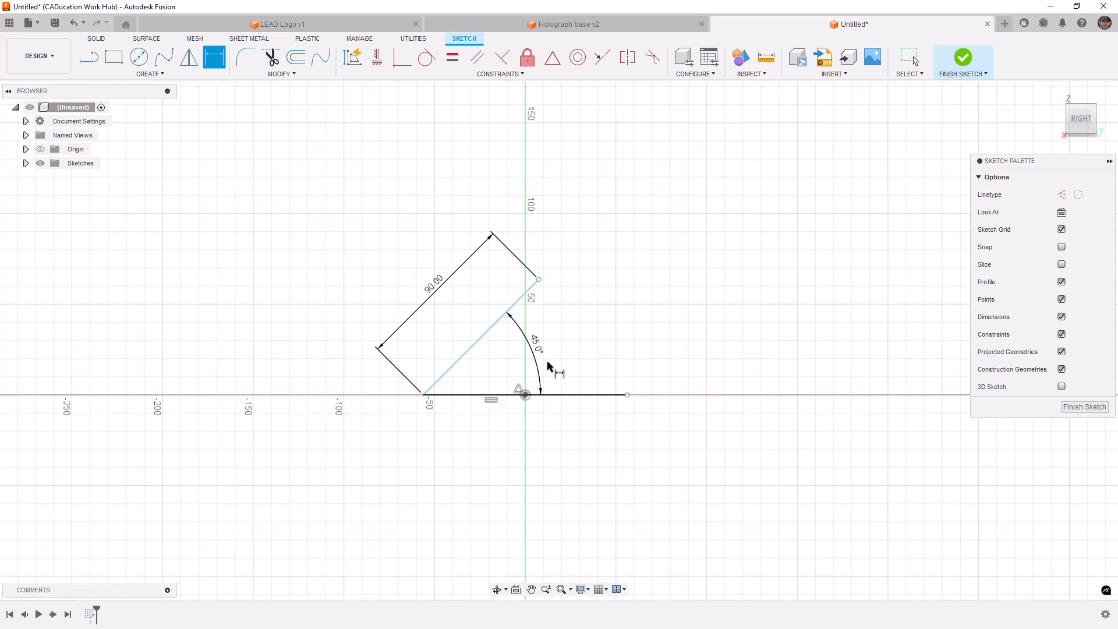
key(Escape)
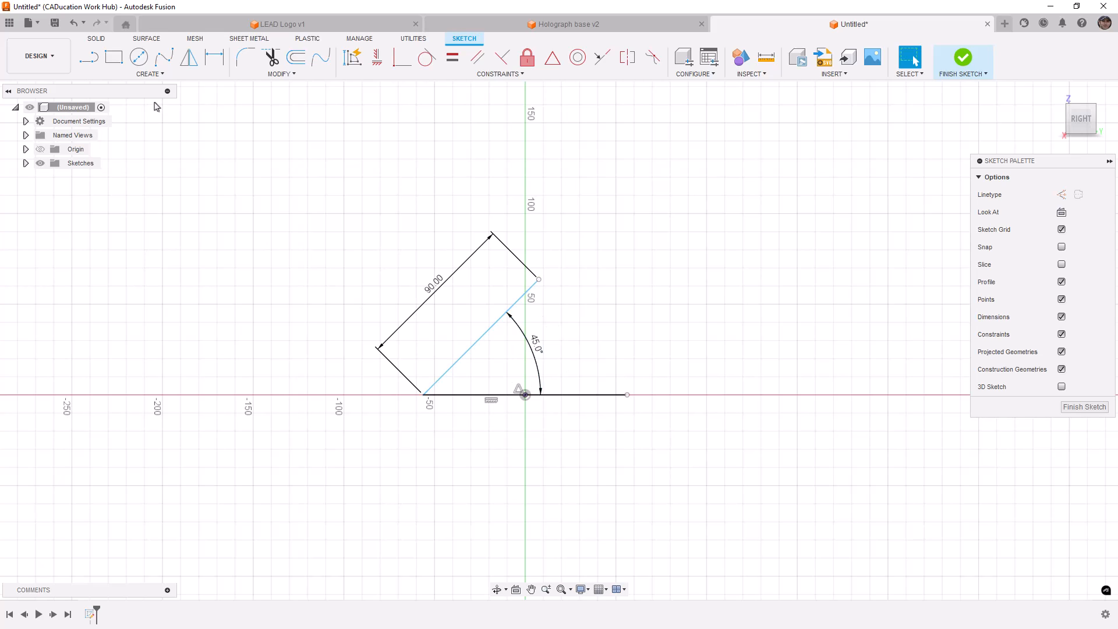
Step: Draw a vertical line about 32 mm long from the sloping line's midpoint to the horizontal line and make it construction geometry
click(88, 56)
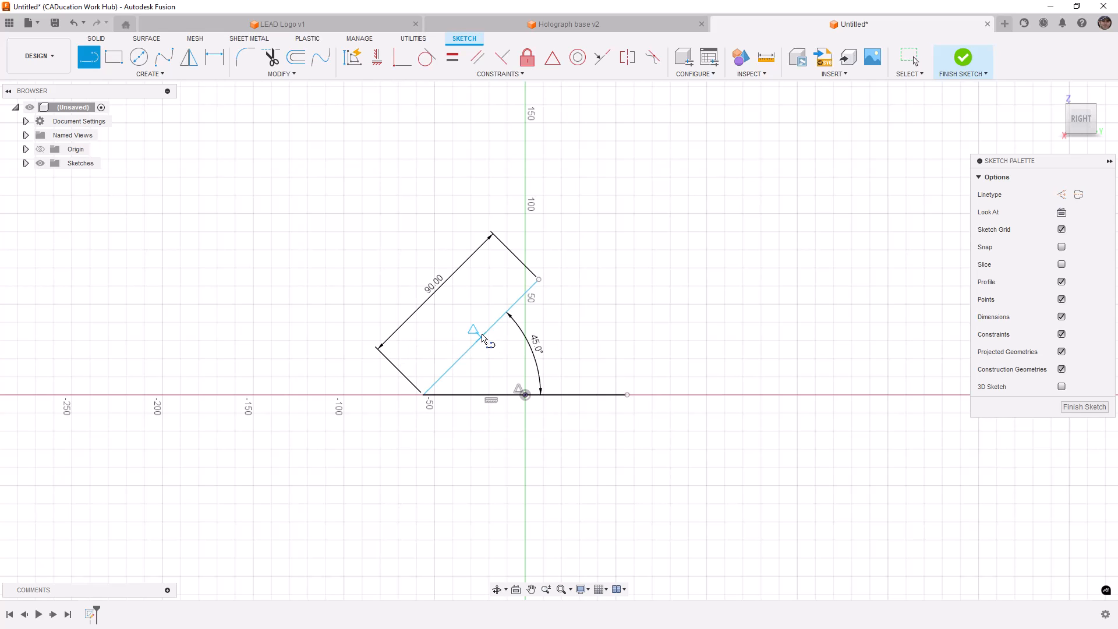
click(482, 337)
click(482, 395)
key(Escape)
click(486, 368)
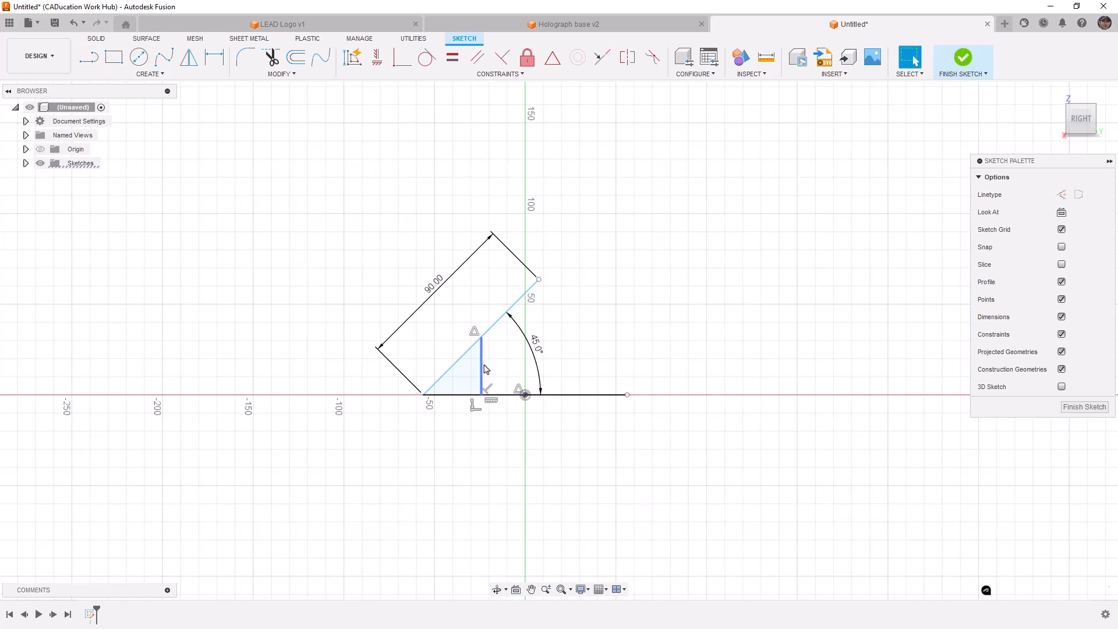
click(1061, 195)
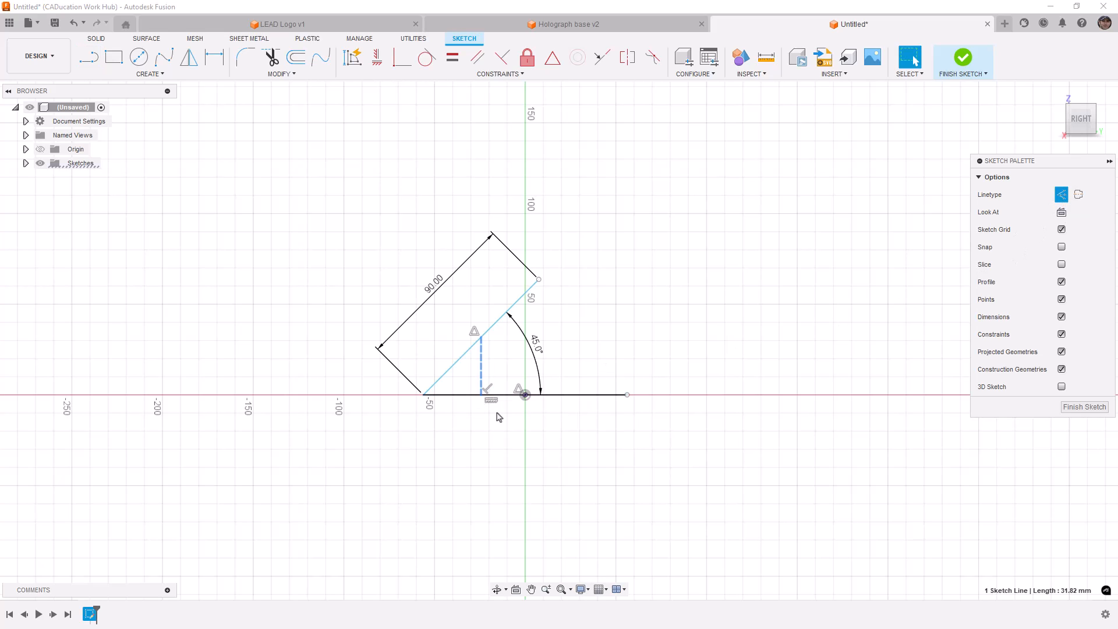
Step: Move the vertical construction line's lower end onto the origin and convert the horizontal base line to construction geometry
drag(482, 395, 526, 396)
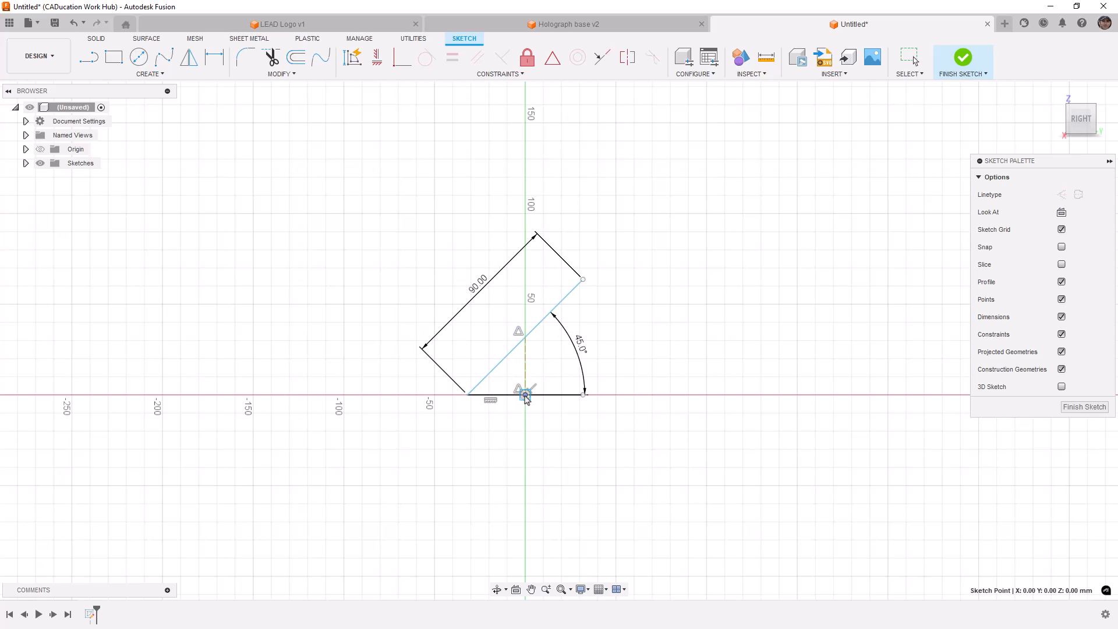
click(570, 396)
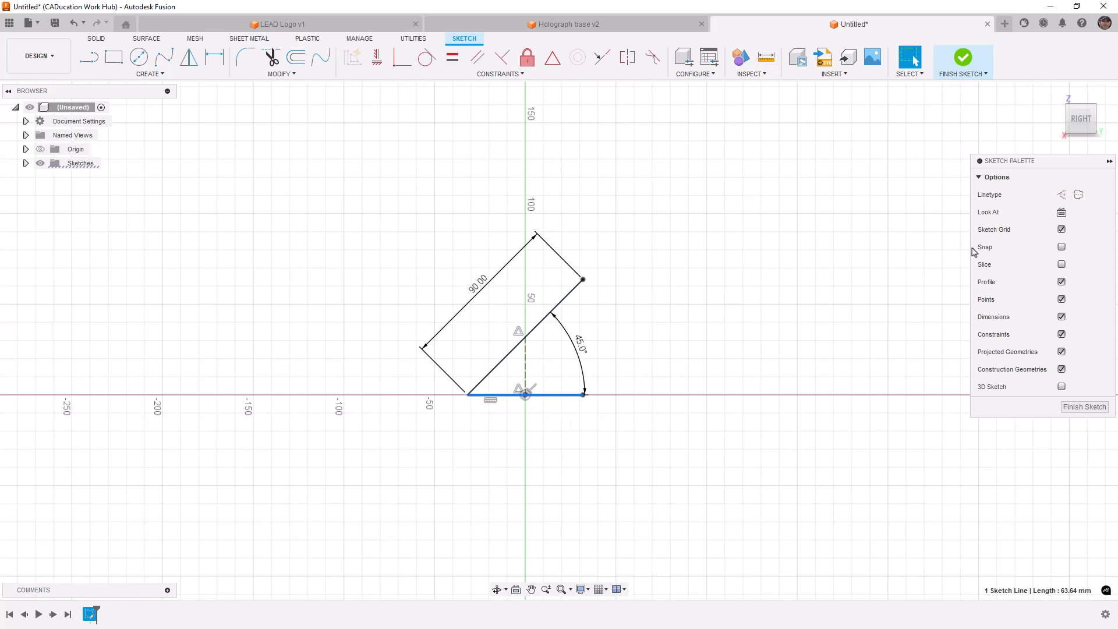
click(1062, 195)
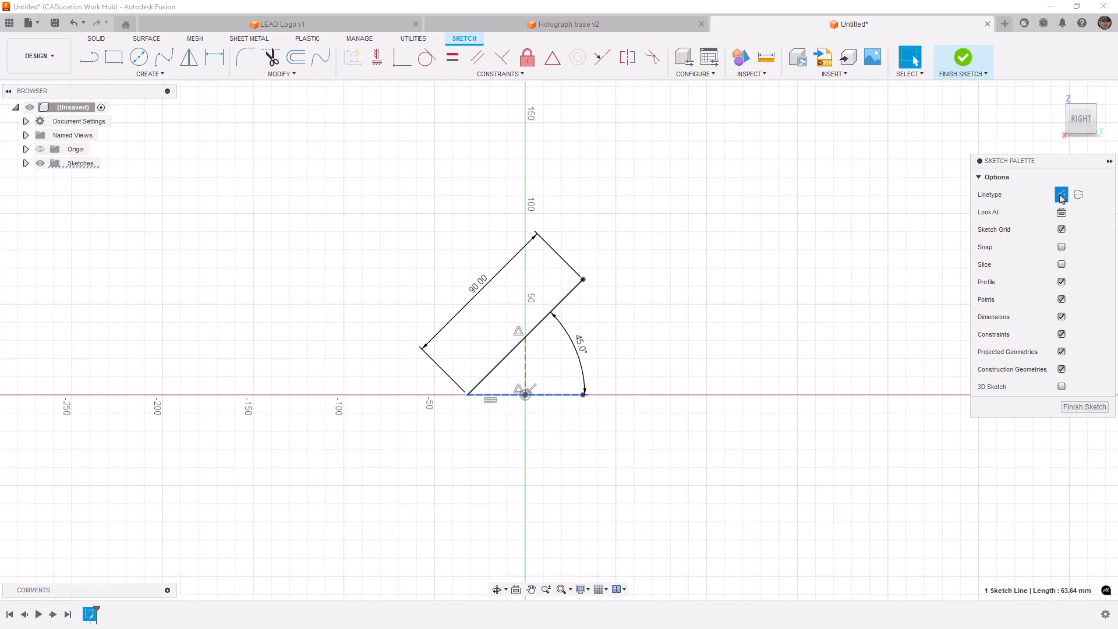
click(663, 363)
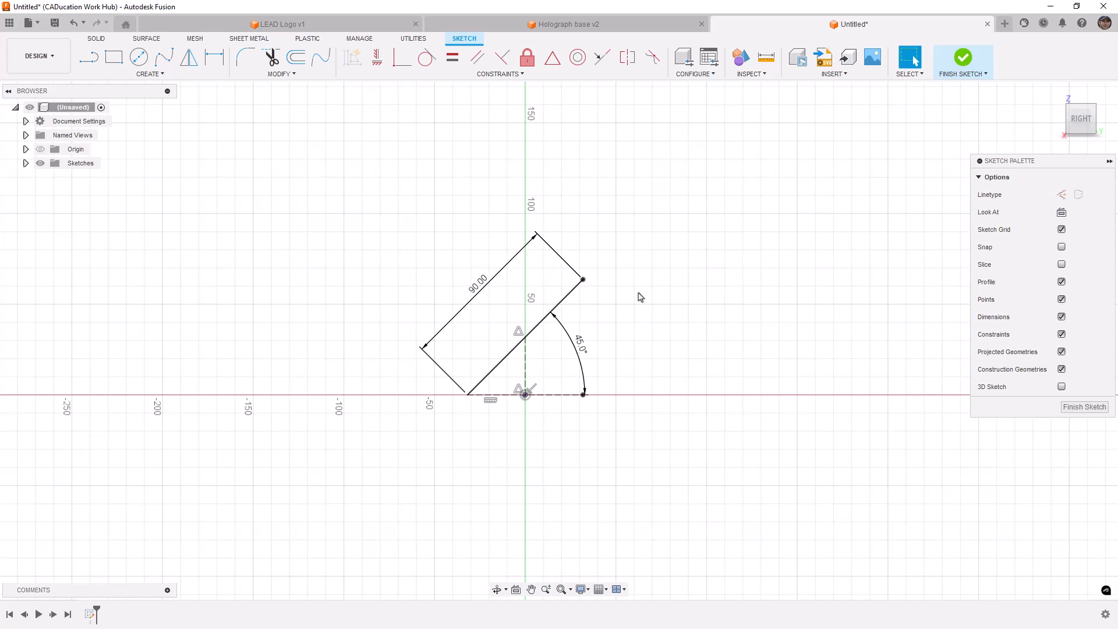
Step: Offset only the 45° sloping line by 1 mm towards its upper side
click(486, 396)
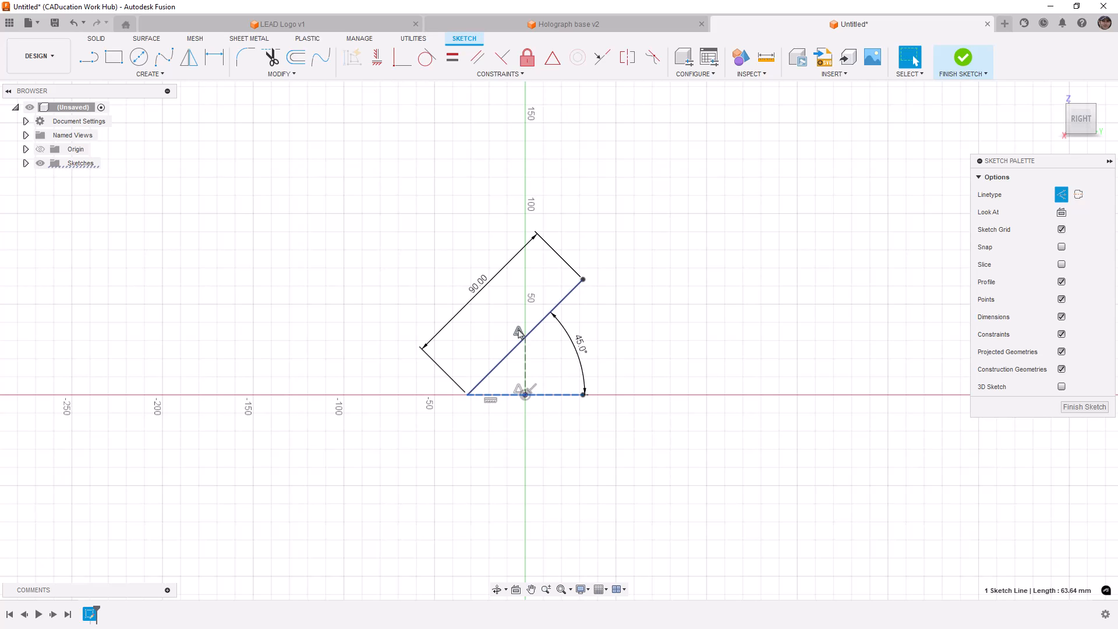
scroll(488, 387, up, 2)
scroll(491, 389, up, 3)
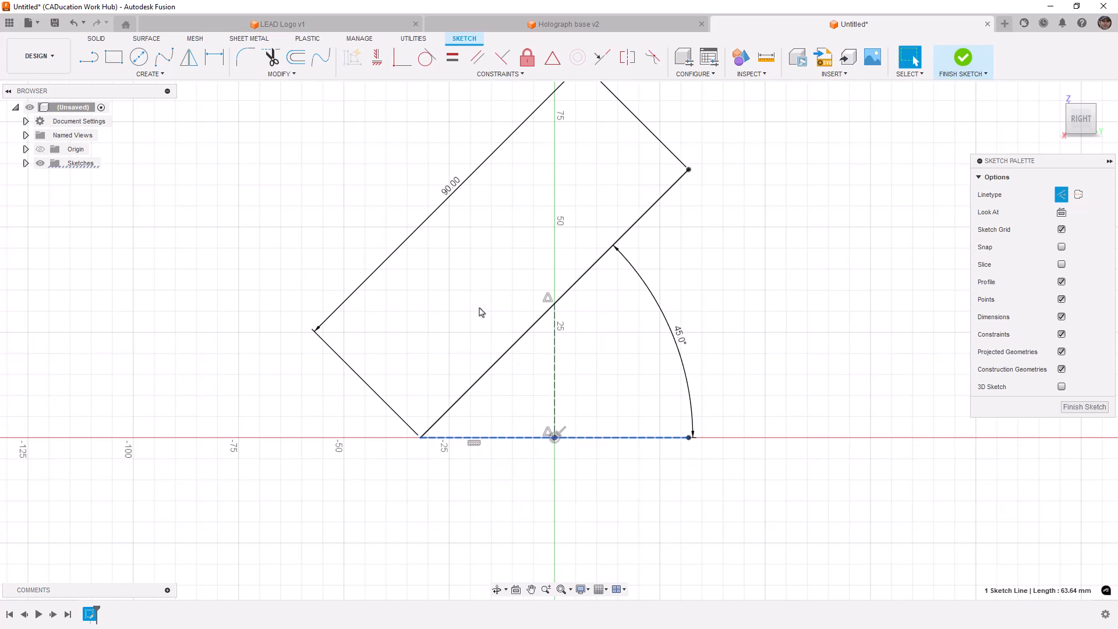
click(295, 63)
click(492, 365)
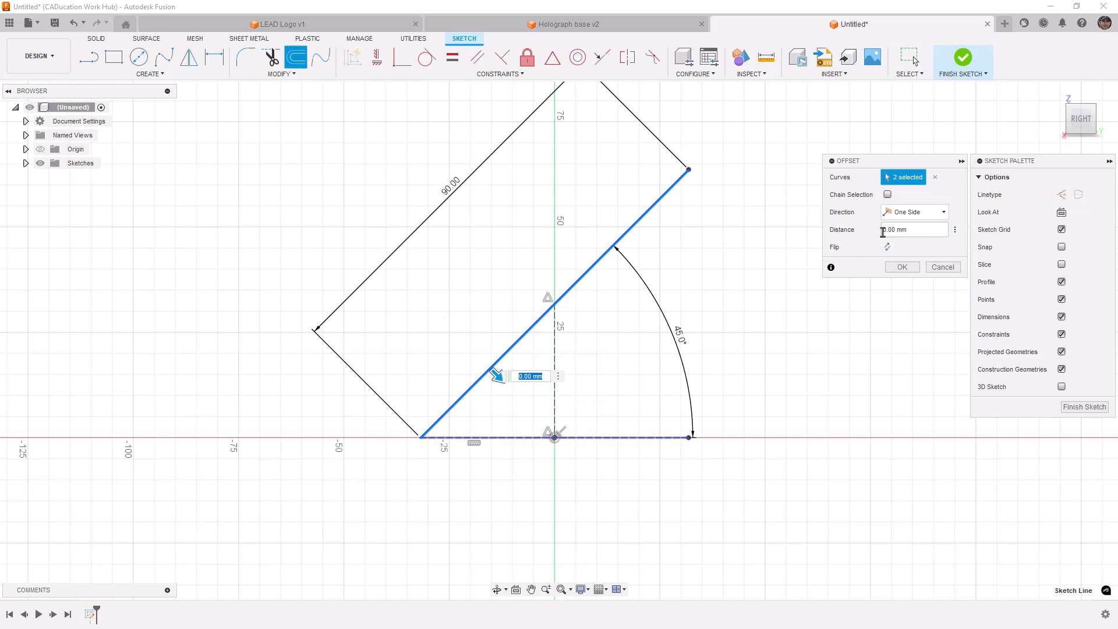
click(936, 177)
click(523, 337)
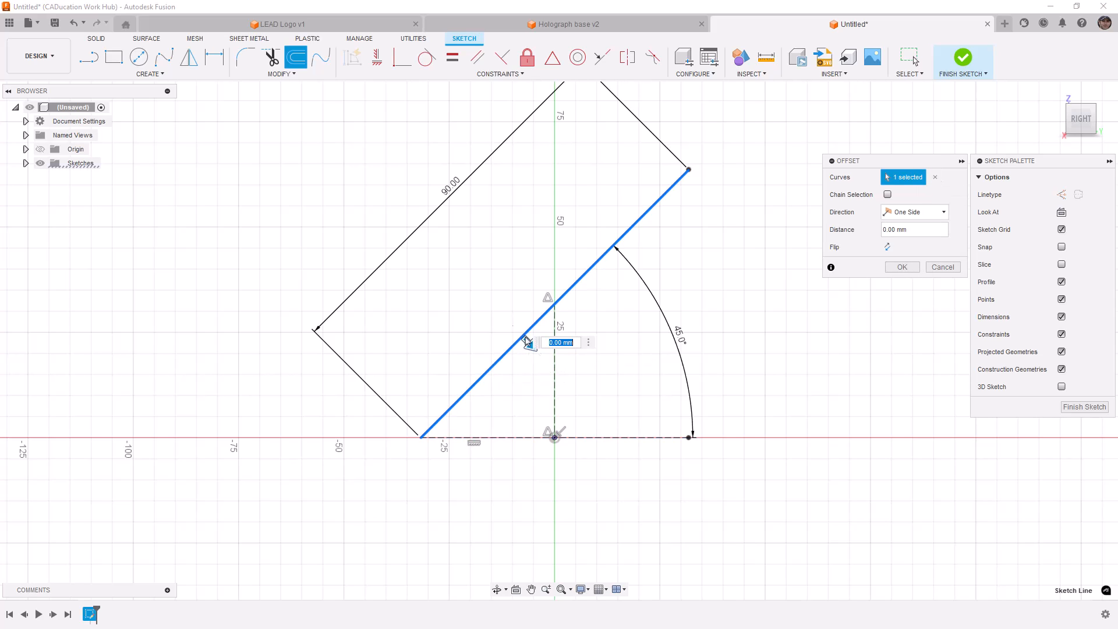
drag(523, 337, 517, 329)
text(-1)
key(Return)
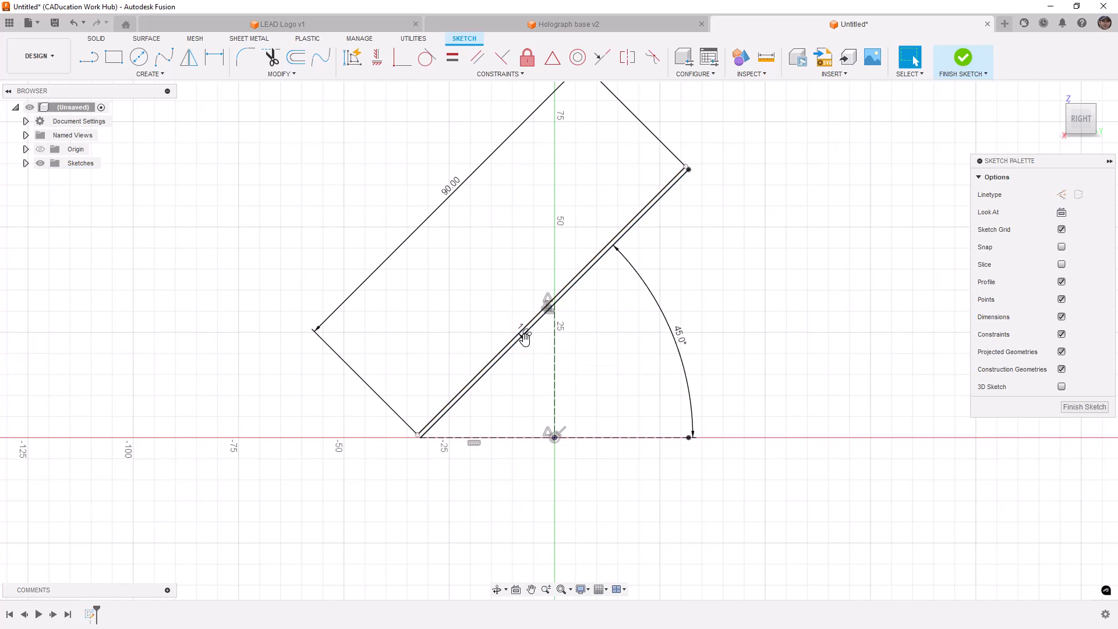
Step: Close the lower and upper ends of the two parallel sloping lines with short connecting lines, forming a thin closed strip
scroll(428, 454, up, 3)
scroll(426, 447, up, 5)
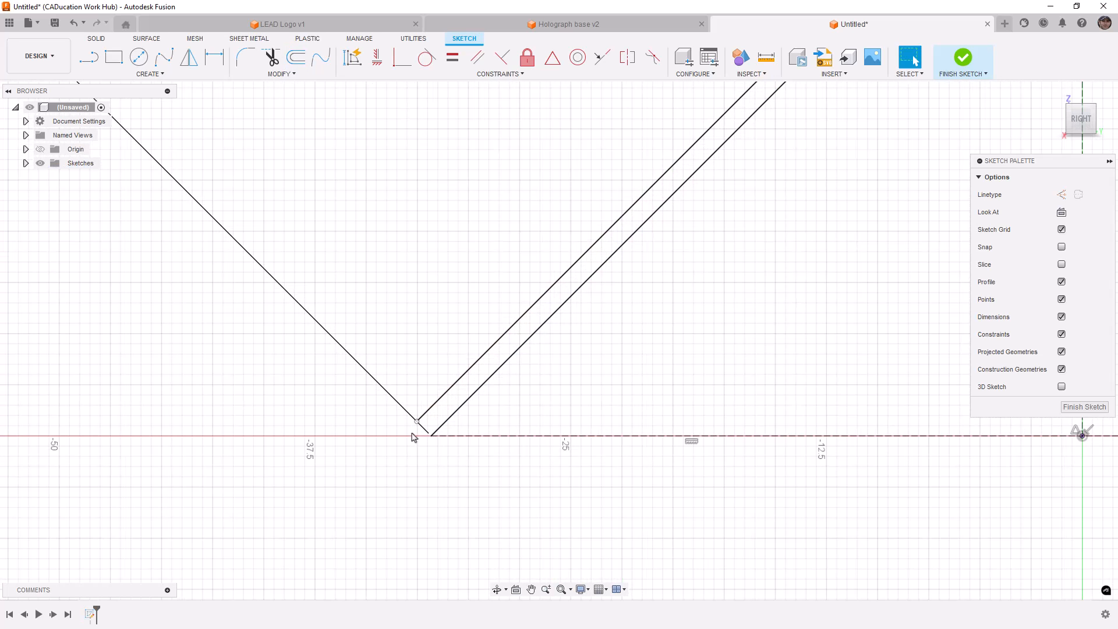
click(89, 56)
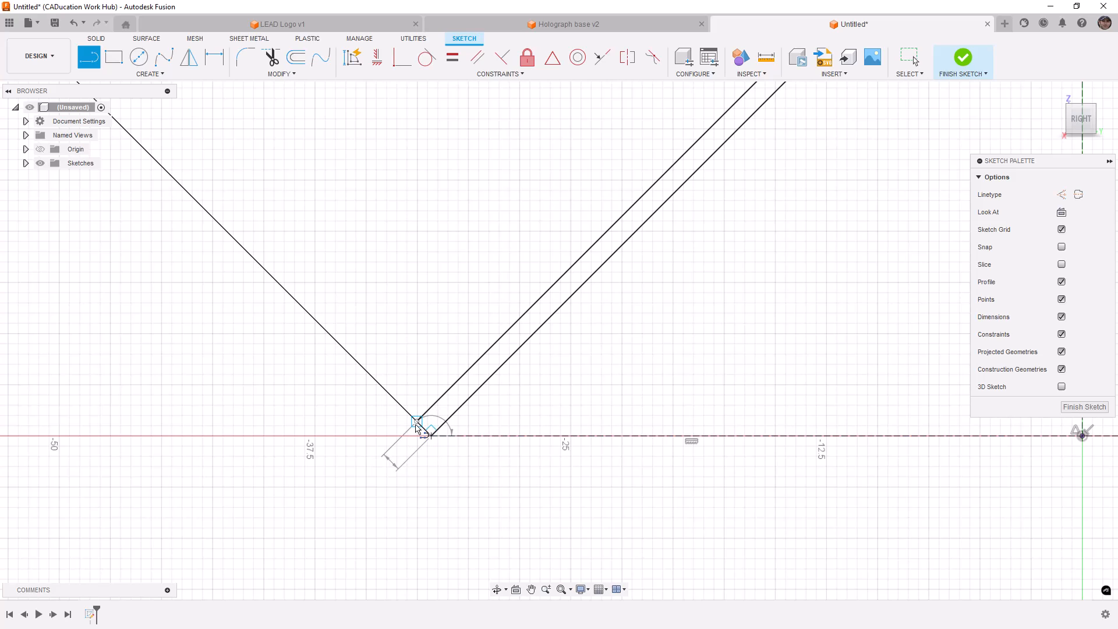
scroll(374, 485, down, 5)
middle_drag(718, 337, 467, 550)
middle_drag(682, 260, 430, 557)
middle_drag(630, 298, 559, 392)
scroll(589, 316, up, 1)
scroll(592, 312, up, 4)
click(580, 337)
click(548, 307)
scroll(641, 288, down, 4)
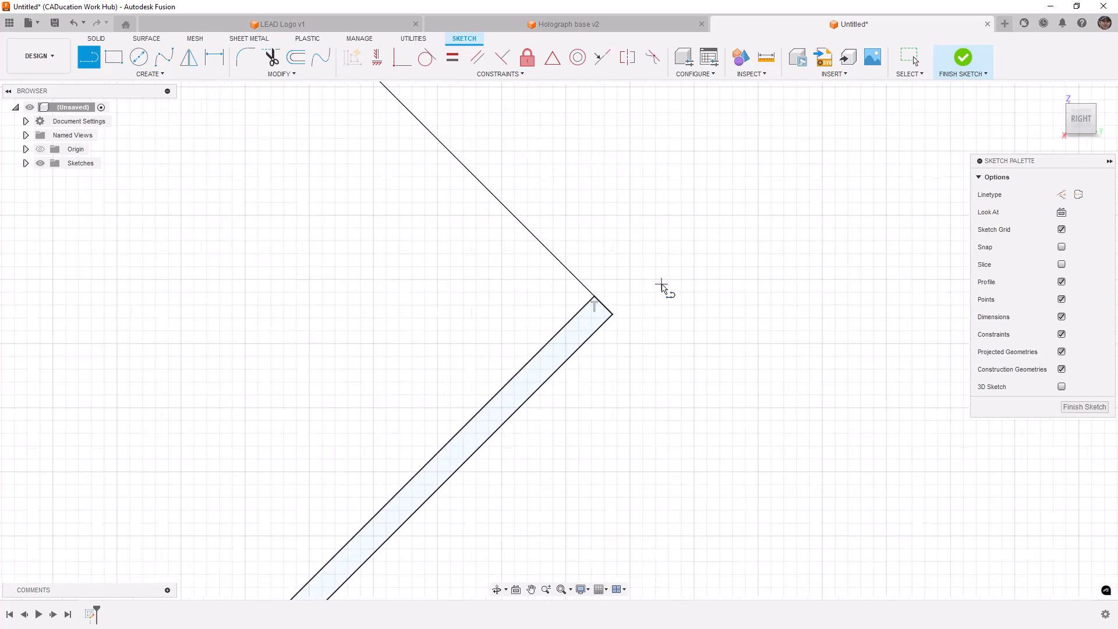
scroll(702, 244, up, 1)
scroll(702, 252, down, 3)
scroll(703, 254, up, 1)
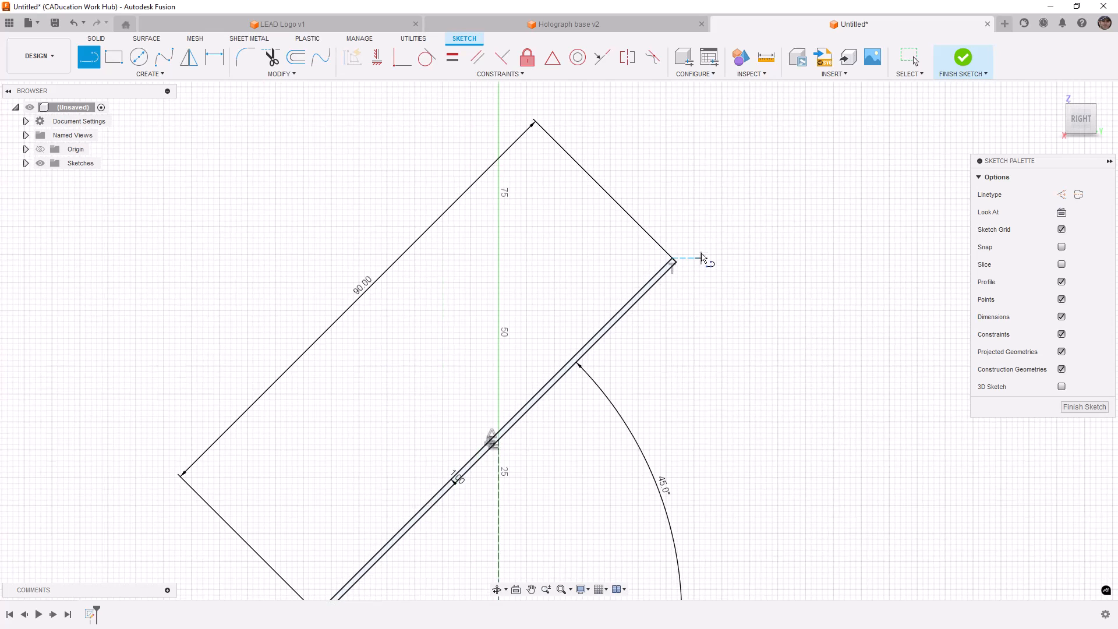
scroll(703, 260, down, 1)
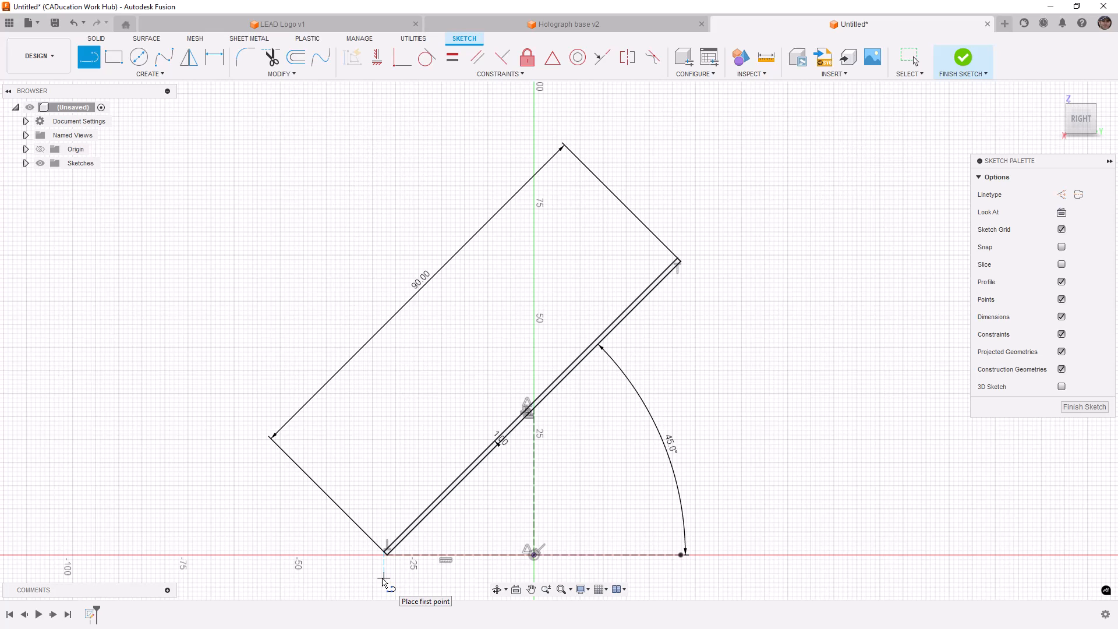
Step: Draw a two-point rectangle about 82 mm high enclosing the sloping strip, with its bottom edge just below the base line
click(115, 59)
click(305, 185)
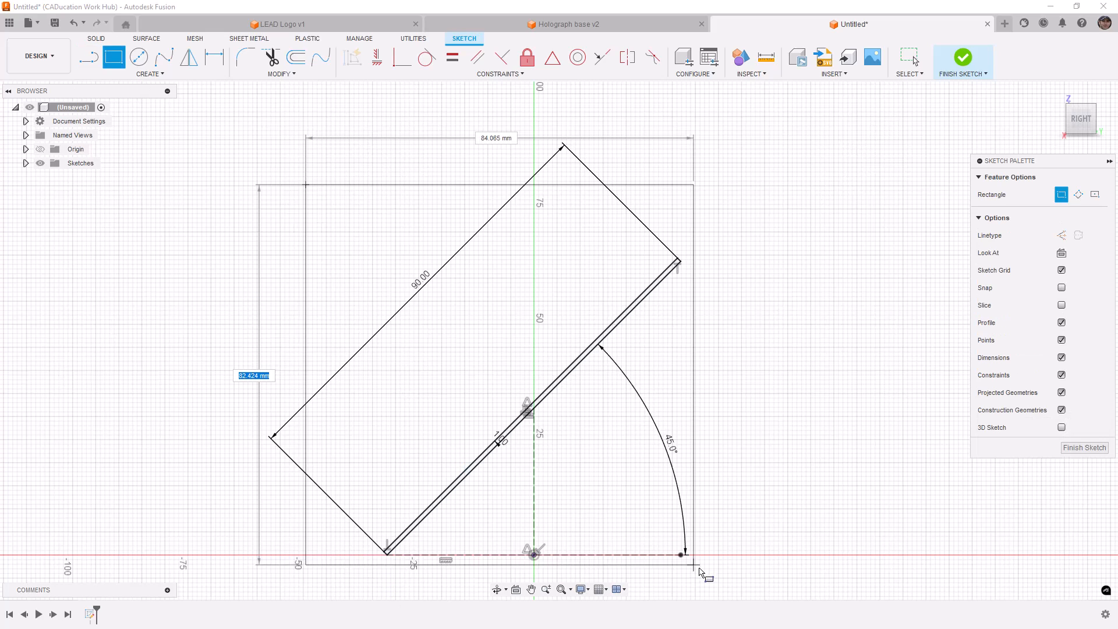
click(735, 563)
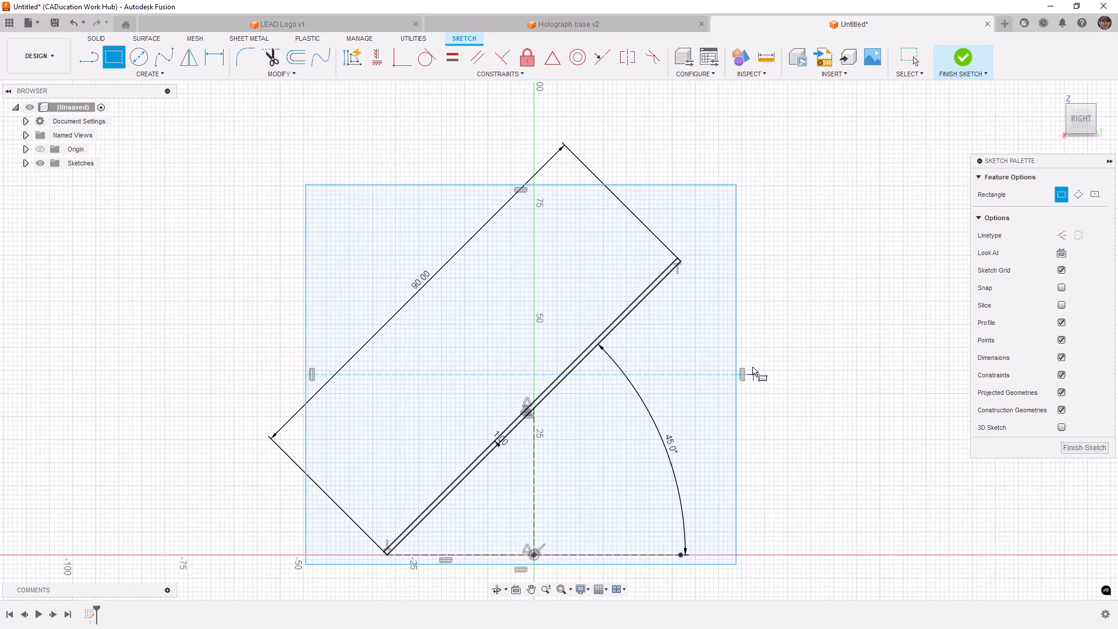
key(Escape)
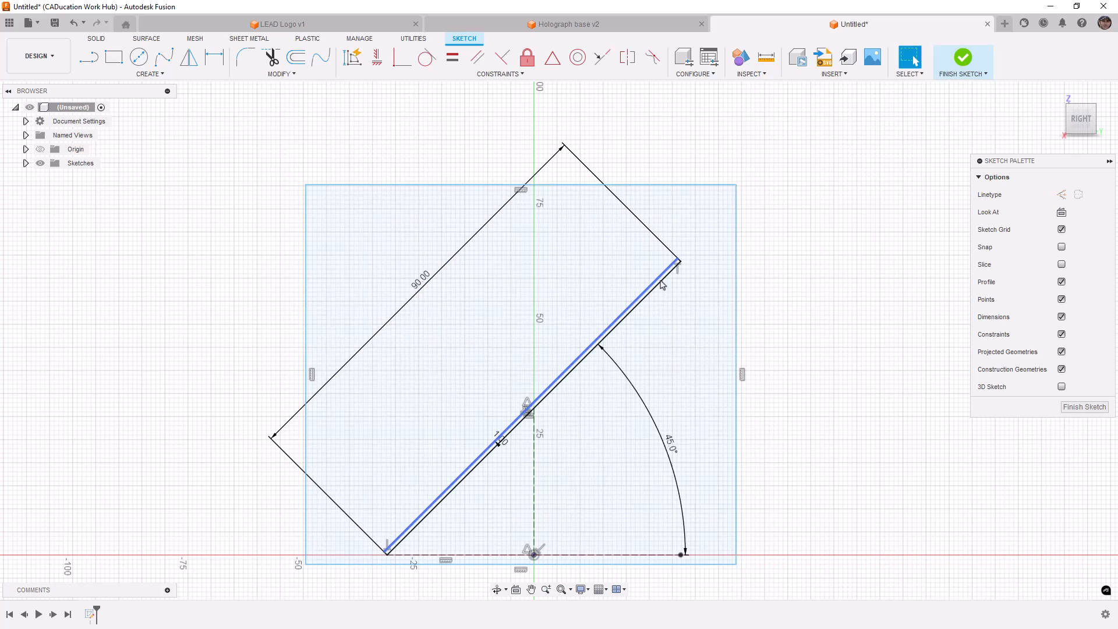
Step: Narrow the rectangle to about 75 mm by moving its two vertical sides inward around the sloping strip
drag(735, 287, 712, 288)
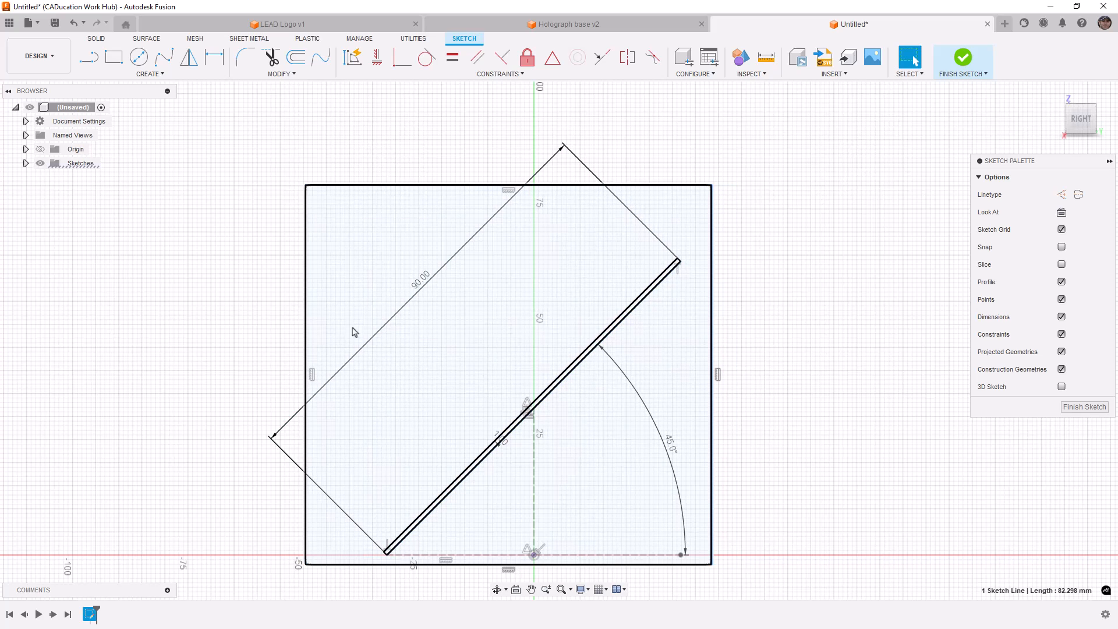
drag(309, 320, 350, 321)
drag(712, 290, 695, 291)
click(755, 280)
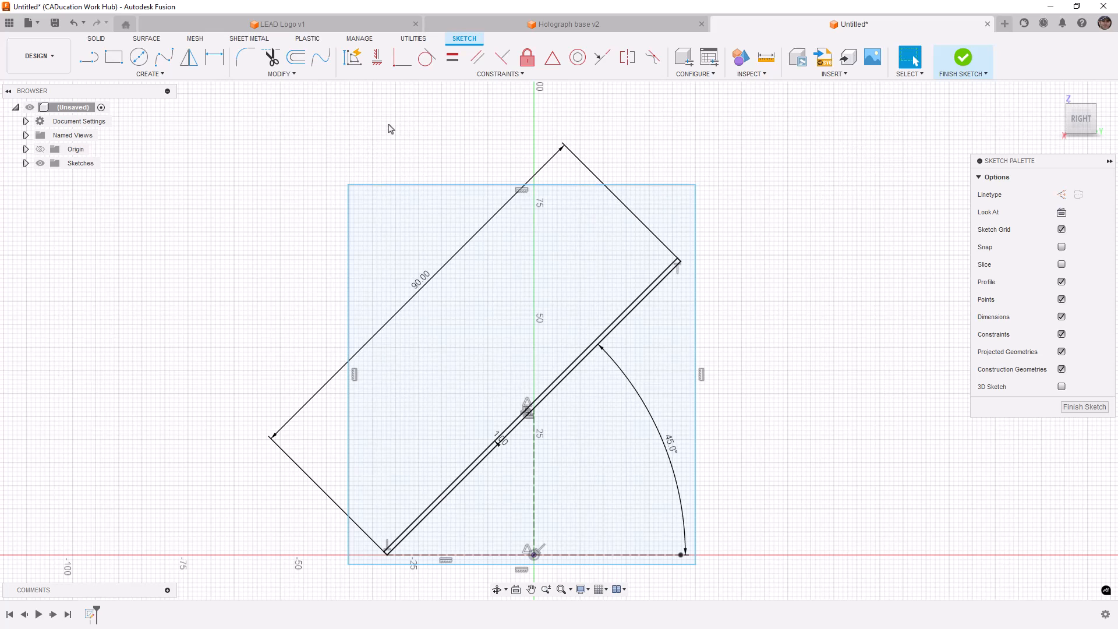
Step: Dimension the rectangle's top edge as 85 mm, placing the dimension above the rectangle
click(215, 58)
click(492, 185)
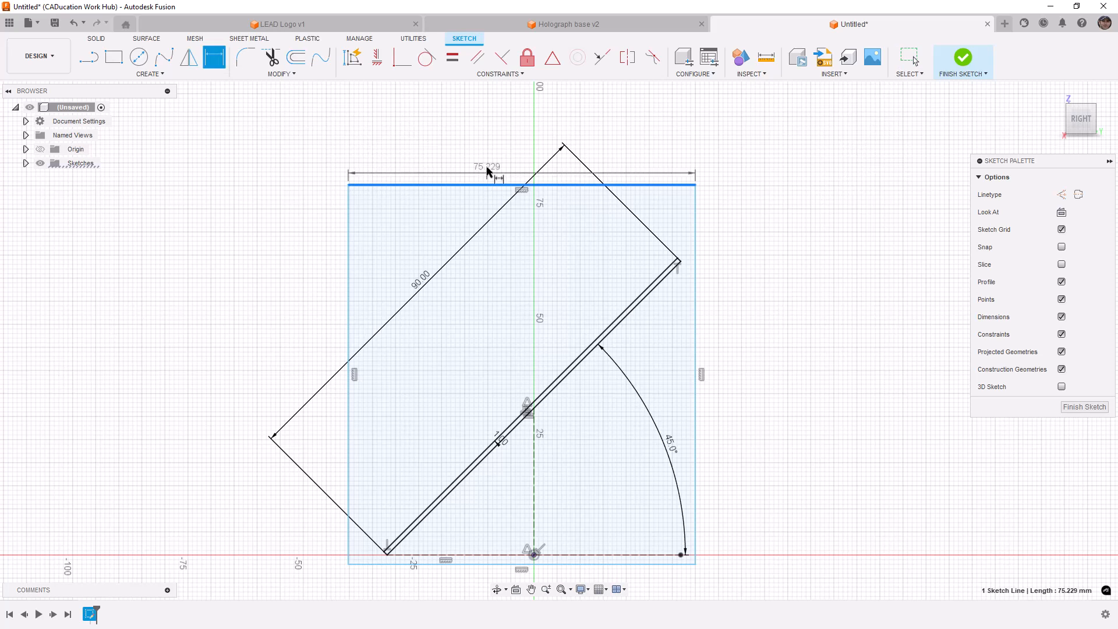
click(491, 138)
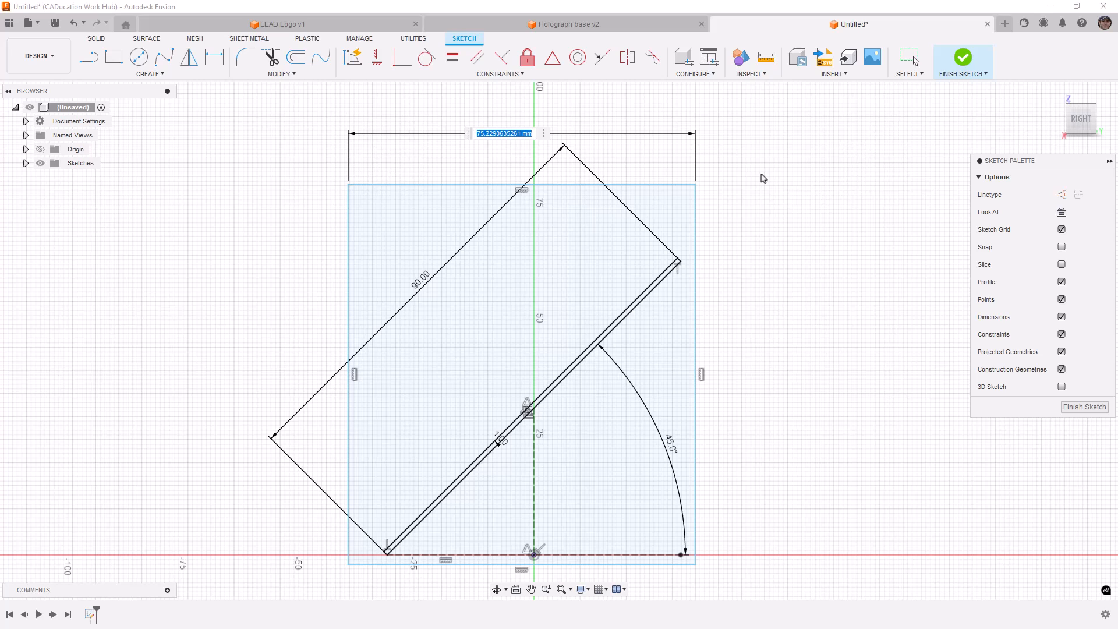
text(8)
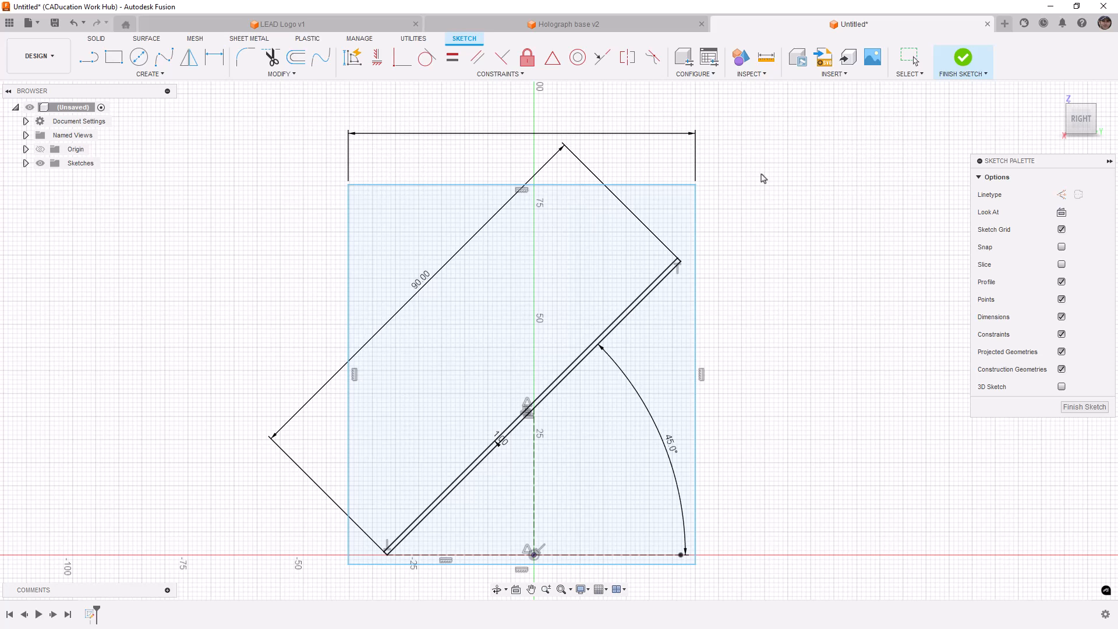
key(Return)
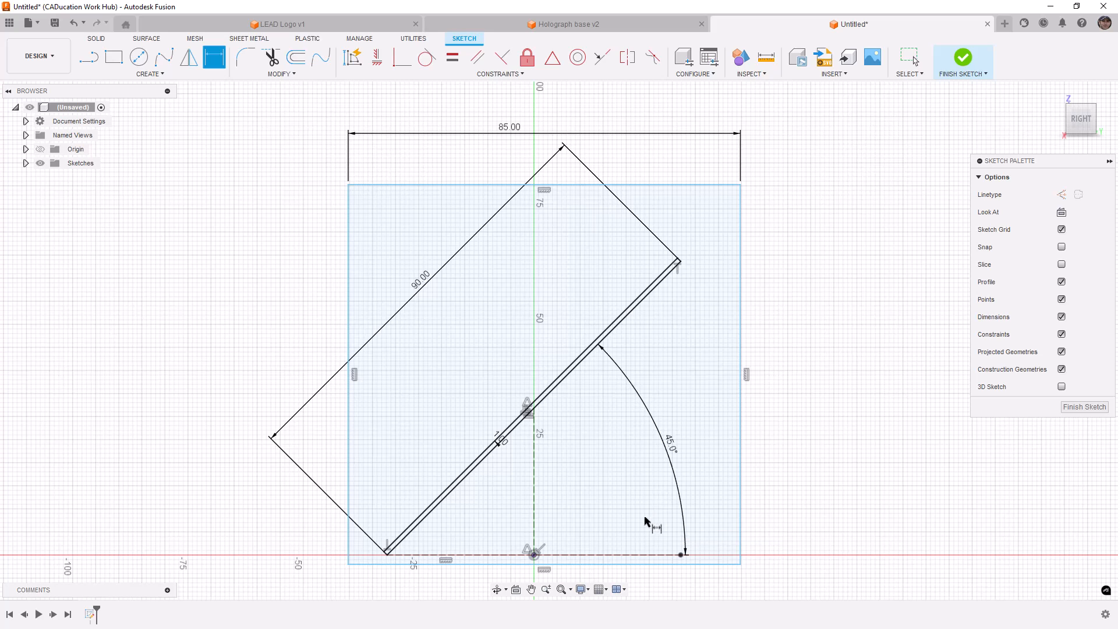
Step: Place a sketch point at the midpoint of the rectangle's top edge
click(534, 555)
click(91, 62)
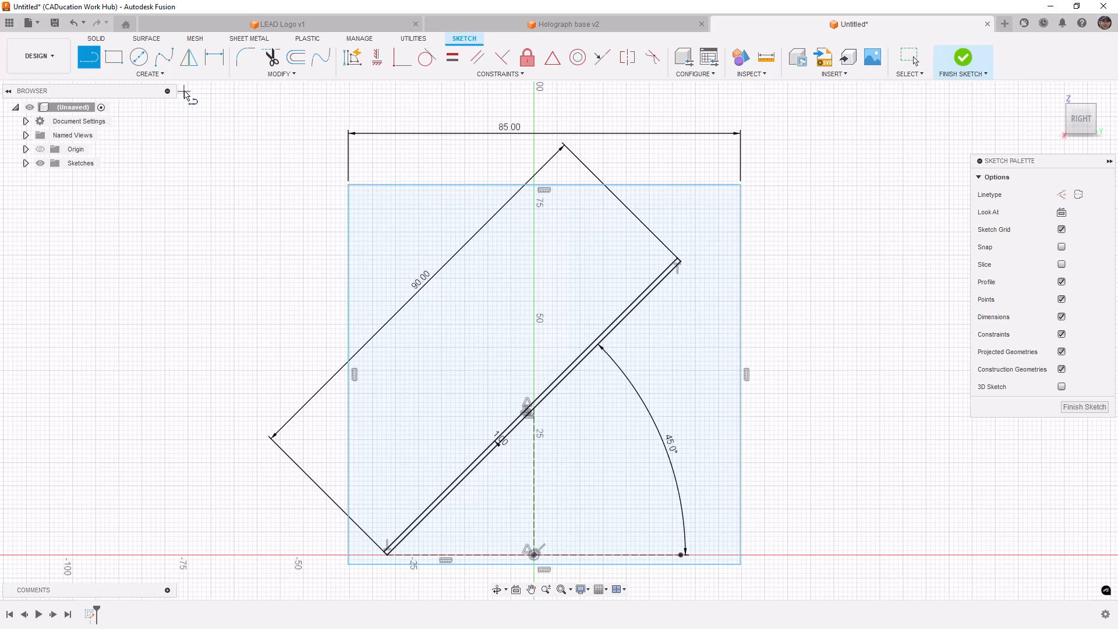
click(188, 75)
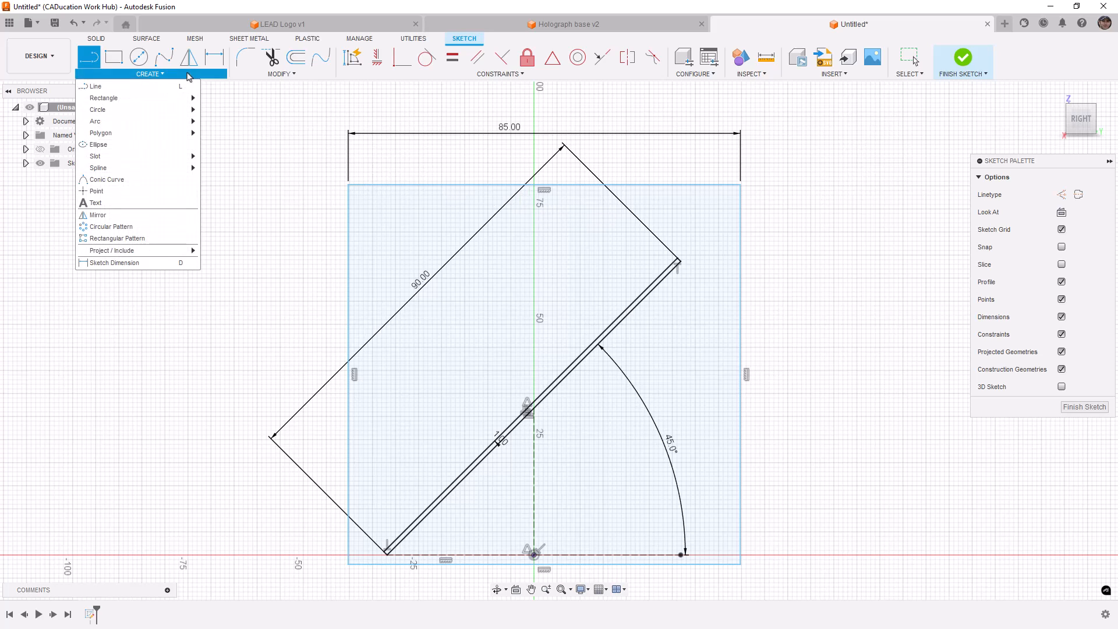
click(95, 192)
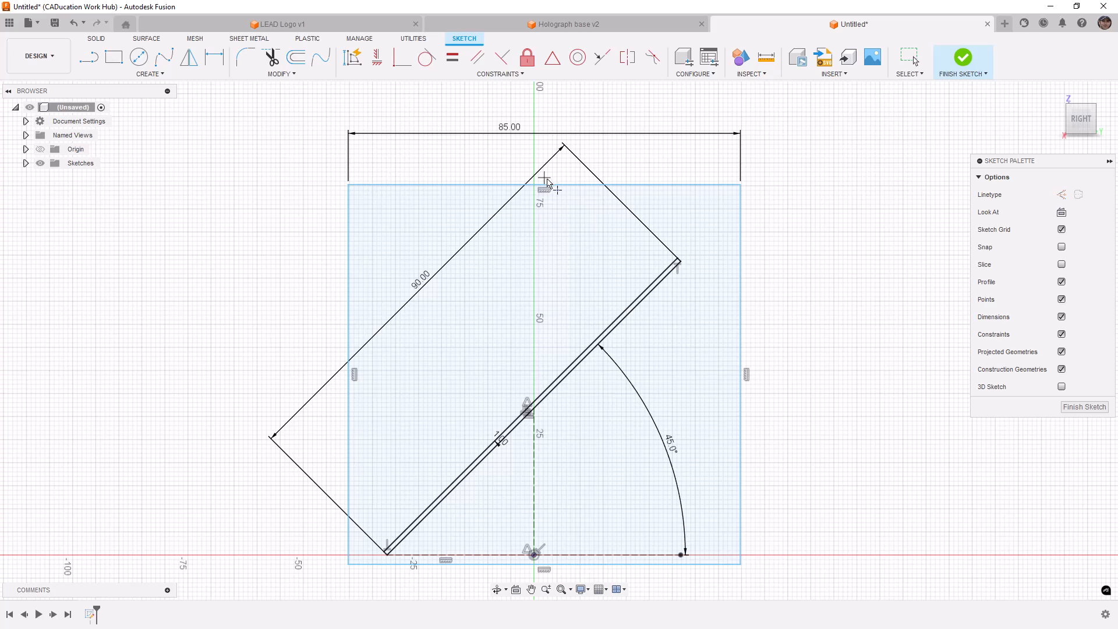
click(545, 184)
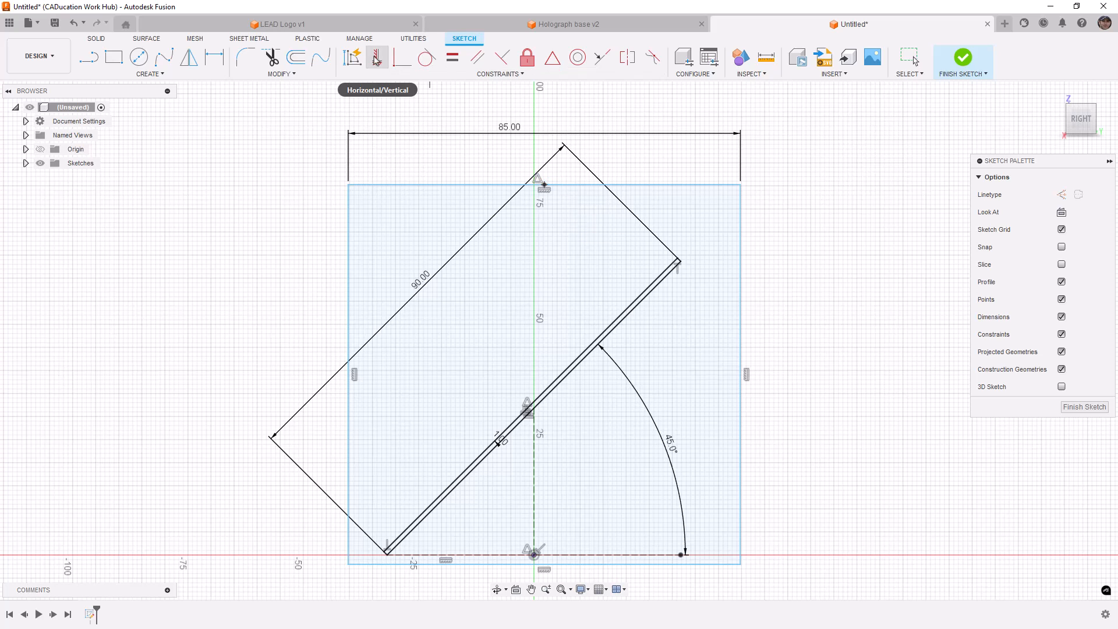
Step: Align the top edge's midpoint vertically with the origin using a Horizontal/Vertical constraint
click(377, 58)
click(544, 184)
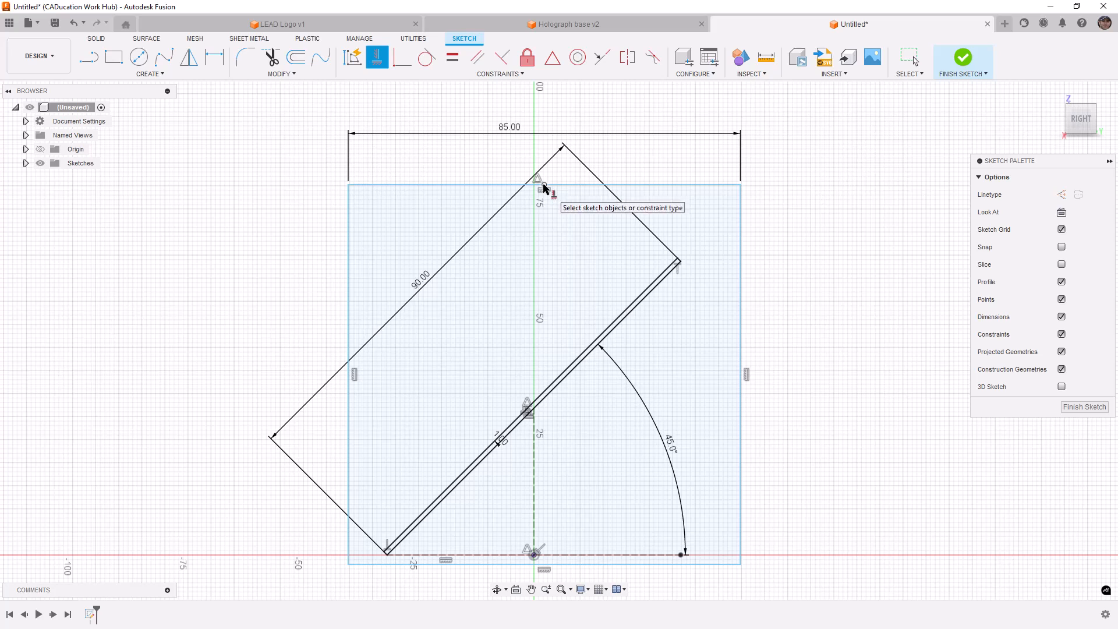
click(533, 555)
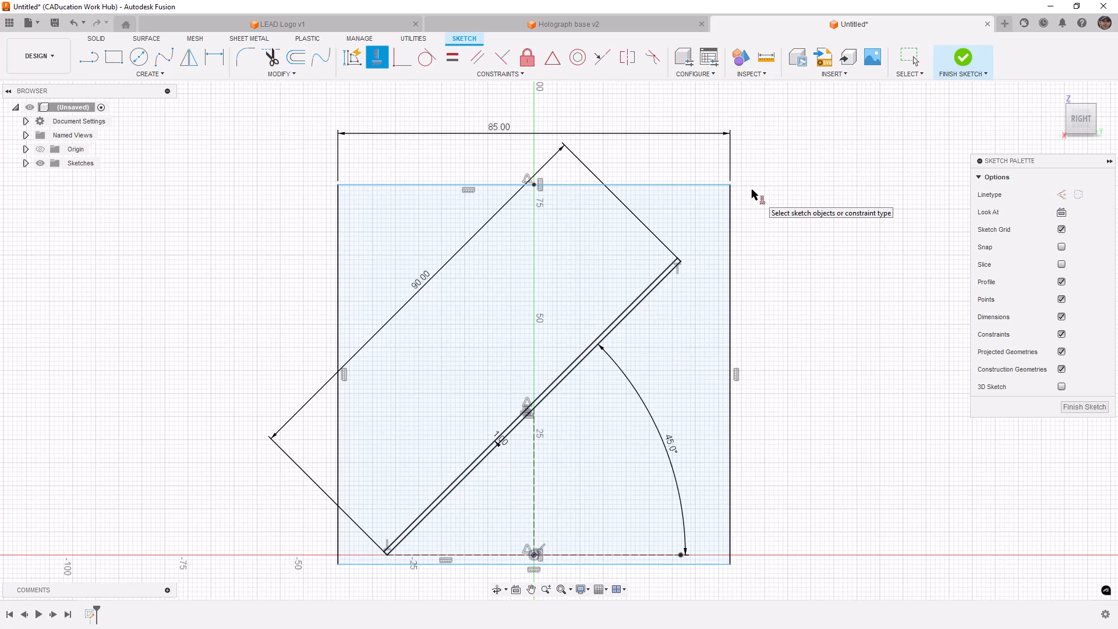
key(Escape)
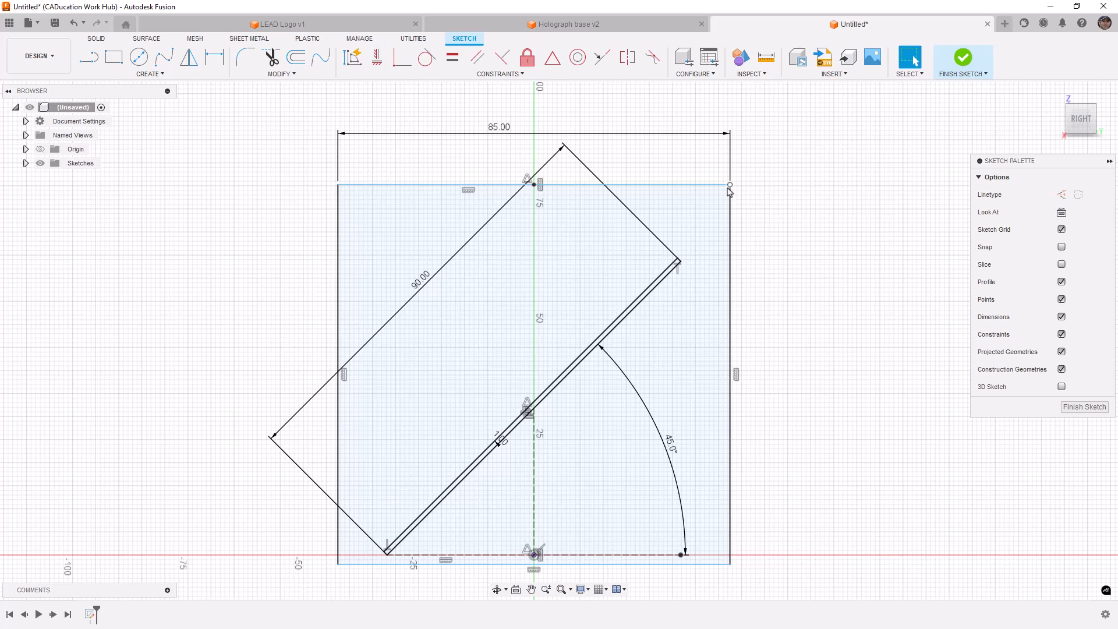
Step: Lower the rectangle's top edge to just above the strip's upper end and its bottom edge slightly further below the base line
mouse_move(724, 185)
mouse_down()
mouse_move(718, 143)
mouse_move(736, 273)
mouse_move(732, 247)
mouse_up()
click(720, 565)
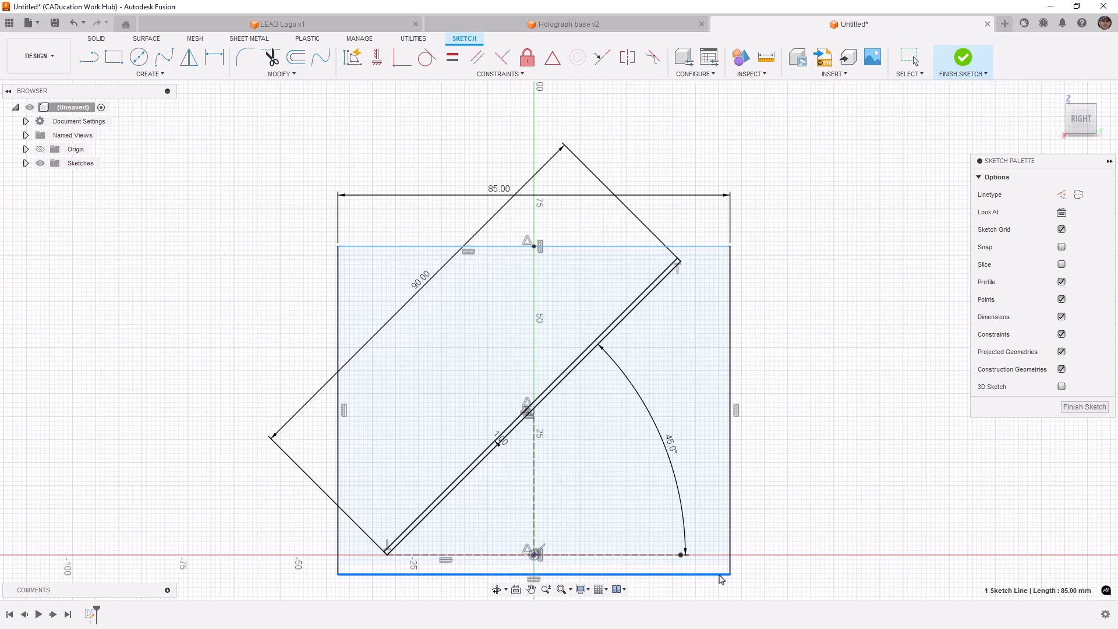
drag(724, 569, 726, 576)
Step: Switch to the Holograph base v2 design and examine how the side panels and the tabbed bottom plate fit together
click(605, 27)
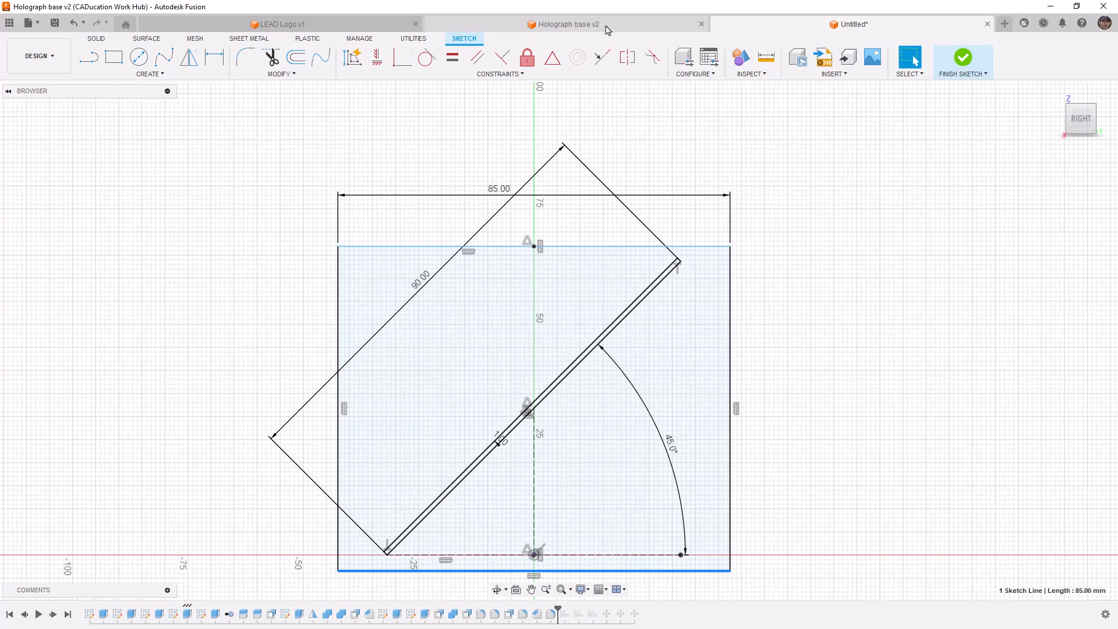
shift+middle_drag(687, 455, 693, 416)
click(694, 416)
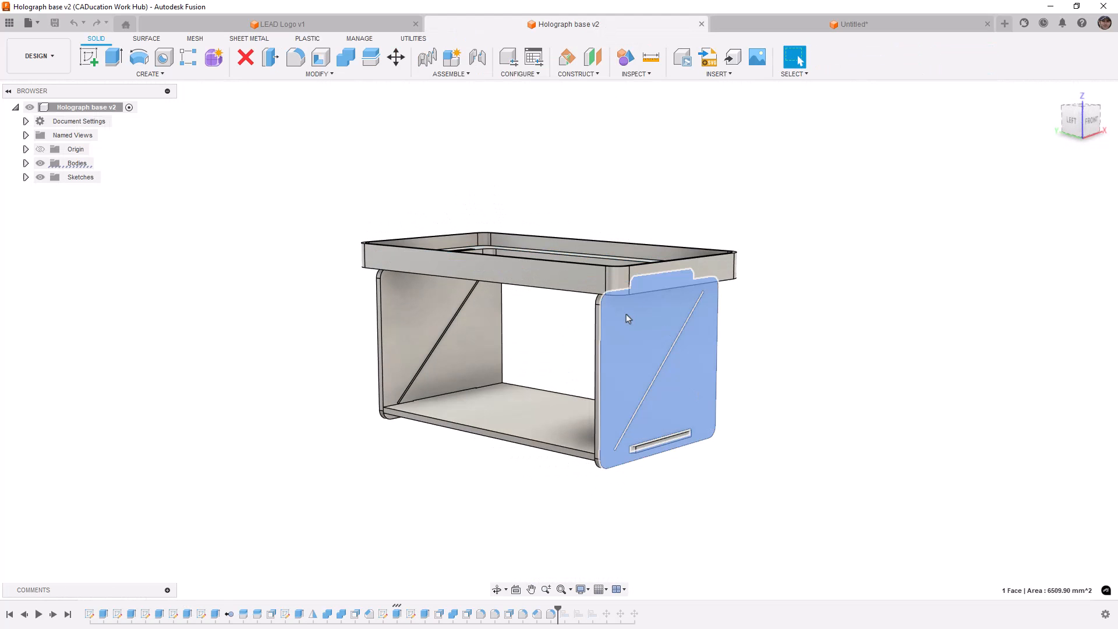
shift+middle_drag(620, 481, 662, 464)
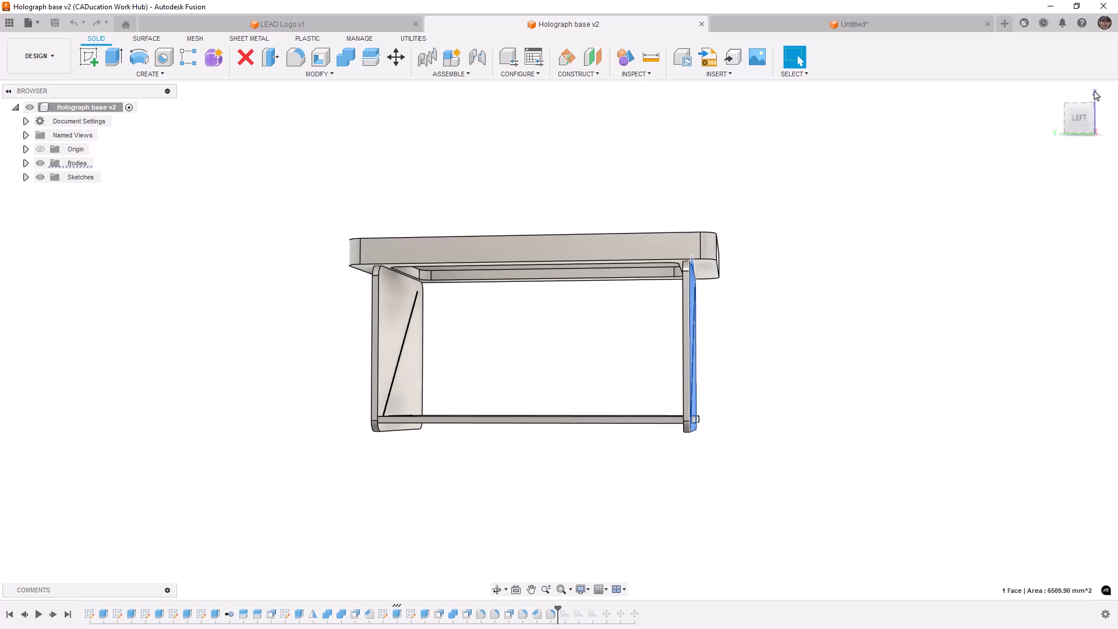
click(1078, 118)
scroll(676, 425, up, 3)
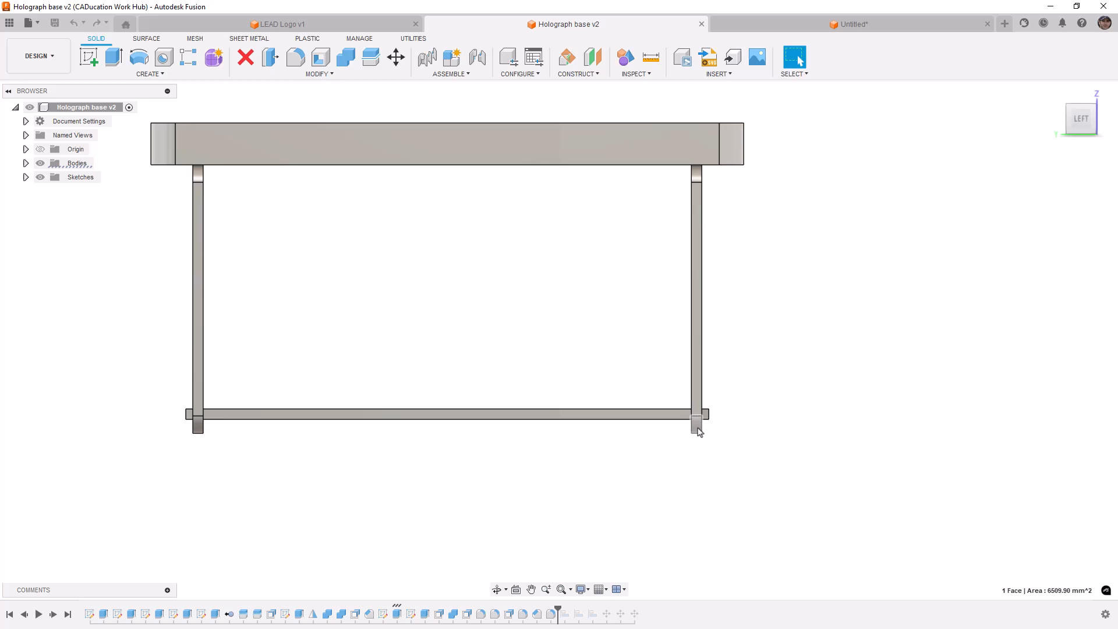
shift+middle_drag(683, 429, 649, 437)
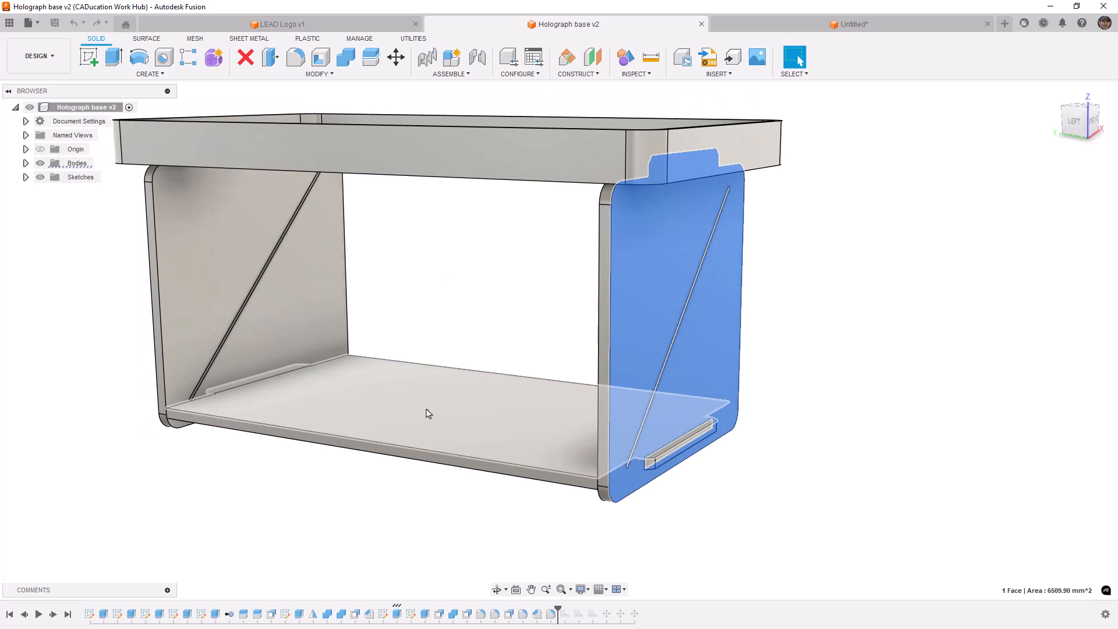
click(429, 414)
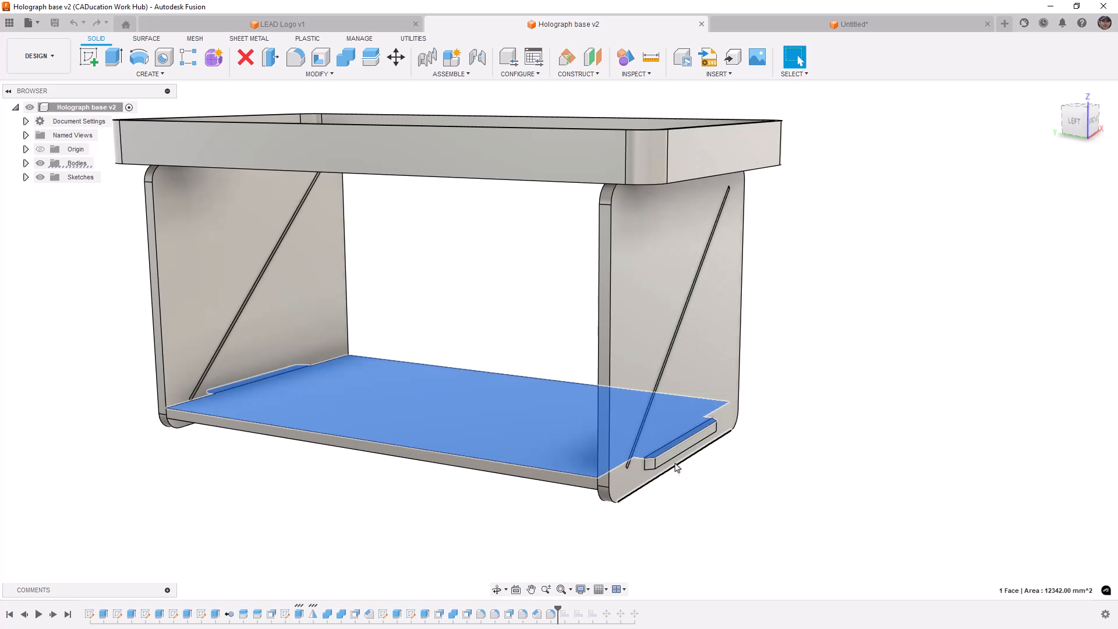
key(Escape)
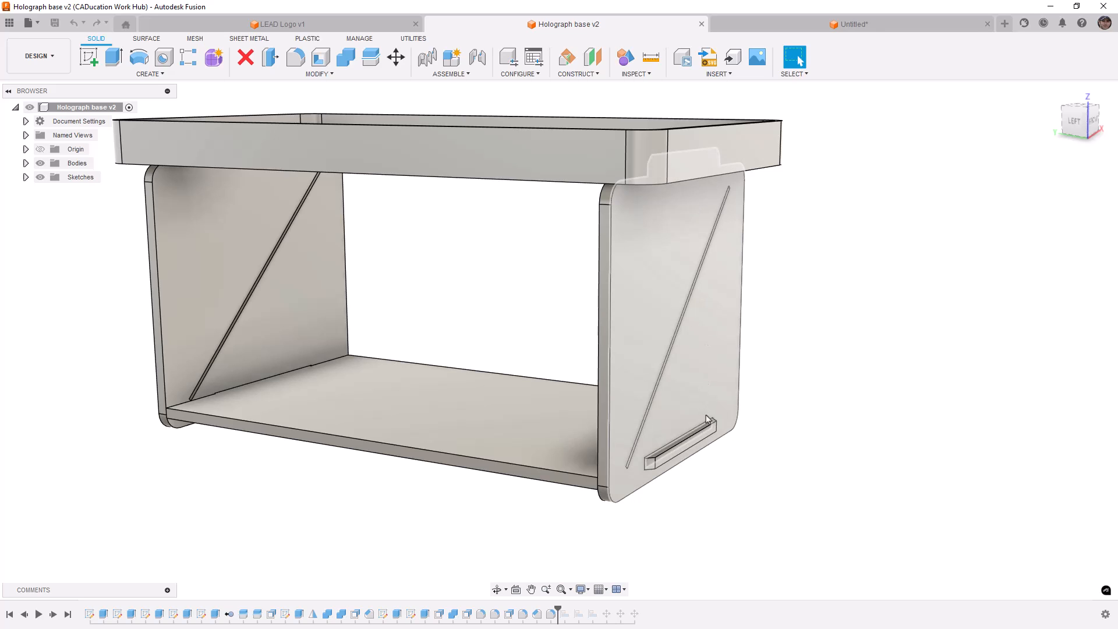
Step: Return to the untitled design and dimension the rectangle's vertical side as 70 mm, placing the dimension outside the profile
click(850, 26)
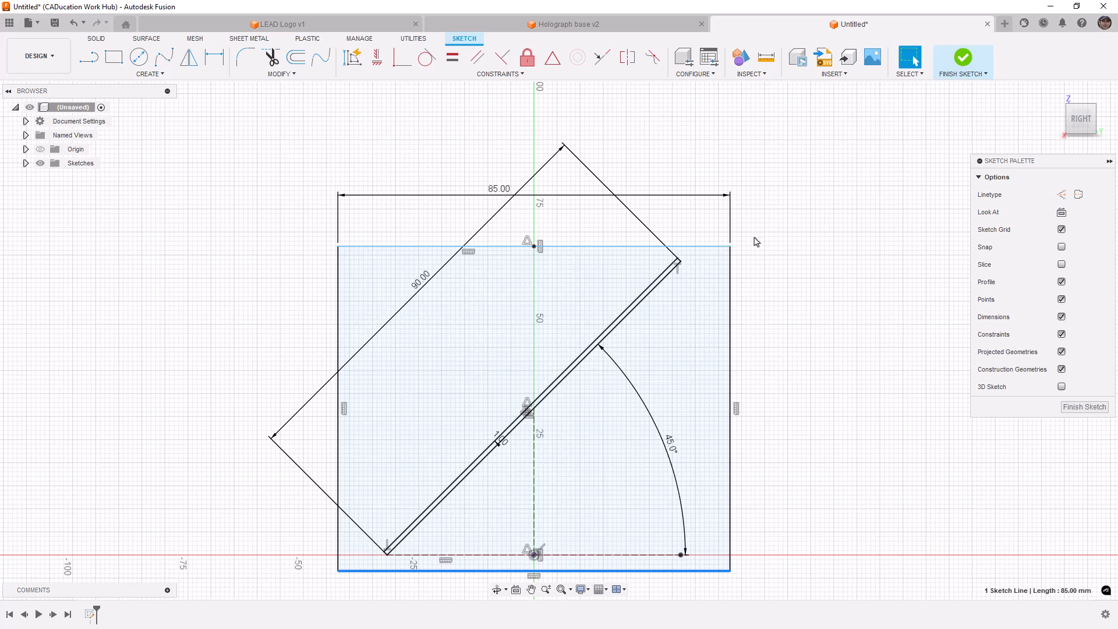
key(Escape)
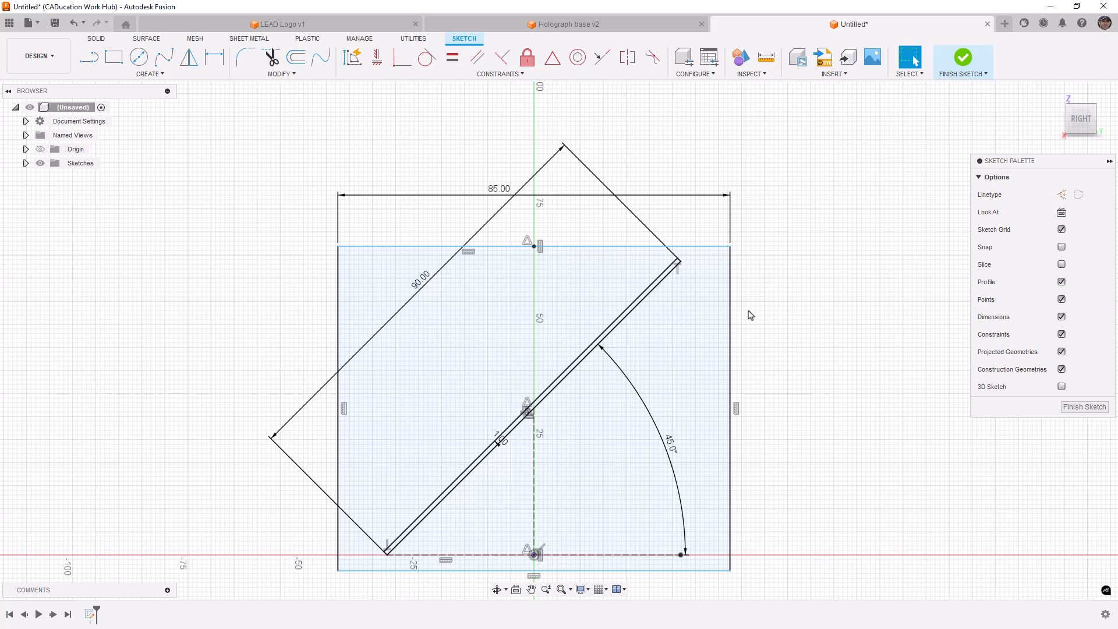
key(d)
click(731, 313)
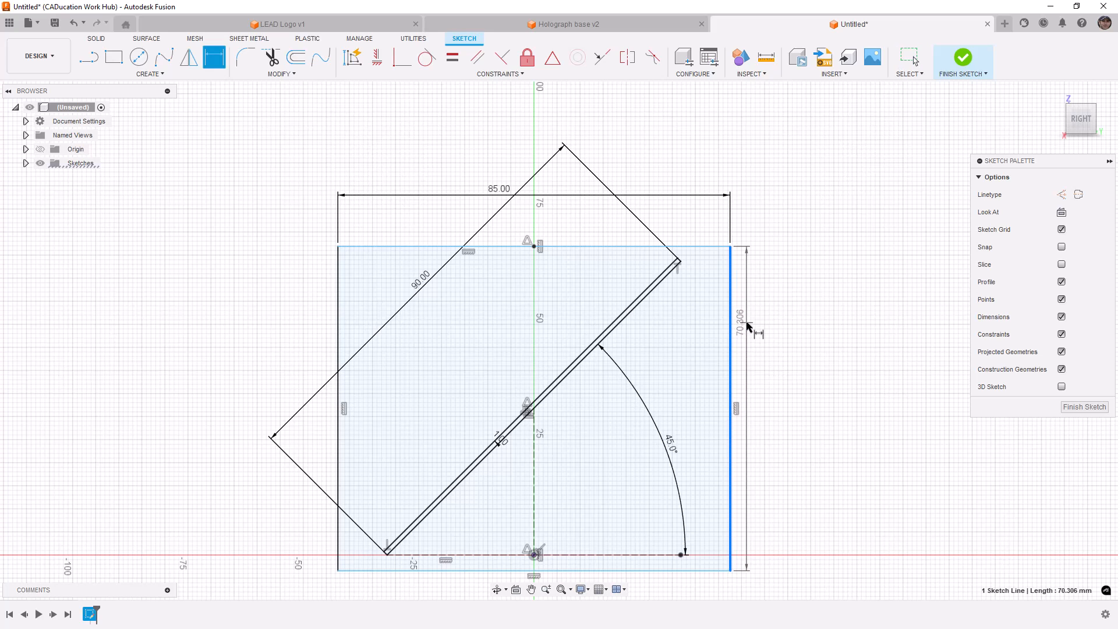
click(773, 340)
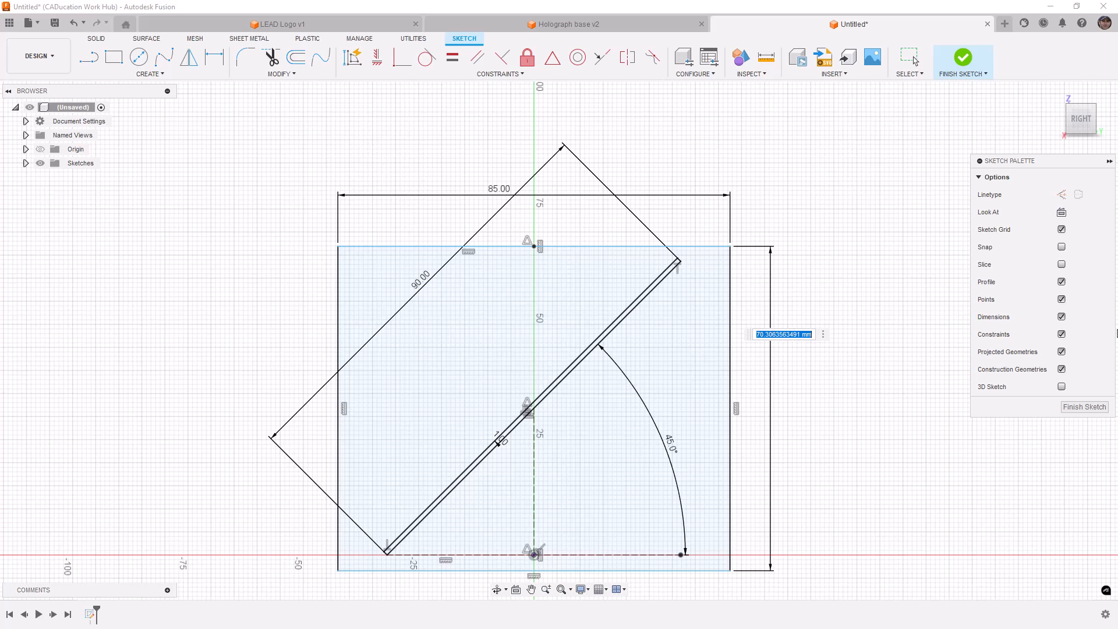
text(70)
key(Return)
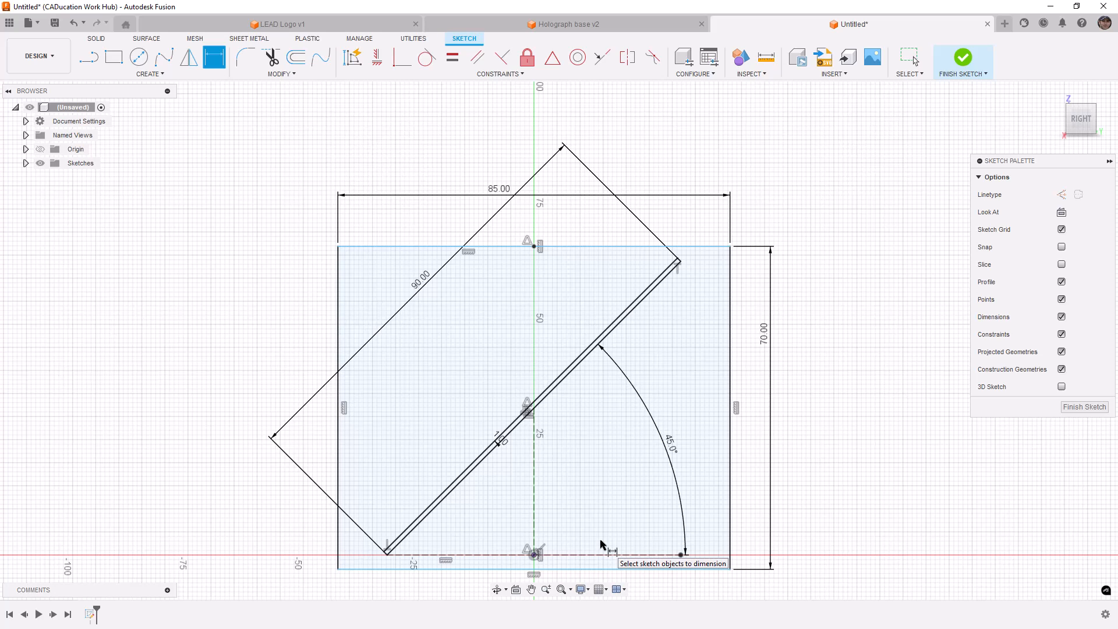
Step: Dimension the gap between the construction base line and the rectangle's bottom edge as 3 mm, move its text clear, and finish the sketch
click(564, 555)
click(569, 570)
click(826, 562)
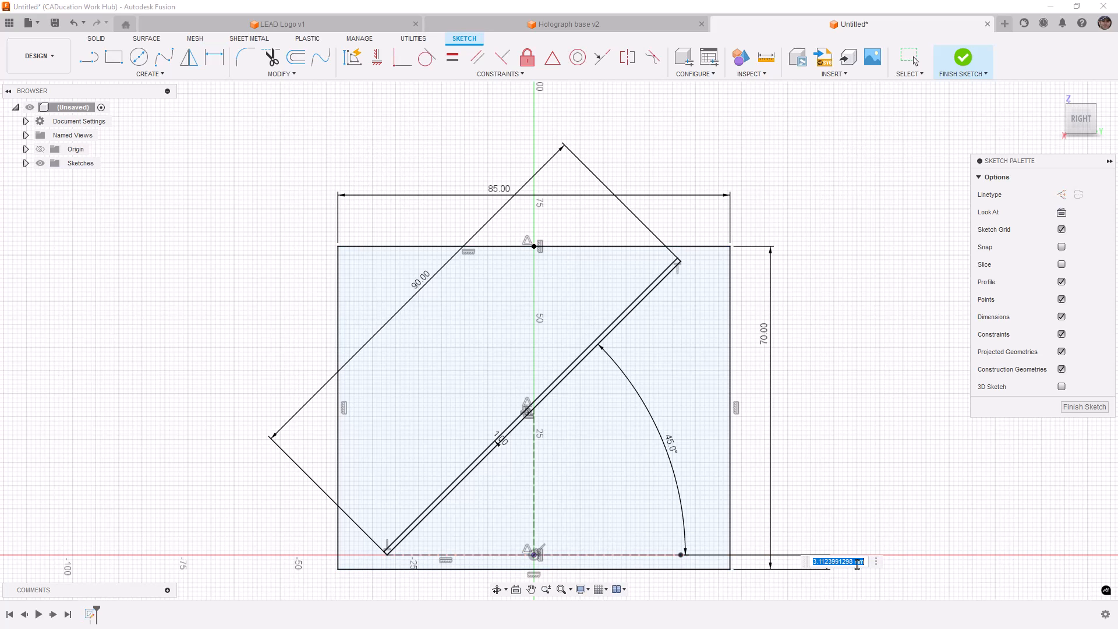
text(3)
key(Return)
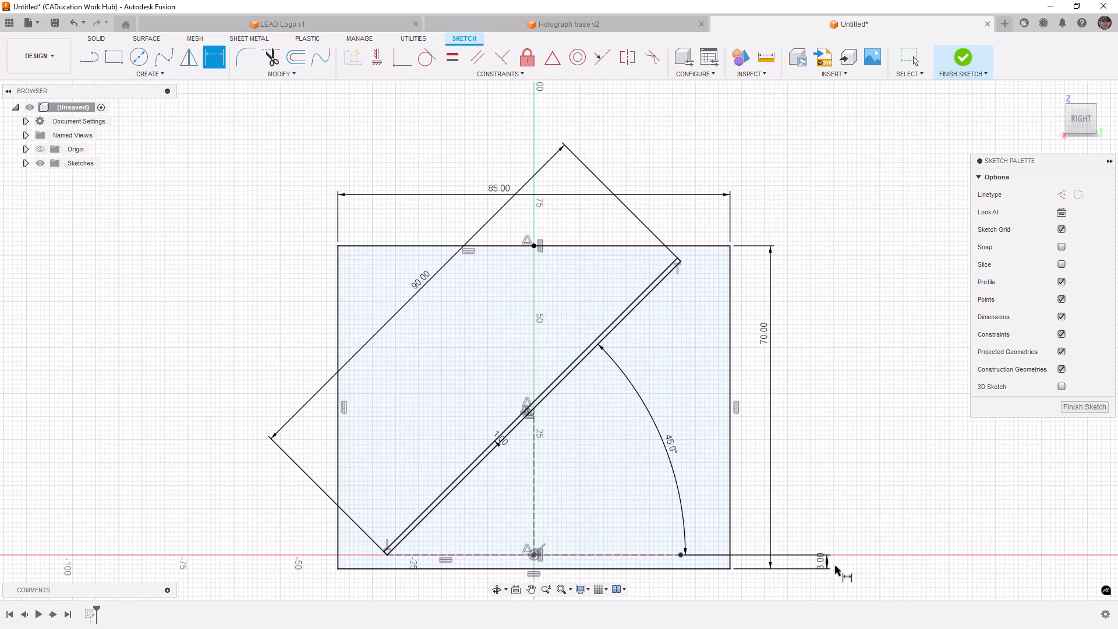
drag(824, 562, 811, 533)
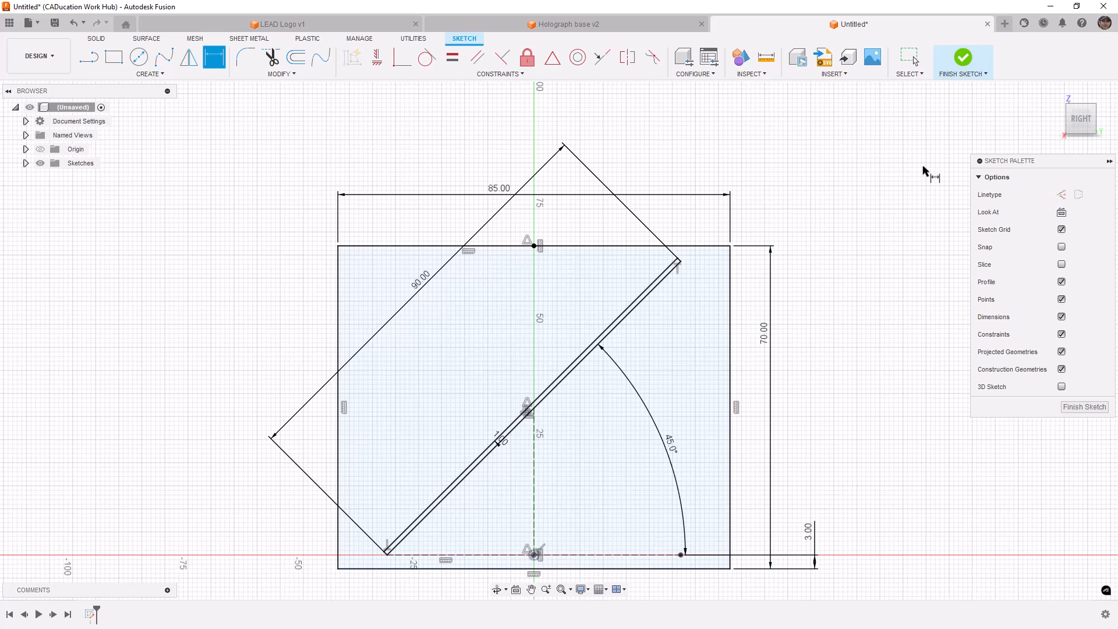
click(963, 58)
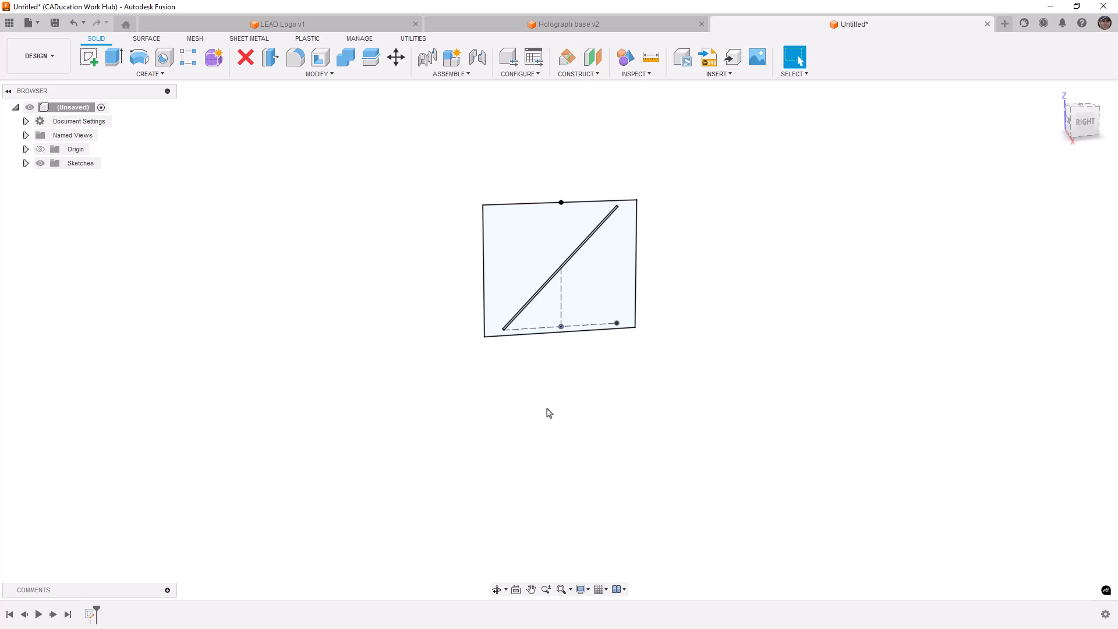
mouse_move(540, 407)
shift+middle_down()
mouse_move(572, 402)
mouse_move(627, 301)
mouse_move(610, 357)
shift+middle_up()
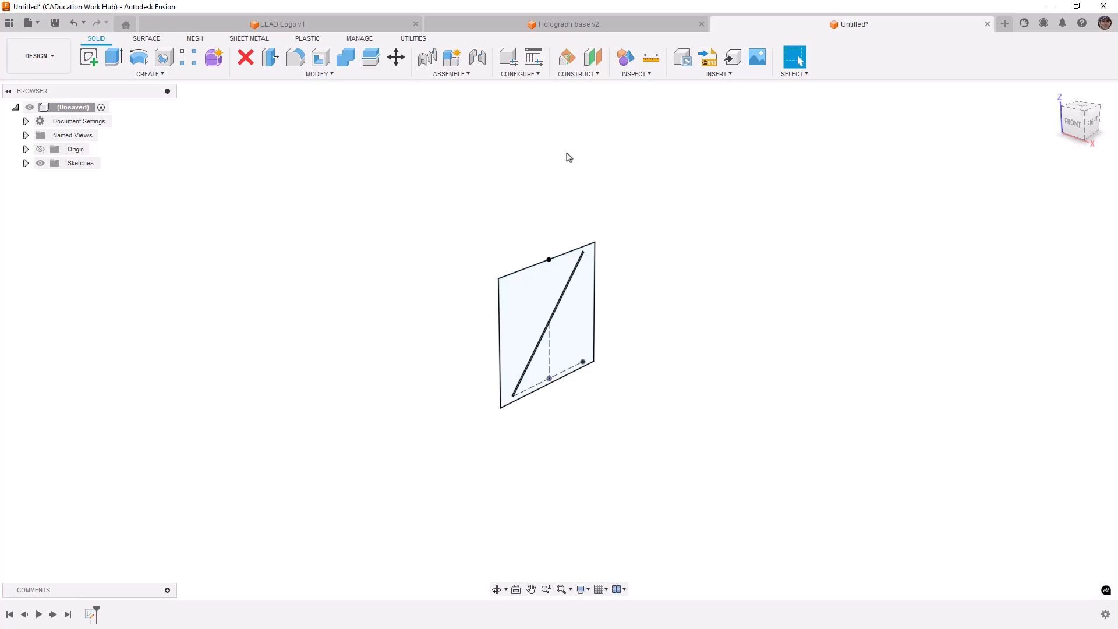
click(594, 58)
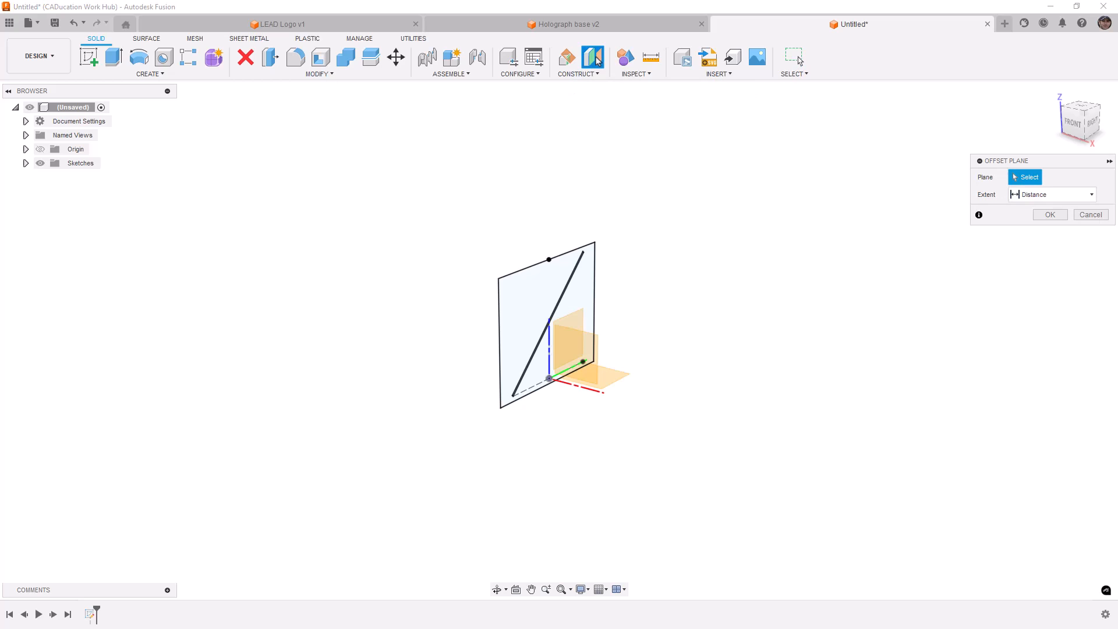
click(618, 382)
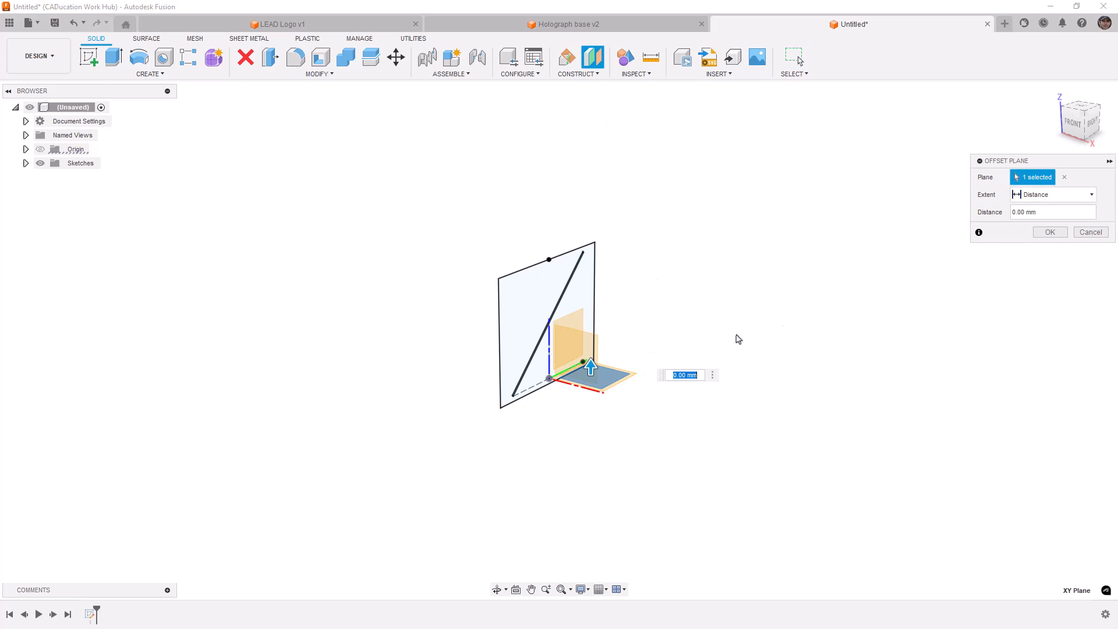
click(1043, 194)
click(1046, 224)
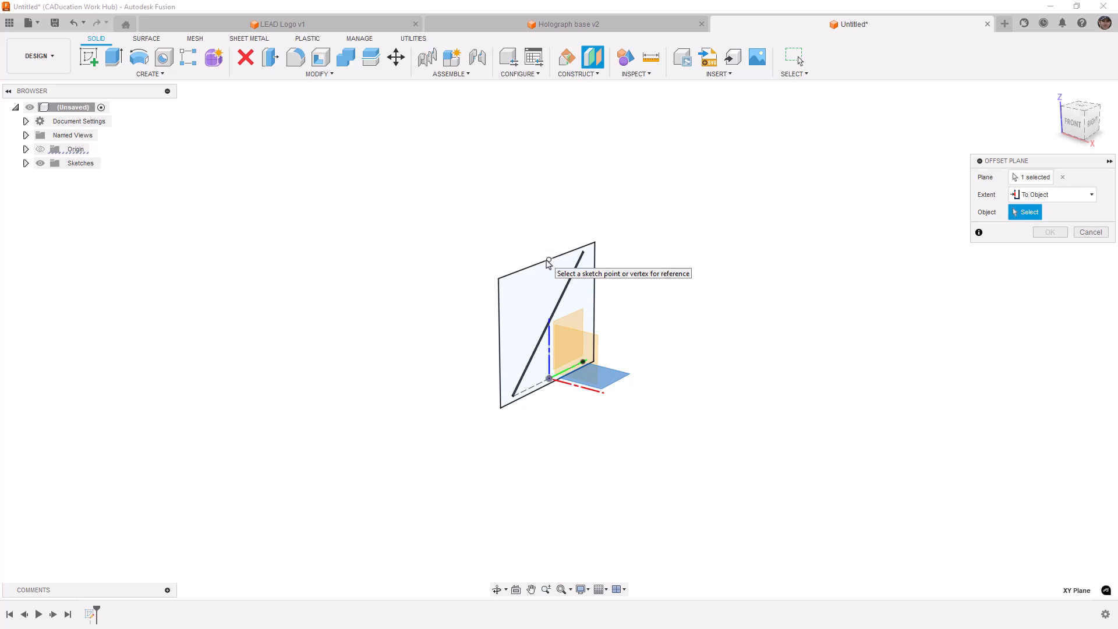
click(1087, 233)
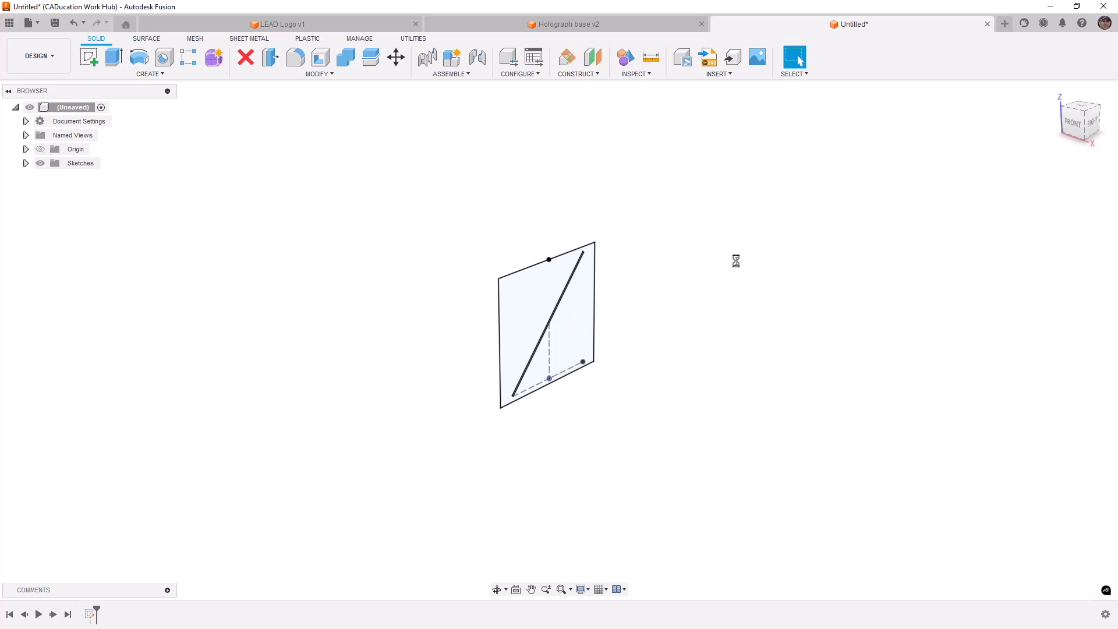
Step: Extrude the side profile around the slot 3 mm as a new body, starting at an offset of 150/2 from the profile plane
click(114, 57)
click(537, 314)
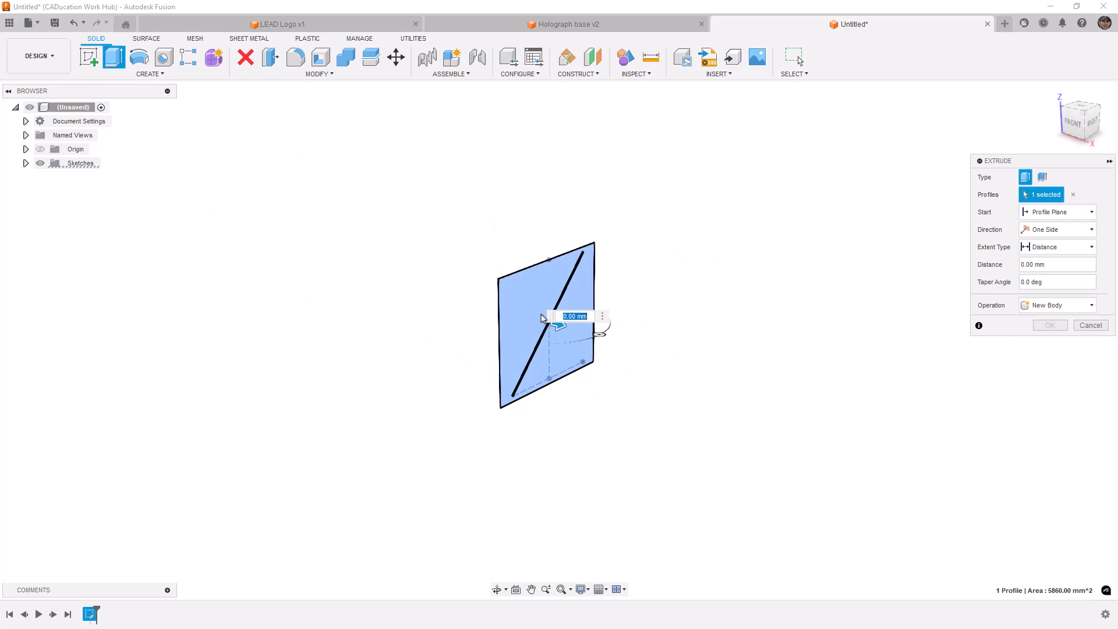
text(3)
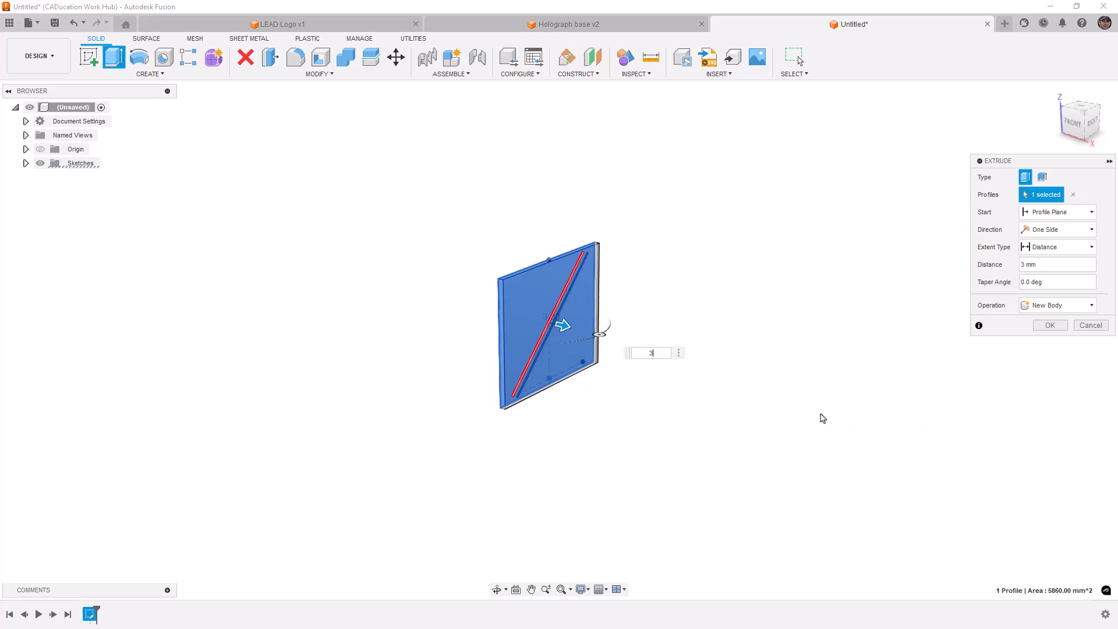
click(1073, 215)
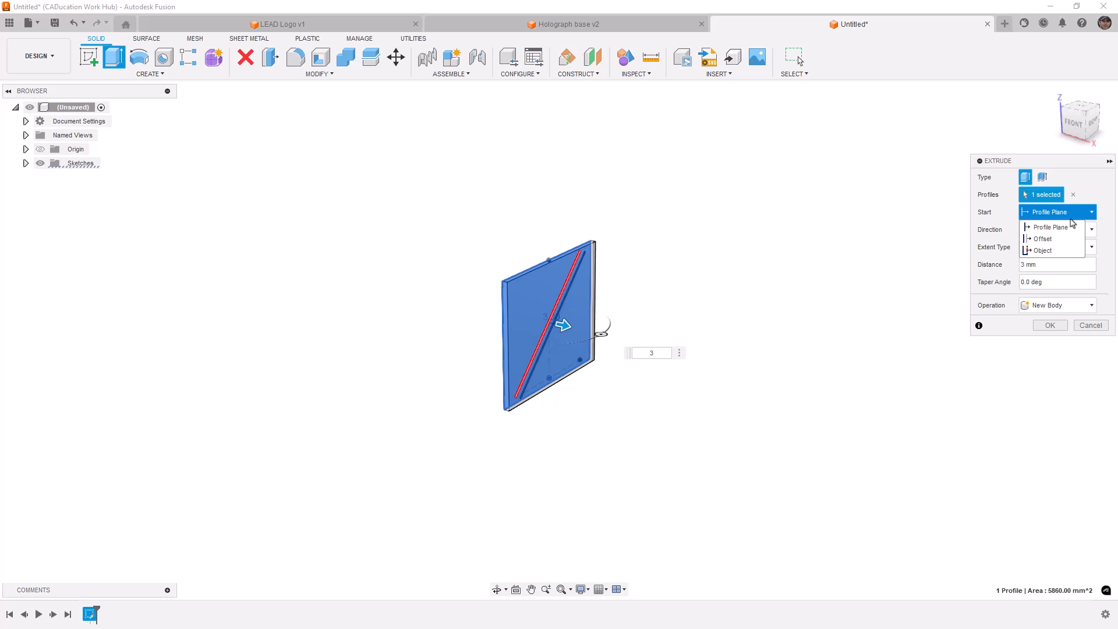
click(1054, 239)
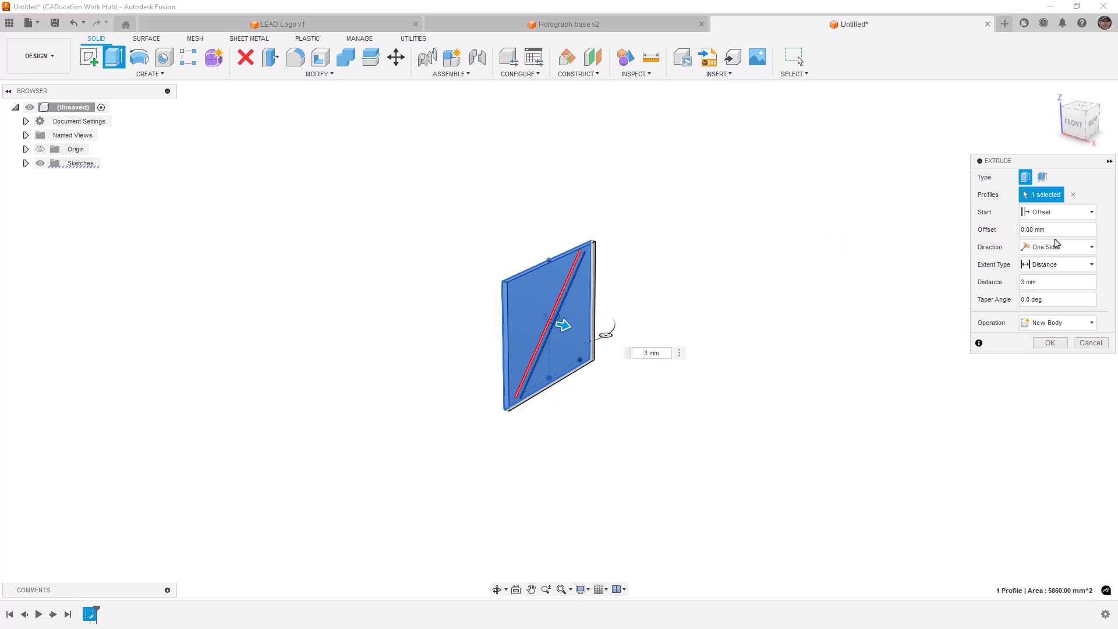
drag(1070, 230, 995, 236)
text(150)
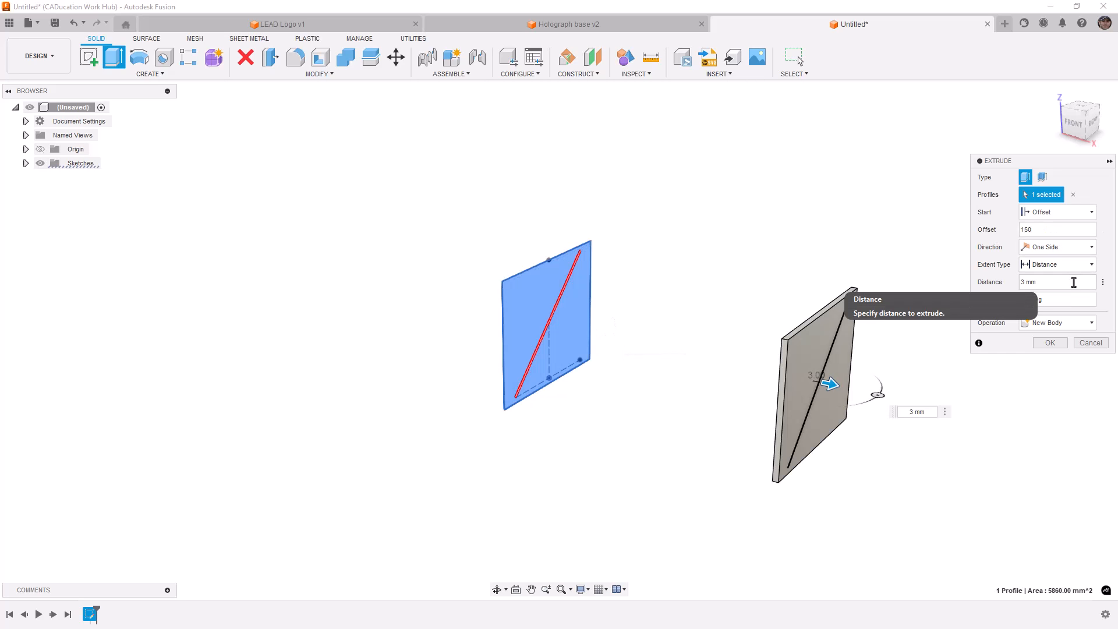
text(/2)
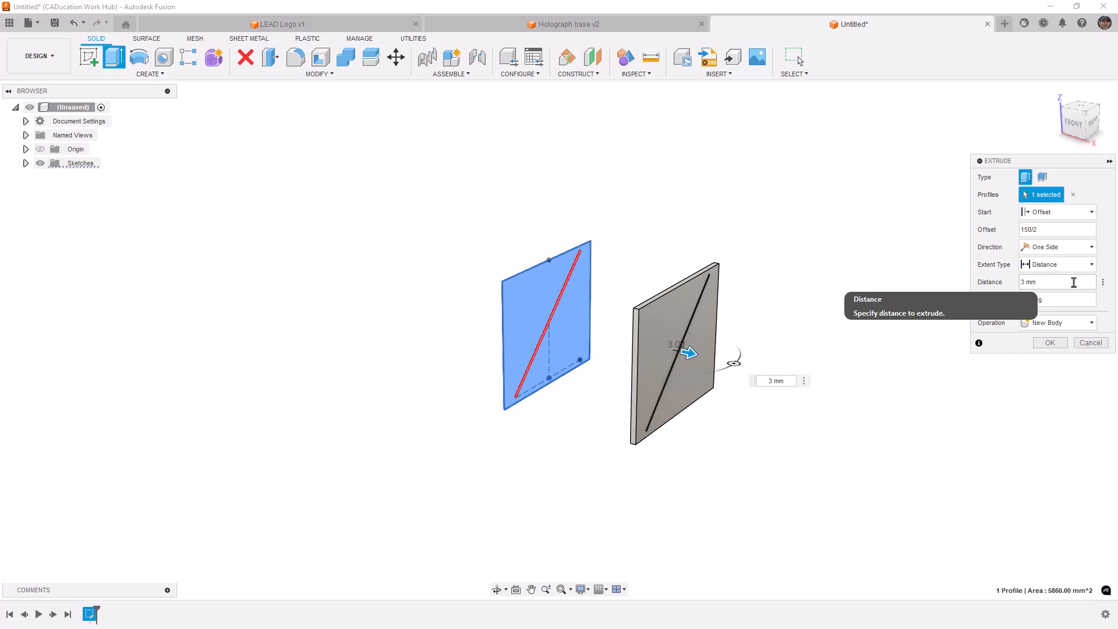
key(Return)
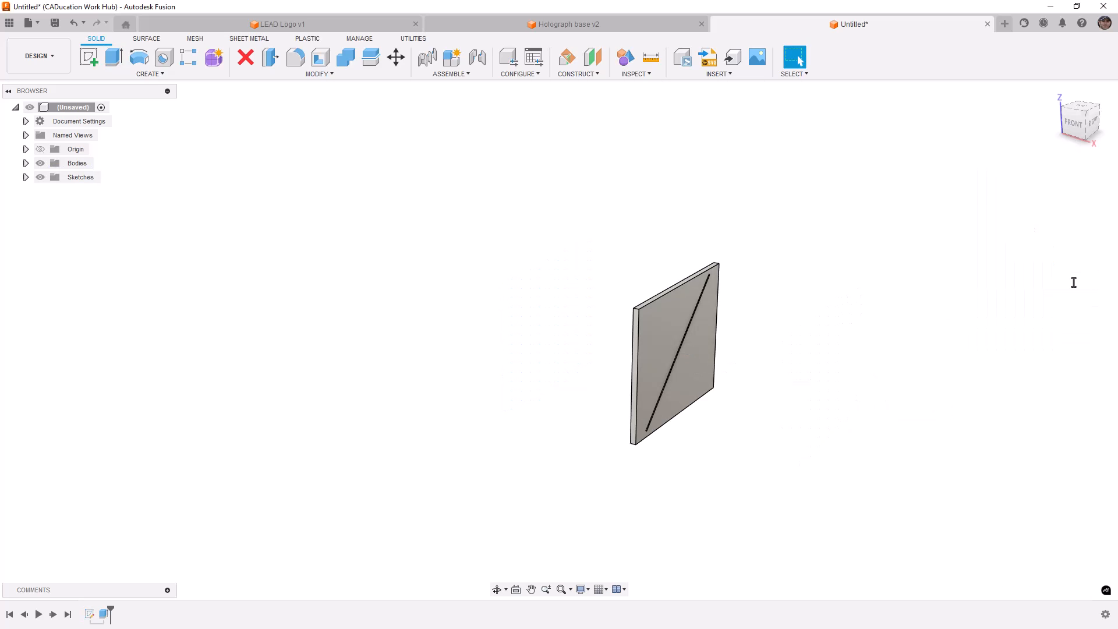
Step: Mirror the side panel body across the YZ origin plane as a new body
click(186, 75)
click(106, 336)
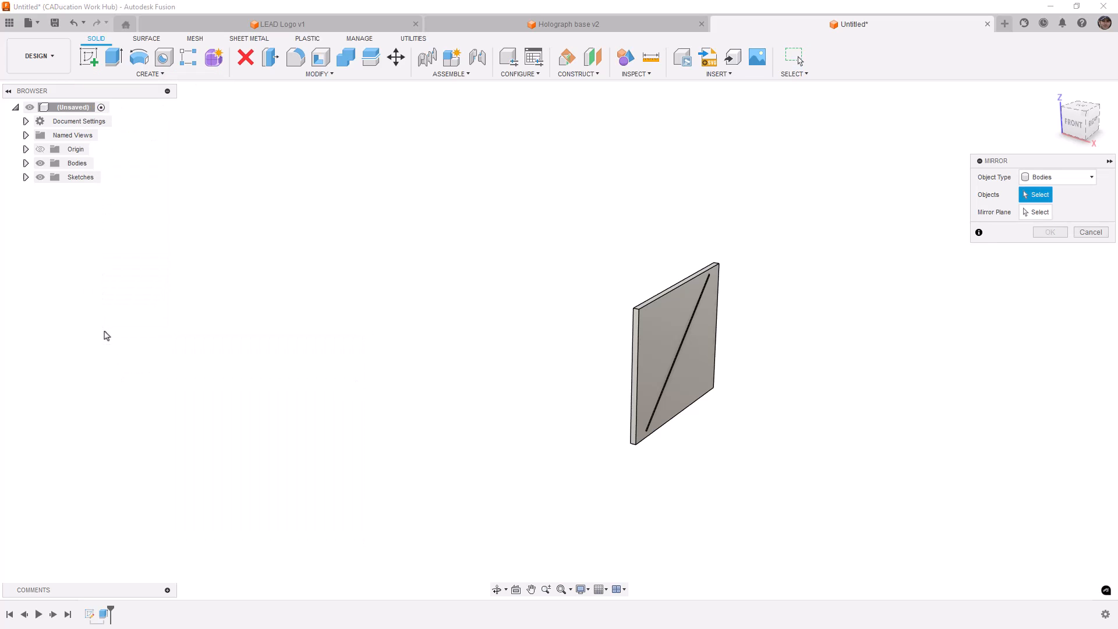
click(706, 327)
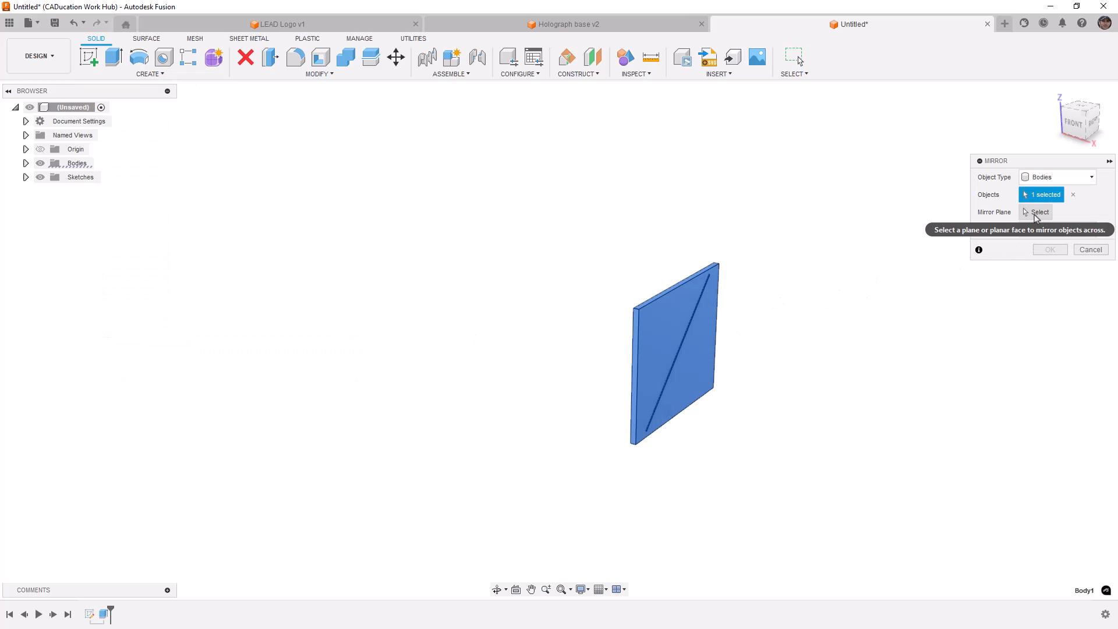
click(1036, 215)
click(570, 320)
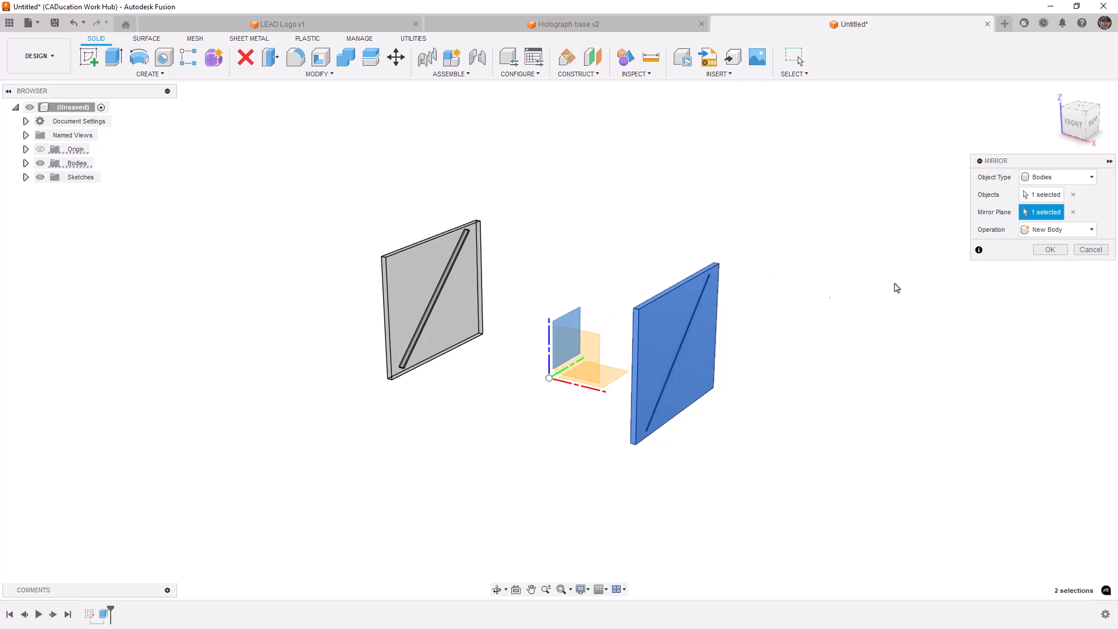
click(1049, 250)
Step: Start a sketch on the original side panel's narrow top face and convert its projected outline to construction lines
mouse_move(568, 329)
shift+middle_down()
mouse_move(589, 310)
mouse_move(556, 323)
shift+middle_up()
scroll(600, 312, up, 6)
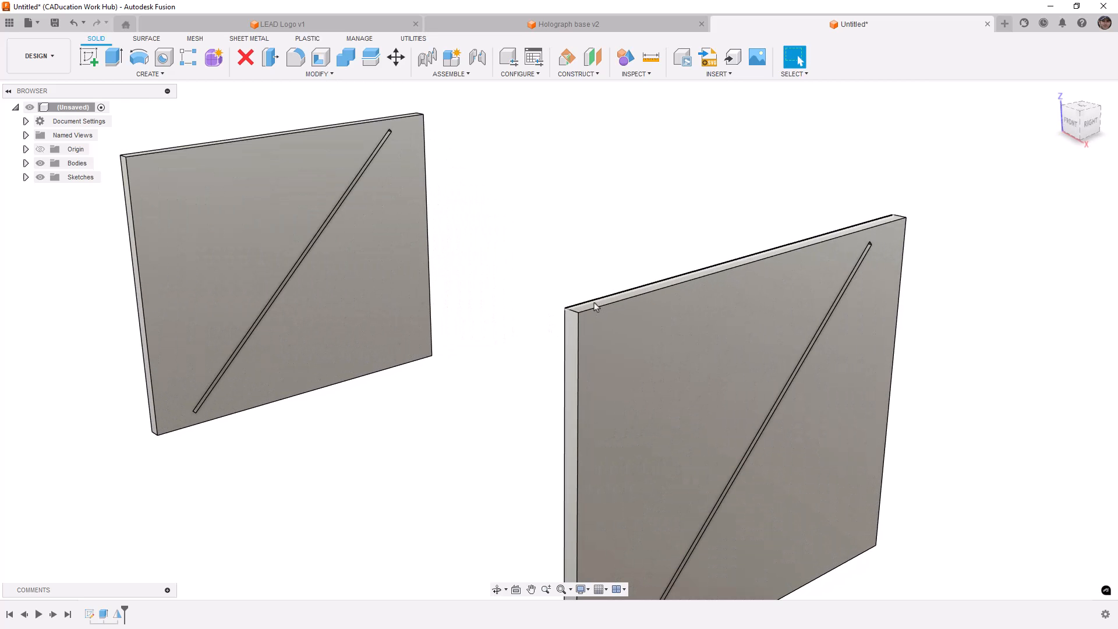
scroll(594, 305, down, 5)
shift+middle_drag(504, 331, 509, 324)
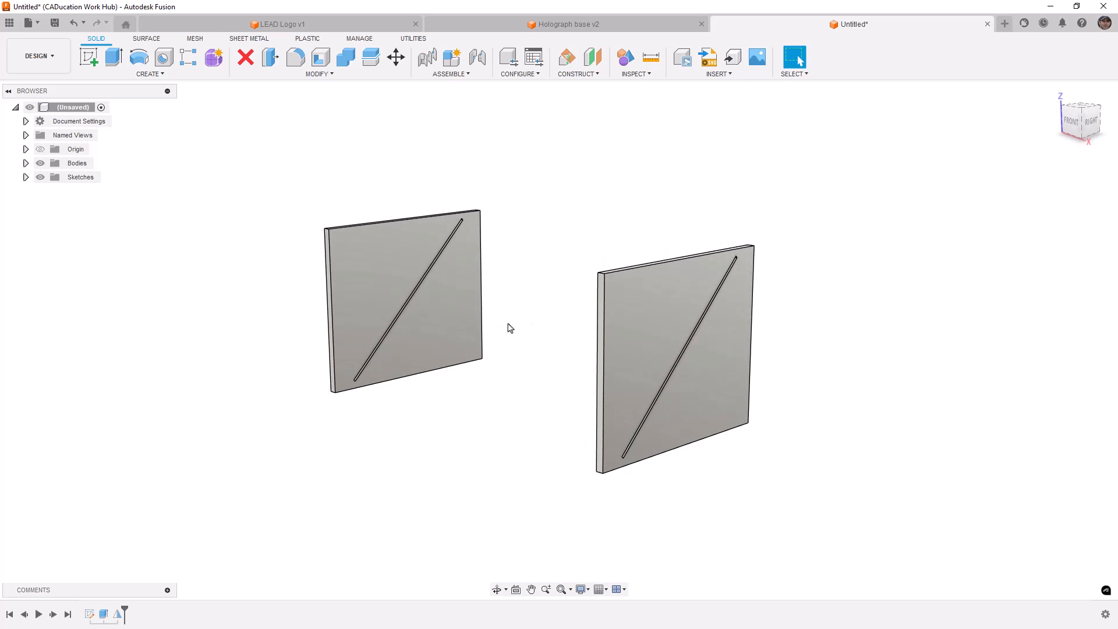
mouse_move(611, 254)
shift+middle_down()
mouse_move(606, 245)
mouse_move(607, 265)
shift+middle_up()
scroll(539, 392, up, 5)
scroll(538, 392, up, 2)
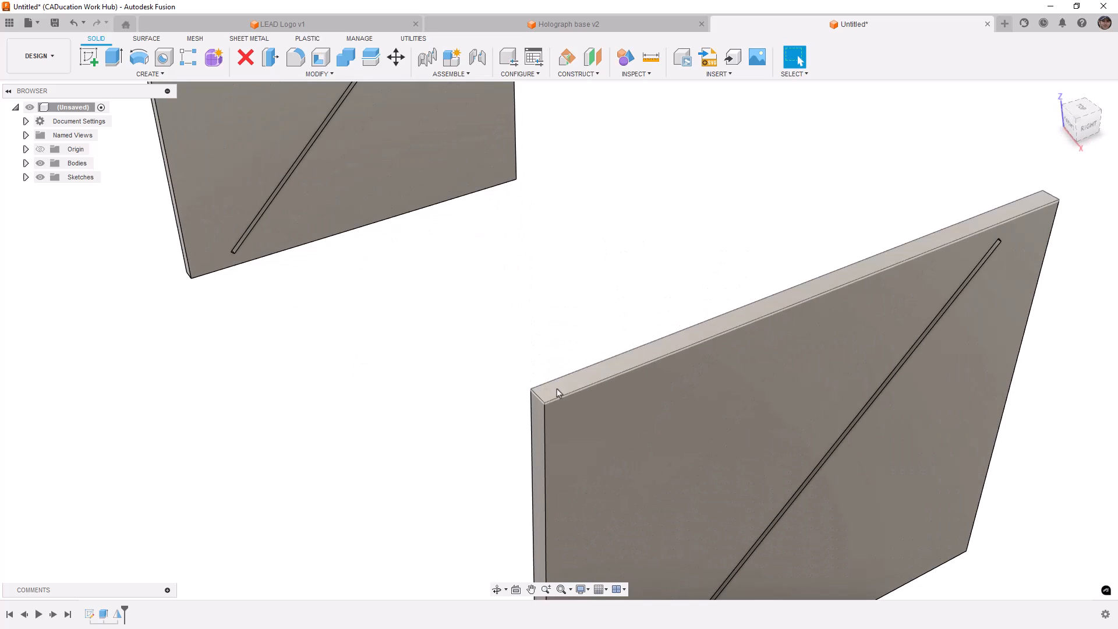
click(538, 392)
right_click(538, 393)
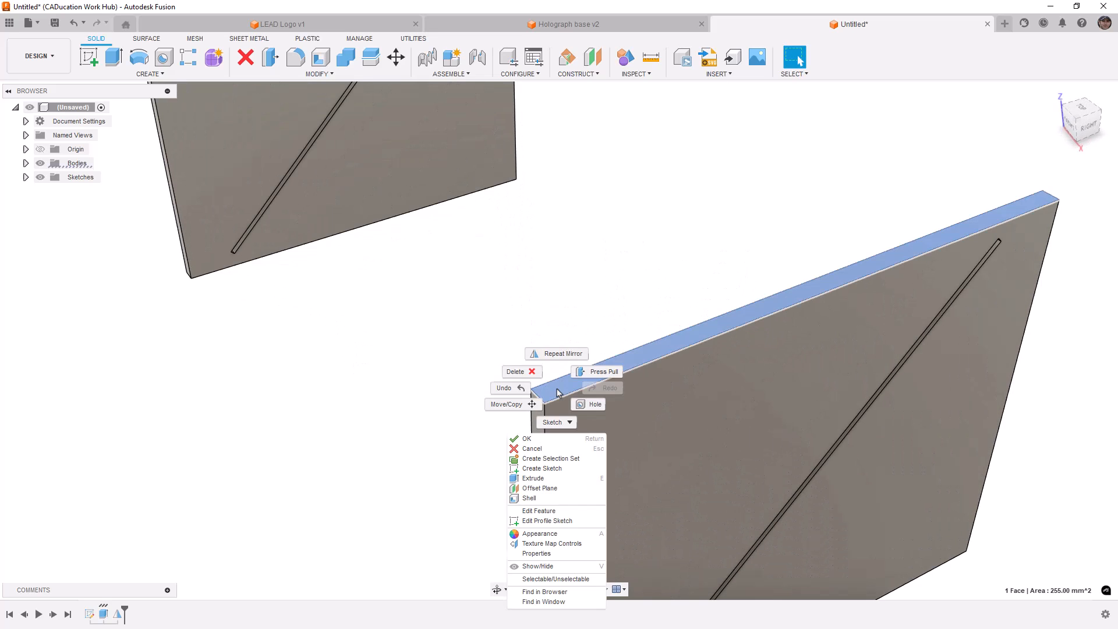
click(548, 470)
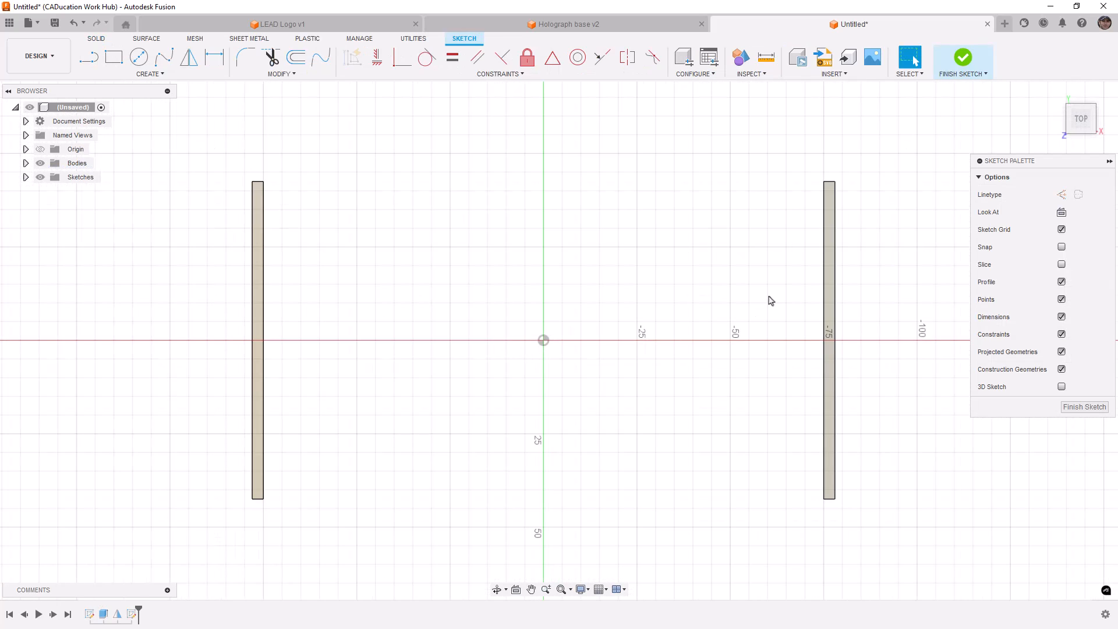
click(826, 253)
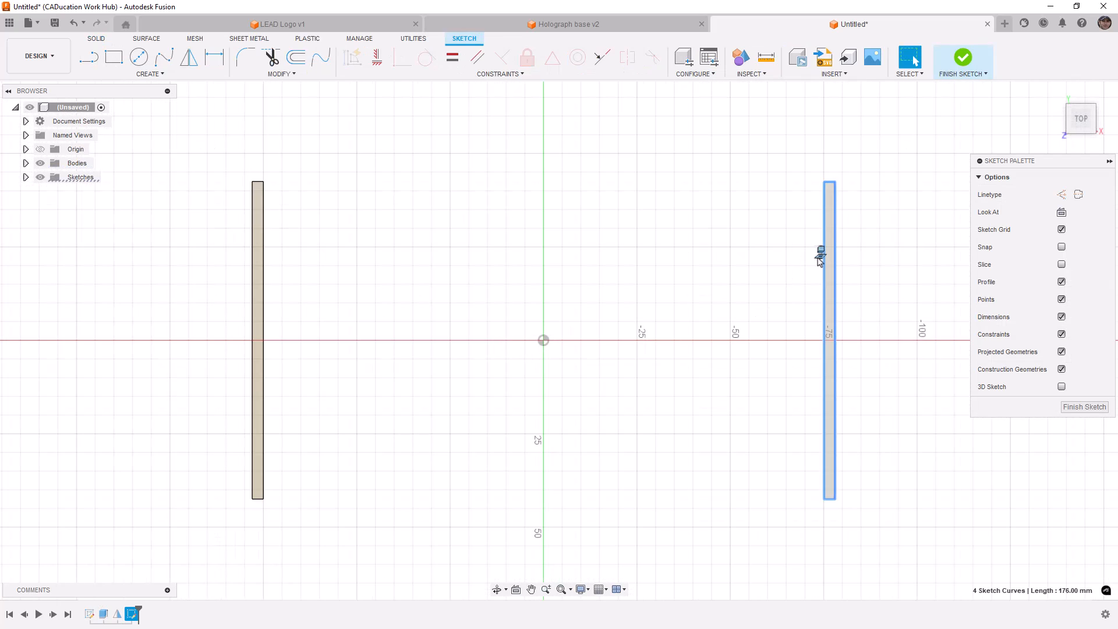
click(1062, 195)
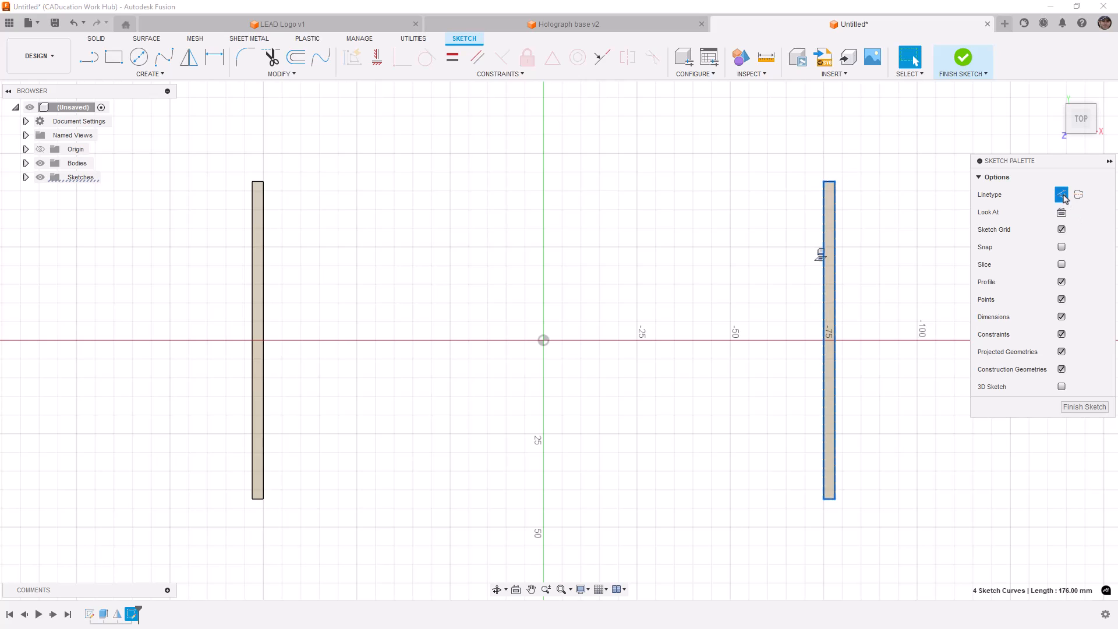
Step: Draw a center rectangle from the origin, 170 mm wide and 90 mm high, enclosing both side panels
scroll(764, 224, down, 2)
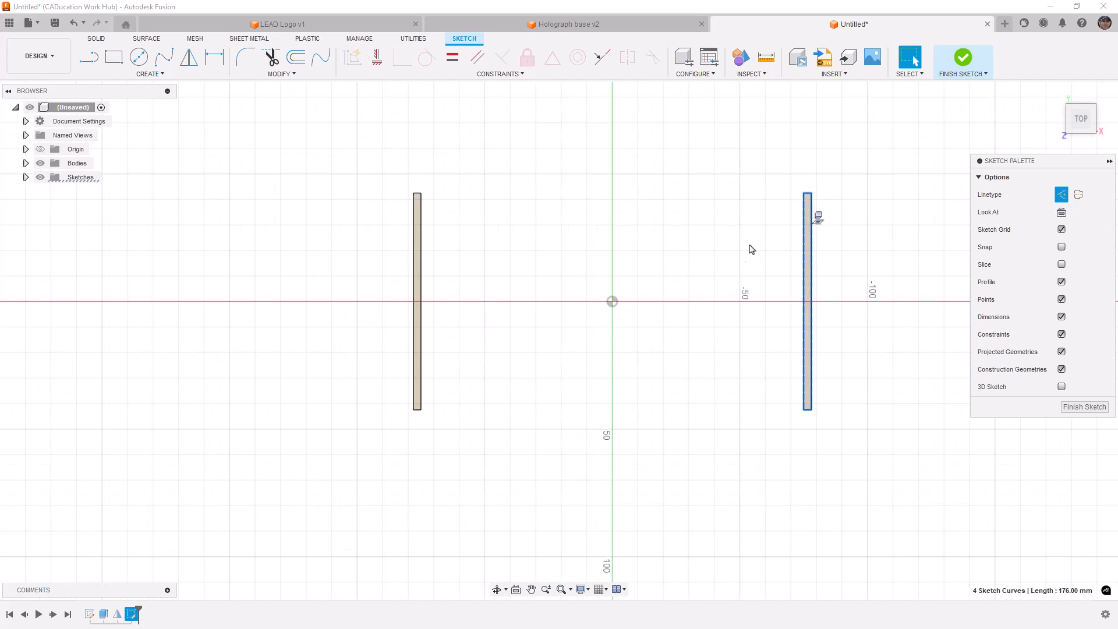
click(114, 57)
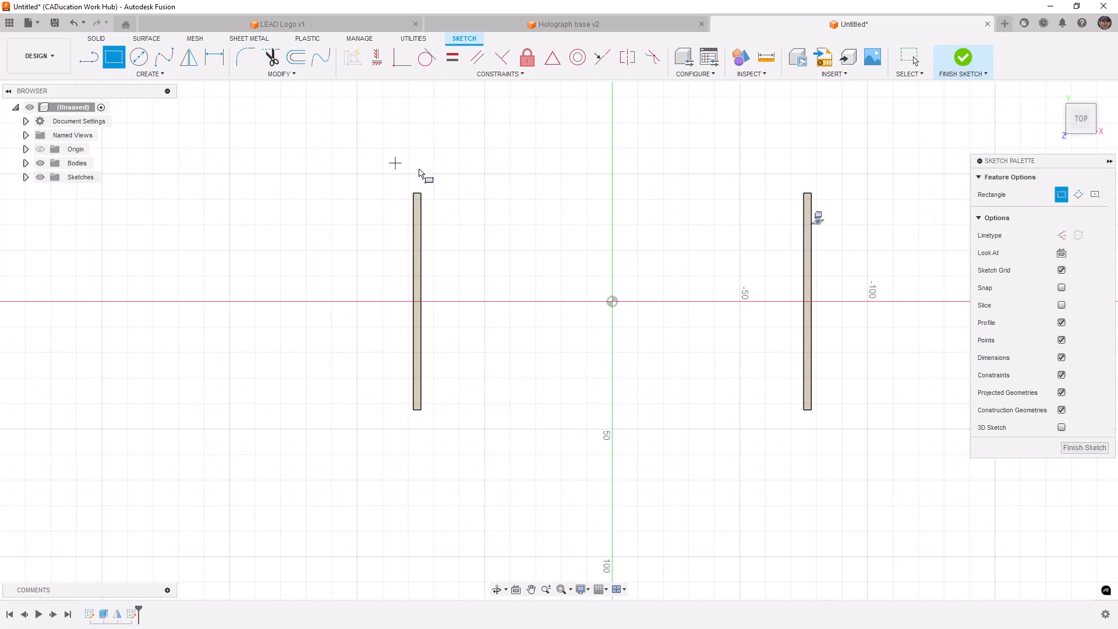
click(1095, 195)
click(613, 301)
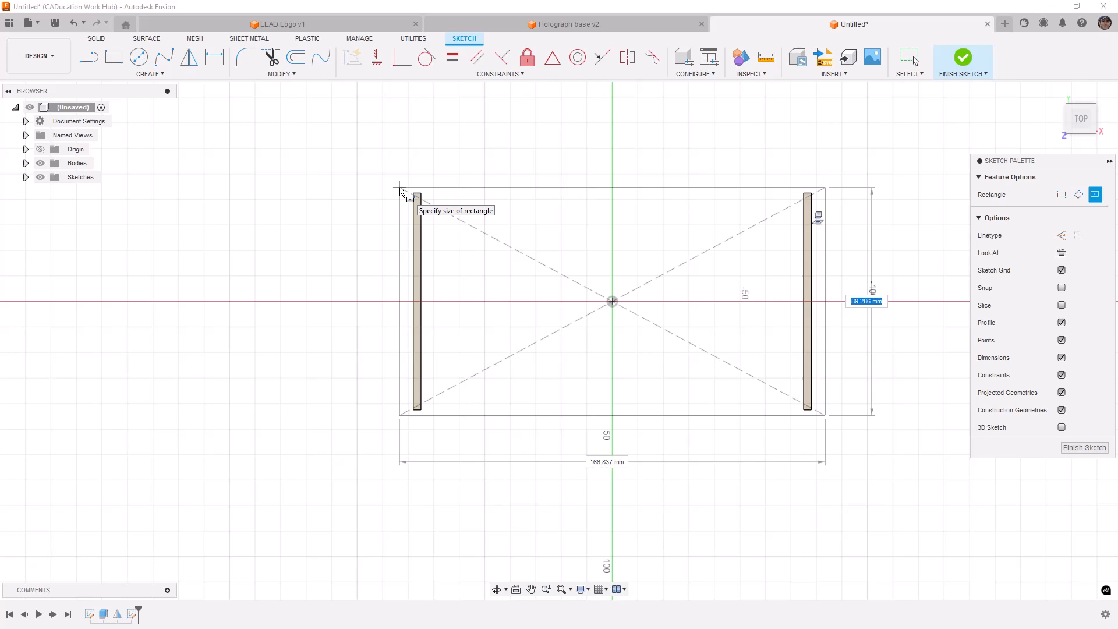
text(90)
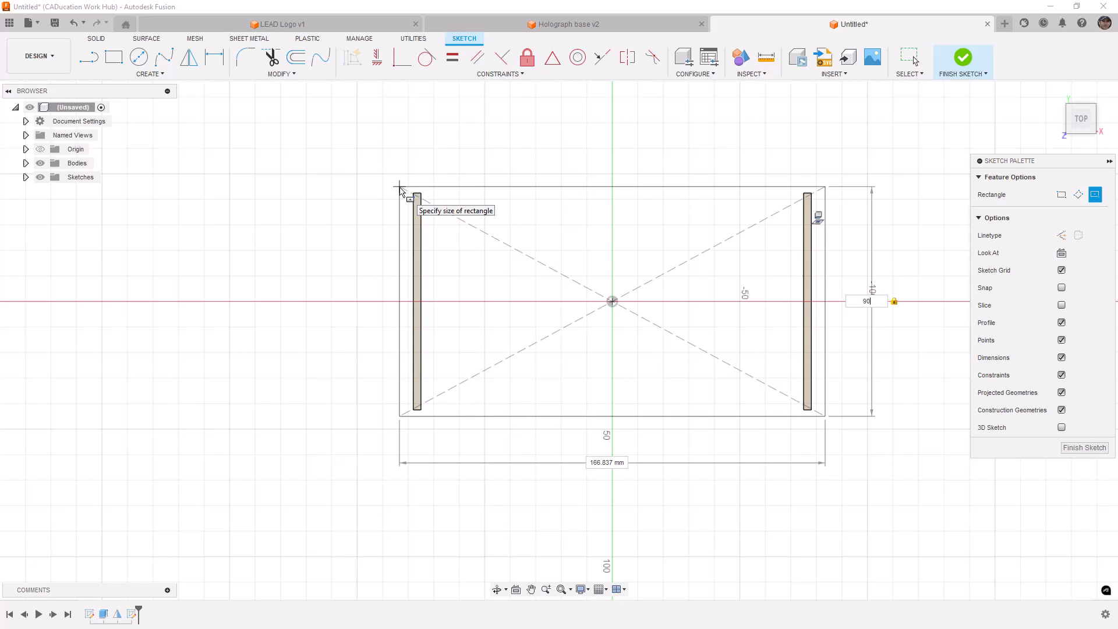
key(Tab)
text(170)
key(Return)
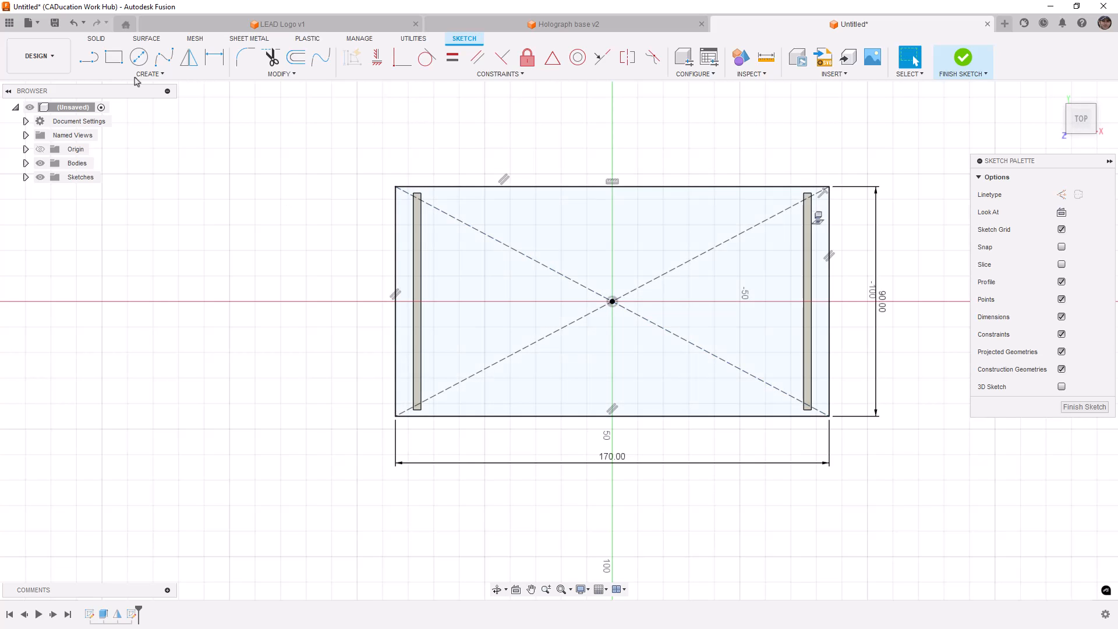
Step: Draw an inner center rectangle from the same origin, 135 mm wide and 55 mm high
click(113, 57)
click(1095, 195)
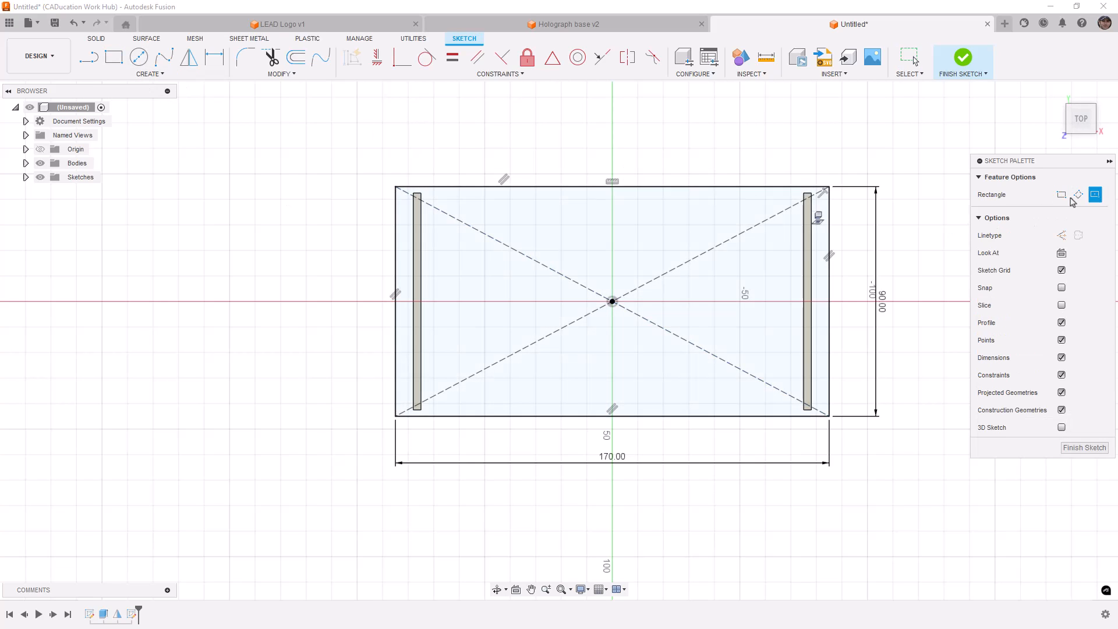
click(607, 291)
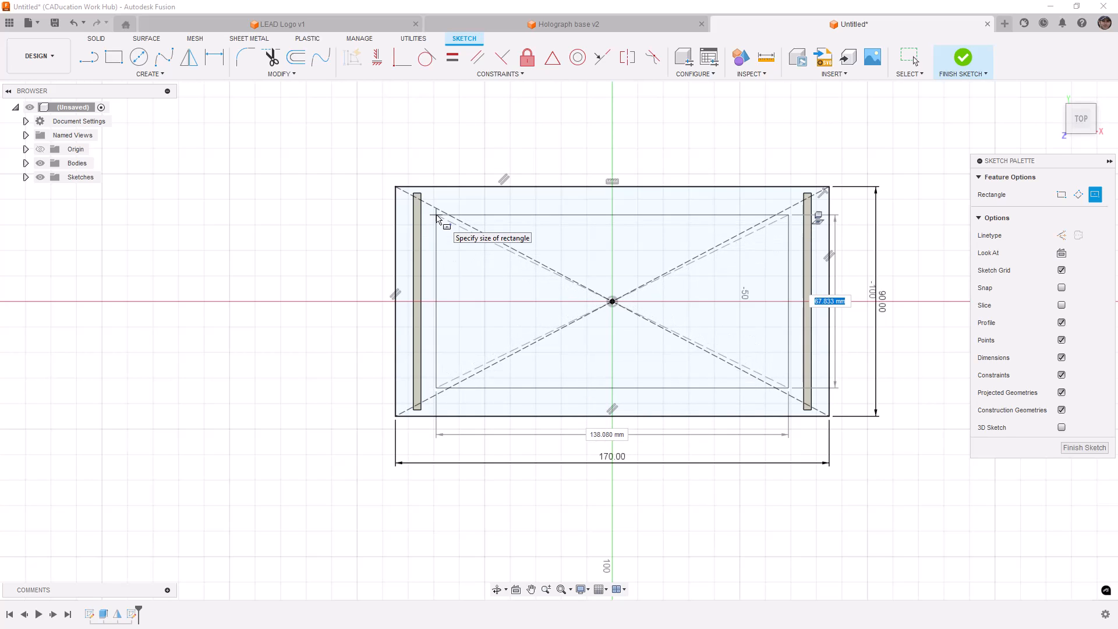
text(55)
key(Tab)
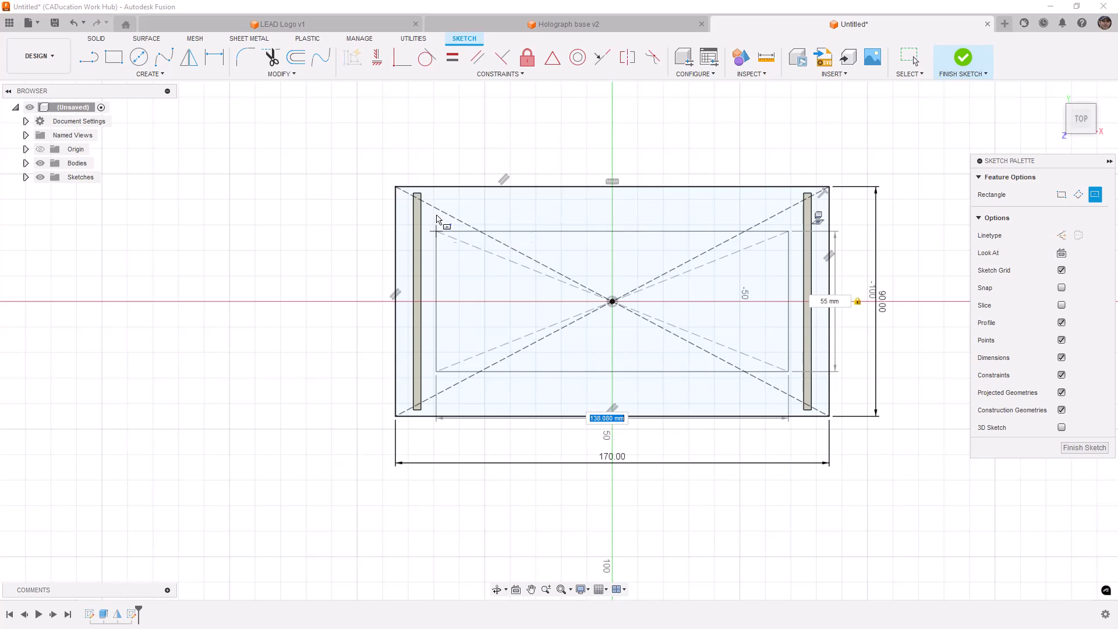
text(135)
key(Return)
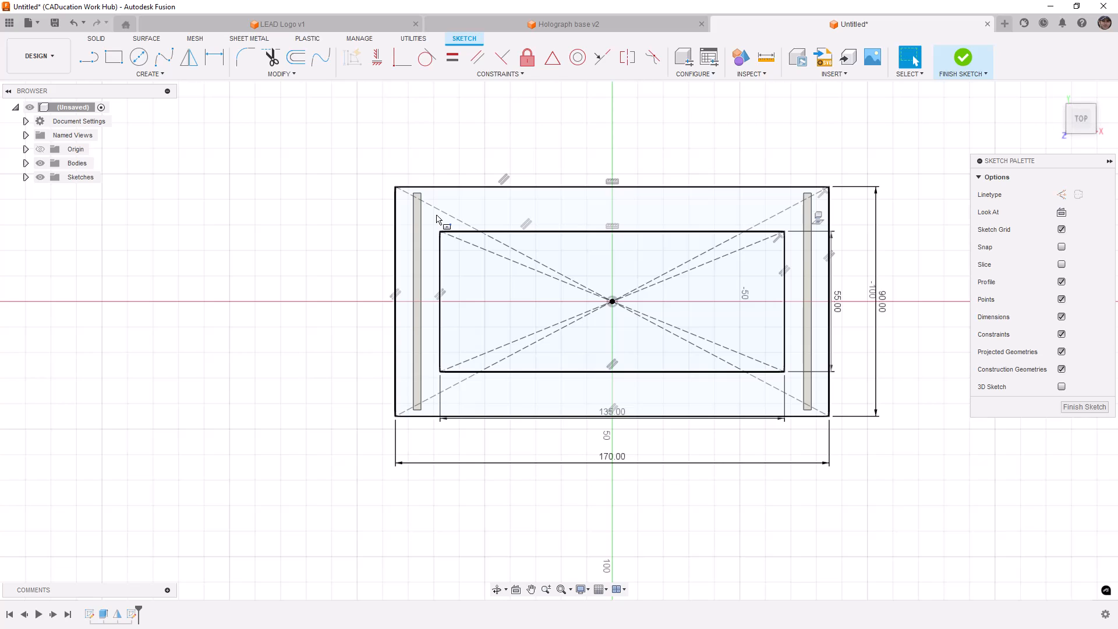
key(Escape)
Step: Try 60 mm for the inner rectangle's height, and set it back to 55 mm
double_click(838, 308)
text(60)
key(Return)
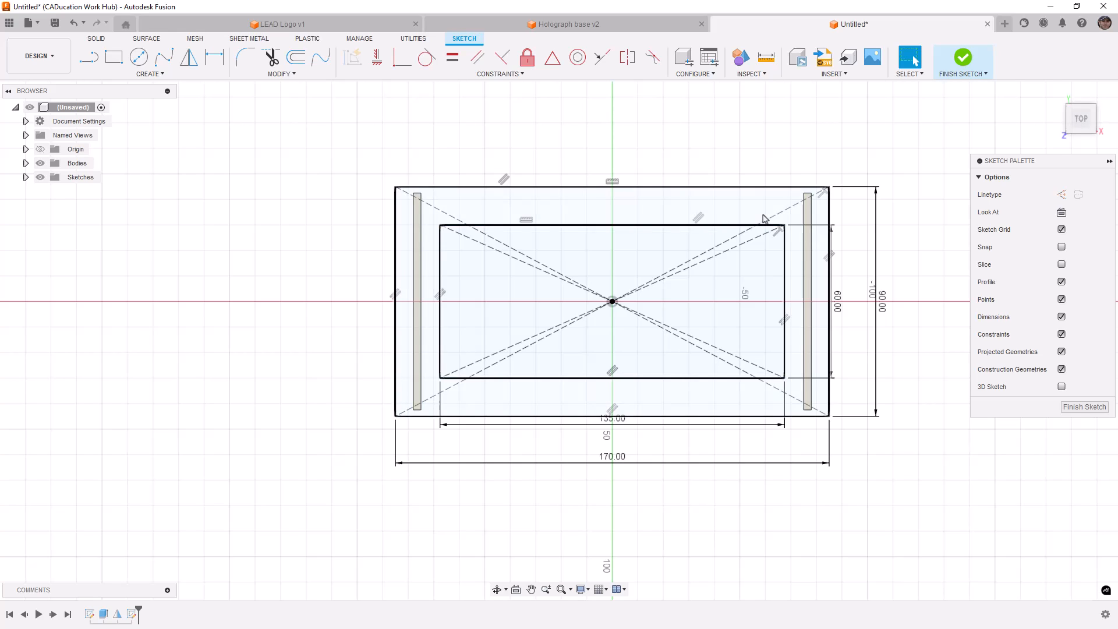
double_click(838, 303)
text(55)
key(Return)
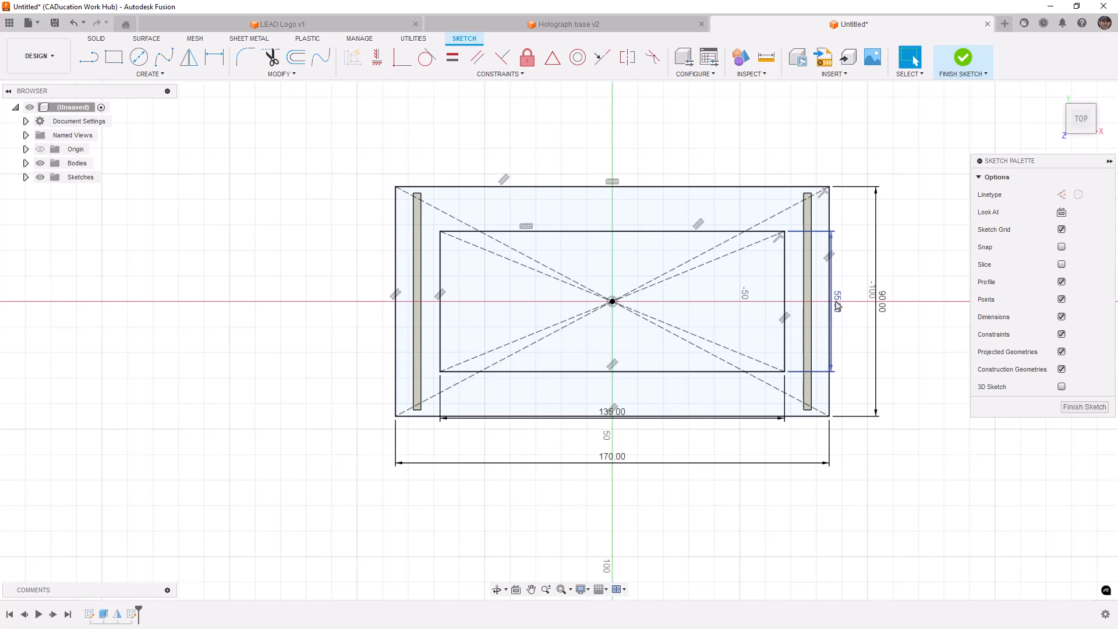
Step: Finish the sketch and extrude the frame profile between the two rectangles 3 mm as a new body
click(964, 58)
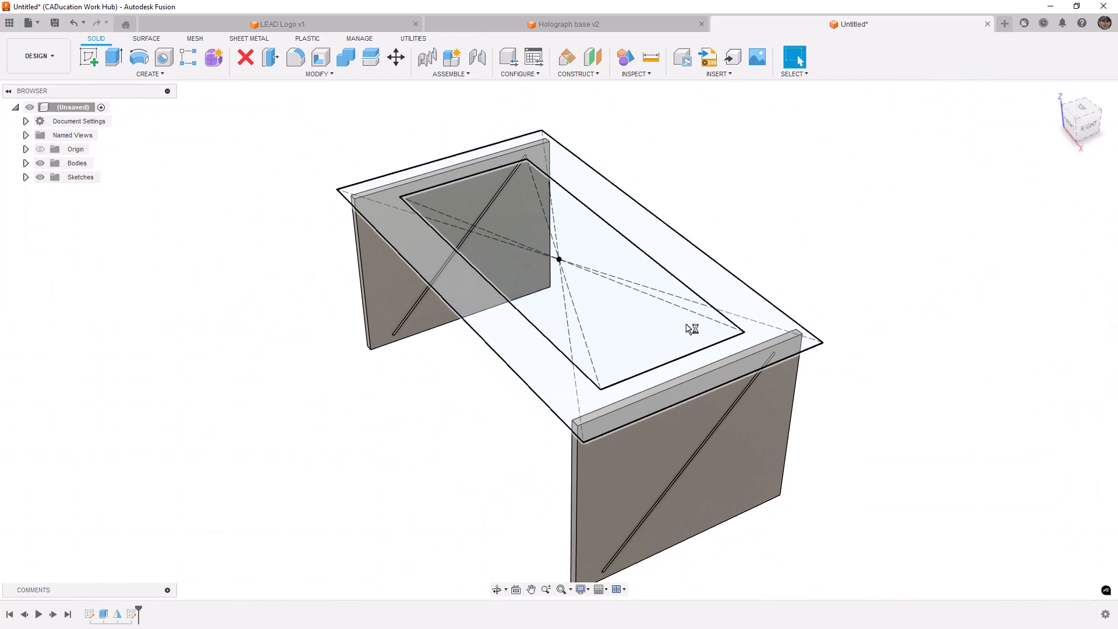
click(648, 225)
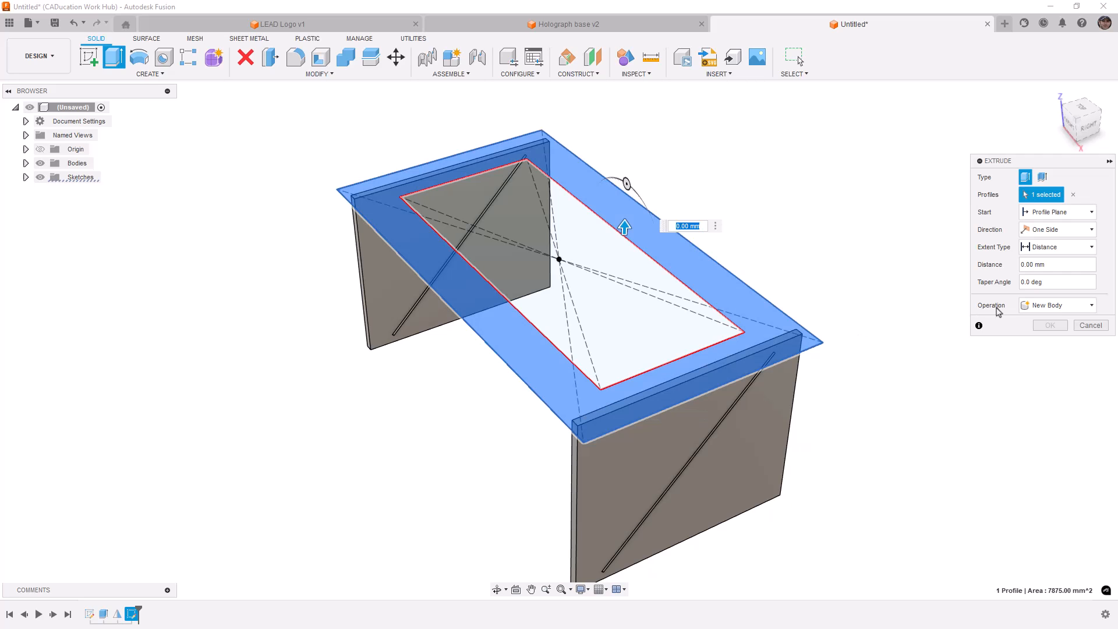
text(3)
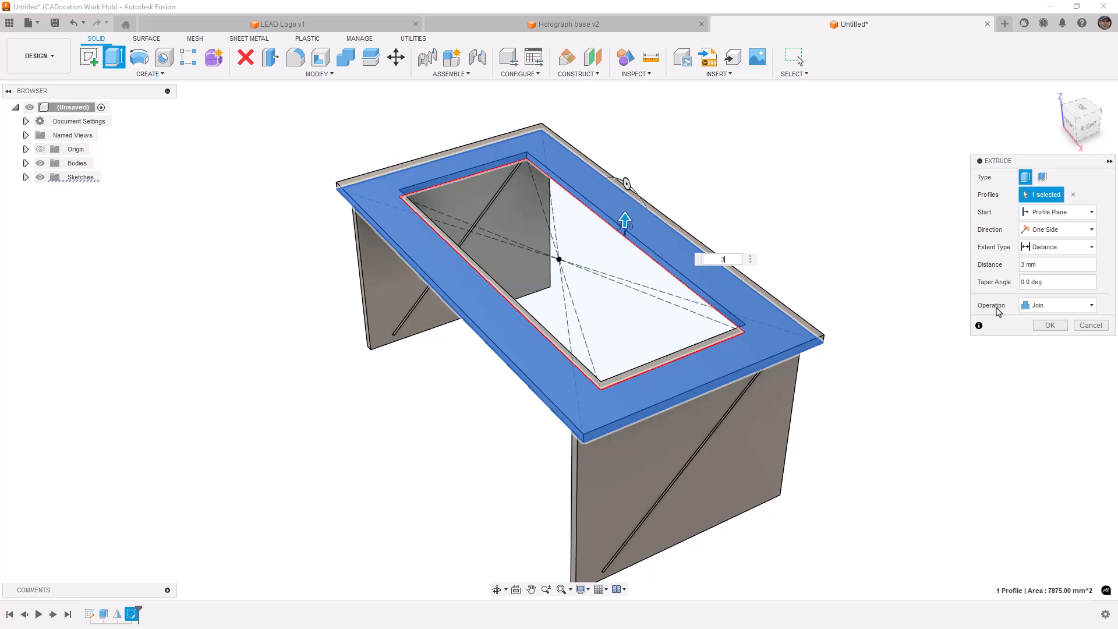
click(1063, 305)
click(1055, 354)
click(1053, 328)
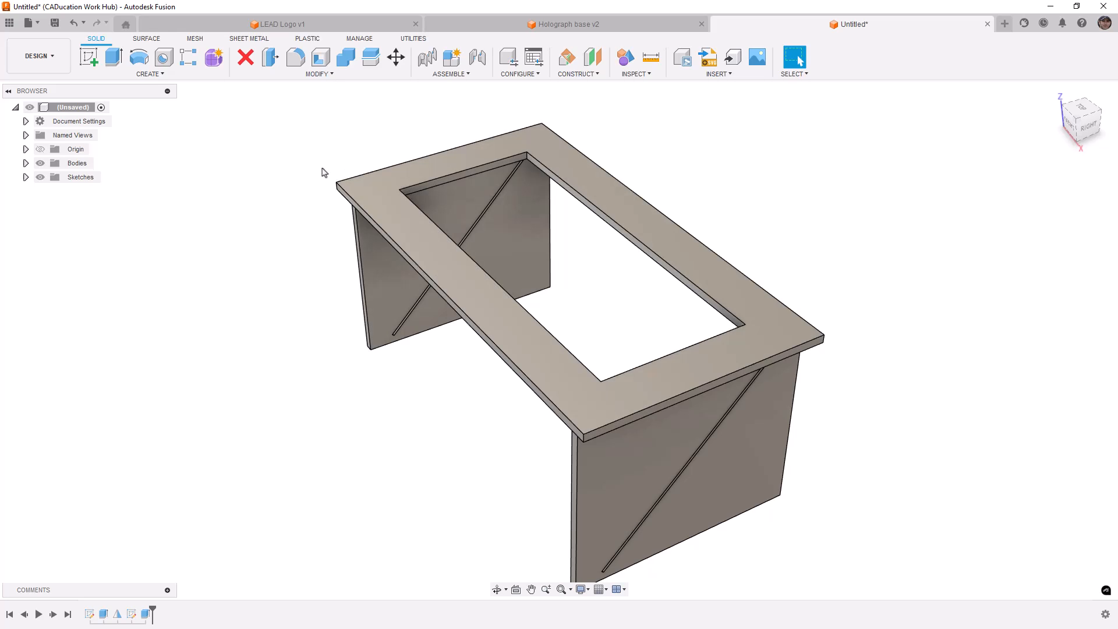
Step: Start a new sketch on the underside of the top frame, between the two side panels
click(432, 332)
middle_drag(582, 538, 646, 443)
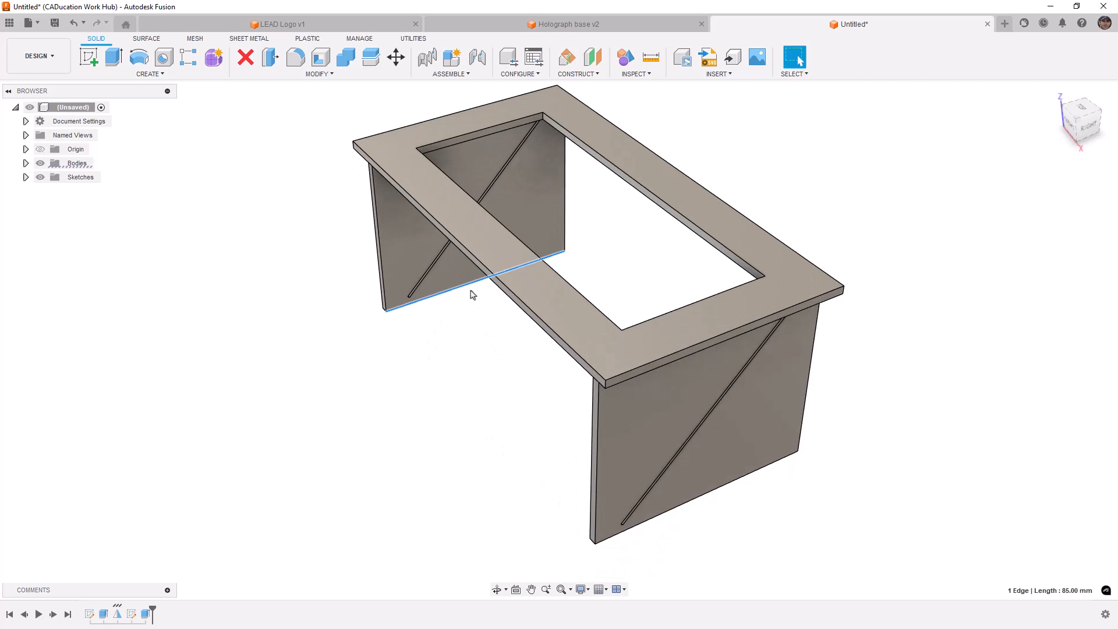
click(470, 329)
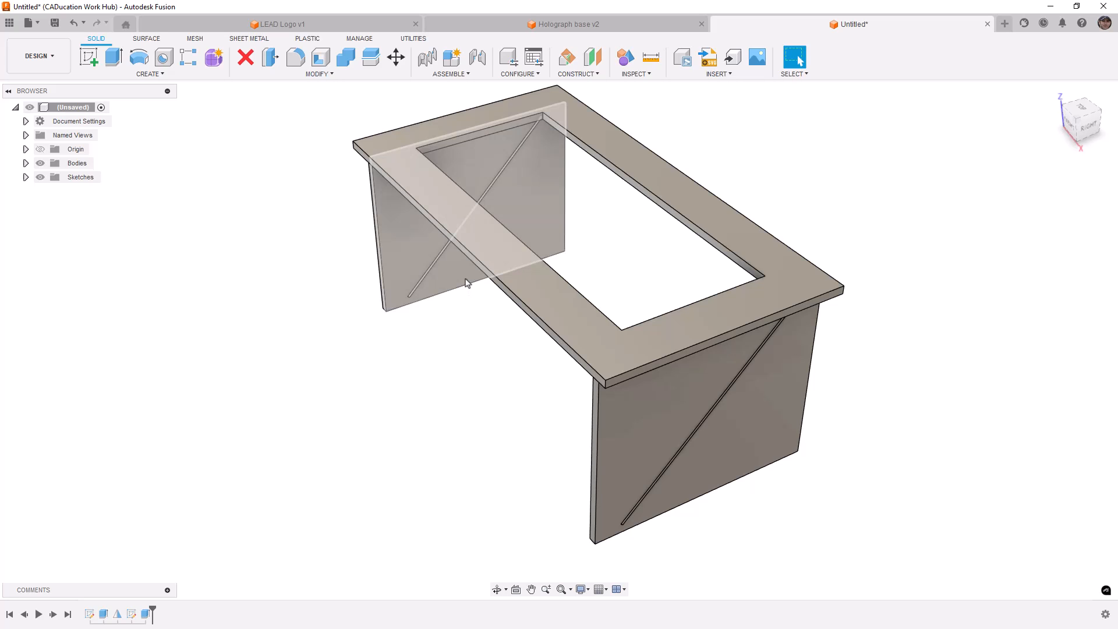
scroll(492, 357, down, 3)
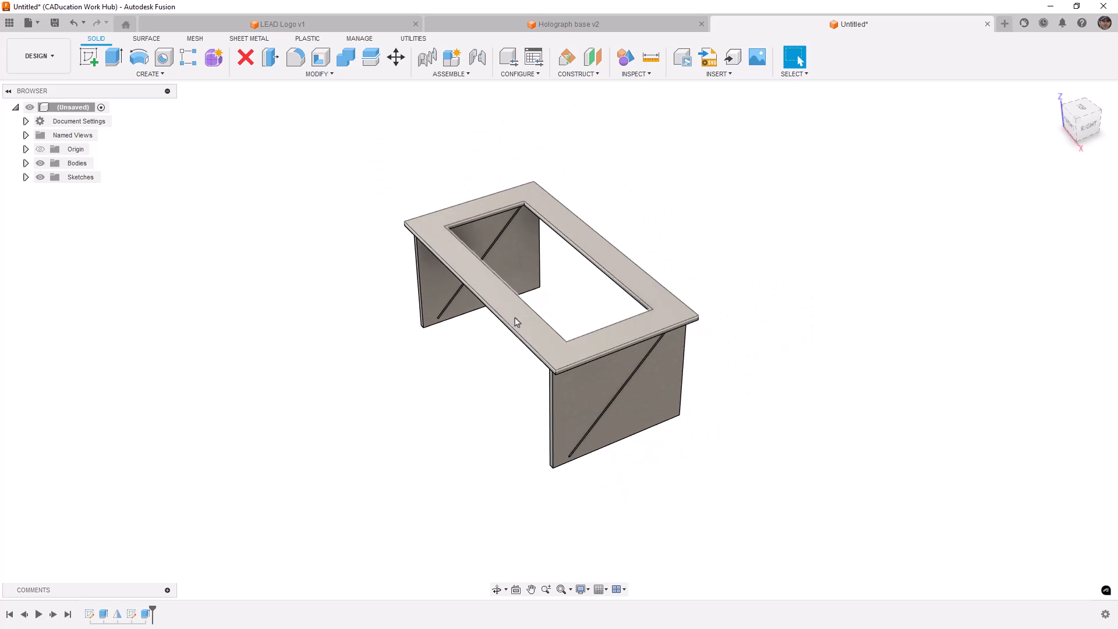
shift+middle_drag(464, 377, 481, 352)
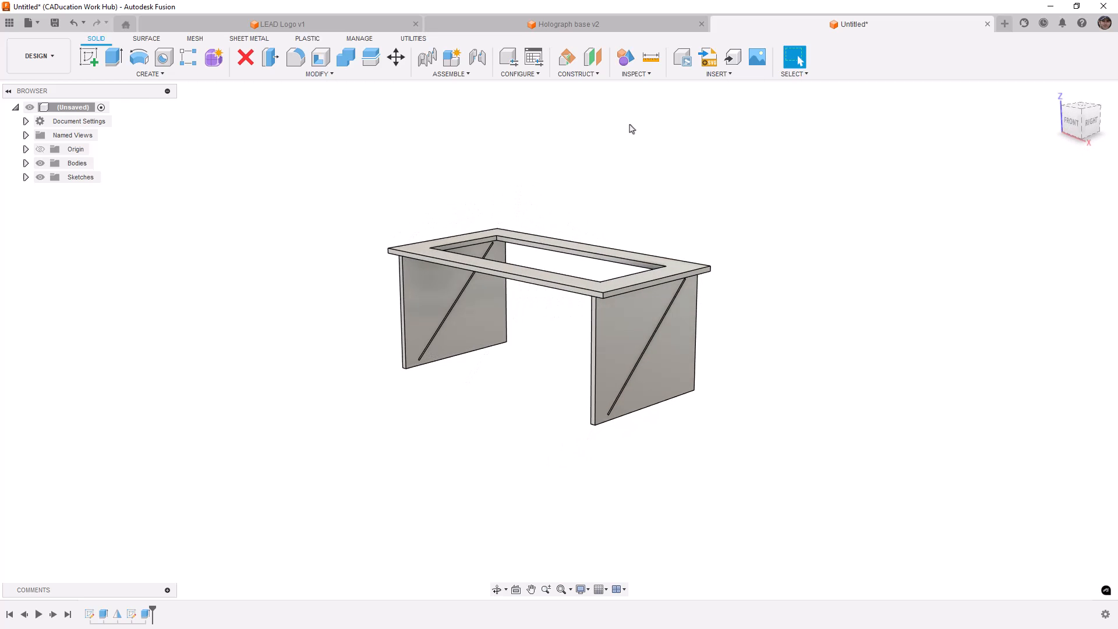
shift+middle_drag(494, 402, 621, 348)
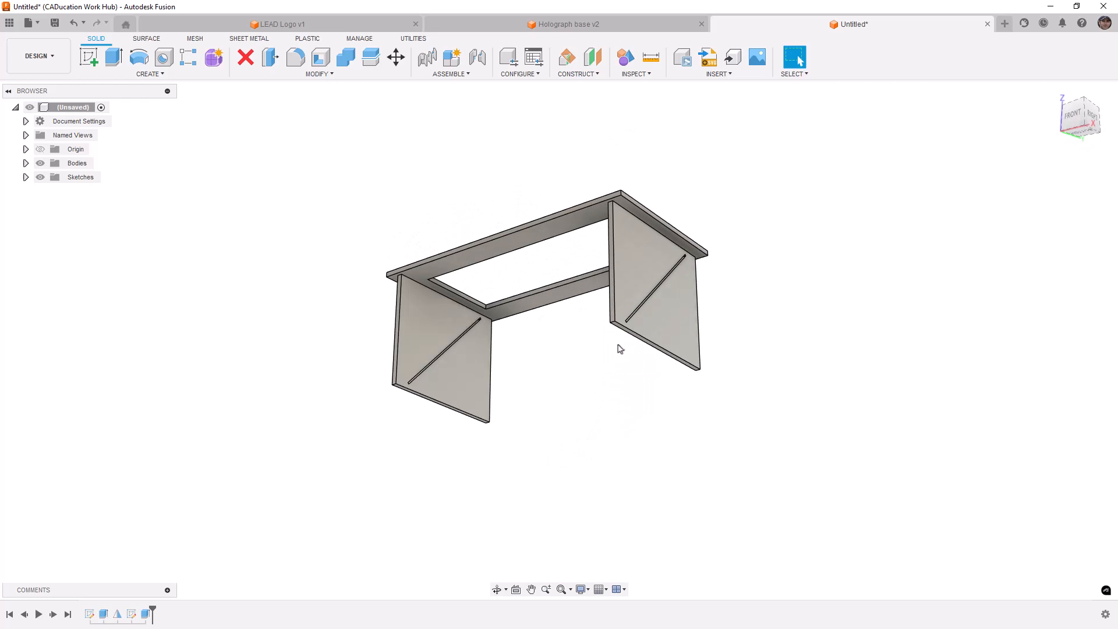
scroll(638, 341, up, 5)
scroll(633, 335, up, 4)
click(638, 333)
right_click(637, 341)
click(629, 413)
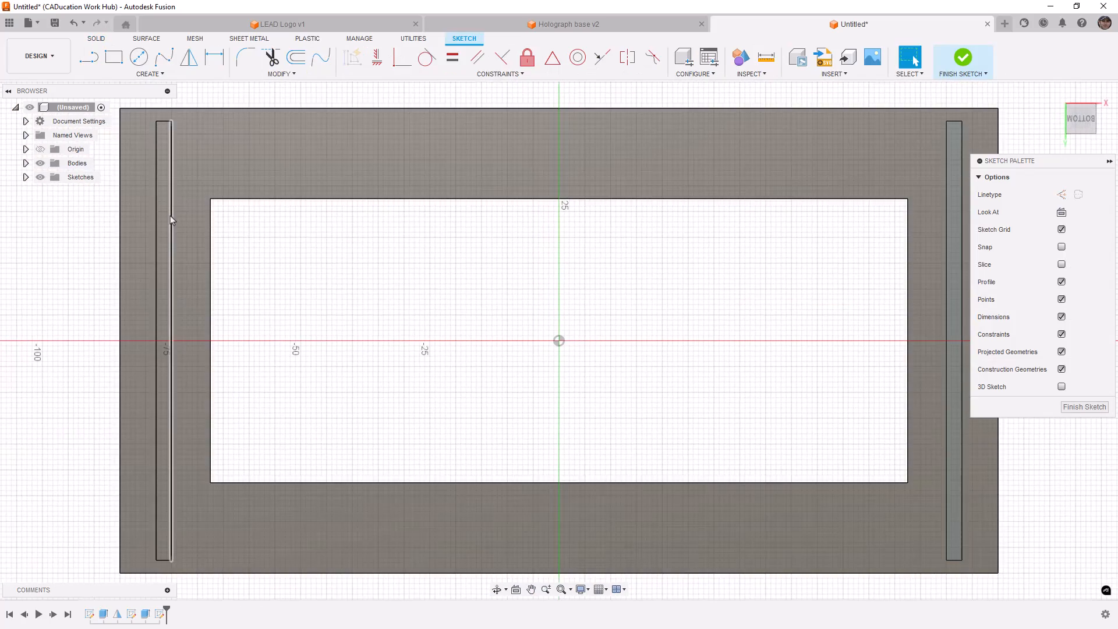
Step: Project the mirrored side panel's inner edge into the underside sketch with the projection link on
click(171, 219)
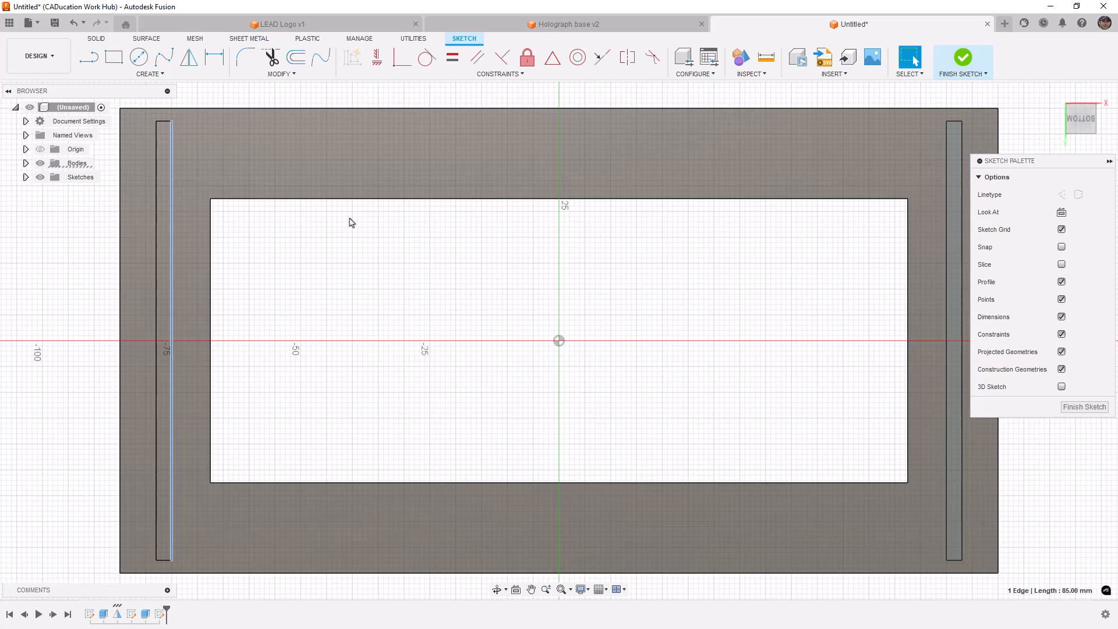
click(150, 74)
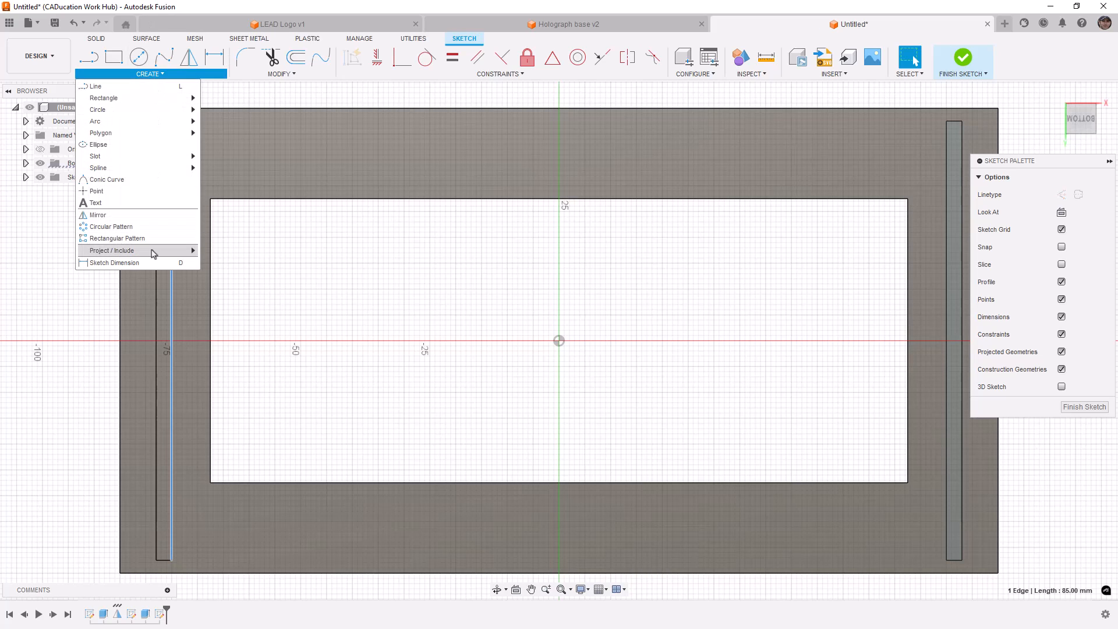
mouse_move(166, 250)
click(224, 251)
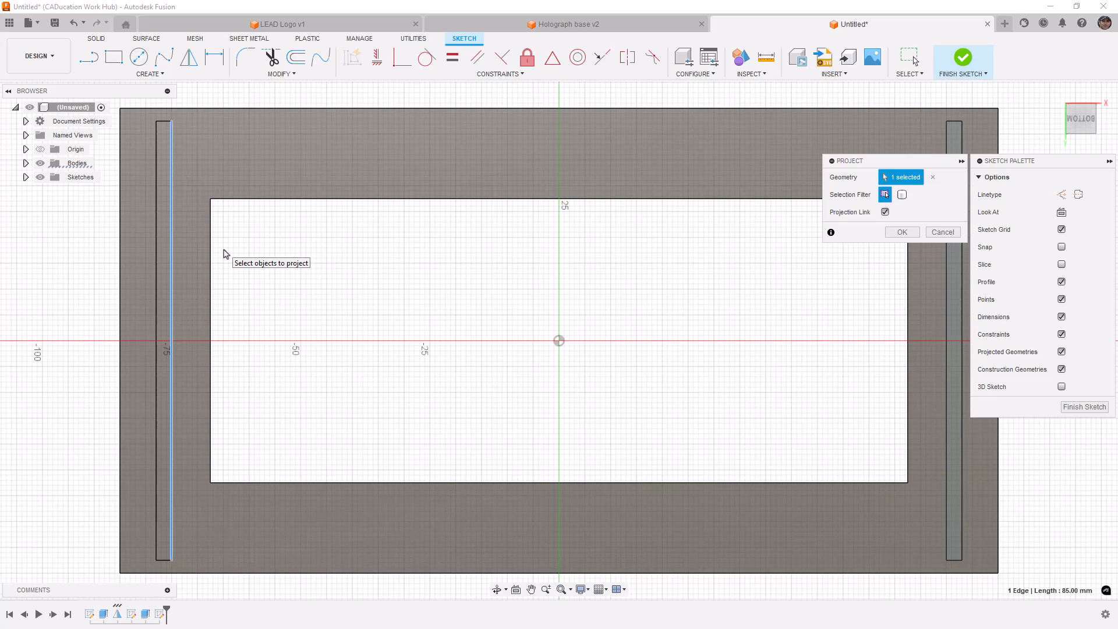
click(902, 232)
Step: Draw three lines through the inner corners of both side panels to close a rectangle with the projected edge
scroll(542, 216, down, 3)
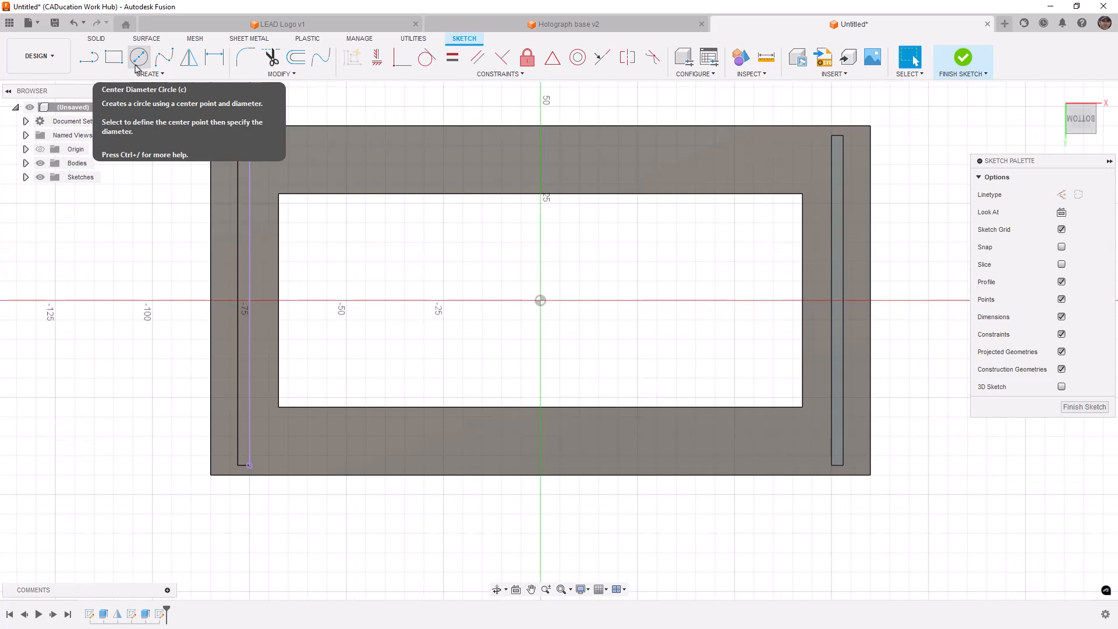
click(89, 57)
click(251, 136)
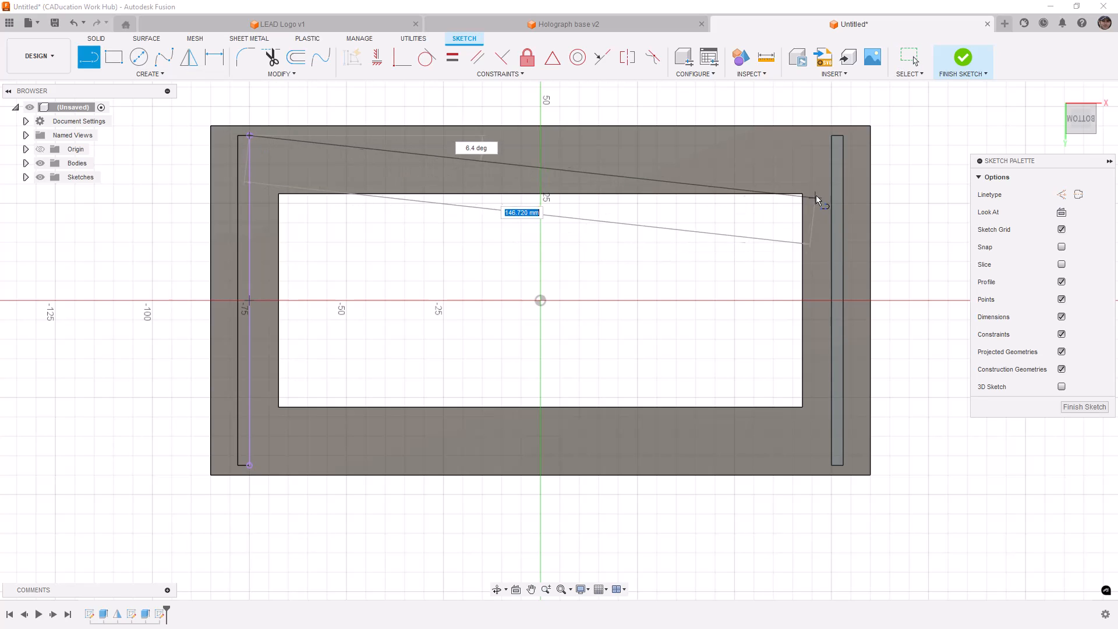
click(832, 135)
click(833, 465)
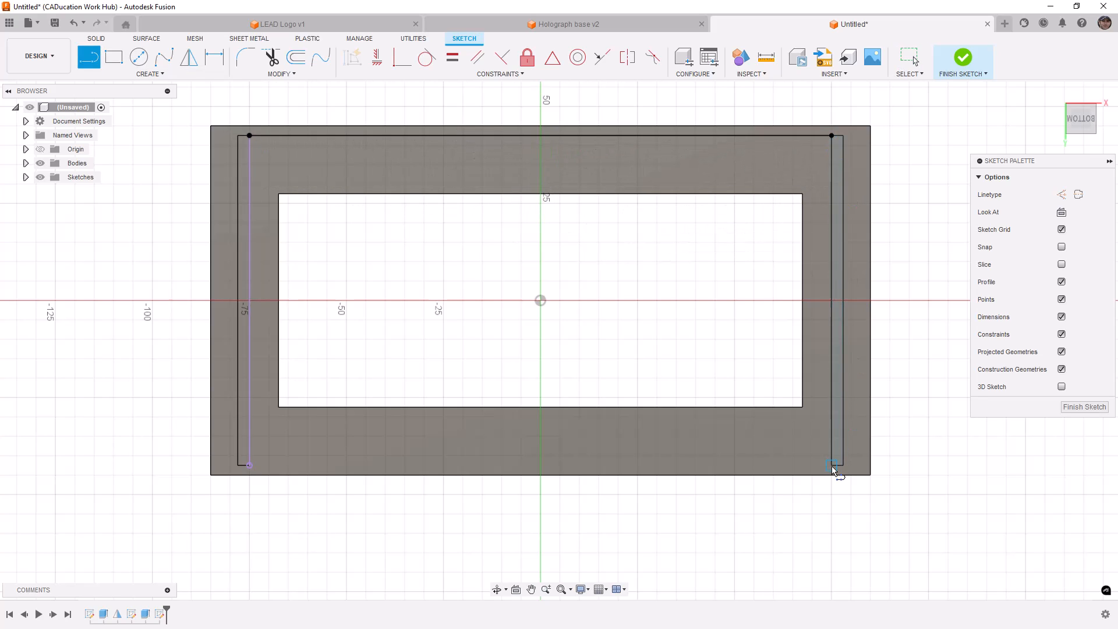
click(250, 466)
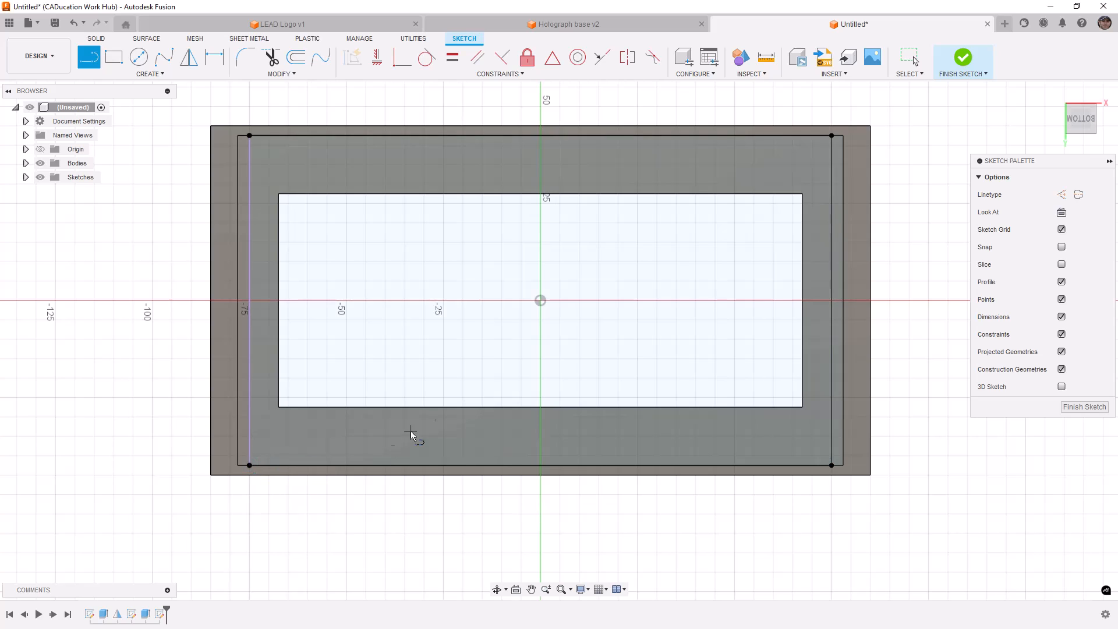
Step: Finish the sketch and set up an extrusion of the bottom rectangle between the side panels with a distance of -3 mm
click(962, 60)
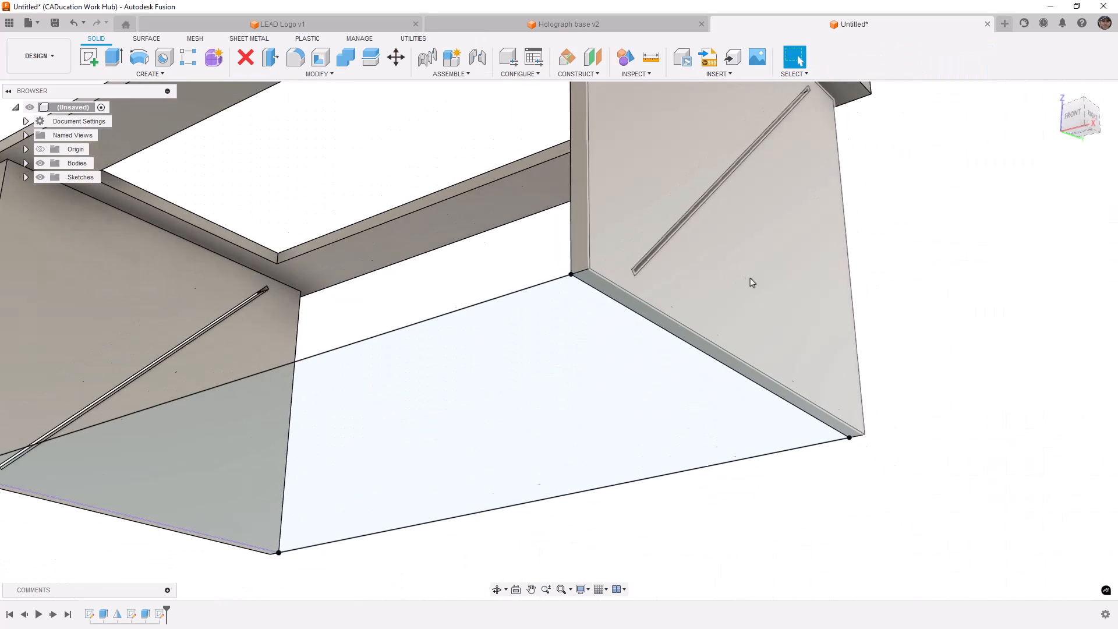
key(e)
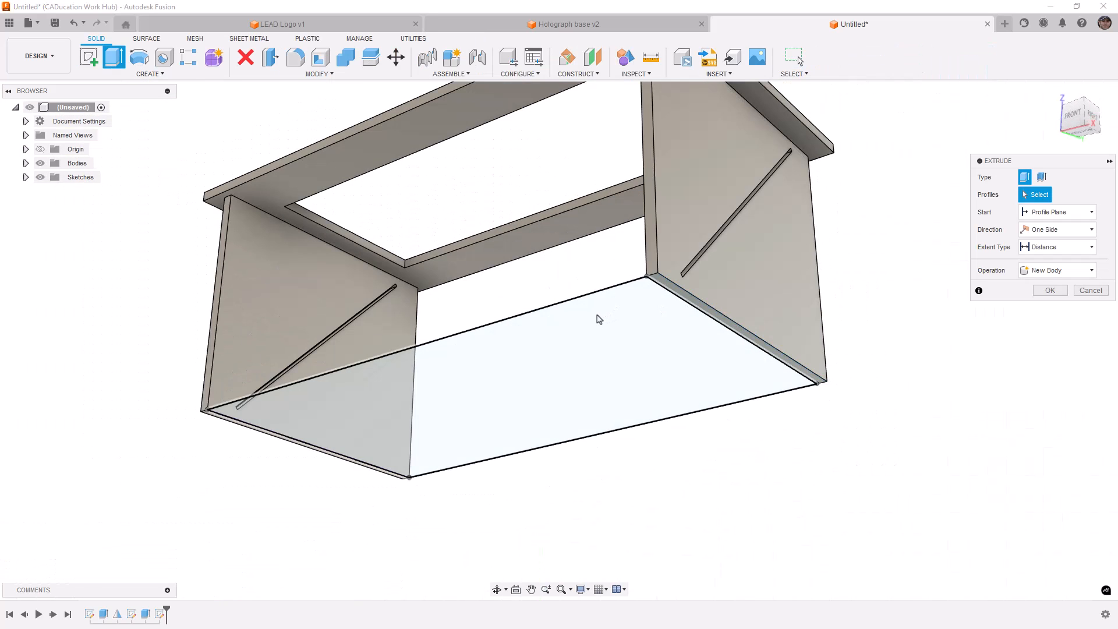
click(587, 351)
shift+middle_drag(593, 365, 609, 382)
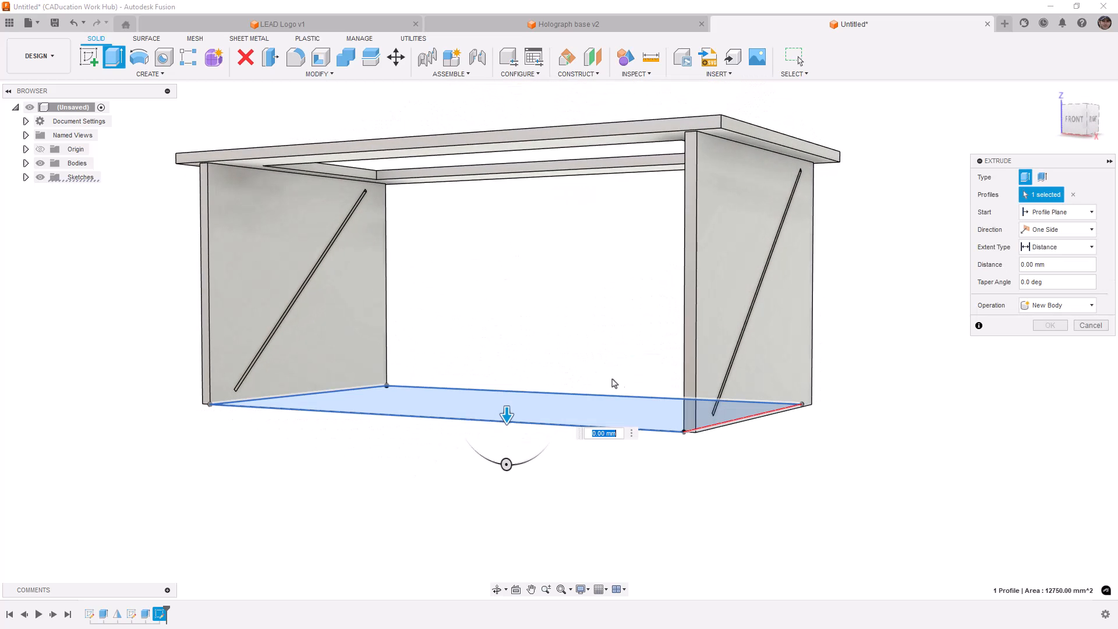
text(-3)
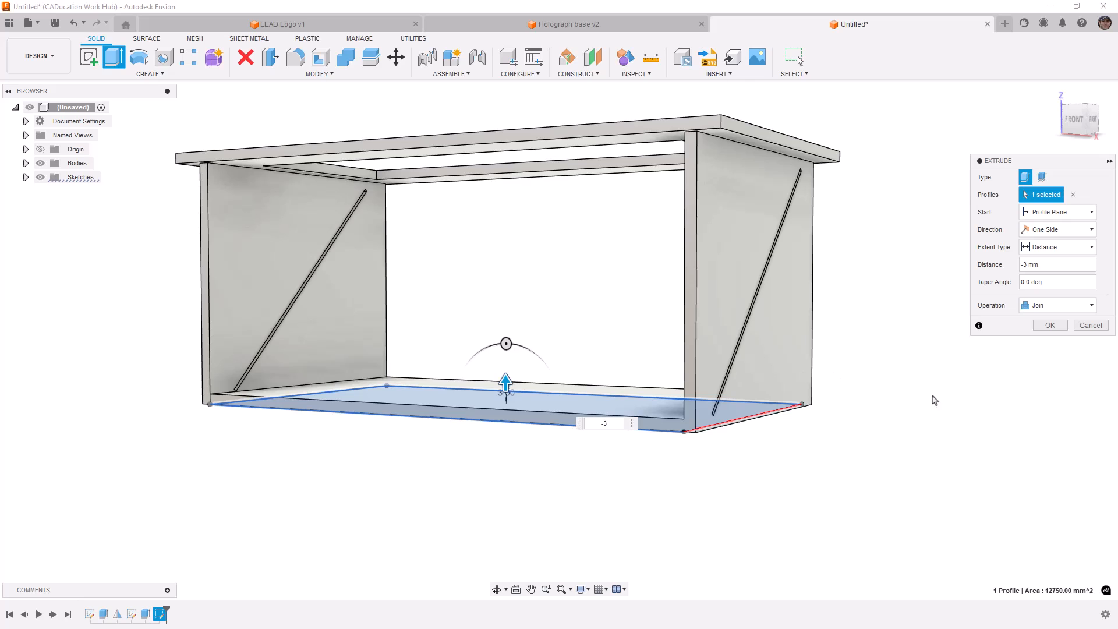
Step: Try an offset start of -3 mm for the bottom plate extrusion and check its overlap with the slot's lower end
click(1057, 212)
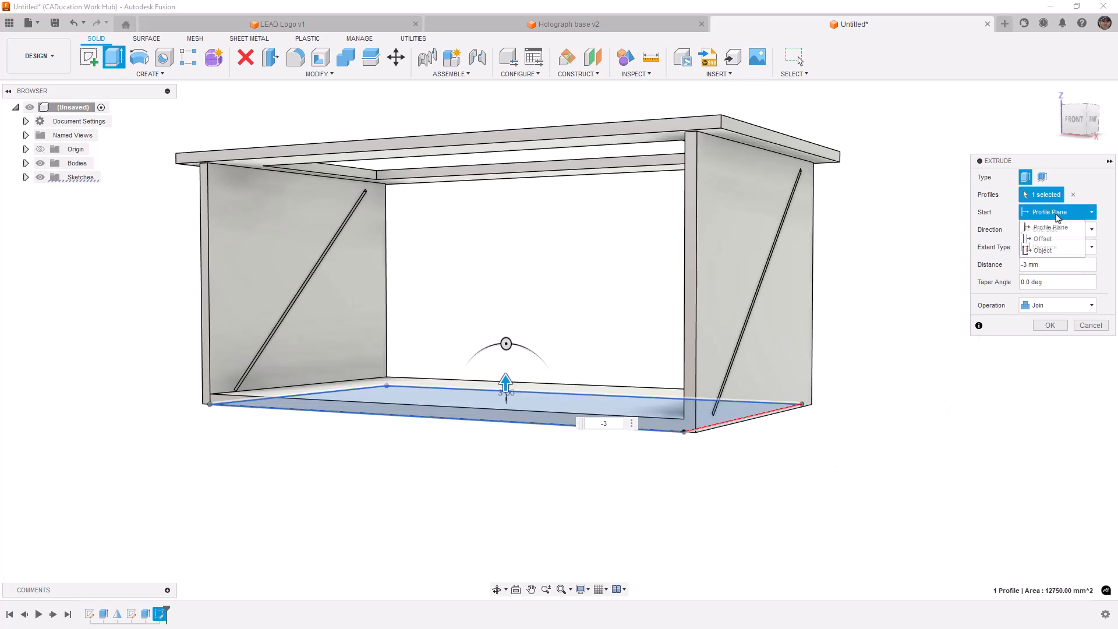
click(1057, 240)
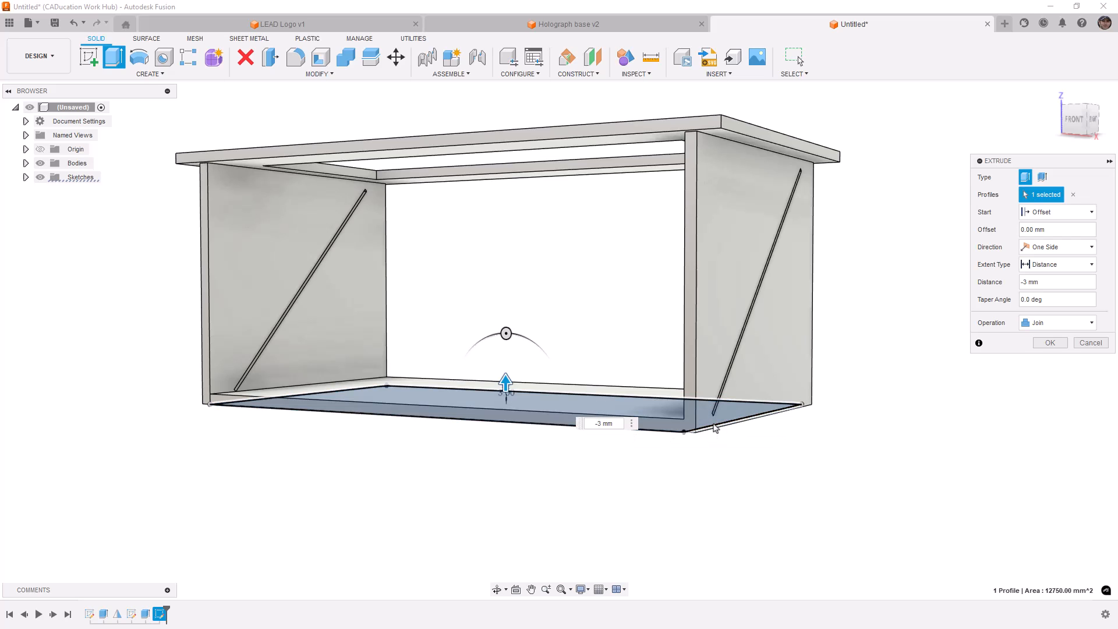
click(1064, 229)
triple_click(1064, 229)
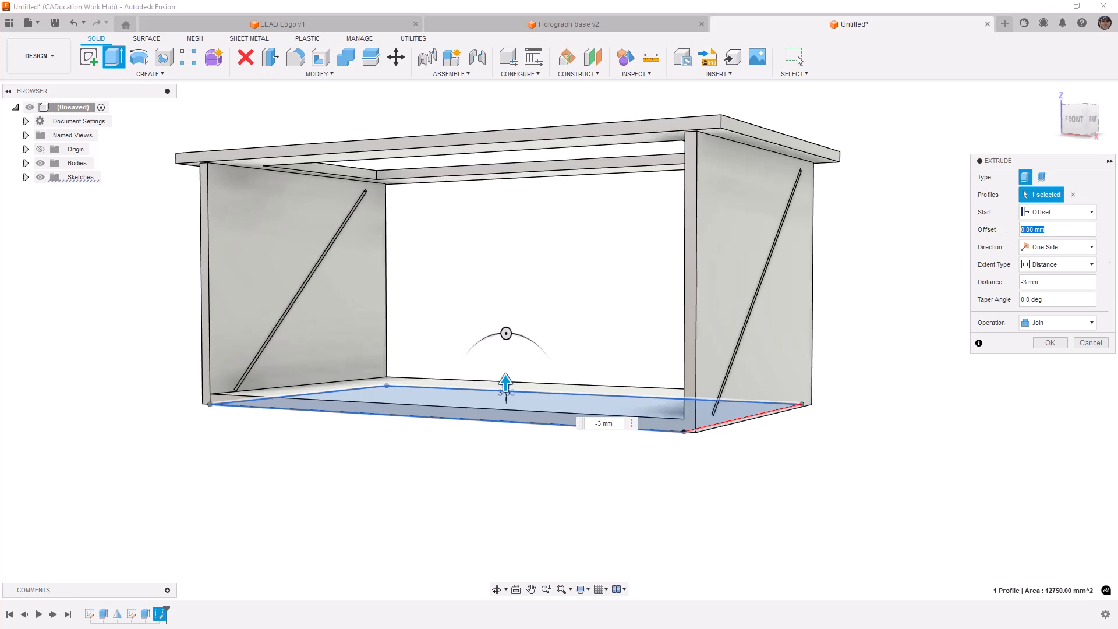
text(-3)
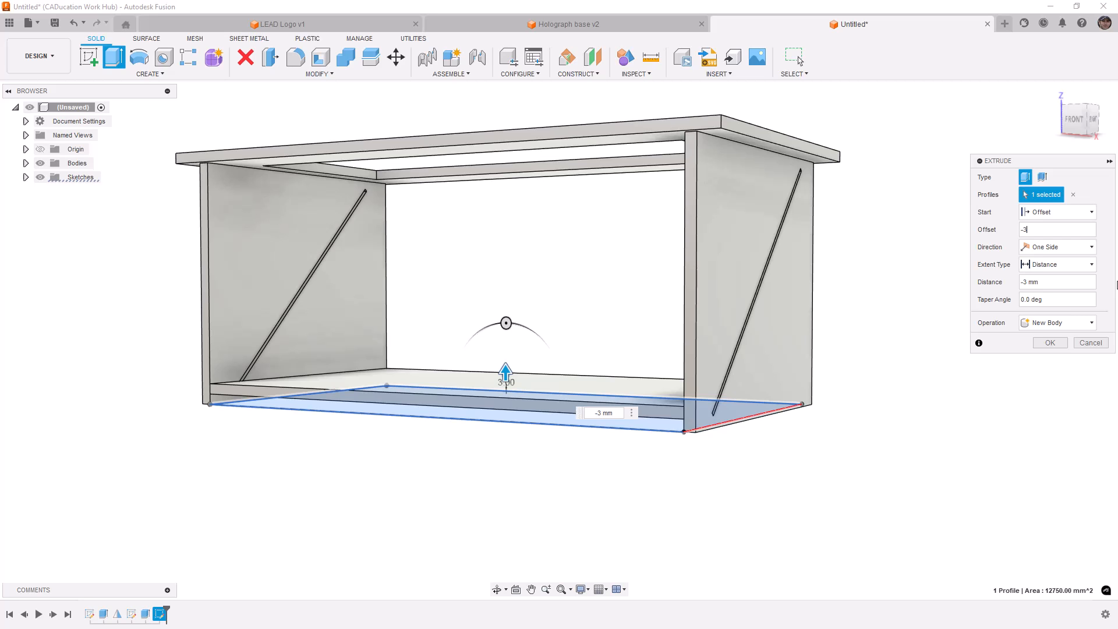
shift+middle_drag(782, 462, 669, 444)
click(1084, 121)
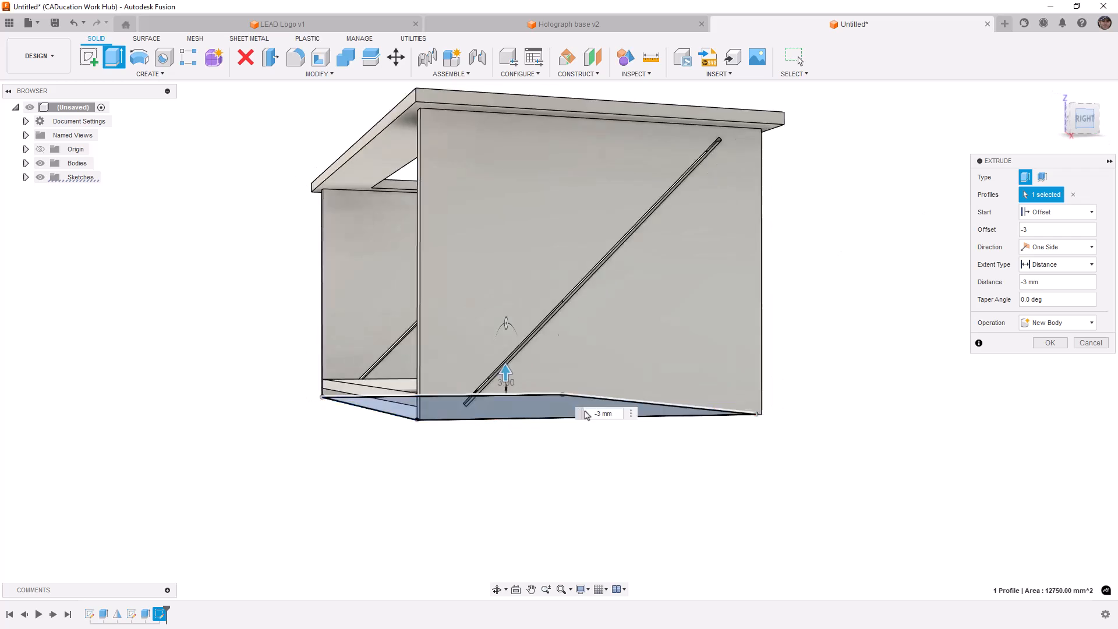
scroll(408, 387, up, 4)
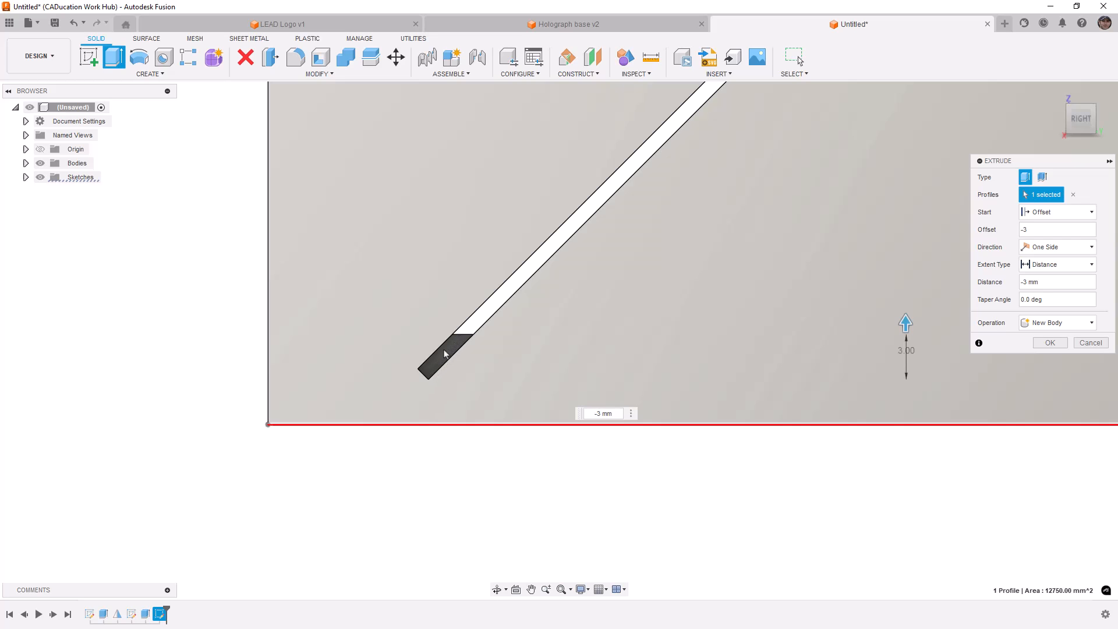
scroll(456, 334, down, 2)
shift+middle_drag(456, 344, 746, 337)
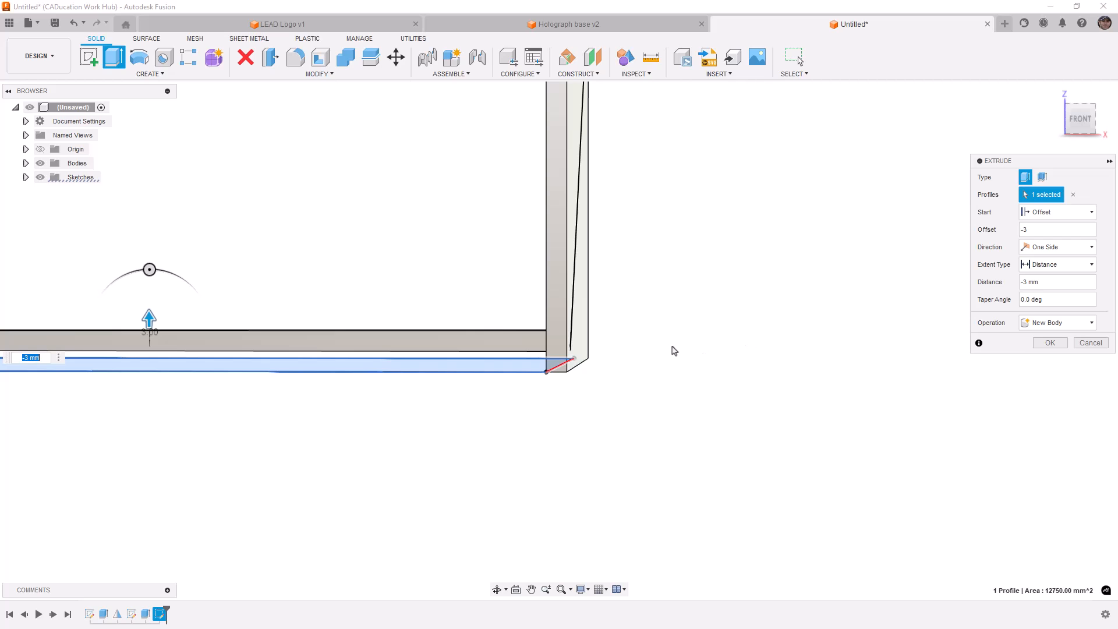
middle_drag(635, 344, 810, 341)
Step: Start the bottom plate extrusion at the profile plane and create it as a new body
click(1042, 219)
click(1045, 227)
click(1042, 322)
click(1042, 320)
click(1042, 308)
click(1053, 356)
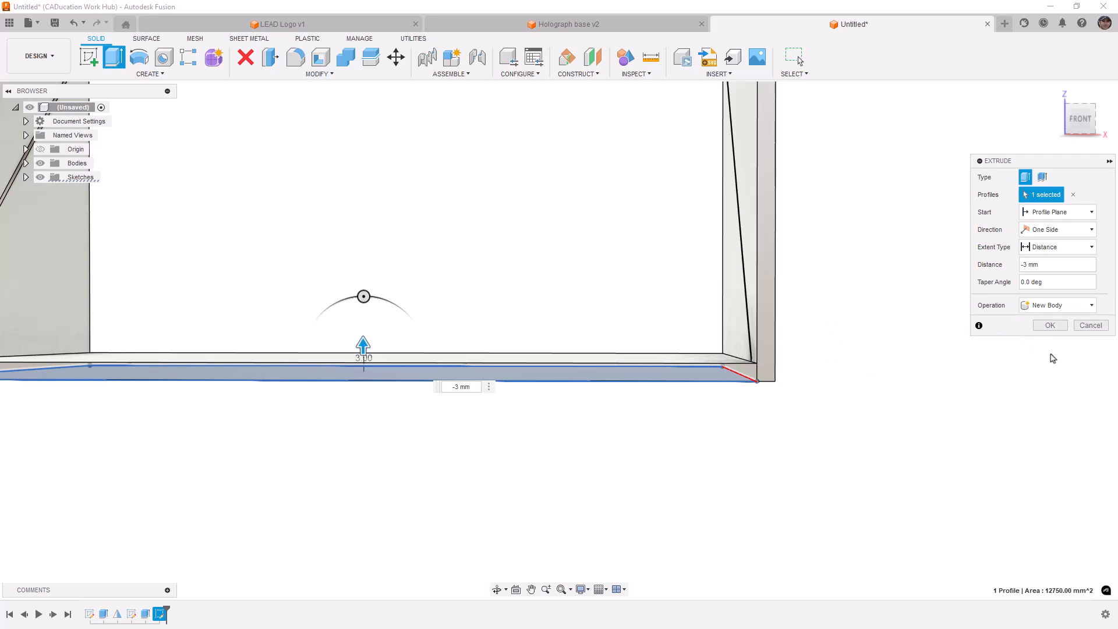
click(1051, 326)
scroll(822, 332, down, 3)
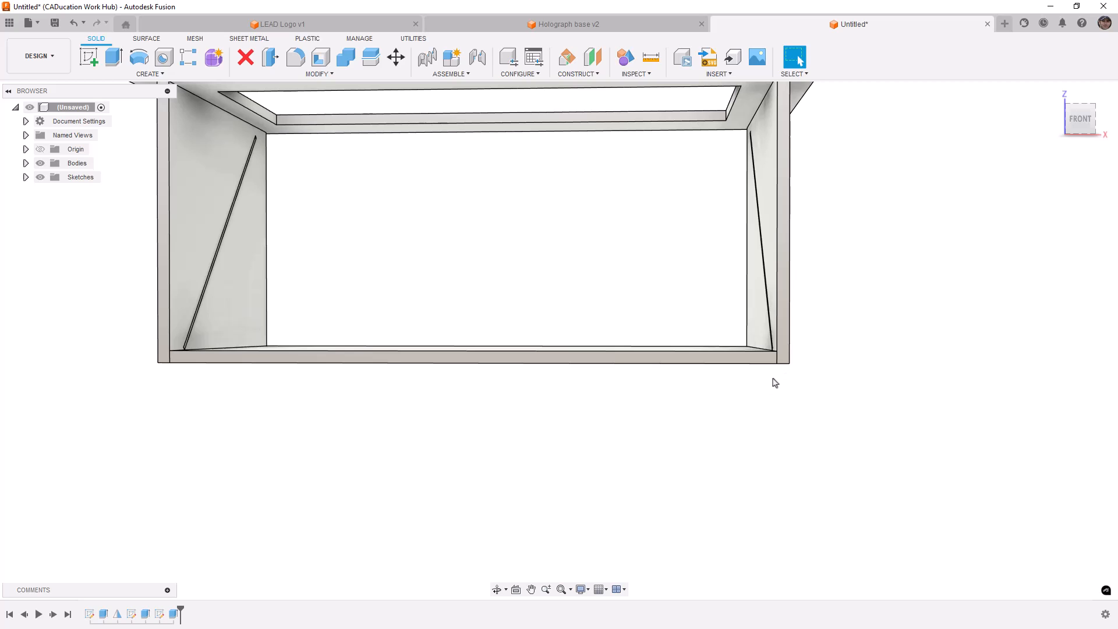
Step: Edit the bottom plate's extrusion so it starts at an offset of -3 mm from its profile
shift+middle_drag(774, 394, 749, 387)
click(777, 280)
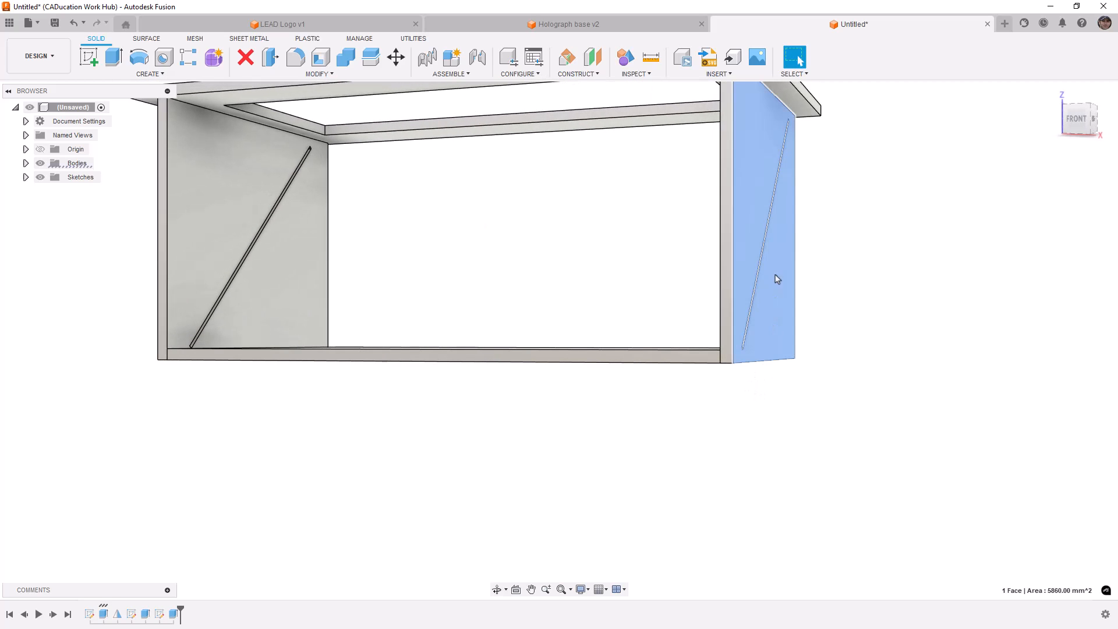
click(757, 389)
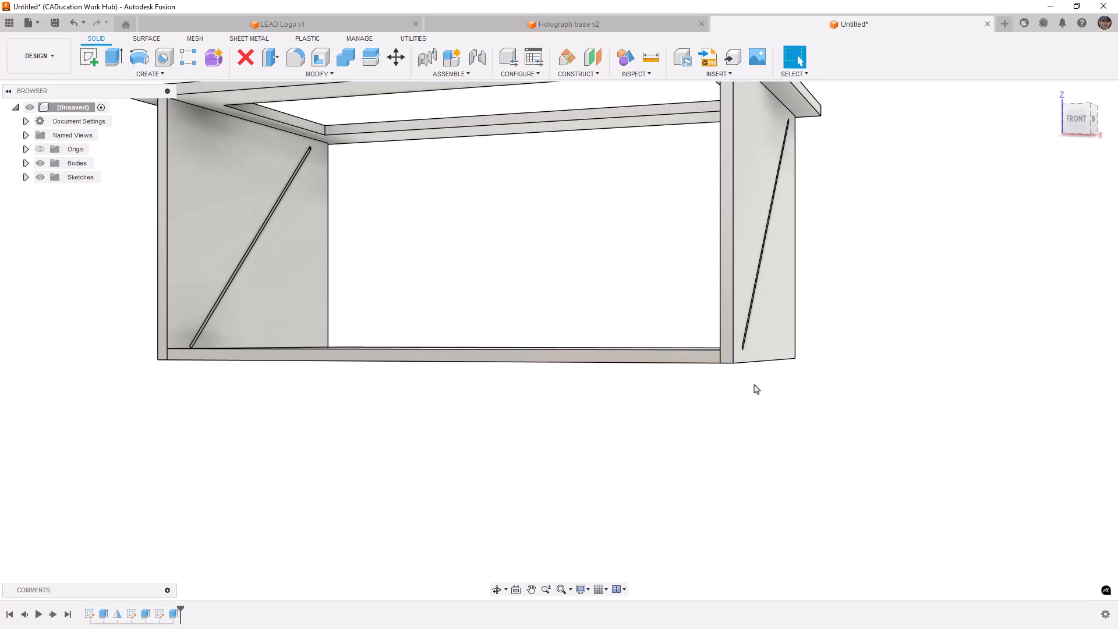
shift+middle_drag(721, 392, 766, 297)
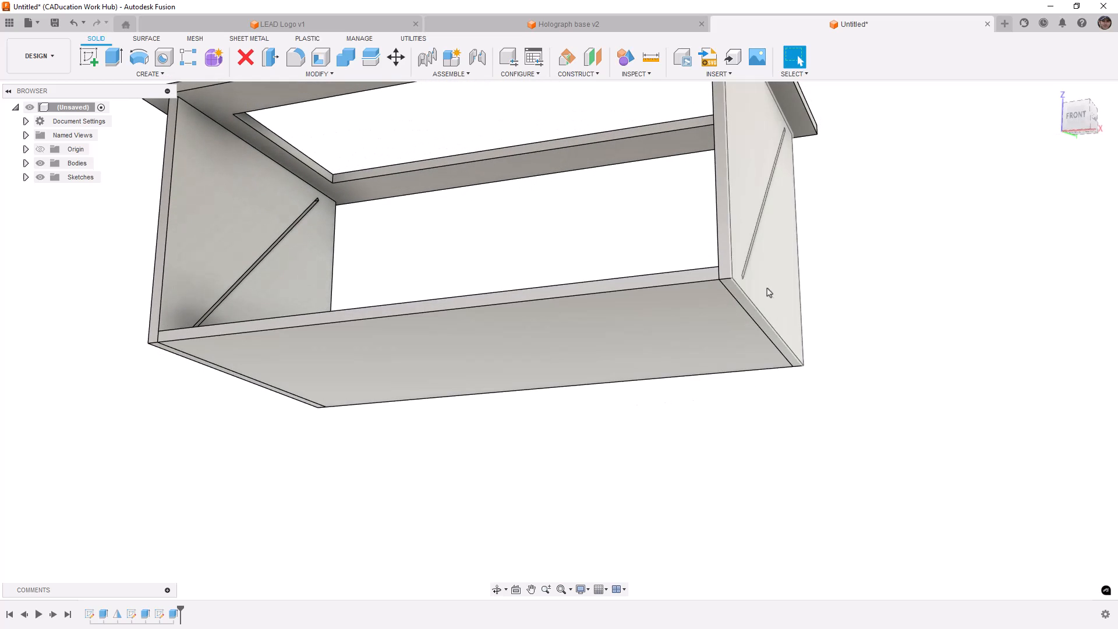
click(710, 300)
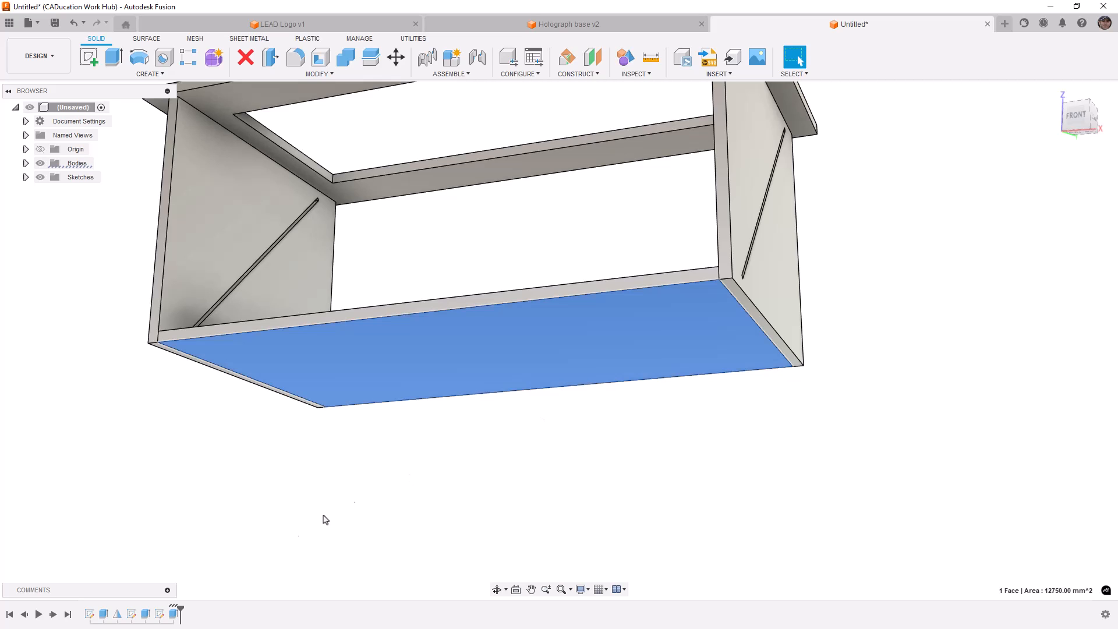
double_click(175, 613)
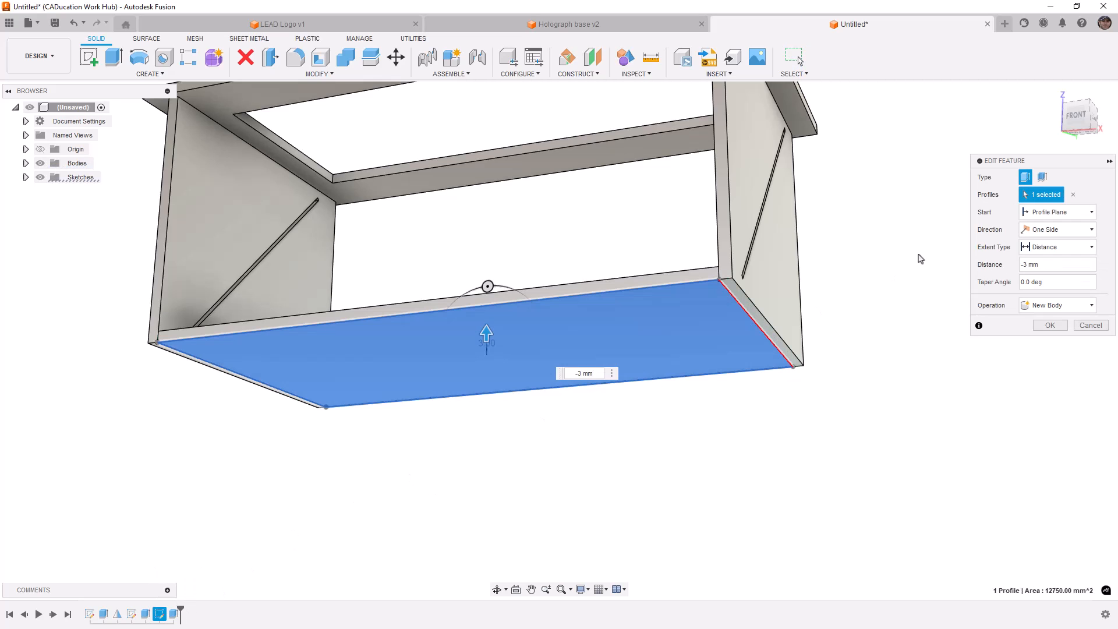
click(1055, 213)
click(1055, 234)
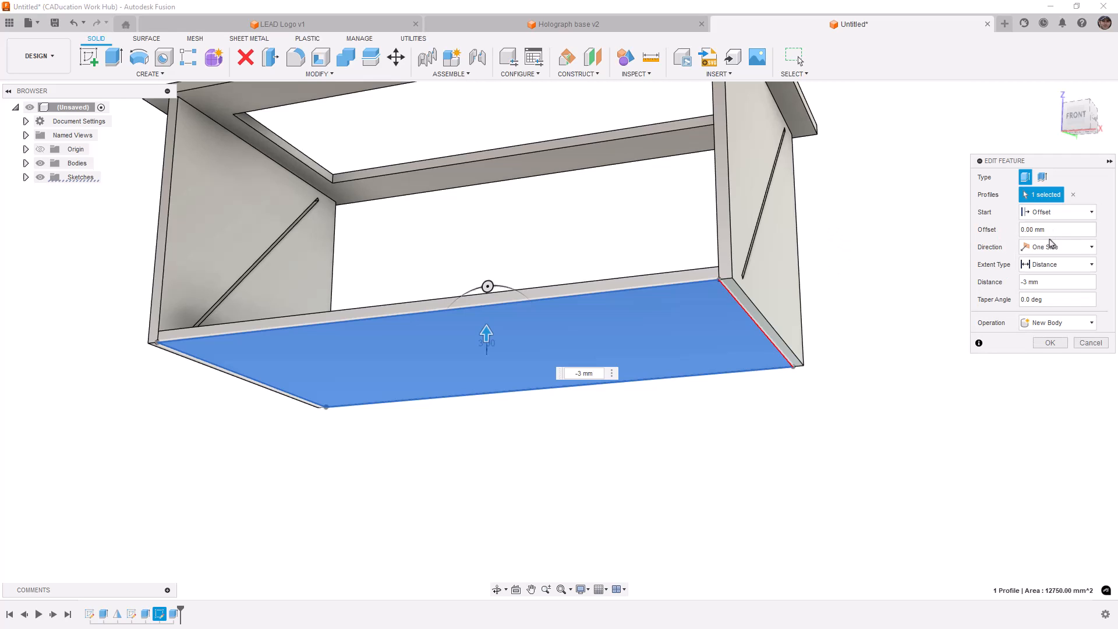
drag(1059, 230, 959, 229)
text(-)
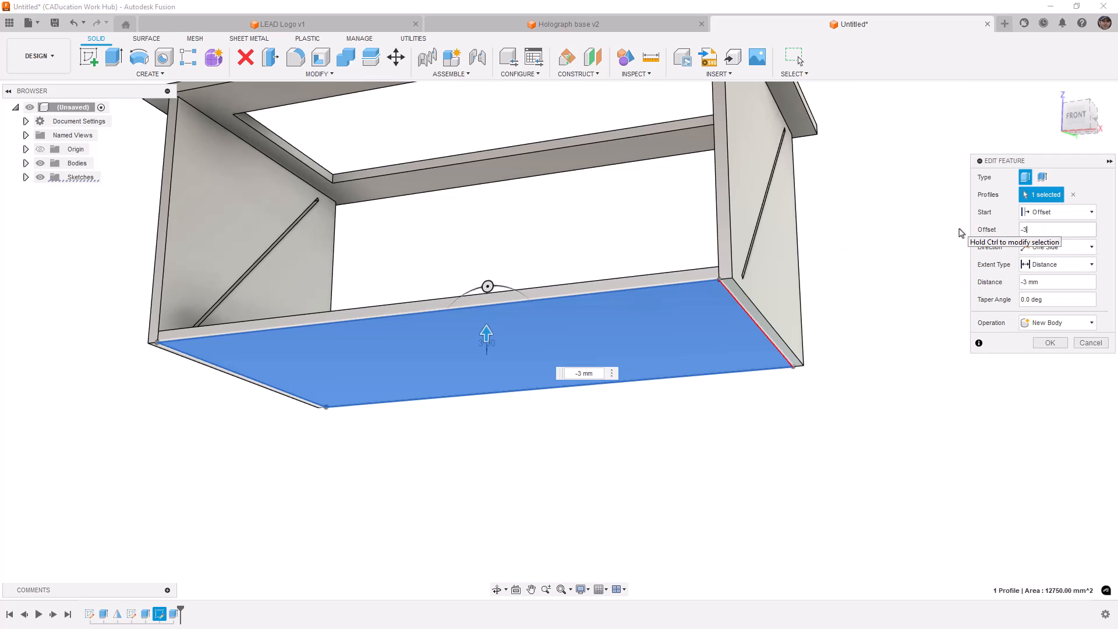
text(3)
click(1049, 343)
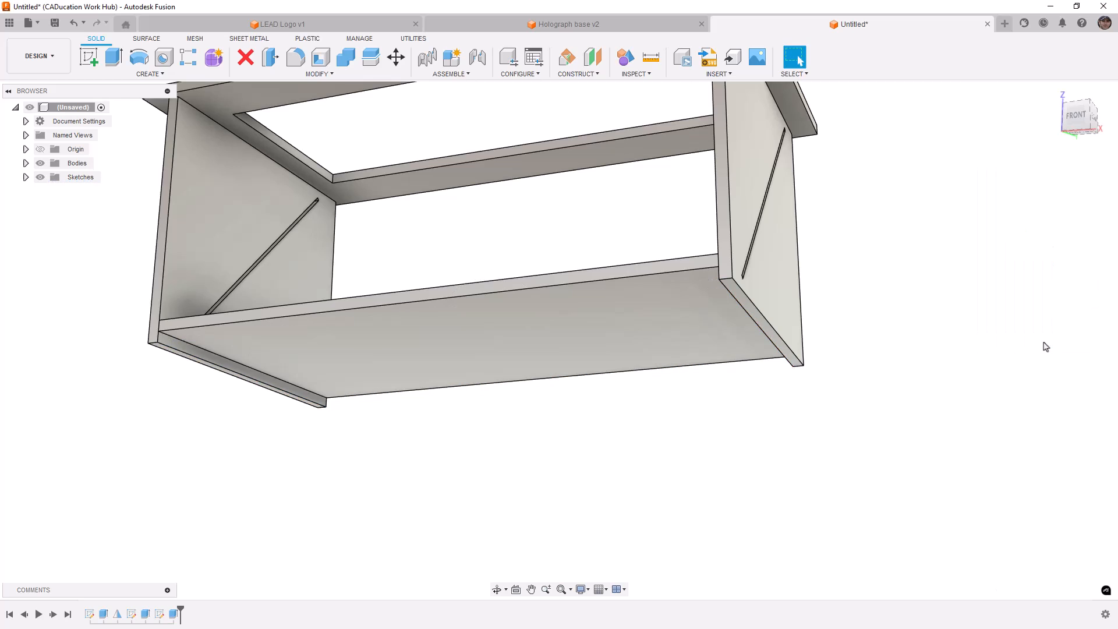
Step: Reopen the side panel sketch and replace its overall height dimension with one from the top edge to the lower construction line's endpoint
click(777, 274)
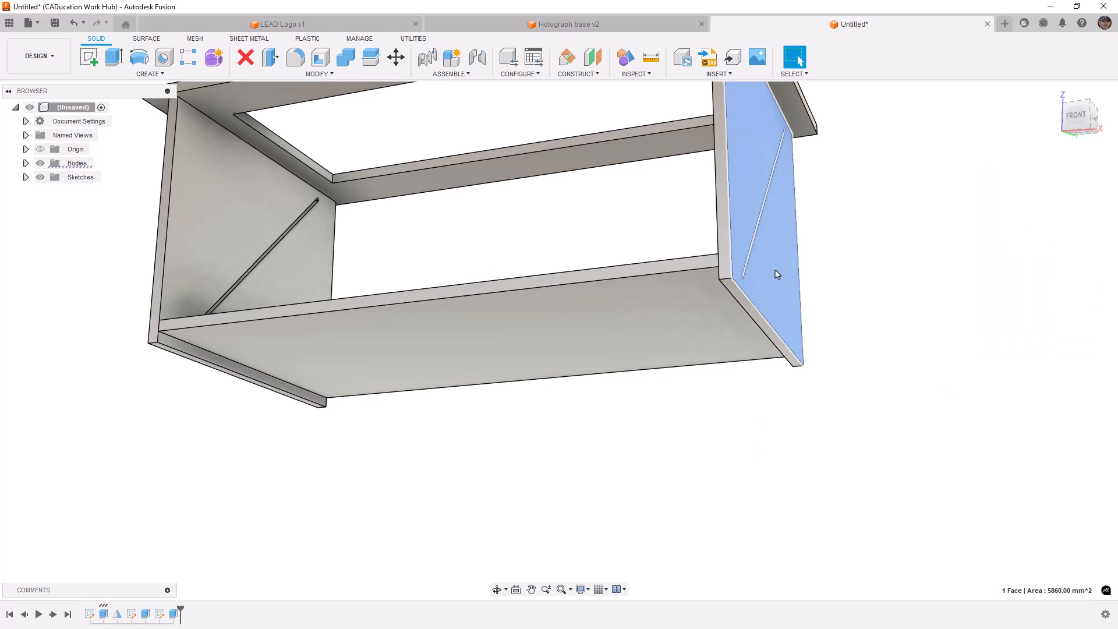
double_click(89, 614)
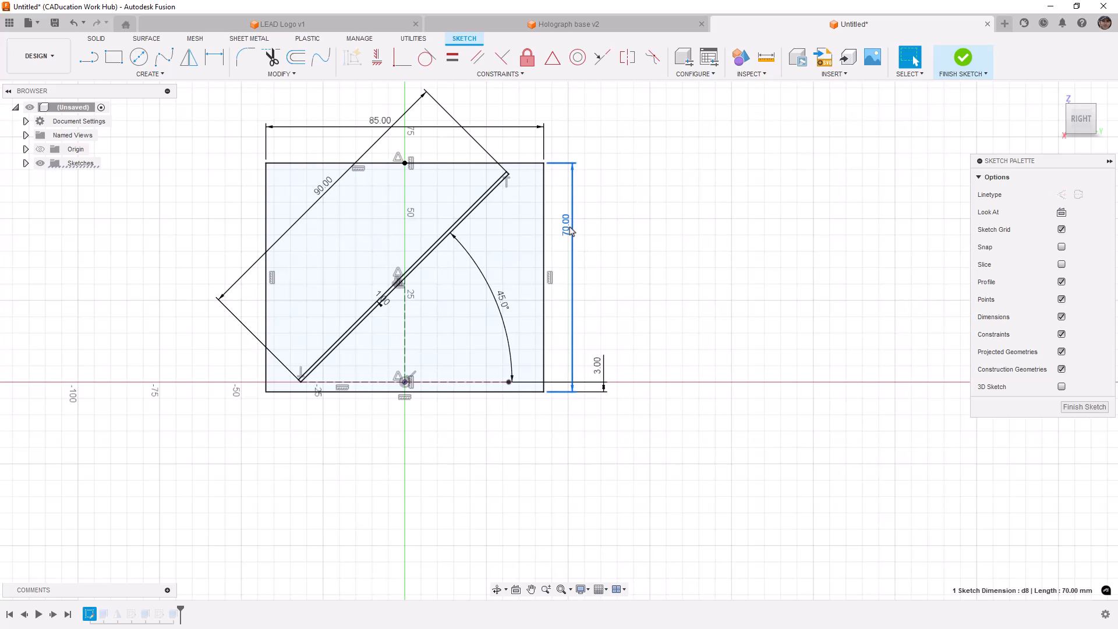
click(211, 63)
click(539, 164)
click(509, 381)
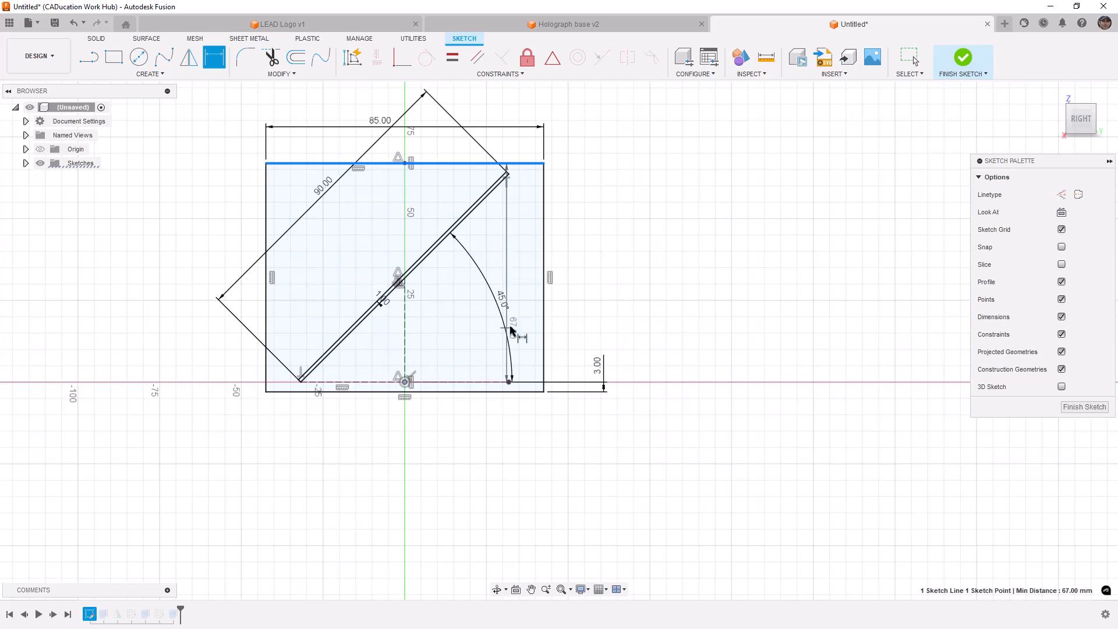
click(576, 302)
key(Return)
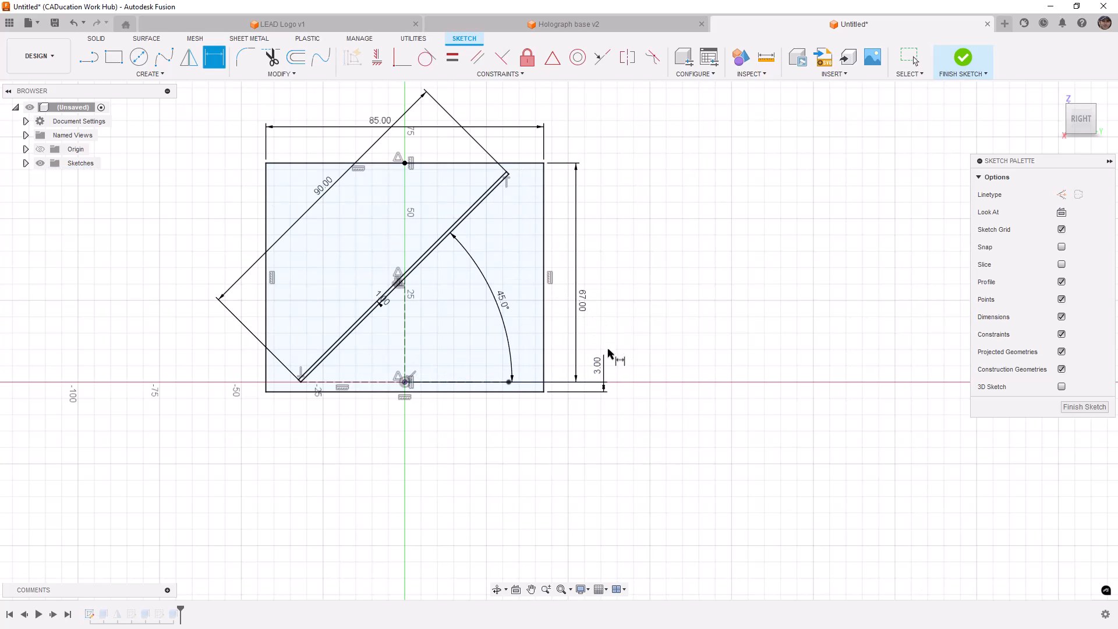
key(Escape)
Step: Set the distance between the construction line and the panel's bottom edge to 6 mm and finish the sketch
double_click(600, 371)
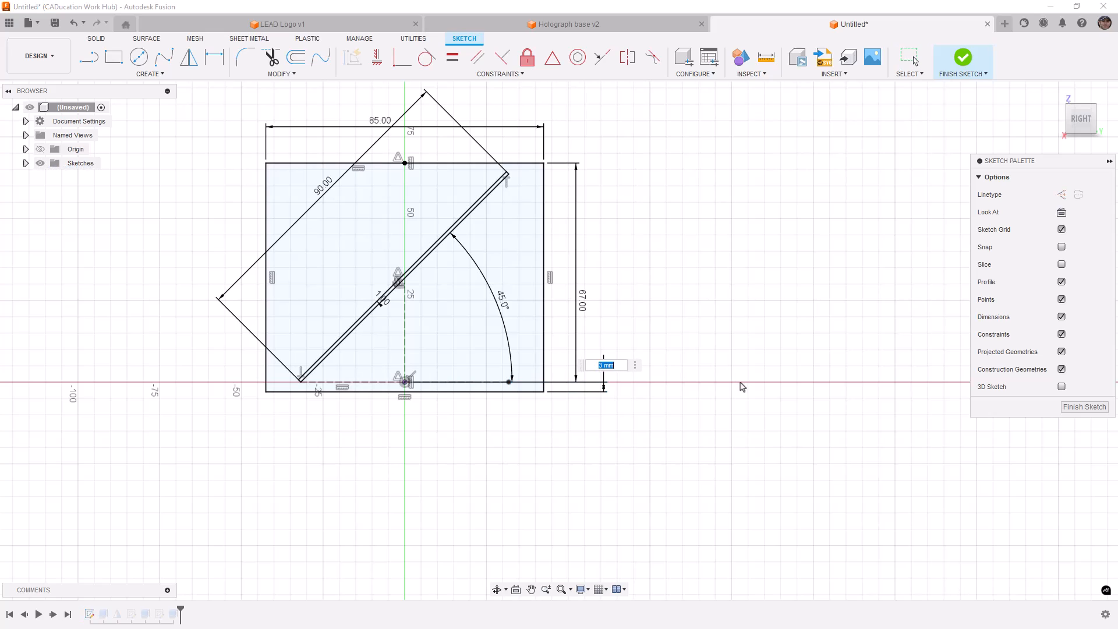
key(Return)
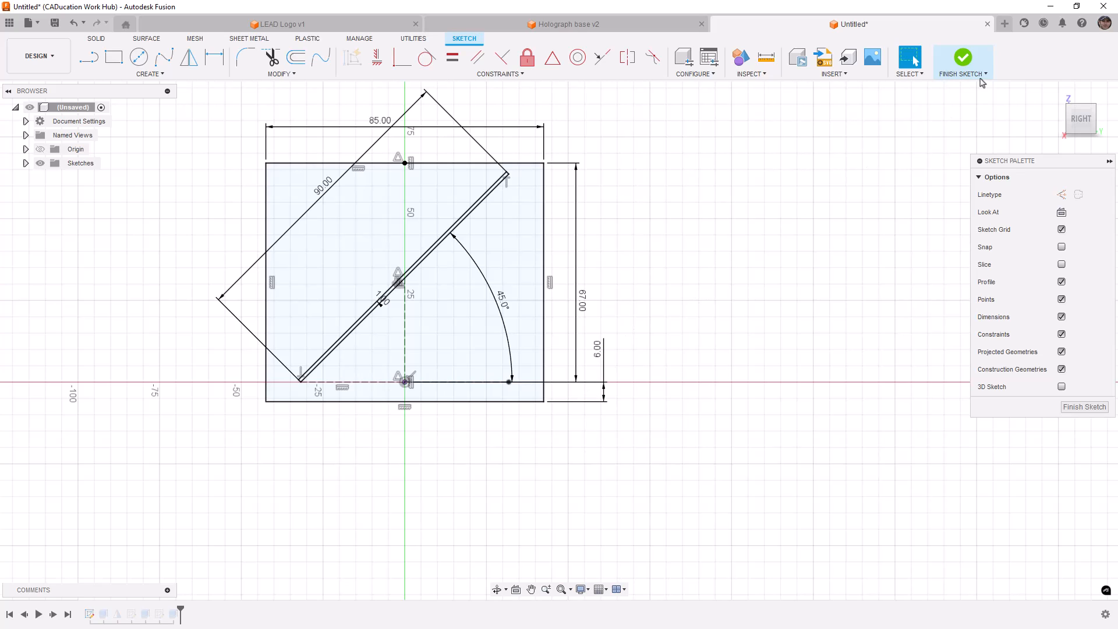
click(963, 58)
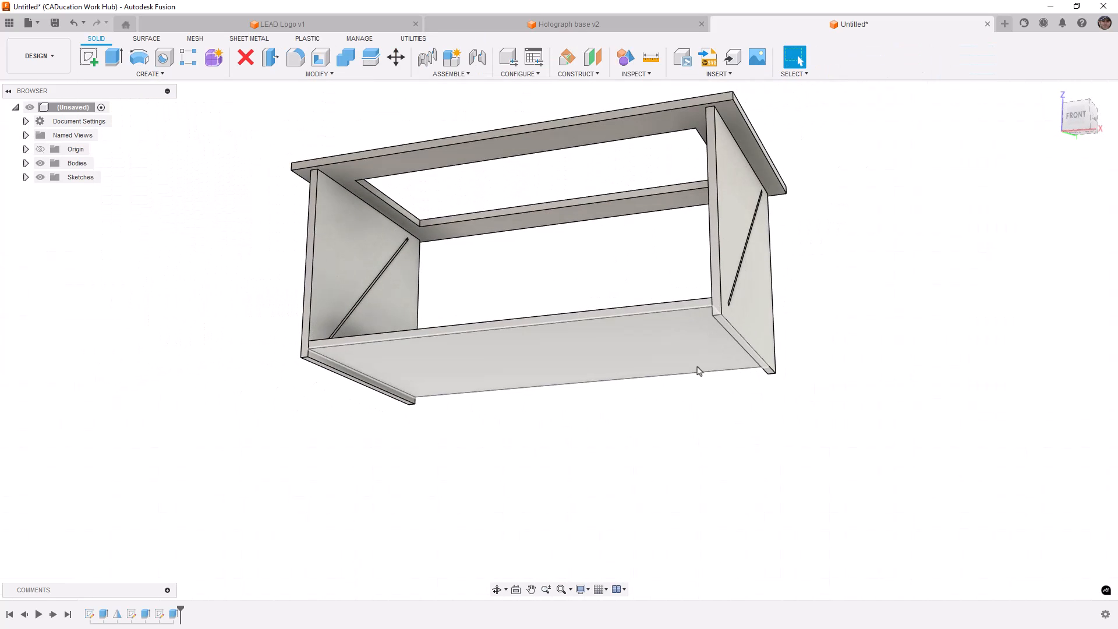
Step: Show the side panel sketch in the model together with its dimensions
click(26, 177)
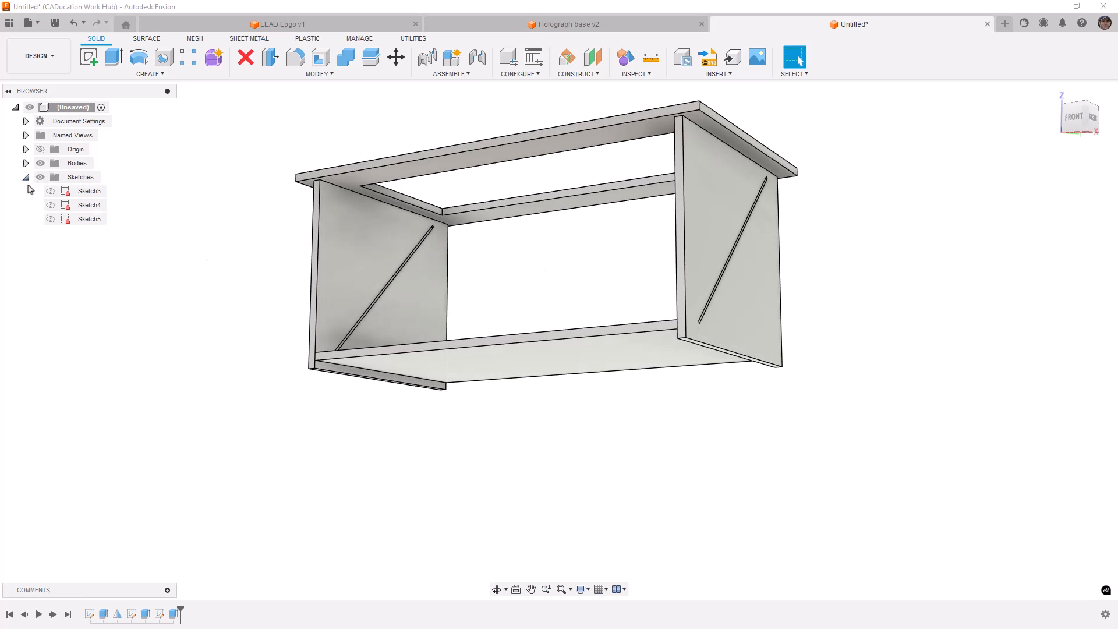
click(53, 192)
click(51, 191)
right_click(79, 194)
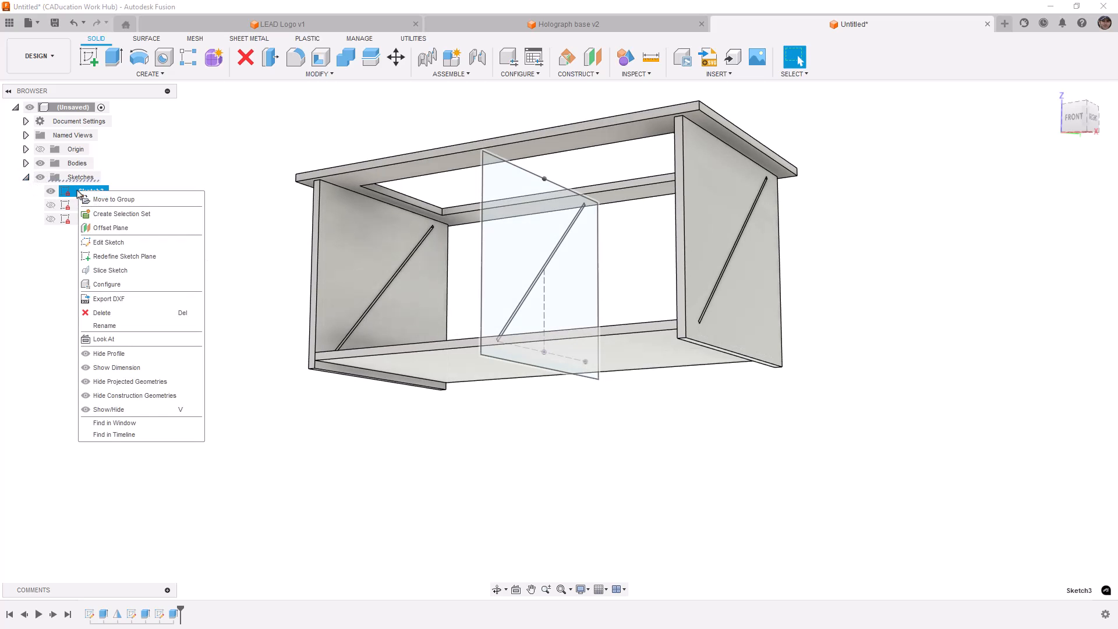
click(123, 368)
Step: Set the displayed dimension between the slot's lower end and the panel's bottom edge to 4 mm
click(1091, 103)
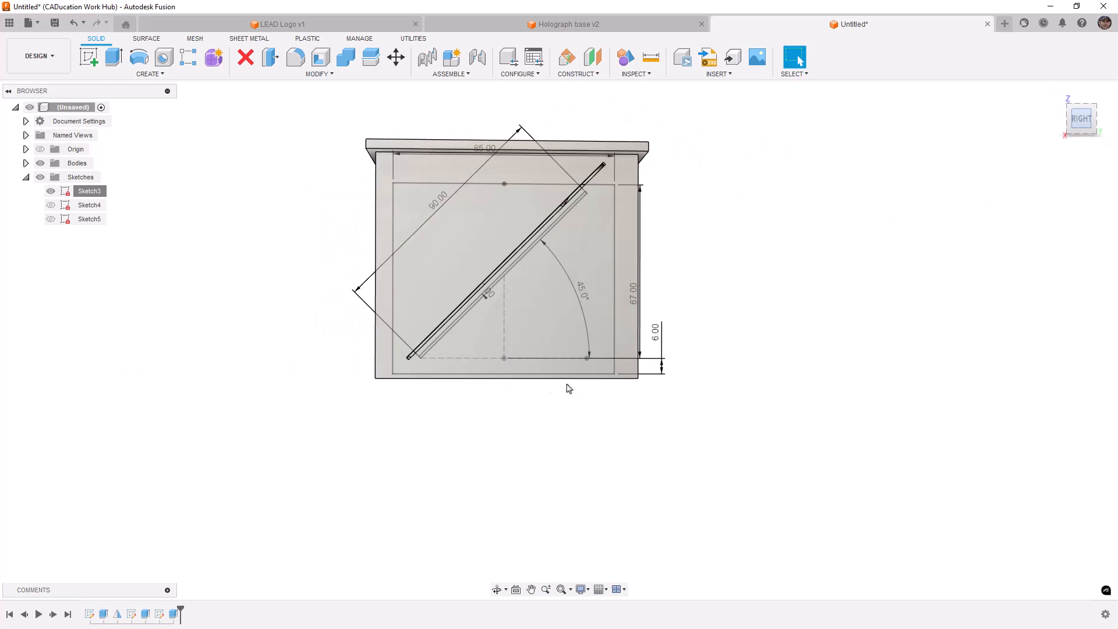
scroll(429, 369, up, 3)
scroll(429, 369, up, 4)
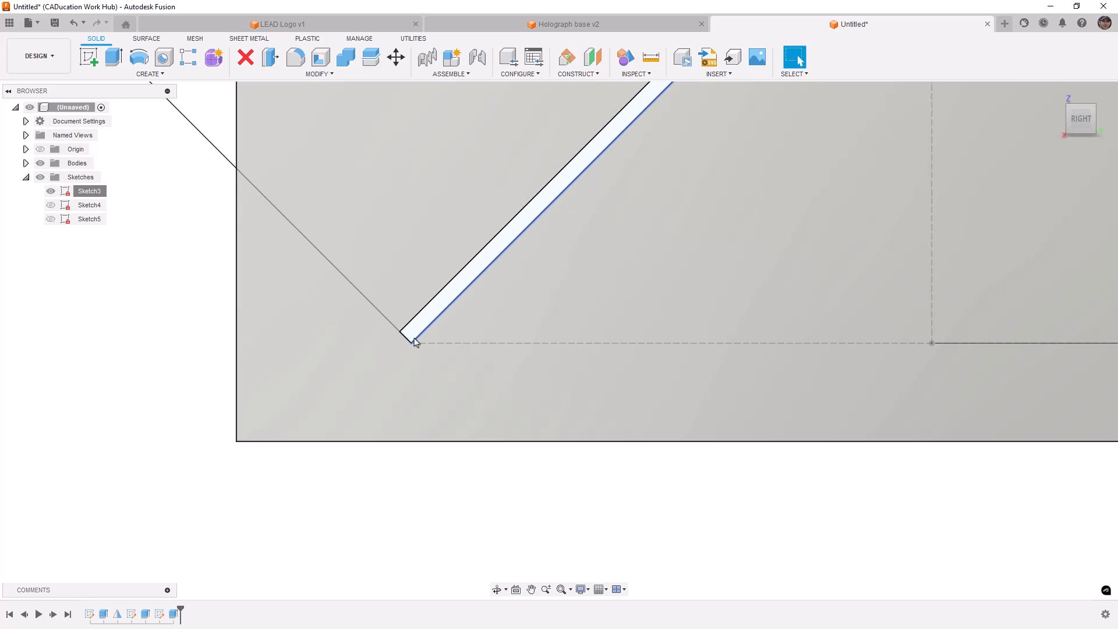
scroll(410, 343, down, 4)
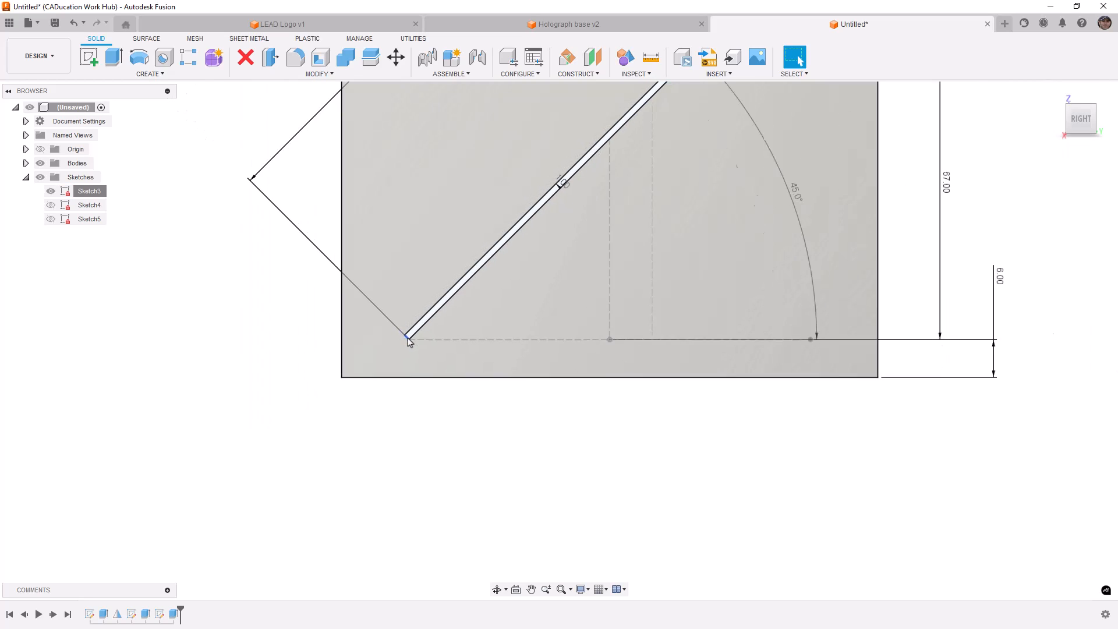
double_click(946, 290)
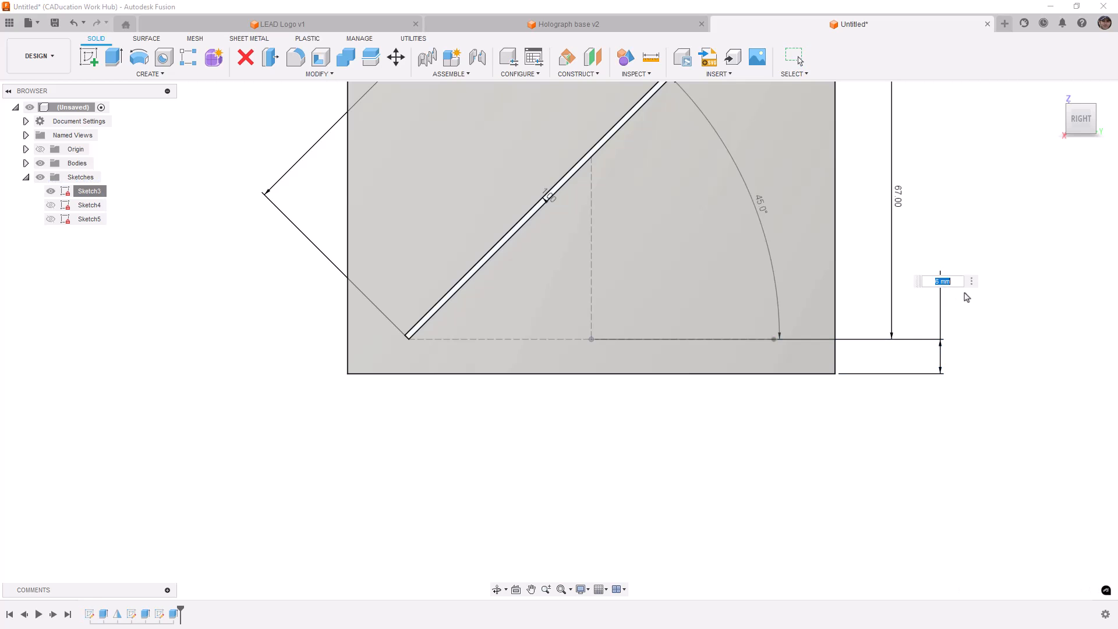
text(4)
key(Return)
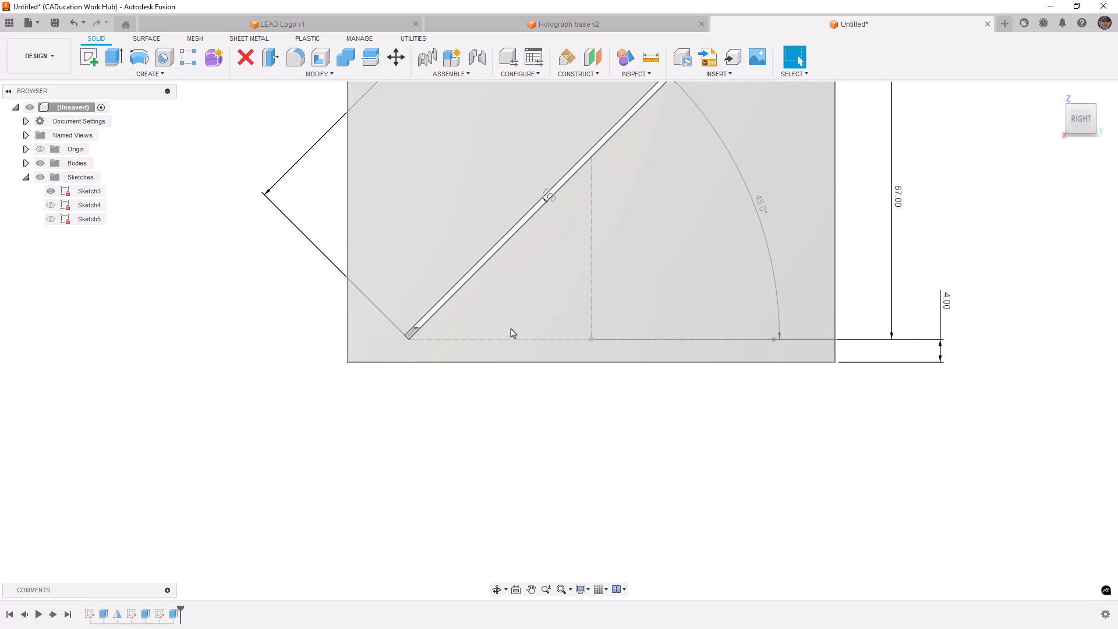
Step: Try 5 mm for the displayed dimension between the slot's lower end and the panel's bottom edge, and set it to 6 mm
double_click(945, 304)
text(5)
key(Return)
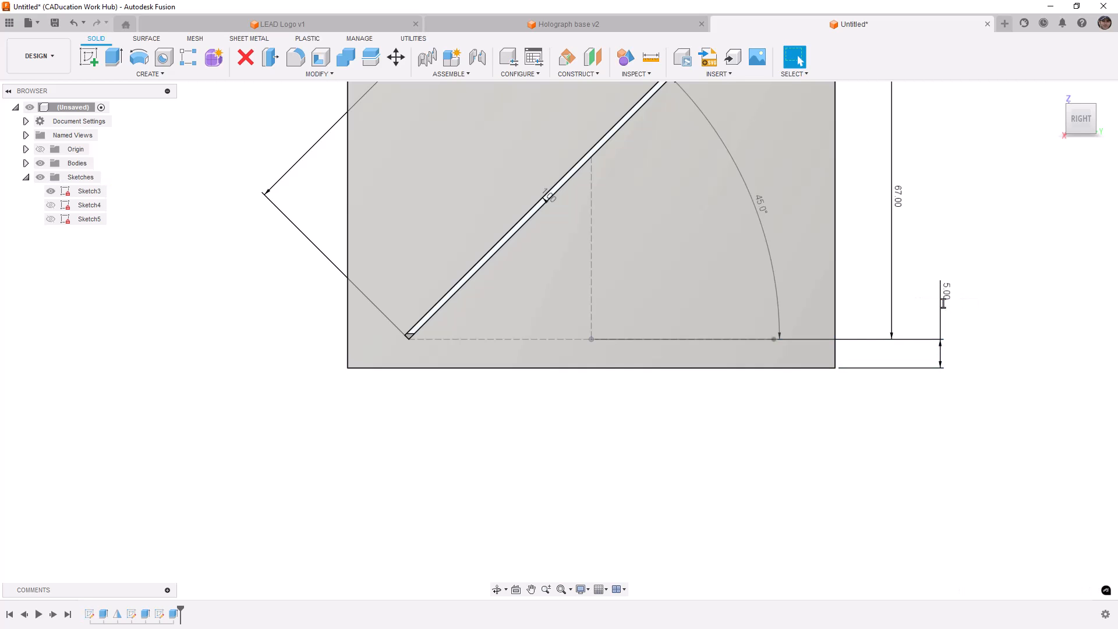
double_click(944, 301)
text(6)
key(Return)
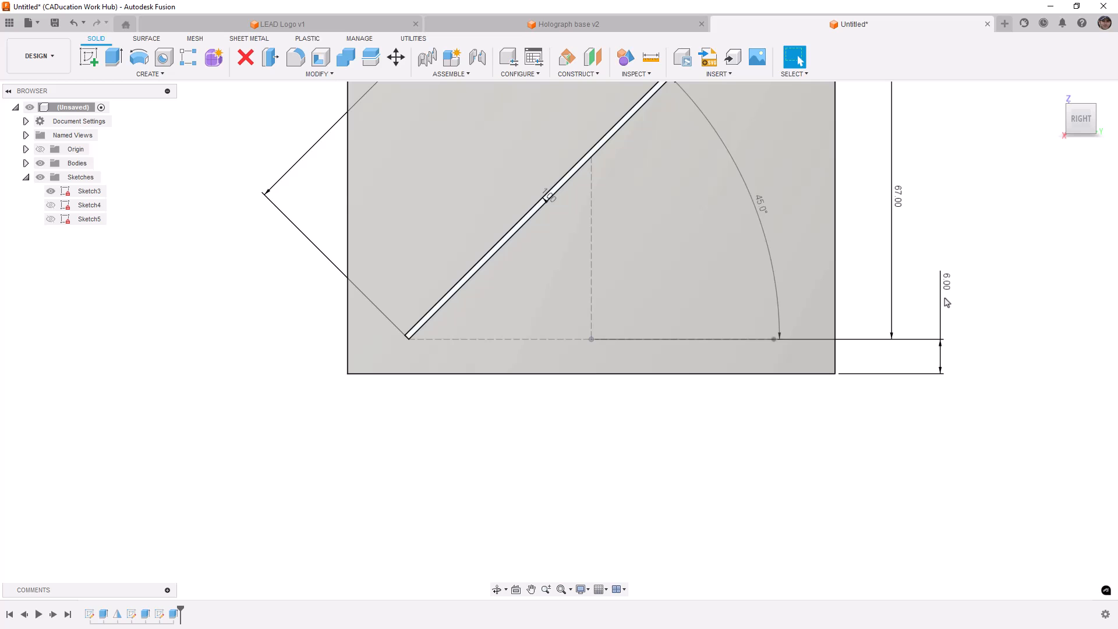
Step: Hide the side panel sketch in the model
scroll(669, 344, down, 2)
shift+middle_drag(534, 355, 558, 352)
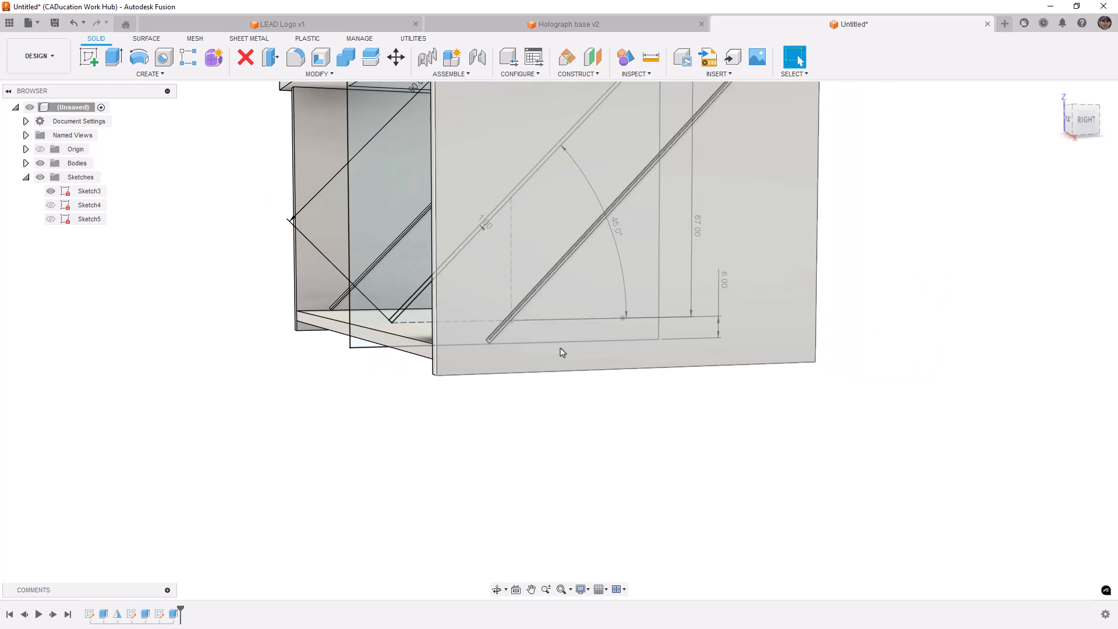
click(50, 191)
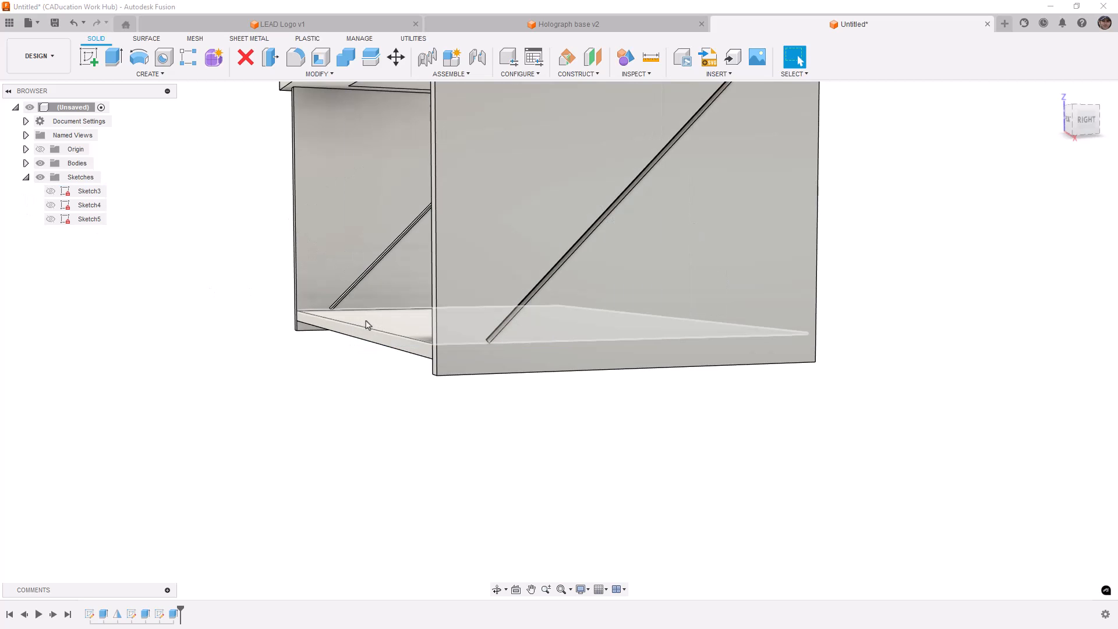
middle_drag(354, 361, 357, 359)
mouse_move(369, 353)
middle_down()
mouse_move(368, 381)
mouse_move(382, 346)
middle_up()
scroll(483, 329, up, 2)
click(498, 321)
click(272, 58)
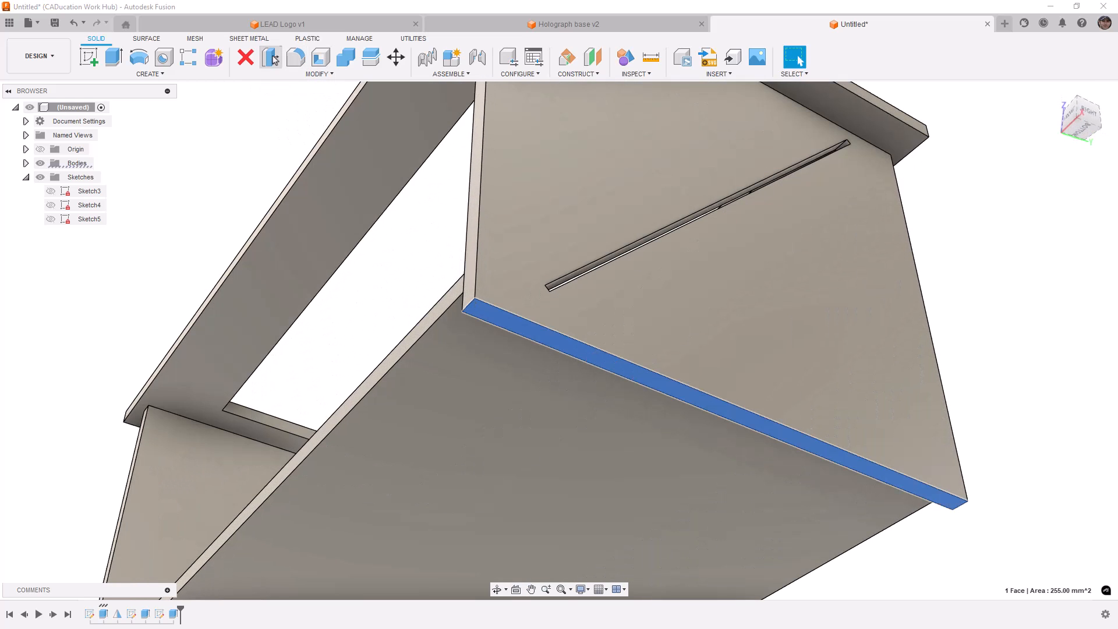
drag(500, 354, 500, 357)
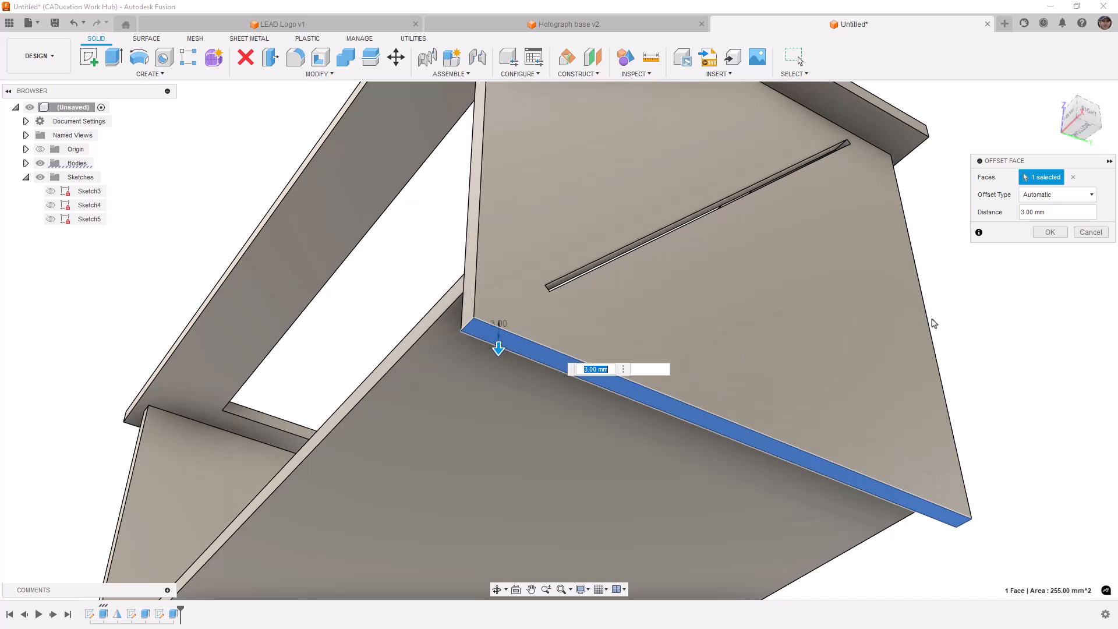
click(1059, 197)
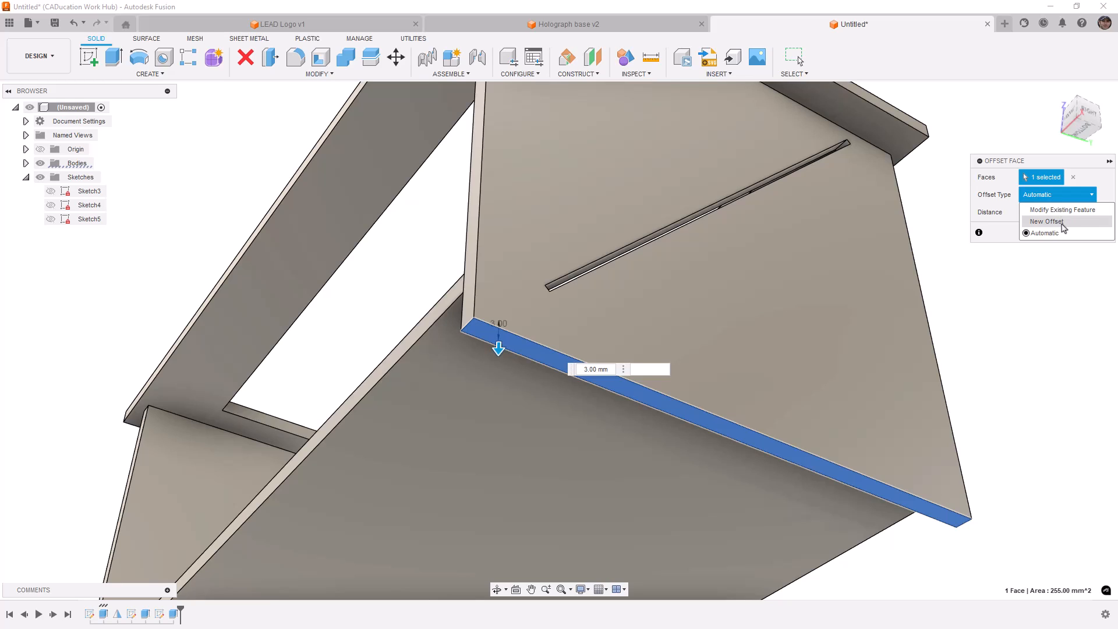
click(1047, 221)
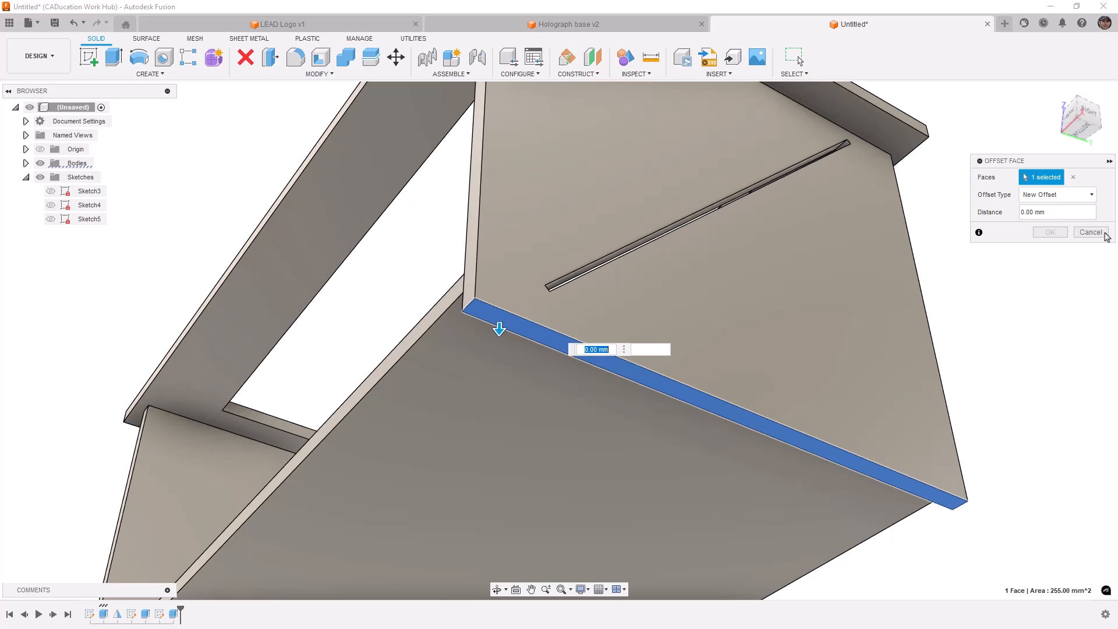
click(1105, 235)
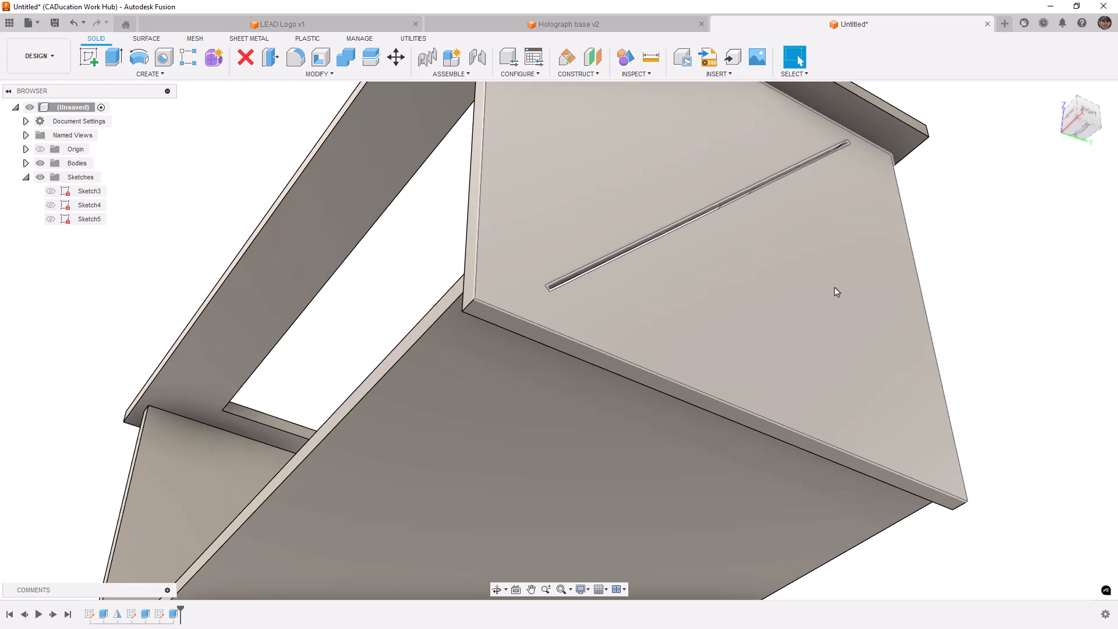
Step: Start a fillet and select the four outer vertical corner edges of the top frame
scroll(641, 282, down, 4)
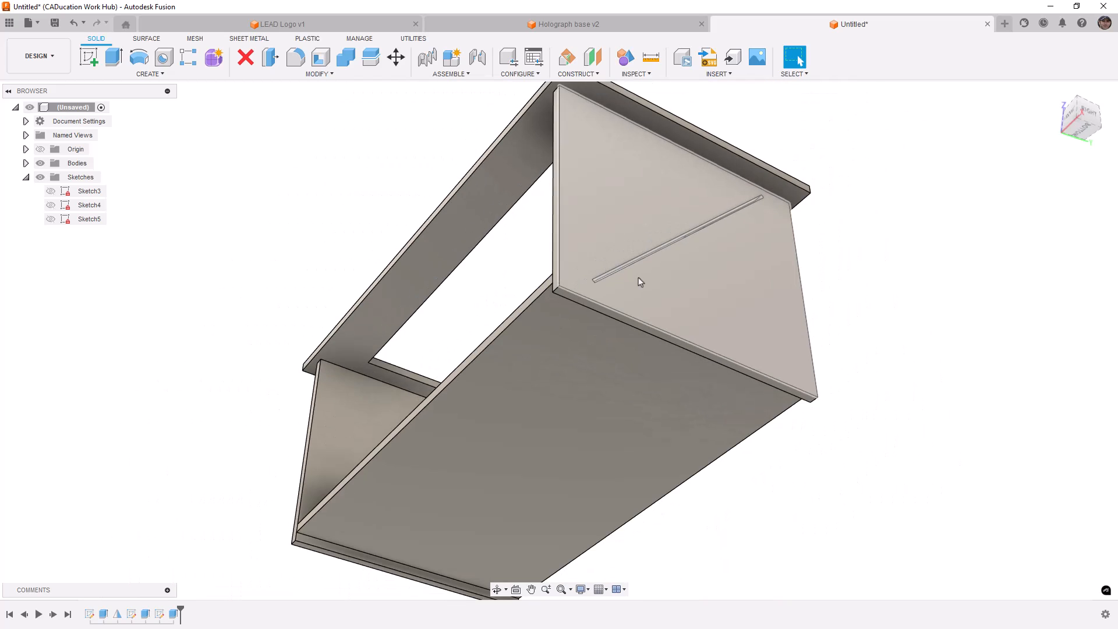
shift+middle_drag(634, 287, 653, 343)
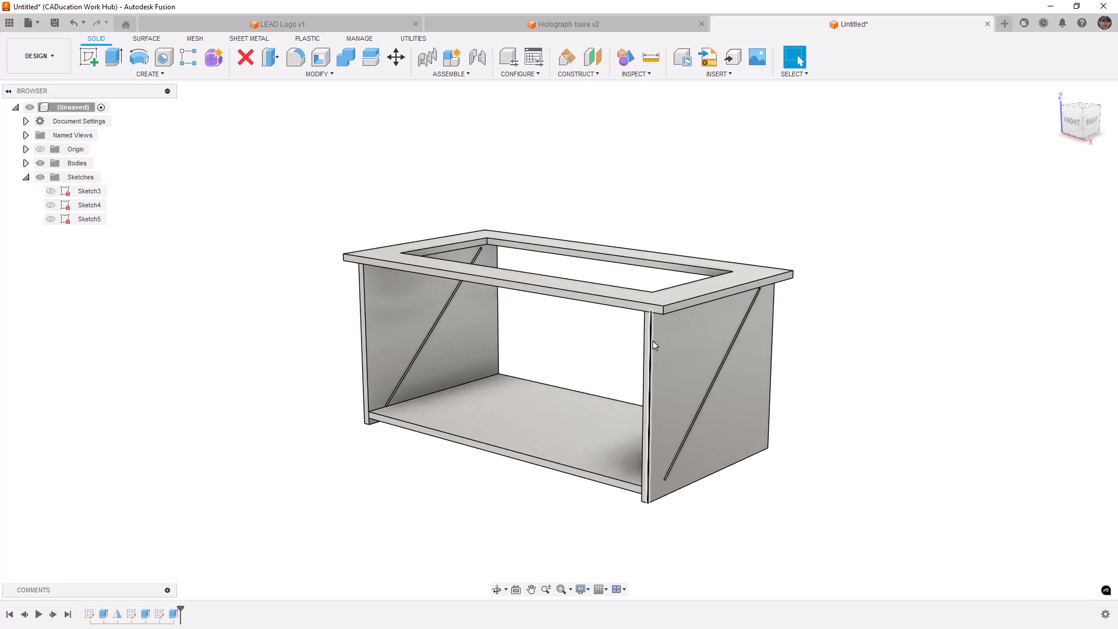
click(665, 300)
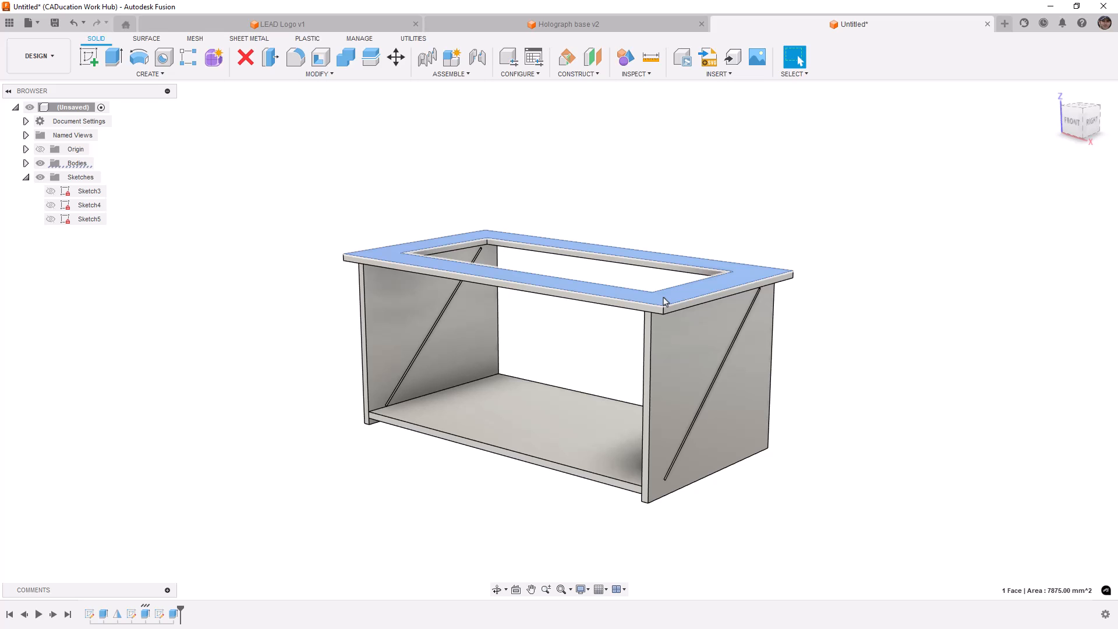
click(826, 224)
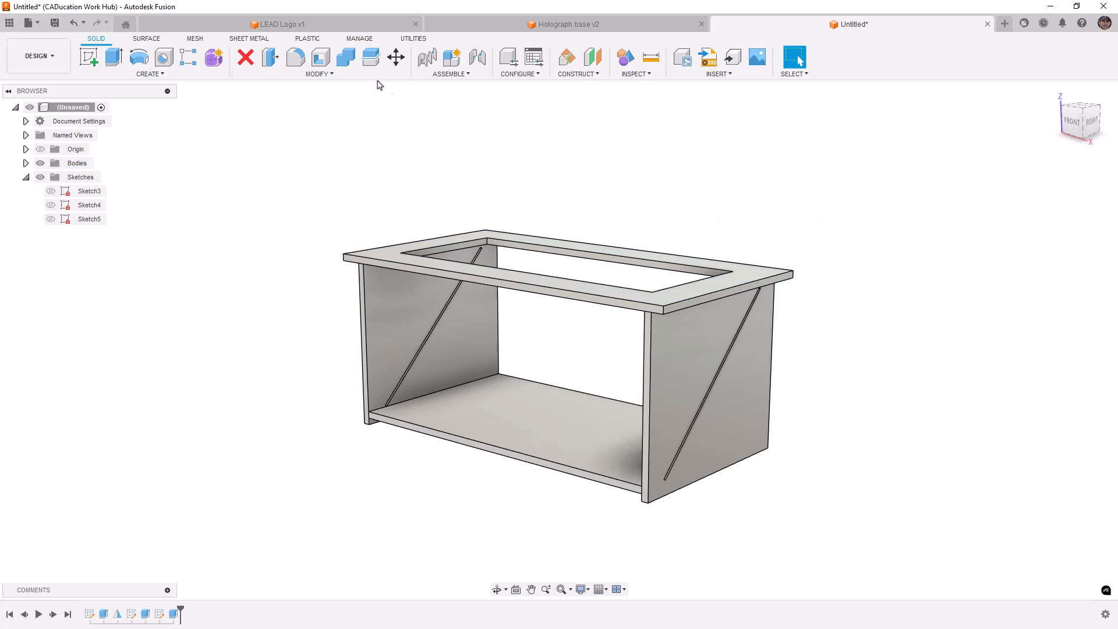
click(296, 57)
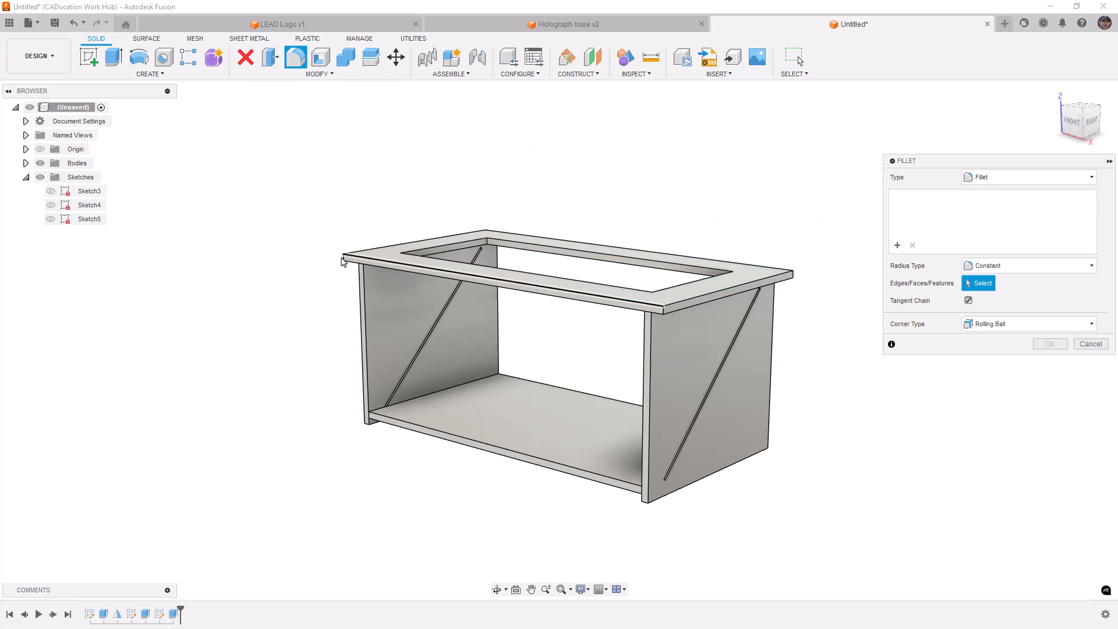
click(344, 257)
click(343, 262)
click(343, 258)
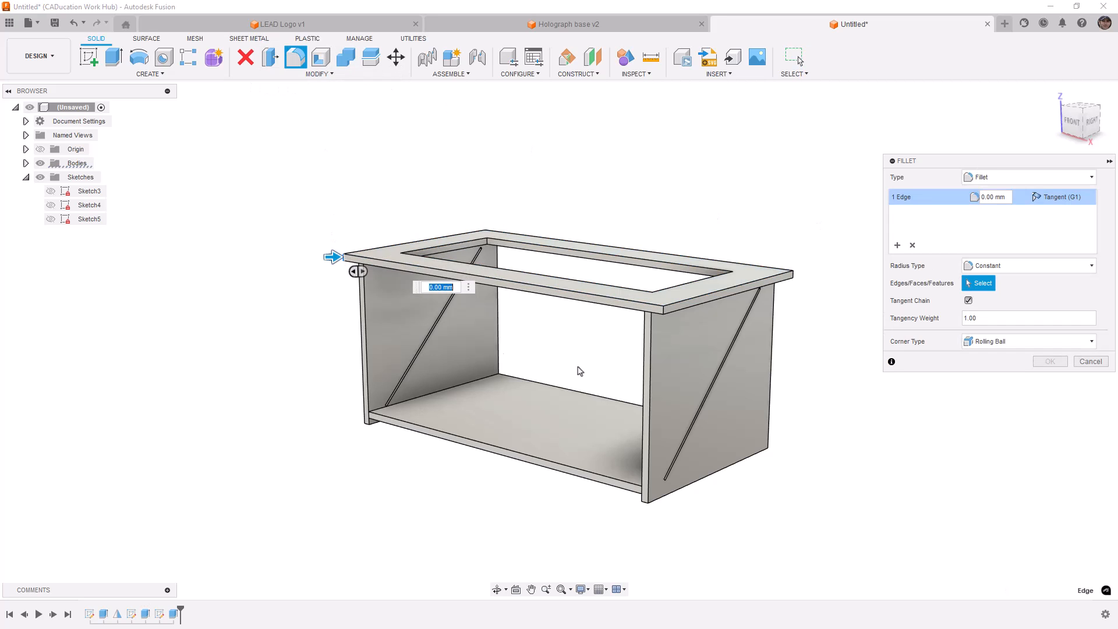
click(777, 282)
click(491, 234)
scroll(489, 236, up, 6)
click(481, 235)
scroll(483, 239, down, 6)
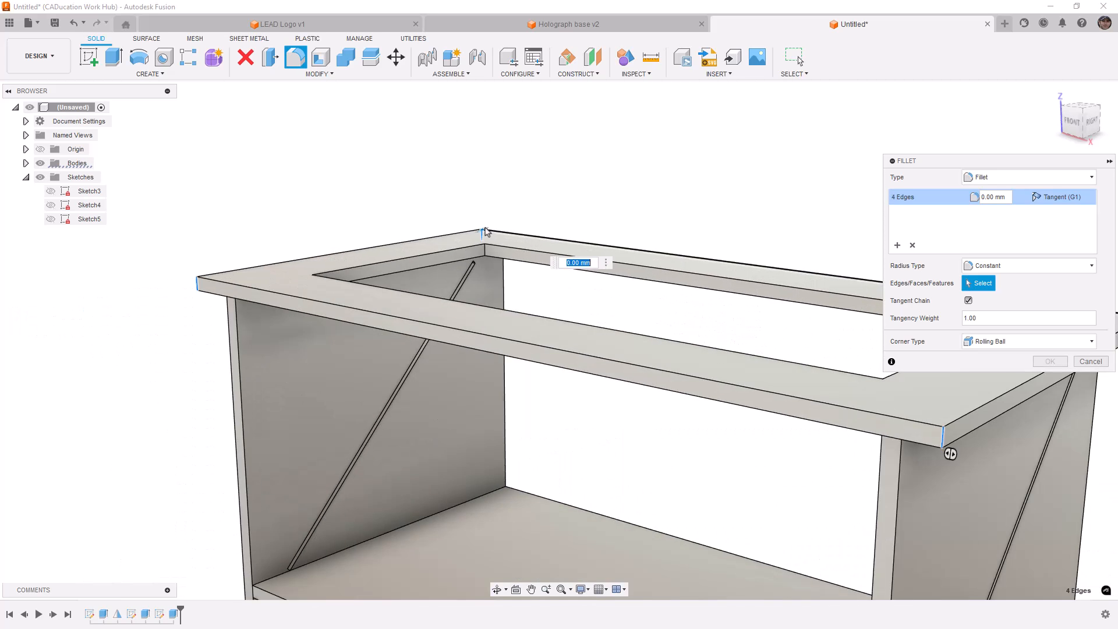
Step: Add the four bottom corner edges of the two side panels to the fillet selection
click(668, 543)
shift+middle_drag(839, 491, 585, 467)
scroll(548, 544, up, 4)
click(549, 540)
scroll(549, 540, down, 4)
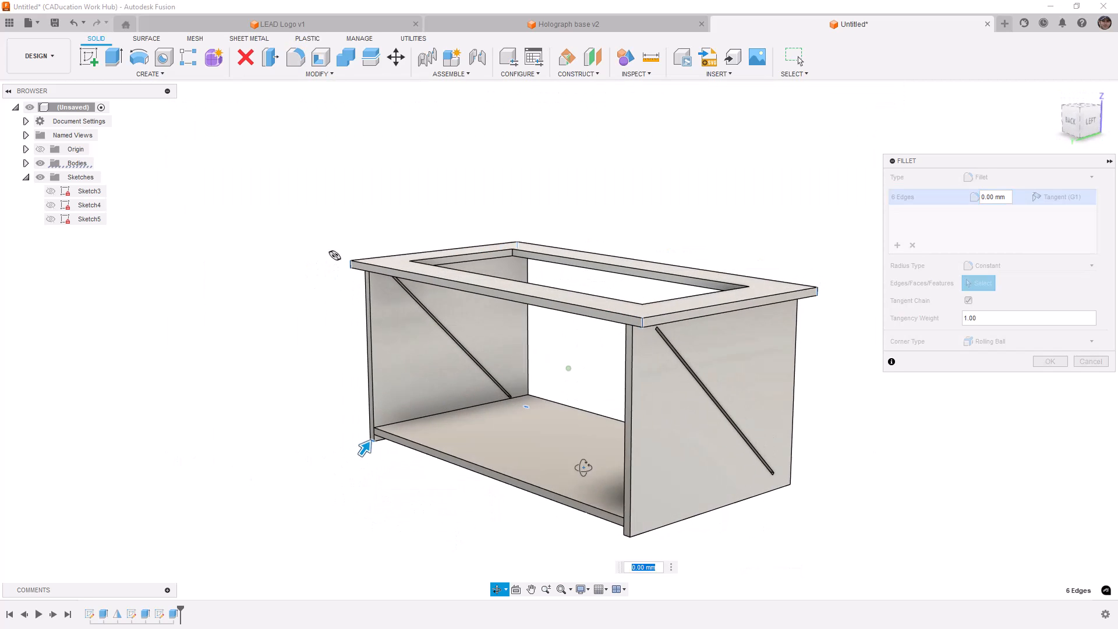
scroll(619, 539, up, 3)
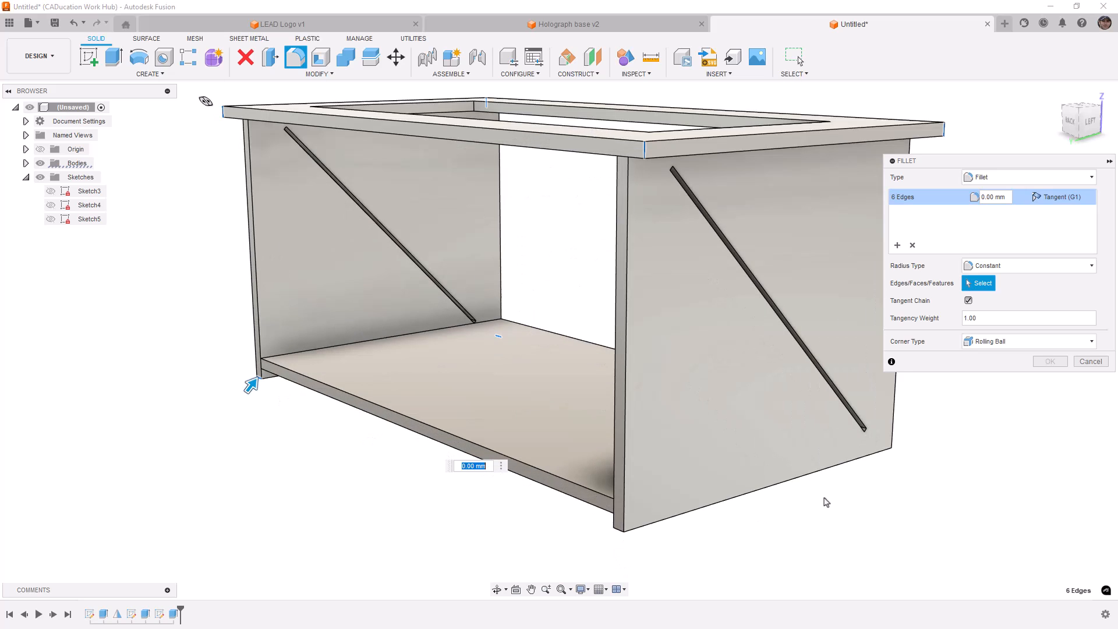
middle_drag(824, 501, 754, 498)
click(526, 529)
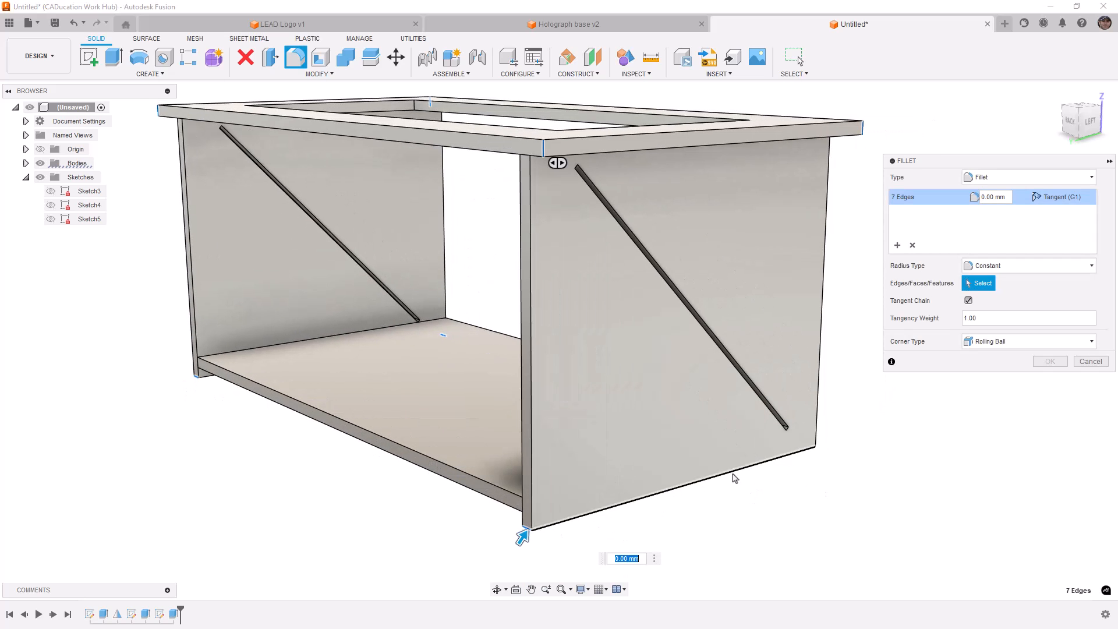
click(810, 449)
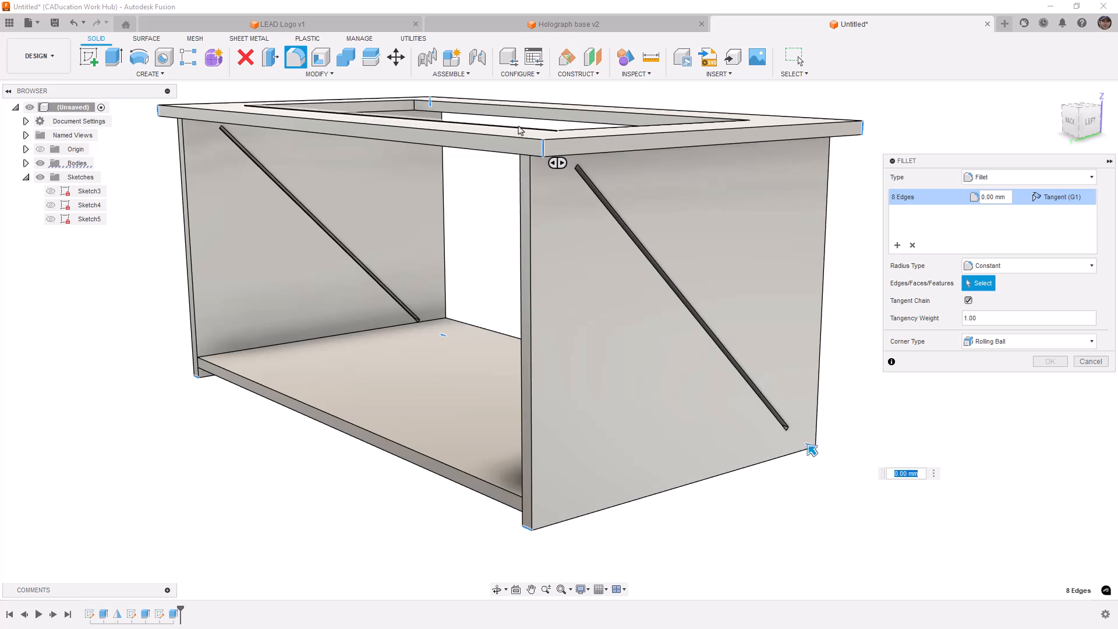
Step: Add the four upper corner edges of the two side panels, just under the top frame, to the fillet selection
shift+middle_drag(526, 168, 594, 283)
click(808, 256)
click(807, 259)
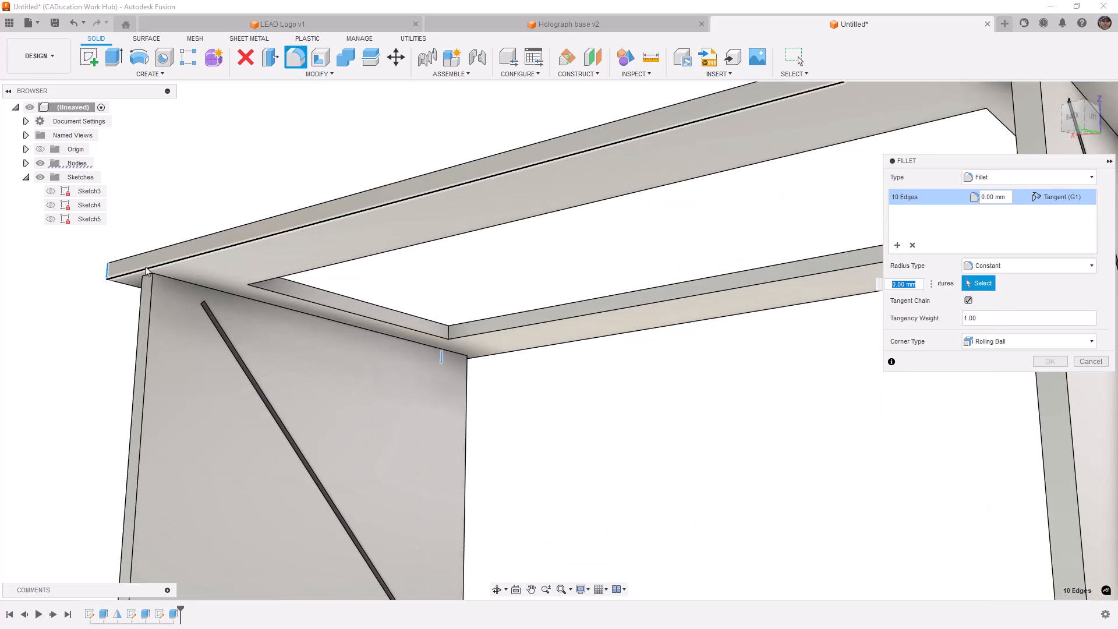
scroll(149, 278, up, 3)
click(149, 277)
scroll(445, 353, up, 2)
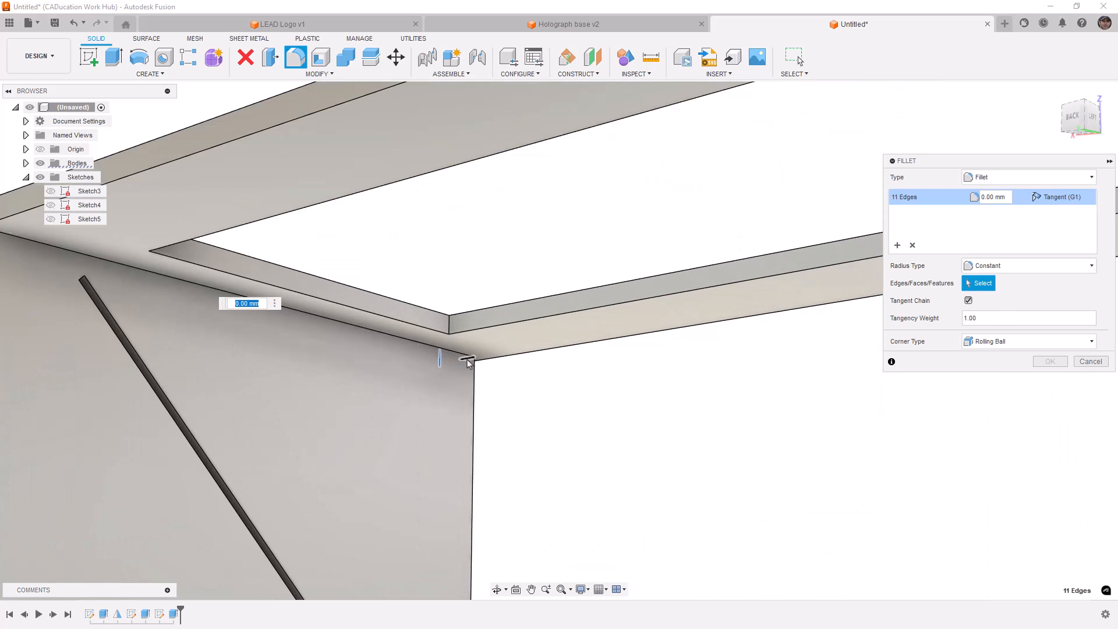
click(469, 359)
Step: Give the selected top frame and side panel corners a 5 mm fillet radius
scroll(480, 359, down, 1)
scroll(482, 356, down, 4)
shift+middle_drag(512, 351, 509, 379)
drag(482, 250, 484, 255)
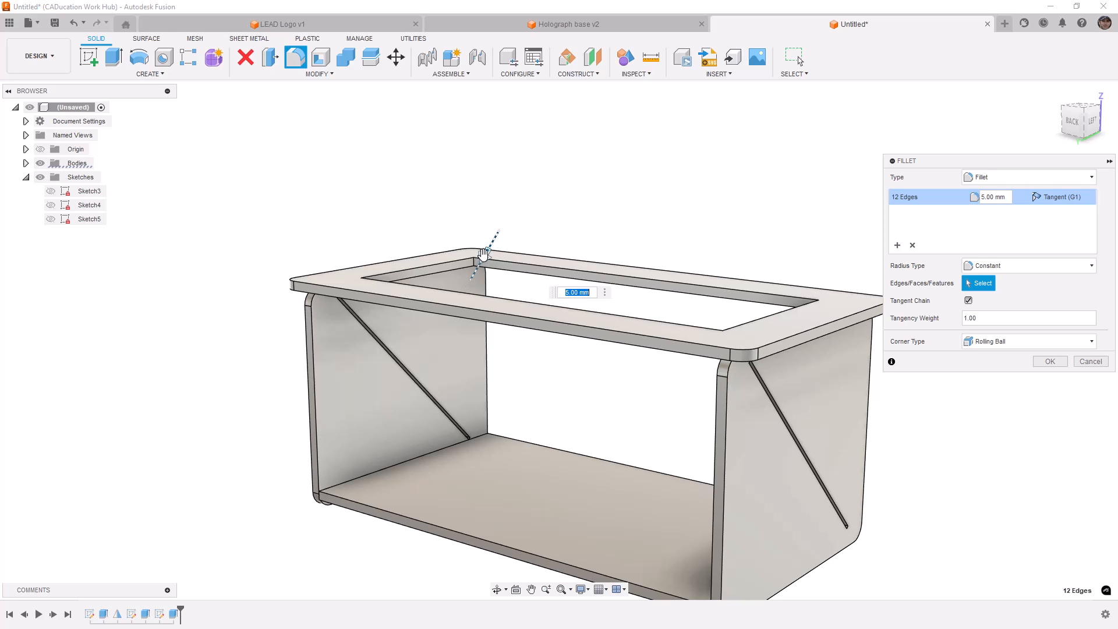
scroll(609, 197, down, 3)
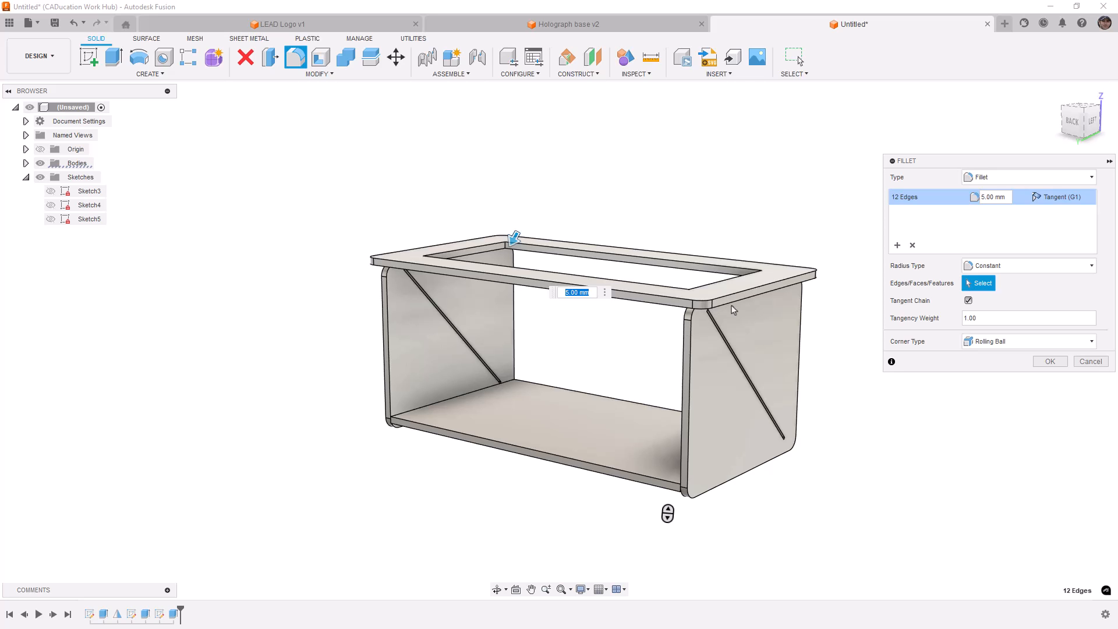
shift+middle_drag(789, 232, 805, 247)
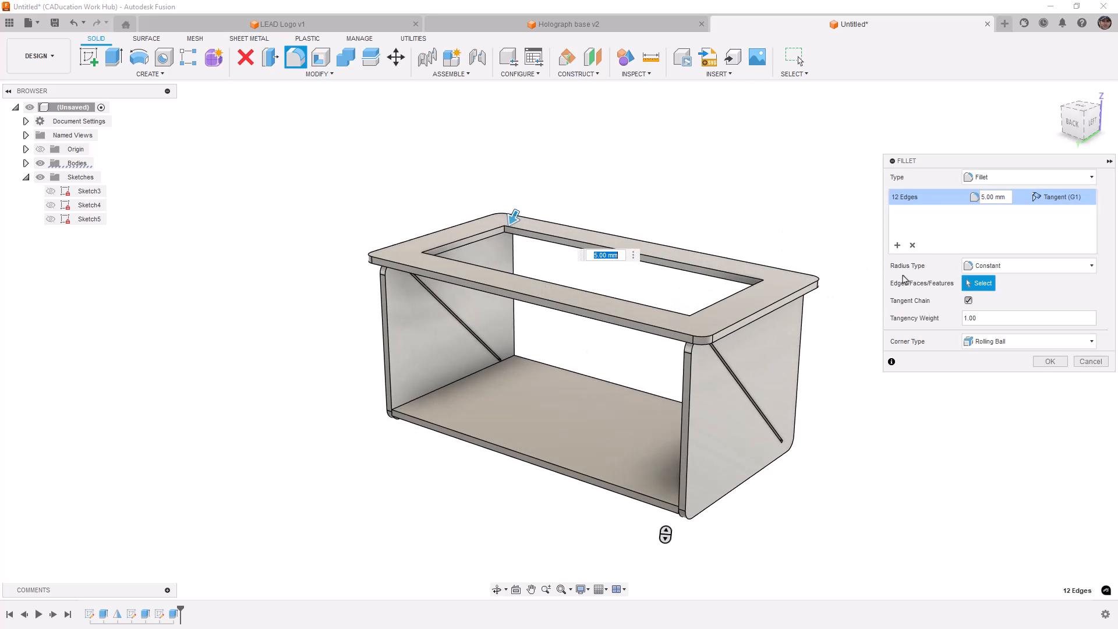
Step: Add a second fillet set with a 3 mm radius for the four inner corners of the frame's window and apply the fillets
click(898, 245)
scroll(473, 235, up, 5)
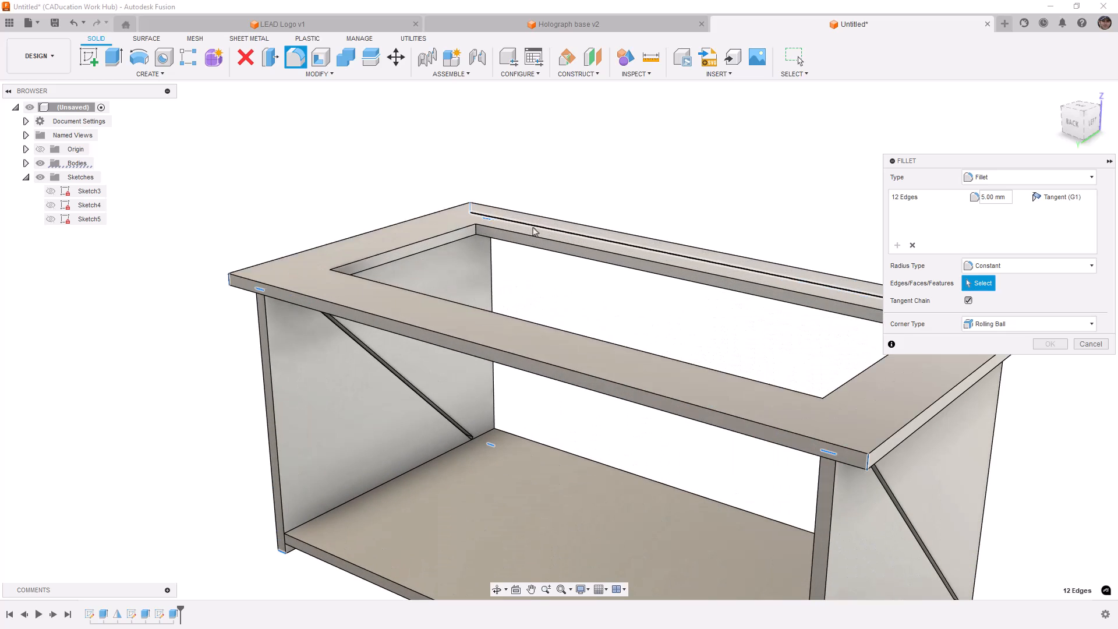
click(472, 234)
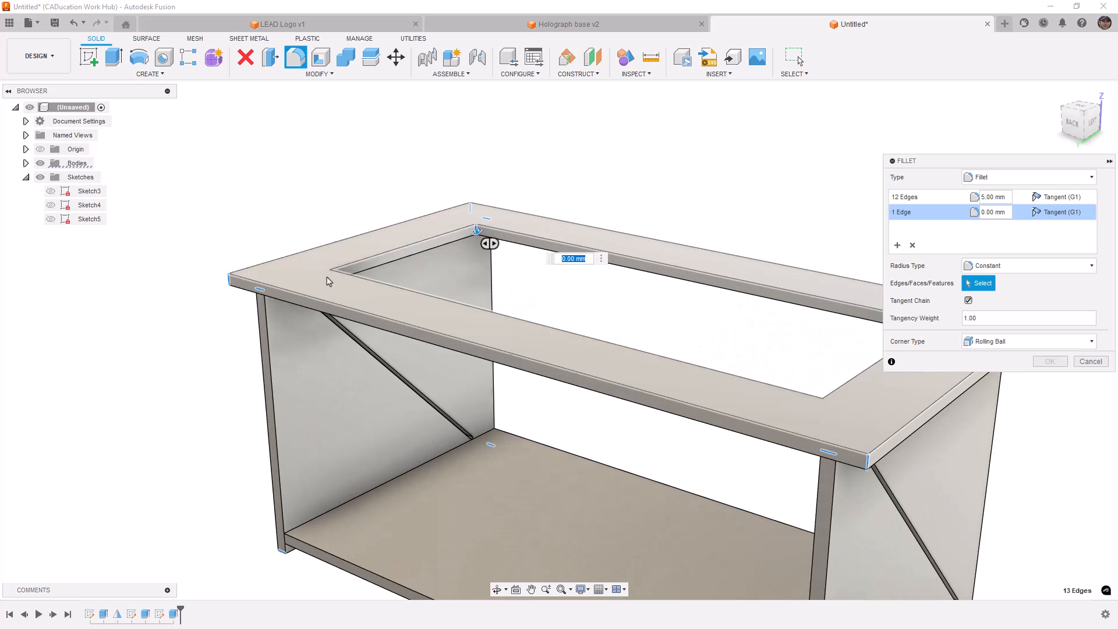
click(332, 272)
click(822, 406)
middle_drag(877, 372, 735, 381)
click(794, 337)
text(3)
scroll(768, 224, down, 2)
click(1048, 363)
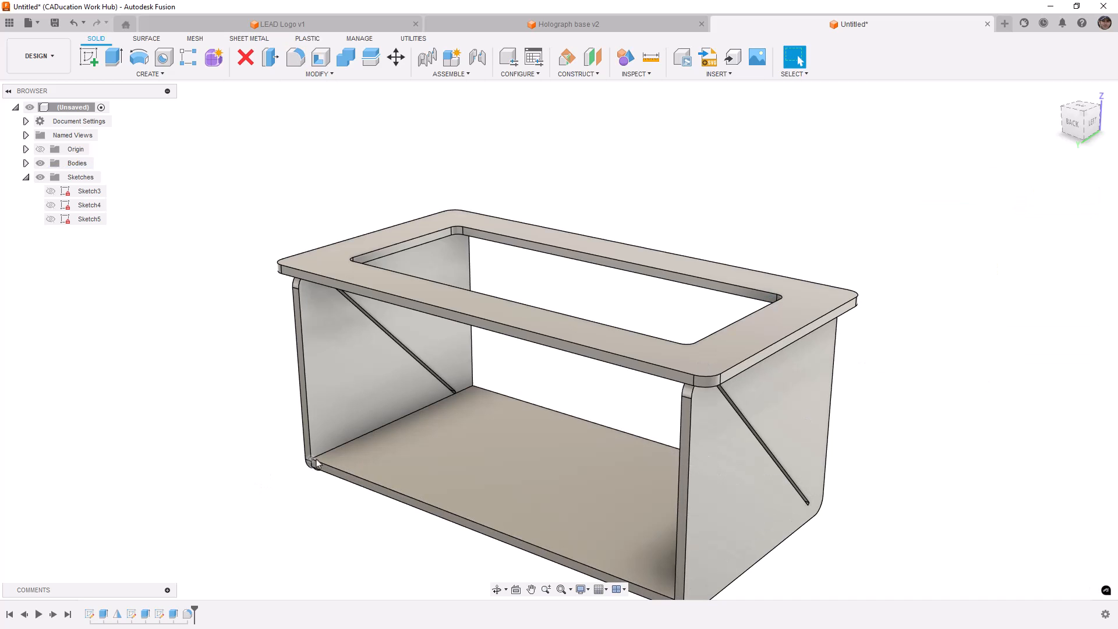
Step: Examine where the bottom plate meets the rounded lower corner of the side panel
shift+middle_drag(494, 517, 502, 478)
middle_drag(544, 489, 528, 469)
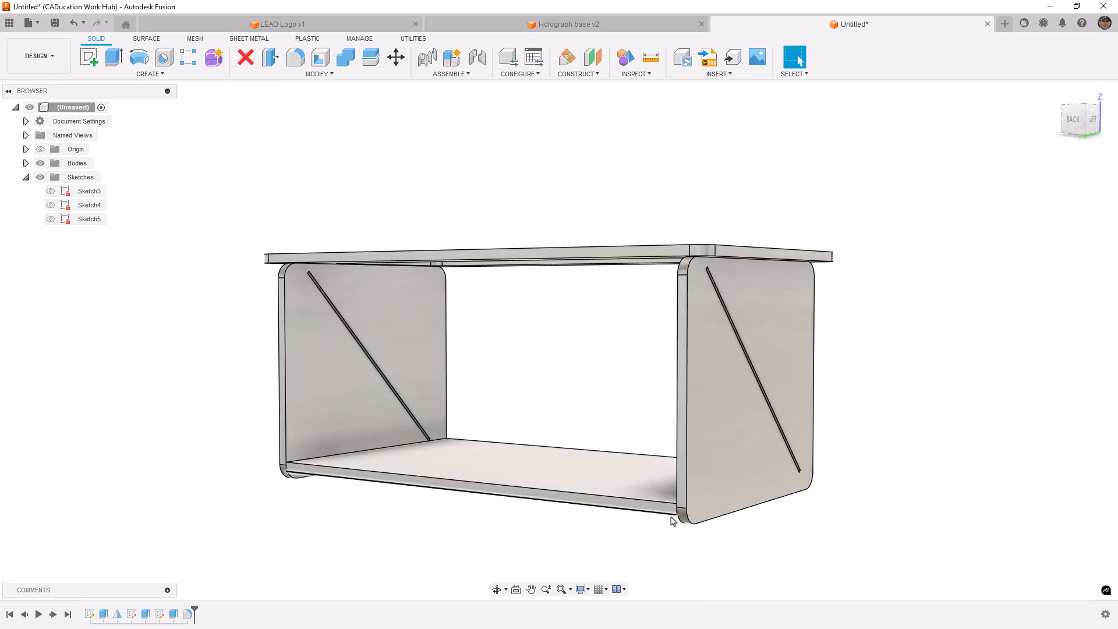
shift+middle_drag(679, 526, 676, 519)
scroll(680, 510, up, 3)
scroll(681, 509, up, 5)
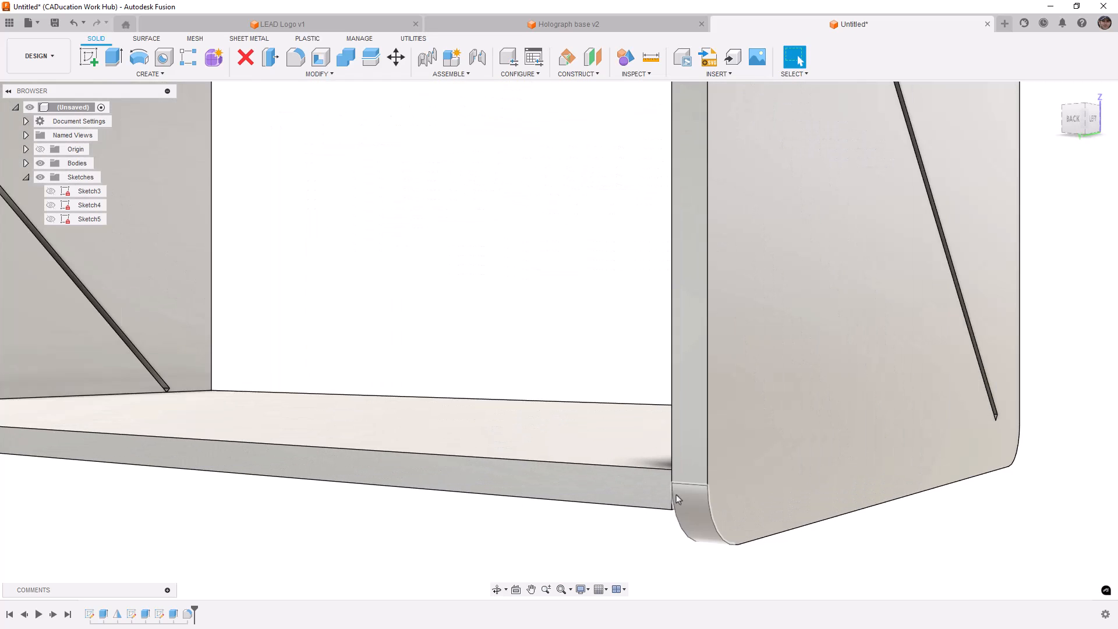
click(675, 517)
mouse_move(676, 516)
shift+middle_down()
mouse_move(663, 515)
mouse_move(669, 531)
shift+middle_up()
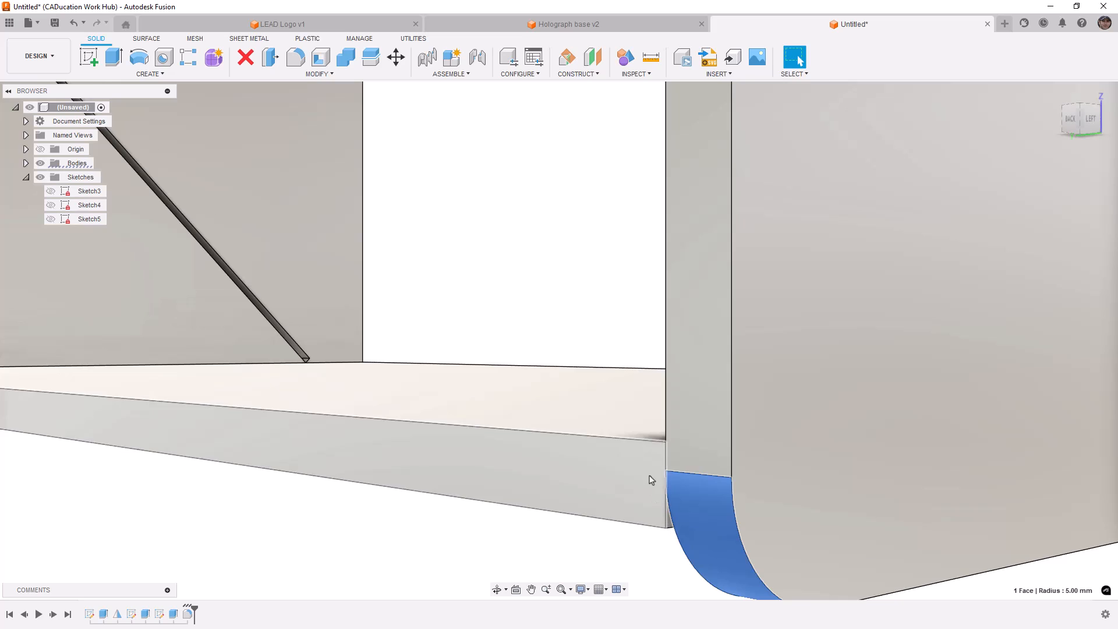
scroll(669, 530, down, 10)
shift+middle_drag(655, 481, 659, 488)
click(744, 550)
scroll(735, 375, up, 1)
scroll(721, 365, up, 1)
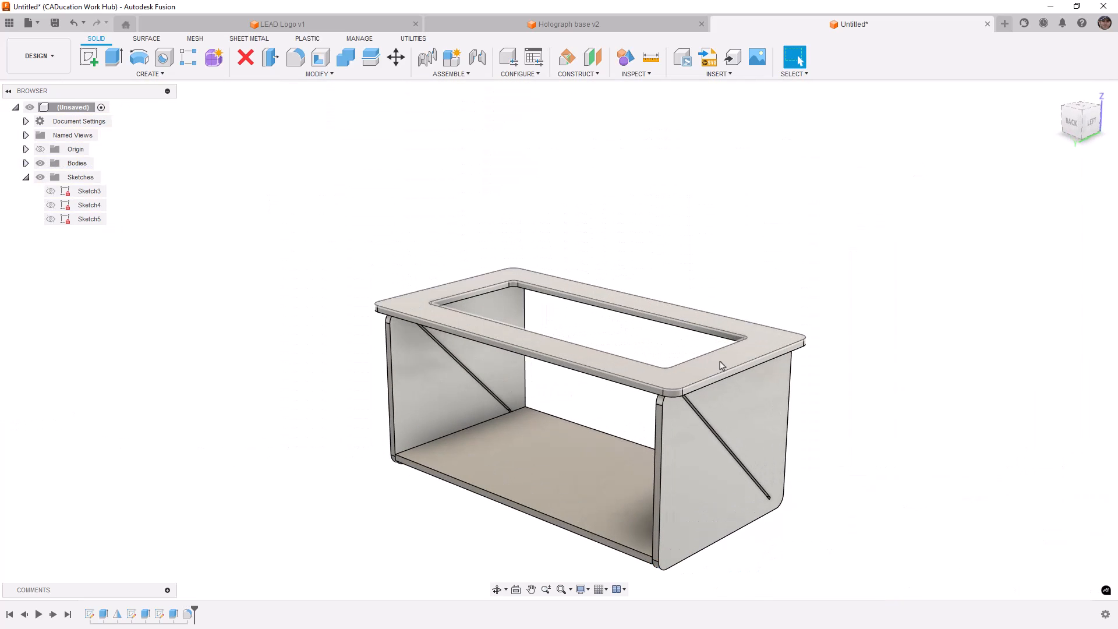
Step: Create a sketch on the top frame's upper face and offset its outer outline 3 mm inward
click(721, 366)
right_click(721, 366)
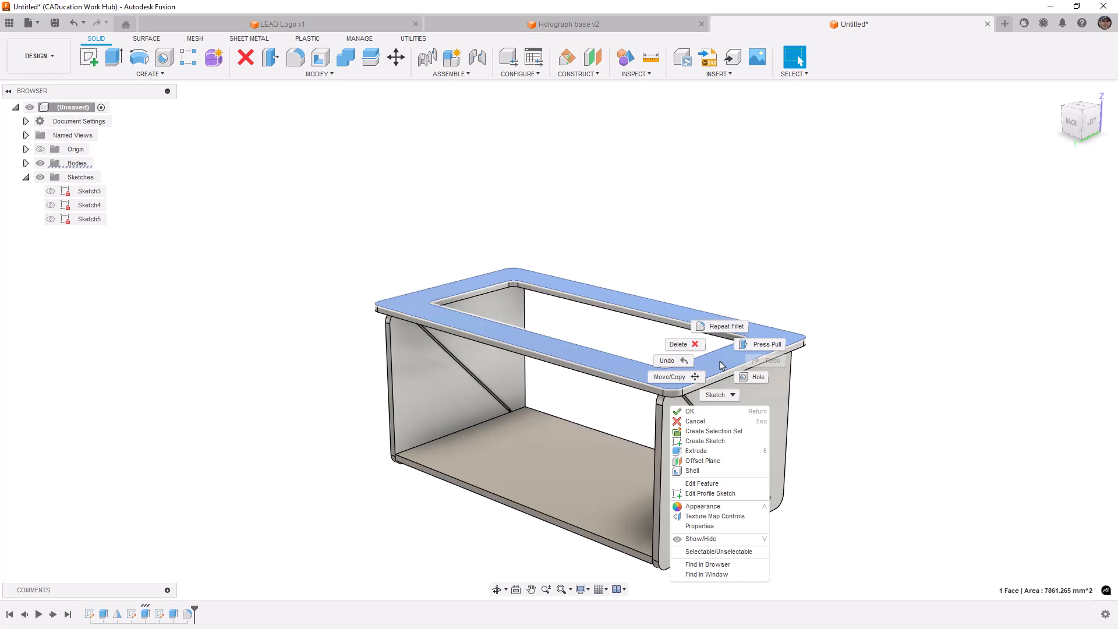
click(706, 441)
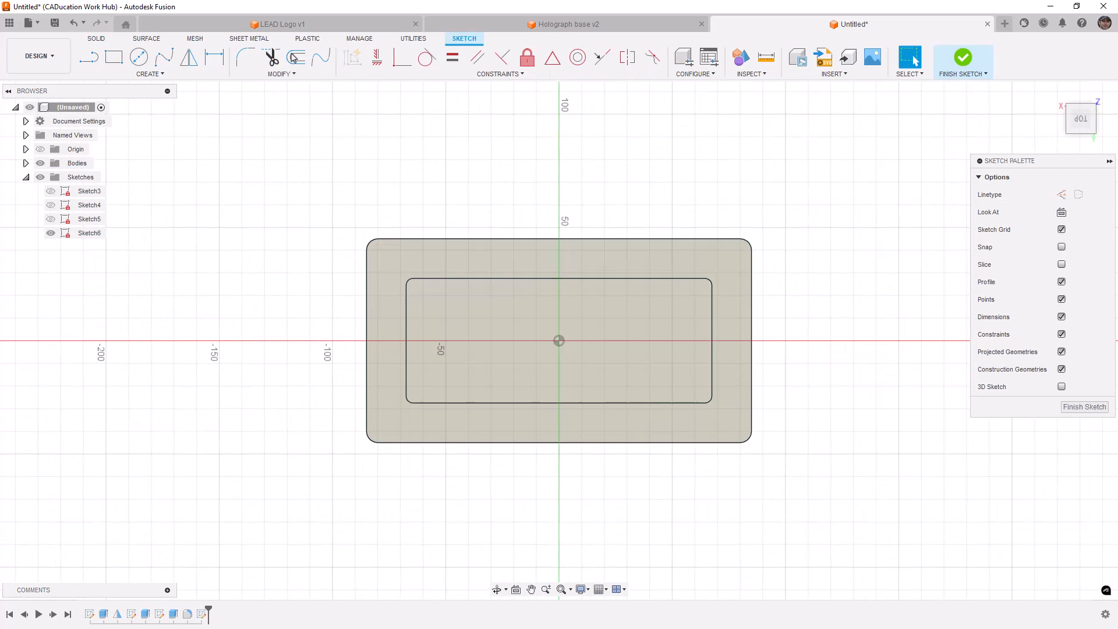
click(293, 56)
click(389, 240)
drag(388, 235, 388, 243)
text(-3)
key(Return)
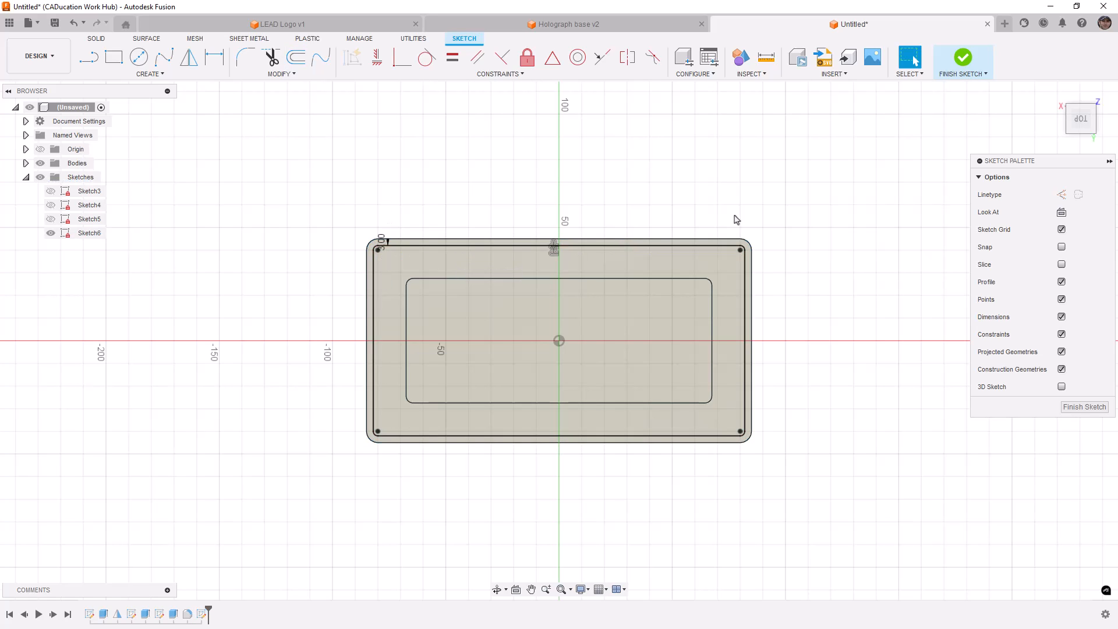
Step: Finish the sketch and extrude the outer ring on the top frame 10 mm upward, joined to the frame, as a raised rim
click(964, 56)
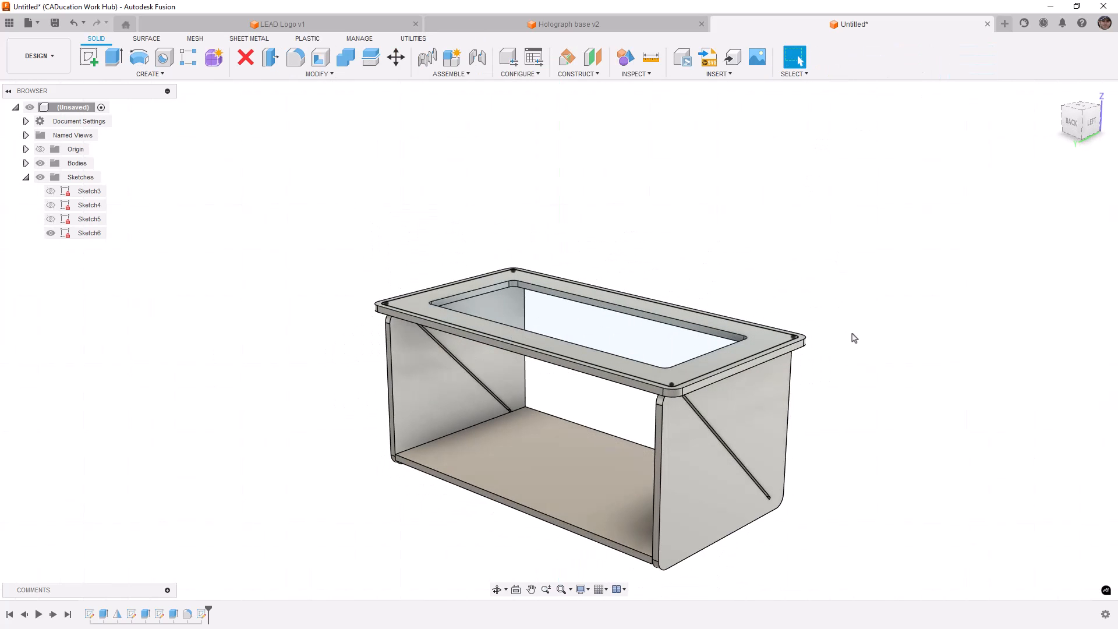
key(e)
scroll(804, 343, up, 5)
click(803, 342)
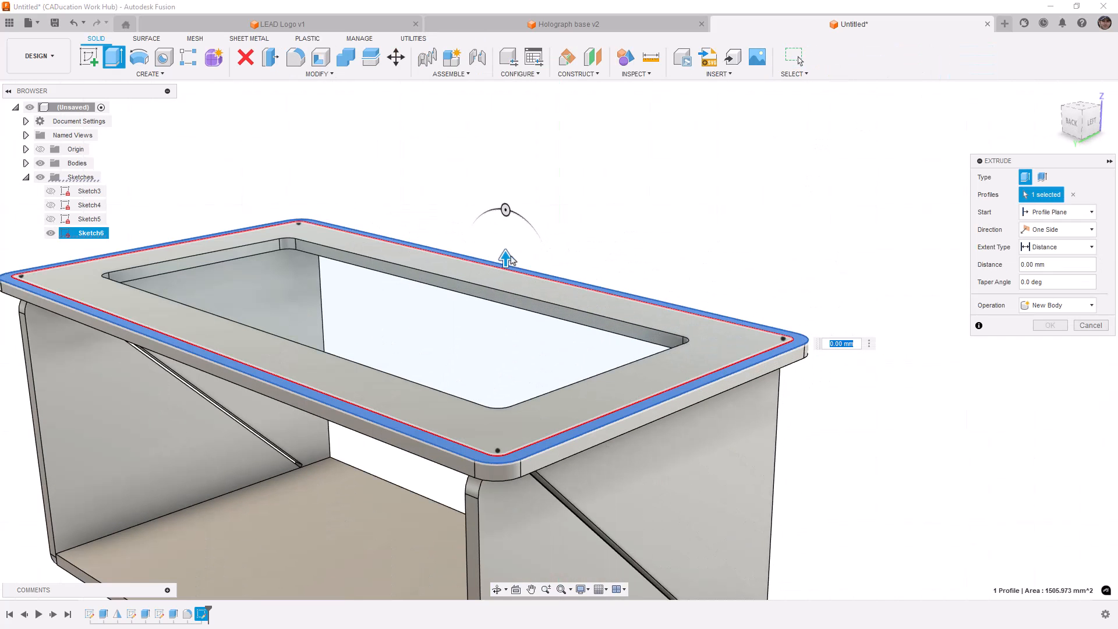
drag(510, 230, 507, 219)
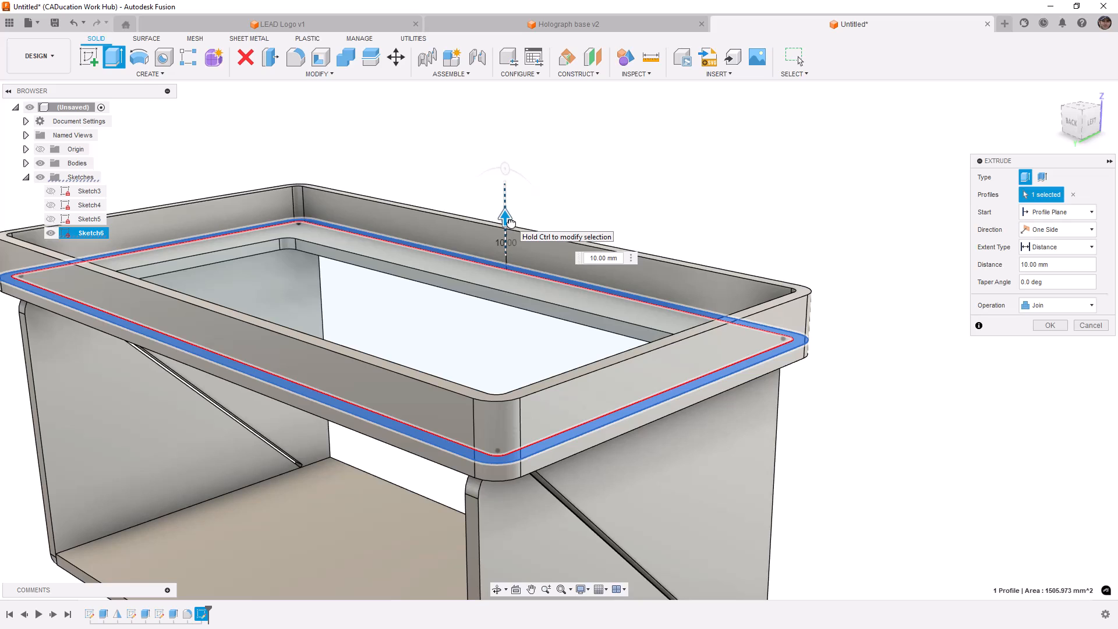
click(1050, 325)
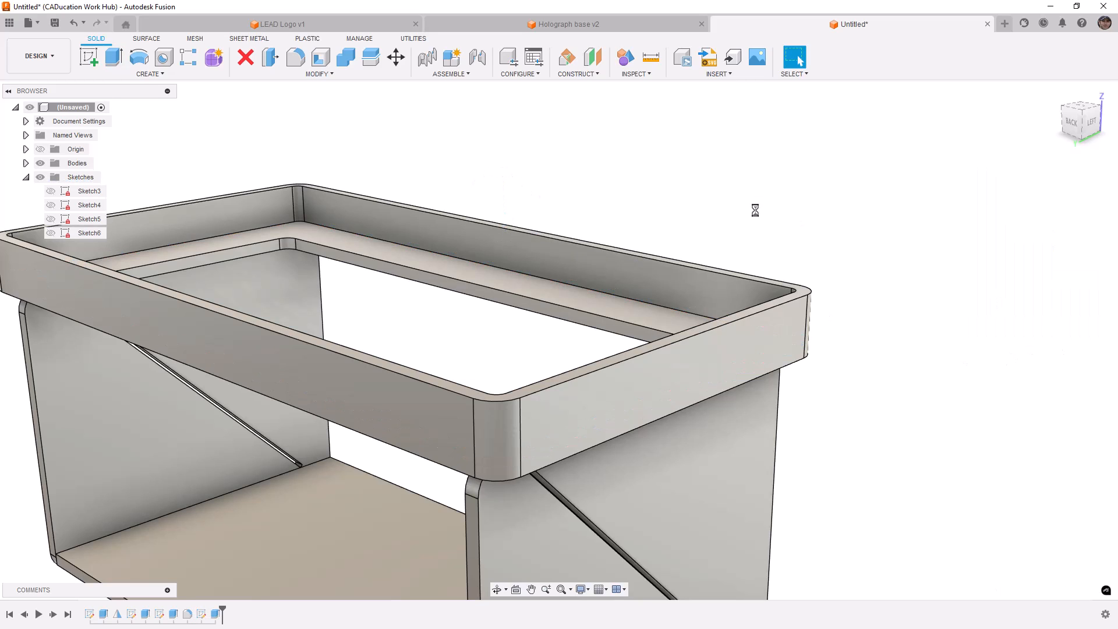
Step: List the bodies and hide the left side panel, Body2, to expose the end face of the bottom plate
scroll(743, 200, down, 3)
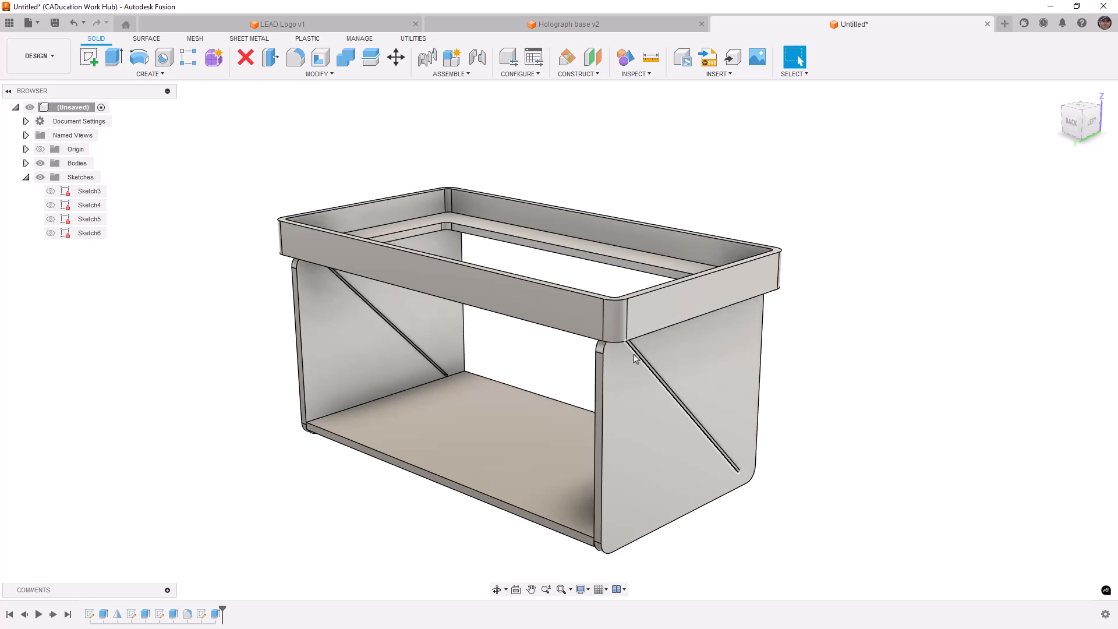
mouse_move(732, 295)
shift+middle_down()
mouse_move(739, 324)
mouse_move(734, 257)
mouse_move(734, 283)
shift+middle_up()
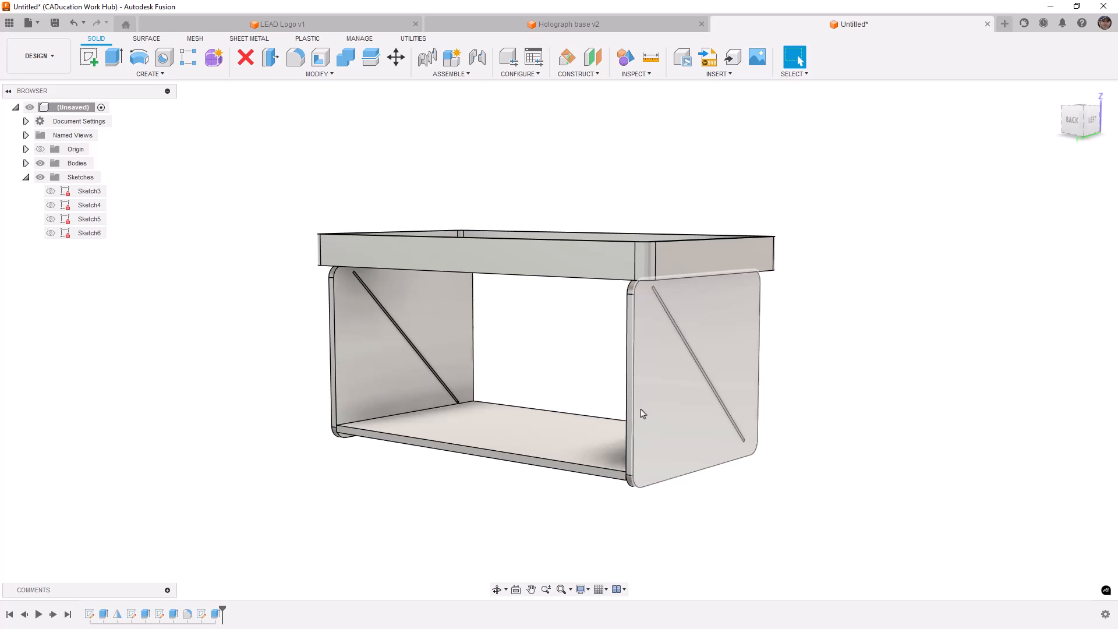
click(25, 177)
click(26, 163)
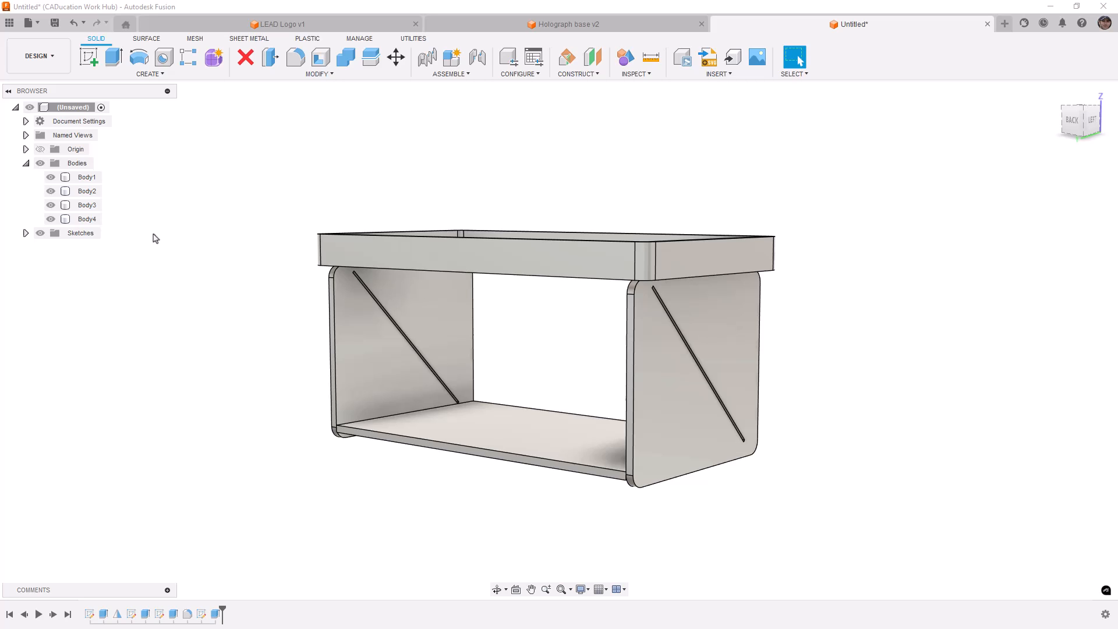
click(679, 381)
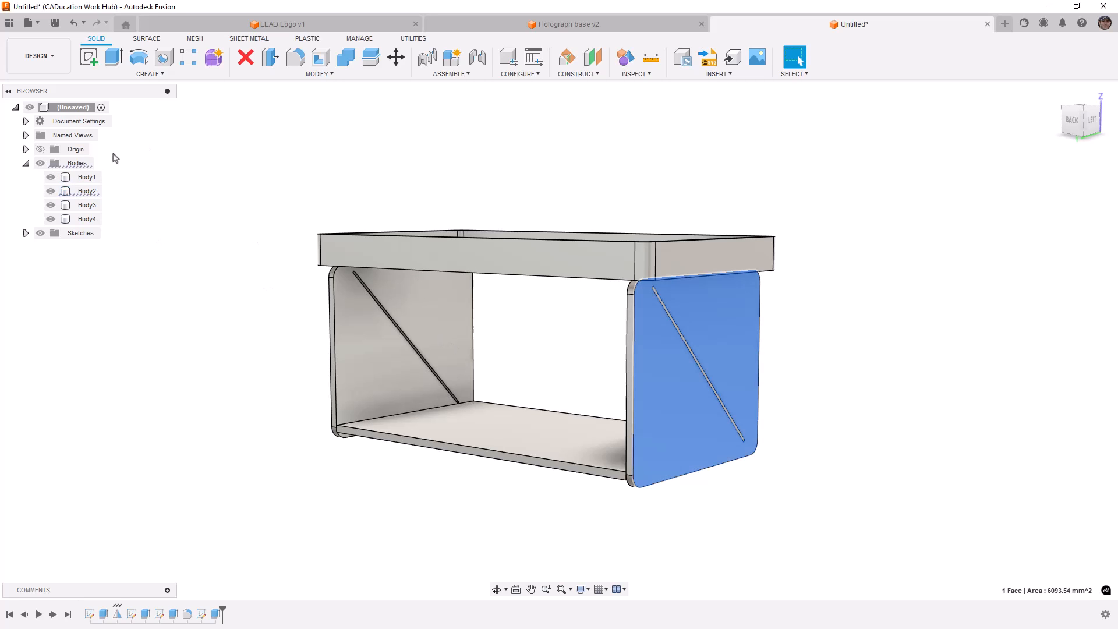
click(641, 561)
shift+middle_drag(701, 495, 679, 487)
scroll(660, 464, up, 2)
Step: Create a sketch on the bottom plate's exposed end face and draw a centrally placed rectangle across its full 3 mm thickness
click(660, 462)
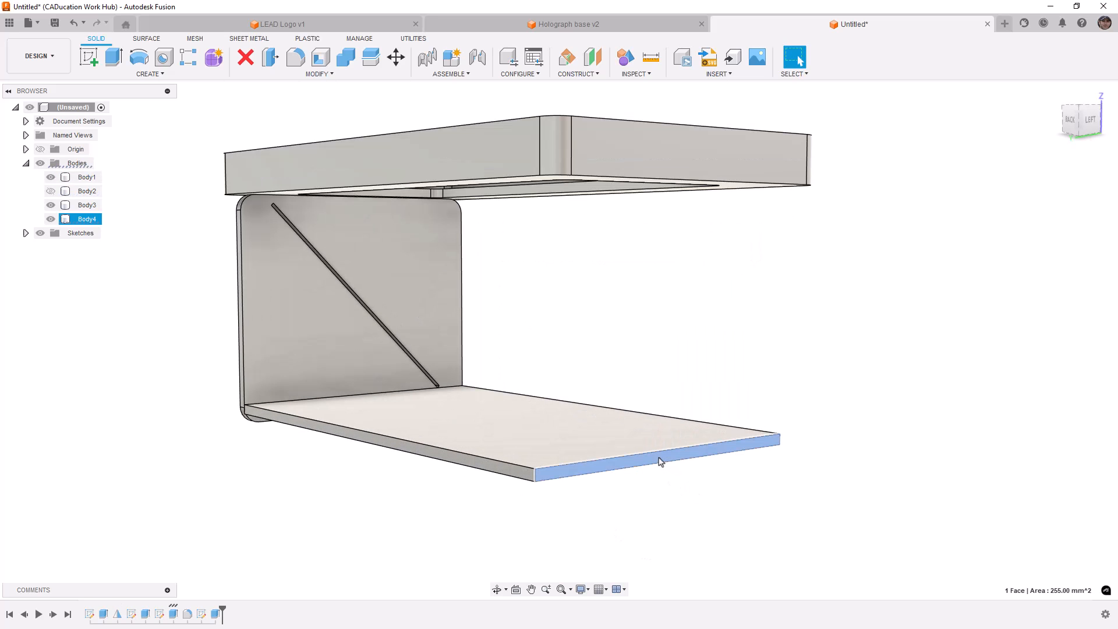
right_click(659, 460)
click(643, 258)
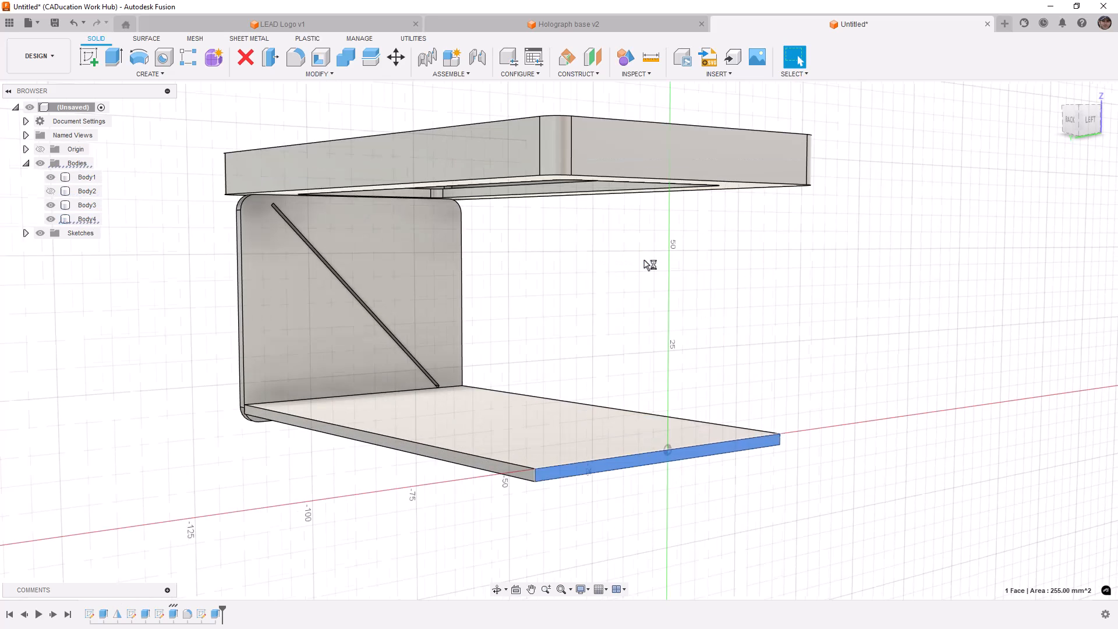
click(114, 57)
click(488, 358)
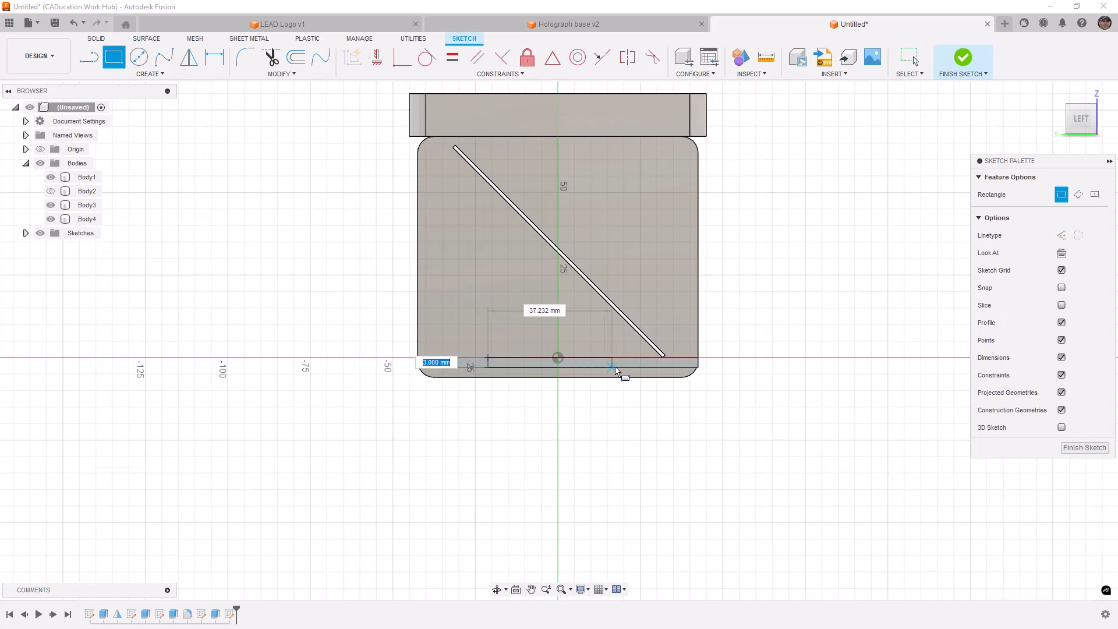
click(636, 368)
scroll(635, 370, up, 2)
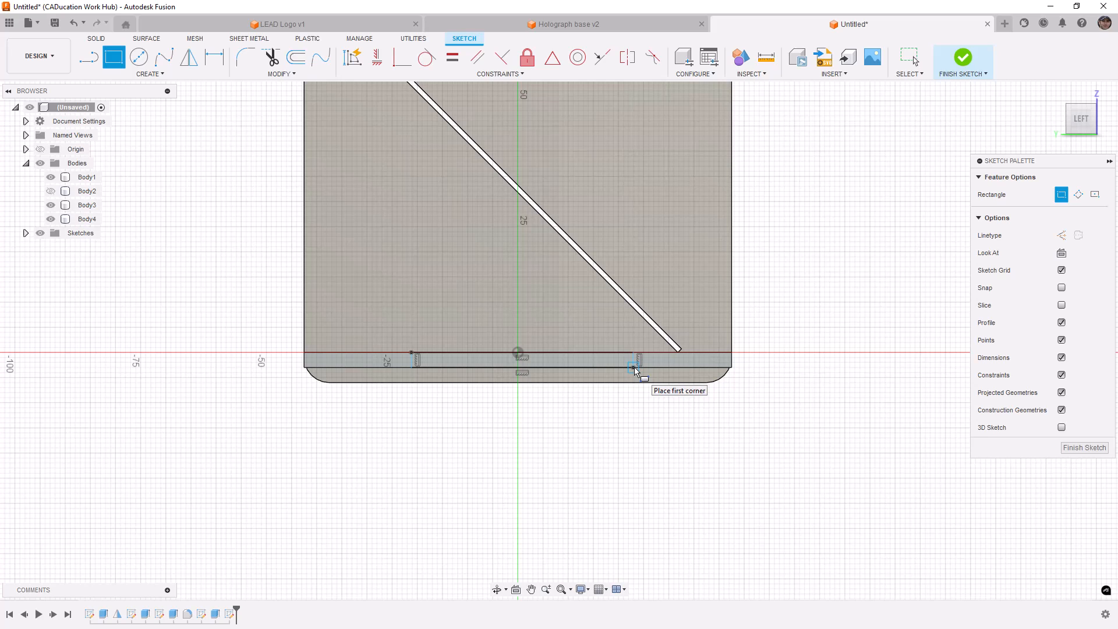
Step: Dimension the rectangle's lower left corner 20 mm from the plate's adjacent lower corner
click(215, 56)
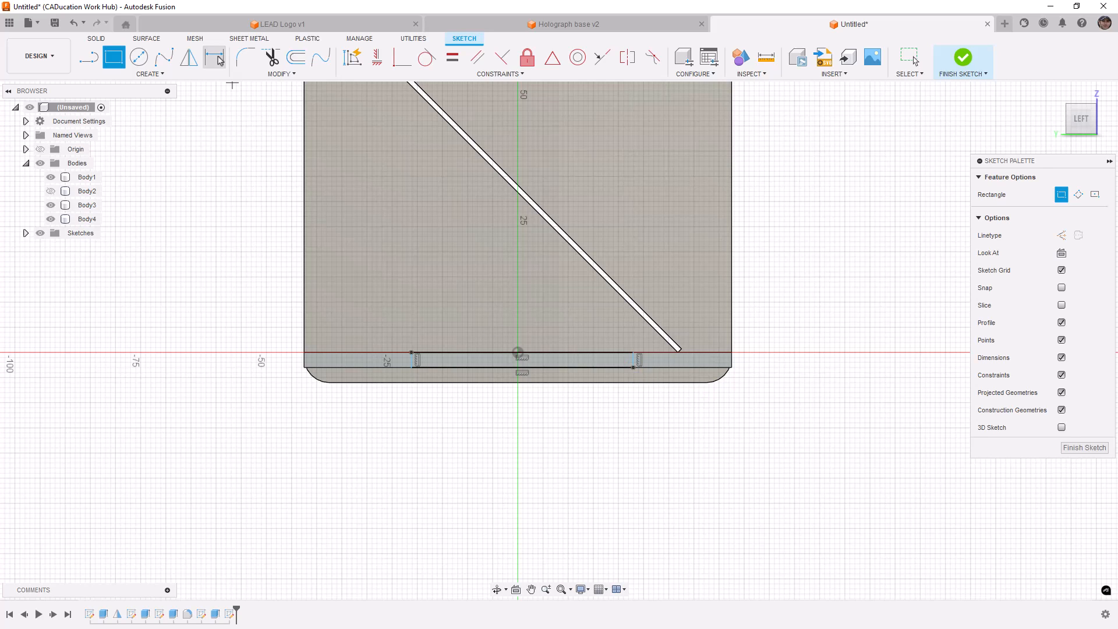
click(412, 368)
click(304, 368)
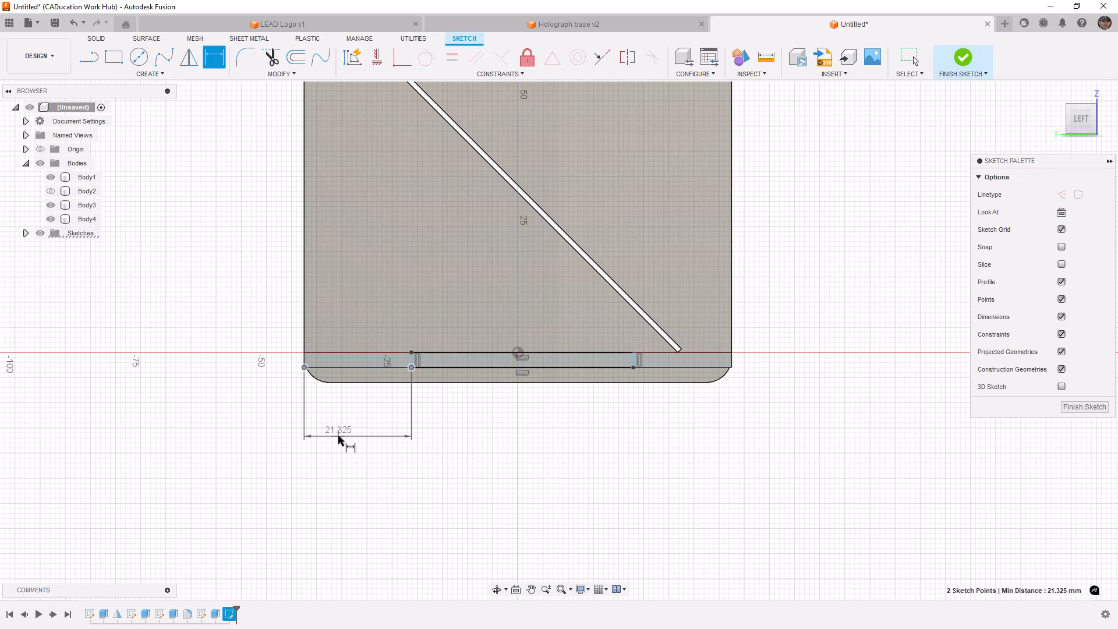
click(338, 439)
text(20)
key(Return)
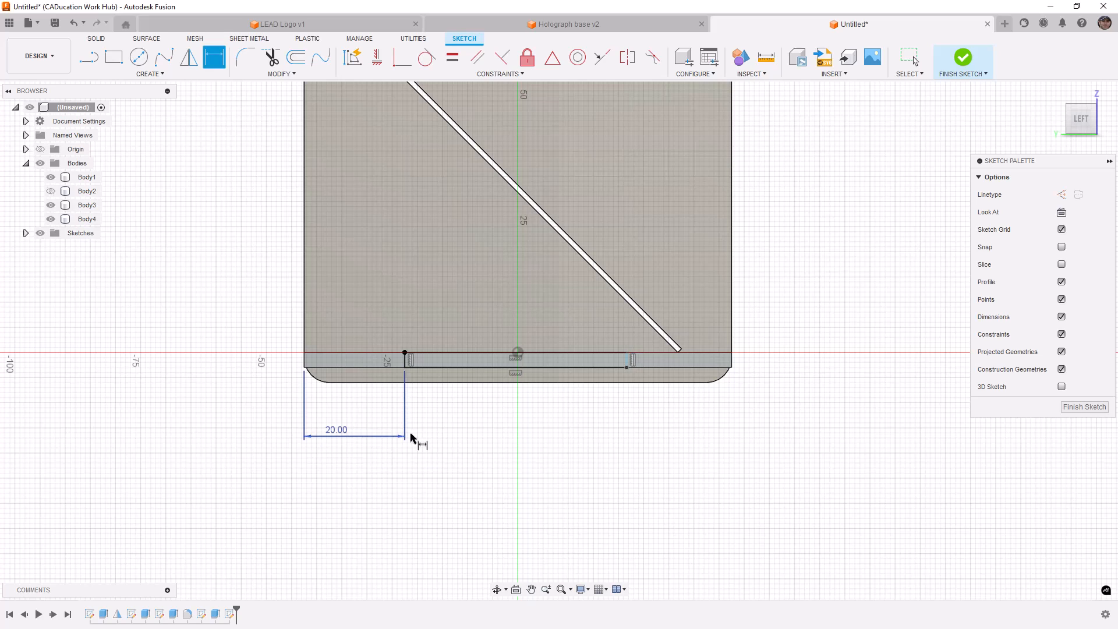
Step: Dimension the rectangle's other end from the plate's opposite corner, linked to the existing 20 mm dimension, and finish the sketch
click(627, 367)
click(732, 369)
click(696, 421)
click(343, 431)
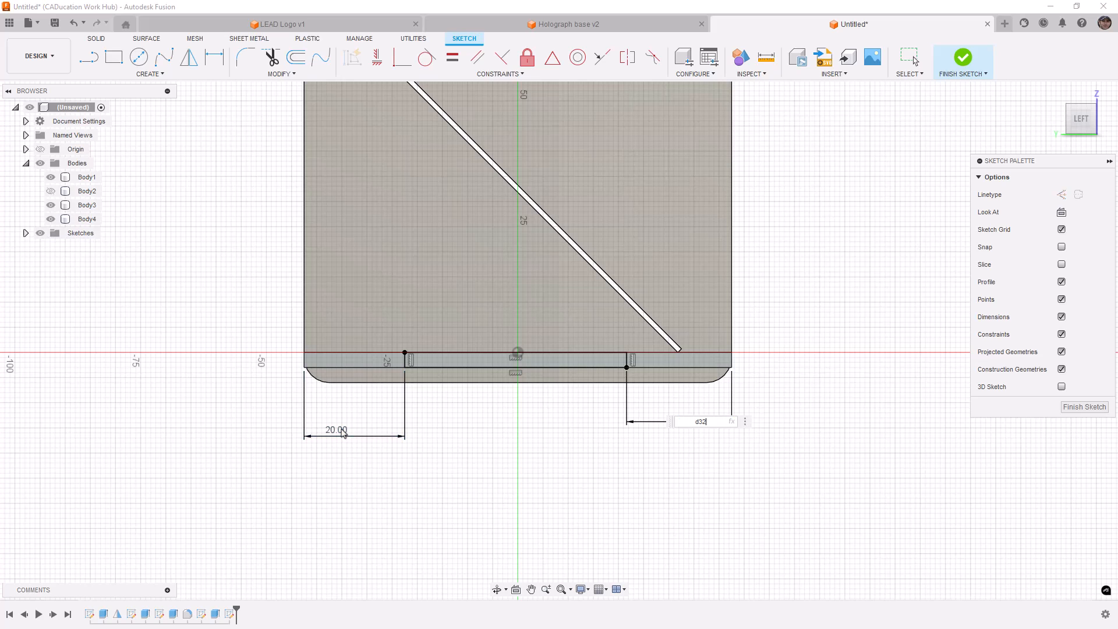
key(Return)
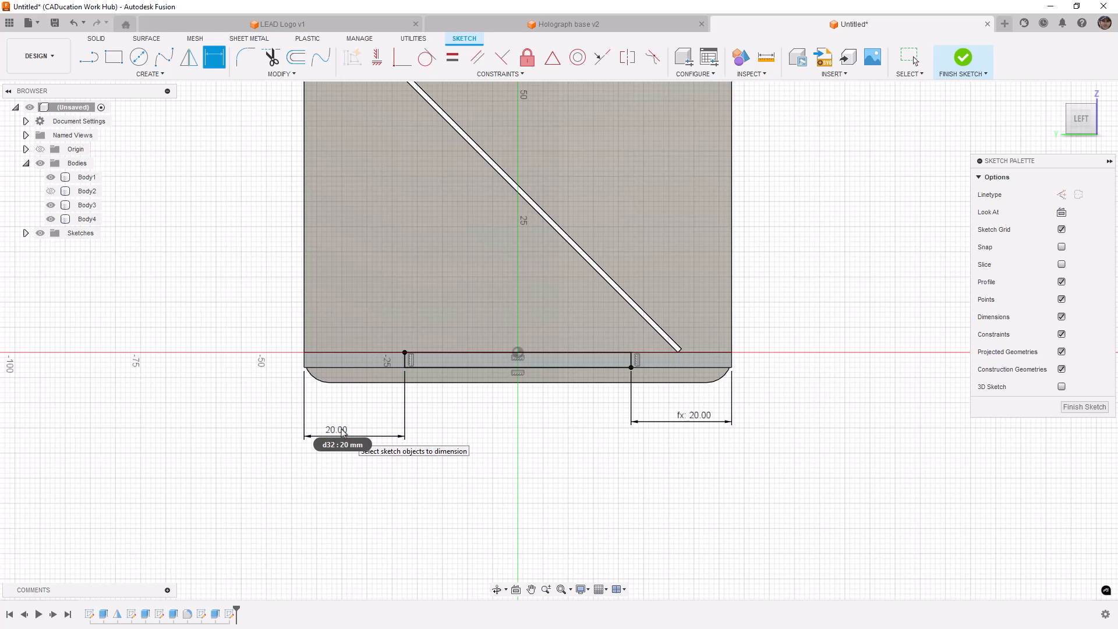
click(962, 58)
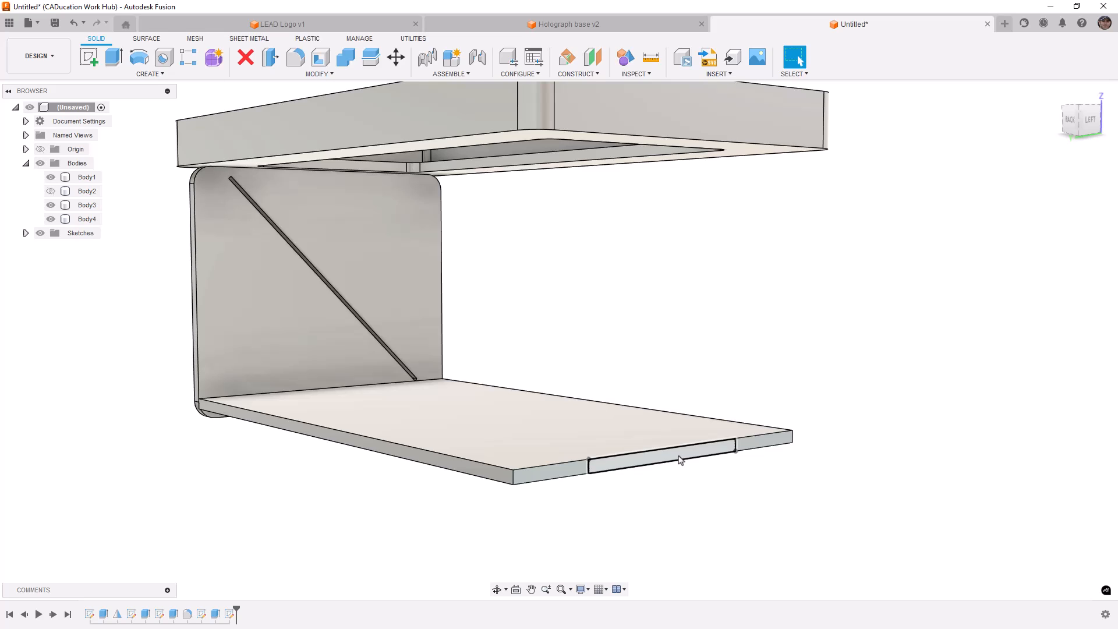
Step: Extrude the rectangle 5 mm outward as a tab joined to the bottom plate
click(680, 460)
key(e)
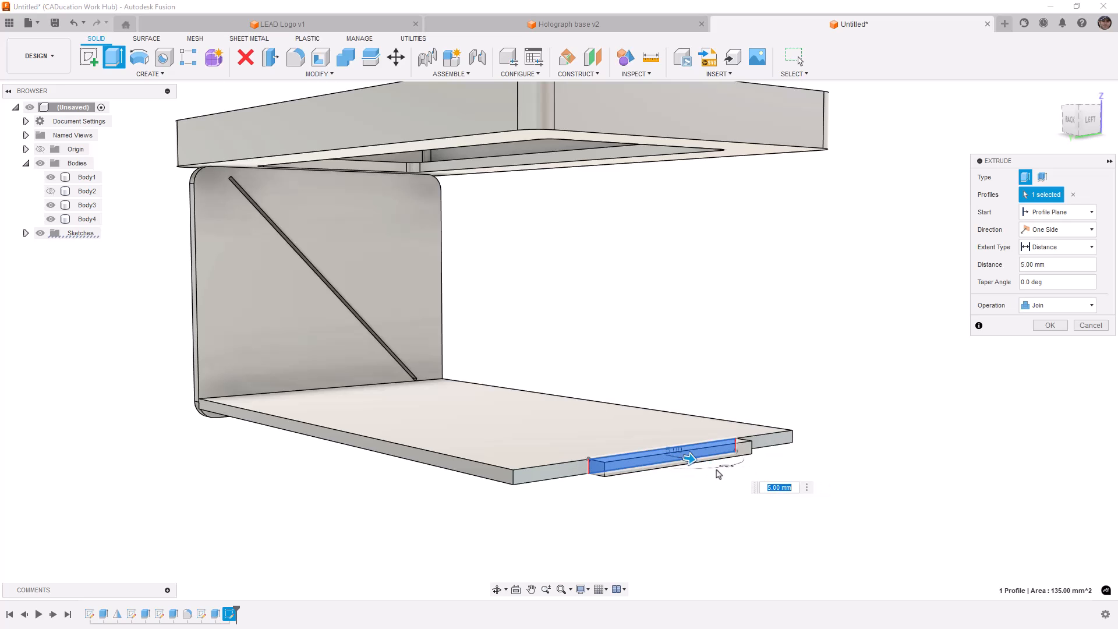
shift+middle_drag(622, 500, 747, 521)
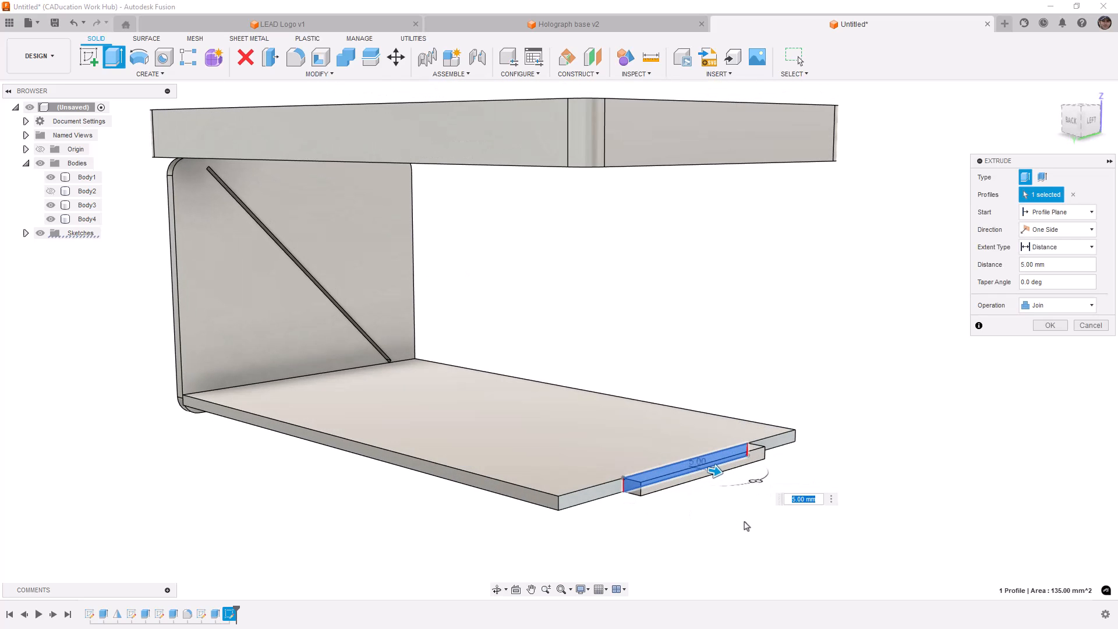
click(1053, 326)
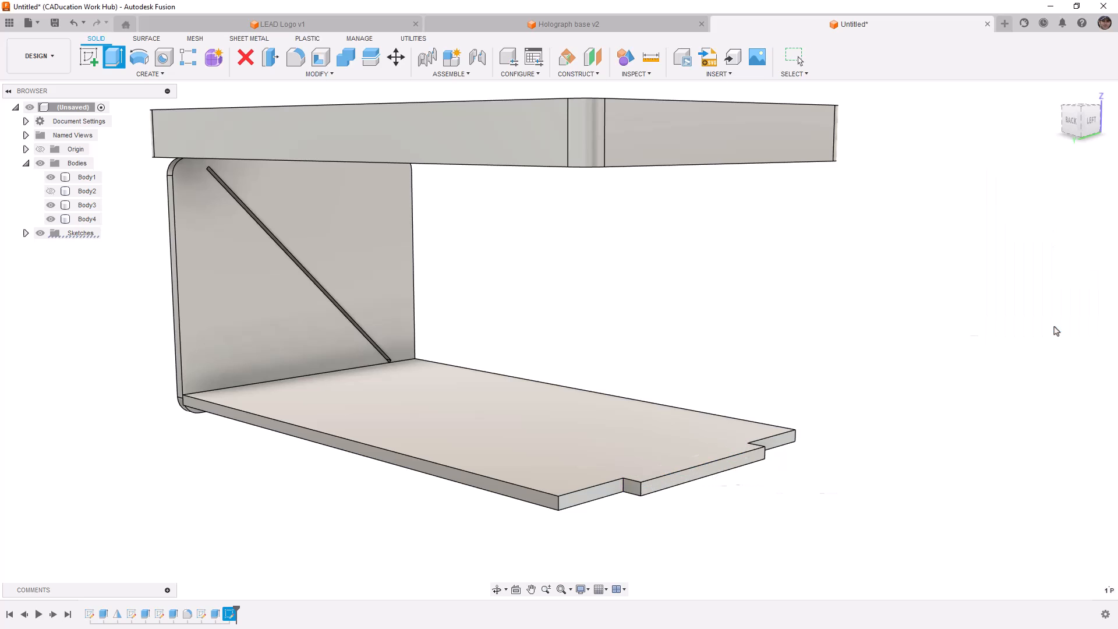
Step: Show the left side panel, Body2, again and hide the opposite side panel, Body1
click(343, 77)
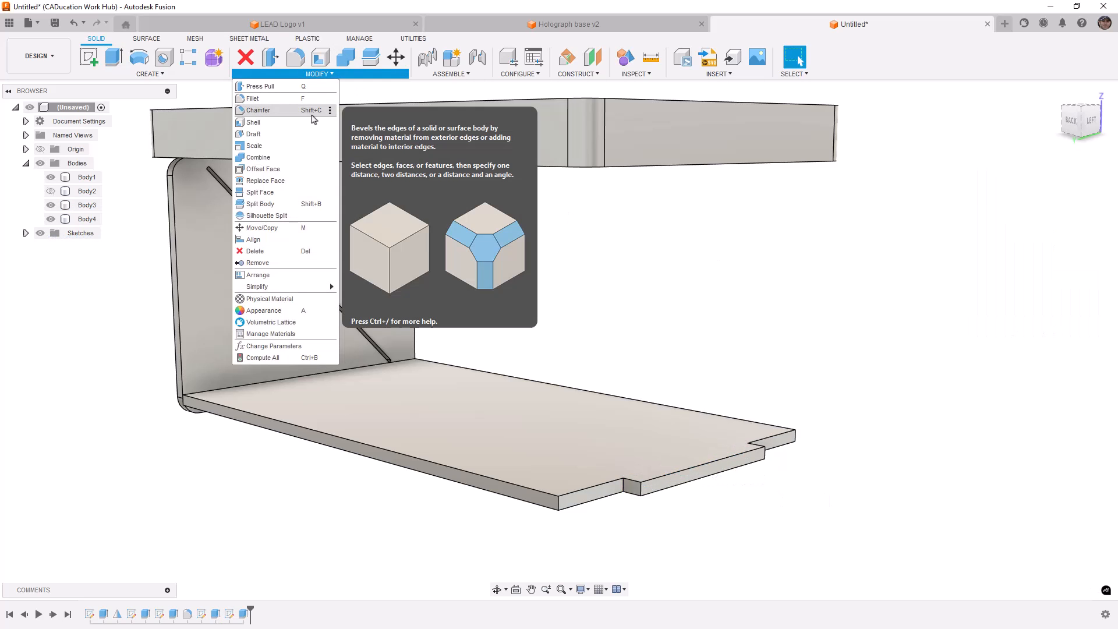
click(509, 257)
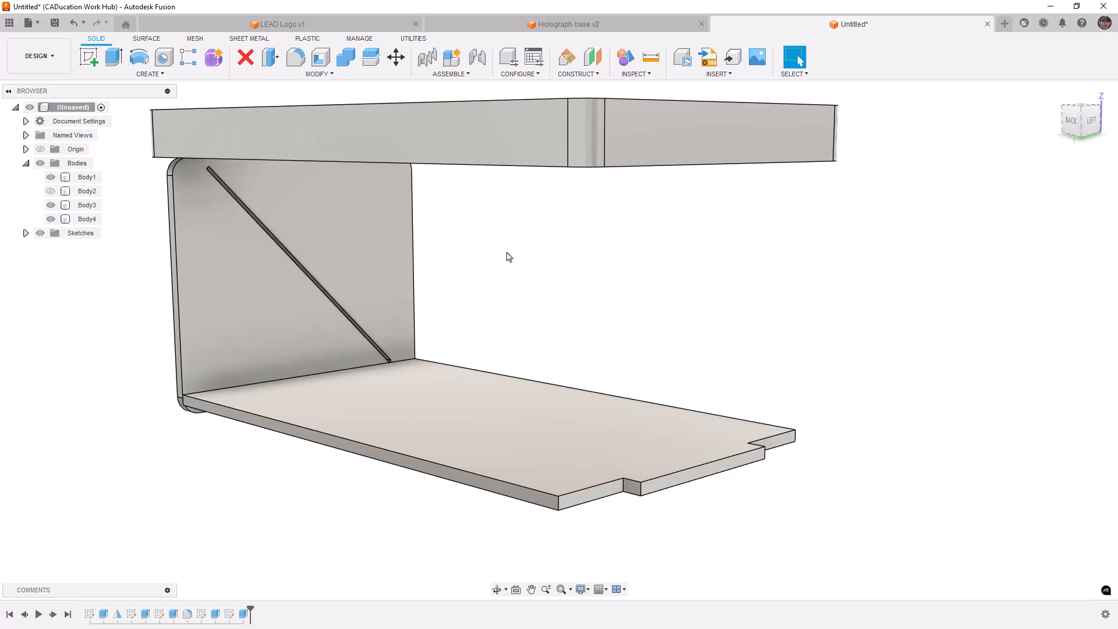
click(51, 191)
click(249, 262)
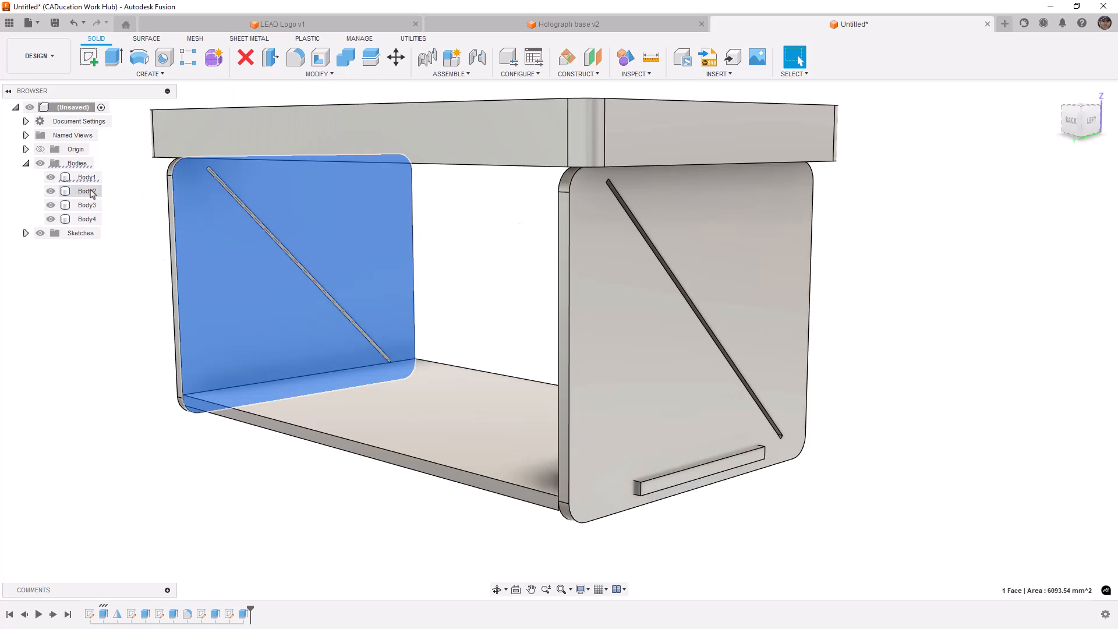
click(51, 178)
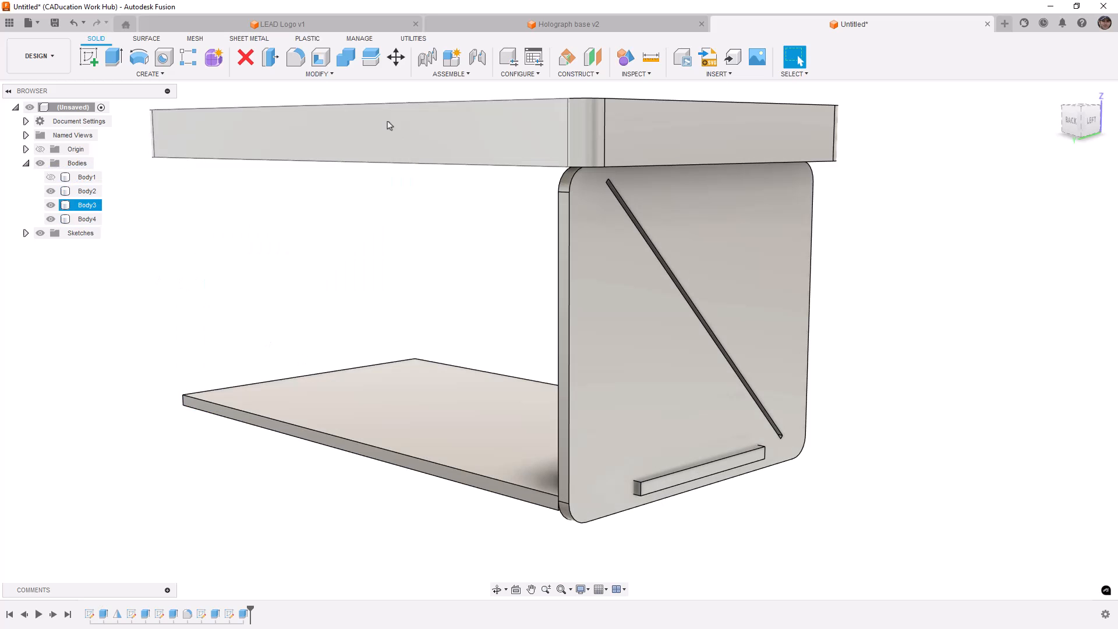
Step: Combine with the Cut operation, using the left side panel as target and the bottom plate as tool body, keeping the tool
click(319, 60)
key(Escape)
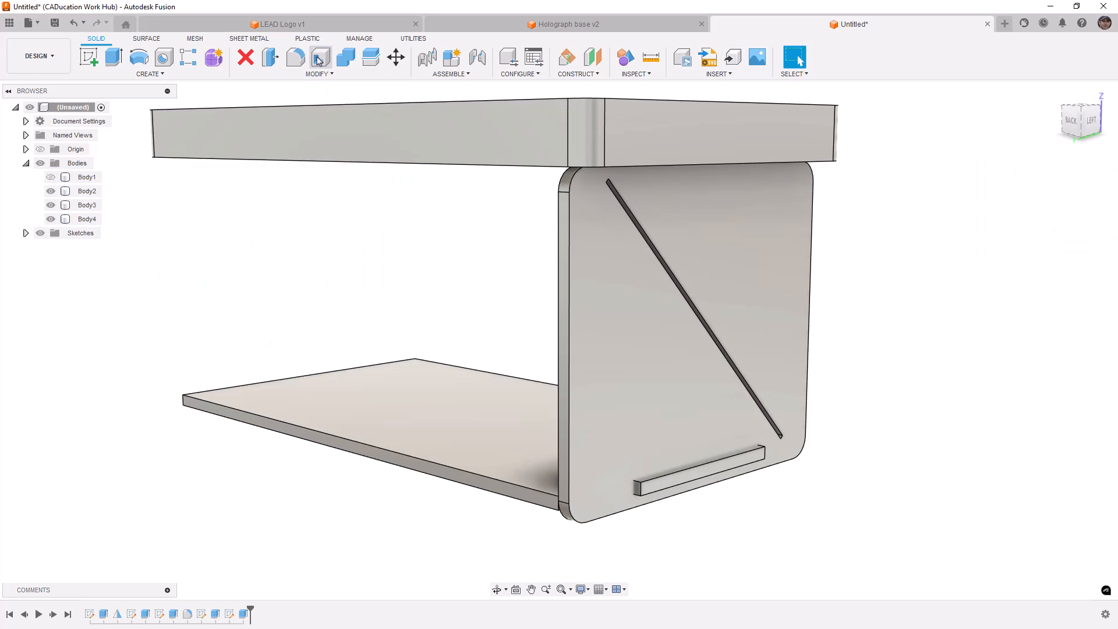
click(353, 68)
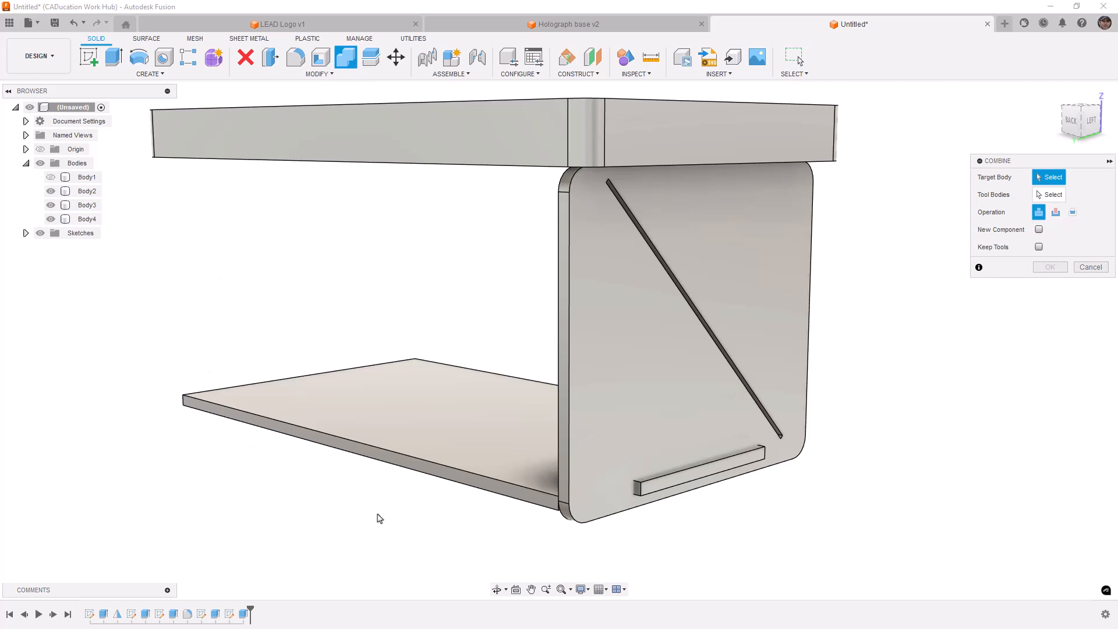
click(630, 395)
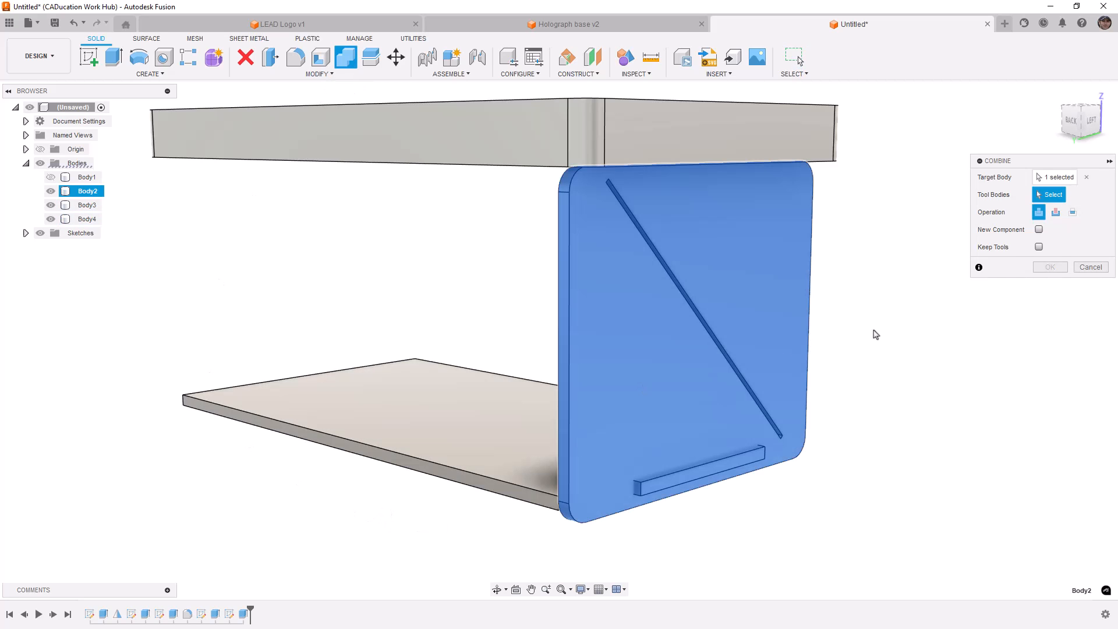
click(1055, 213)
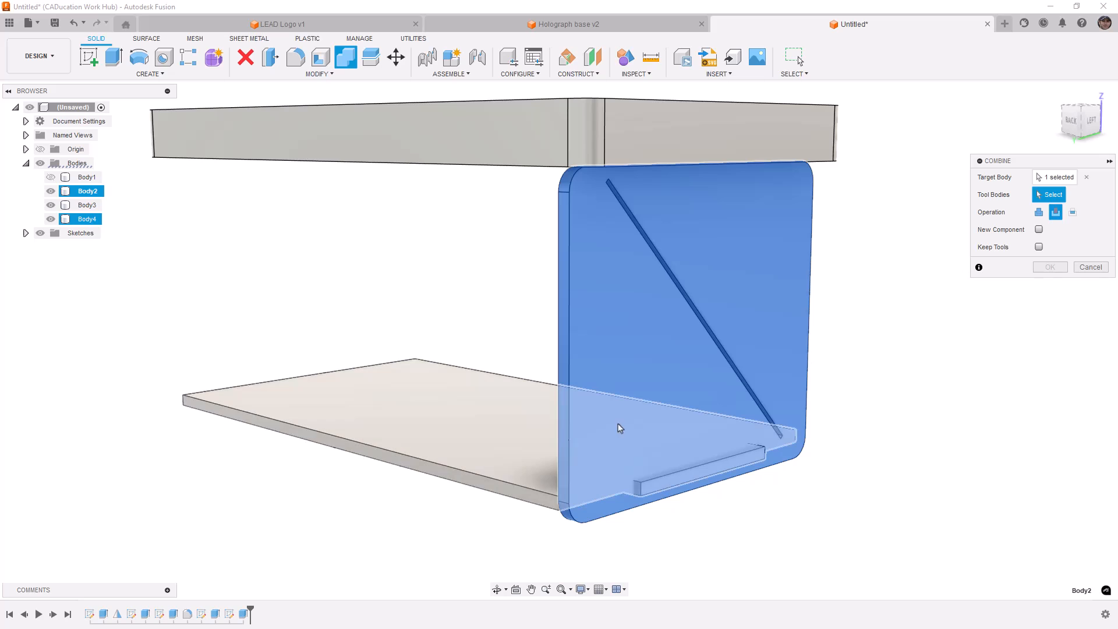
click(452, 441)
click(1040, 247)
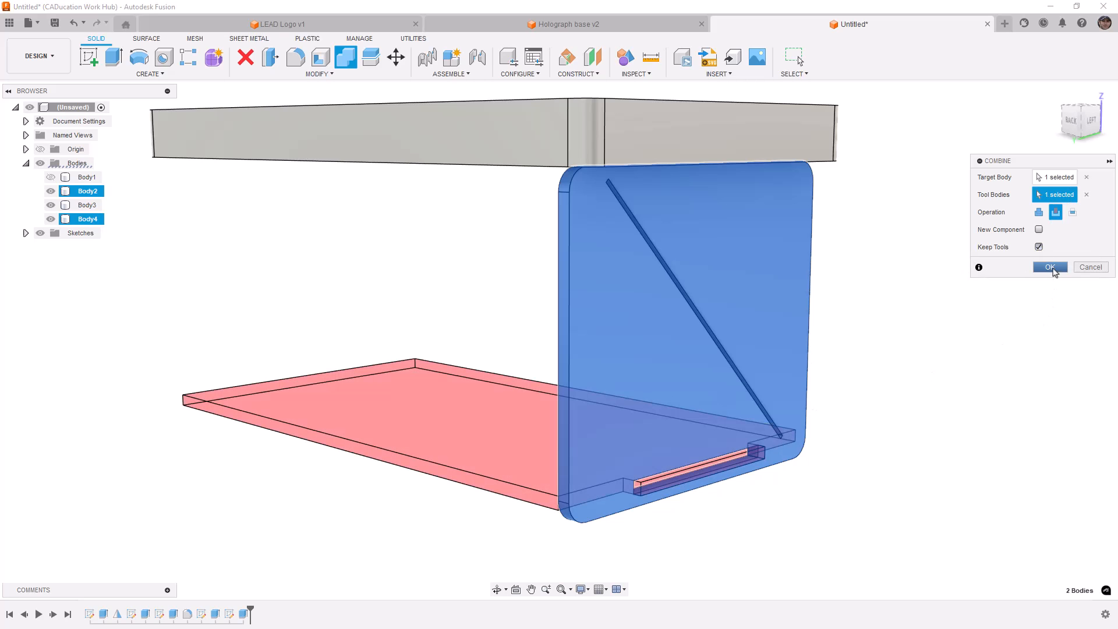
click(1051, 267)
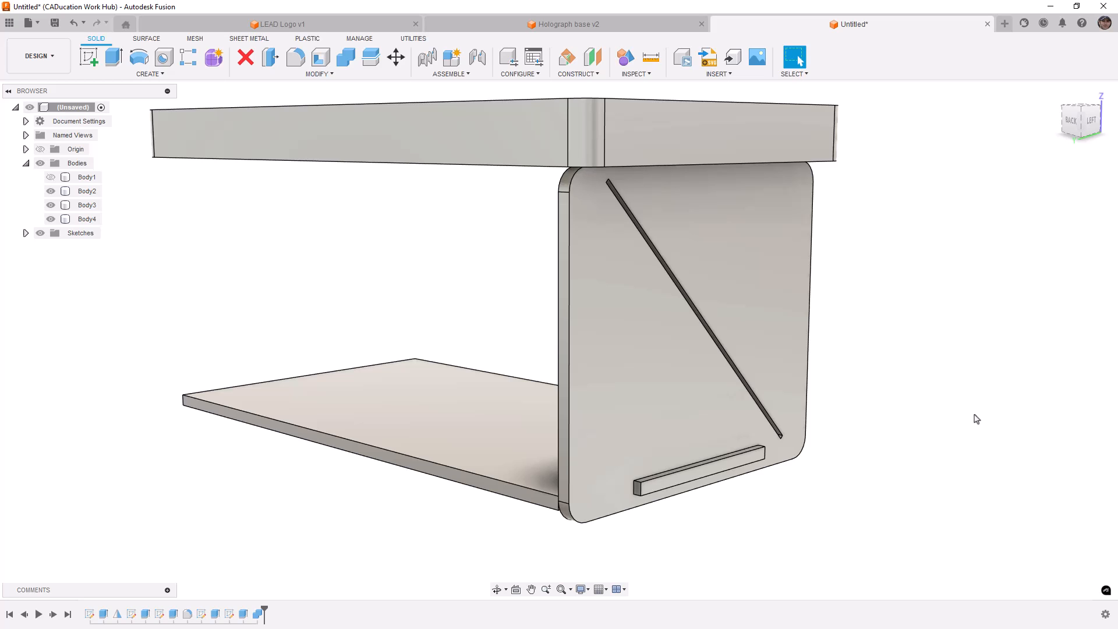
Step: Hide the bottom plate, Body4, and inspect the tab slot cut through the side panel
click(482, 427)
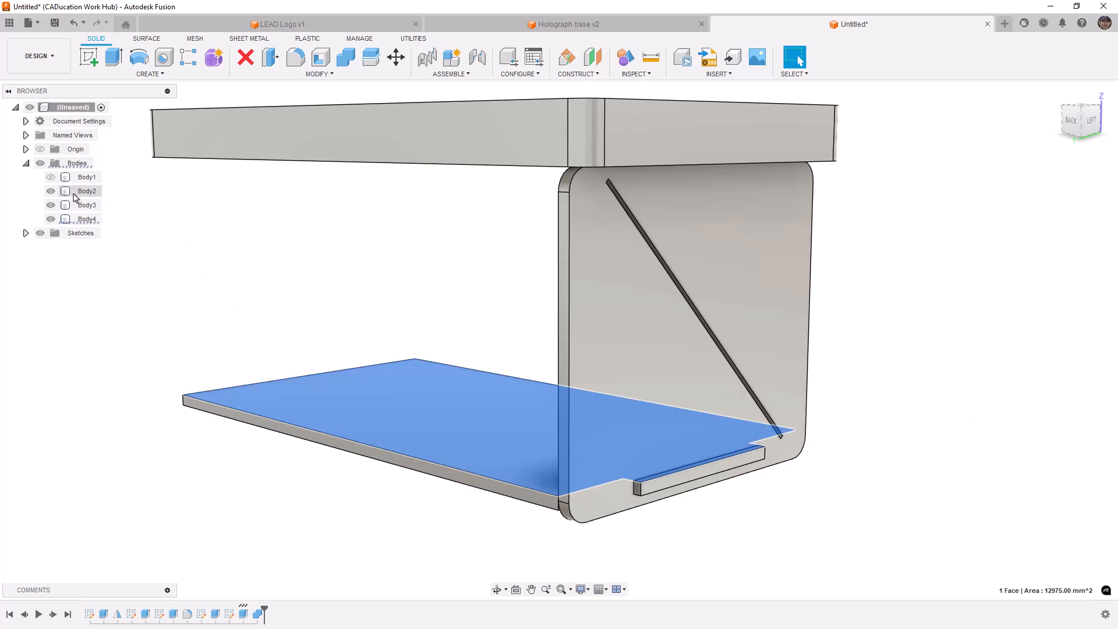
click(52, 219)
mouse_move(759, 460)
shift+middle_down()
mouse_move(752, 439)
mouse_move(761, 450)
shift+middle_up()
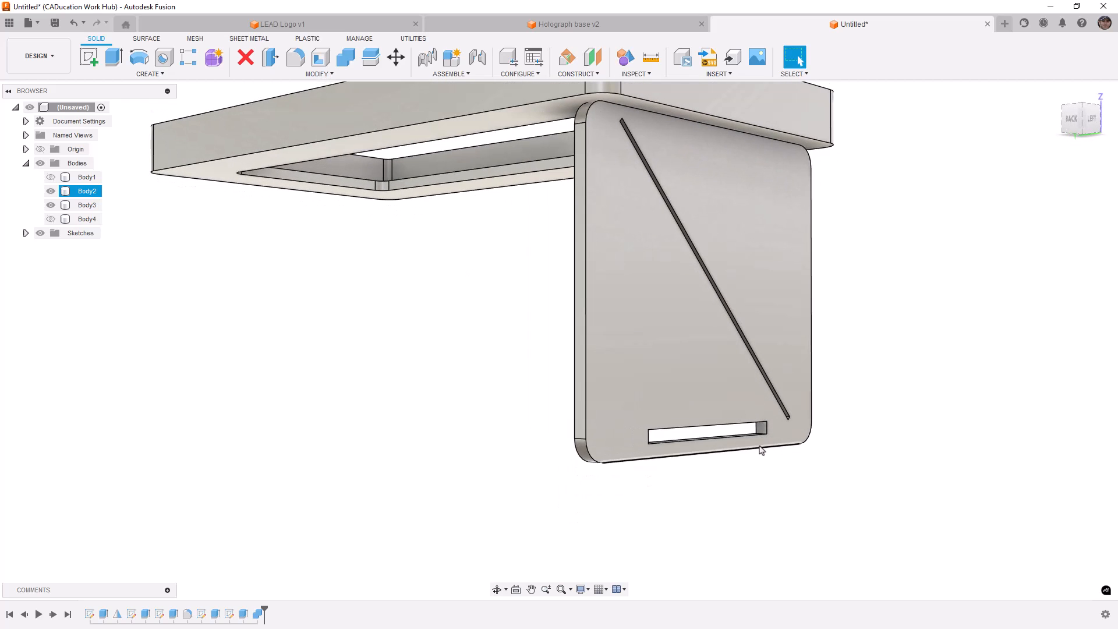
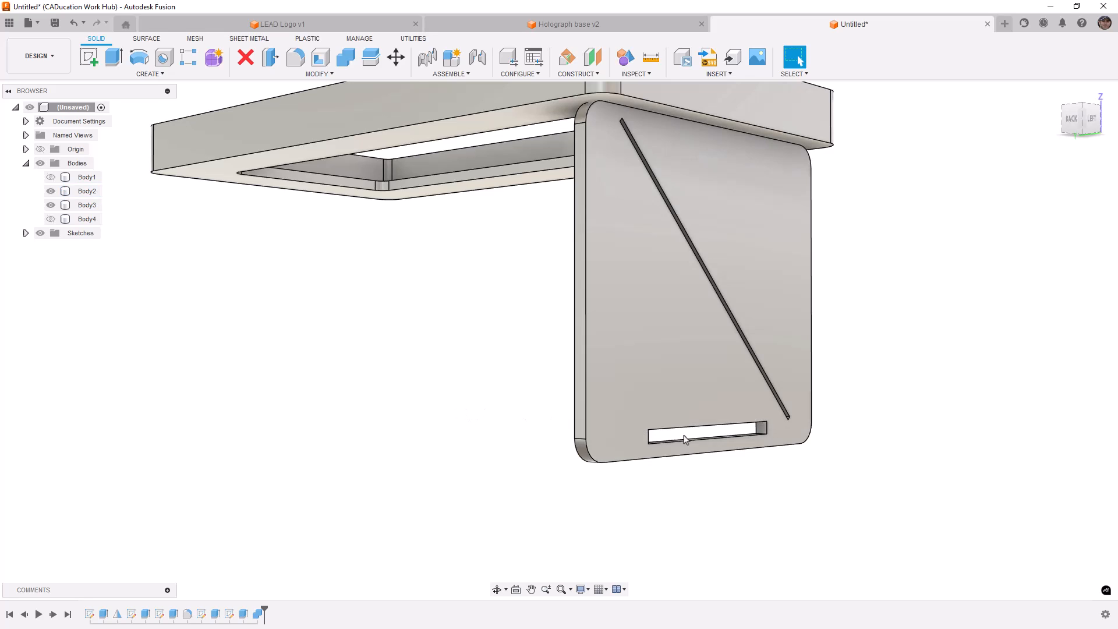
scroll(699, 439, up, 3)
scroll(700, 439, up, 3)
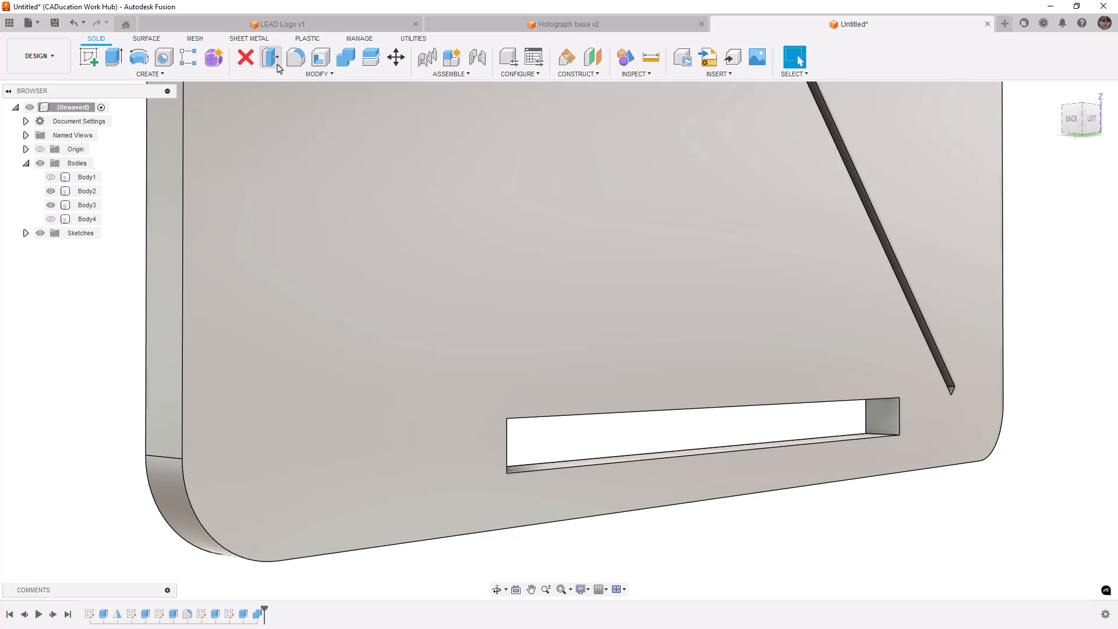
Step: Offset the tab slot's upper long face and one end face by -0.2 mm, using the New Offset type
click(270, 58)
shift+middle_drag(634, 324, 552, 293)
click(523, 450)
click(508, 477)
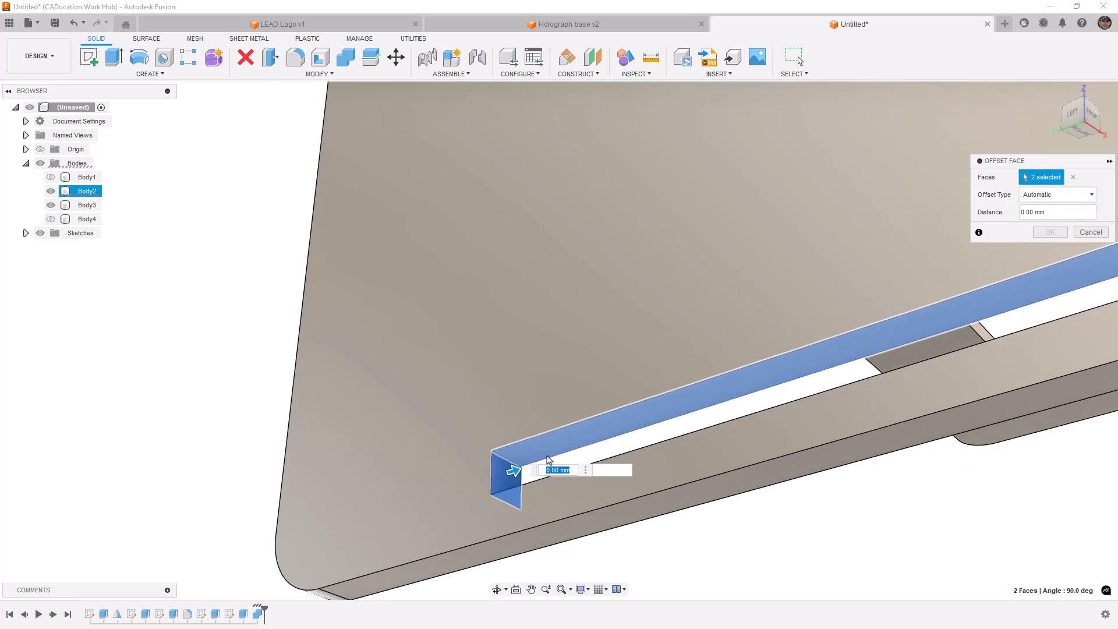
text(-.2)
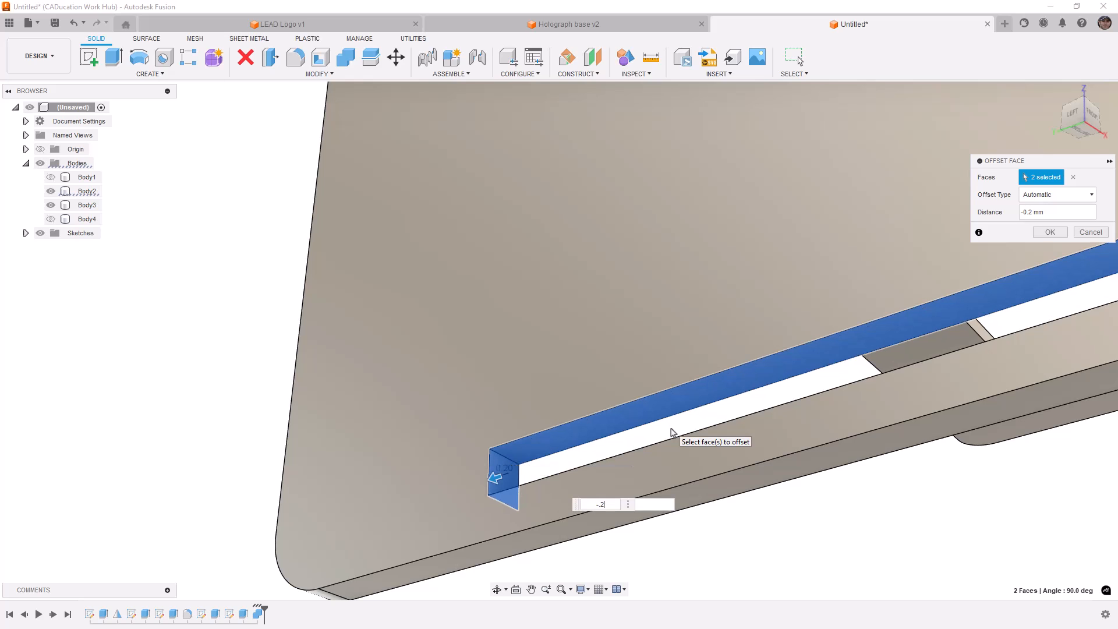
click(1066, 194)
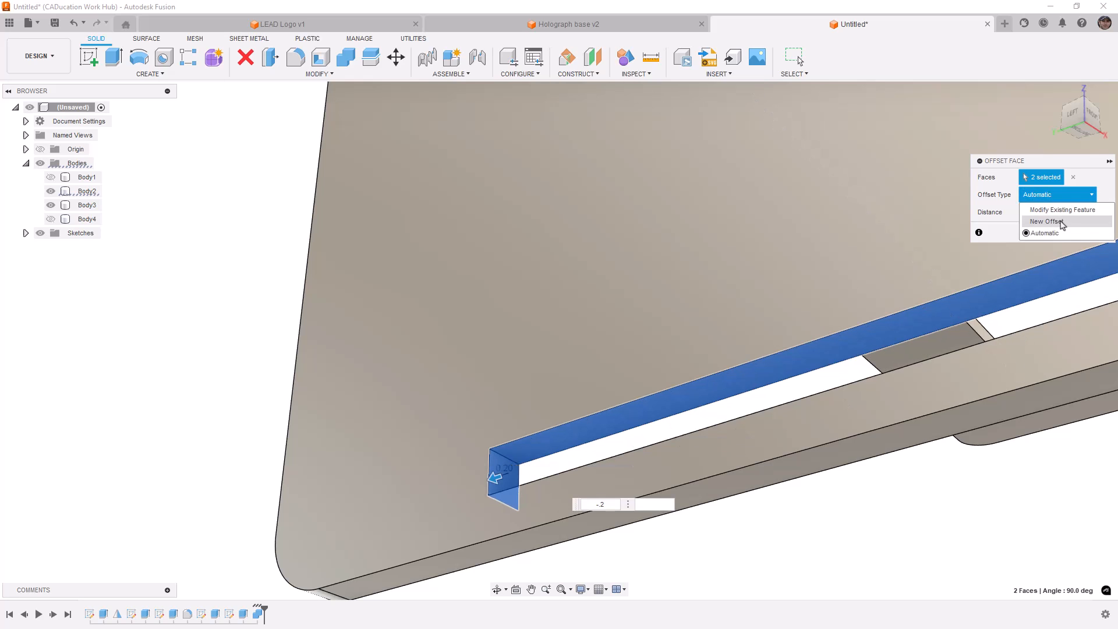
click(1061, 222)
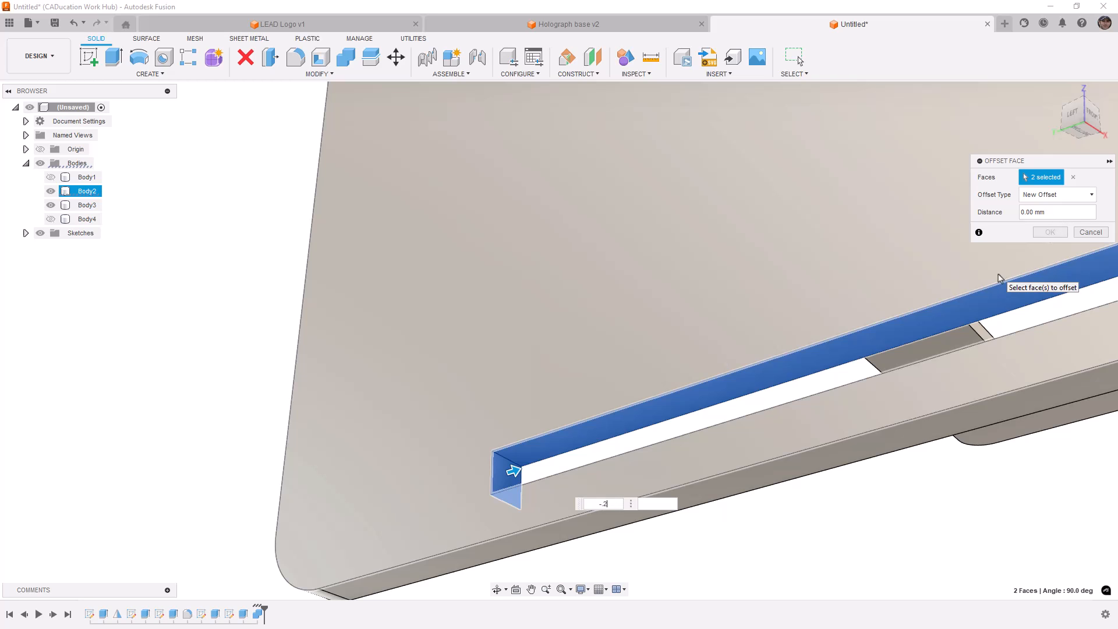
scroll(601, 235, down, 3)
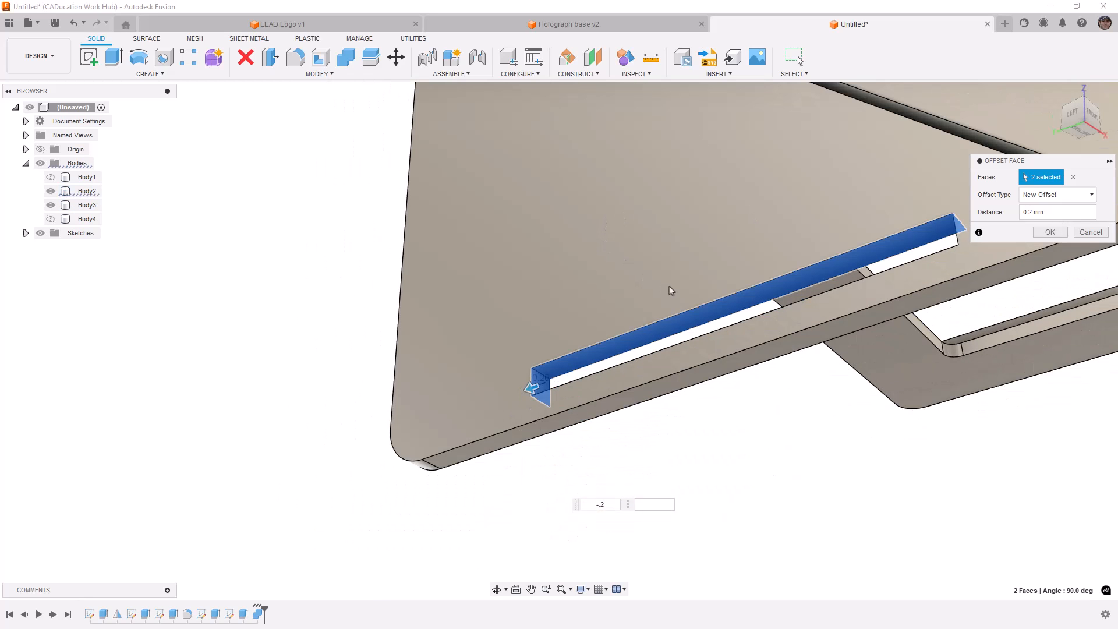
shift+middle_drag(673, 287, 690, 297)
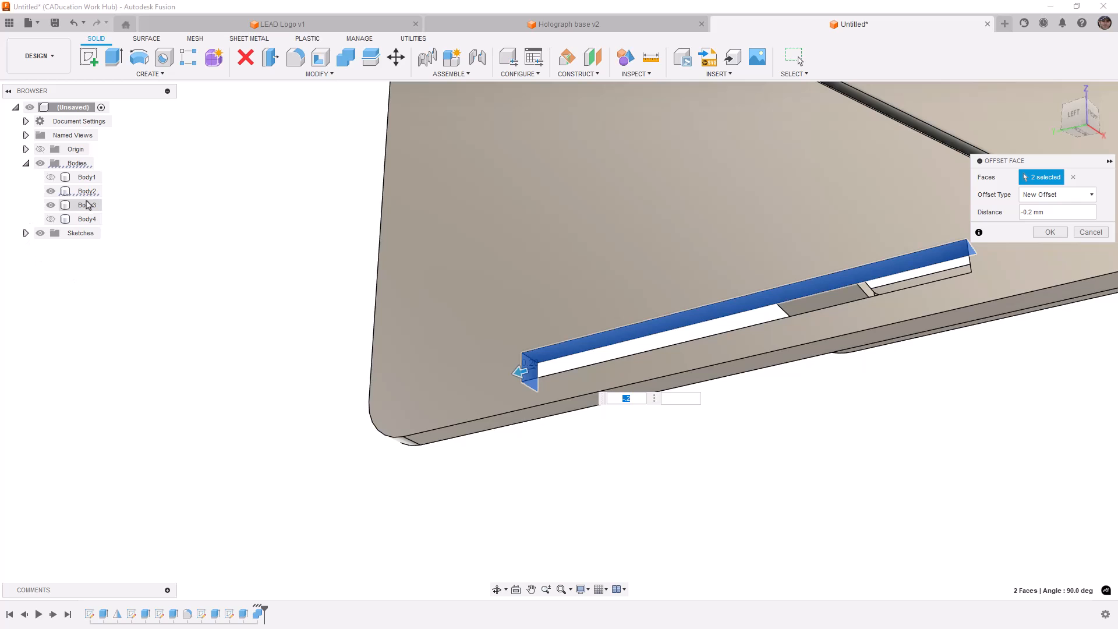
click(1051, 232)
Step: Show the bottom plate, Body4, and examine the clearance and outer edges of its tab in the side panel's slot
click(50, 219)
shift+middle_drag(332, 262, 522, 400)
scroll(576, 424, up, 5)
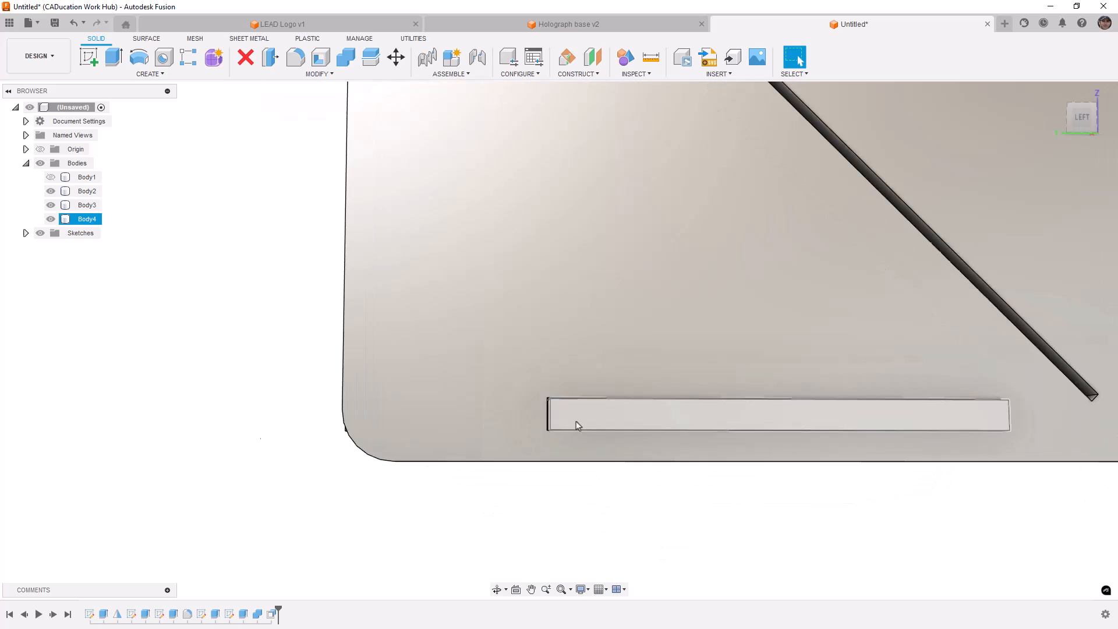
scroll(526, 379, up, 3)
shift+middle_drag(519, 405, 541, 422)
scroll(539, 424, down, 2)
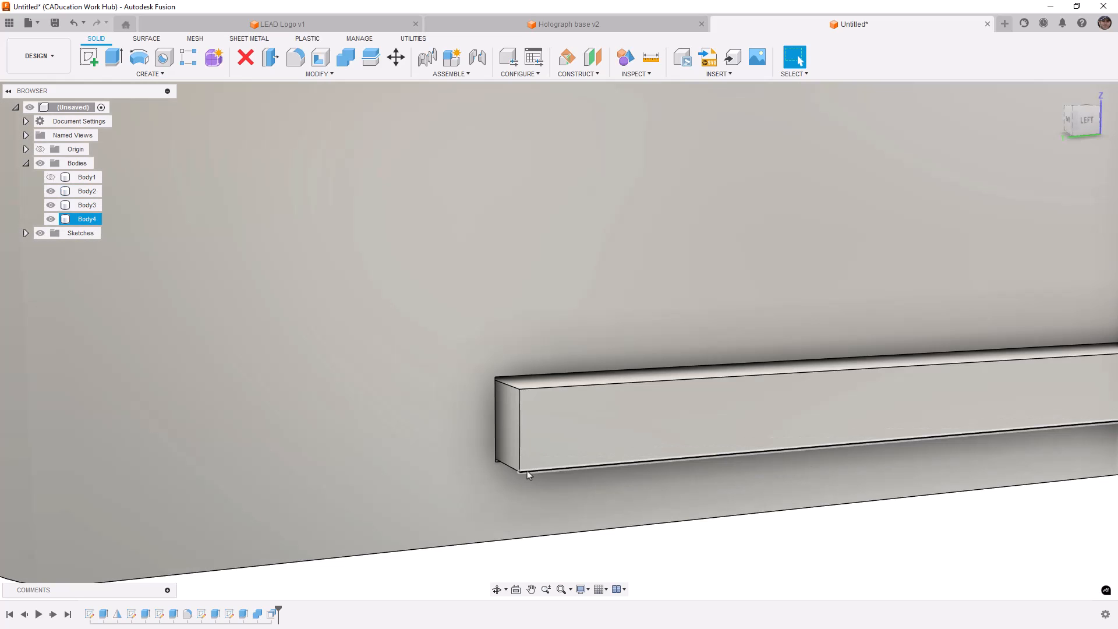
click(521, 472)
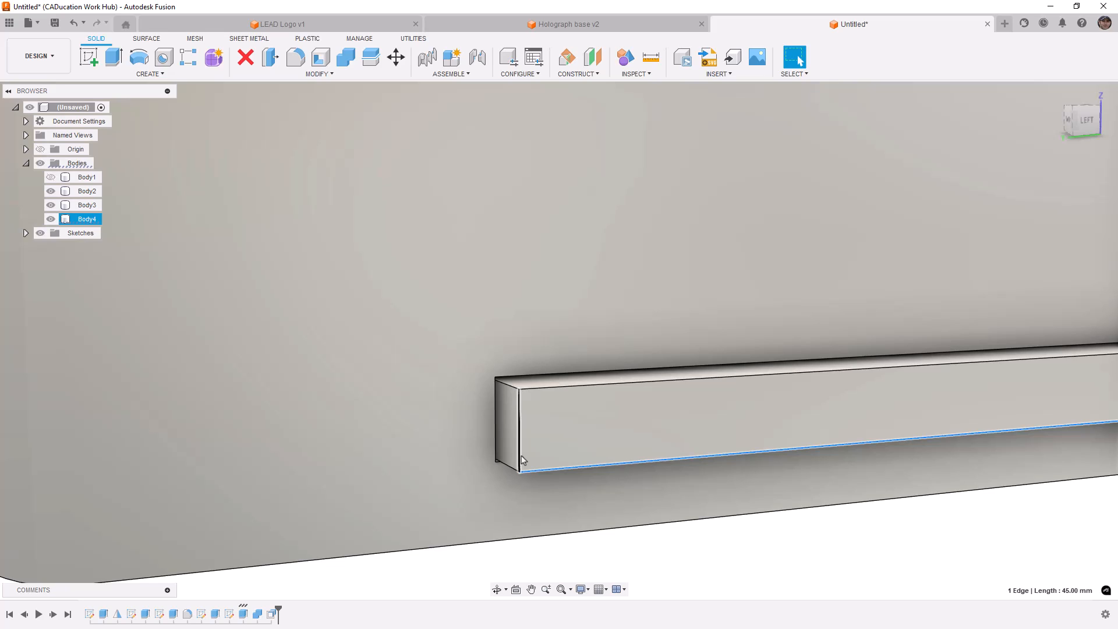
click(520, 402)
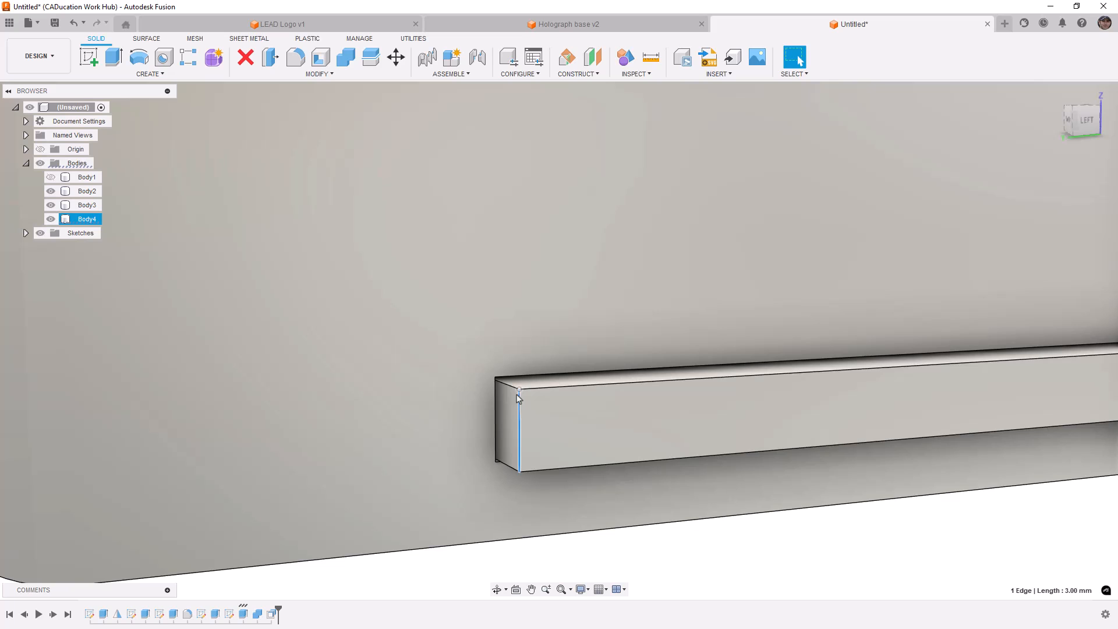
scroll(518, 398, down, 5)
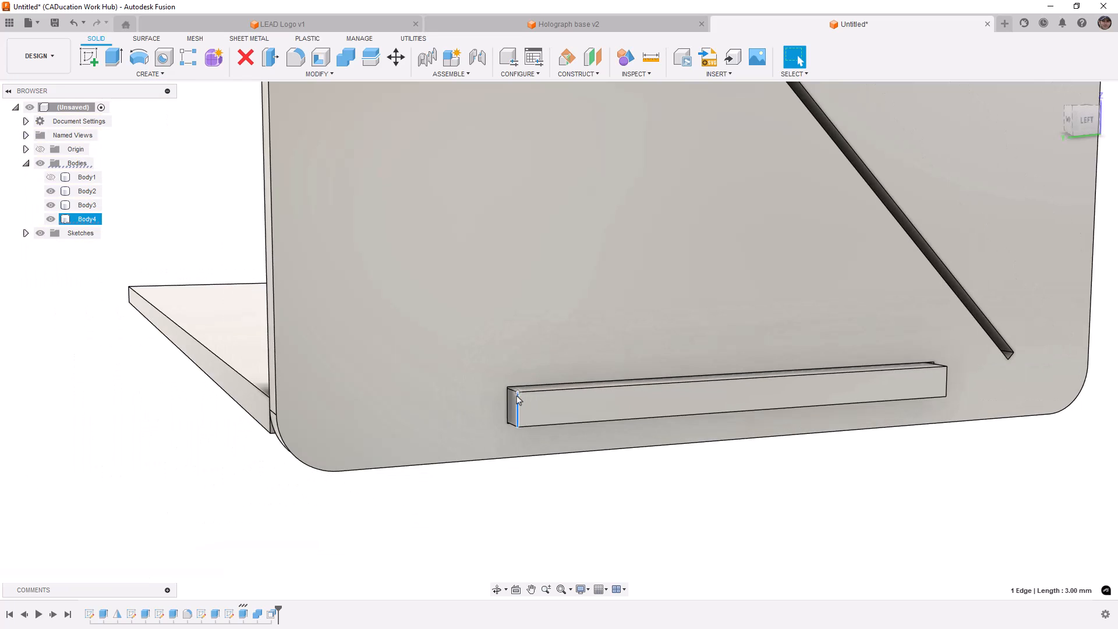
Step: Hide the left side panel, Body2, and chamfer the tab's two outer vertical edges with an equal distance of 2 mm
click(527, 325)
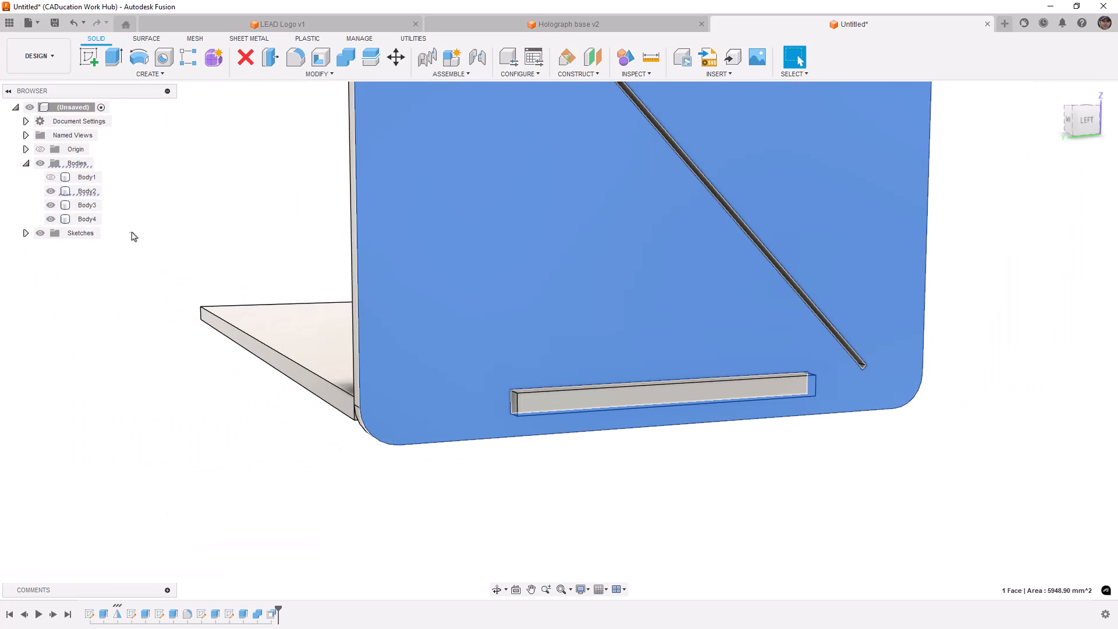
click(50, 191)
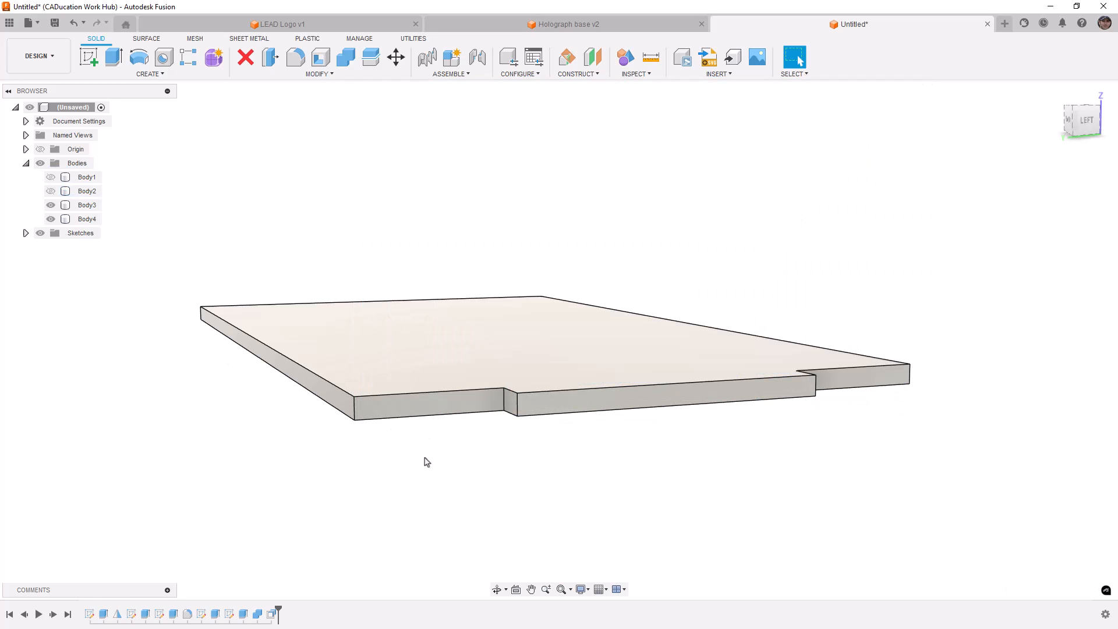
shift+middle_drag(571, 469, 557, 476)
click(320, 74)
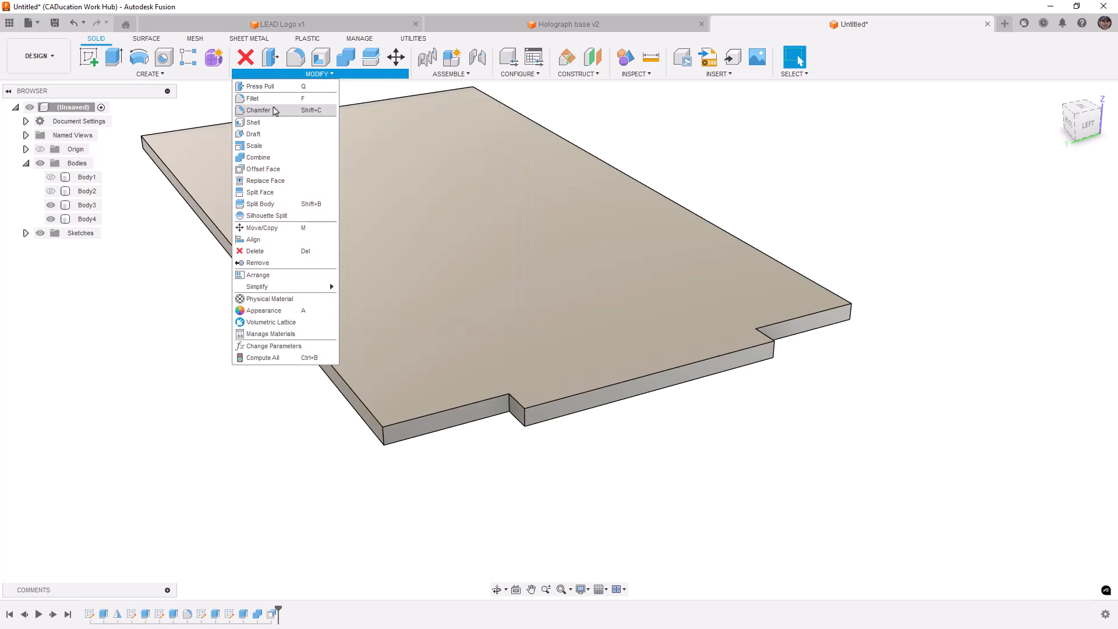
click(524, 418)
click(774, 350)
text(1)
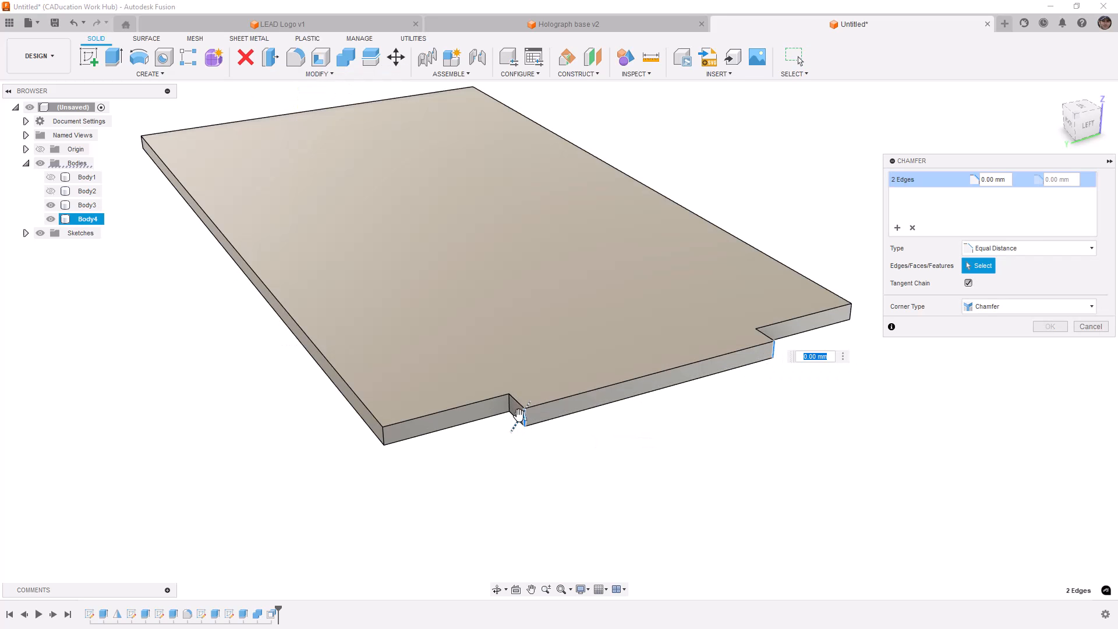
click(521, 415)
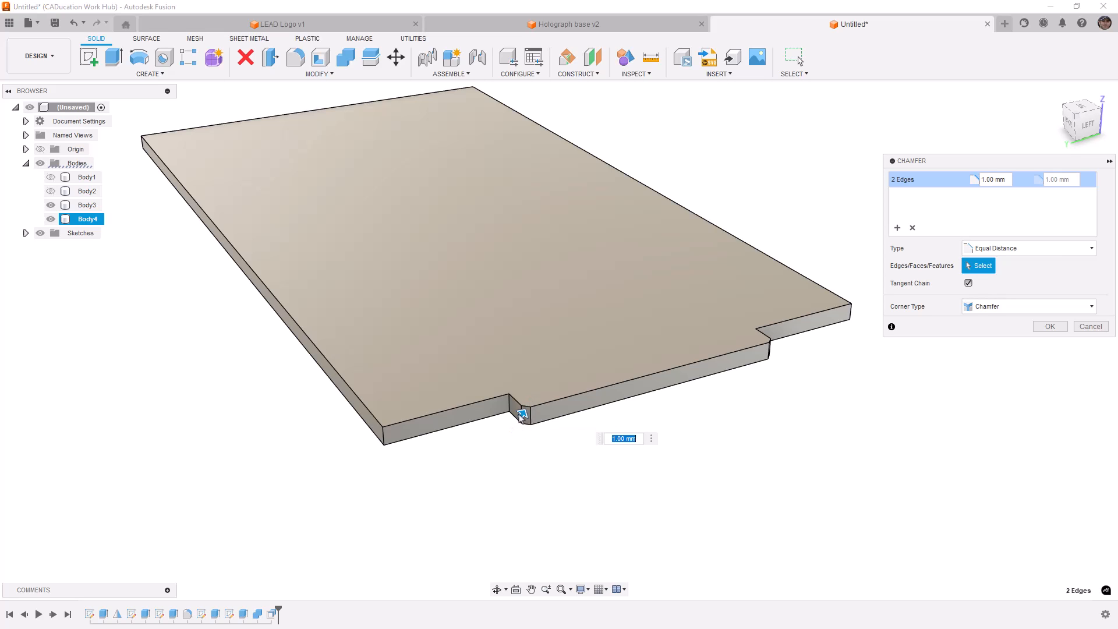
text(2)
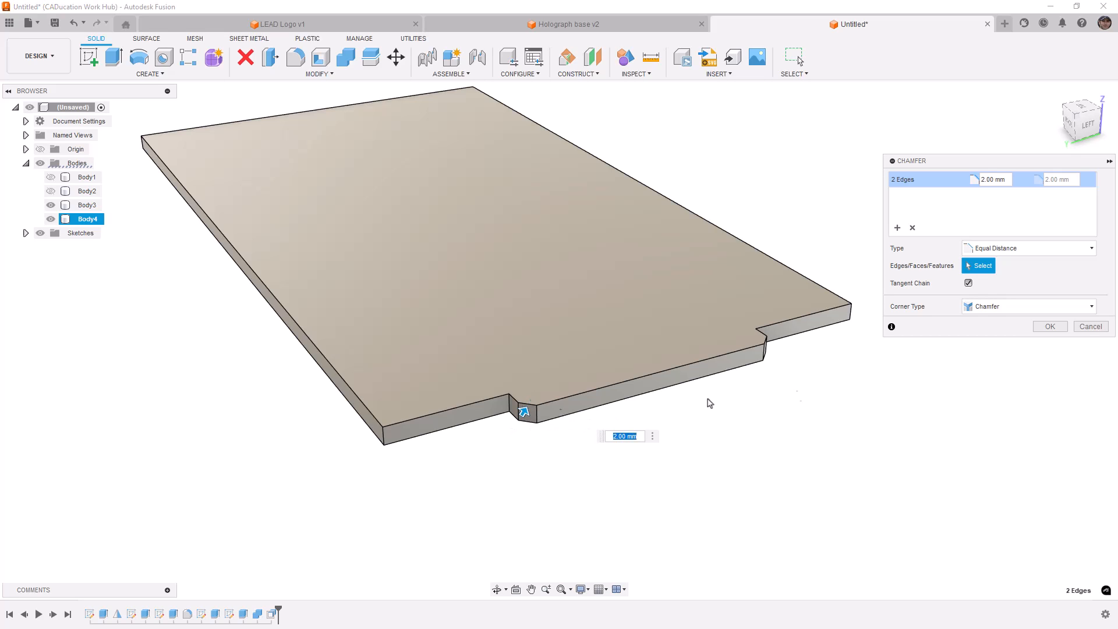
click(1050, 326)
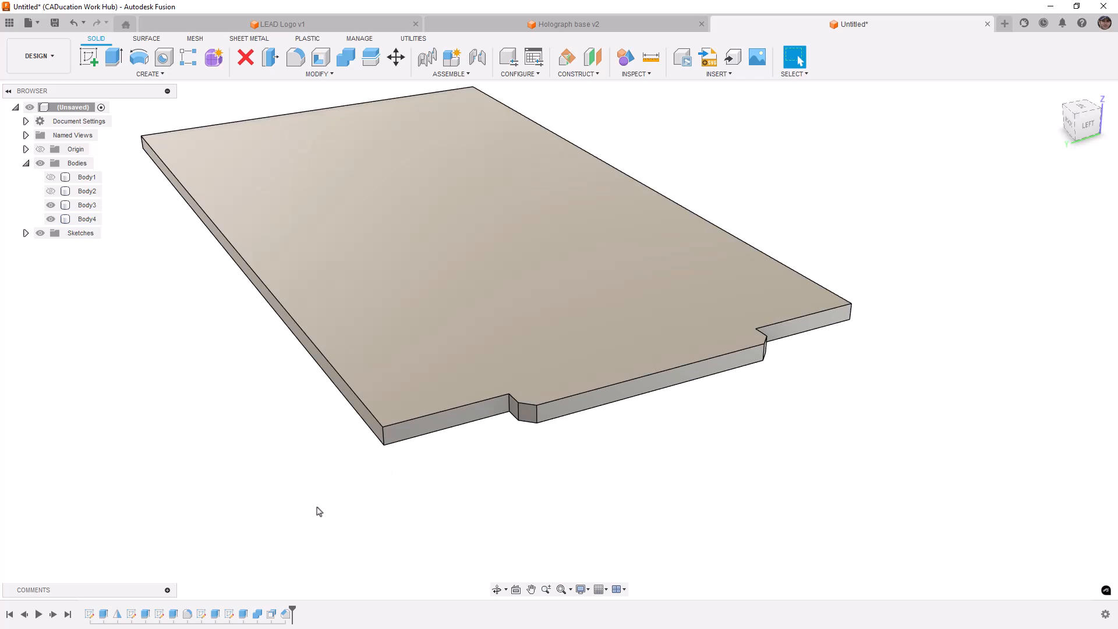
Step: Mirror the tab extrusion and its chamfer as features across the central YZ plane, with the Adjust compute type
click(243, 614)
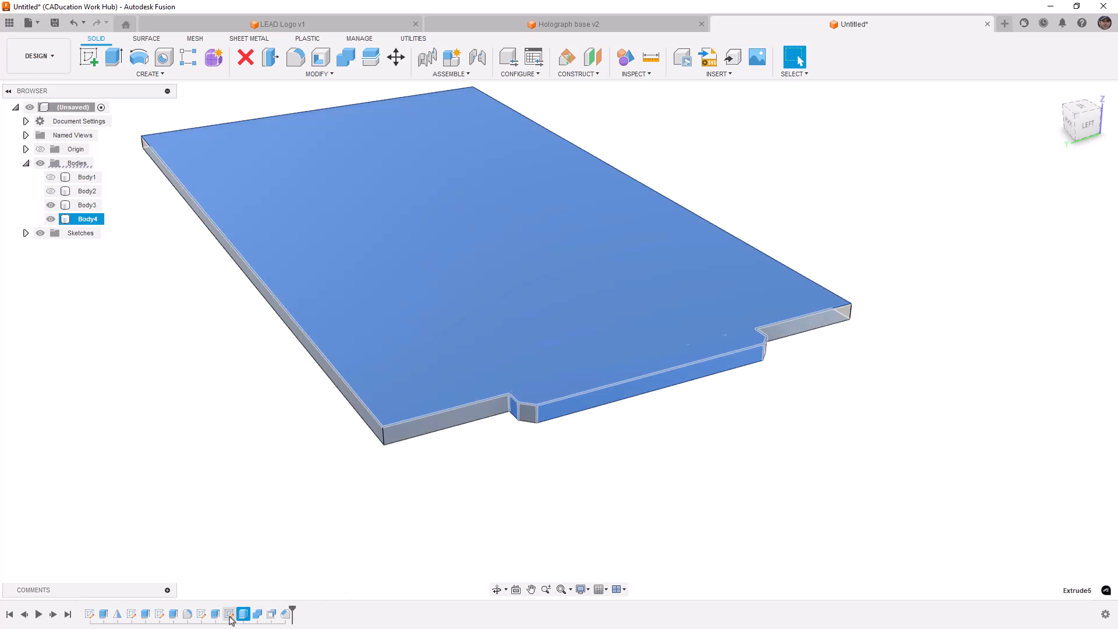
ctrl+click(286, 615)
click(180, 74)
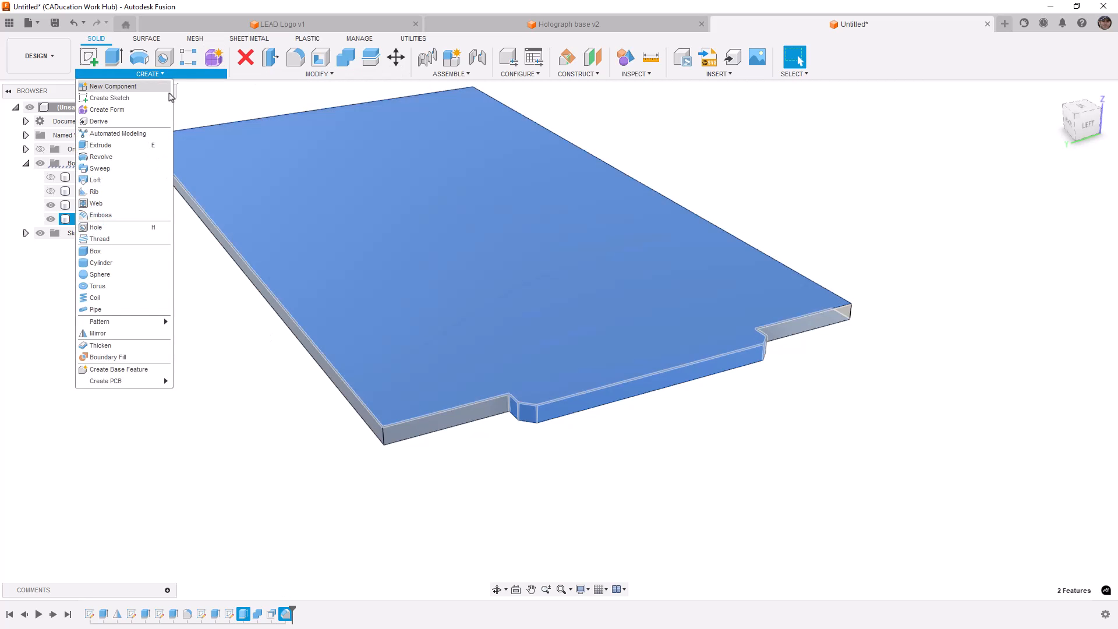
click(108, 333)
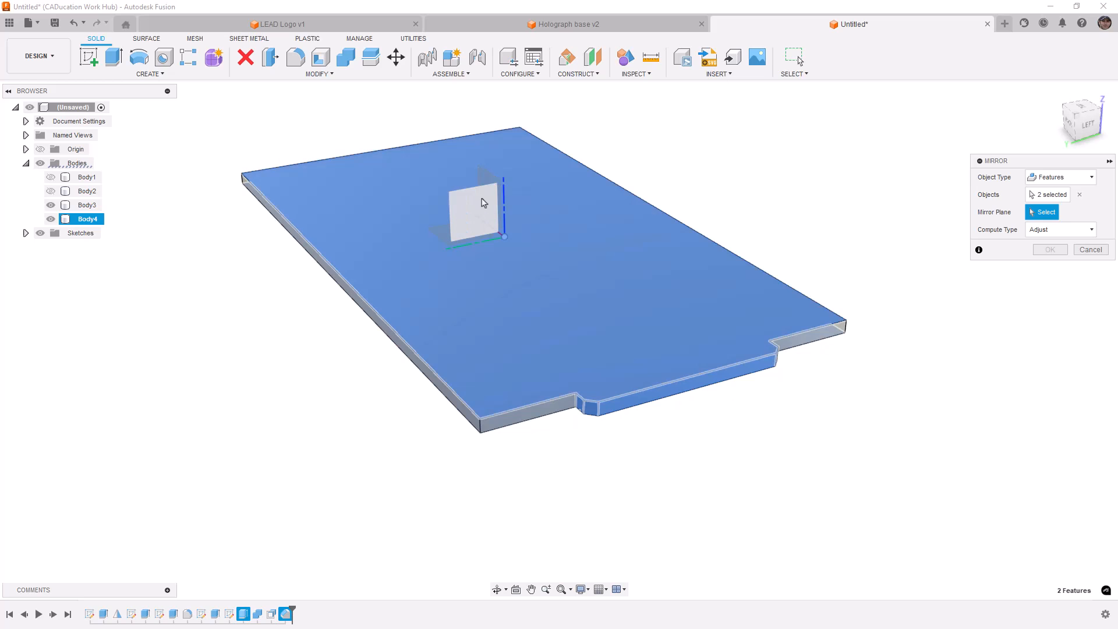
click(483, 205)
shift+middle_drag(463, 280, 475, 274)
middle_drag(689, 229, 699, 279)
scroll(699, 280, down, 1)
click(1075, 232)
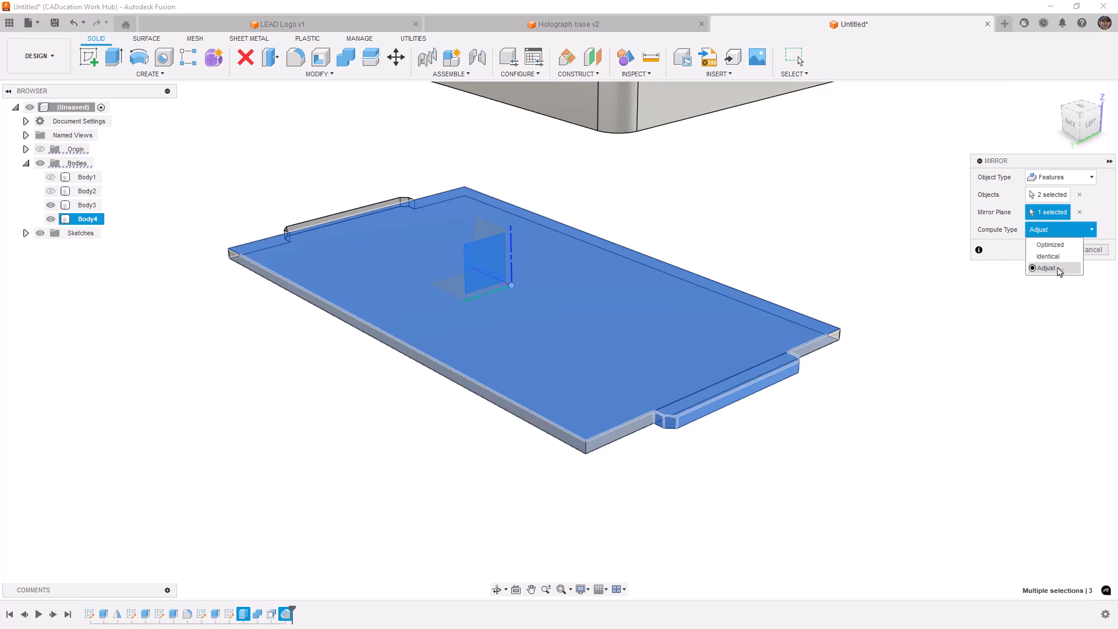
click(1057, 269)
click(1051, 250)
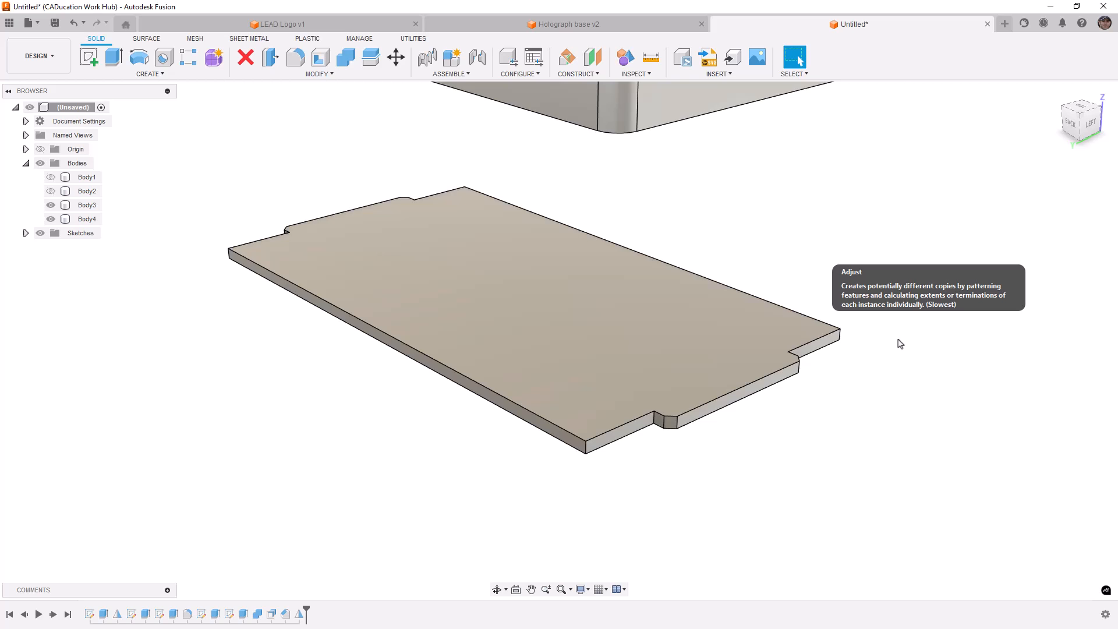
scroll(898, 343, down, 1)
shift+middle_drag(699, 329, 757, 335)
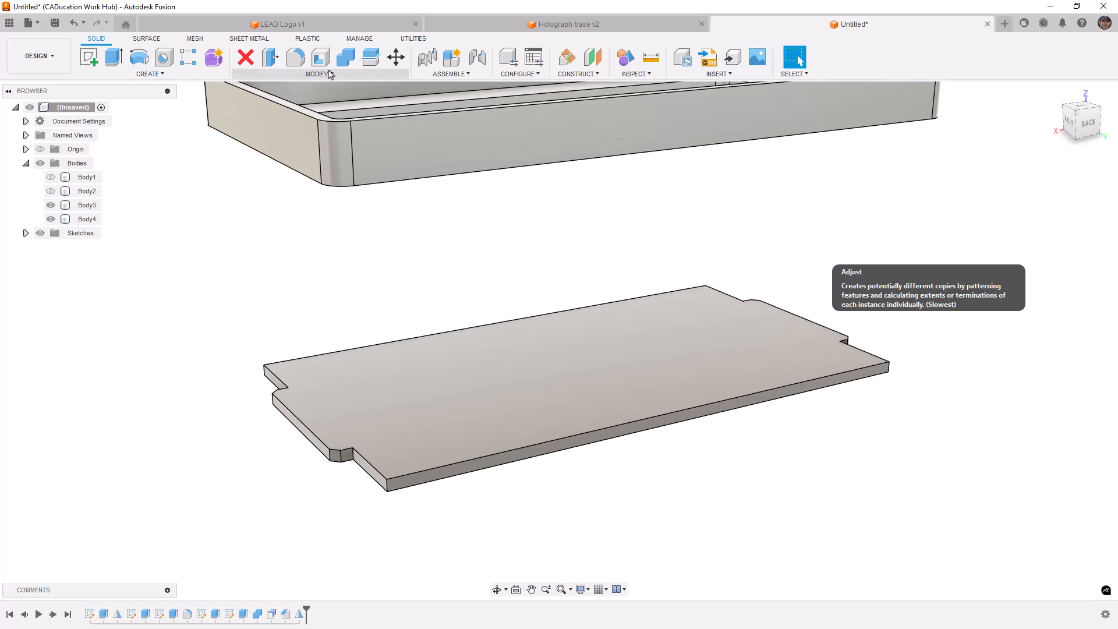
click(181, 76)
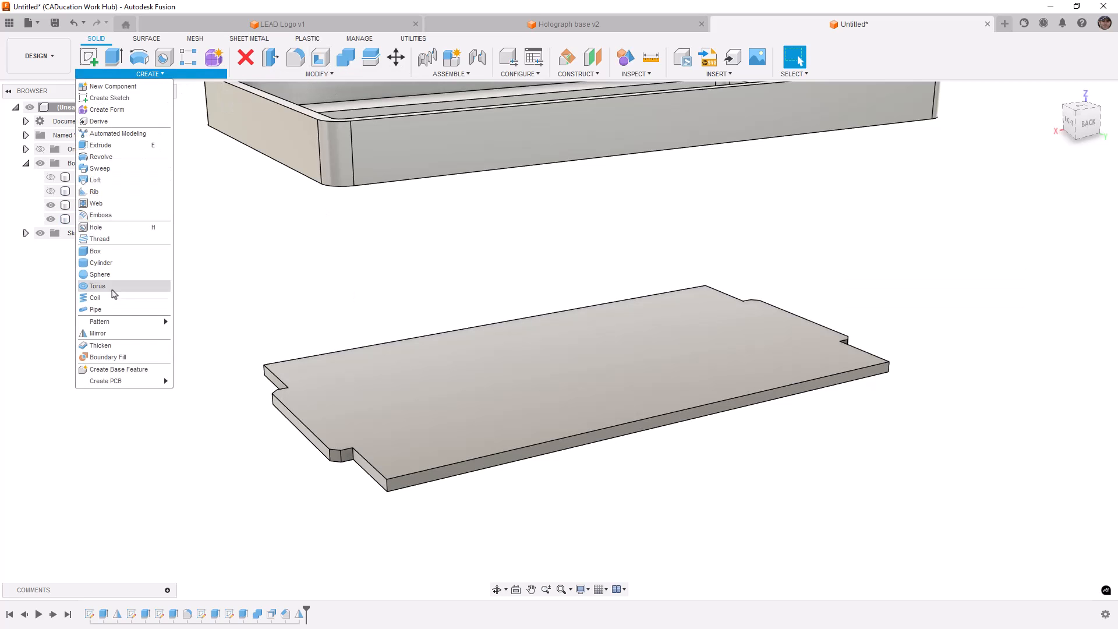
click(102, 333)
click(1043, 178)
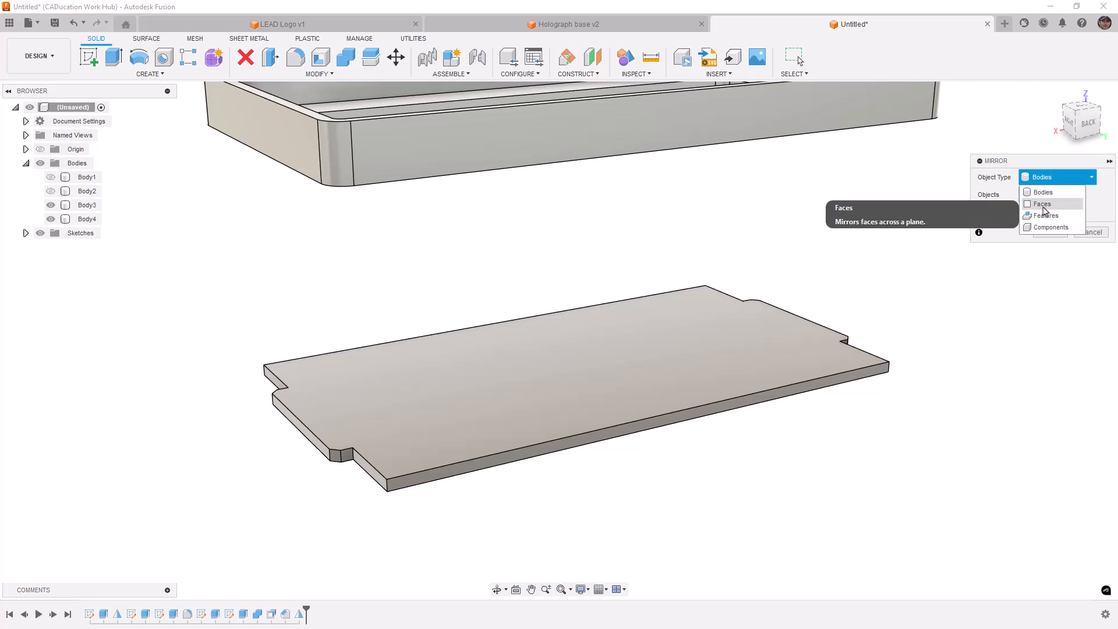
click(1045, 205)
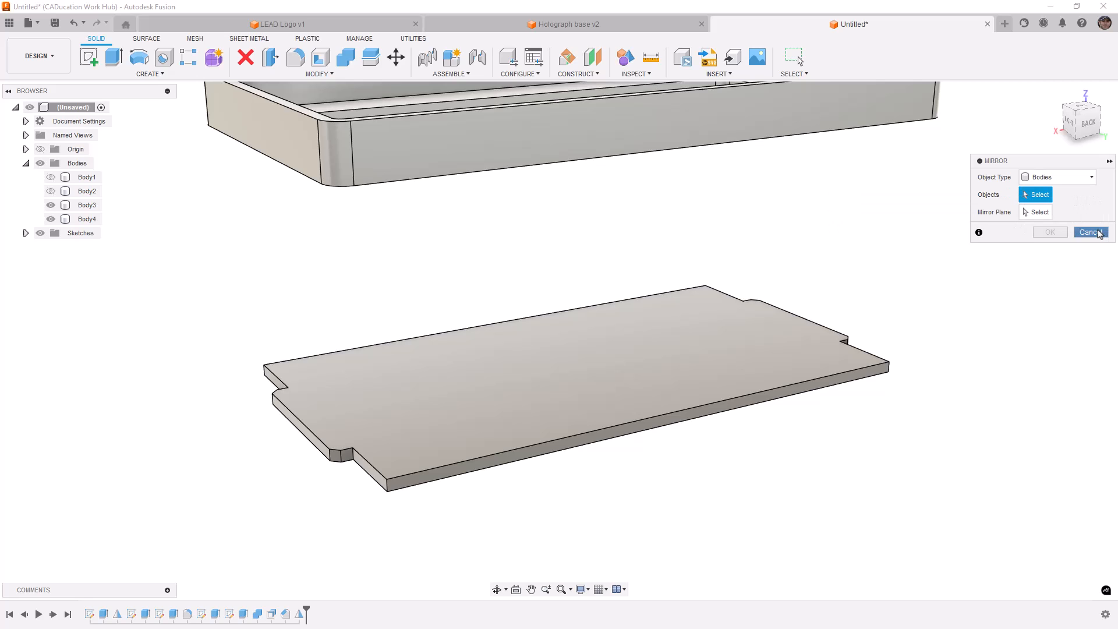
click(1095, 233)
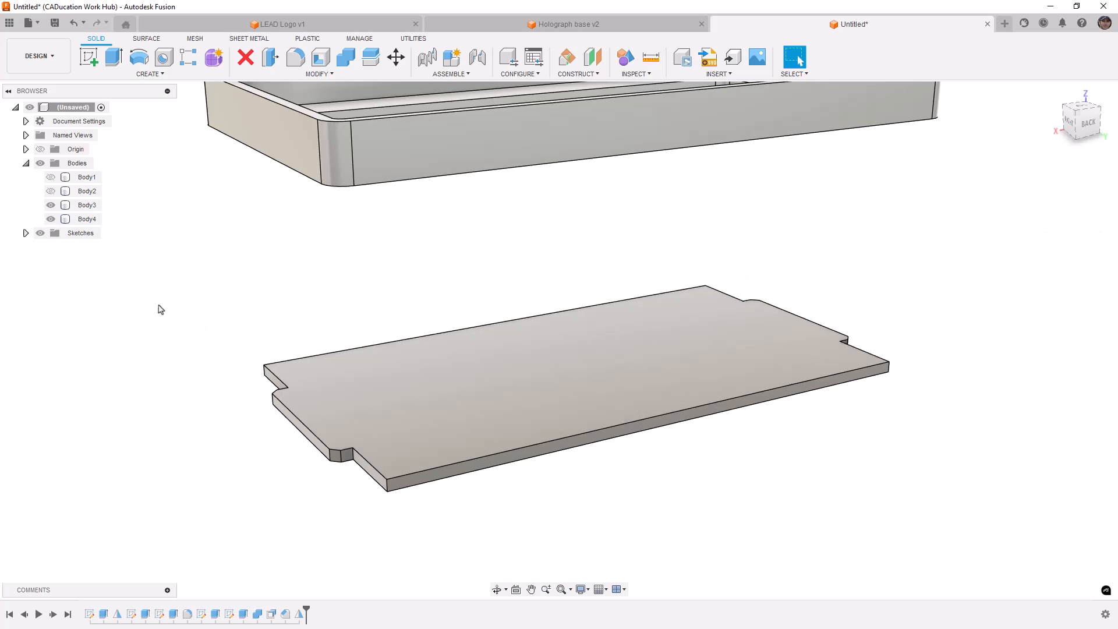
Step: Show the left side panel, Body2, again and hide the top frame, Body3
click(51, 191)
shift+middle_drag(369, 245, 611, 320)
click(671, 364)
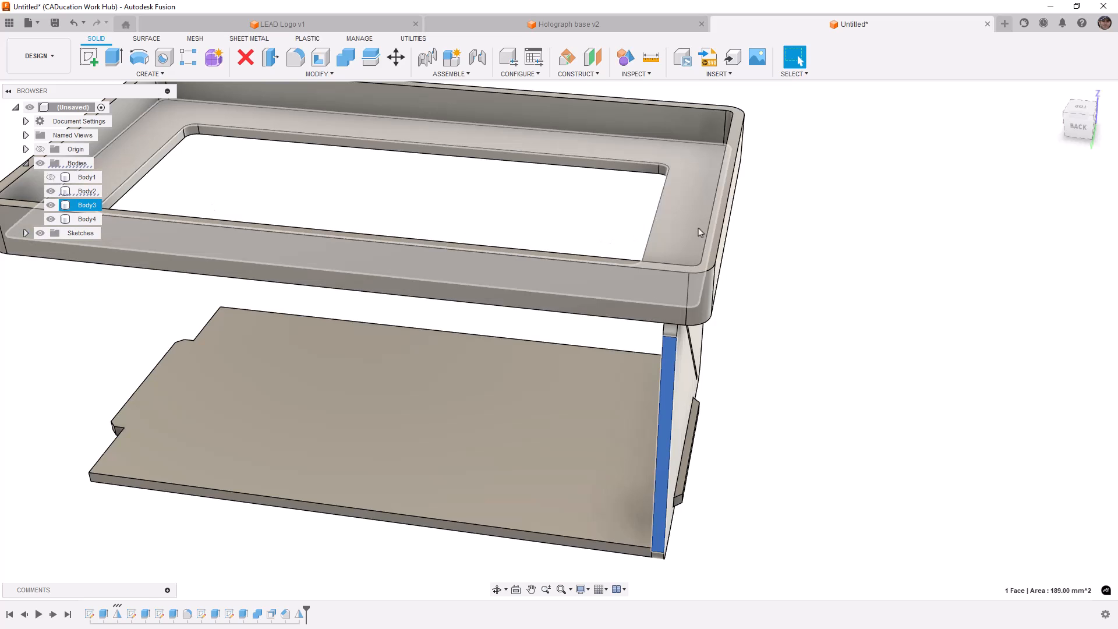
click(51, 205)
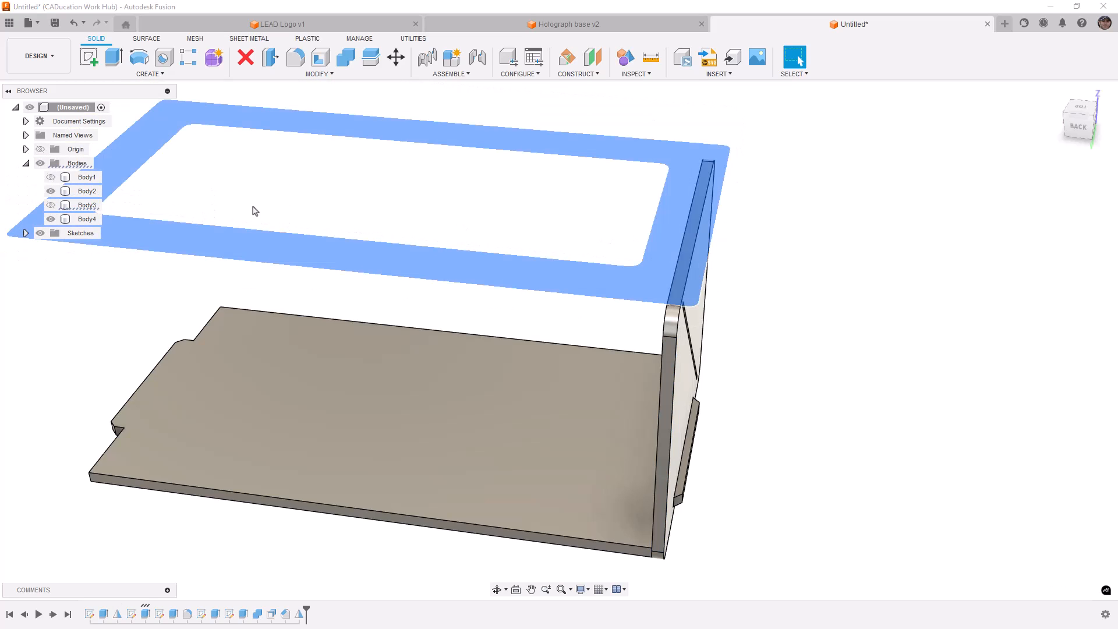
Step: Create a sketch on the narrow top face of the left side panel and start a two-point rectangle
click(693, 233)
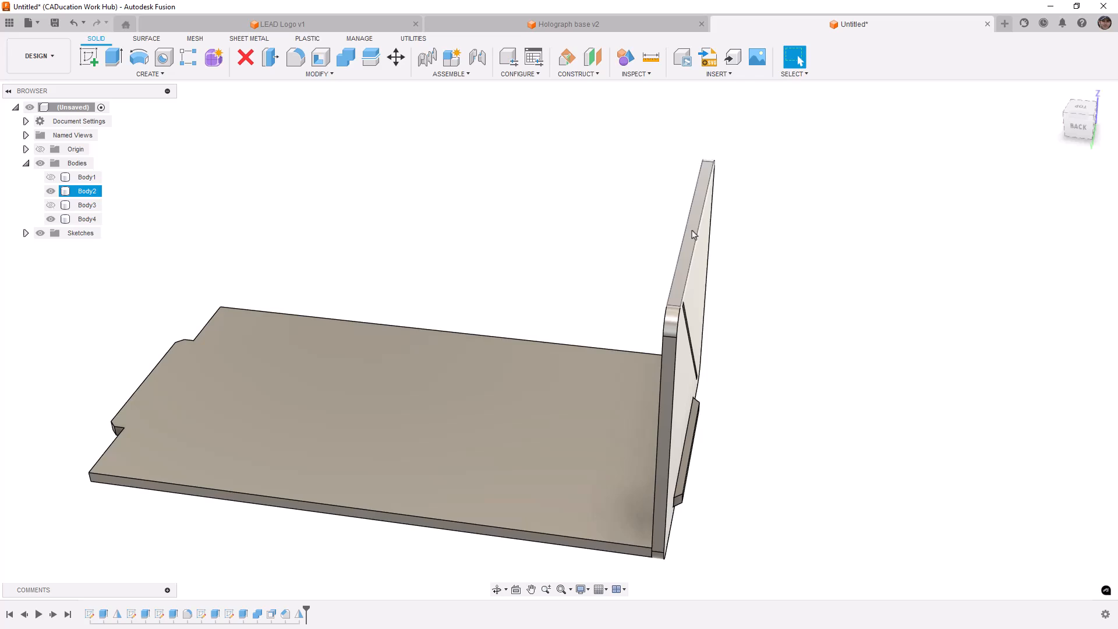
right_click(693, 233)
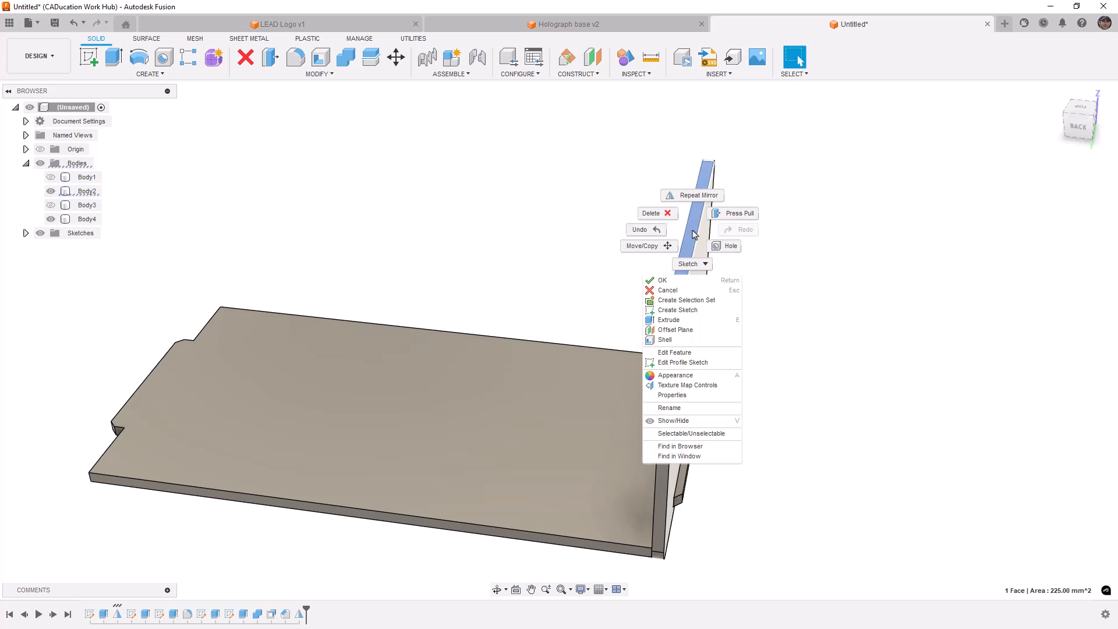
click(683, 309)
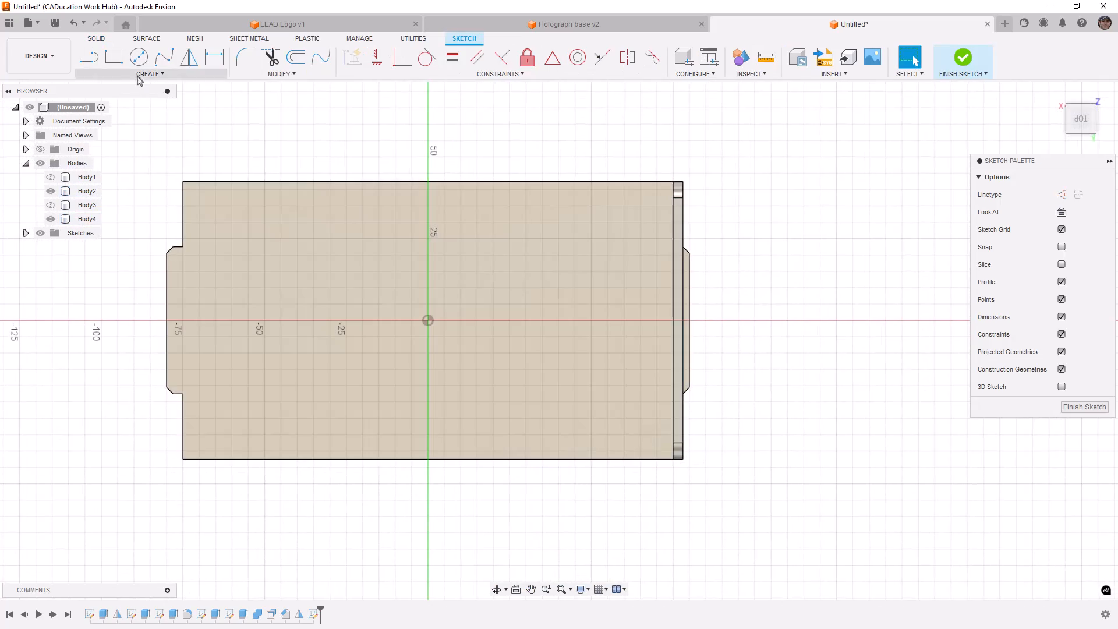
click(121, 60)
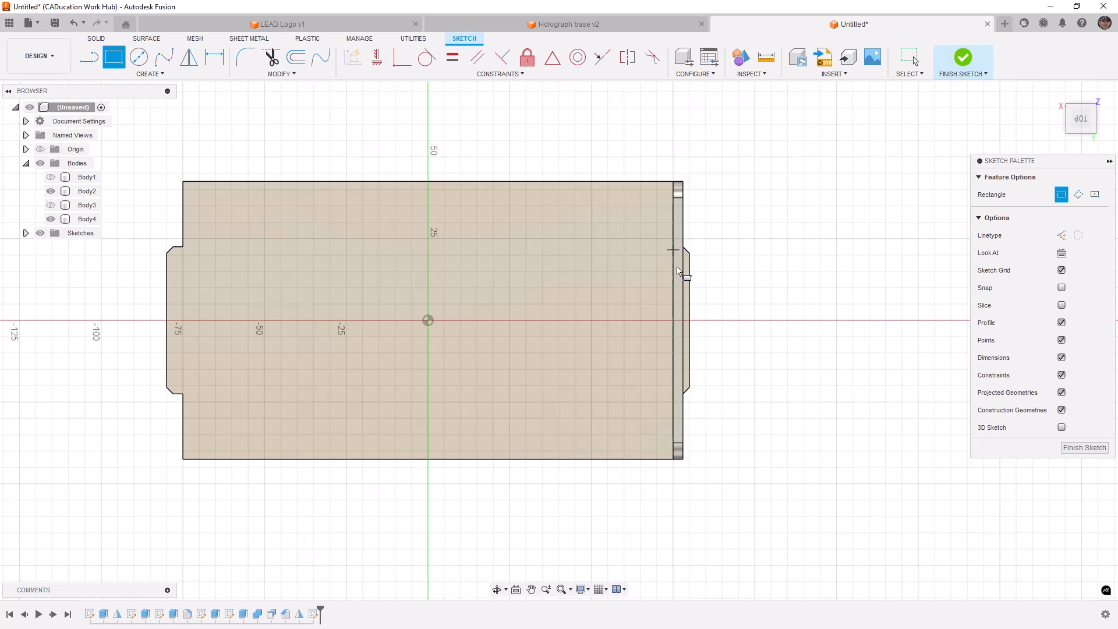
Step: Complete the narrow rectangle across the side plate's top edge and dimension one end 20 mm from the nearest plate corner
click(683, 400)
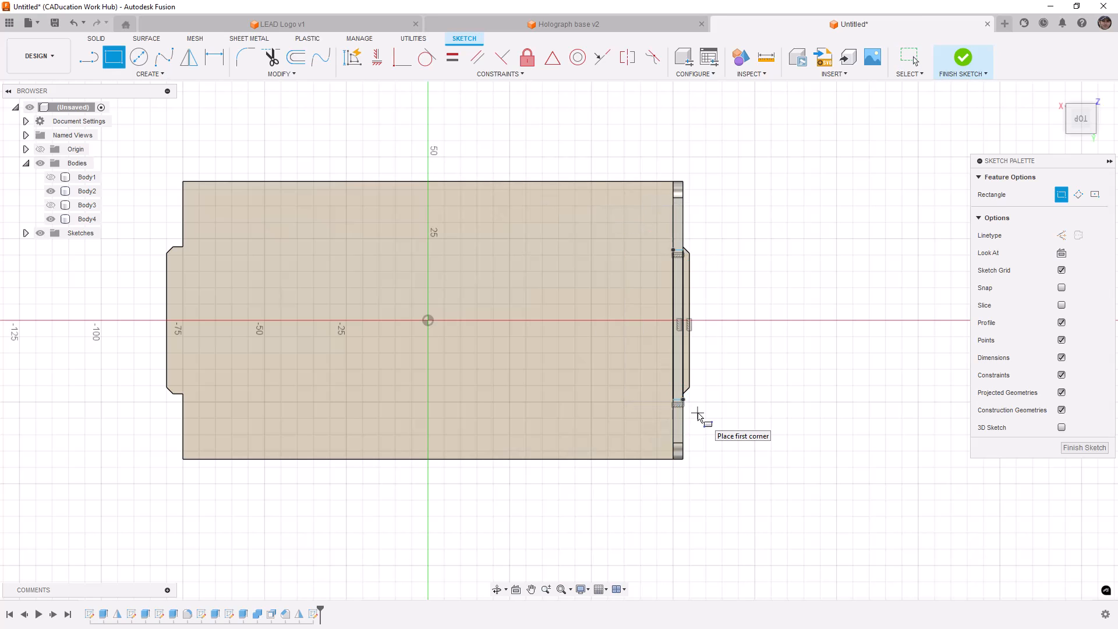
key(d)
scroll(697, 412, up, 3)
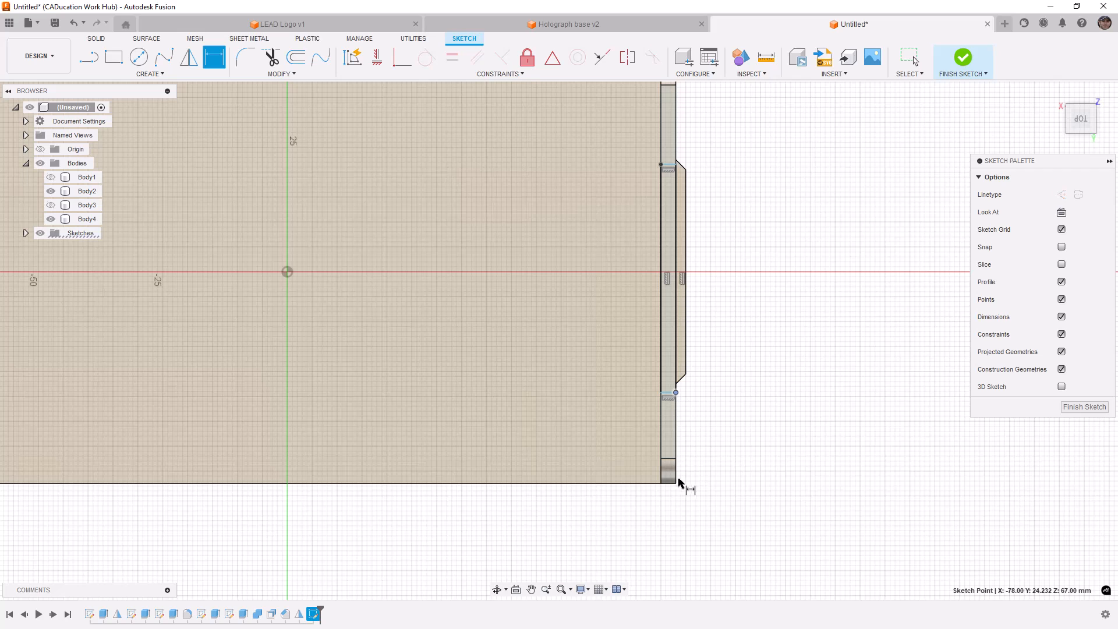
click(676, 483)
click(676, 393)
click(713, 448)
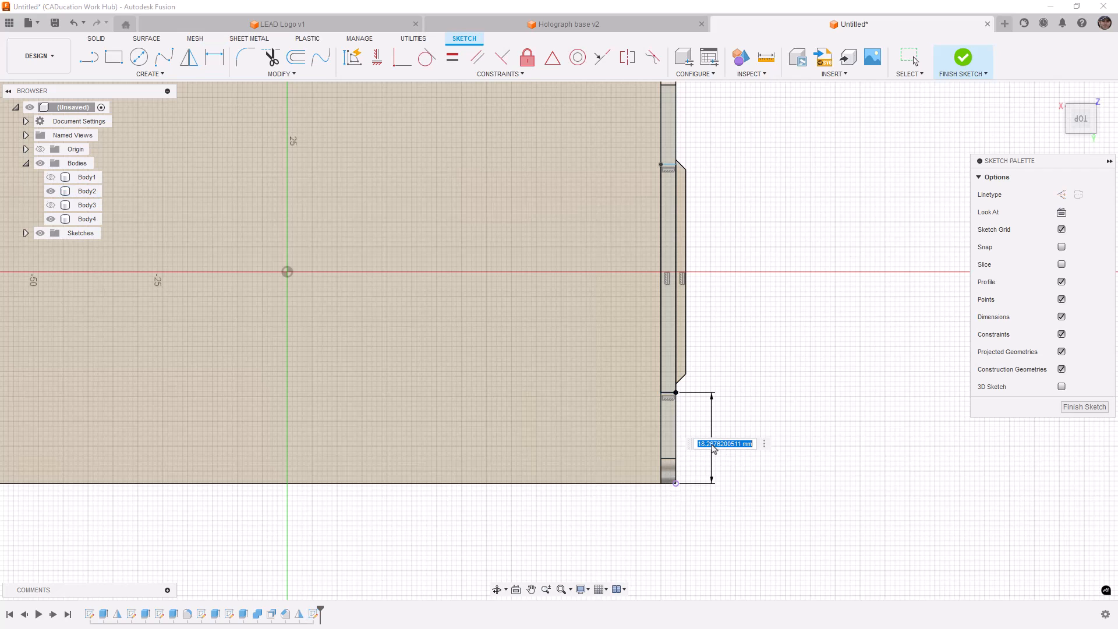
text(20)
key(Return)
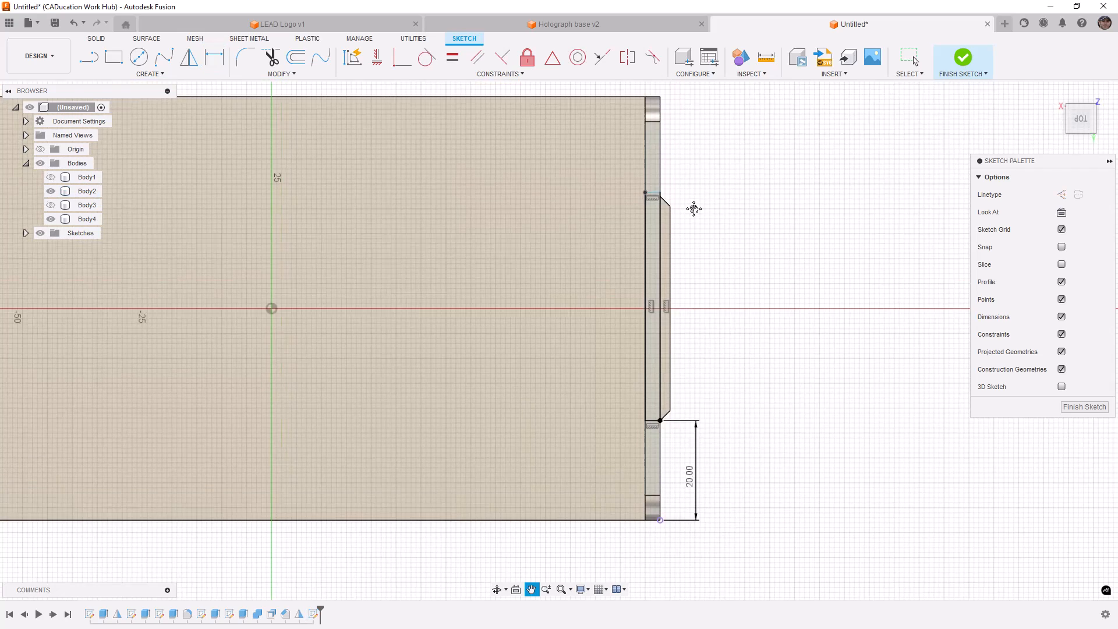
Step: Dimension the rectangle's other end from the opposite plate corner, linking its value to the first 20 mm dimension (d40)
click(653, 113)
click(652, 207)
click(682, 208)
text(20)
key(Return)
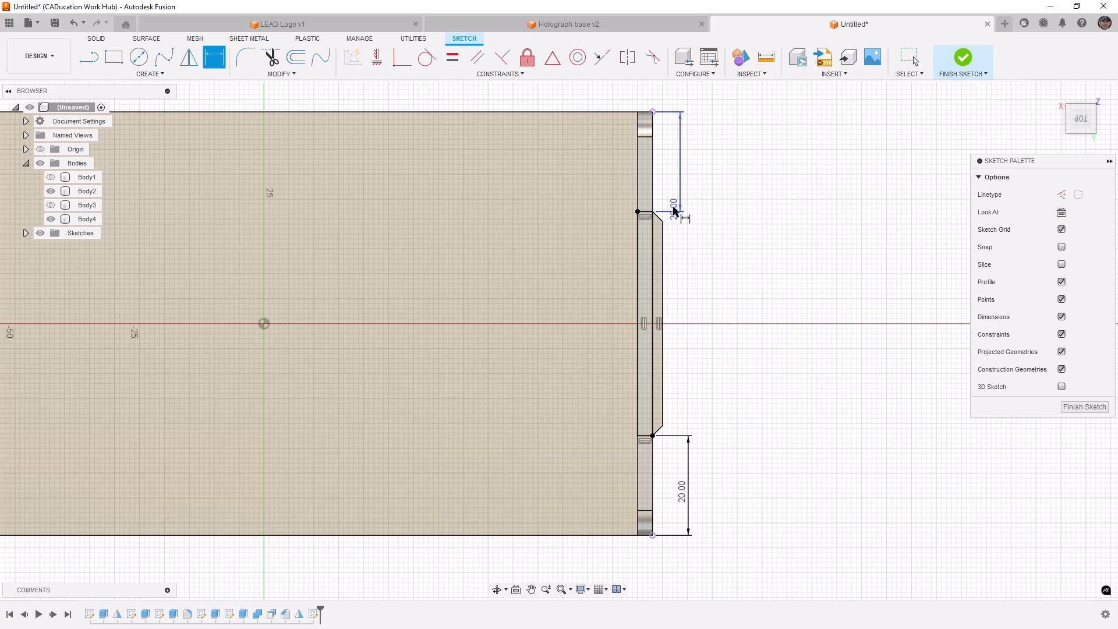
double_click(674, 209)
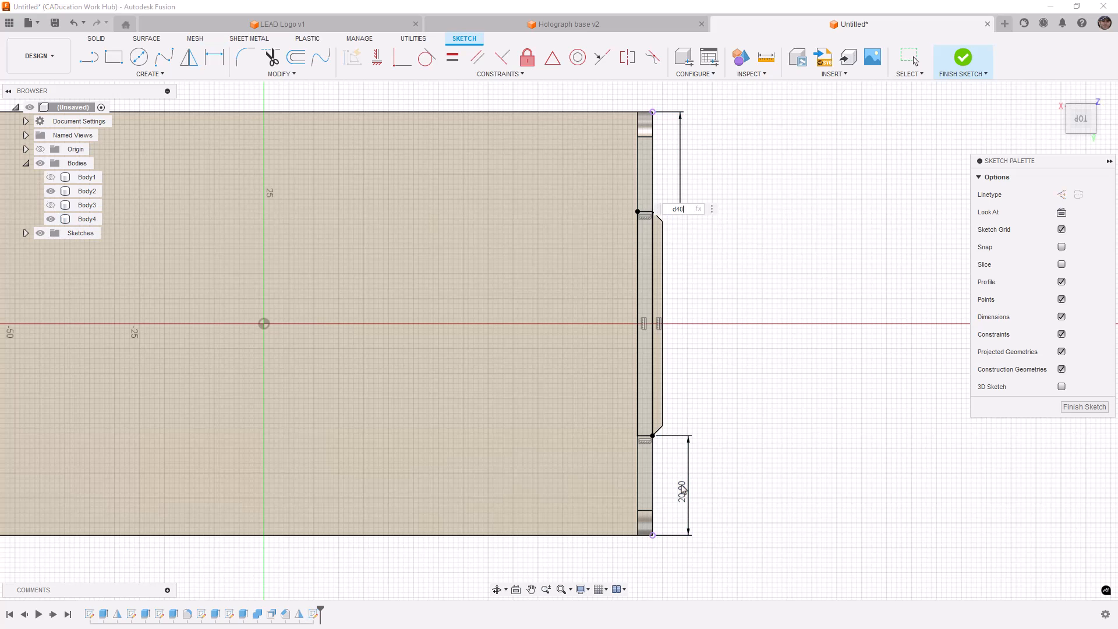
key(Return)
key(d)
scroll(718, 361, down, 2)
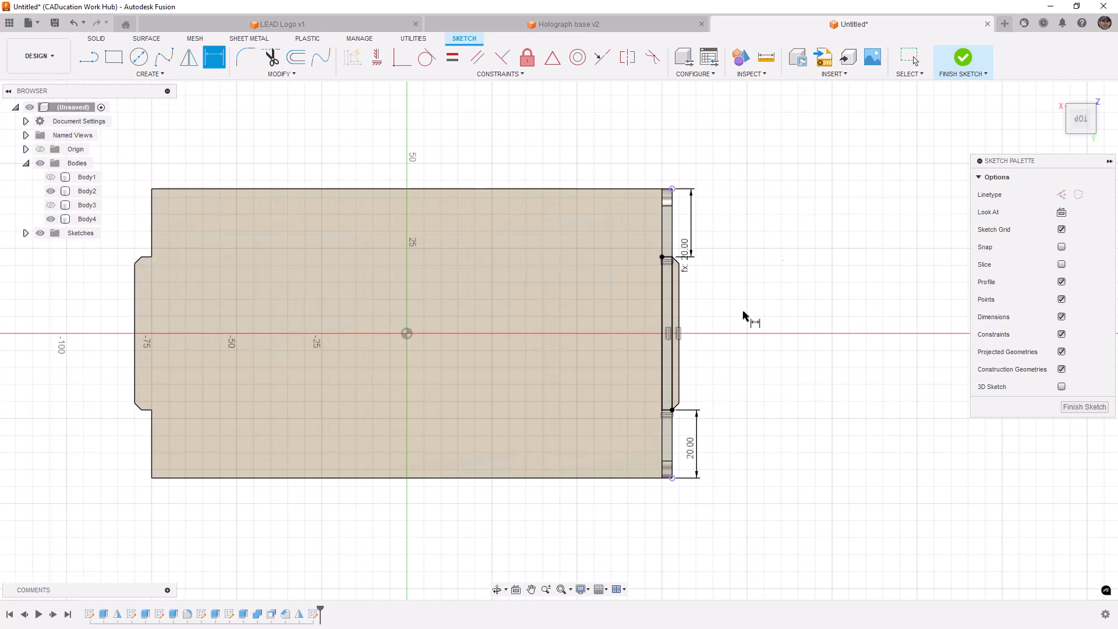
Step: Finish the sketch and extrude the rectangle 3 mm upward, joined to the side plate, as a tab
click(962, 58)
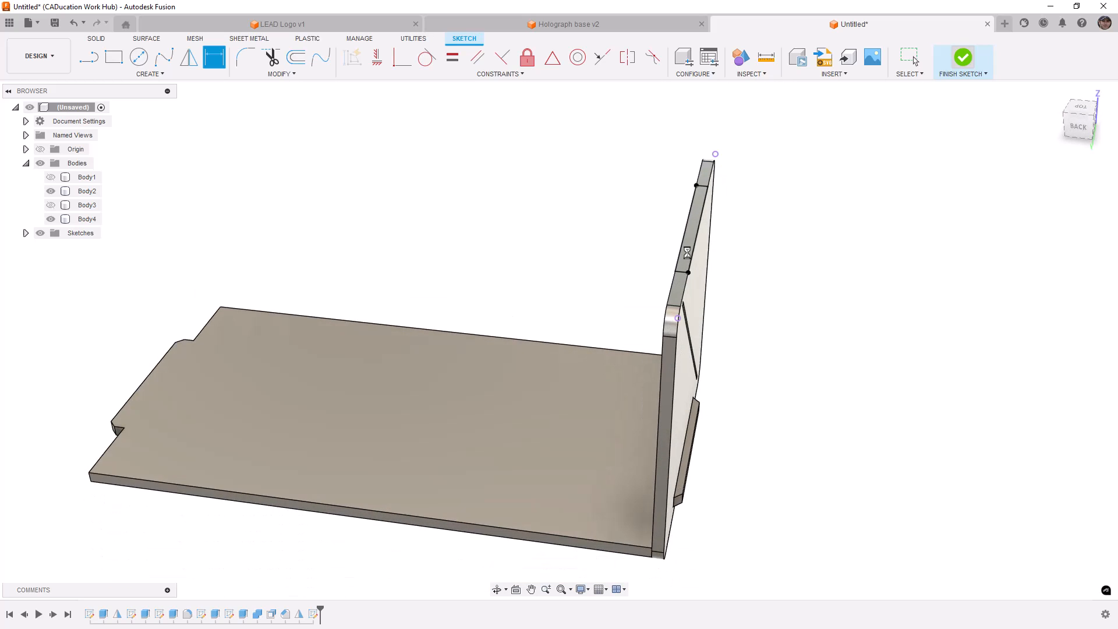
click(694, 211)
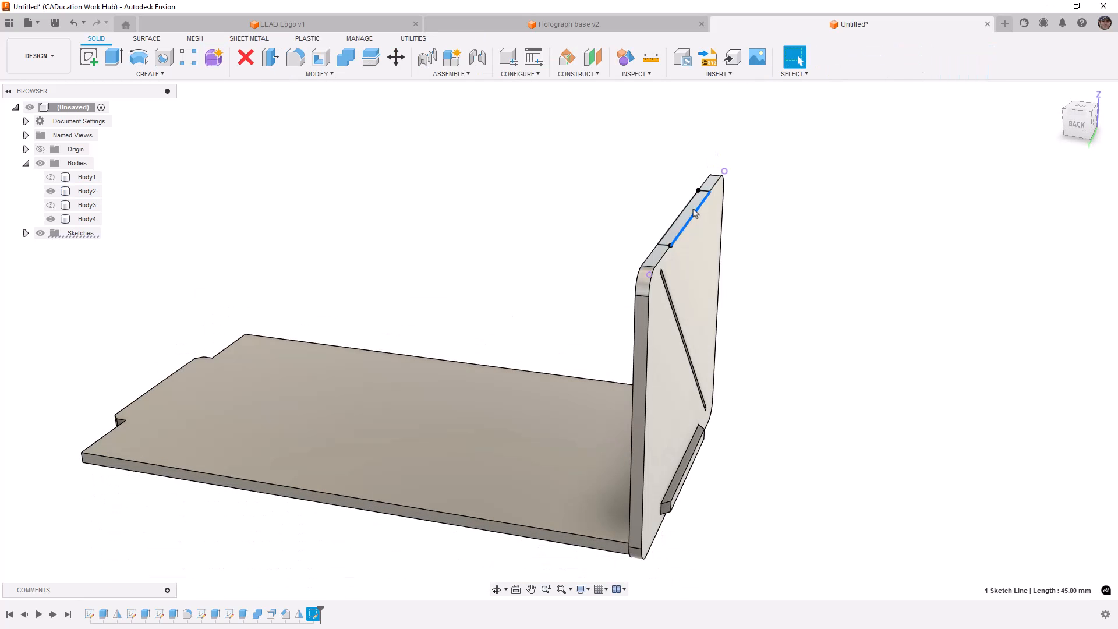
text(e)
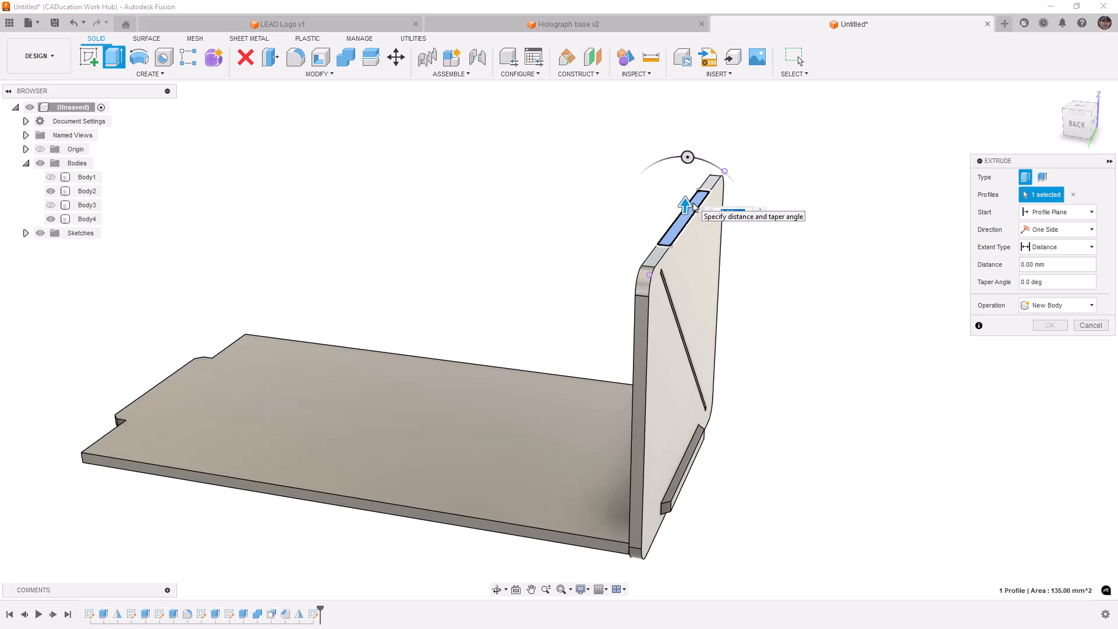
text(3)
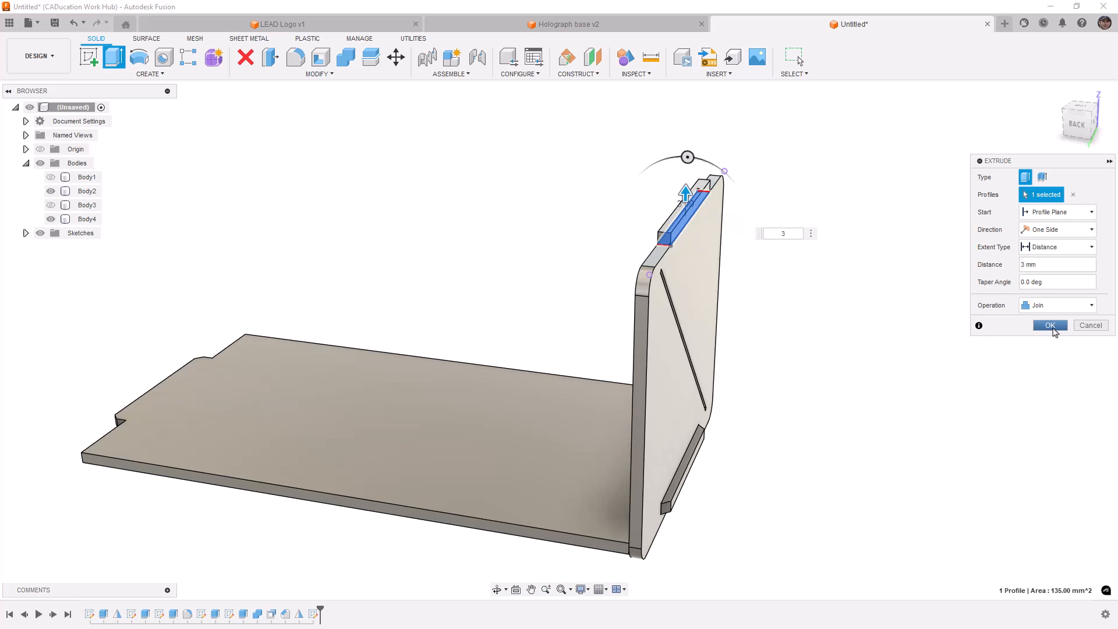
click(1051, 326)
shift+middle_drag(777, 266, 739, 270)
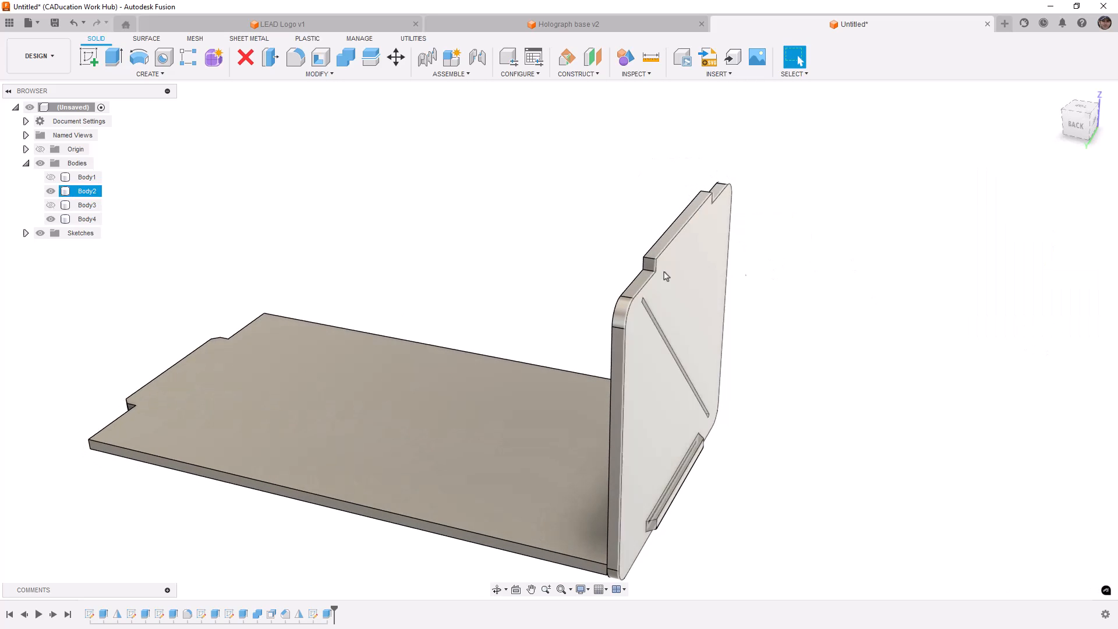
Step: Show the tray (Body3) and cut the side plate (Body2) from it with Combine, keeping the tool body
click(52, 205)
scroll(494, 257, up, 5)
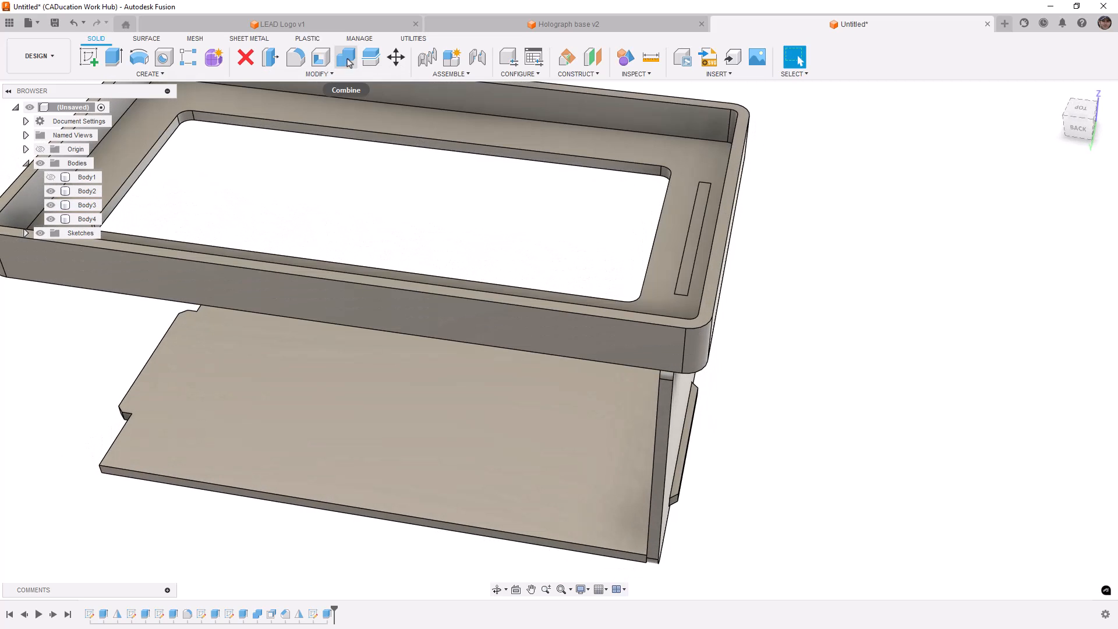
click(346, 58)
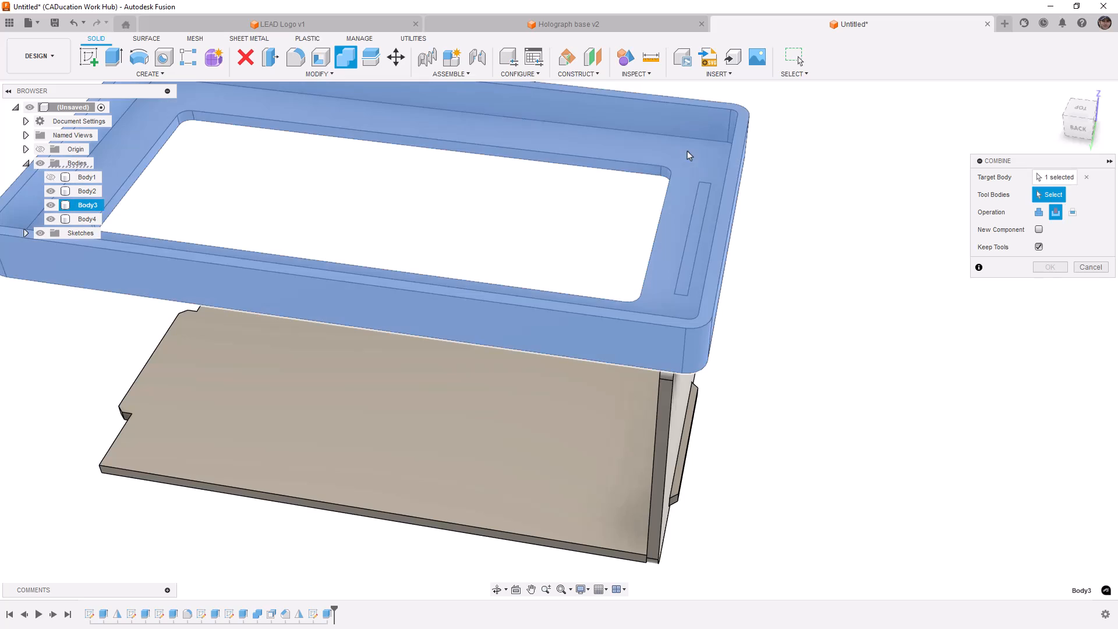
click(687, 153)
click(680, 400)
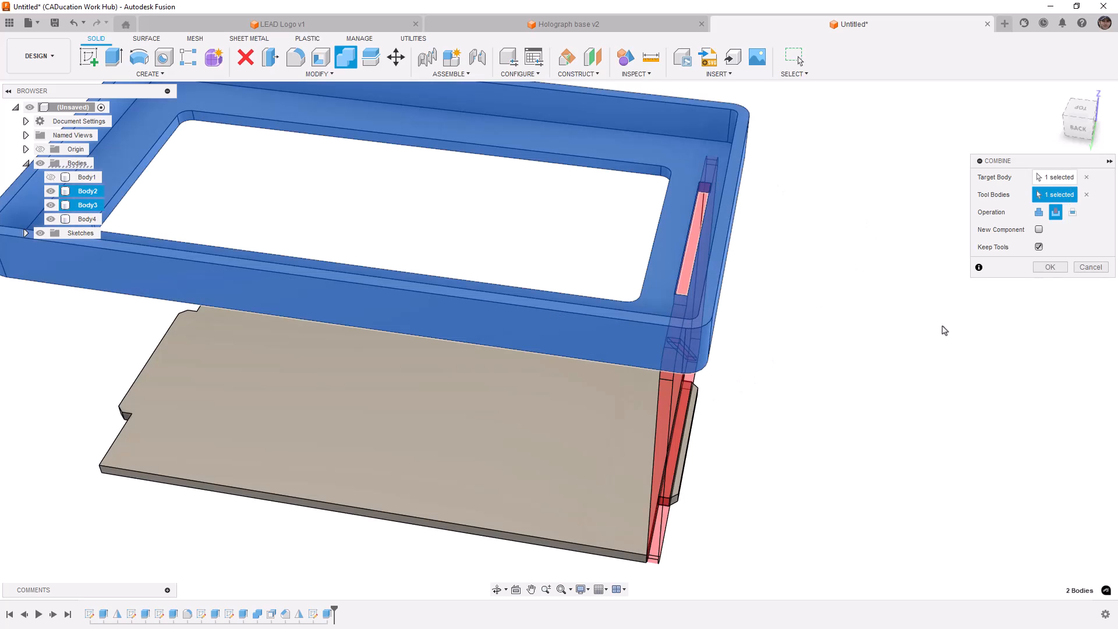
click(1051, 267)
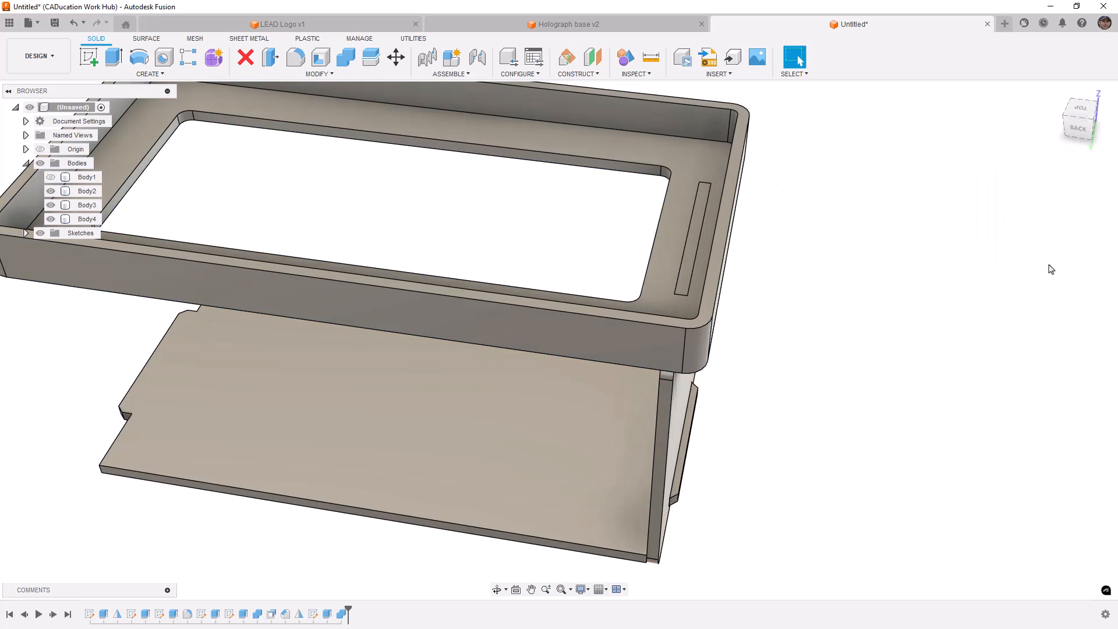
Step: Hide the side plate body (Body2), leaving the tray and the base plate visible
shift+middle_drag(723, 404, 693, 353)
click(692, 350)
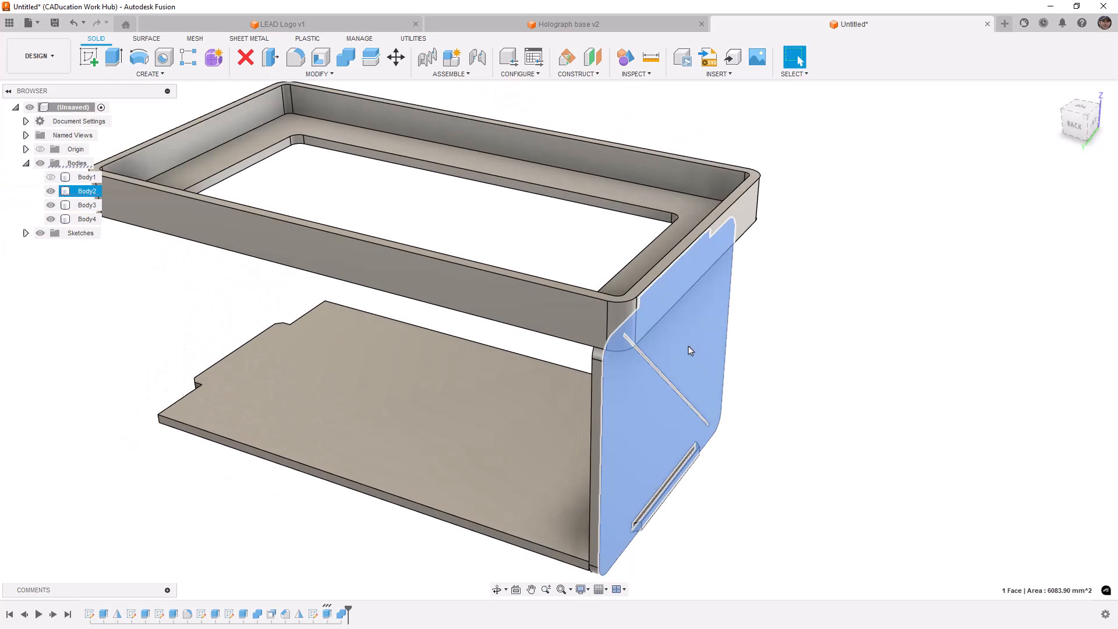
key(v)
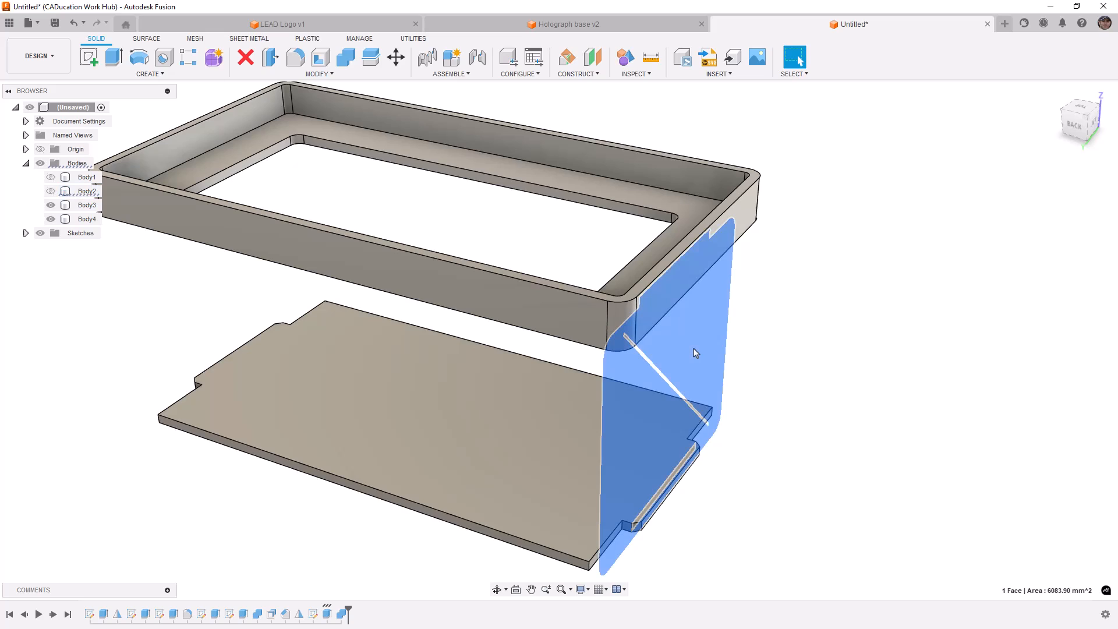
click(819, 331)
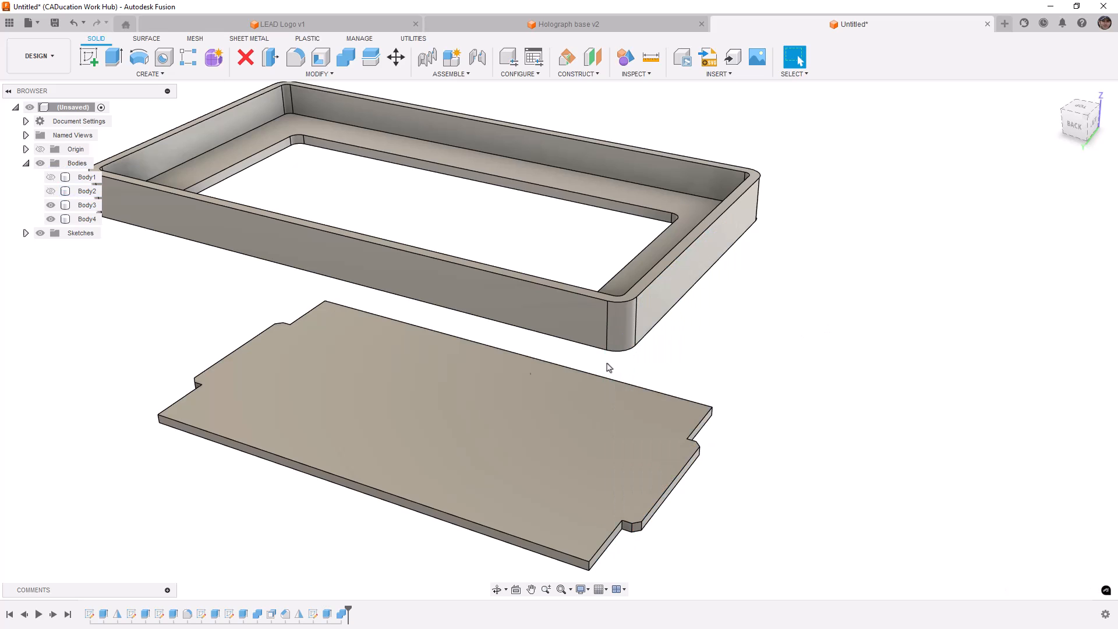
click(489, 424)
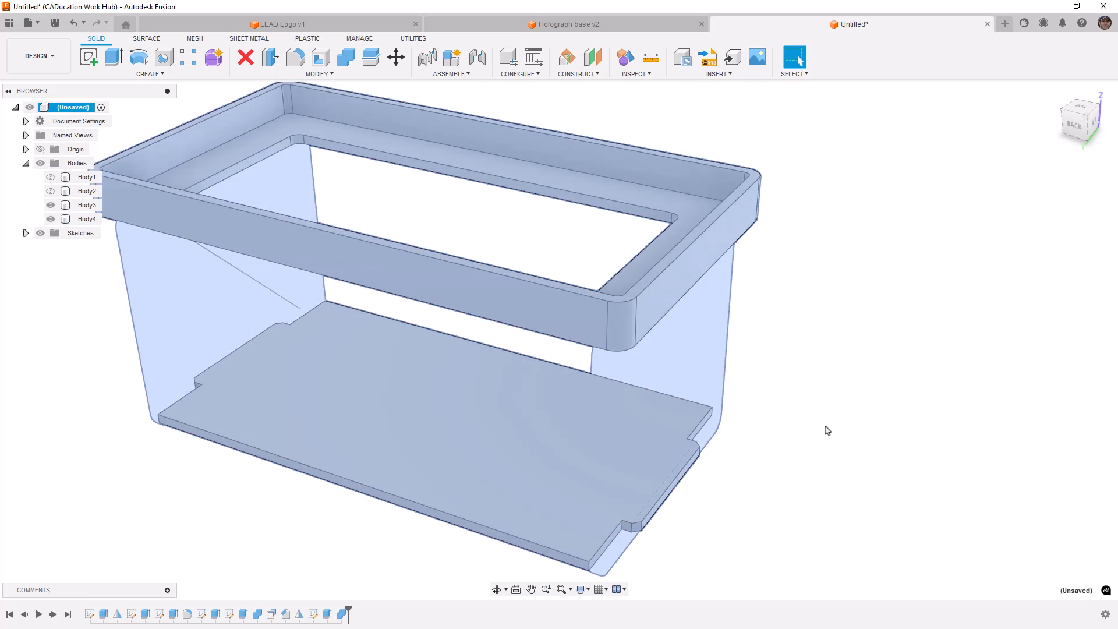
click(825, 429)
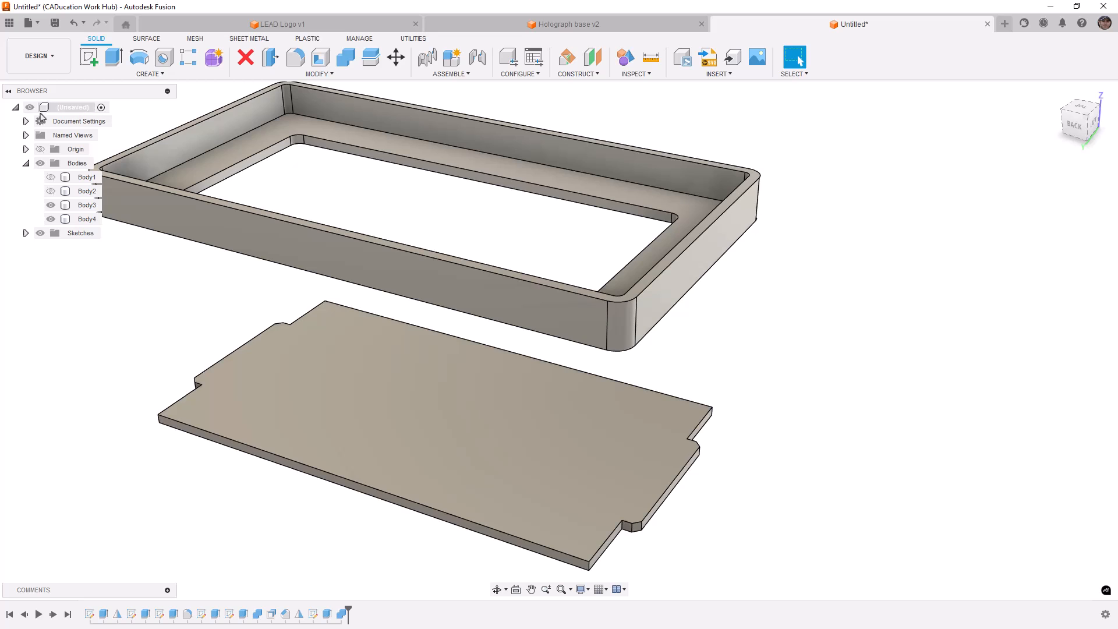
Step: Offset one end face and the adjoining long inner face of the tray's slot by -0.2 mm for clearance
shift+middle_drag(409, 222, 429, 239)
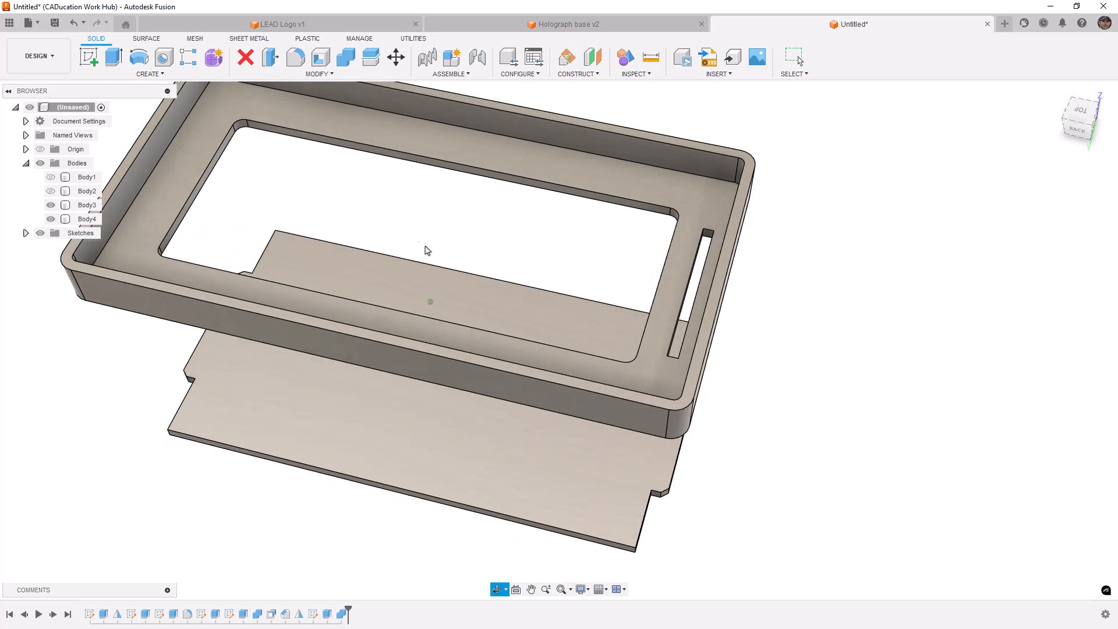
click(656, 329)
click(711, 278)
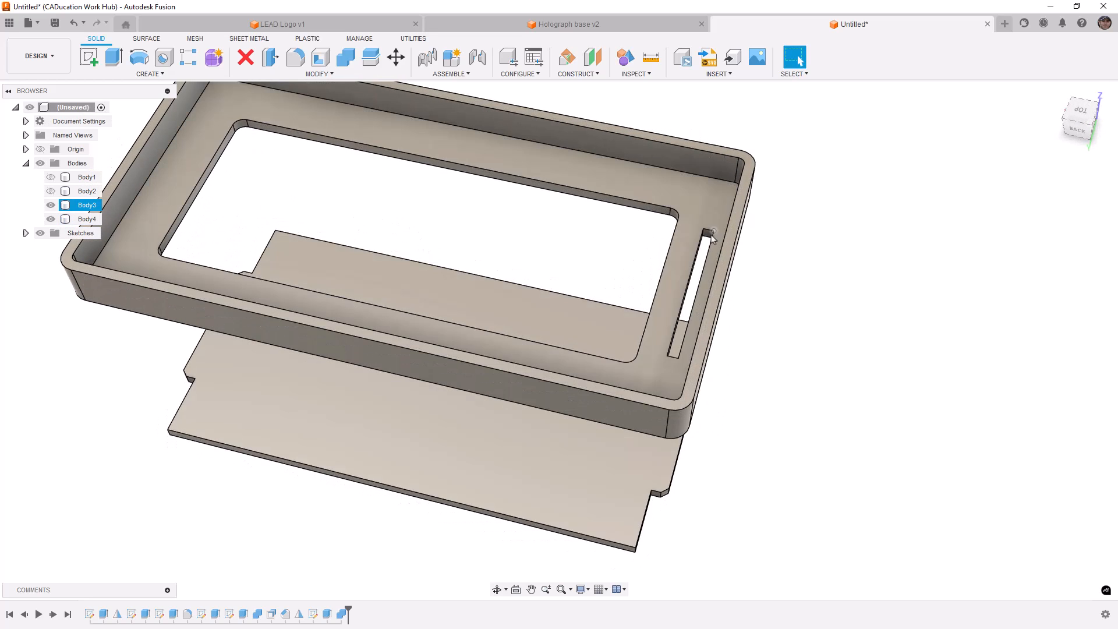
scroll(711, 274, up, 5)
shift+middle_drag(699, 278, 693, 250)
click(692, 251)
ctrl+click(674, 222)
click(270, 57)
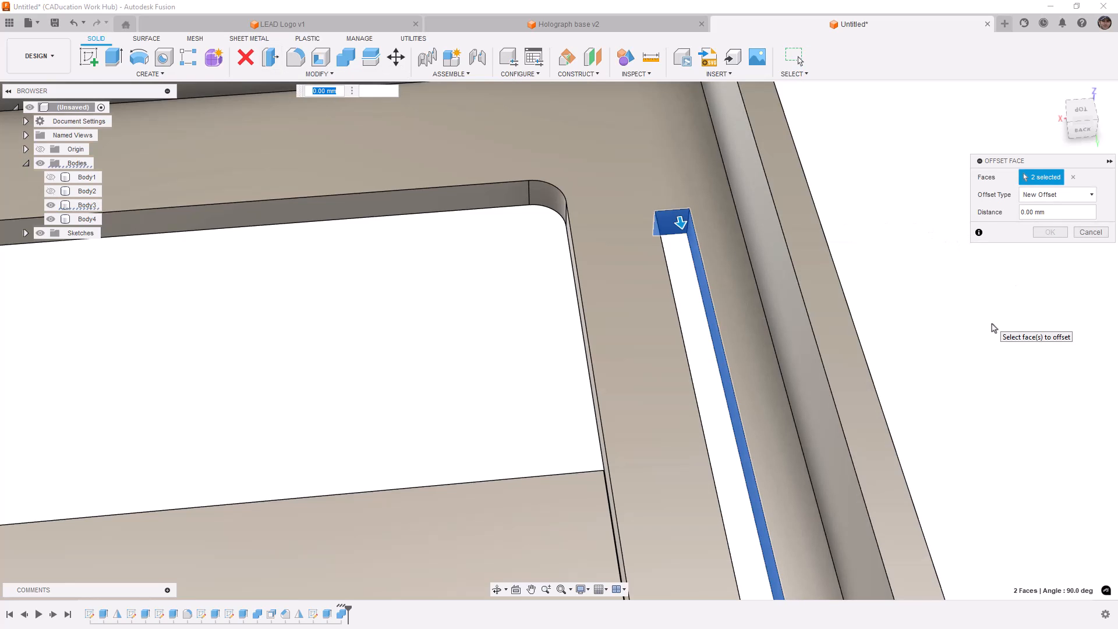
text(-.2)
key(Return)
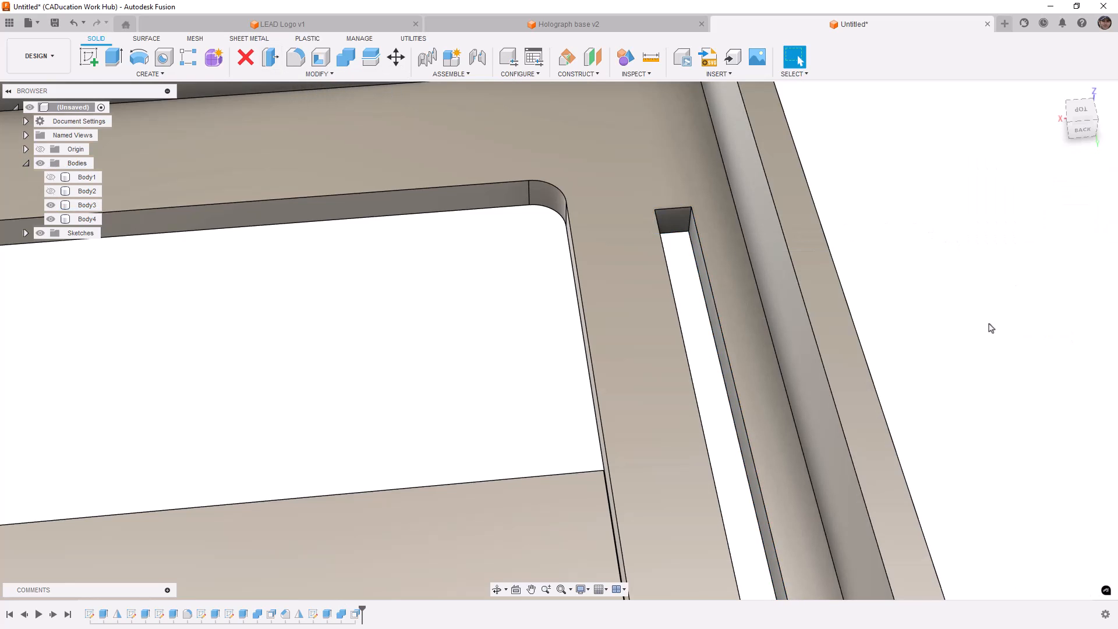
scroll(583, 242, down, 5)
shift+middle_drag(603, 233, 564, 311)
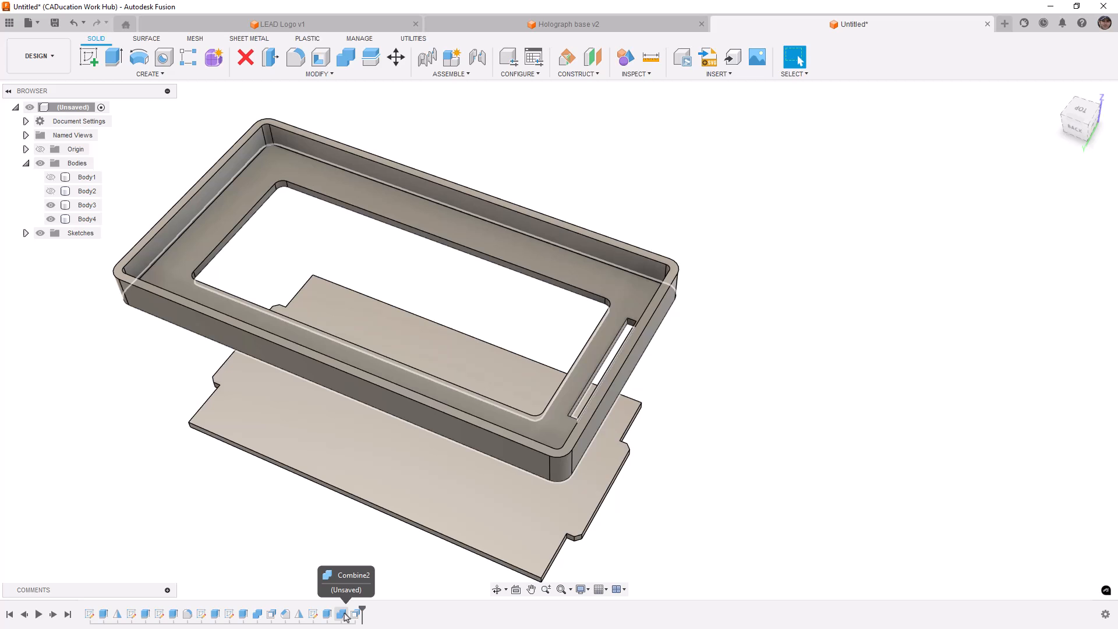
Step: Mirror the slot's four inner faces across the origin YZ plane to the tray's opposite end
click(147, 75)
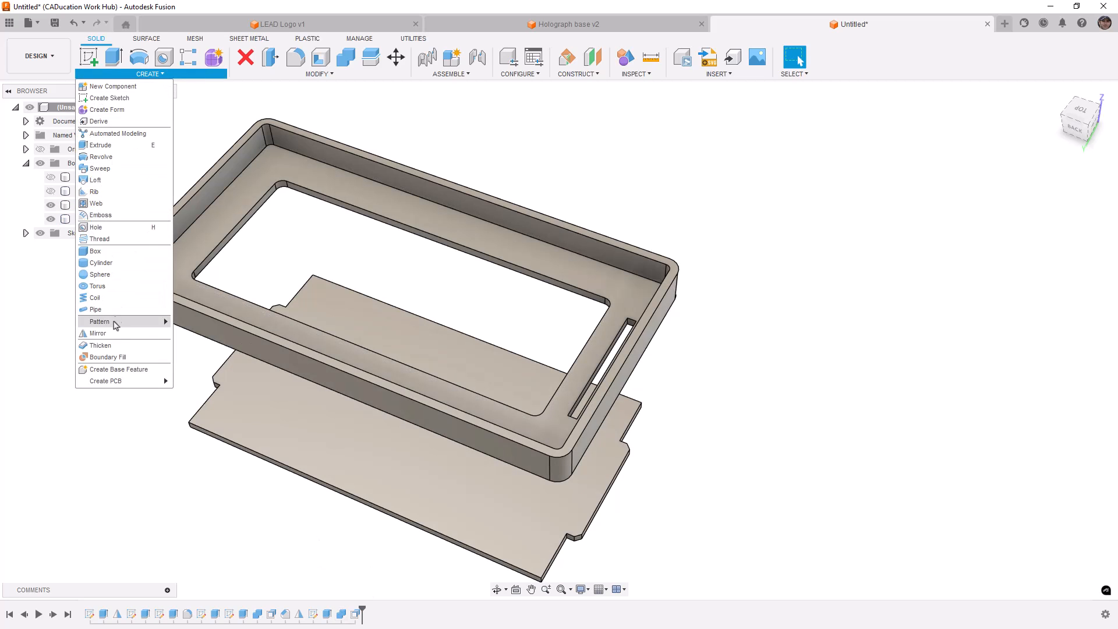
click(98, 334)
click(1057, 177)
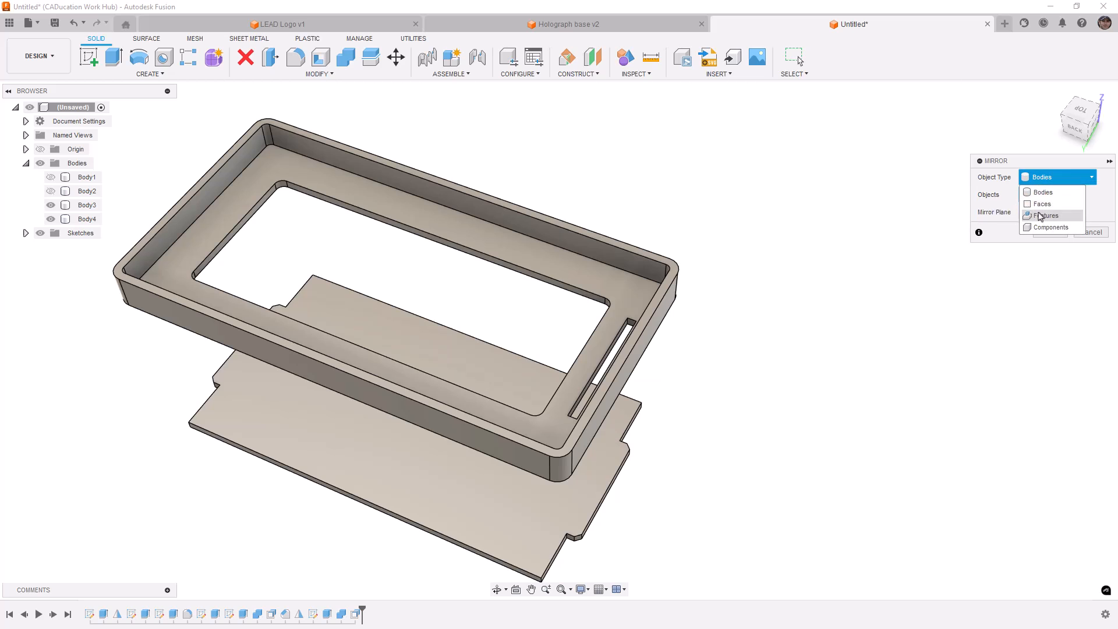
click(1042, 204)
scroll(632, 322, up, 10)
click(632, 322)
click(610, 326)
shift+middle_drag(610, 326, 762, 375)
click(656, 318)
scroll(656, 319, down, 8)
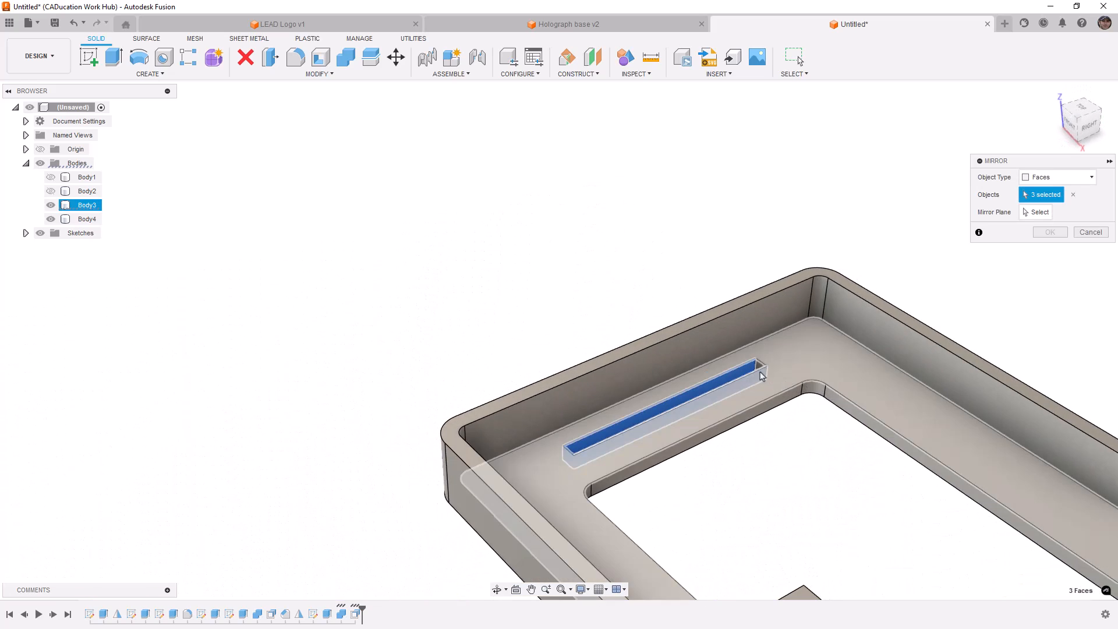
click(760, 373)
scroll(623, 303, down, 3)
click(1028, 212)
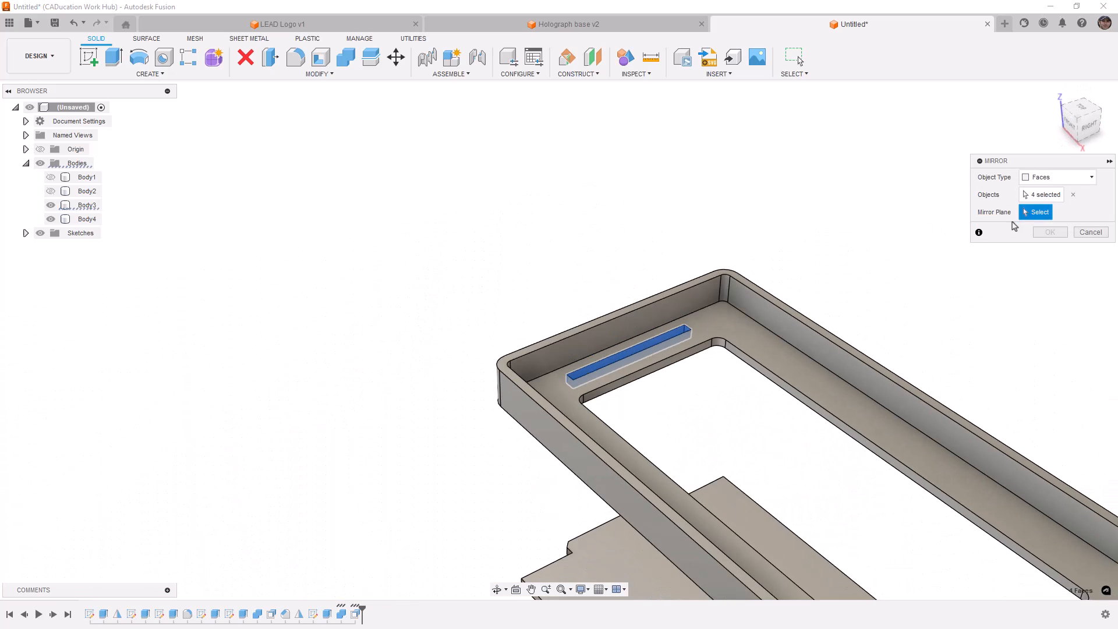
scroll(689, 464, down, 5)
click(721, 417)
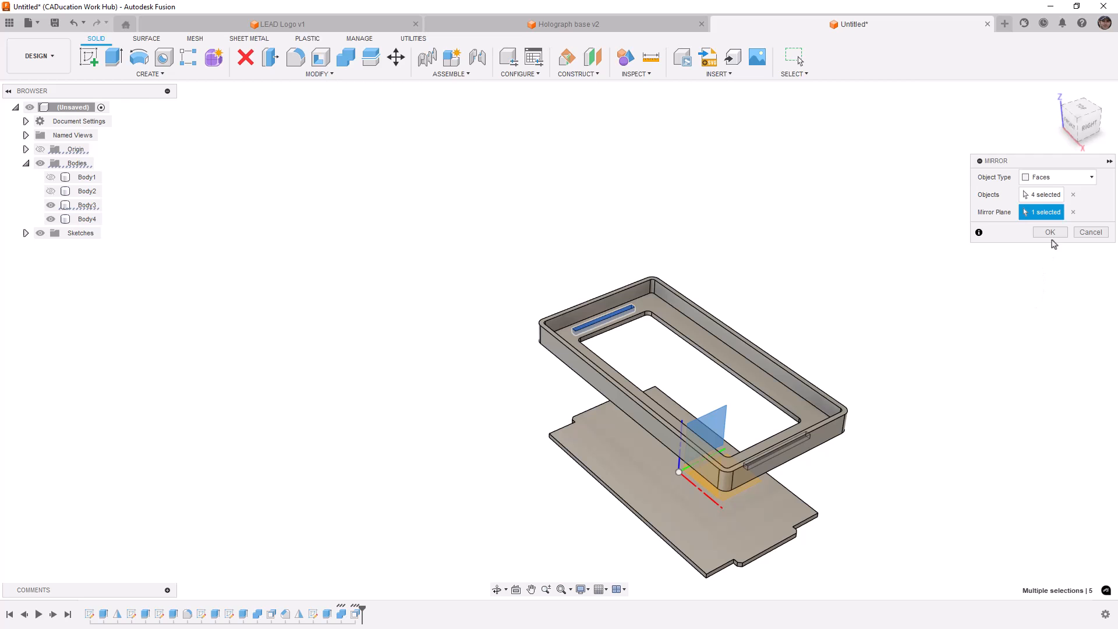
click(1050, 232)
shift+middle_drag(908, 344, 703, 349)
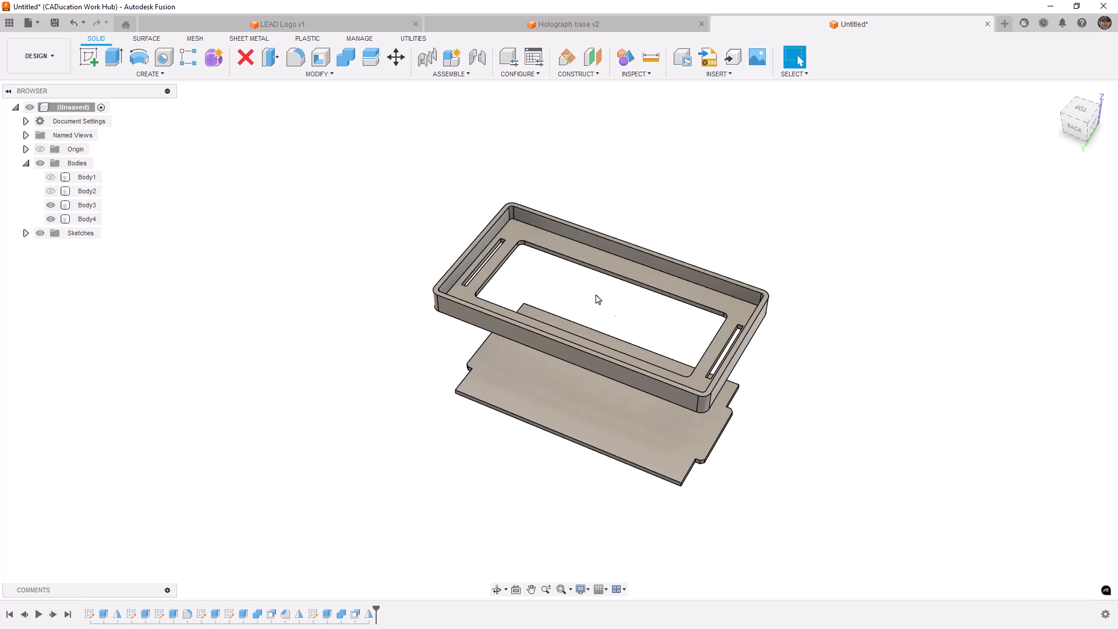
Step: Show the side plate (Body2) and hide the tray (Body3) to expose the plate's upper tab
click(51, 191)
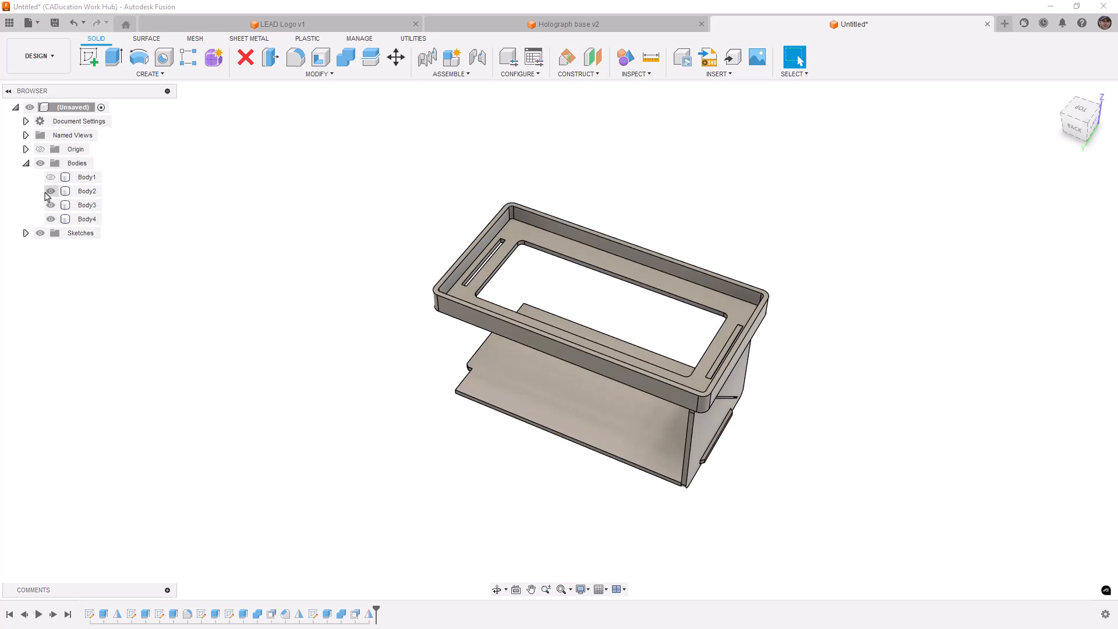
click(51, 205)
click(713, 396)
scroll(702, 359, up, 5)
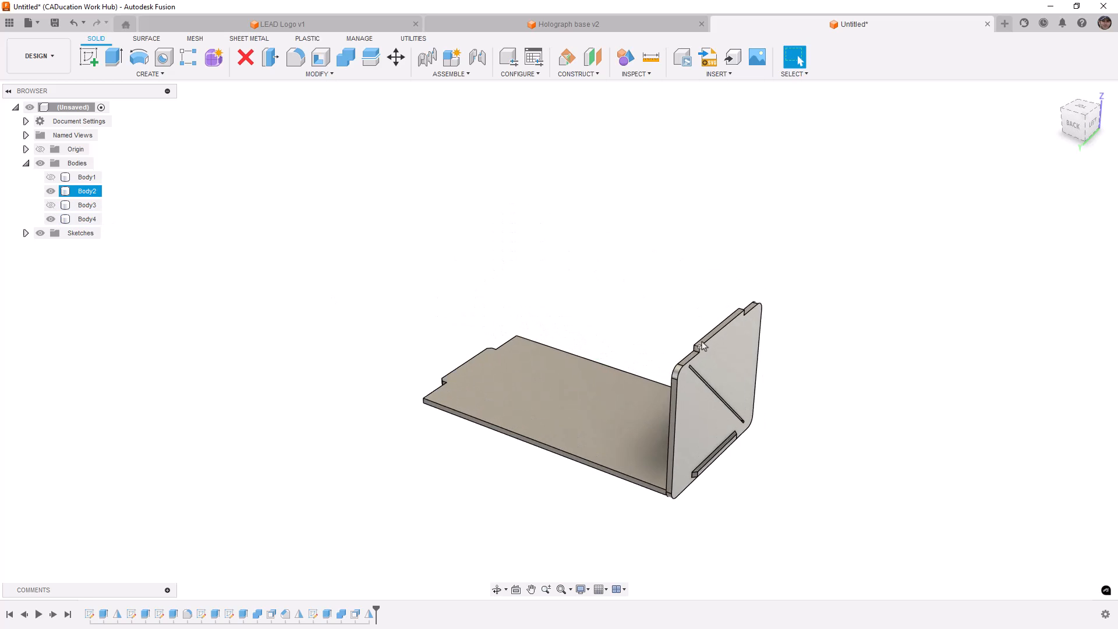
click(482, 211)
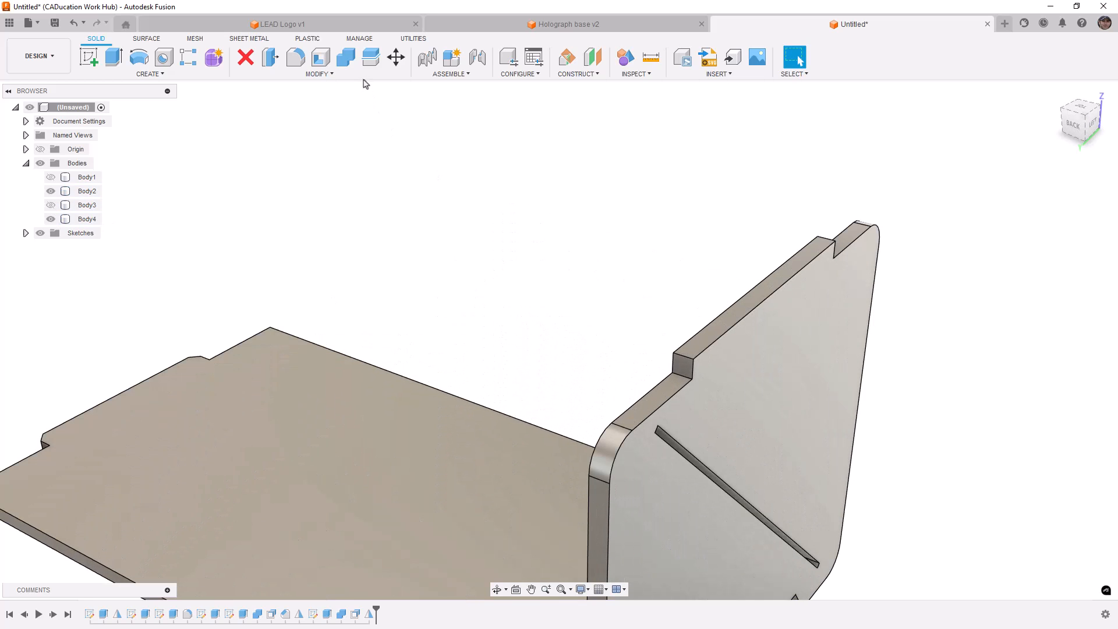
Step: Chamfer the two upper corner edges of the side plate's top tab with an equal distance of 1 mm
click(319, 74)
click(262, 109)
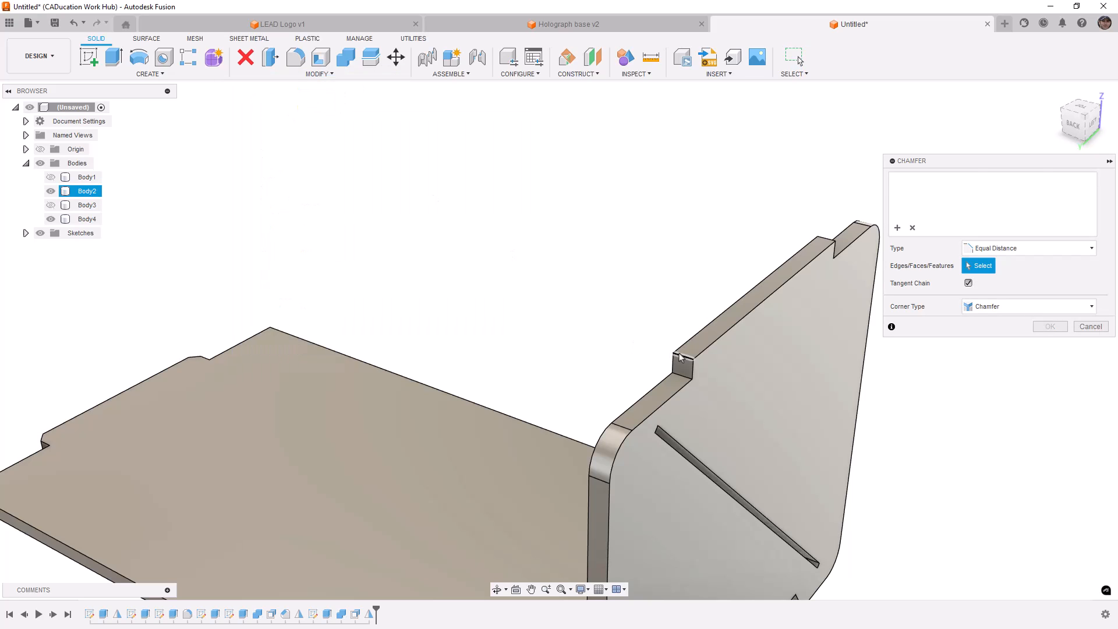
click(679, 357)
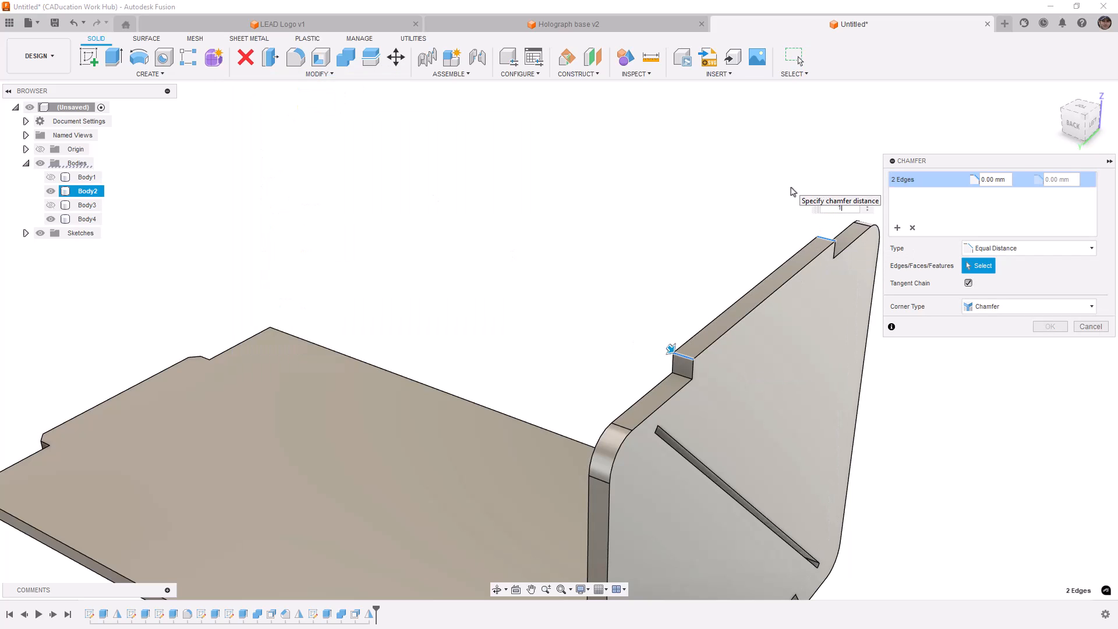
text(1)
key(Return)
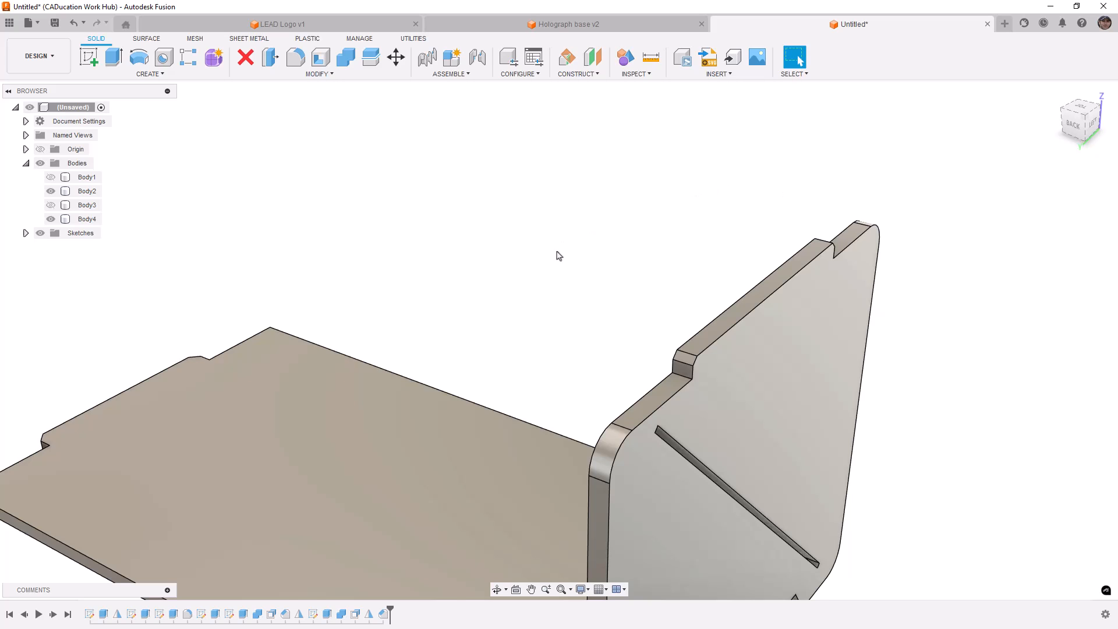
scroll(563, 248, down, 3)
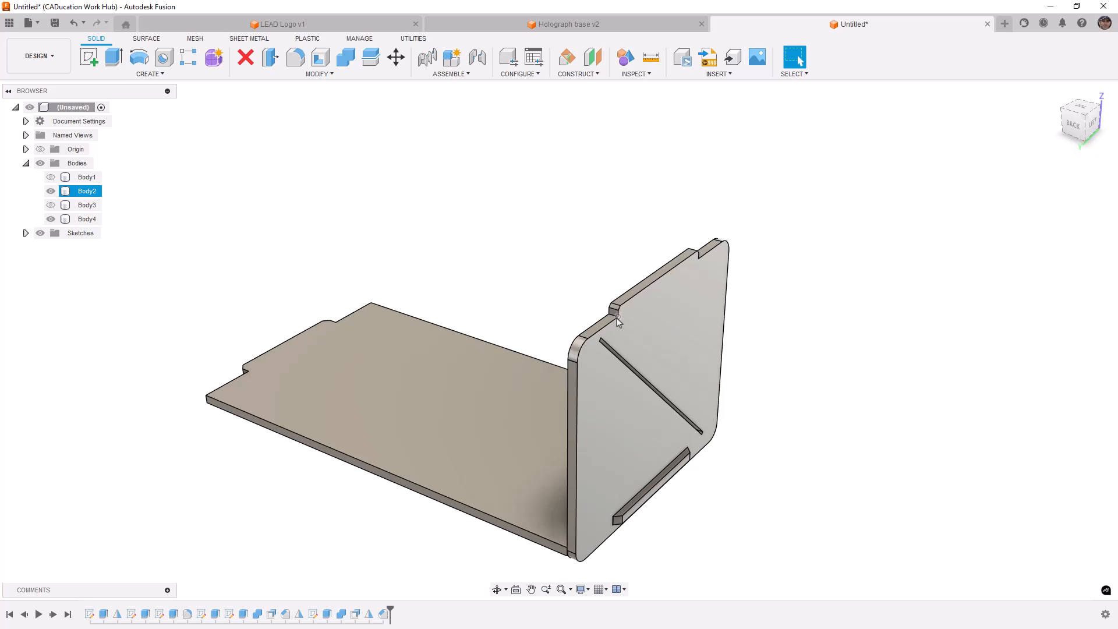
scroll(618, 322, up, 5)
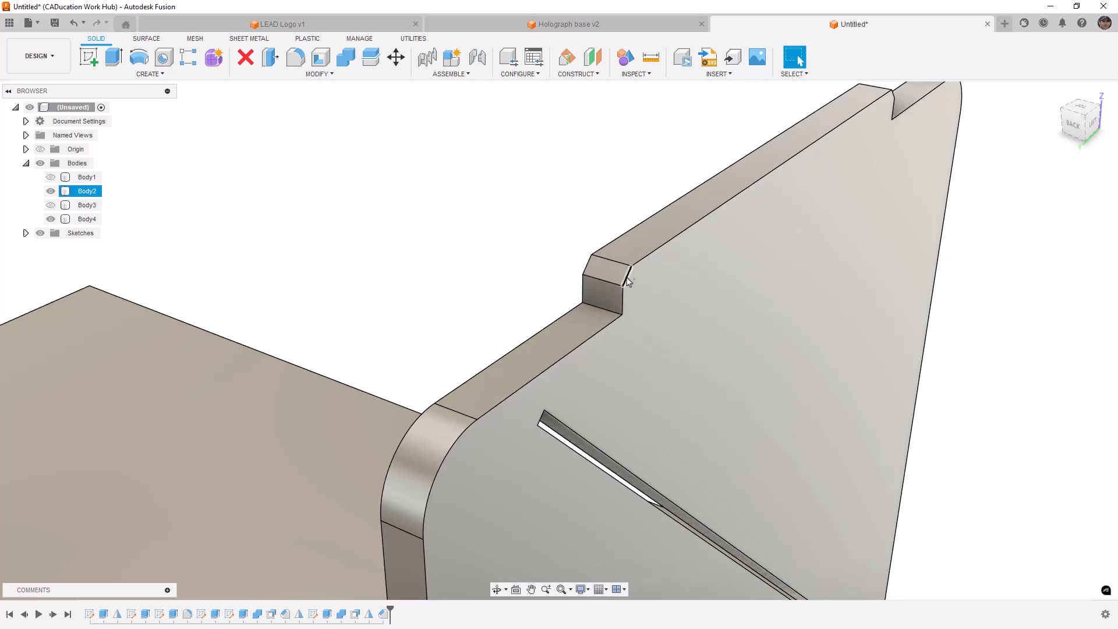
click(577, 278)
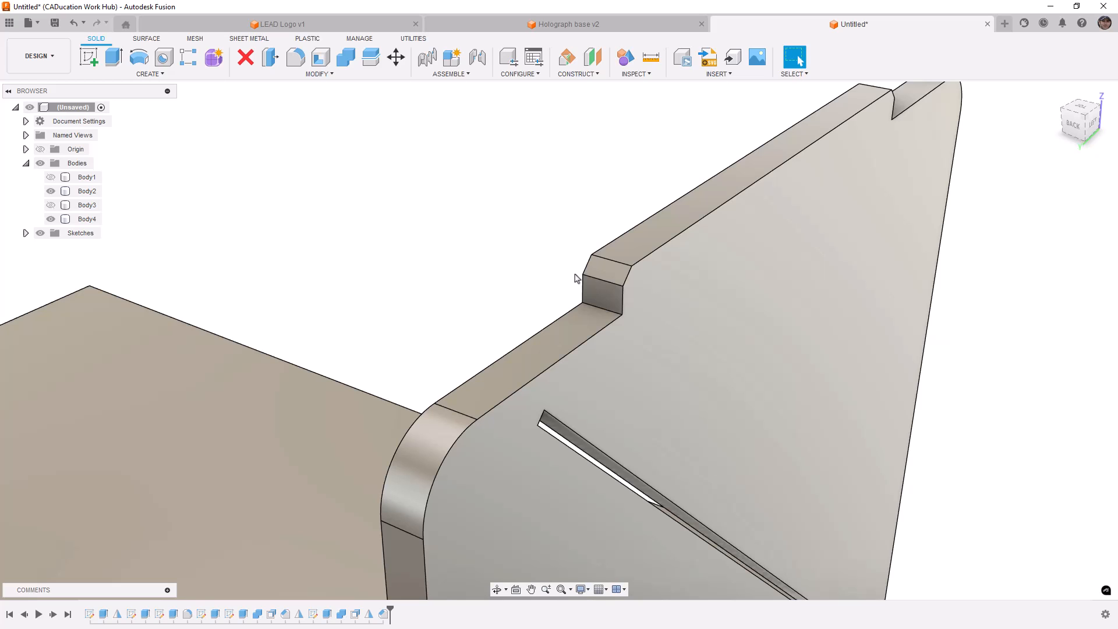
click(583, 279)
scroll(643, 278, down, 5)
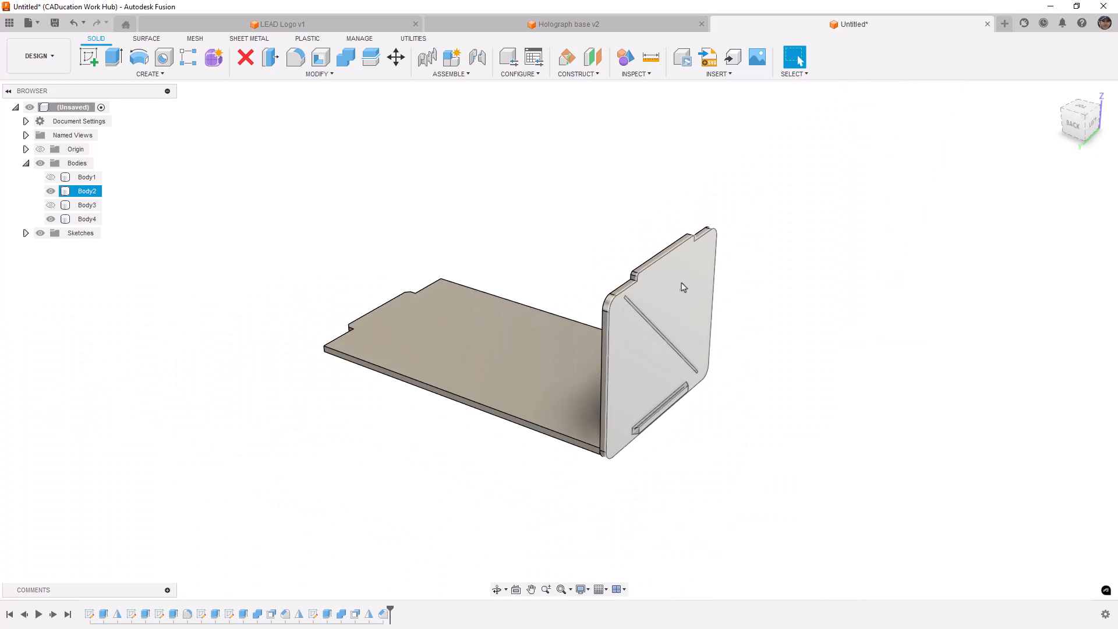
key(Escape)
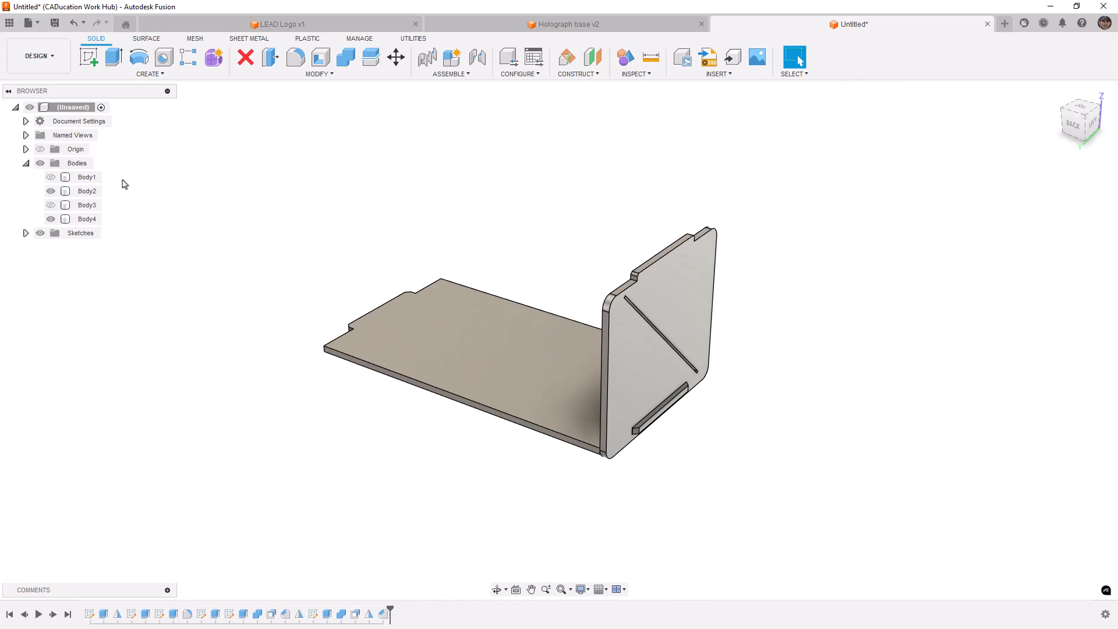
Step: Show the opposite side plate without a top tab (Body1) and remove it from the design
click(51, 178)
click(82, 177)
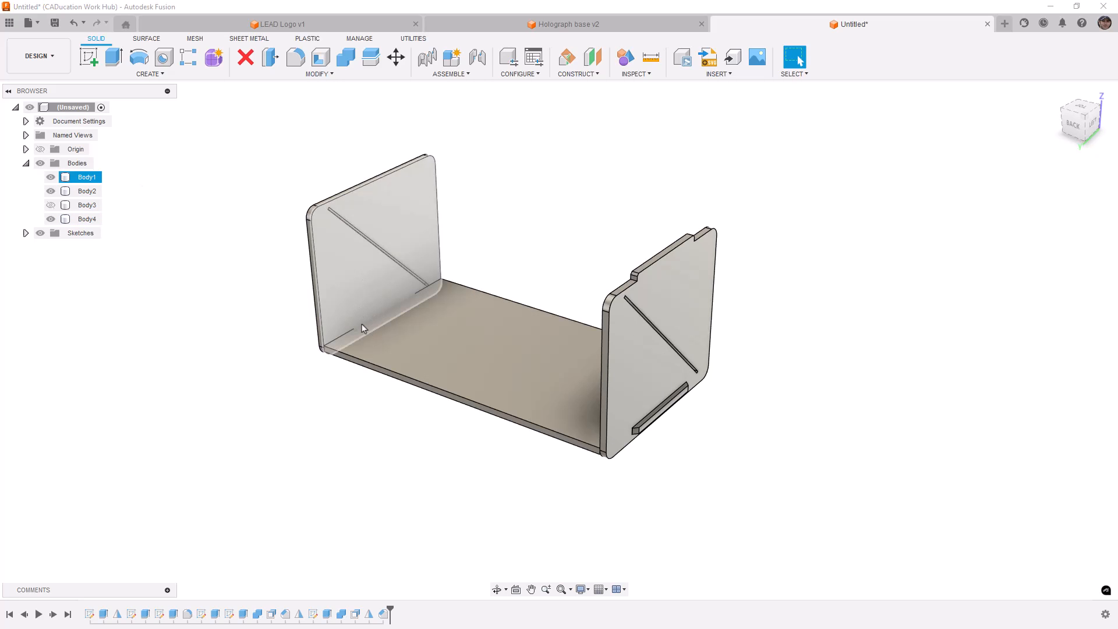
click(702, 313)
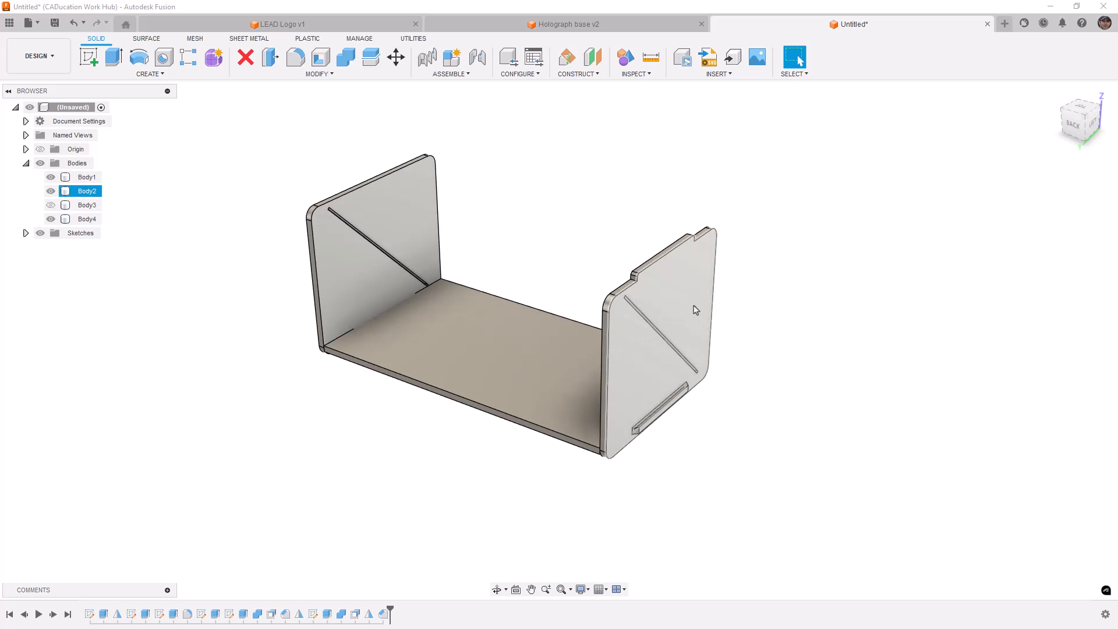
click(305, 159)
click(88, 178)
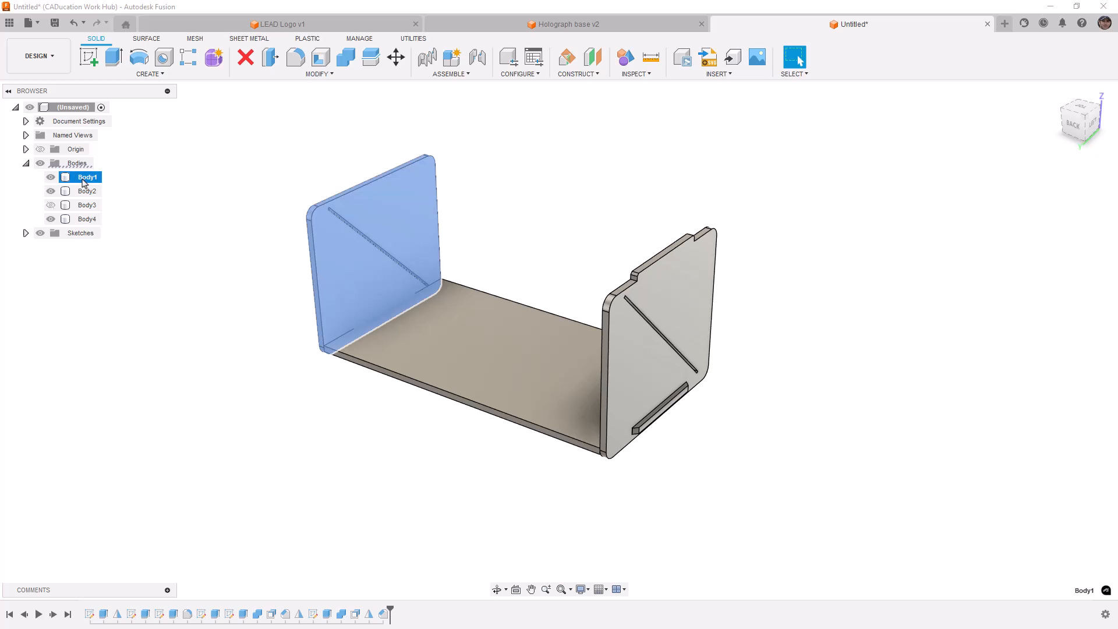
right_click(85, 179)
click(110, 363)
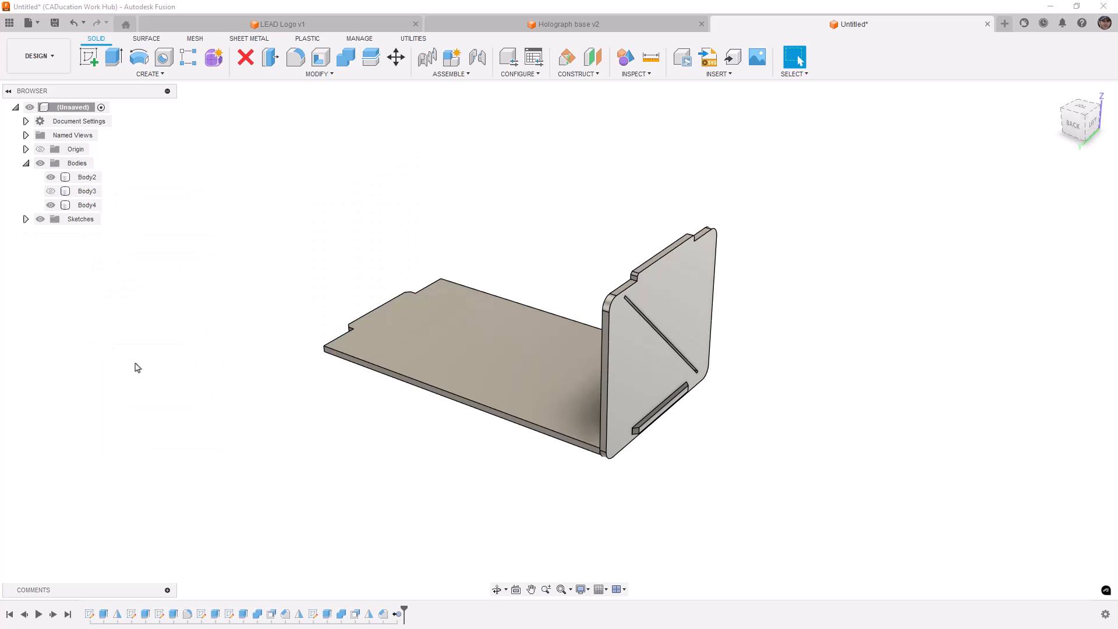
Step: Mirror the remaining side plate (Body2) across the origin YZ plane as a new body
click(669, 296)
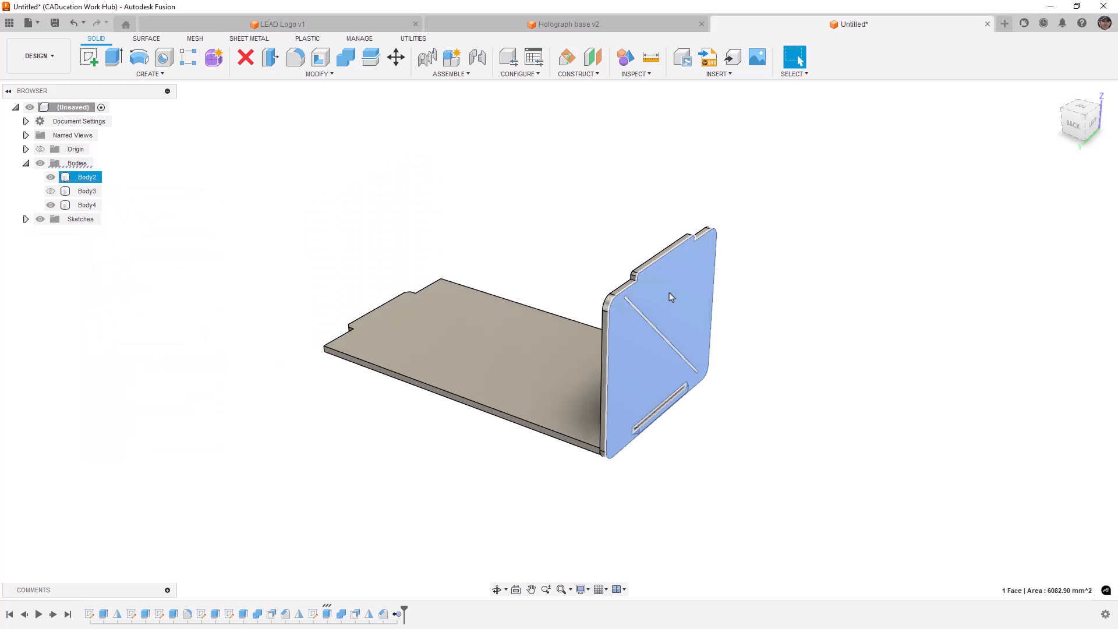
click(159, 211)
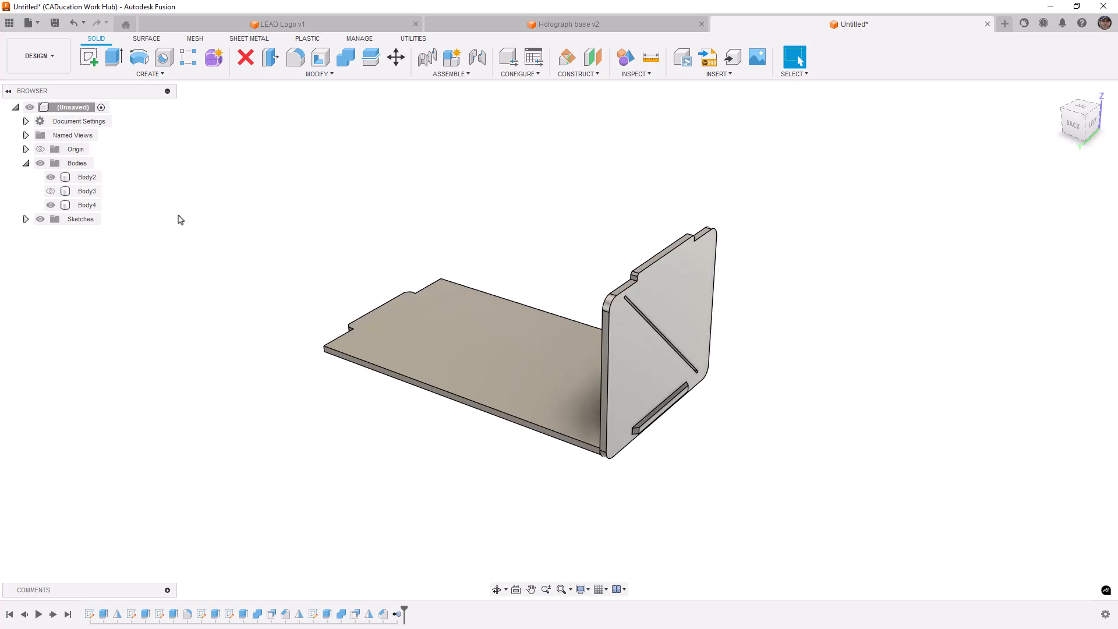
click(75, 205)
click(71, 178)
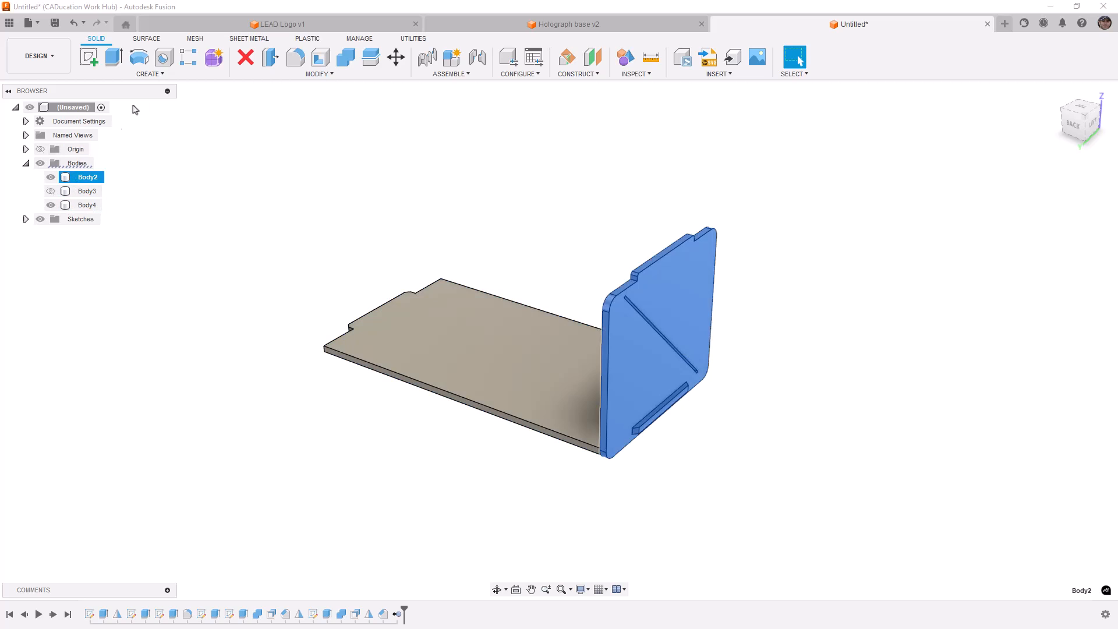
click(153, 74)
click(130, 333)
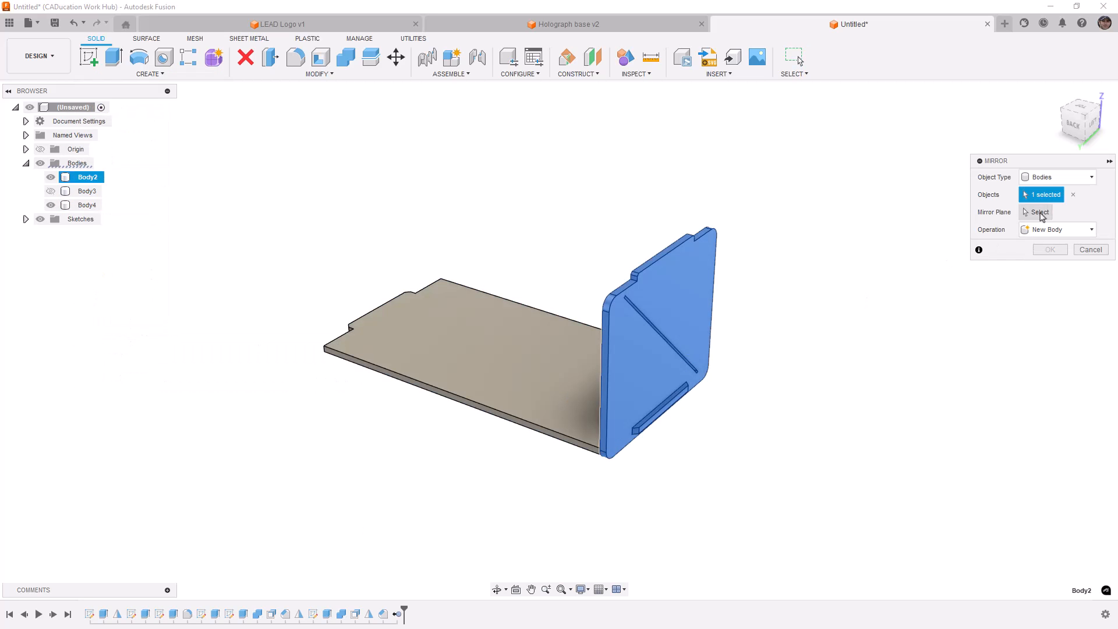
click(1043, 213)
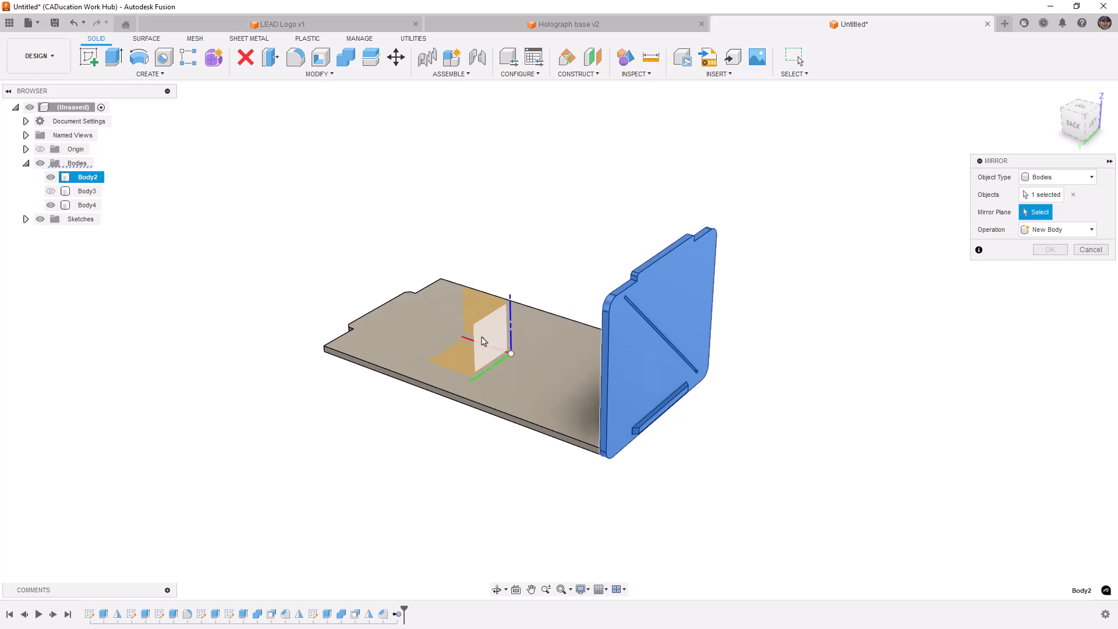
click(491, 336)
click(1050, 249)
shift+middle_drag(971, 285, 802, 330)
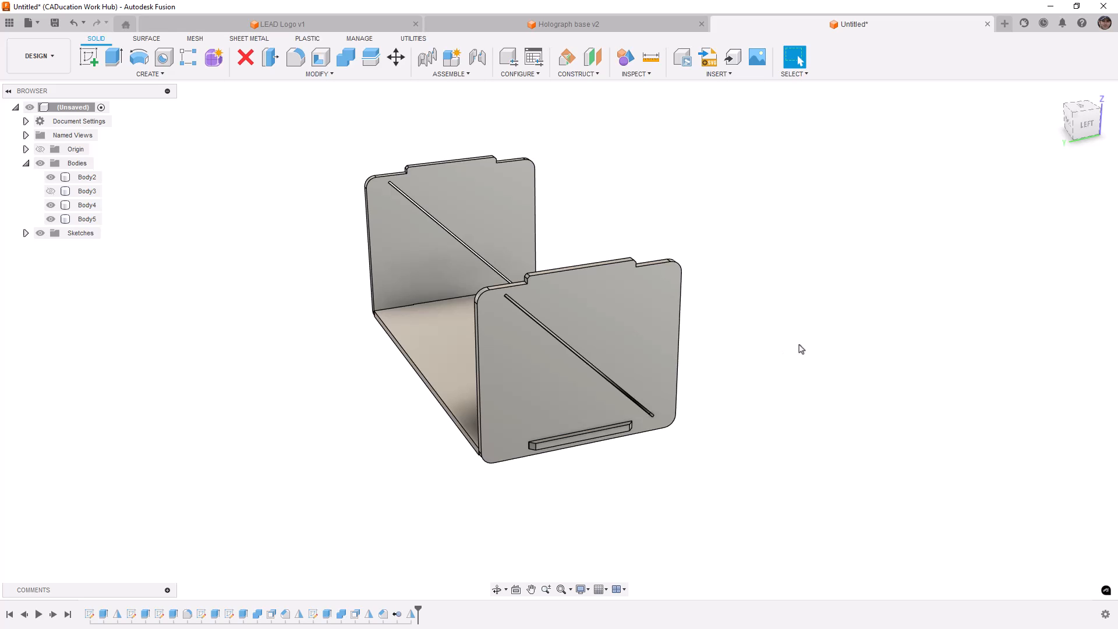
Step: Show the tray (Body3) and save the design as LEAD Hologram Base in the Hologram Display project
click(50, 191)
shift+middle_drag(156, 290, 305, 300)
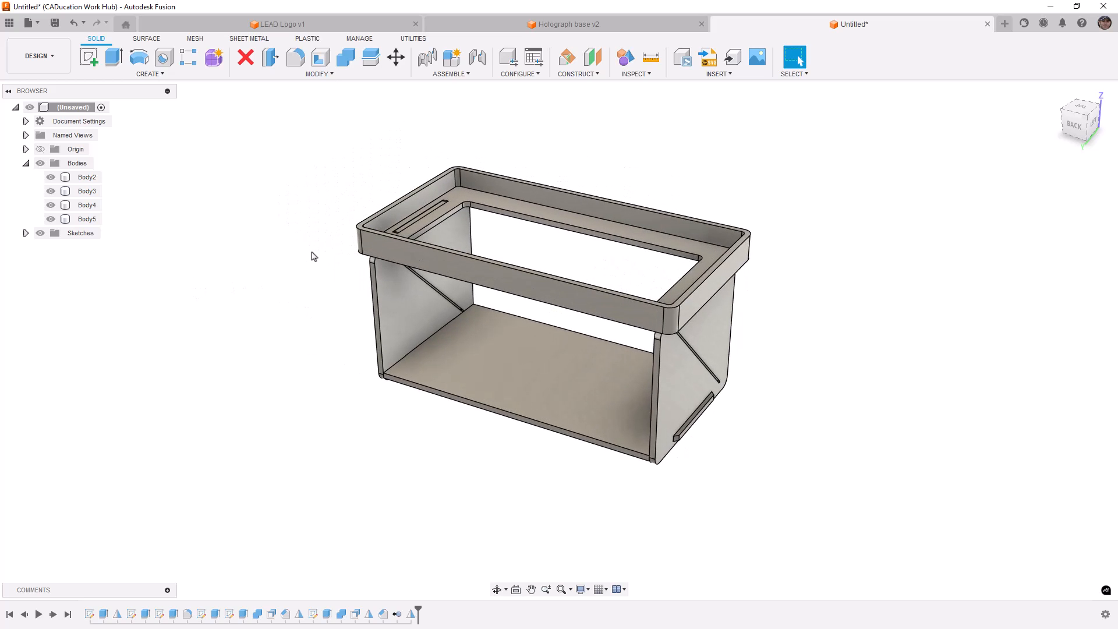
key(ctrl+s)
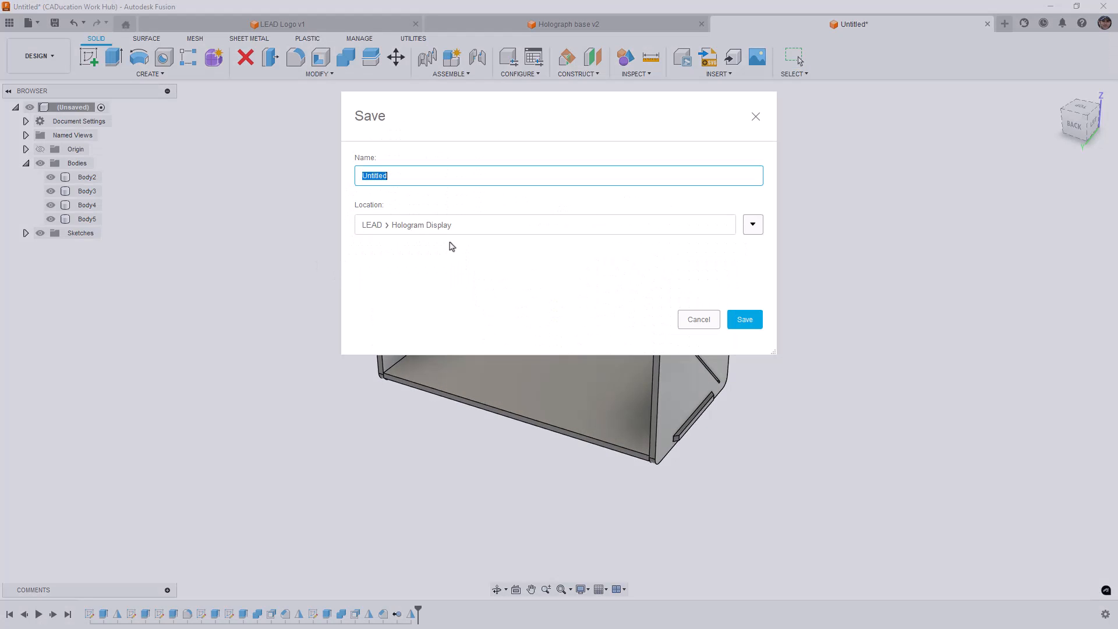
text(LEAD Hologram Base)
key(Return)
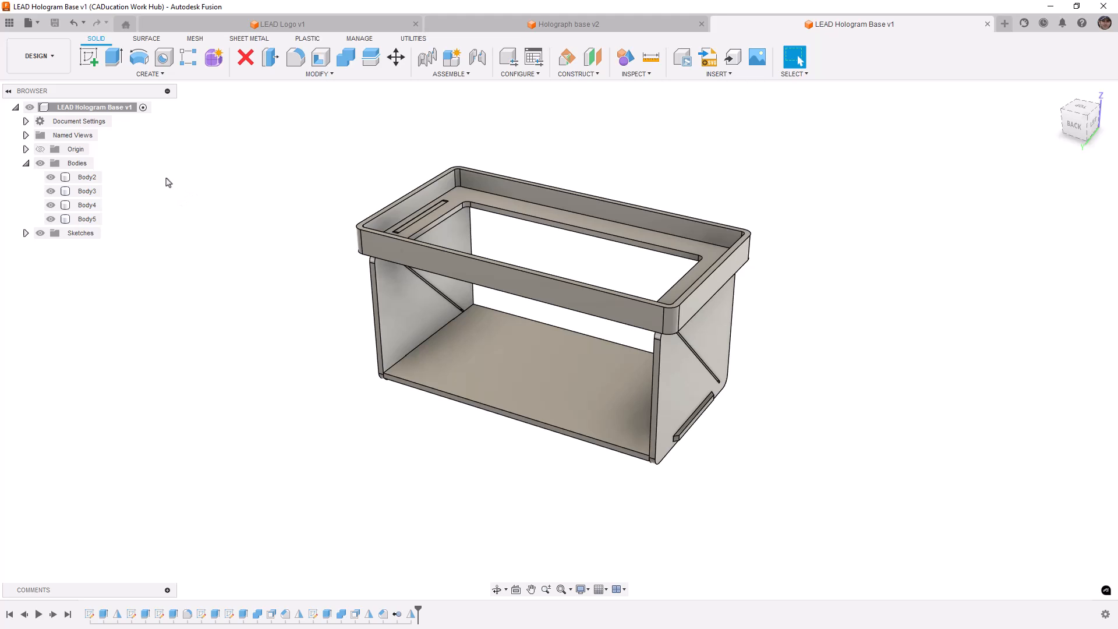
click(86, 177)
right_click(85, 177)
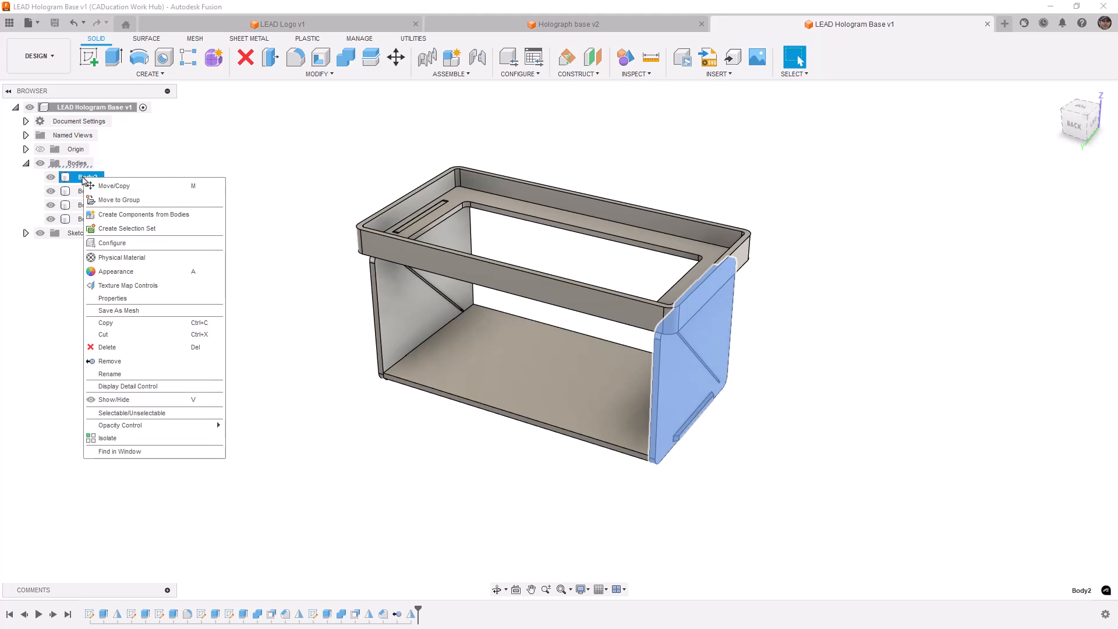
click(269, 175)
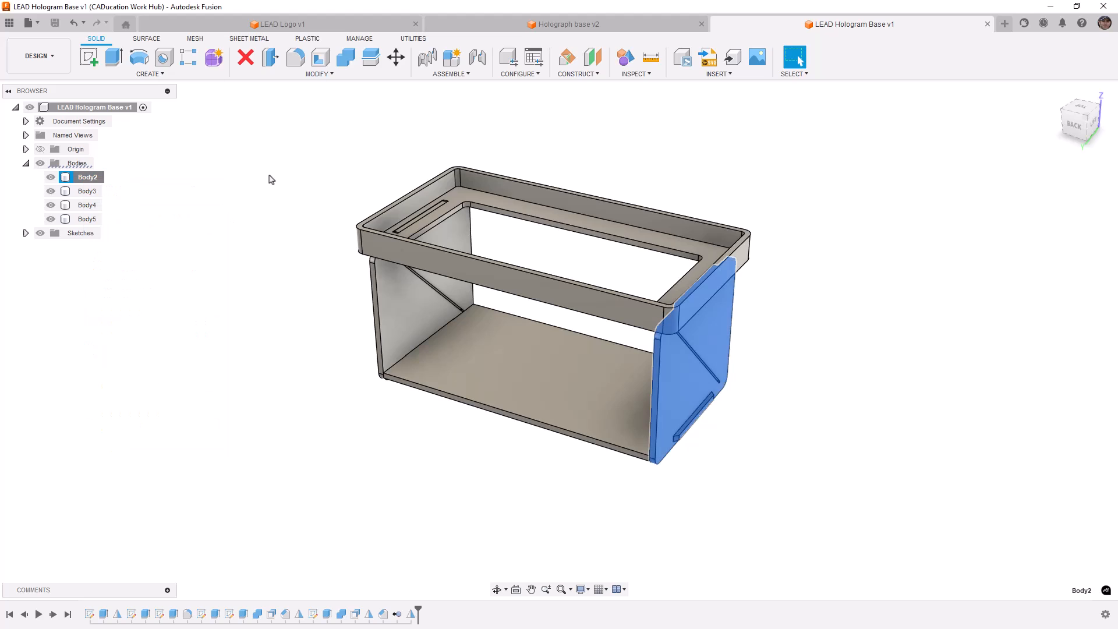
click(201, 183)
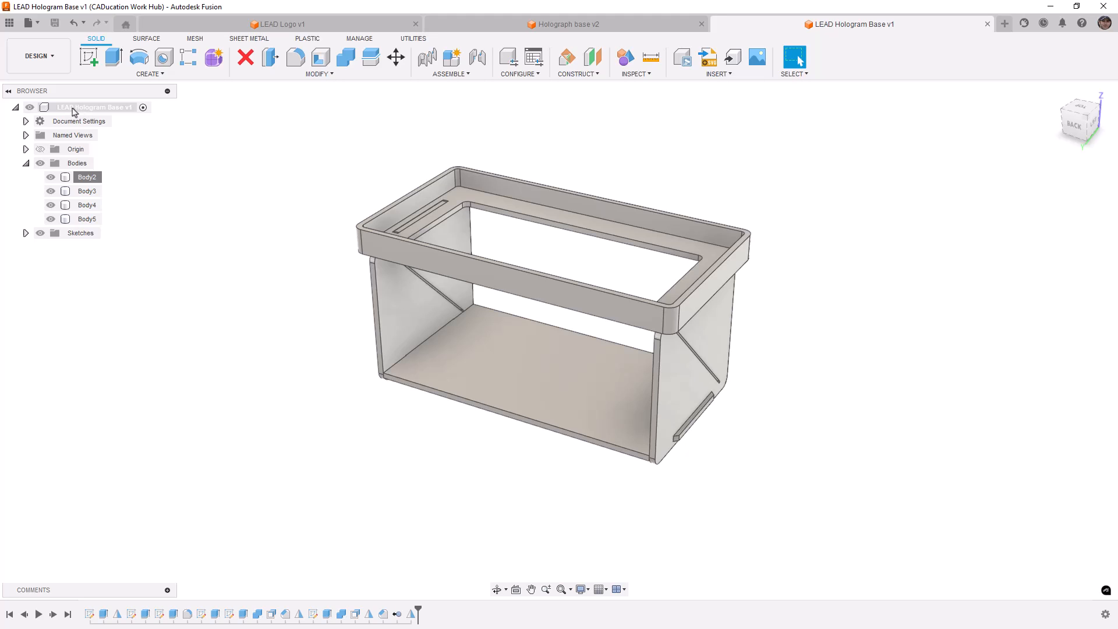
Step: Send the whole design as a binary STL mesh in millimetres to the Bambu Studio print utility
right_click(65, 112)
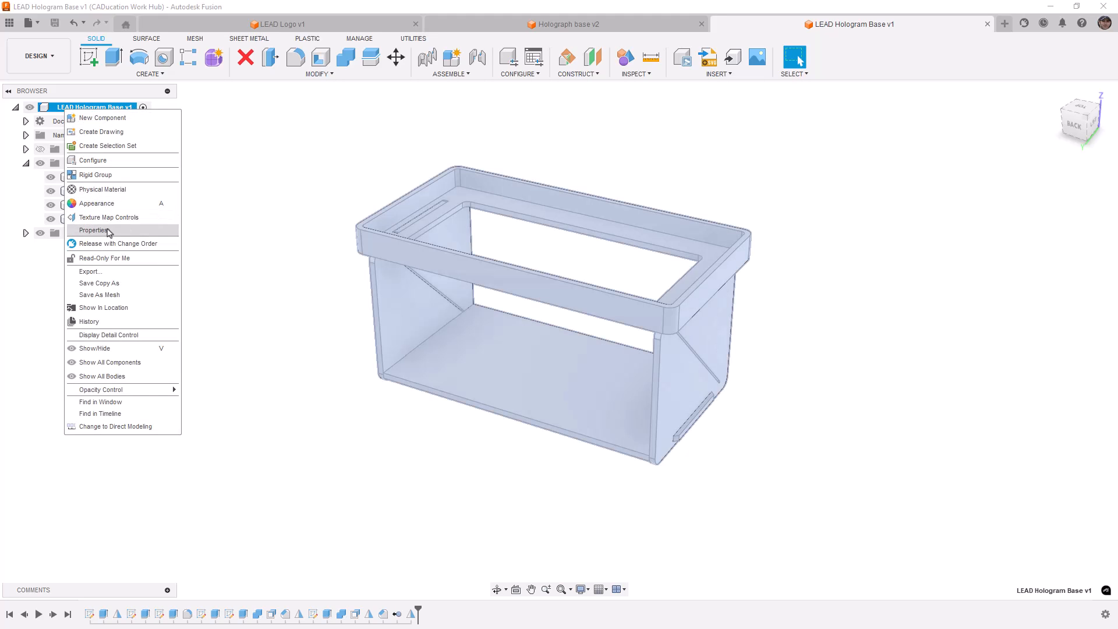
click(102, 294)
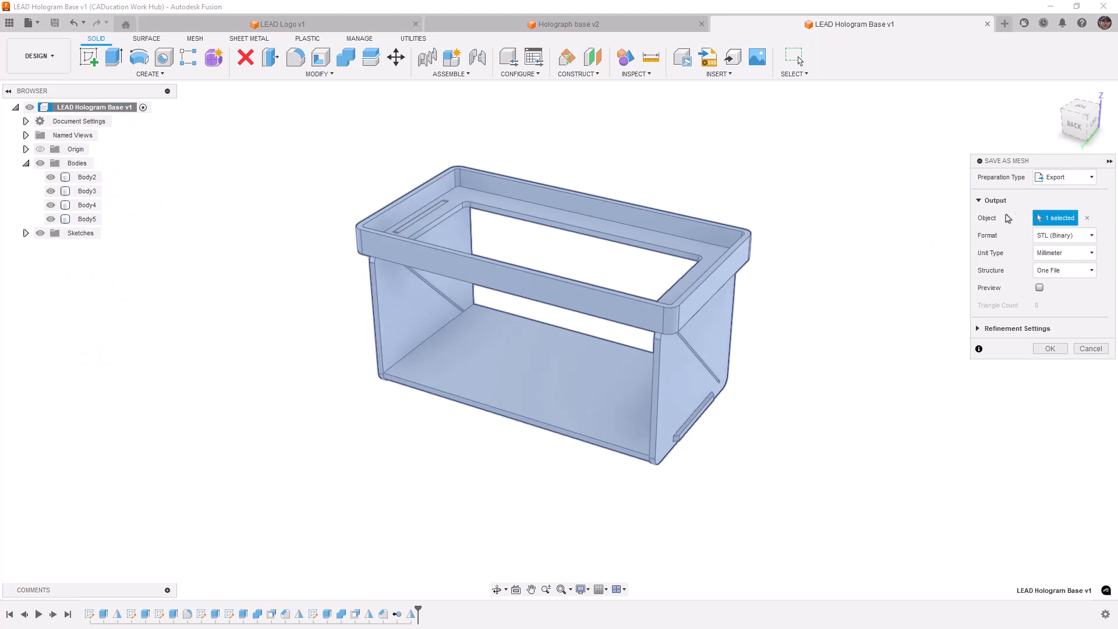
click(1082, 179)
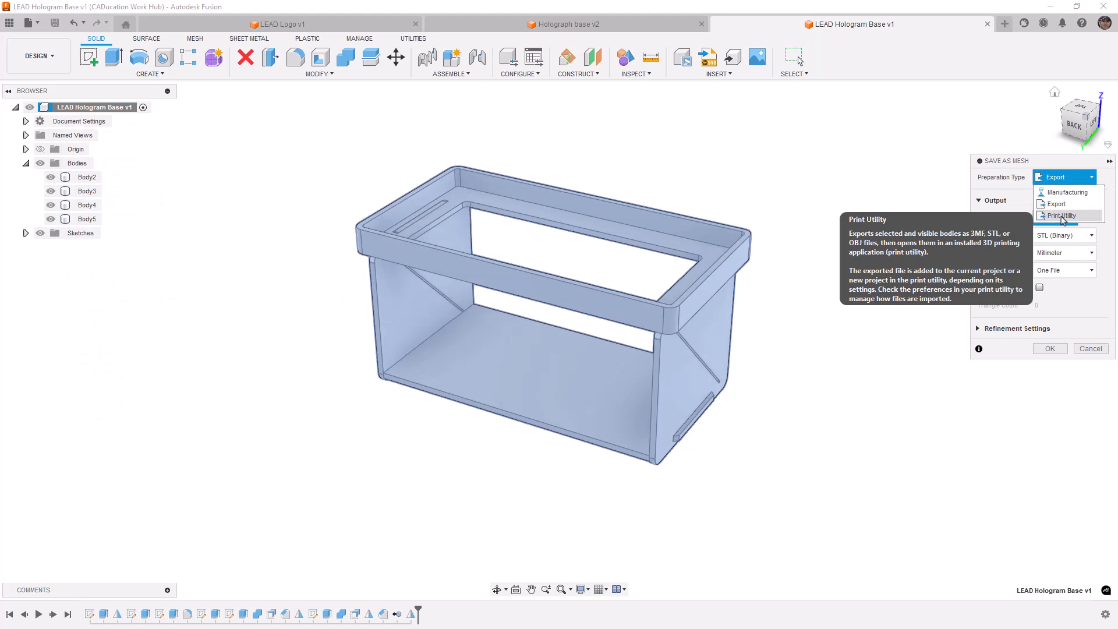
click(1061, 216)
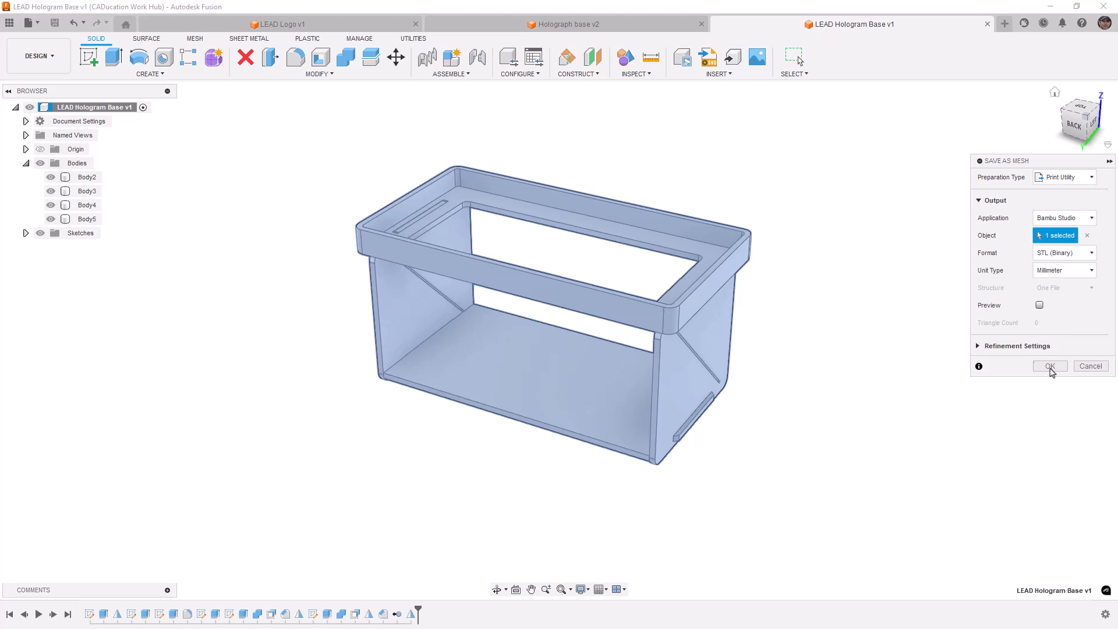
click(1050, 366)
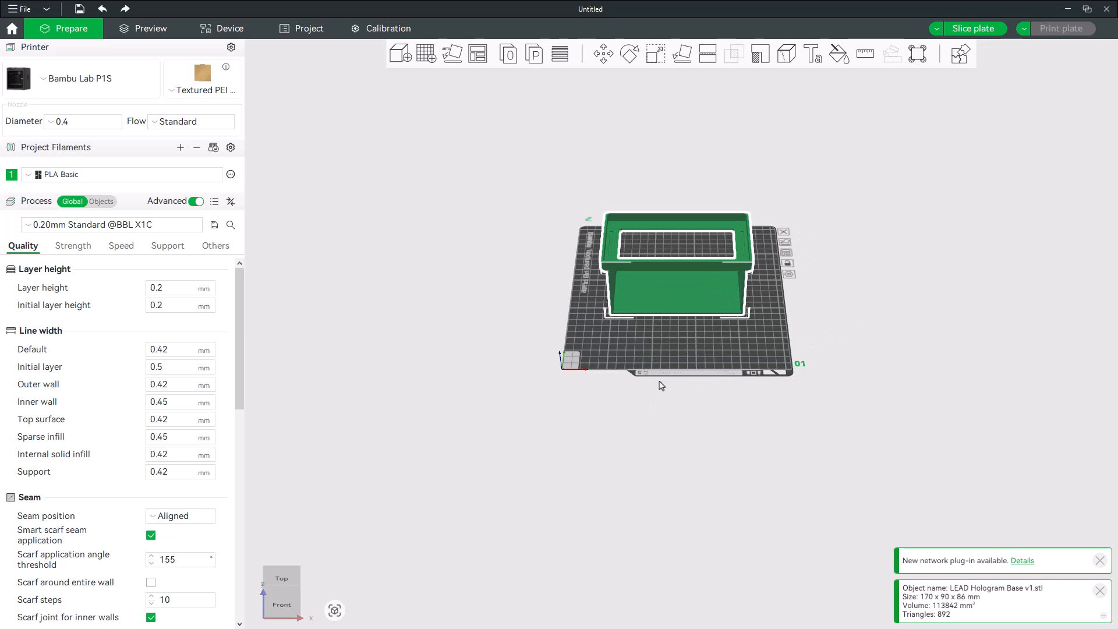
Step: Split the imported hologram base into separate objects and auto-arrange them on the build plate
drag(624, 488, 673, 476)
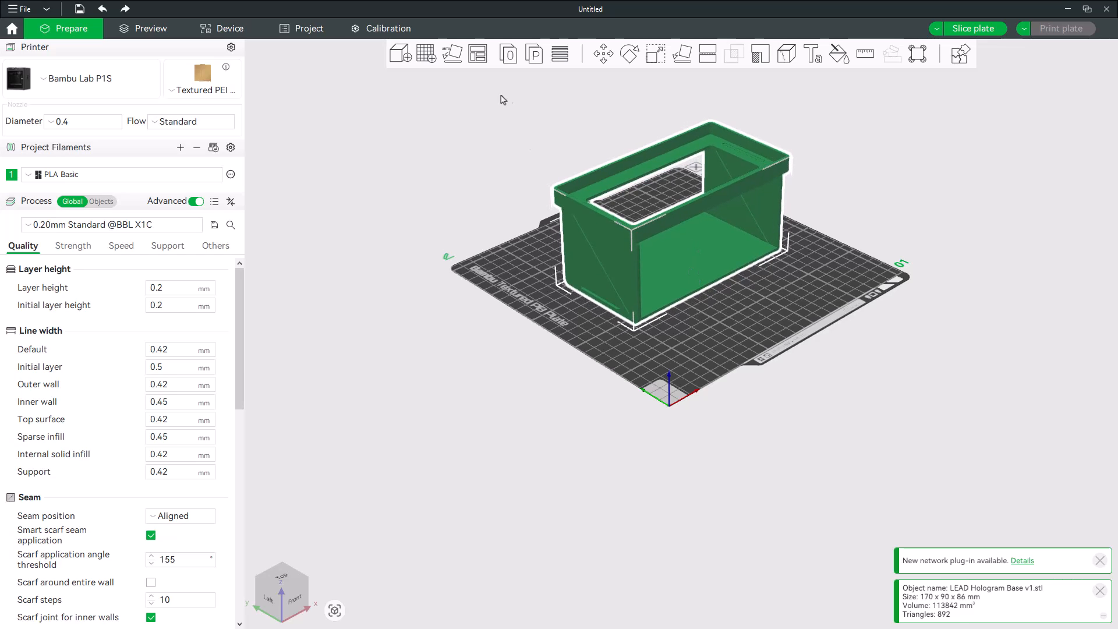
click(509, 55)
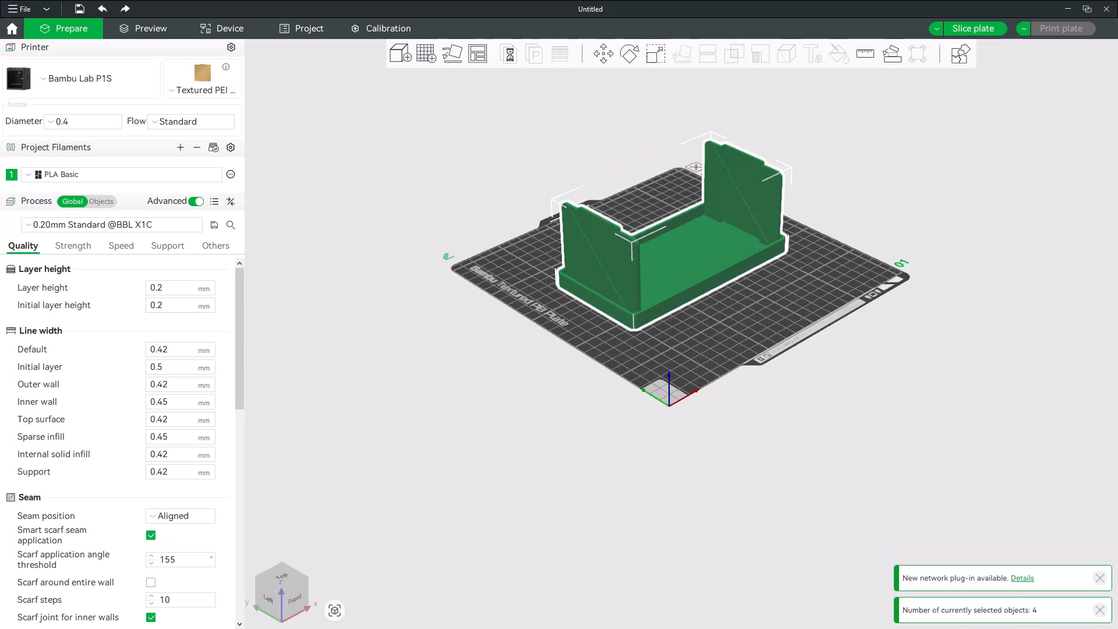
right_click(477, 58)
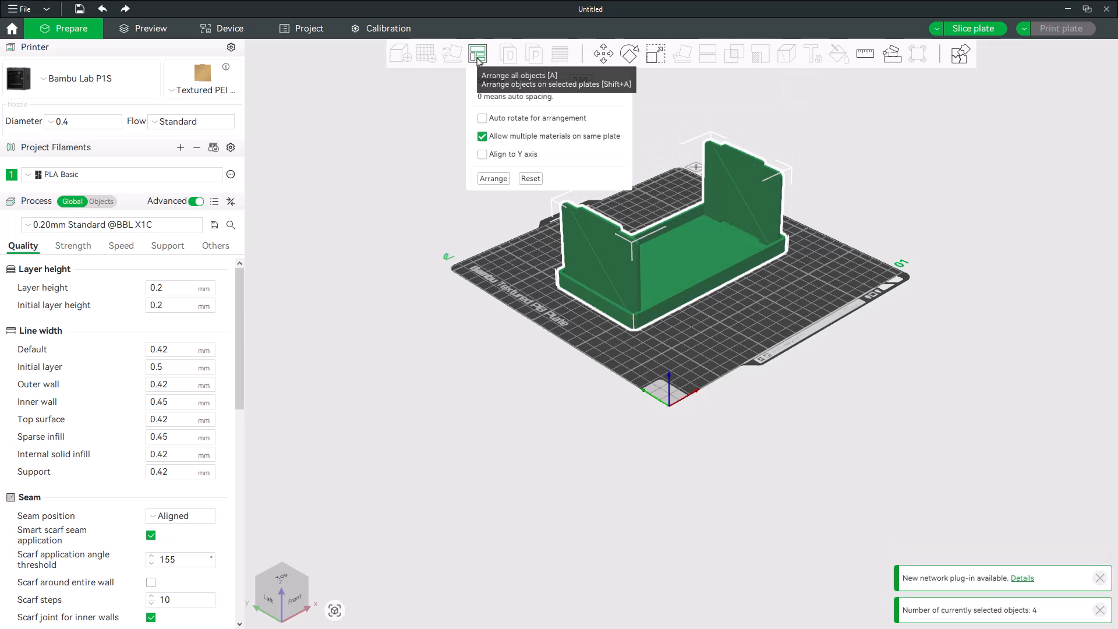
click(494, 178)
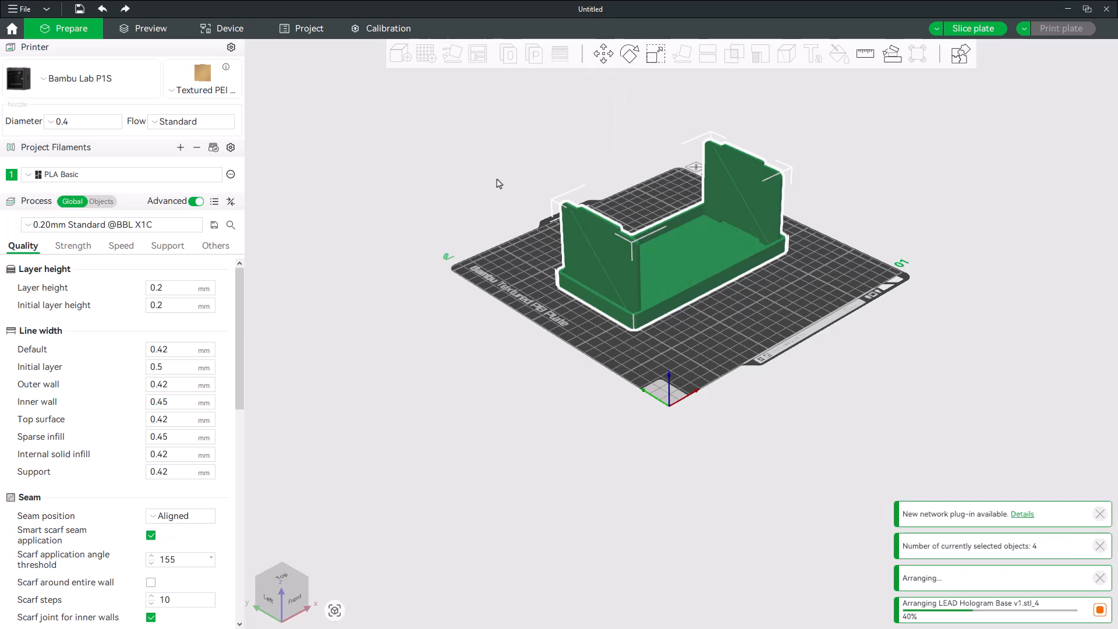
Step: Lay both upright side plates on their large flat faces on the build plate
click(721, 183)
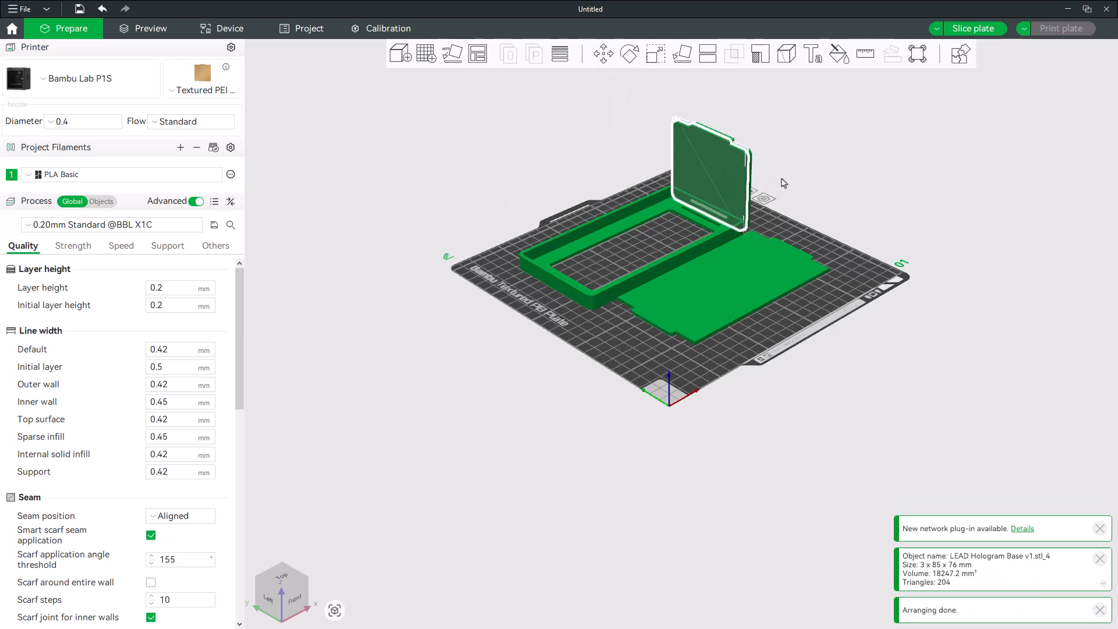
drag(815, 215, 708, 251)
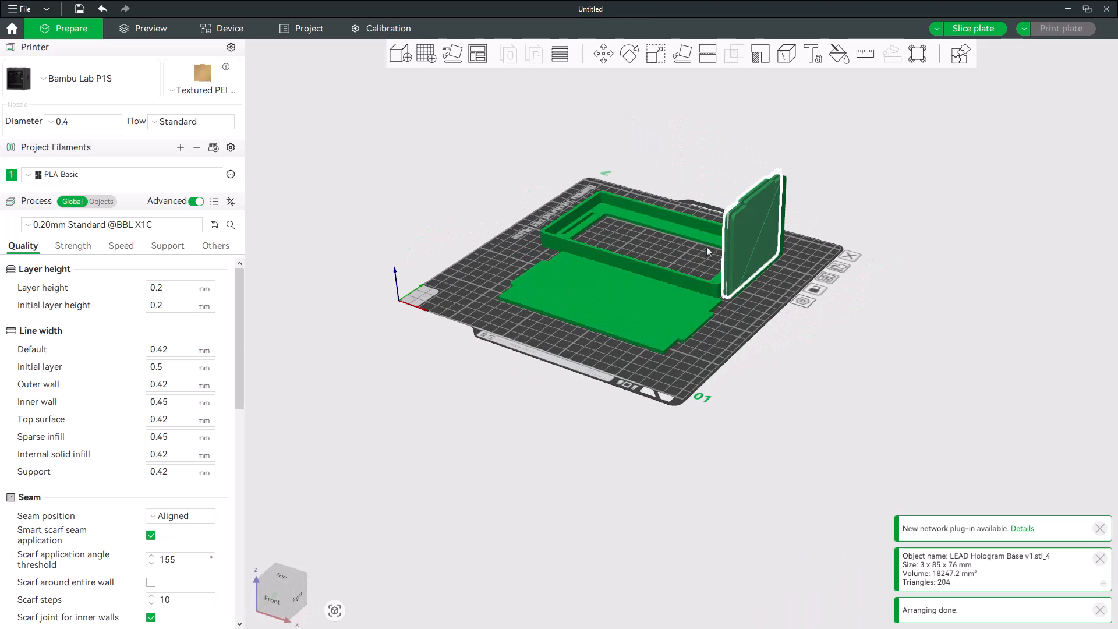
click(693, 90)
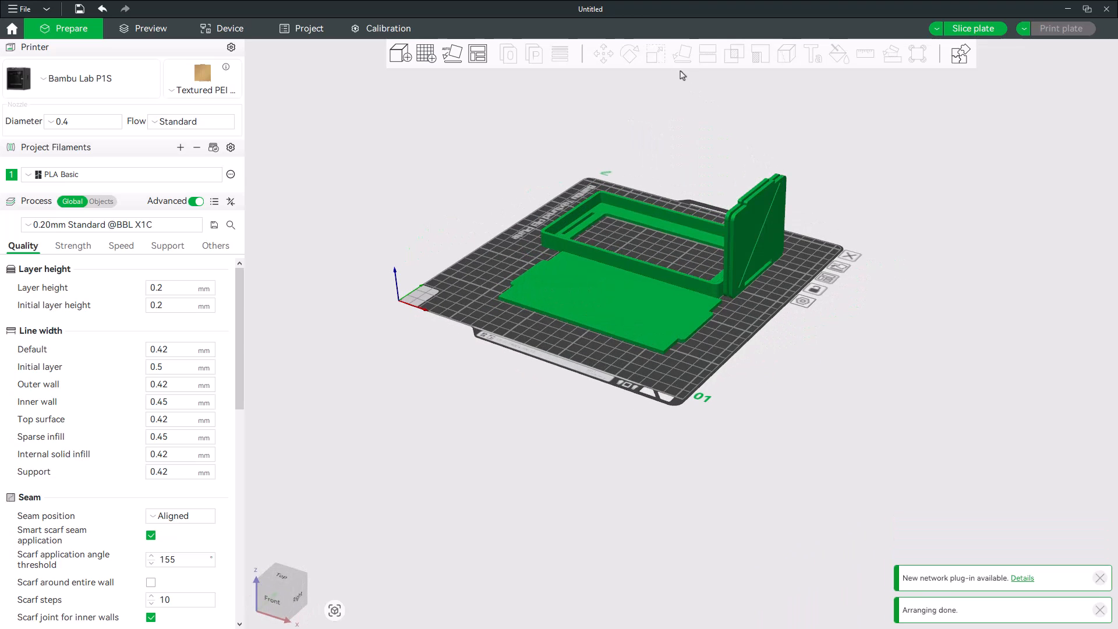
click(763, 237)
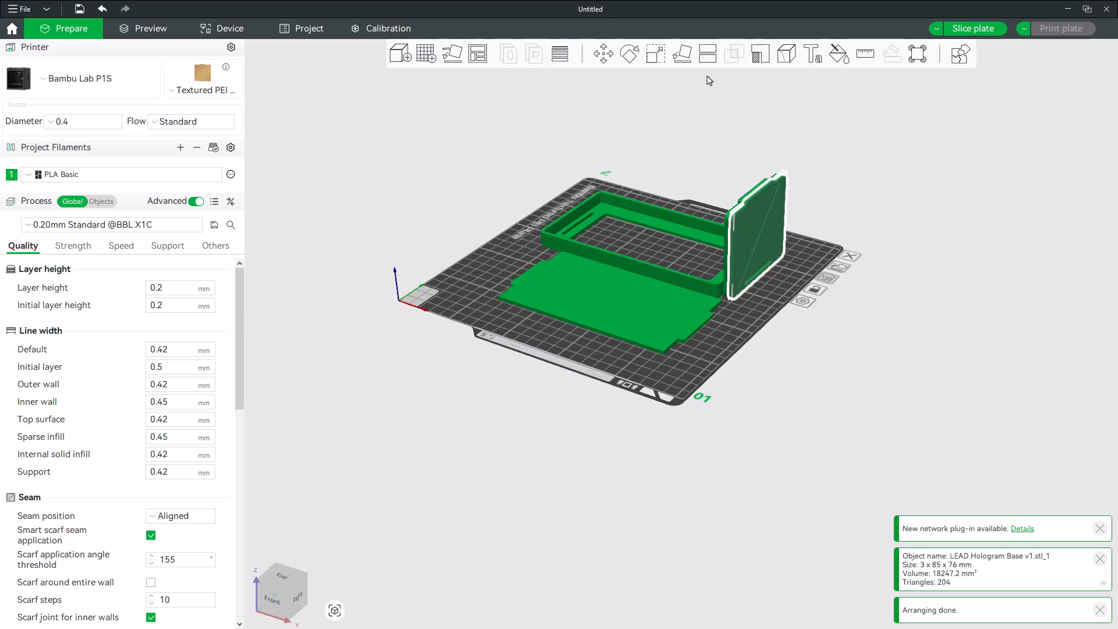
click(684, 60)
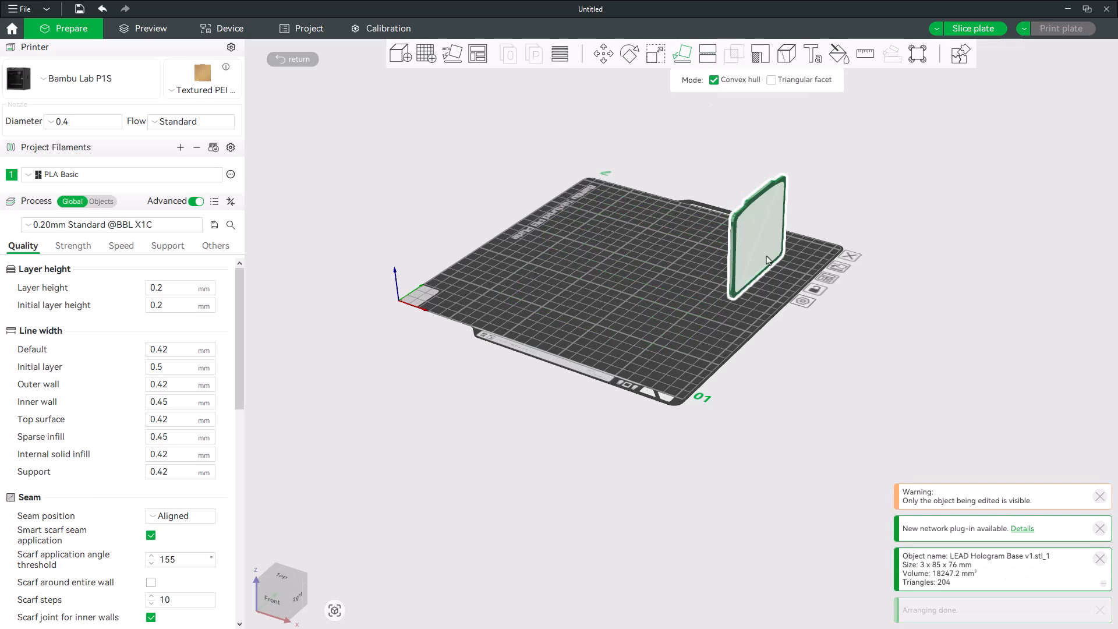
click(760, 230)
click(820, 192)
click(752, 216)
click(679, 54)
click(753, 215)
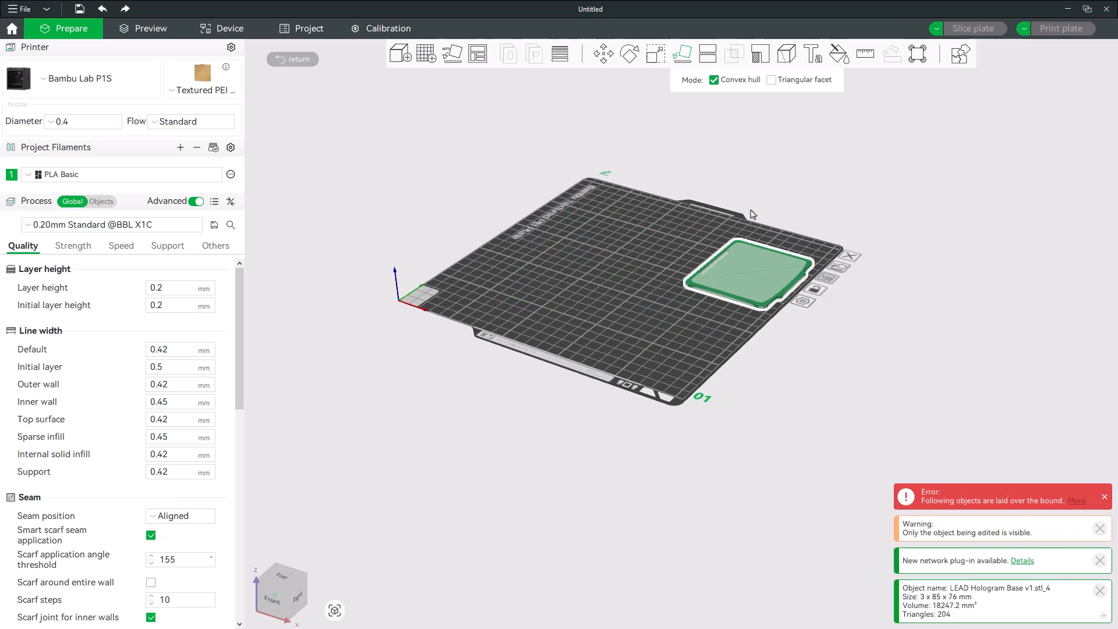
click(802, 209)
Step: Auto-arrange all the hologram base parts on the build plate with spacing 0
right_click(477, 53)
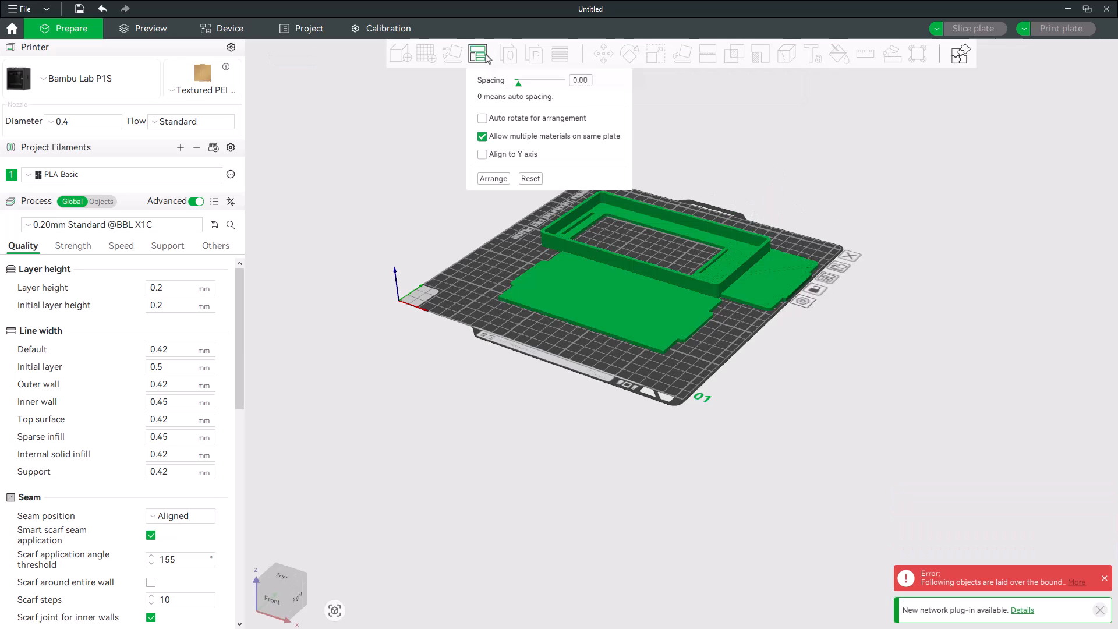
click(494, 178)
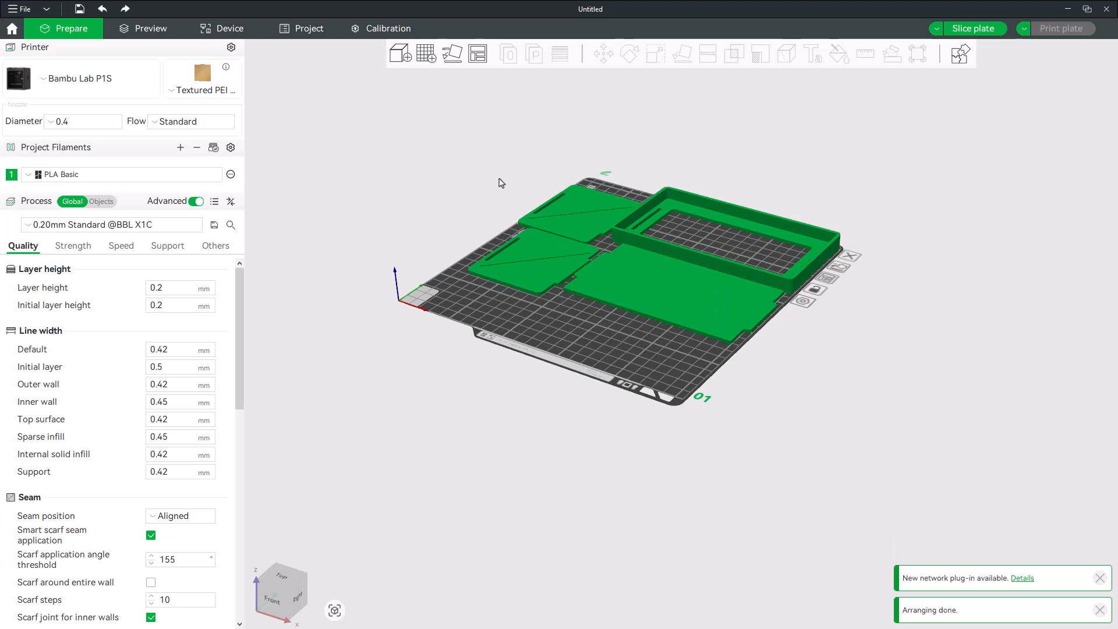
key(1)
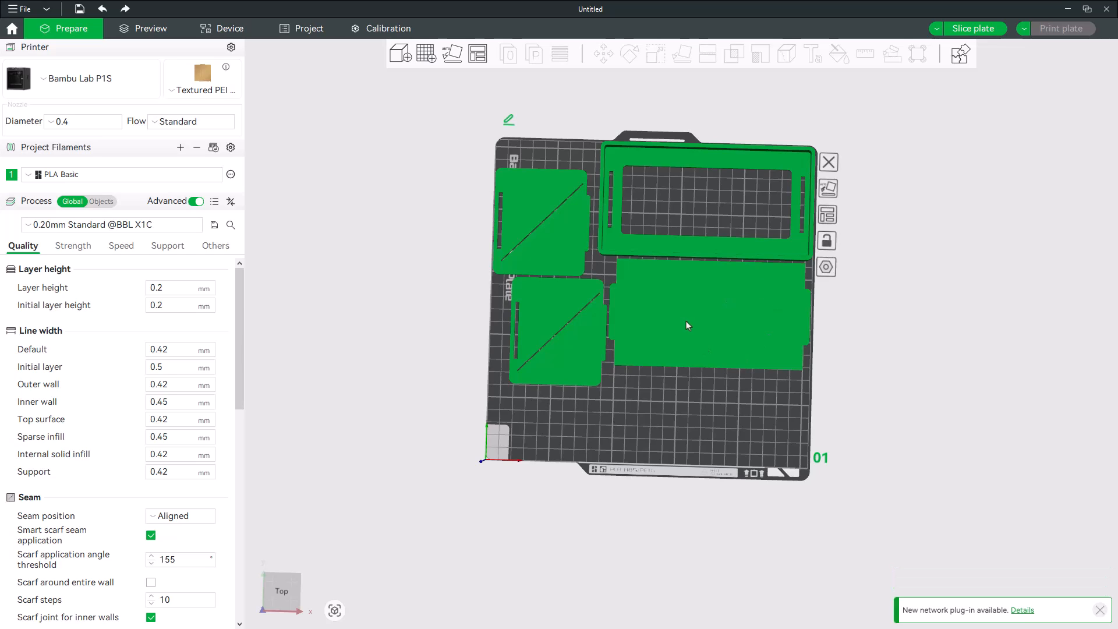
drag(714, 523, 711, 481)
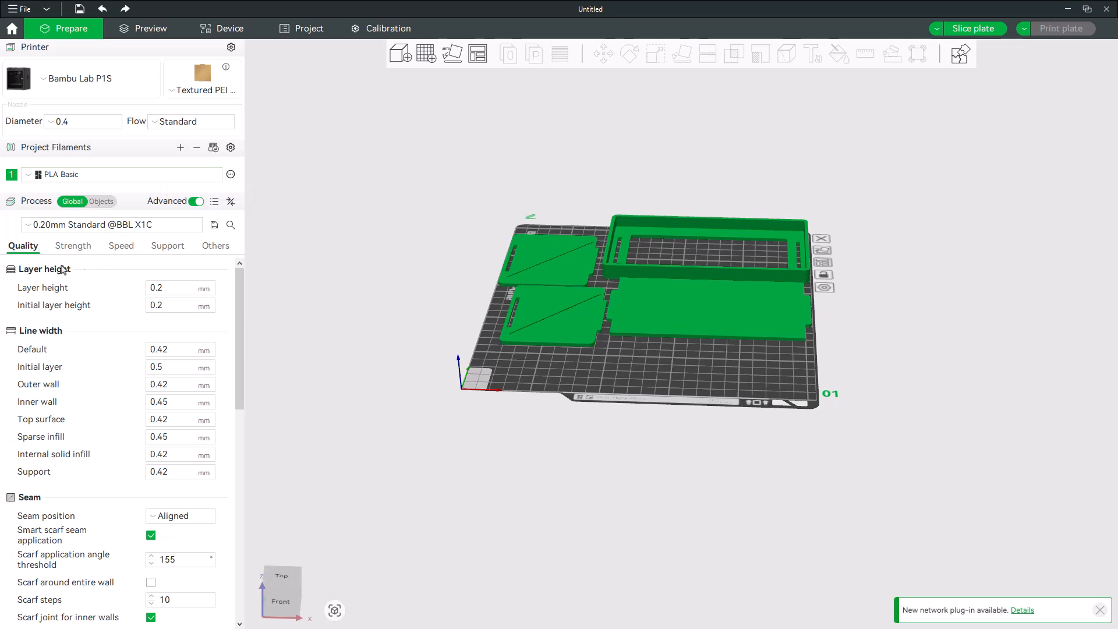
Step: Review the support, speed, strength and quality settings of the 0.20mm Standard process
click(167, 247)
click(124, 250)
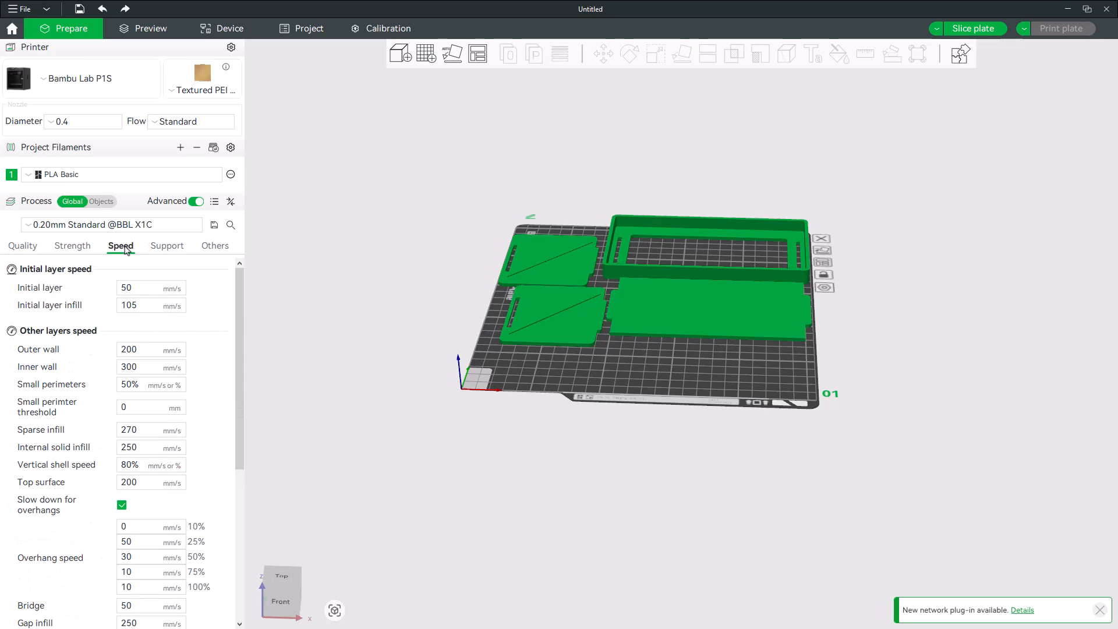
click(86, 250)
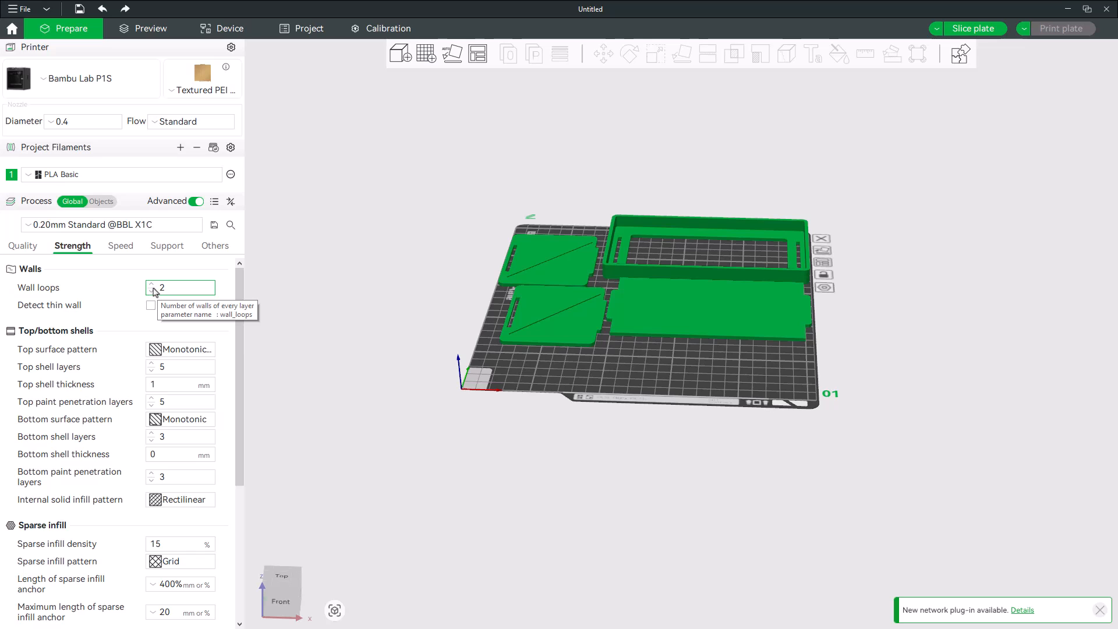
click(24, 247)
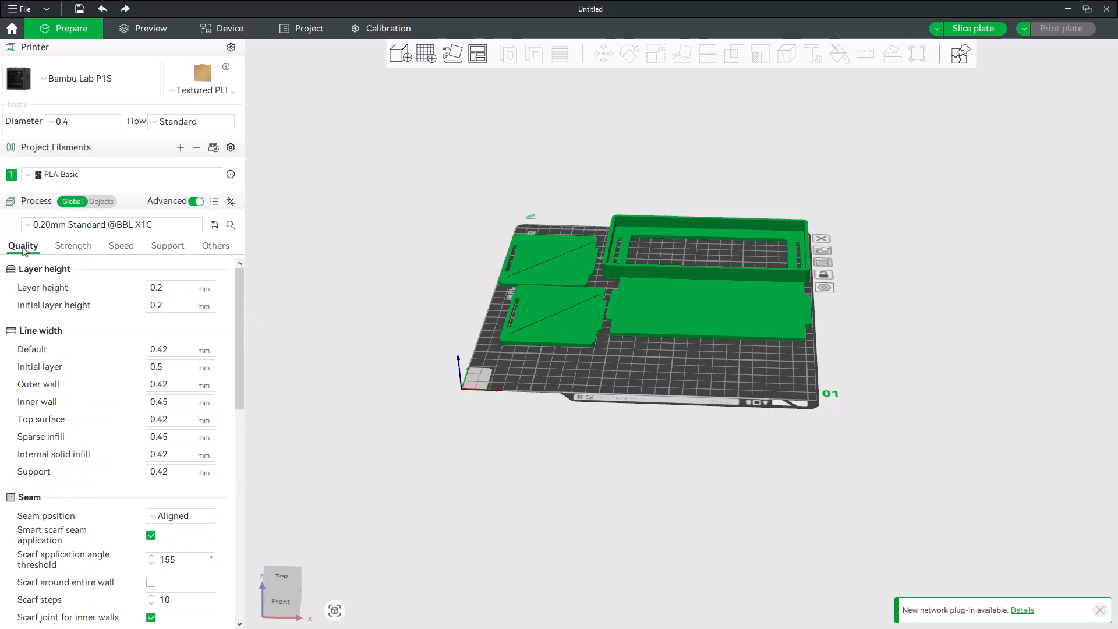
Step: Slice the plate and inspect the sliced hologram base parts in the preview
click(973, 30)
mouse_move(1099, 120)
mouse_down()
mouse_move(1099, 525)
mouse_move(1099, 119)
mouse_up()
middle_drag(871, 393, 778, 401)
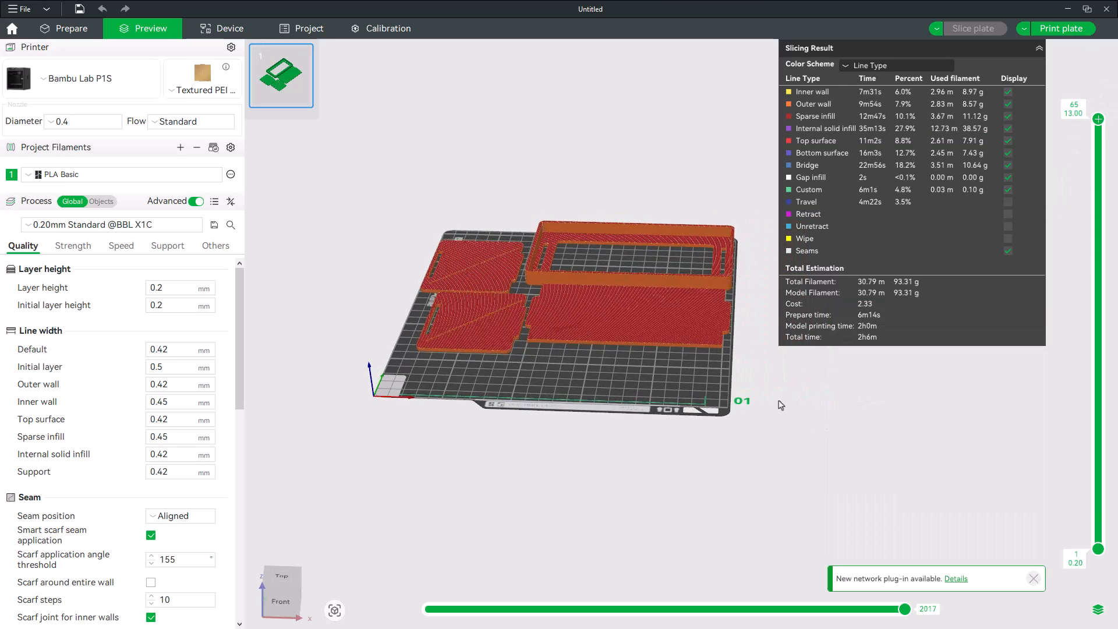
scroll(768, 410, up, 2)
drag(786, 413, 783, 418)
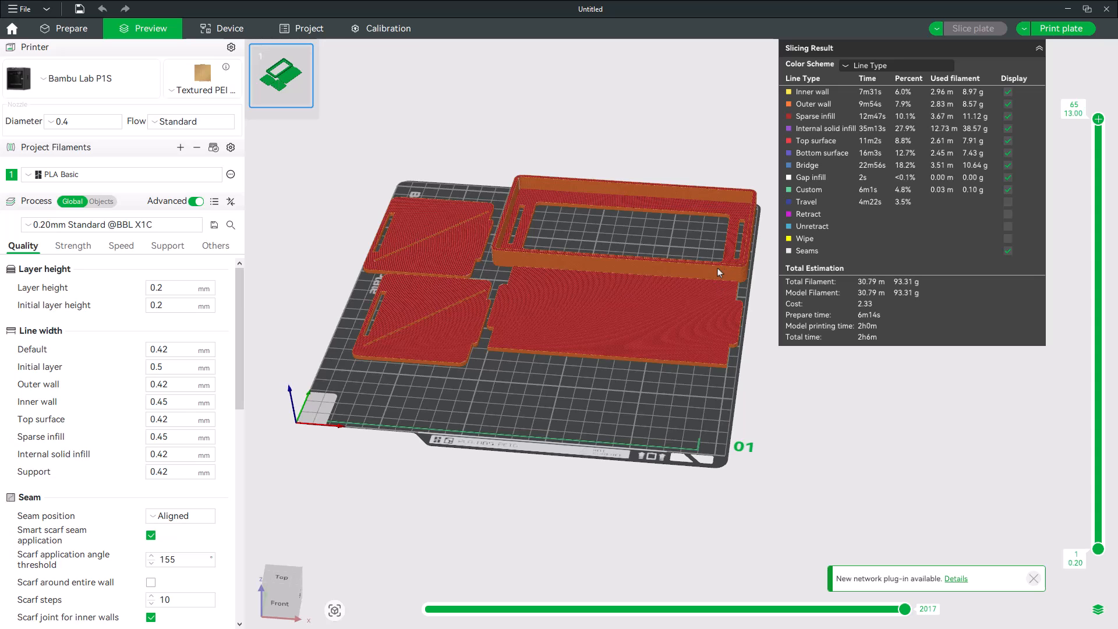
Step: Switch back to Fusion and bring up the LEAD Logo design
click(1069, 10)
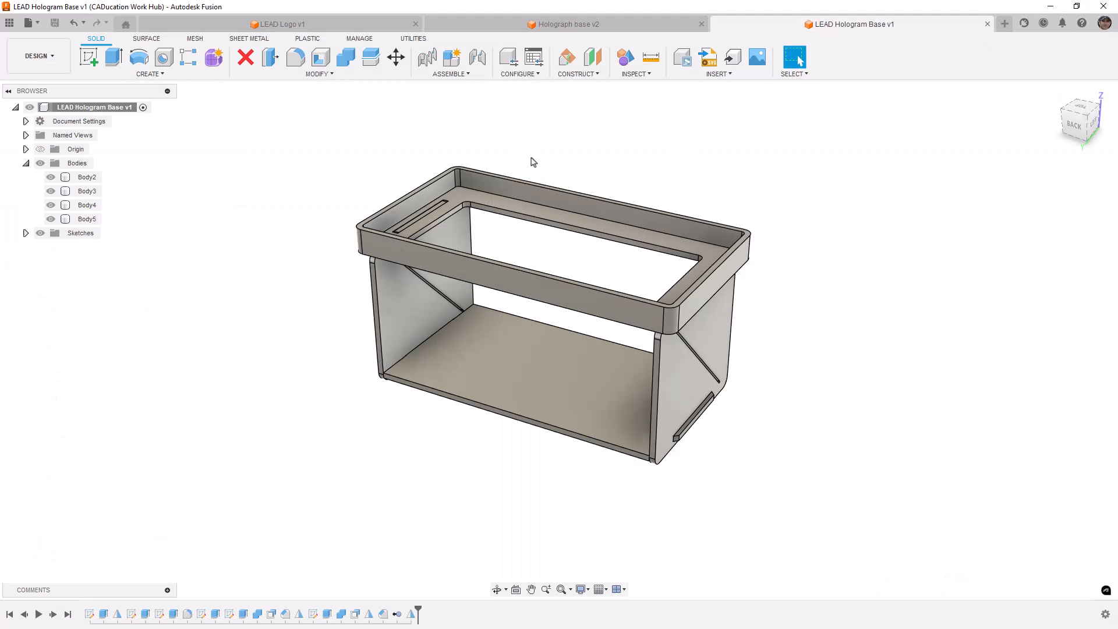
shift+middle_drag(529, 158, 615, 143)
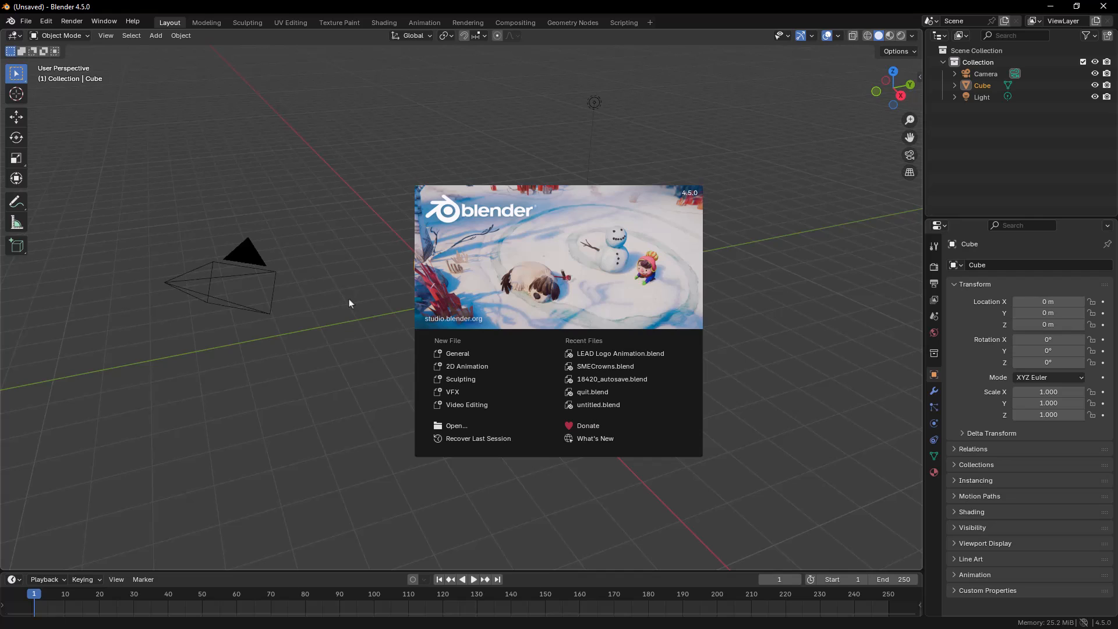
click(348, 303)
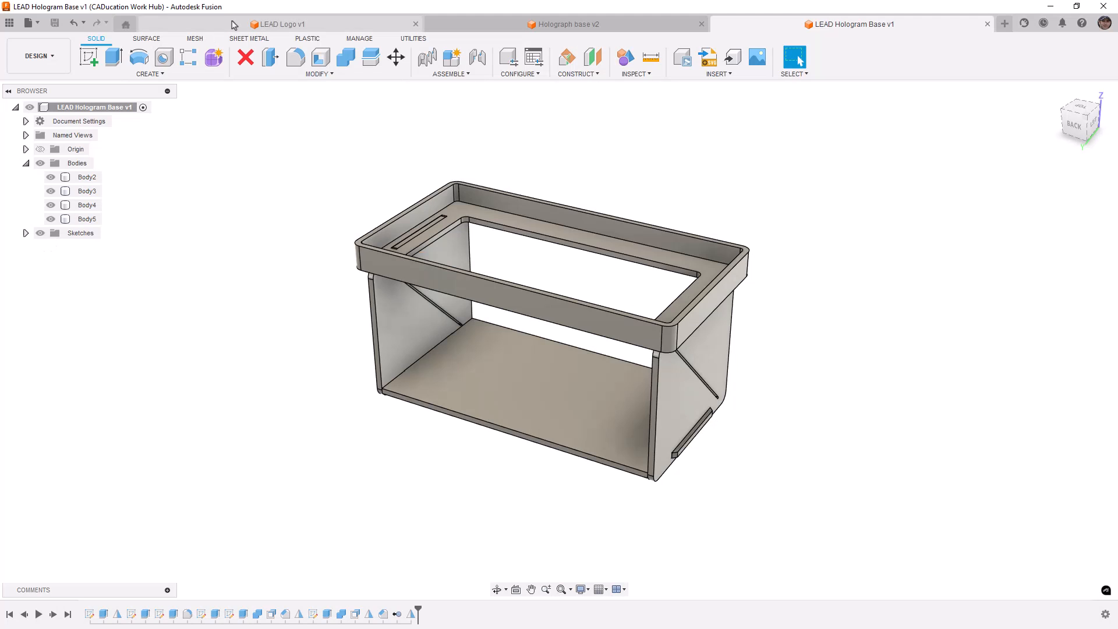
click(236, 25)
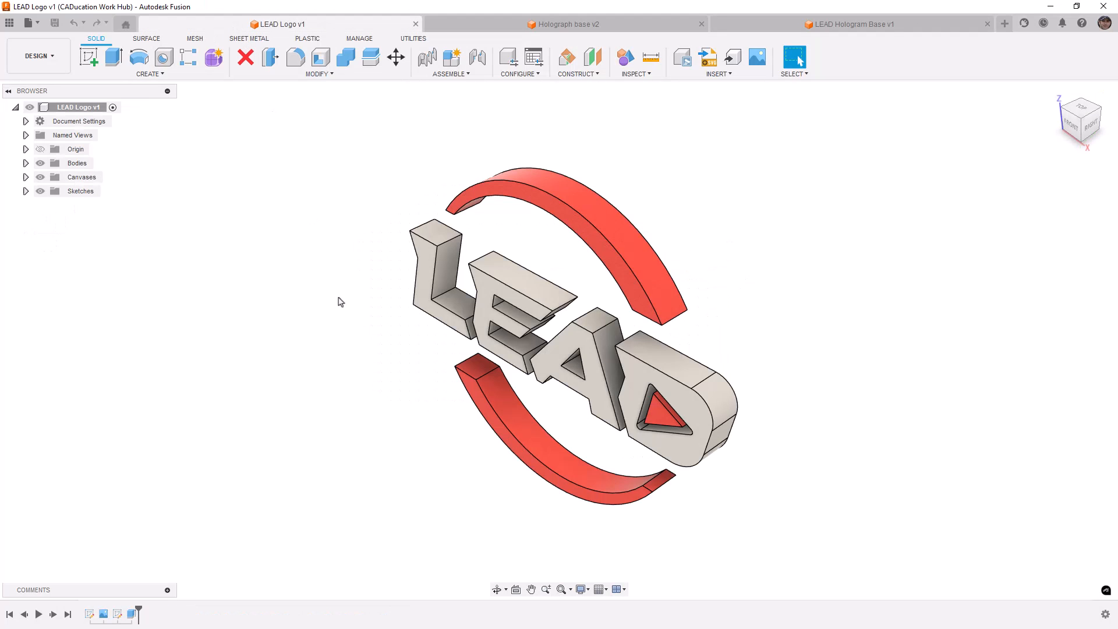
Step: Expand the logo's bodies and examine Body2 through Body7 one by one to see which shape each represents
click(26, 164)
click(82, 192)
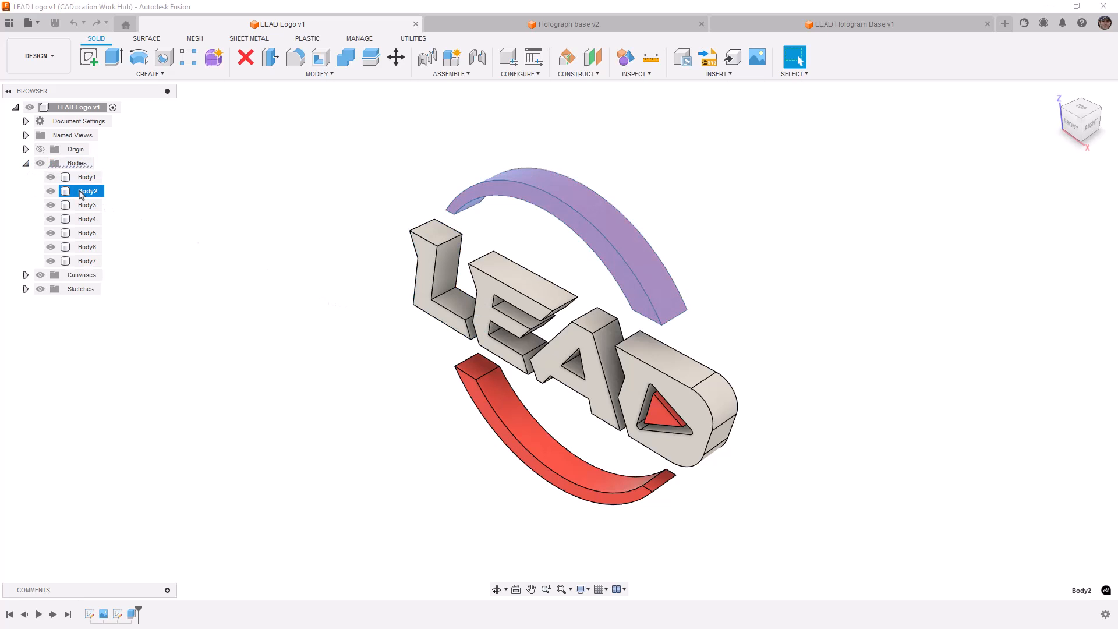
click(84, 205)
click(84, 219)
click(81, 233)
click(76, 248)
click(74, 261)
click(154, 218)
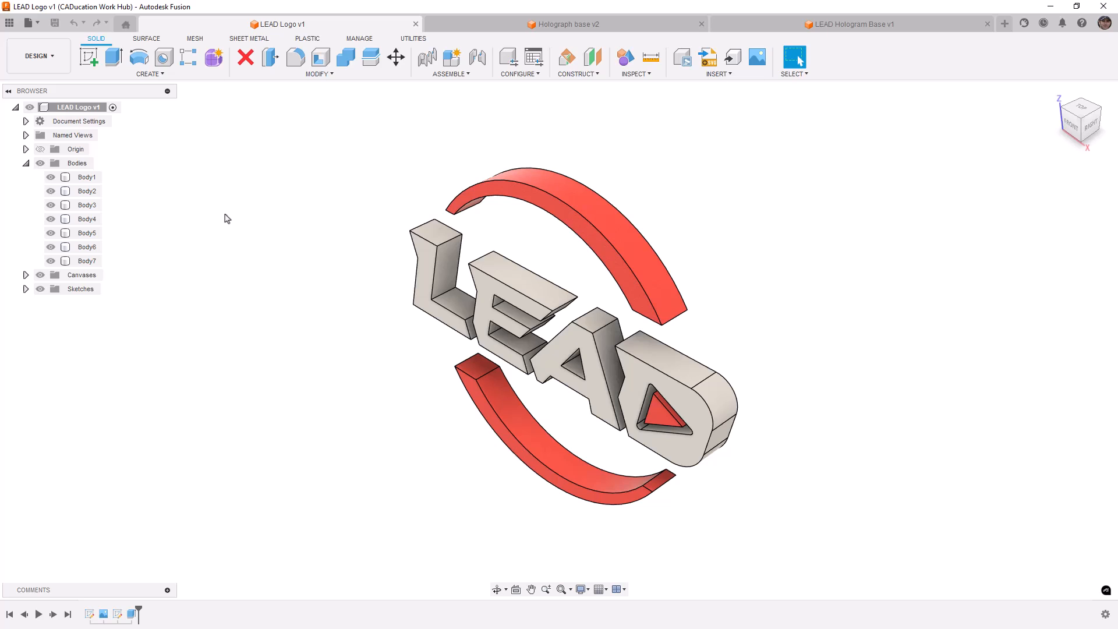
click(38, 23)
click(44, 168)
click(531, 208)
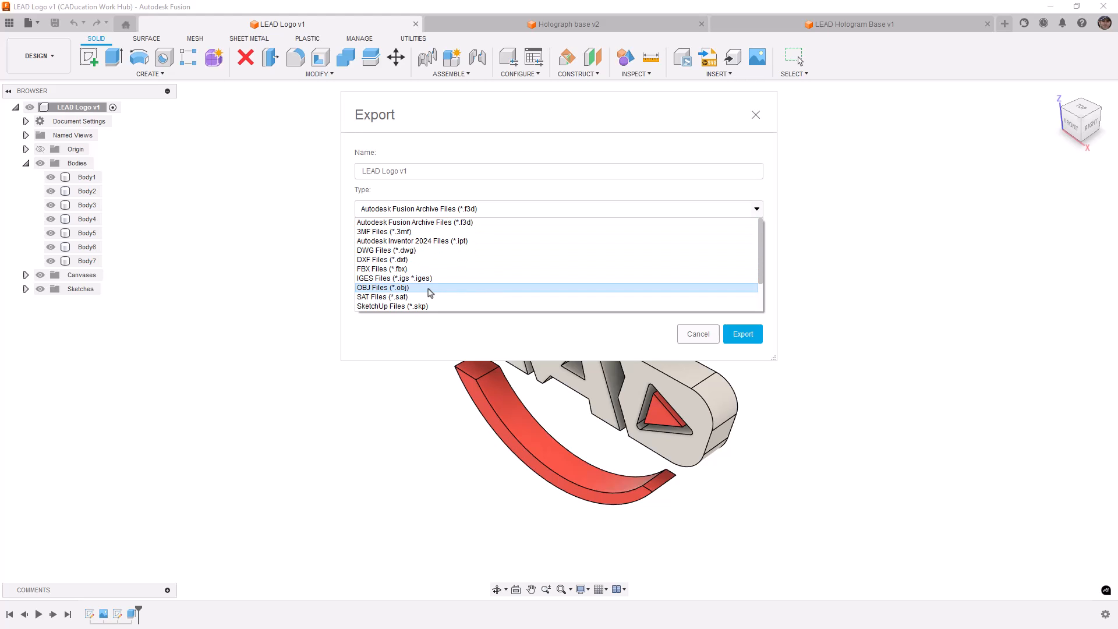
click(699, 334)
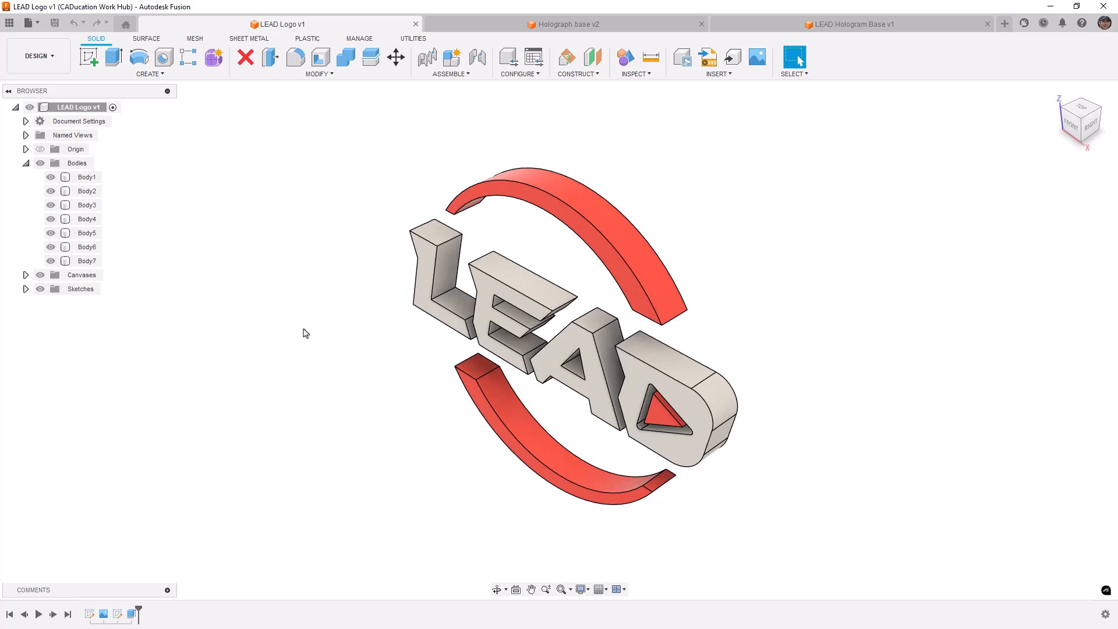
click(554, 303)
click(580, 333)
click(662, 364)
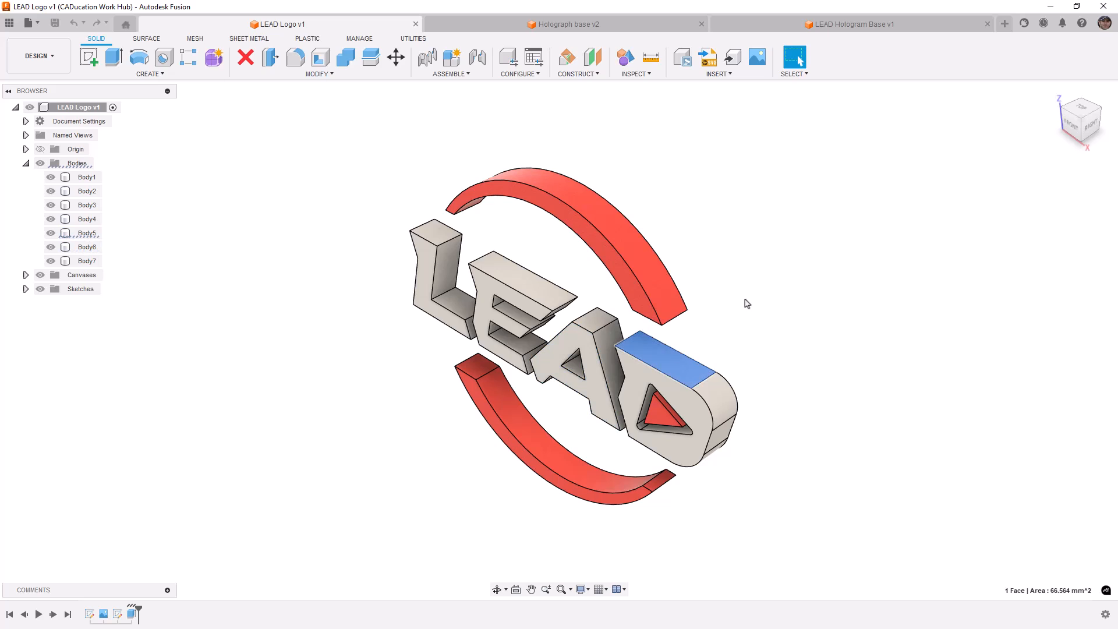
click(773, 280)
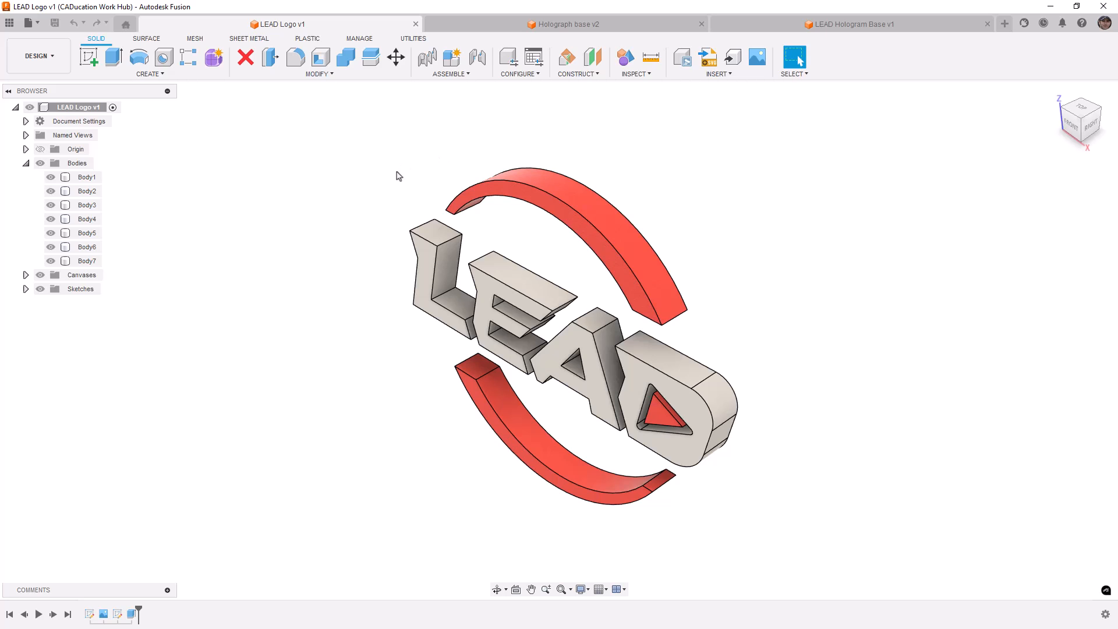
Step: Set up a mesh export of the whole LEAD Logo design as one binary STL file in millimetres
click(61, 110)
right_click(60, 111)
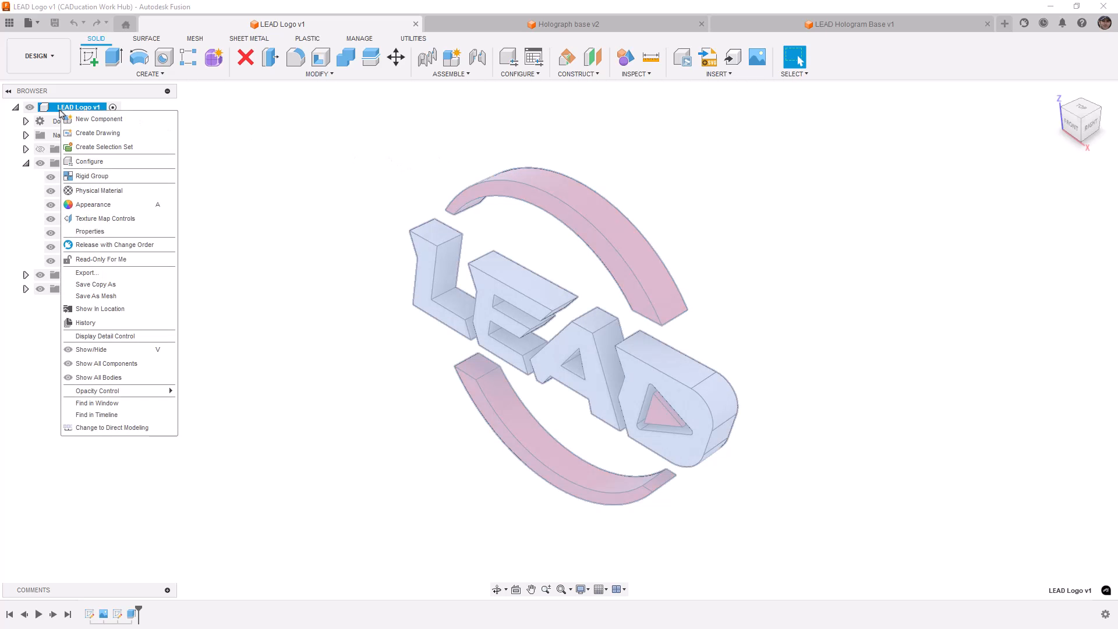
click(96, 296)
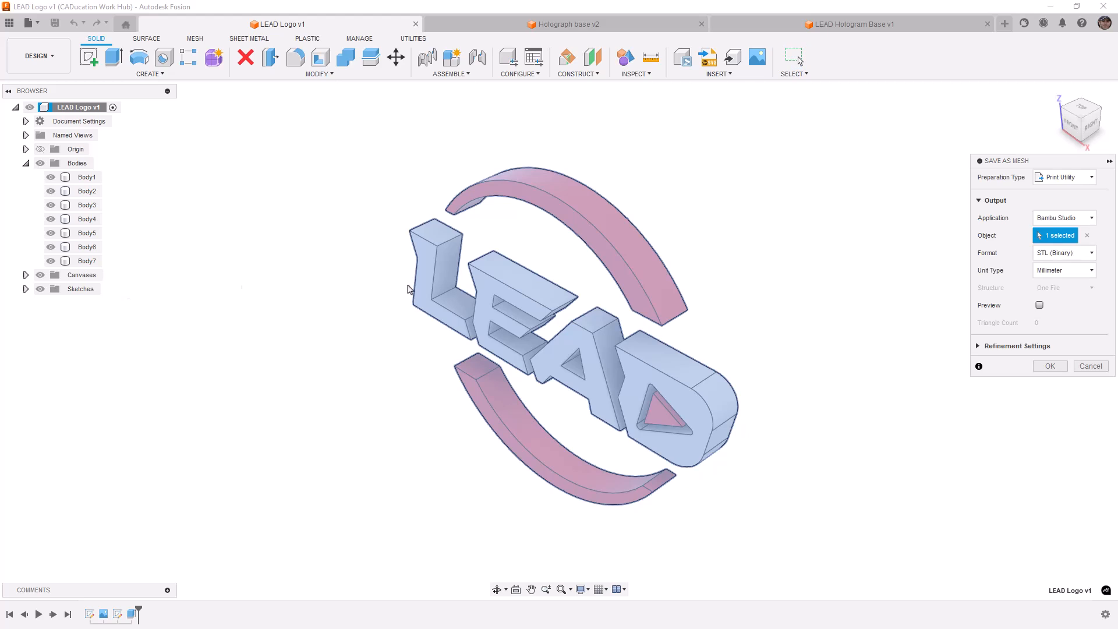
click(1064, 177)
click(1068, 210)
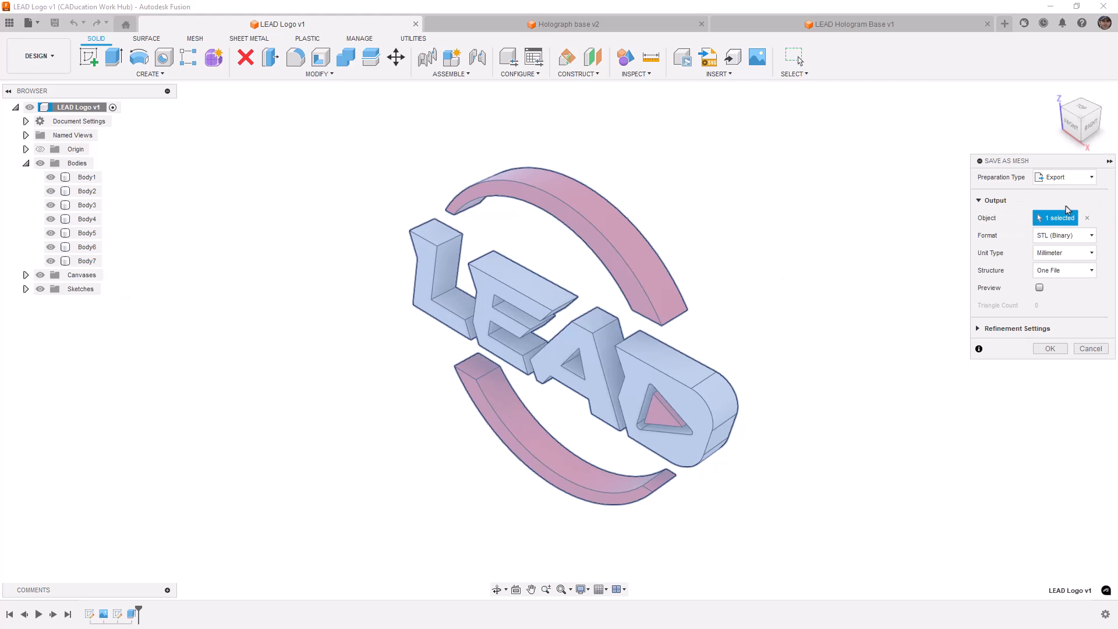
click(1082, 237)
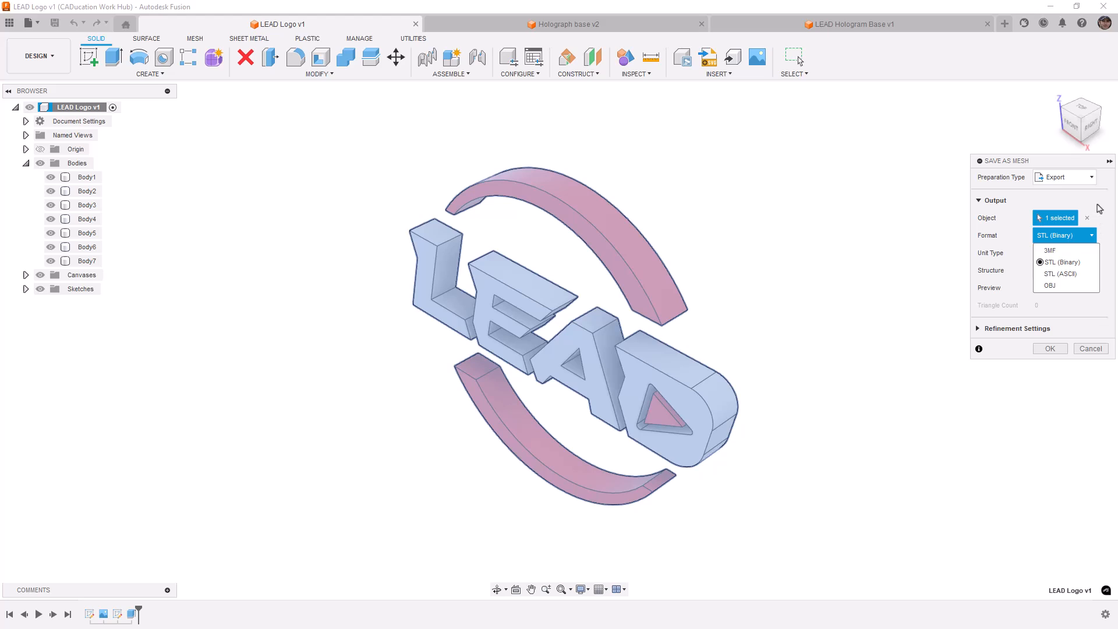
click(1100, 208)
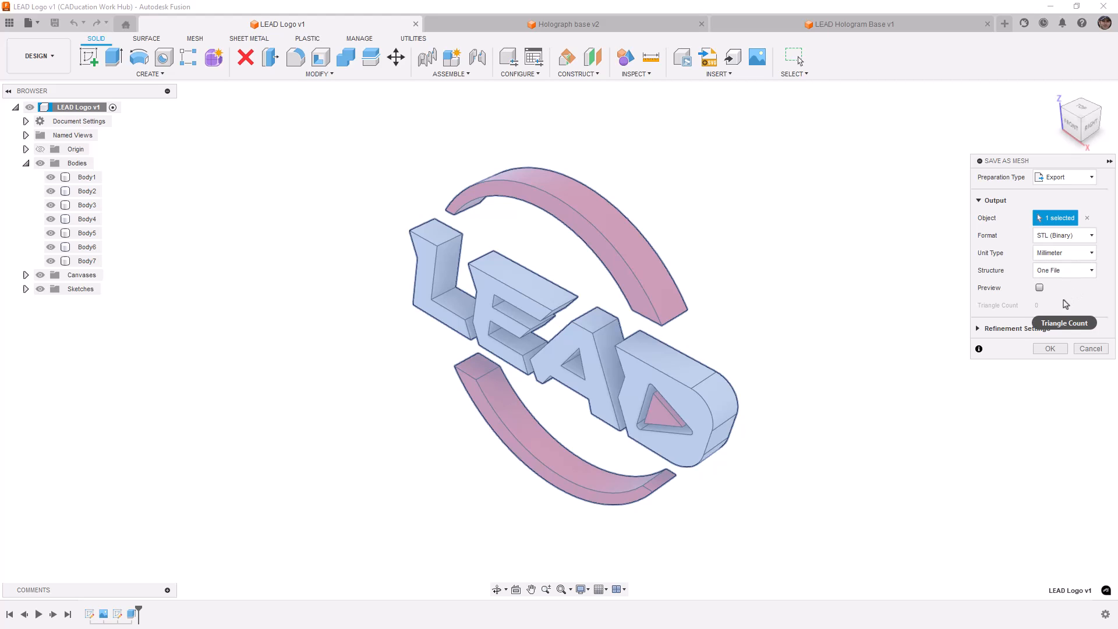
click(985, 330)
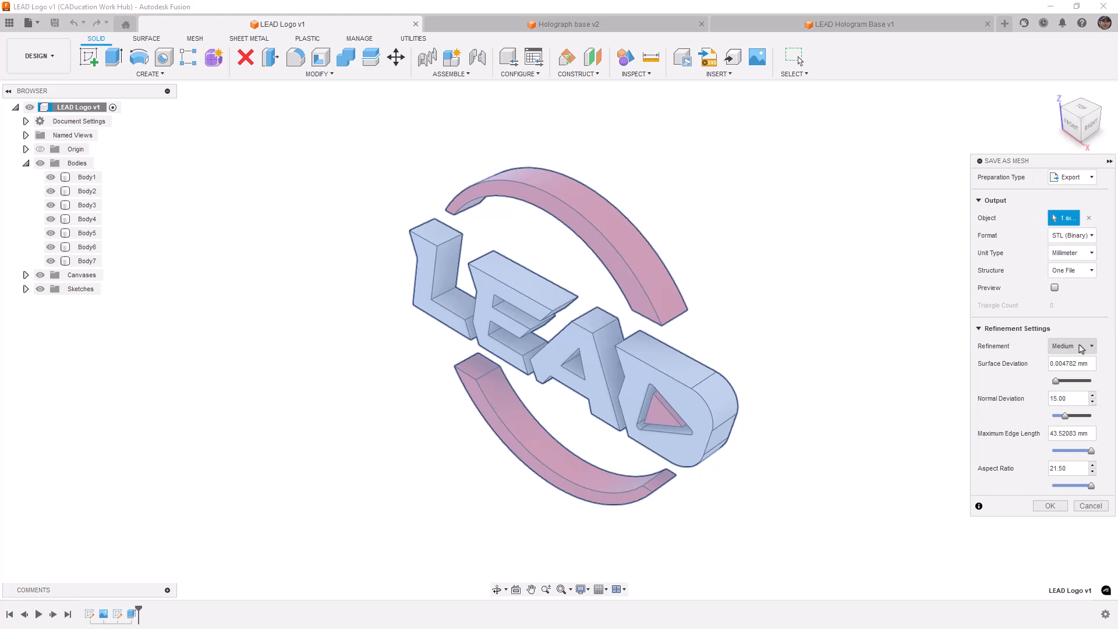
click(979, 329)
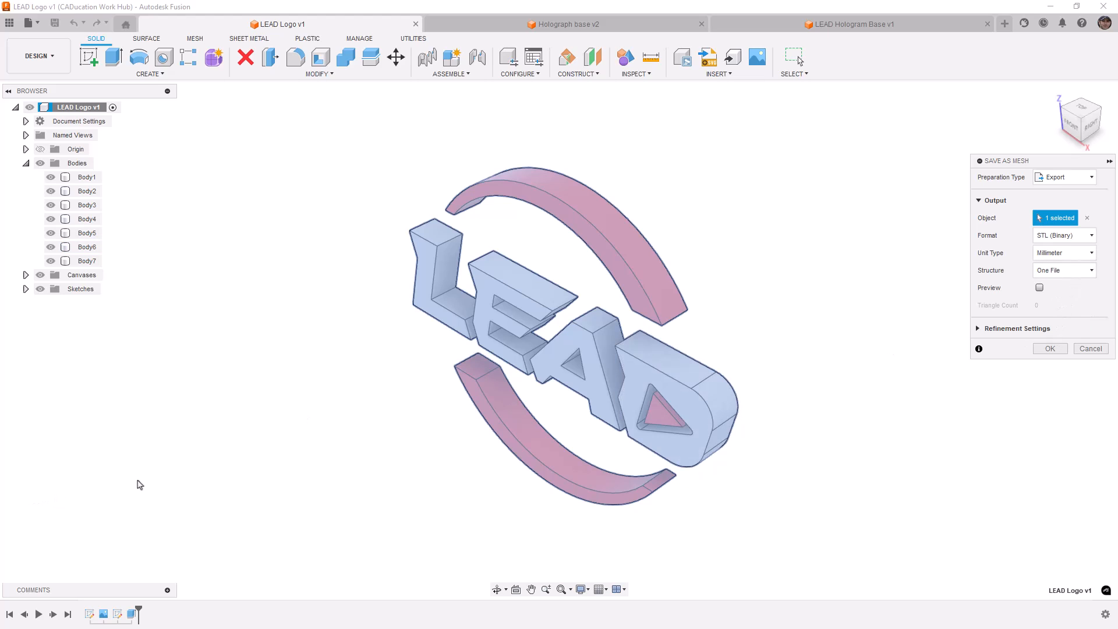
Step: Save the STL as LEAD Logo v1 in the Video Exports folder on the computer
click(1050, 348)
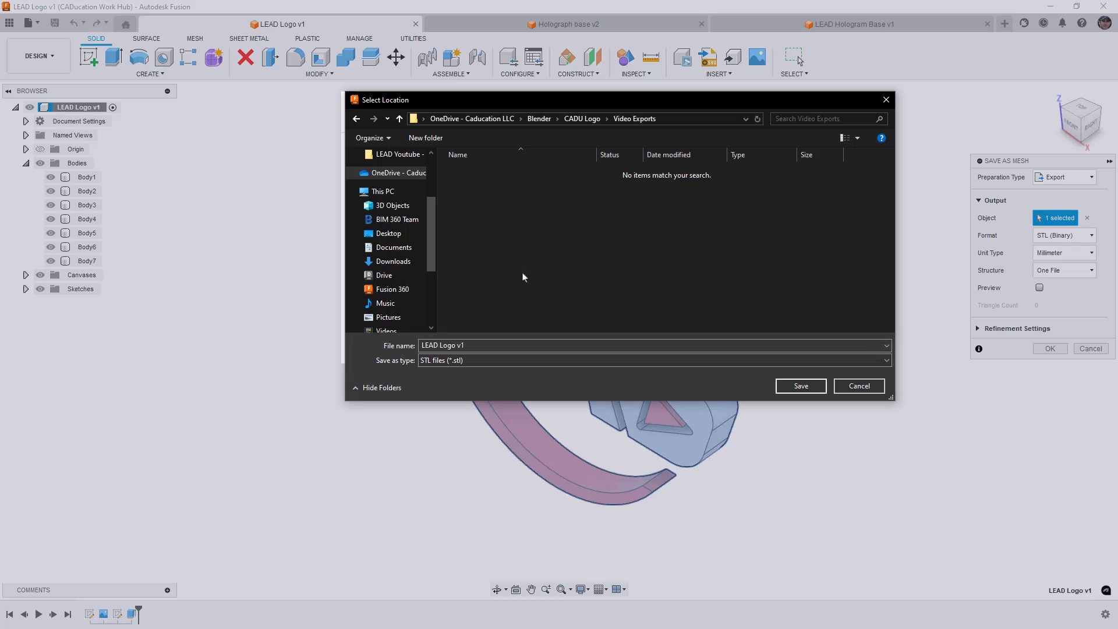
click(813, 387)
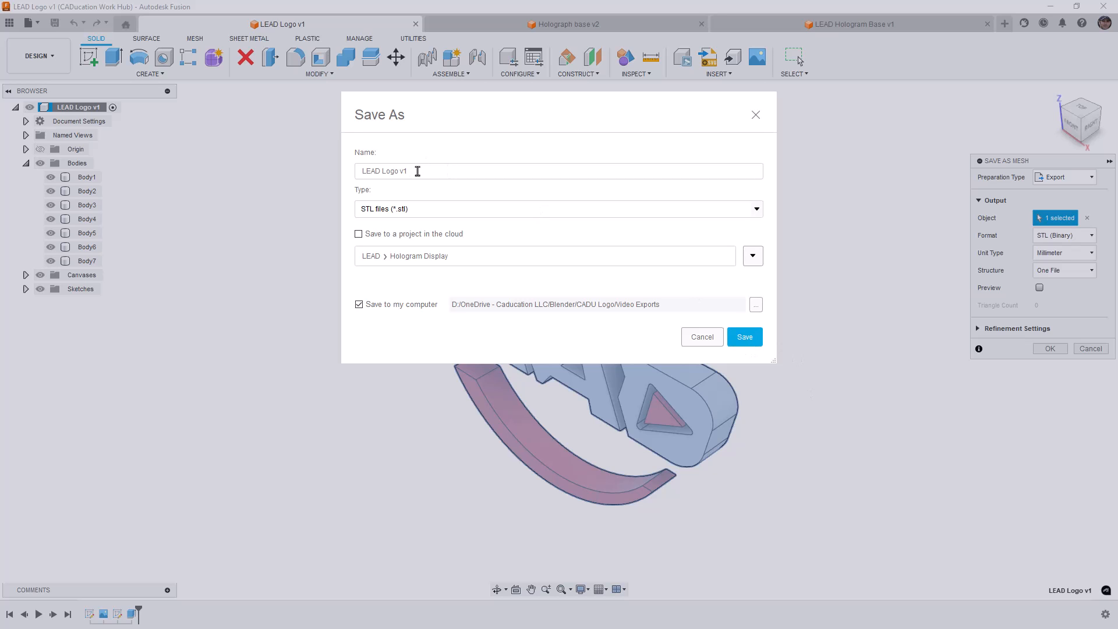
click(750, 339)
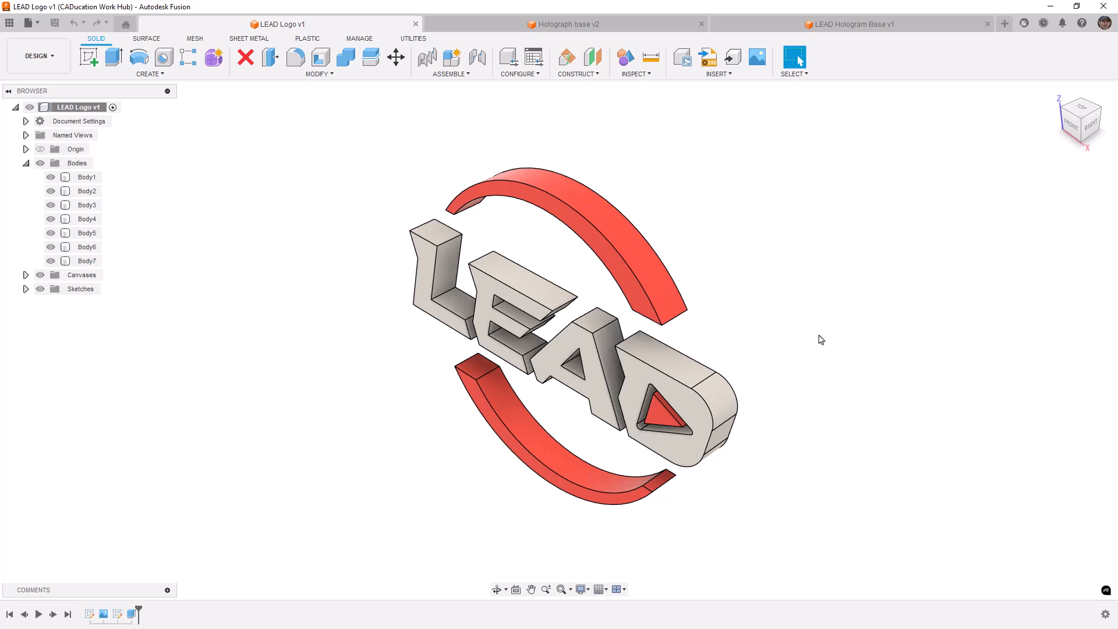
Step: Export the whole LEAD Logo design as one OBJ mesh in millimetres, saved as LEAD Logo v1 in the Video Exports folder
right_click(57, 107)
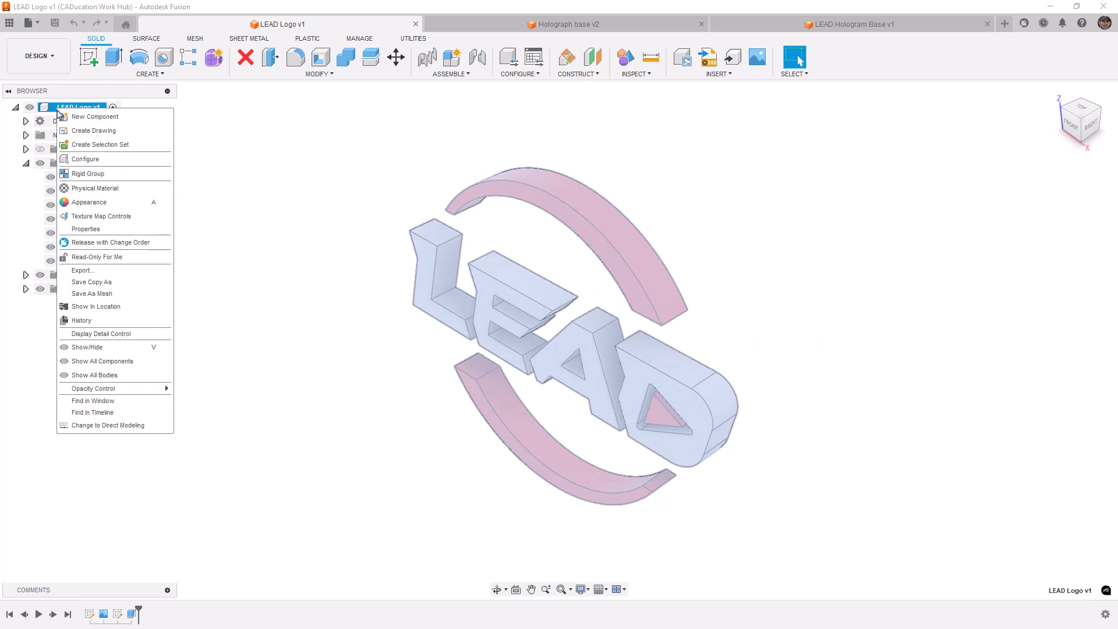
click(103, 295)
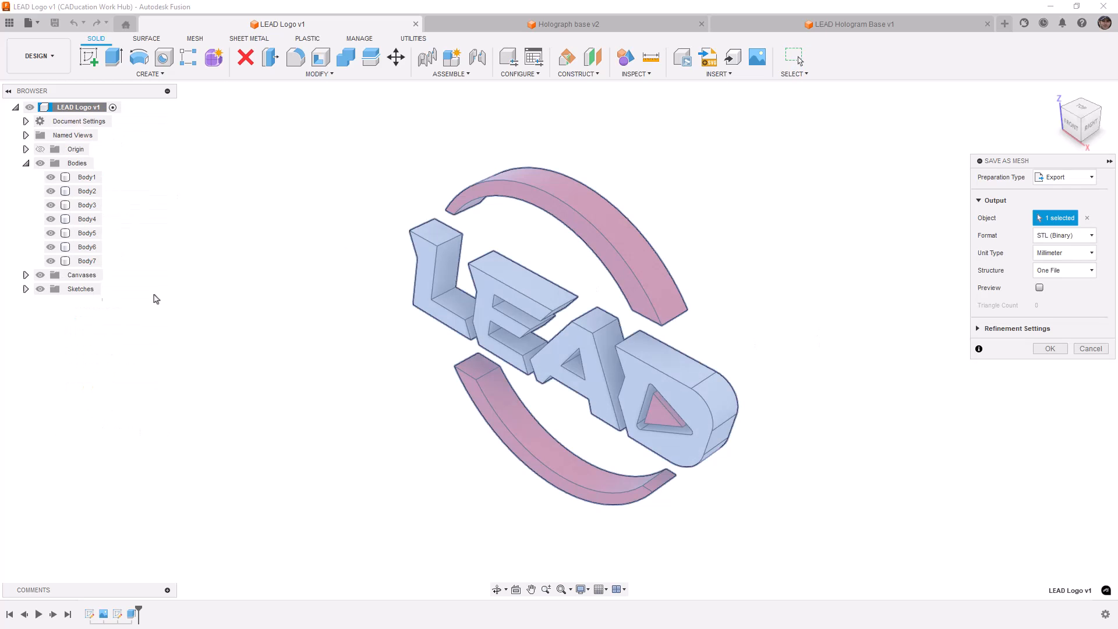
click(1063, 237)
click(1065, 285)
click(1050, 348)
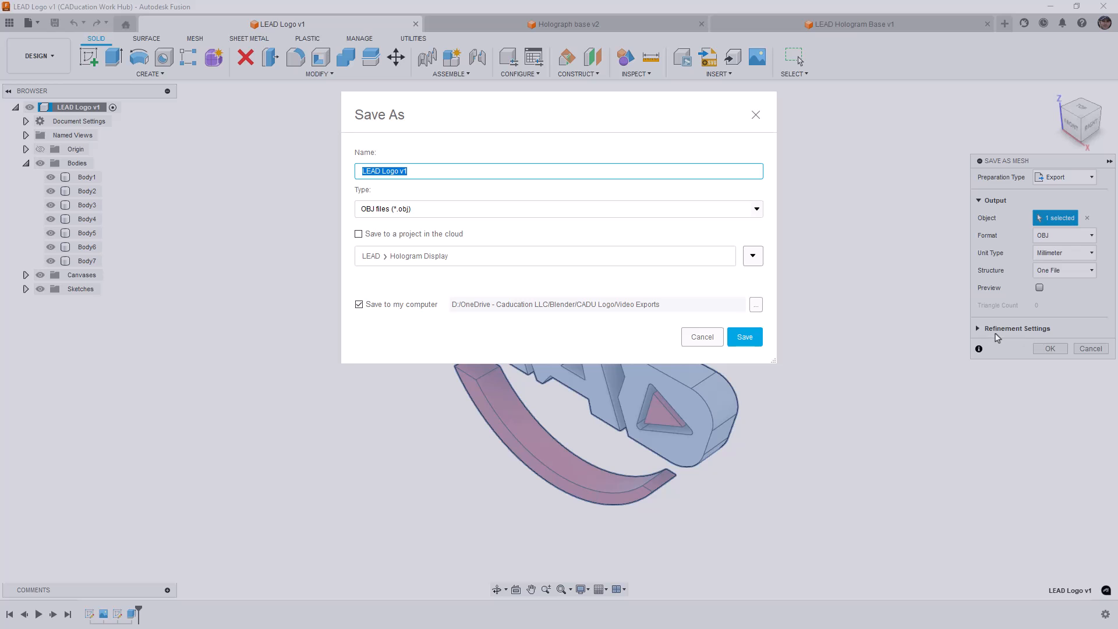
click(745, 338)
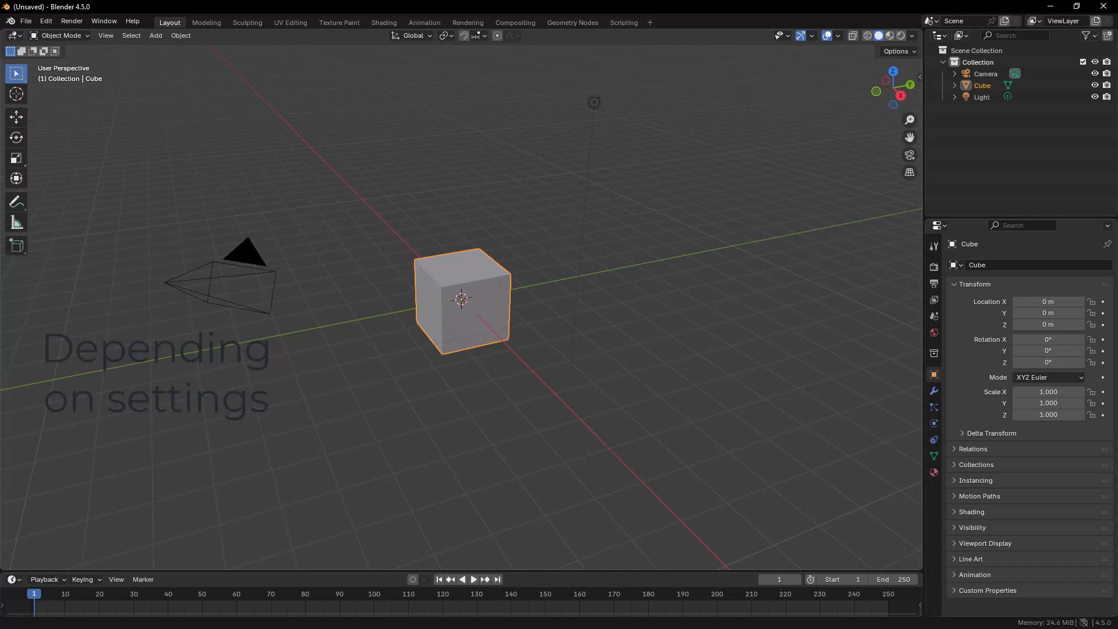
Step: Switch to Blender and delete the default camera, cube and light from the scene
click(502, 232)
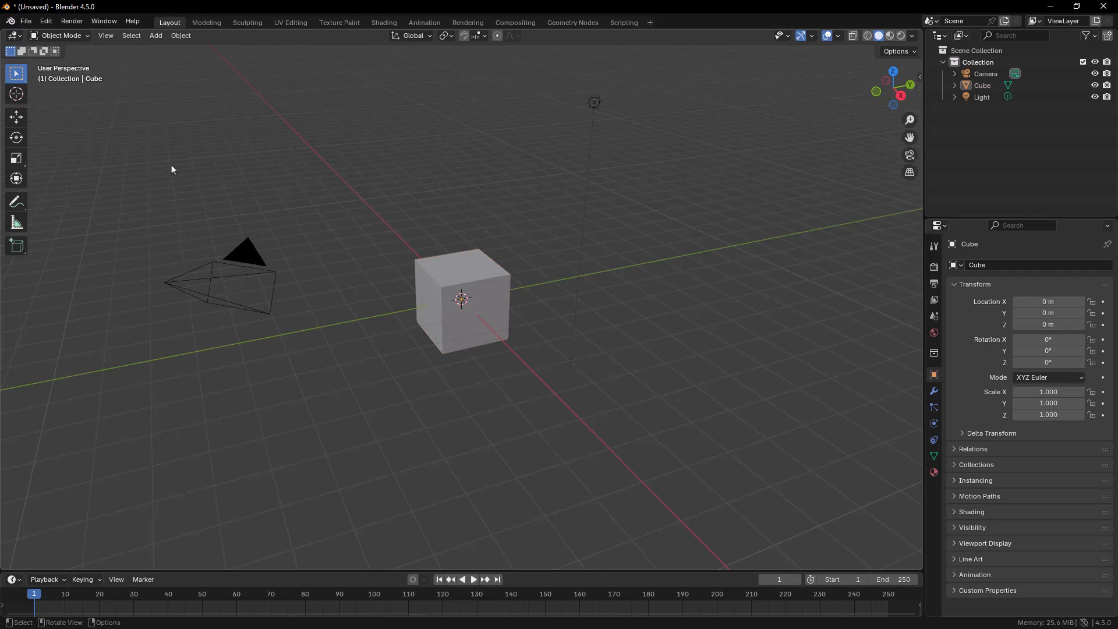
key(a)
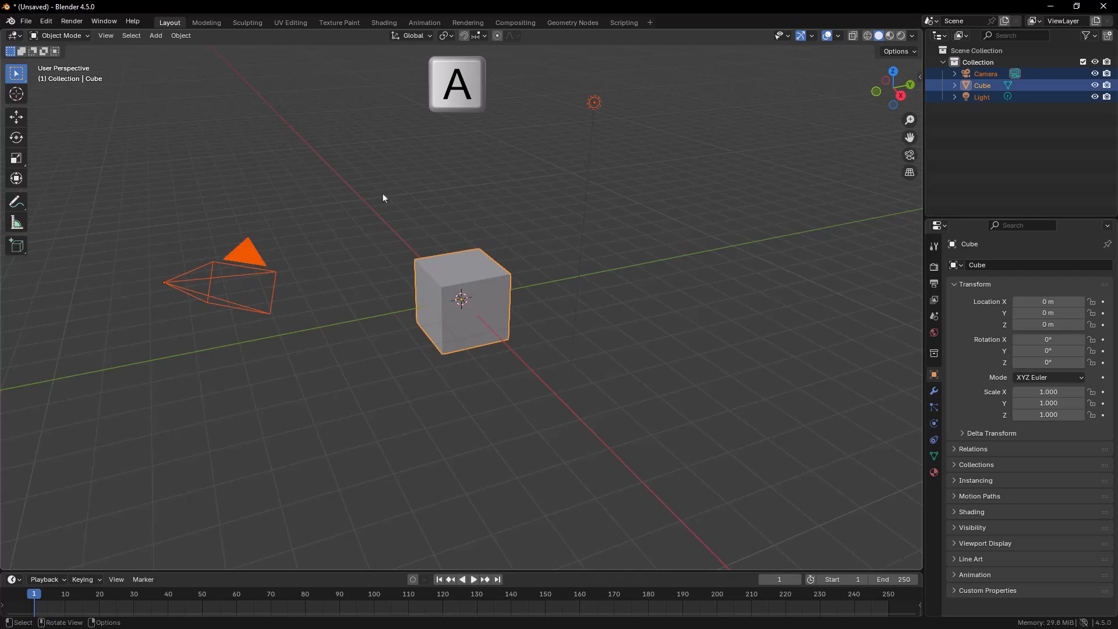
key(Delete)
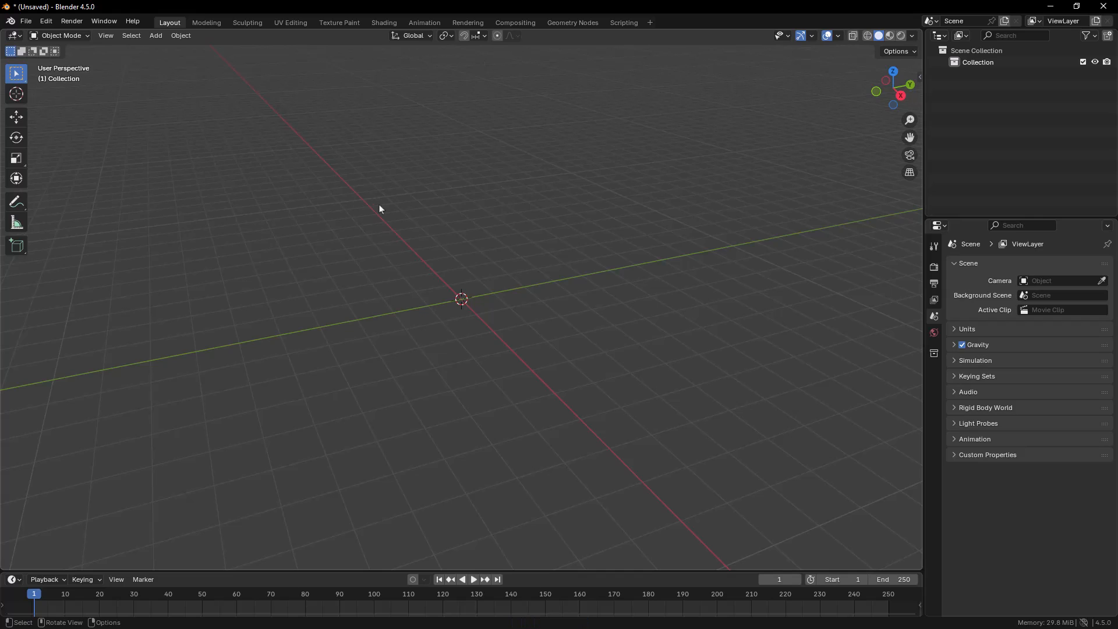
Step: Import LEAD Logo v1.stl from the Video Exports folder inside Blender's CADU Logo folder on OneDrive
click(26, 21)
mouse_move(65, 191)
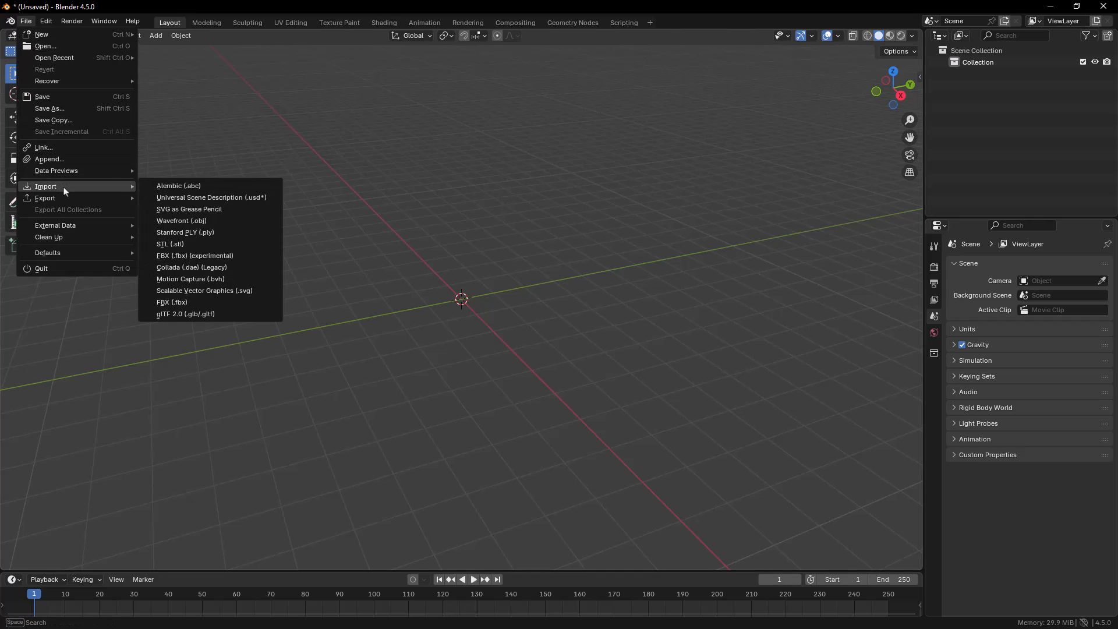
click(187, 243)
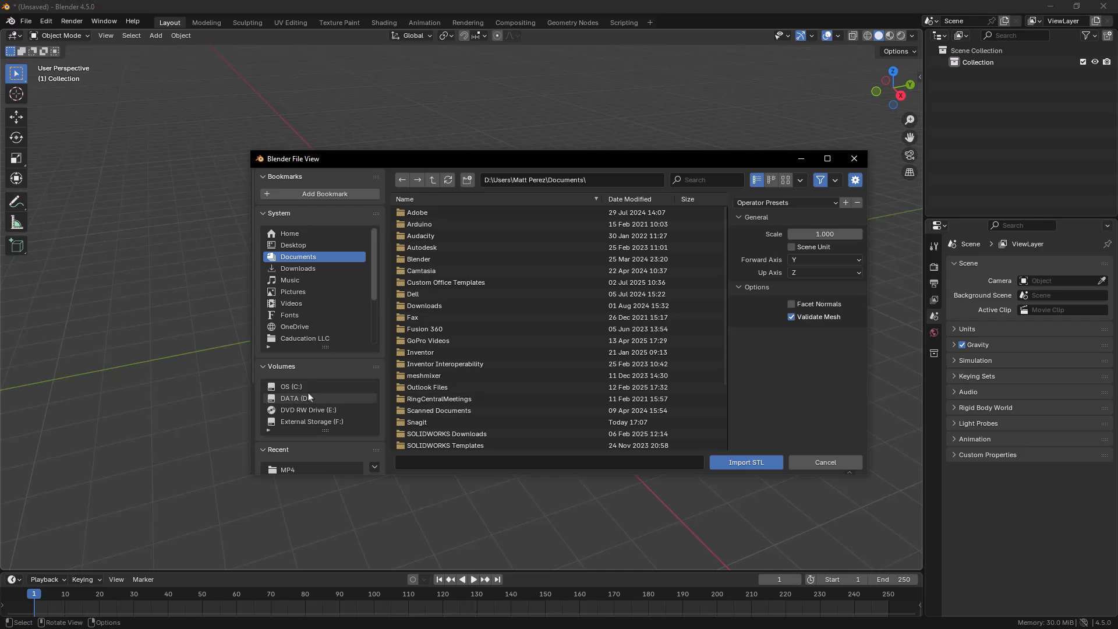
scroll(325, 332, down, 1)
scroll(324, 333, down, 2)
click(321, 338)
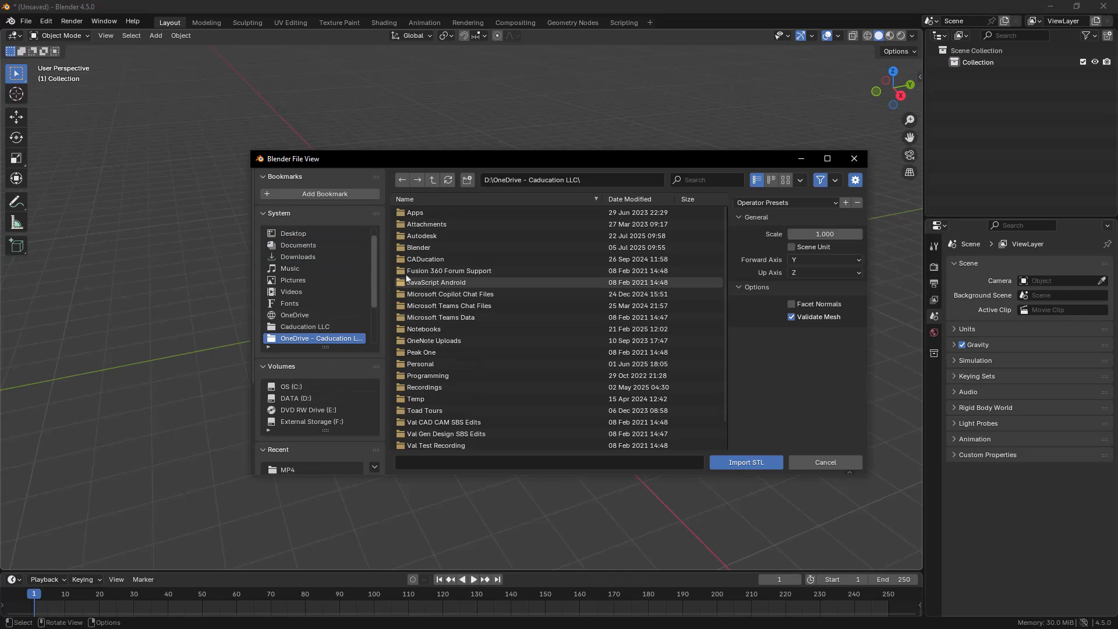
double_click(436, 295)
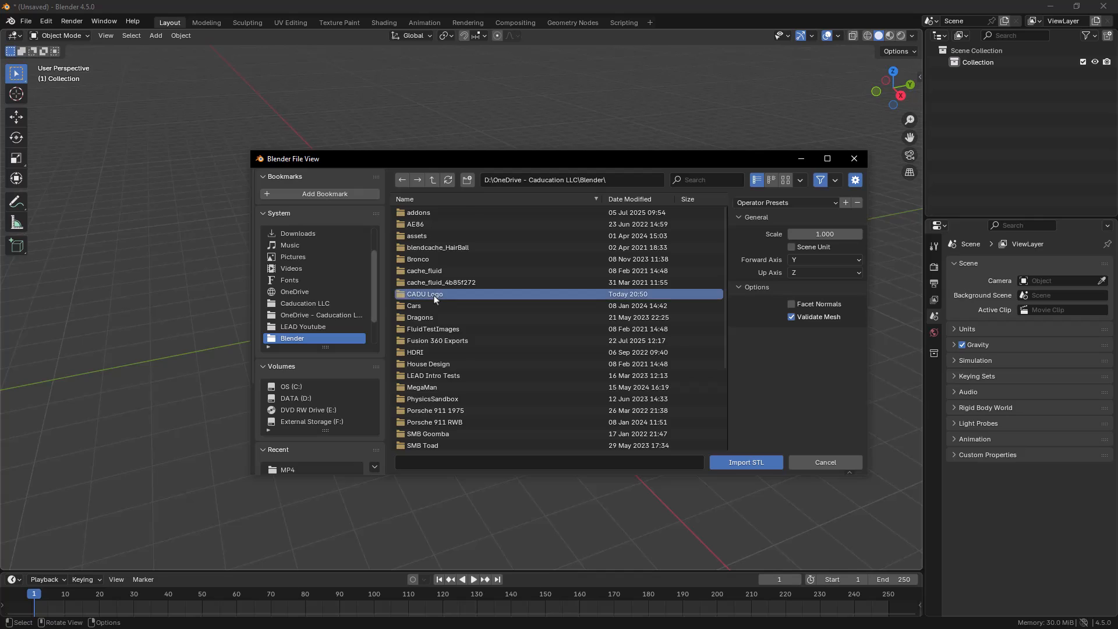
double_click(440, 225)
click(443, 214)
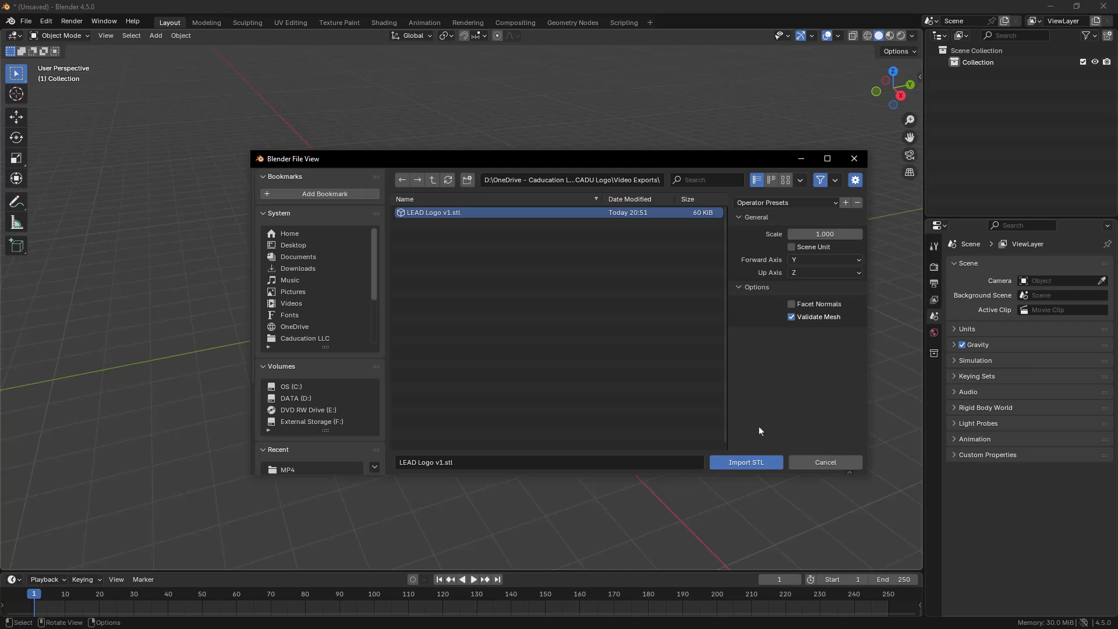
click(756, 463)
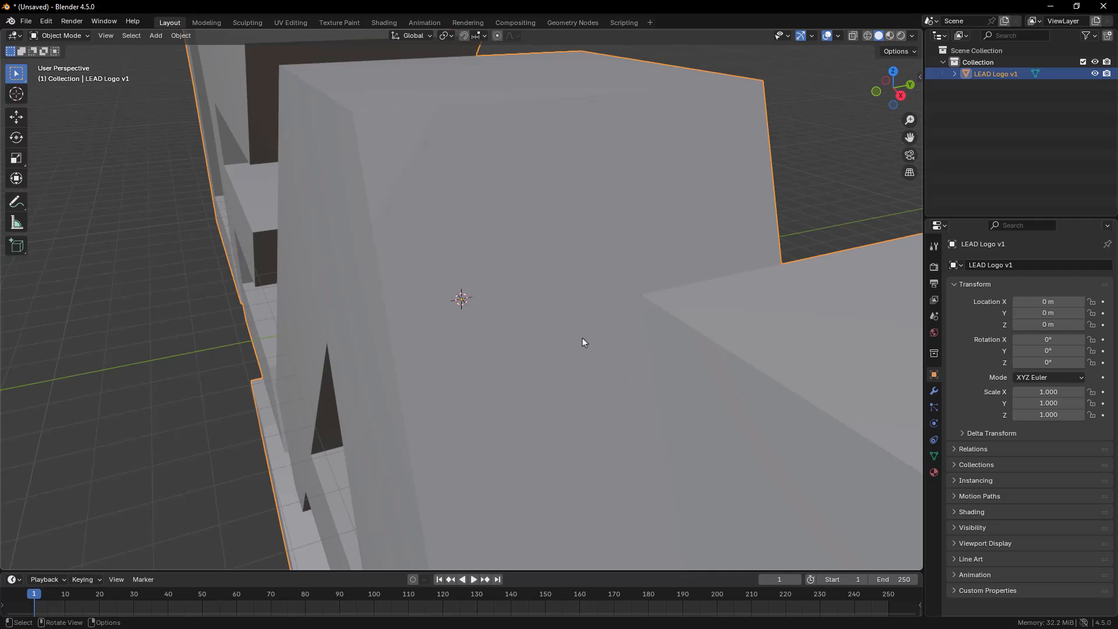
scroll(583, 338, down, 9)
middle_drag(542, 321, 599, 316)
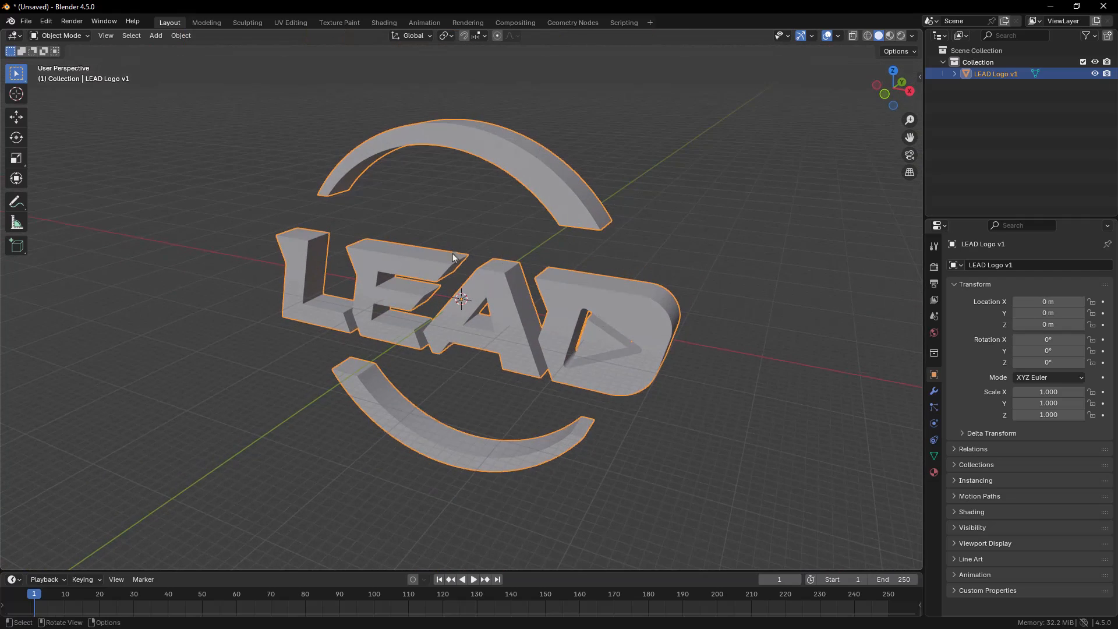
Step: Import LEAD Logo v1.obj as a Wavefront OBJ from the same Video Exports folder
click(30, 22)
mouse_move(53, 191)
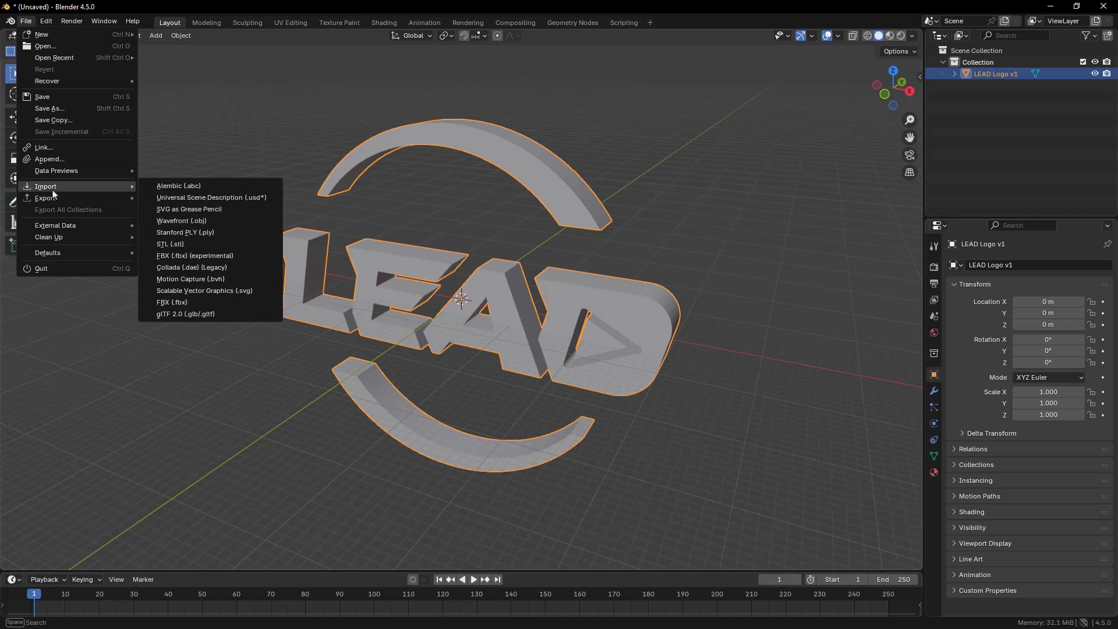
click(200, 225)
scroll(324, 347, down, 2)
click(323, 338)
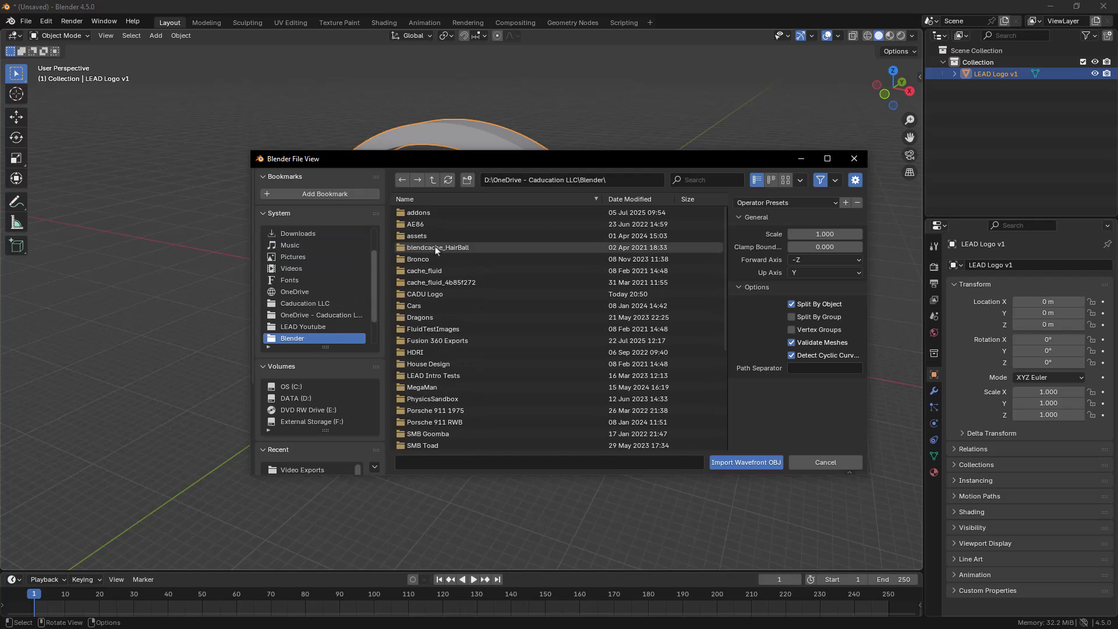
double_click(435, 295)
double_click(439, 230)
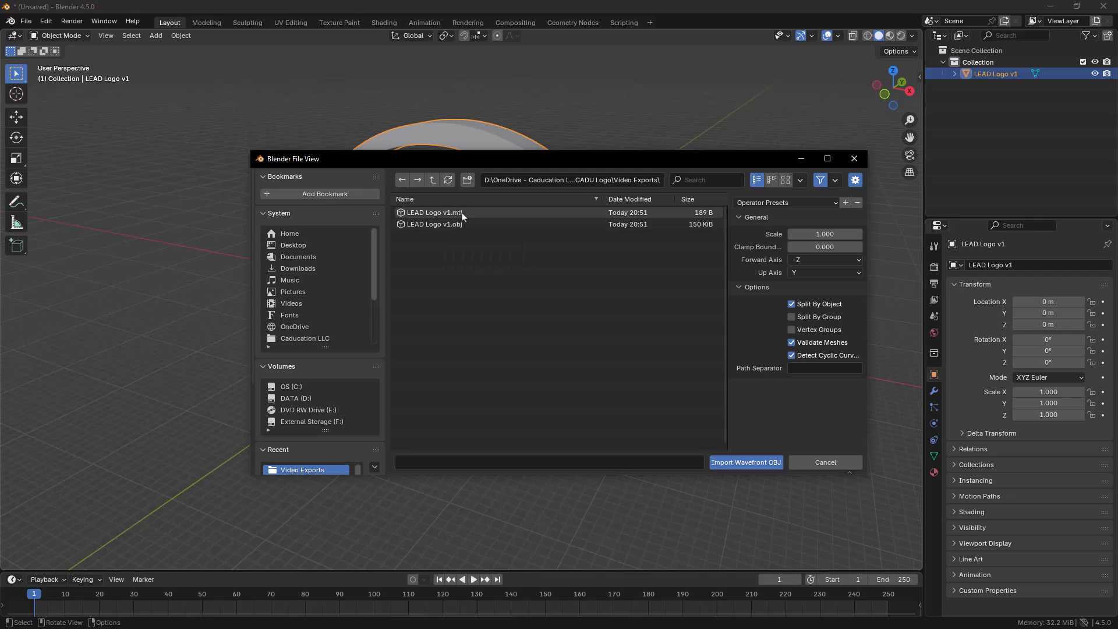
click(446, 227)
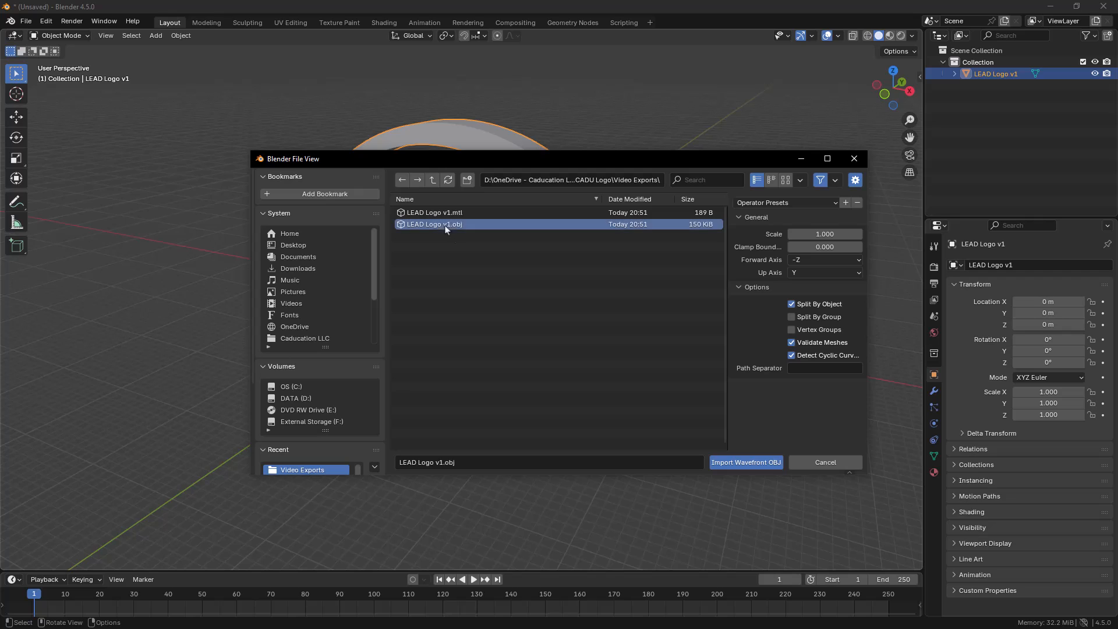
click(764, 462)
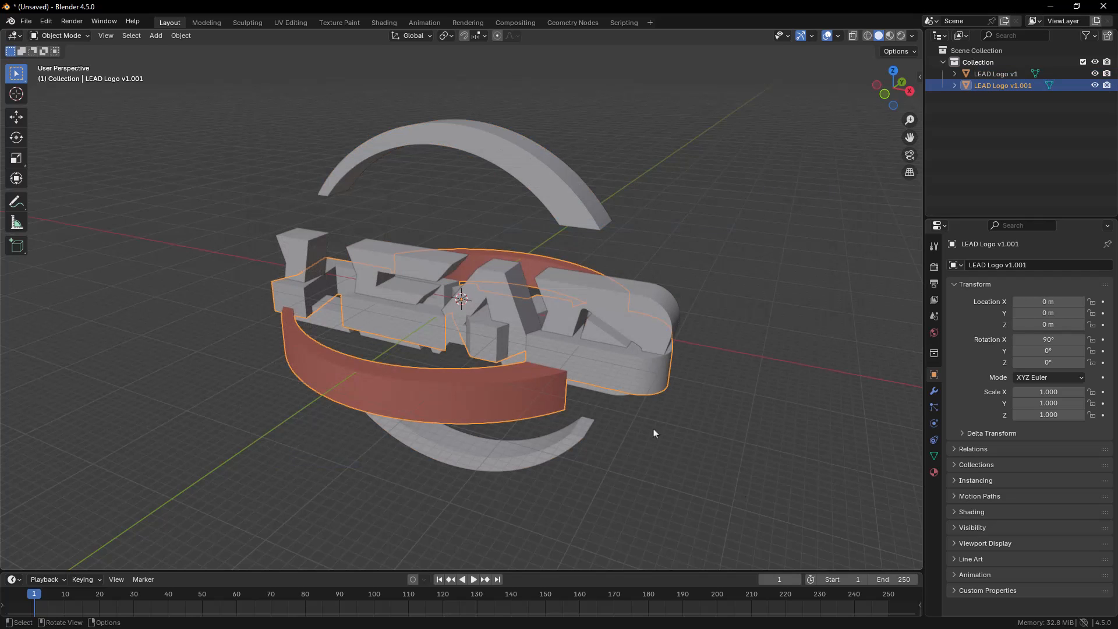
scroll(702, 447, down, 2)
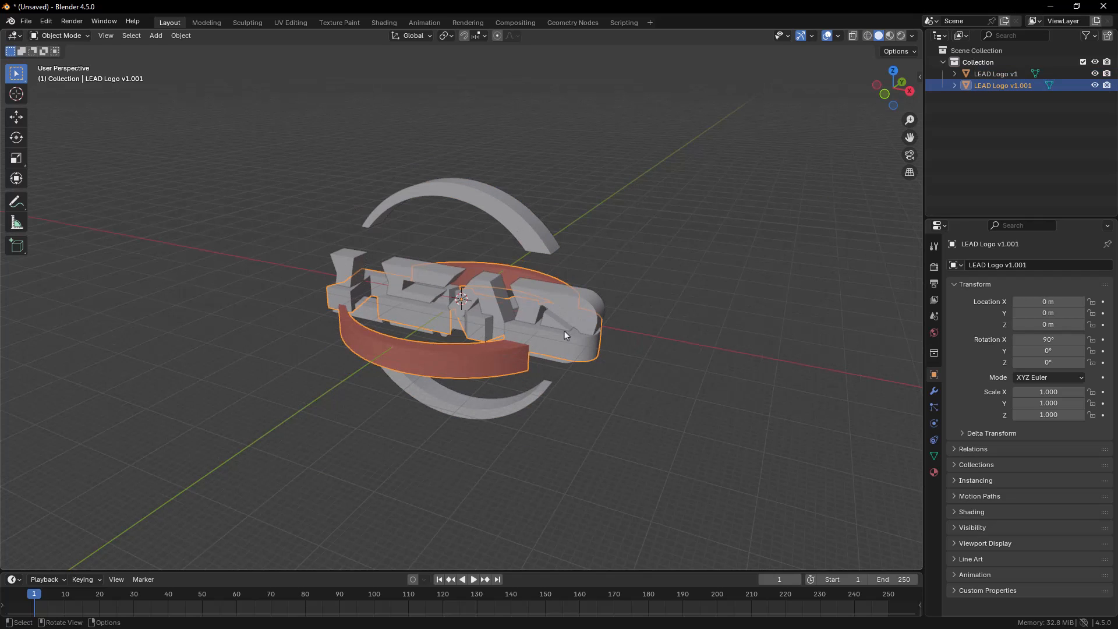
Step: Hide the STL version of the LEAD logo and clear the selection
click(1094, 75)
key(alt+a)
middle_drag(504, 366, 505, 389)
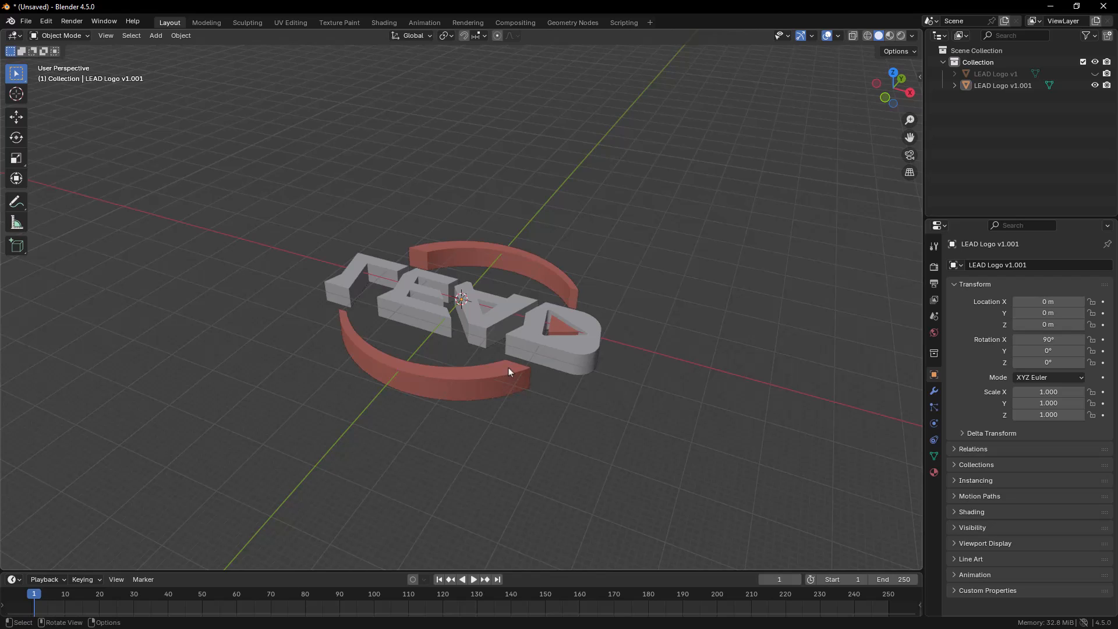
Step: Rotate the coloured OBJ logo 90° about the global X axis
click(540, 345)
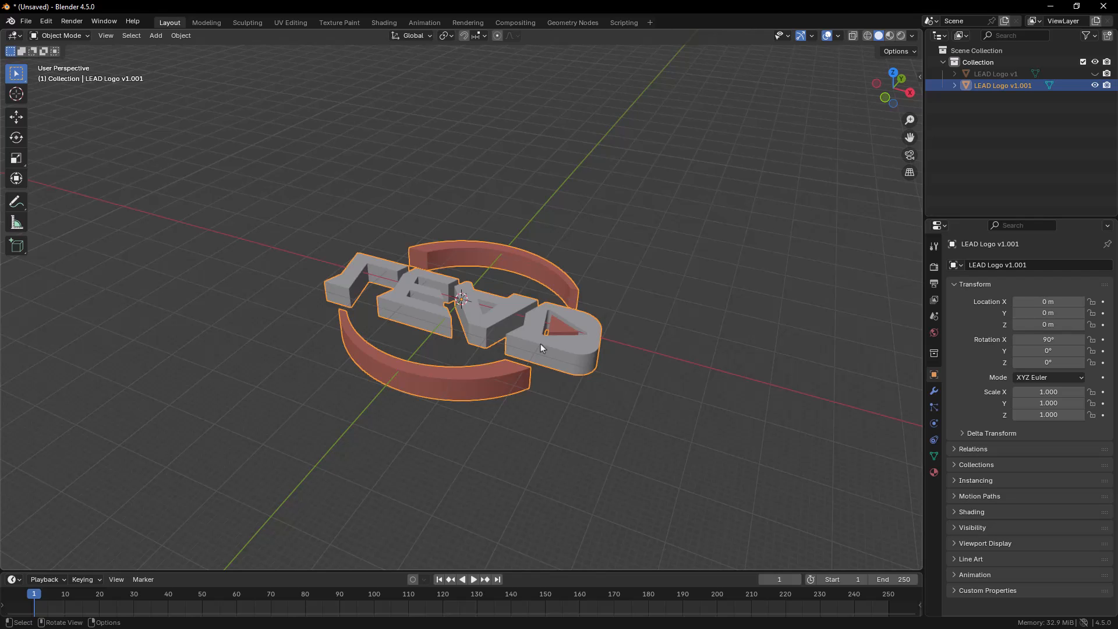
middle_drag(541, 344, 529, 398)
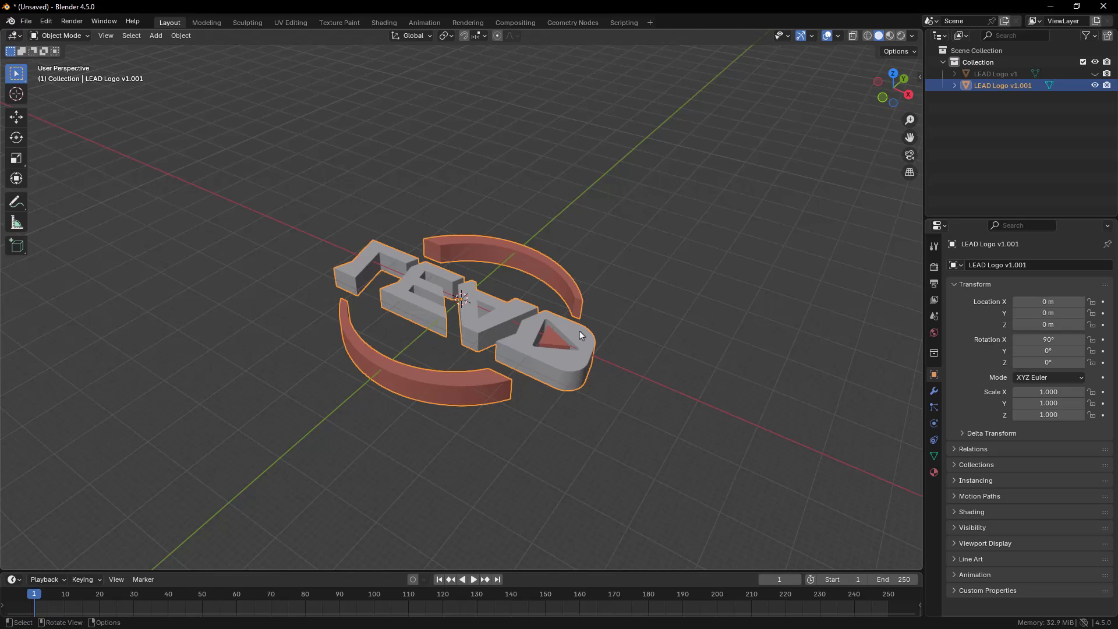
key(r)
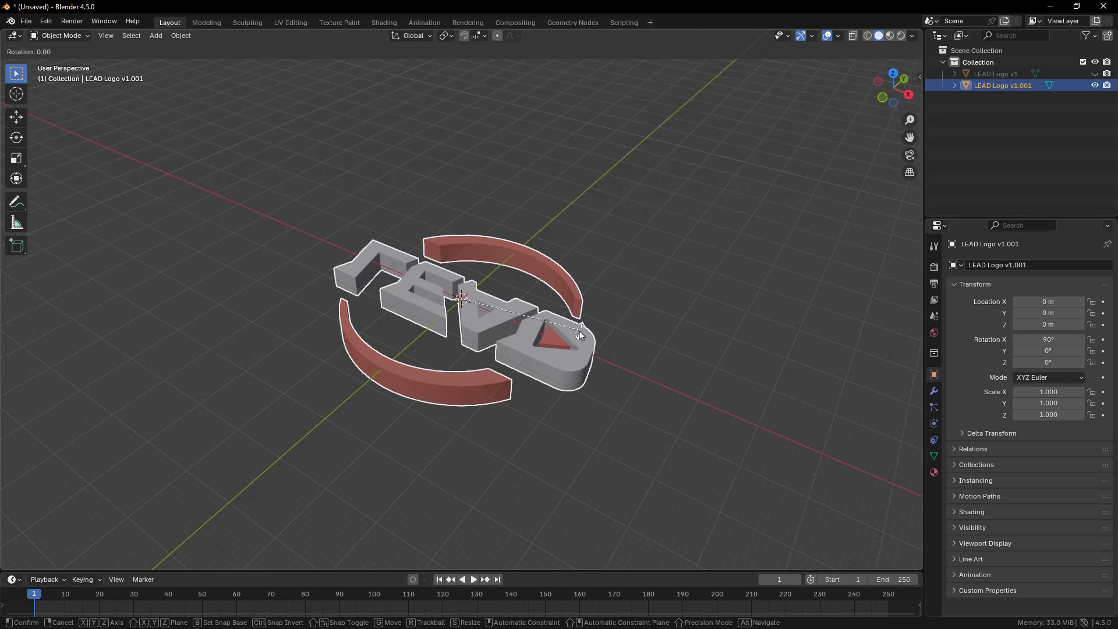
key(x)
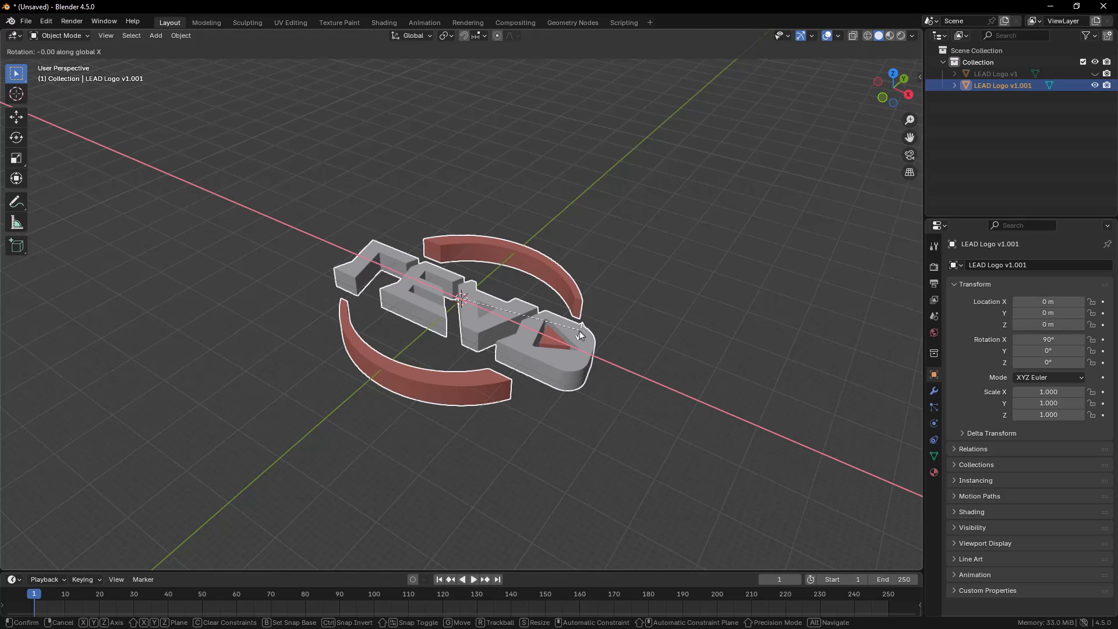
text(90)
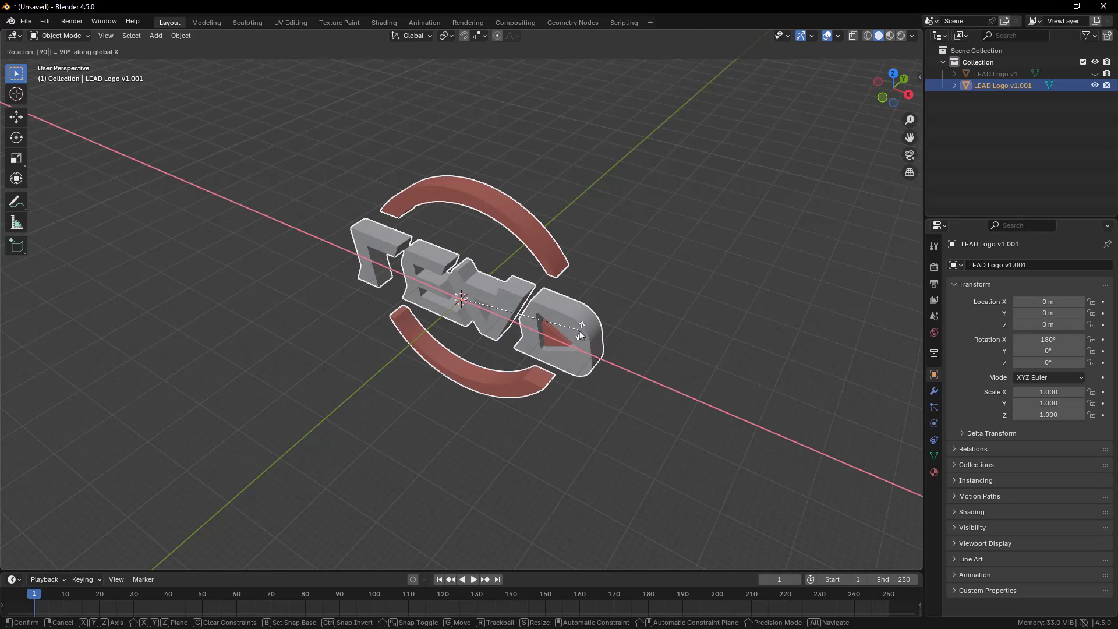
key(Return)
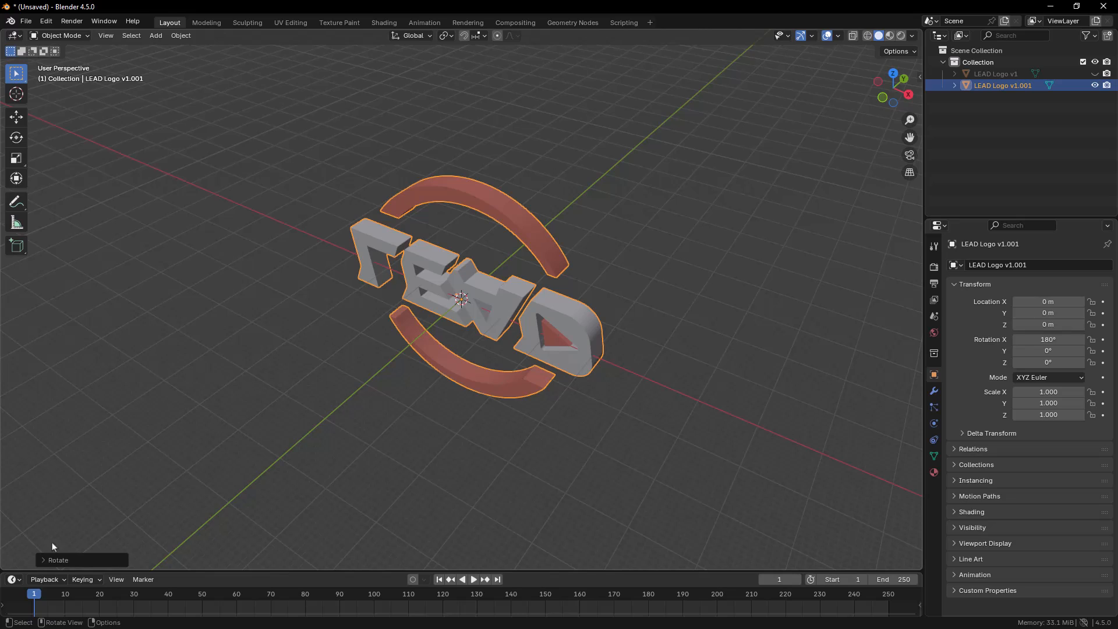
Step: Change the angle of the logo's last rotation to 270° and deselect the logo
click(44, 560)
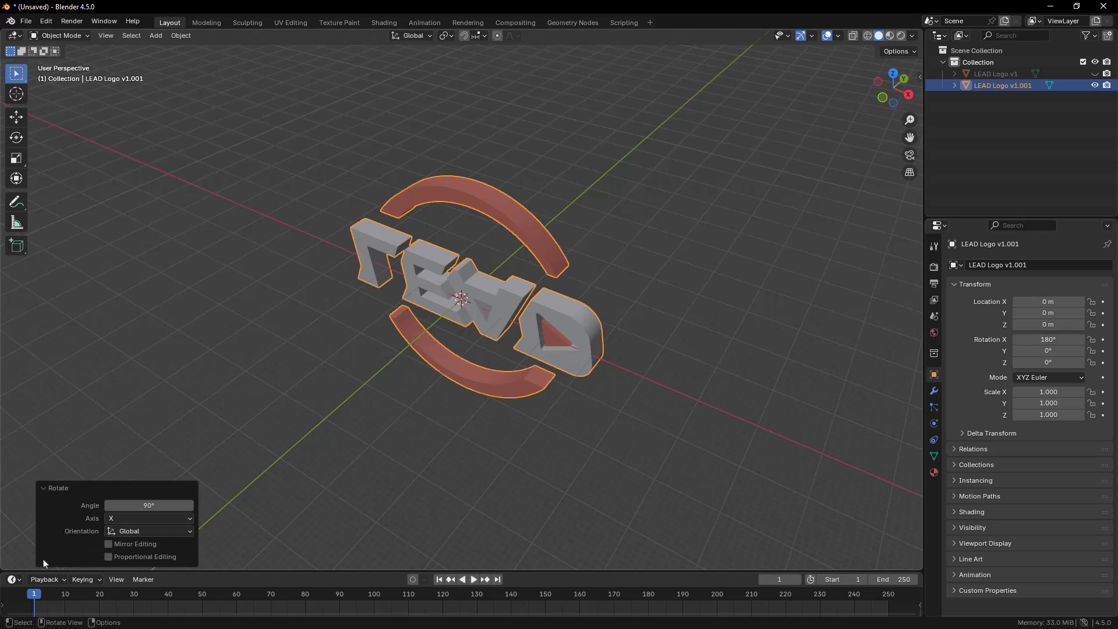
drag(149, 505, 354, 505)
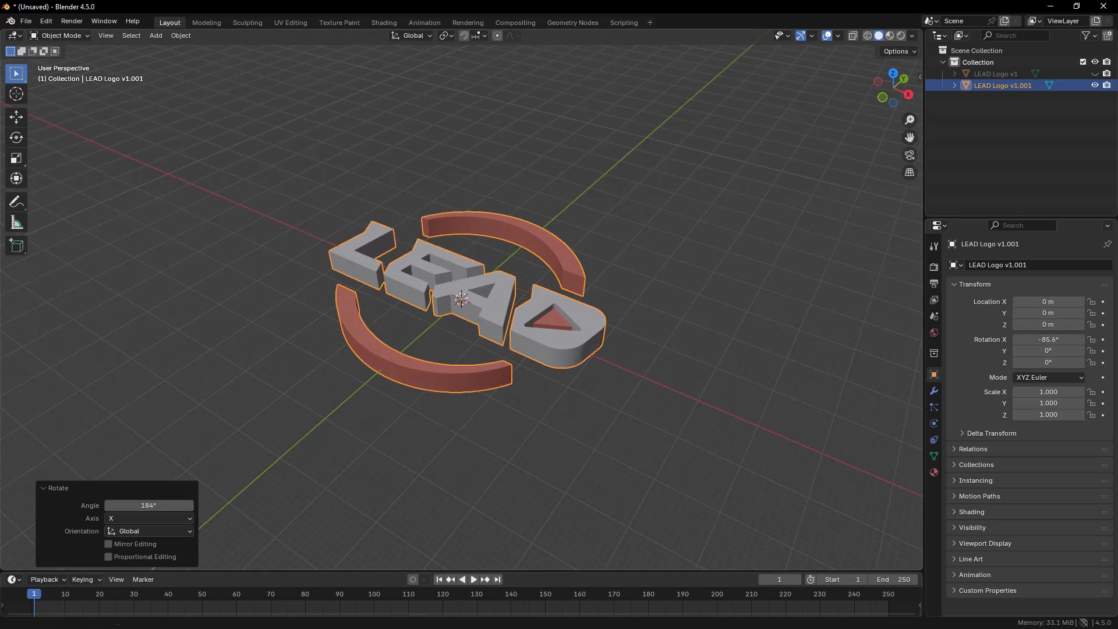
drag(130, 505, 247, 505)
click(182, 507)
text(270)
key(Return)
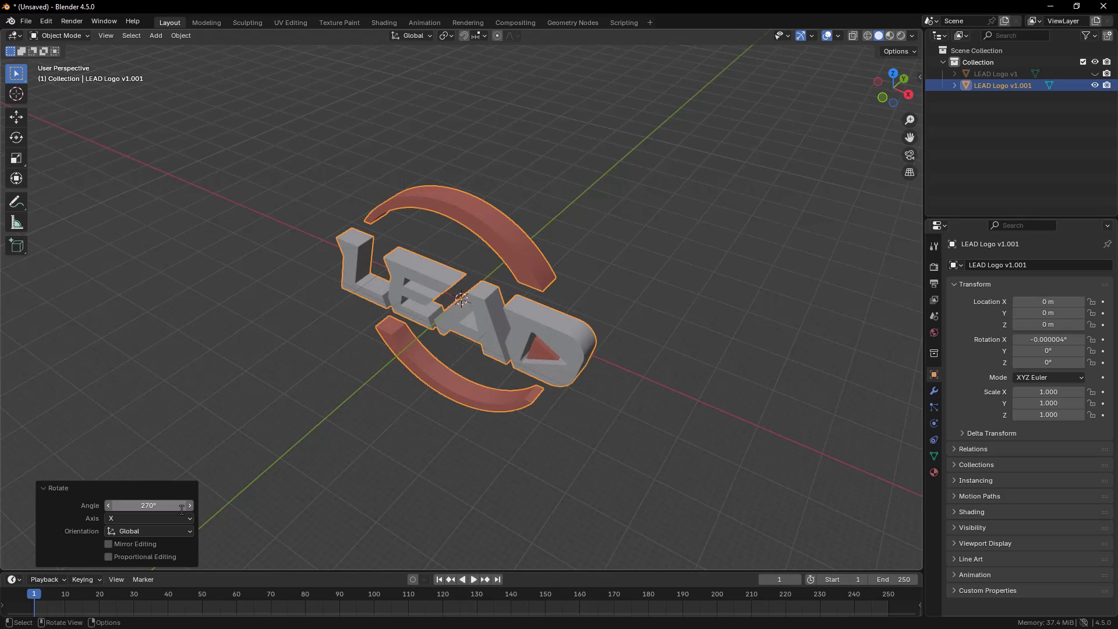
click(313, 446)
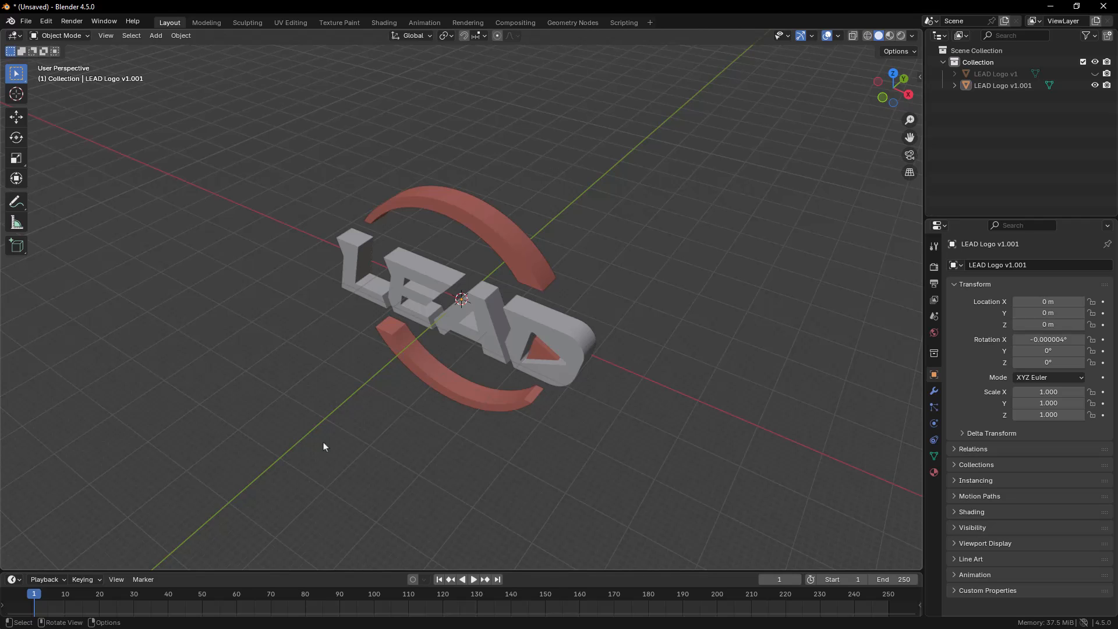
Step: Move the LEAD logo up along the Z axis to a height of about 28.4 m so it sits above the ground grid
middle_drag(352, 443, 435, 380)
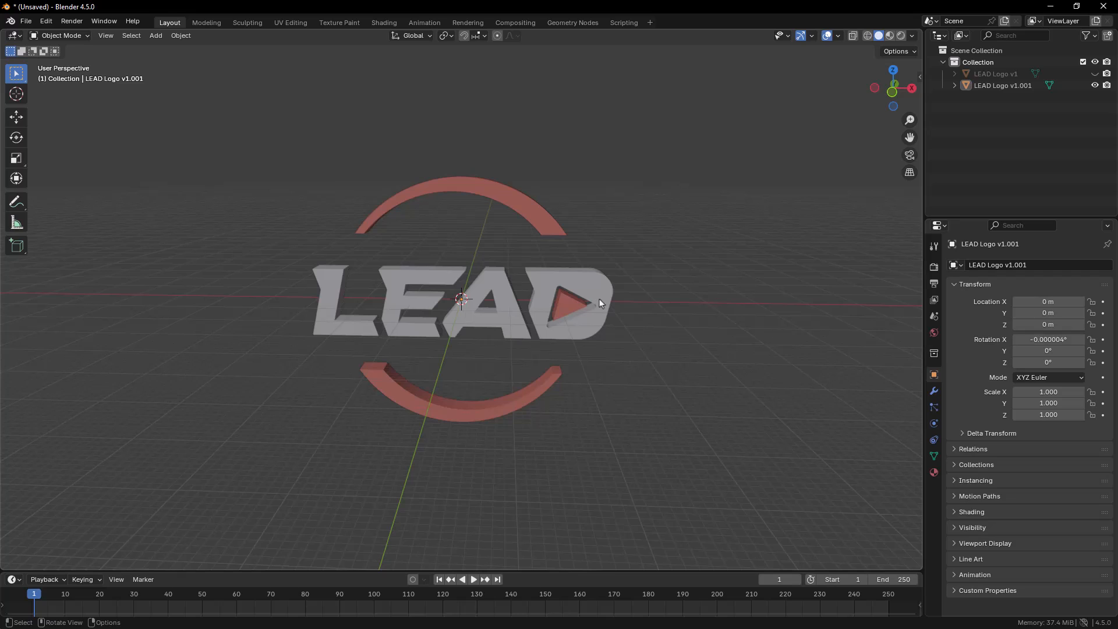
click(892, 92)
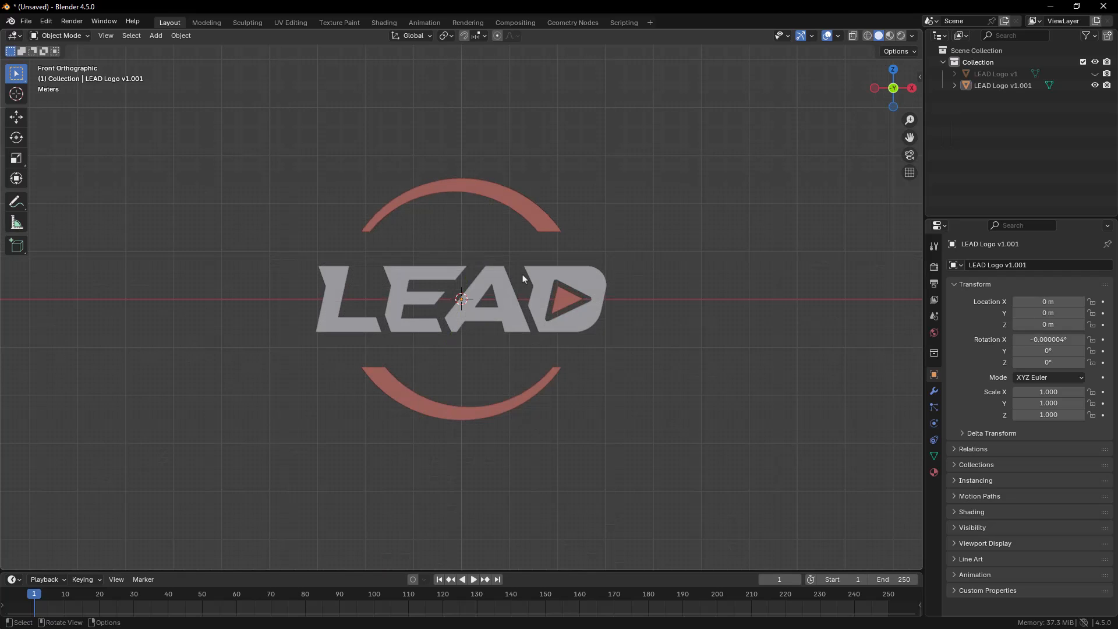
click(501, 277)
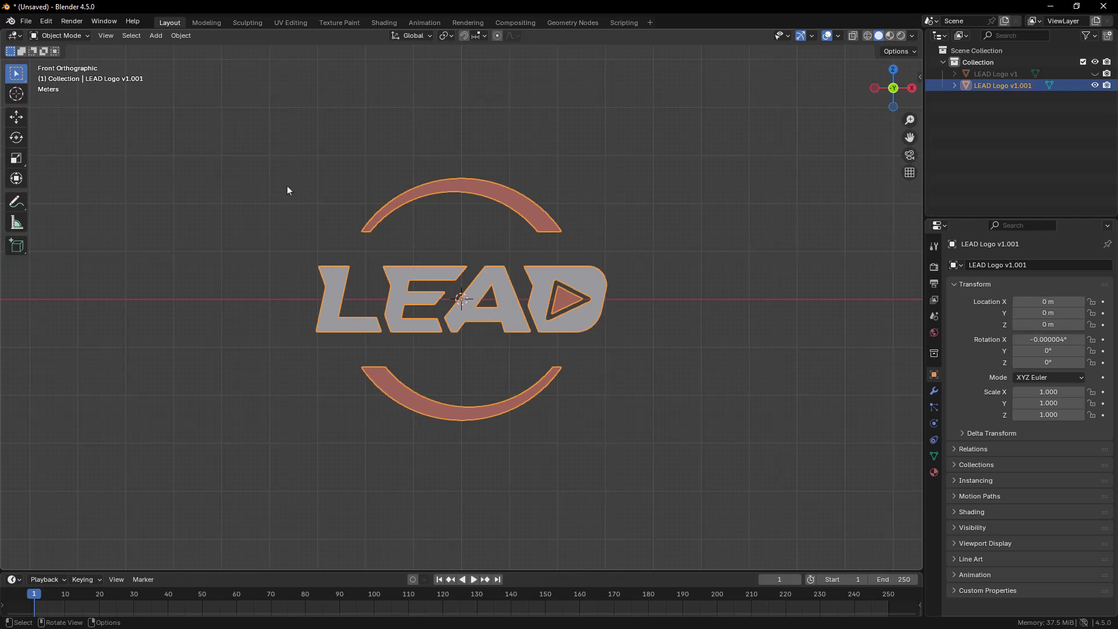
key(g)
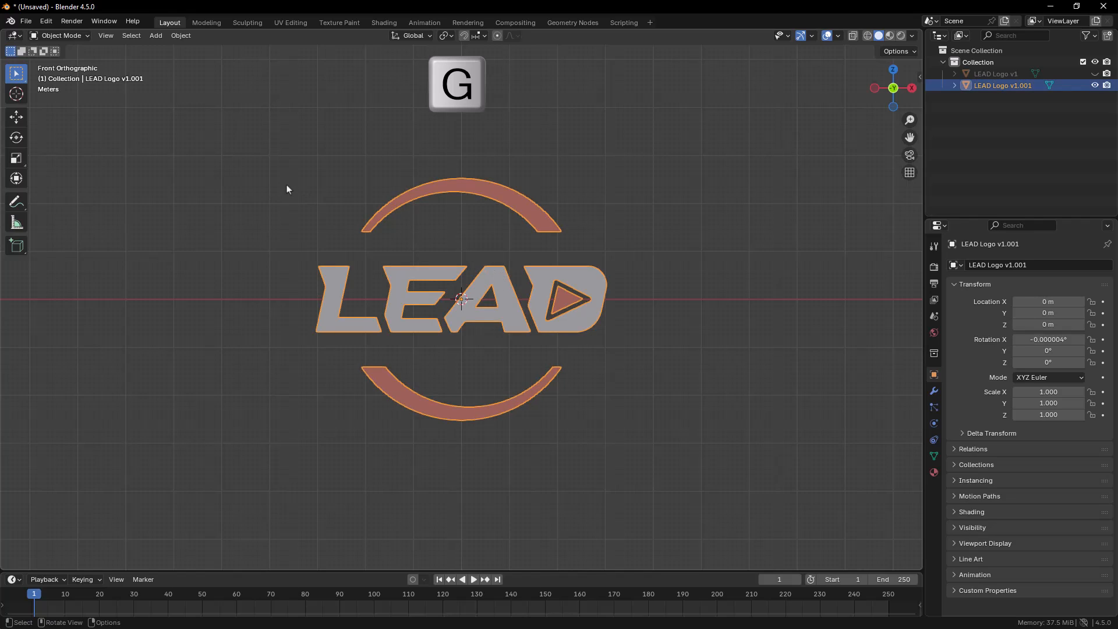
click(19, 120)
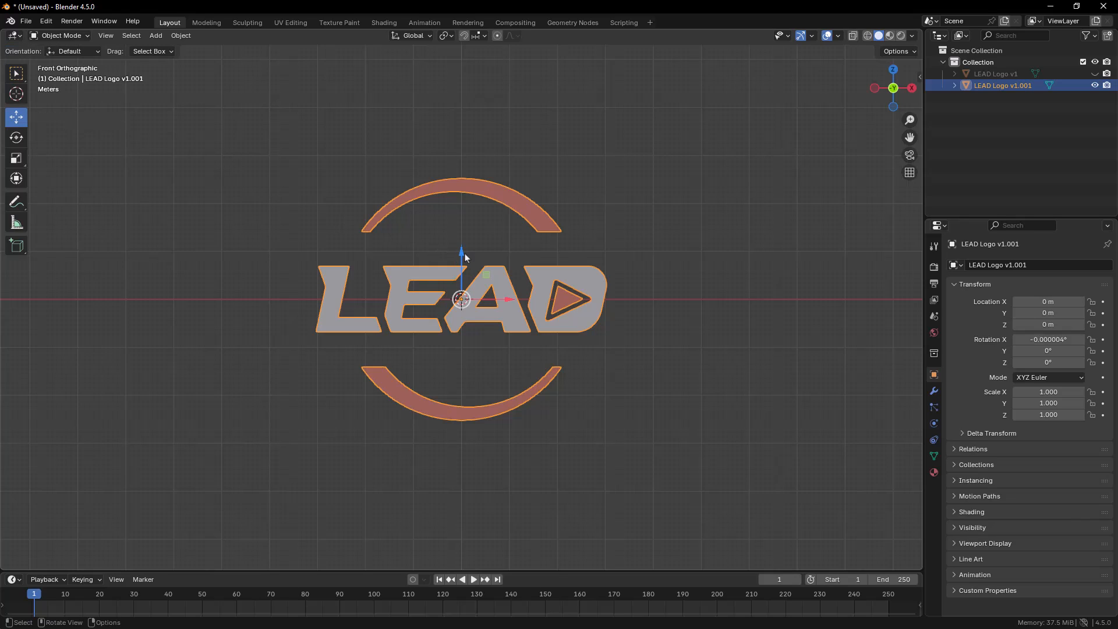
drag(462, 258, 464, 113)
right_click(656, 260)
click(631, 240)
scroll(486, 399, down, 5)
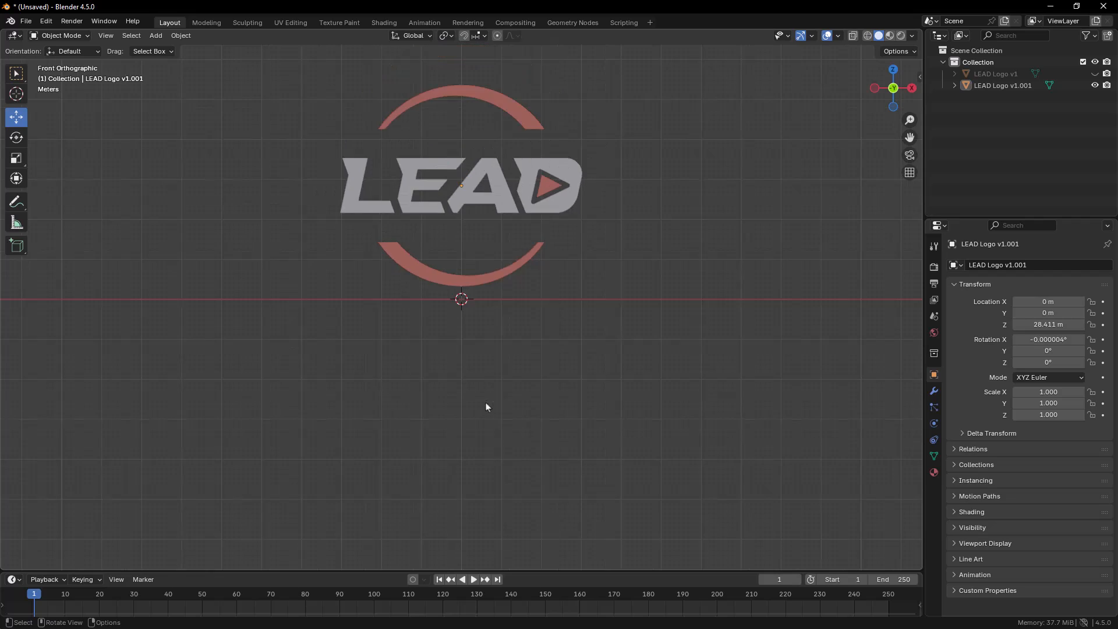
Step: Delete the hidden STL version of the logo, LEAD Logo v1, from the scene collection
middle_drag(557, 377, 507, 411)
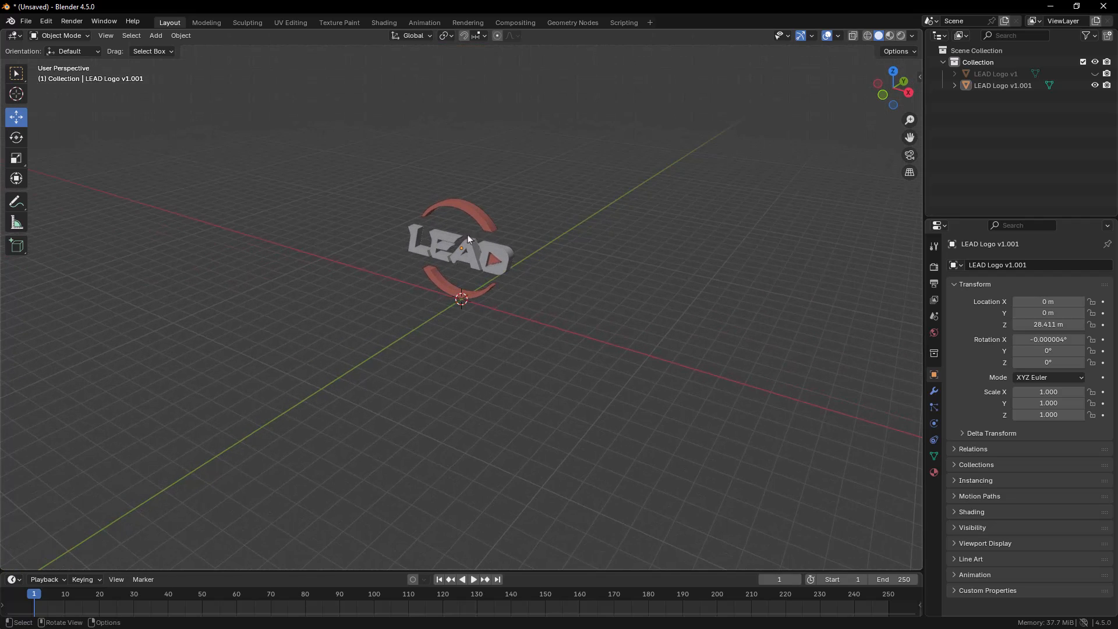
scroll(466, 233, up, 3)
middle_drag(483, 253, 494, 302)
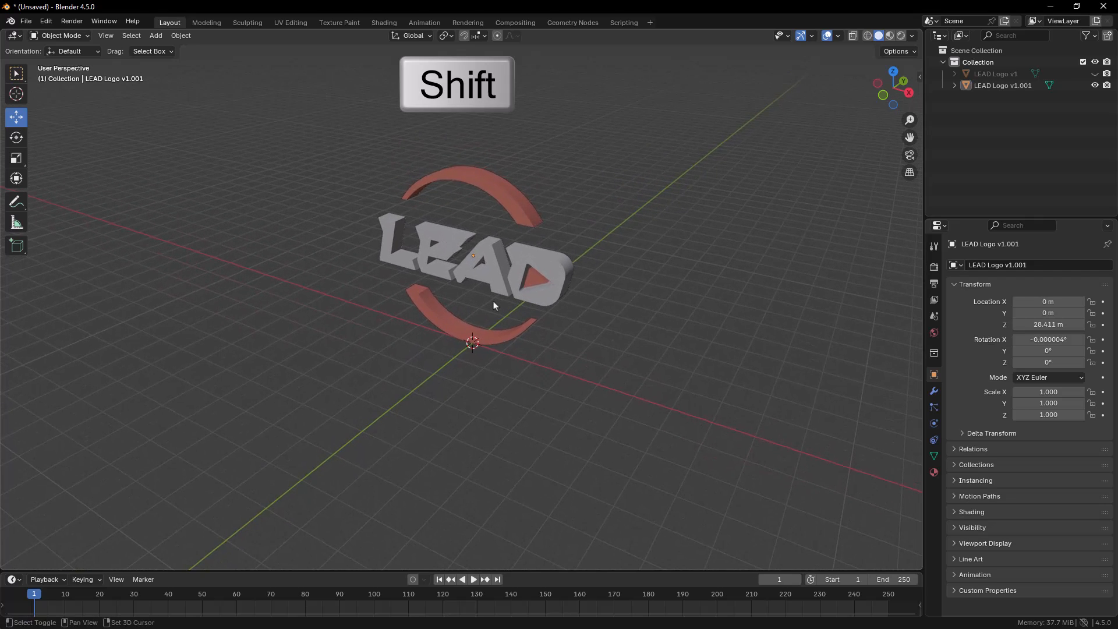
scroll(492, 302, up, 3)
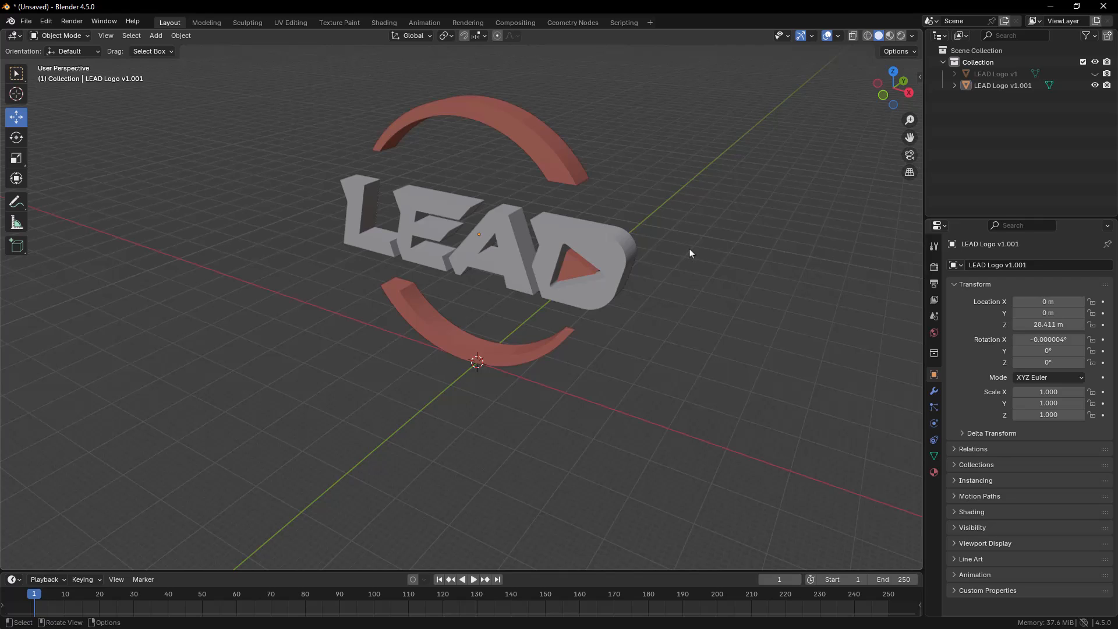
click(610, 242)
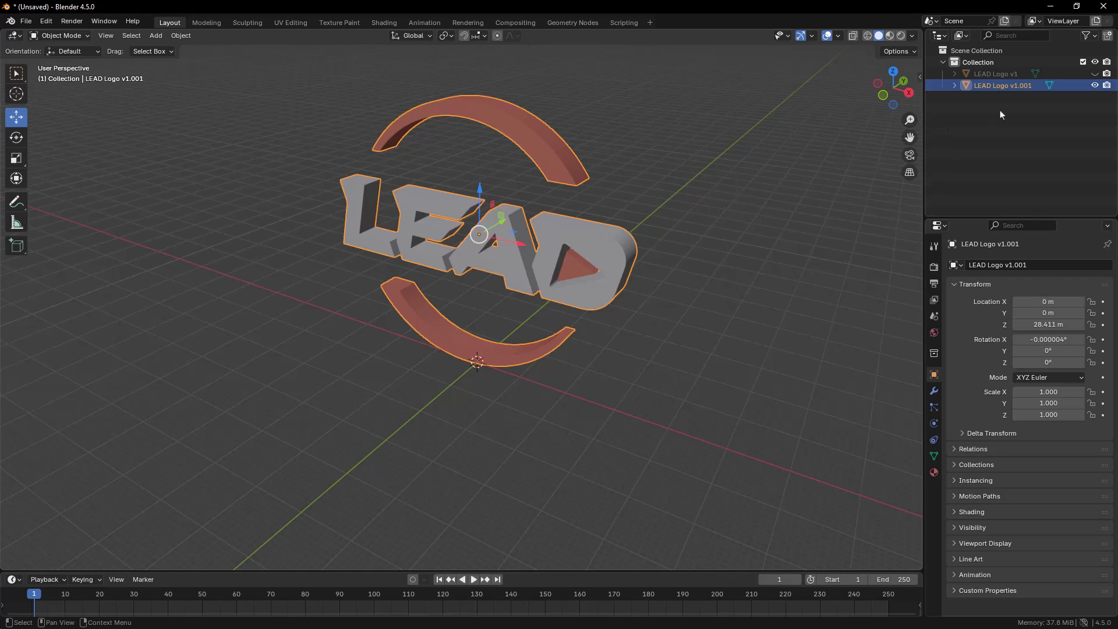
click(991, 74)
key(Delete)
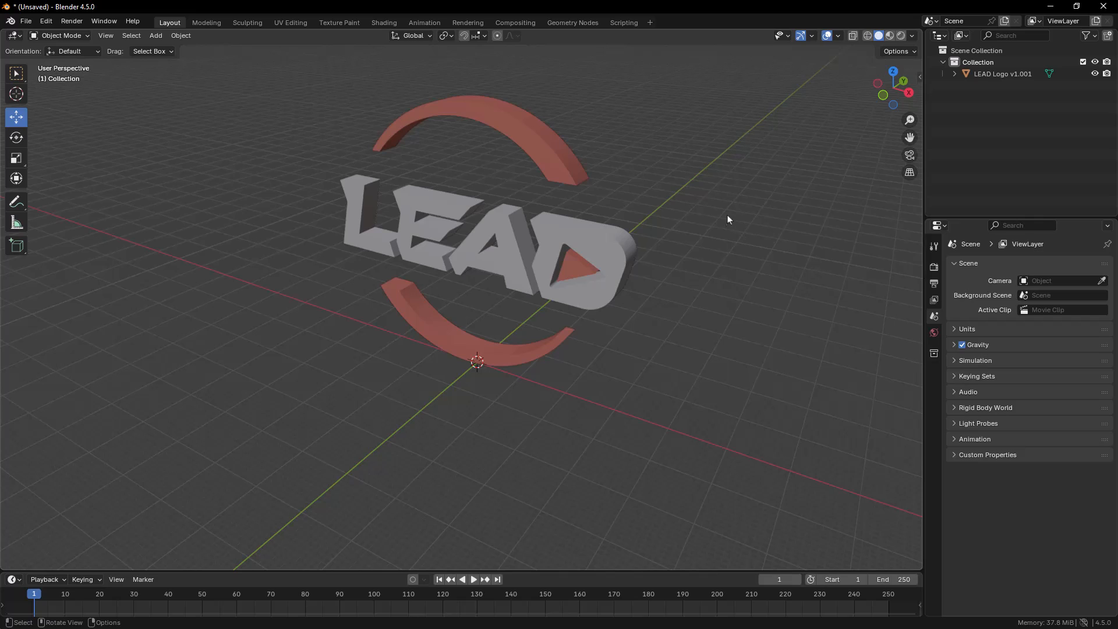
Step: Add a Bevel modifier to the LEAD Logo v1.001 object
click(495, 227)
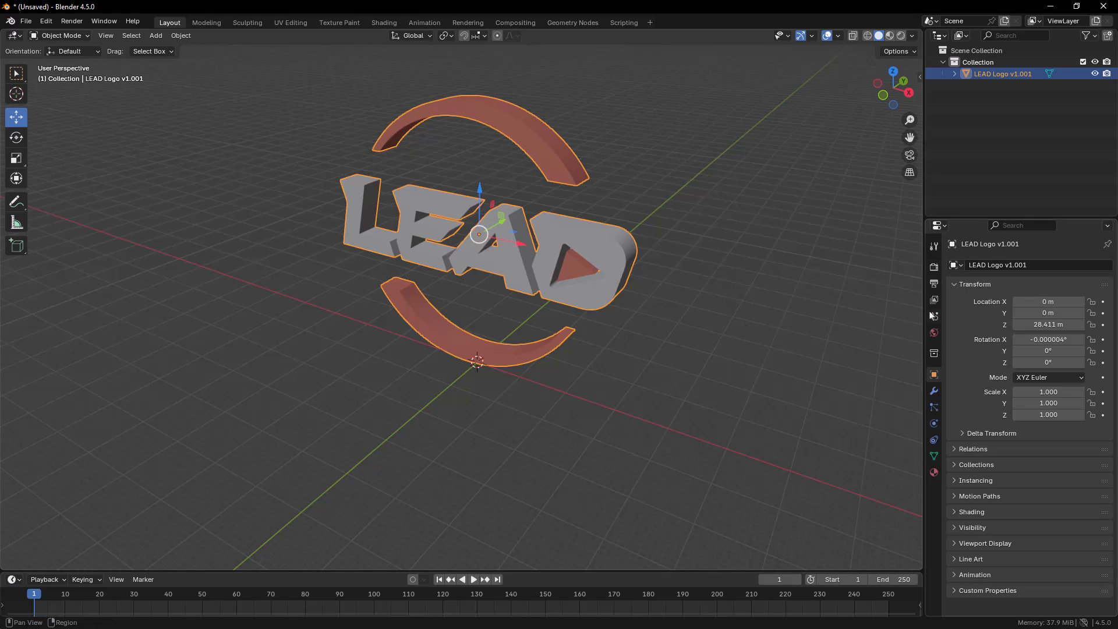
click(934, 392)
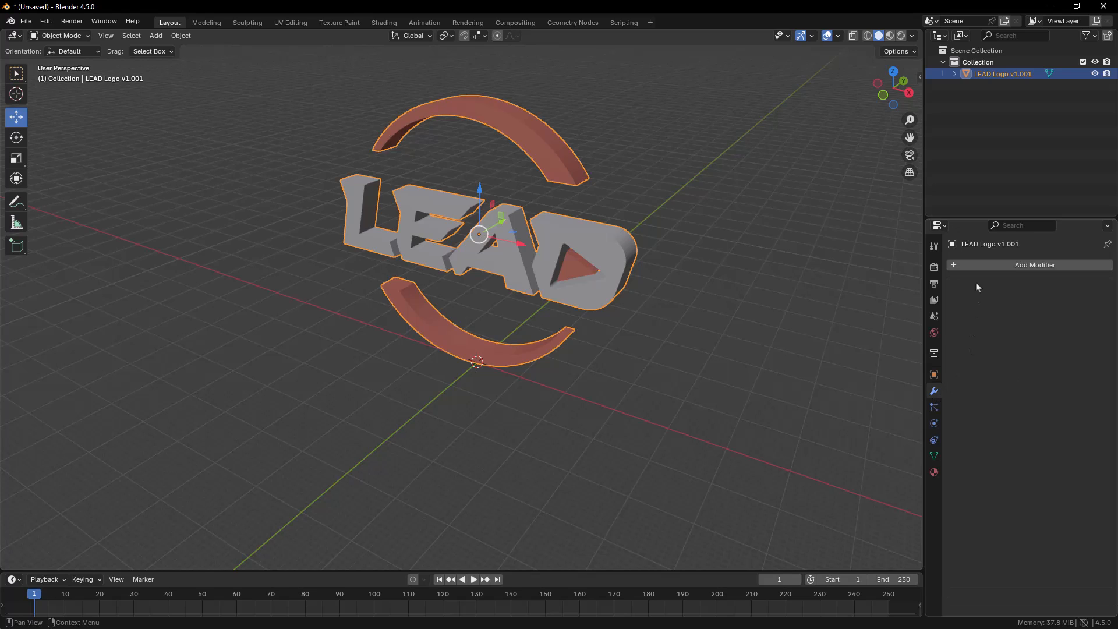
click(981, 266)
mouse_move(950, 310)
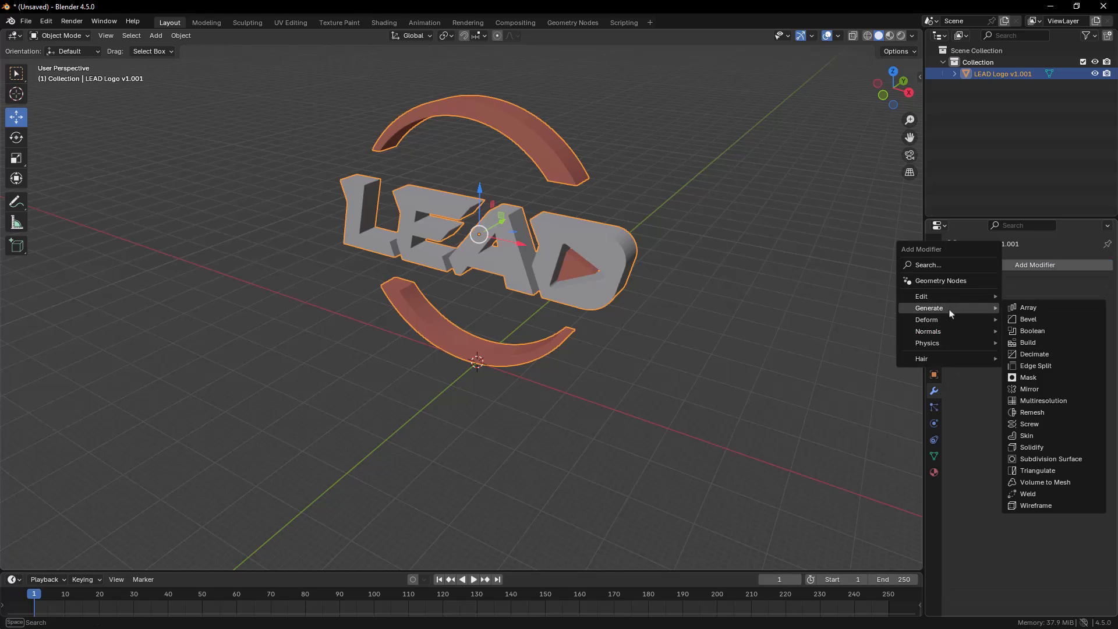
click(1032, 321)
Step: Set the bevel amount to 1.31 m with 22 segments and inspect the logo's edges
scroll(630, 240, up, 6)
middle_drag(648, 243, 621, 263)
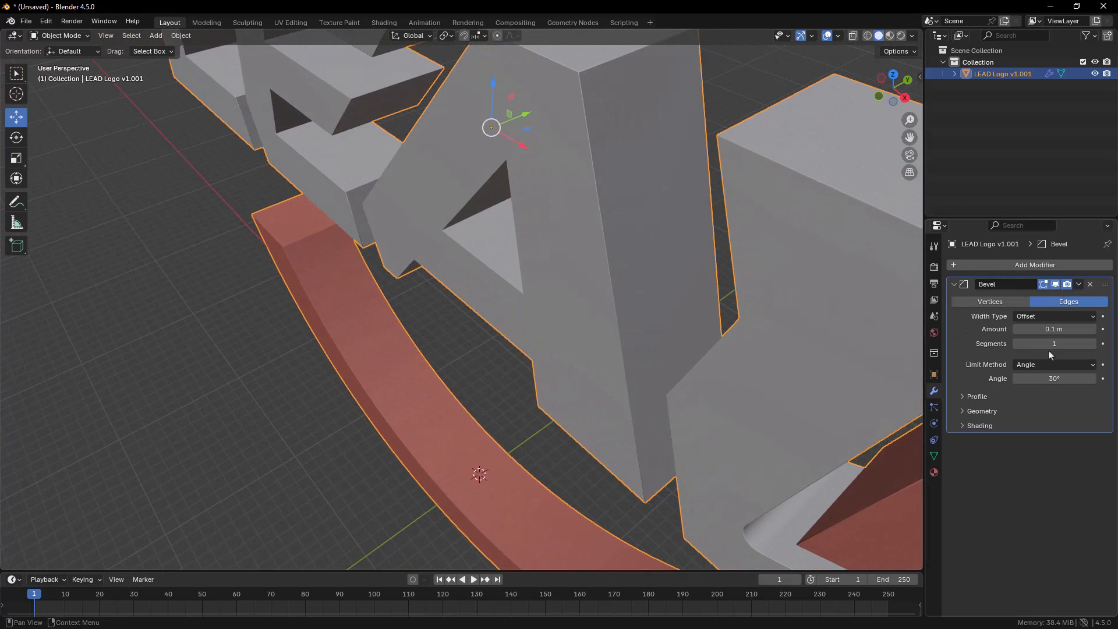
mouse_move(1051, 329)
mouse_down()
mouse_move(1083, 329)
mouse_move(1048, 329)
mouse_up()
mouse_move(1054, 344)
mouse_down()
mouse_move(1089, 344)
mouse_move(1042, 344)
mouse_move(1054, 343)
mouse_up()
scroll(564, 262, down, 10)
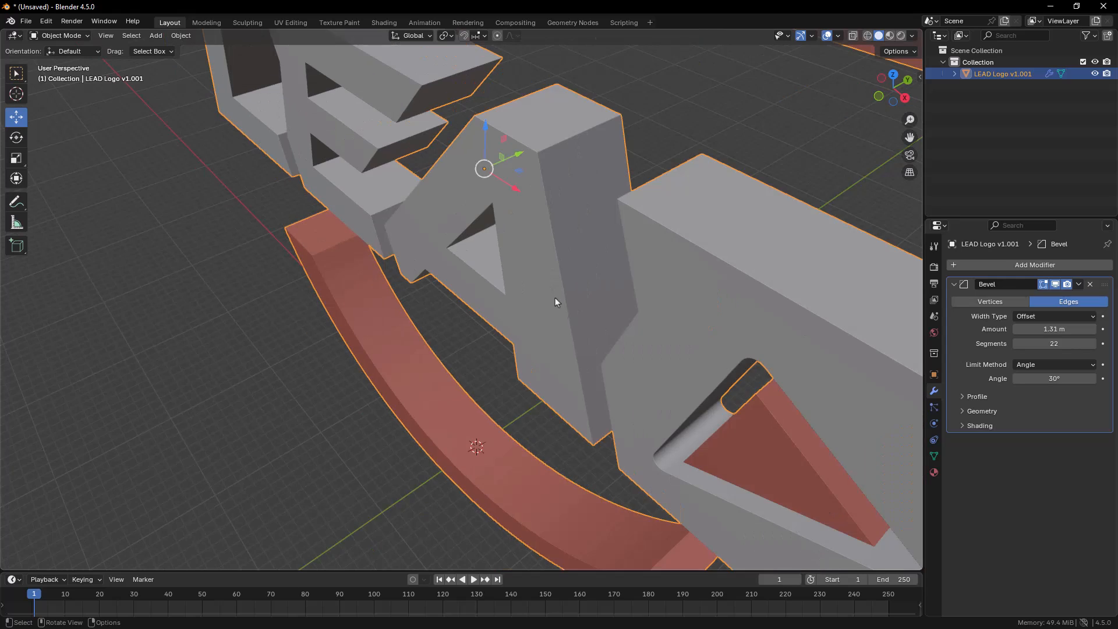
middle_drag(576, 319, 590, 292)
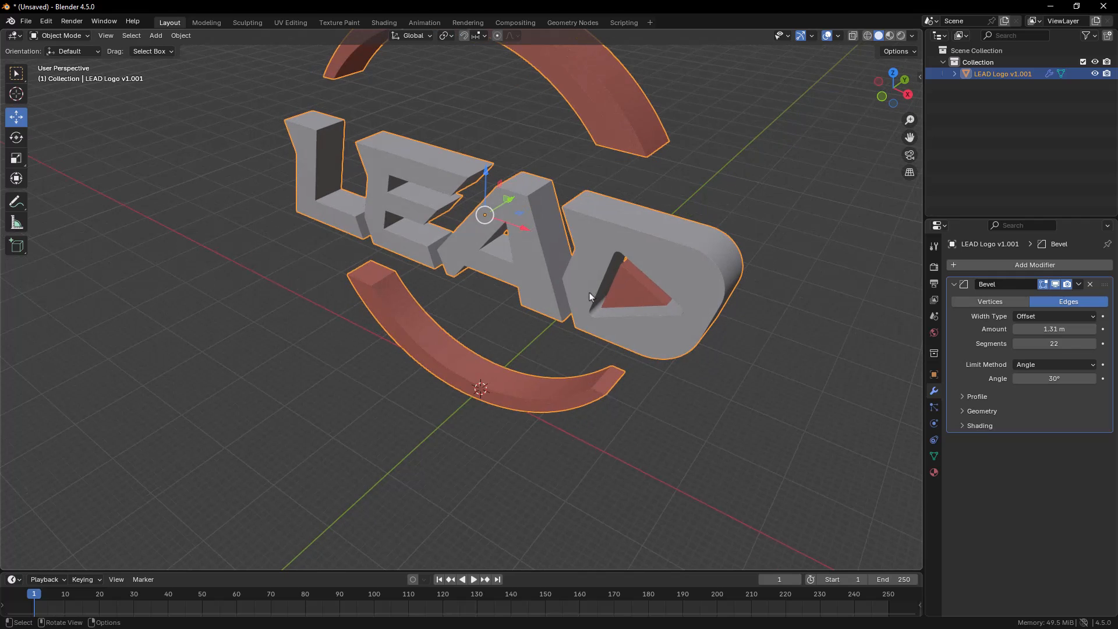
right_click(589, 292)
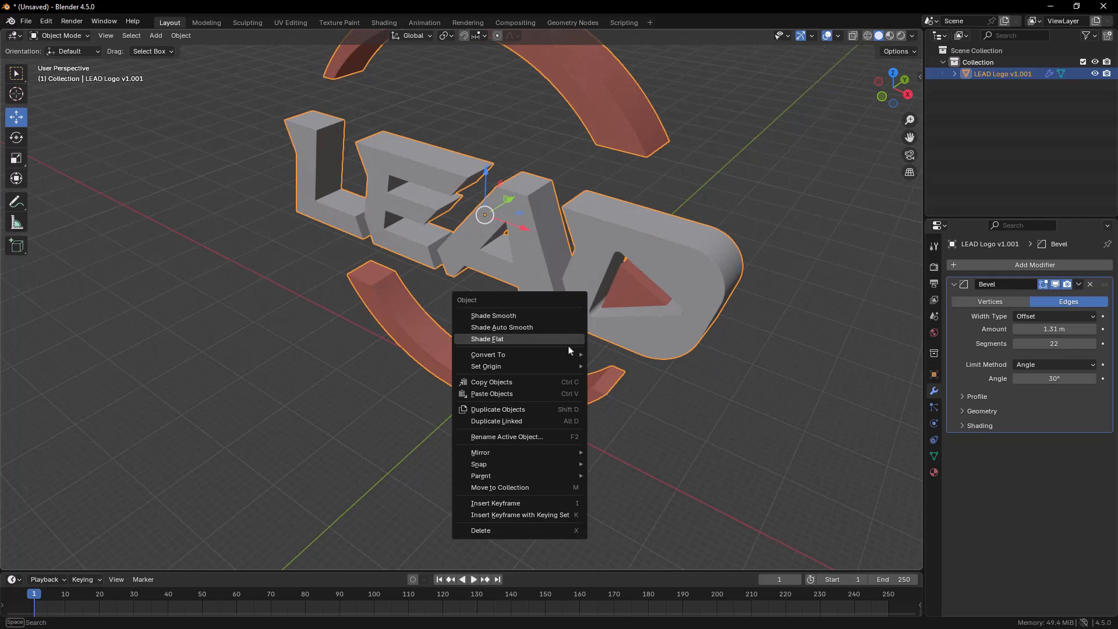
click(693, 386)
middle_drag(696, 363, 560, 320)
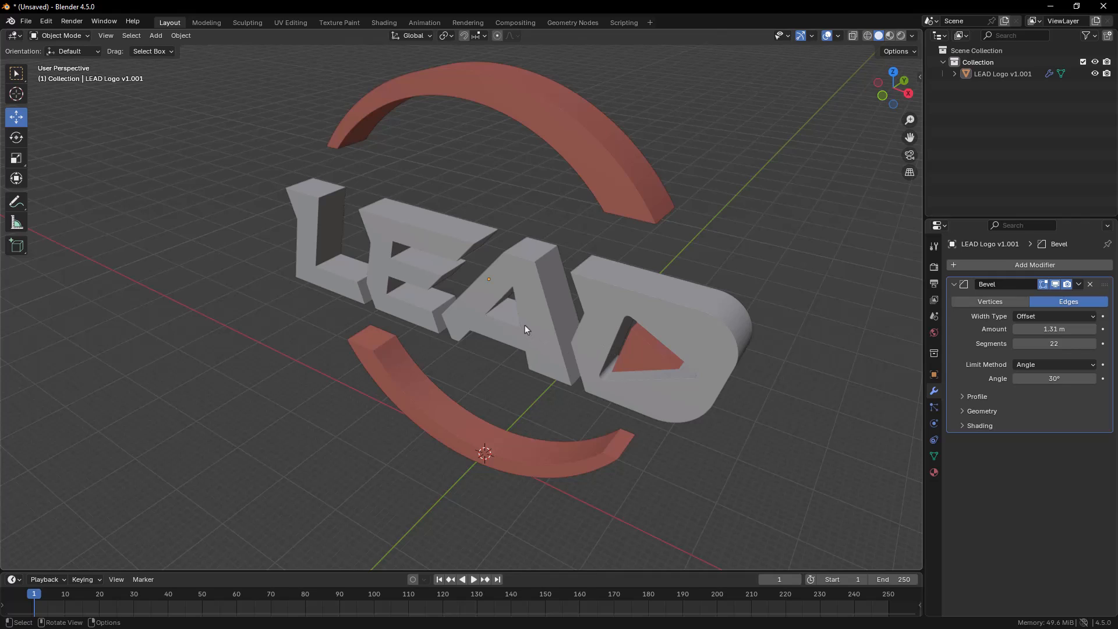
Step: Select the LEAD logo and switch it to Edit Mode
click(532, 309)
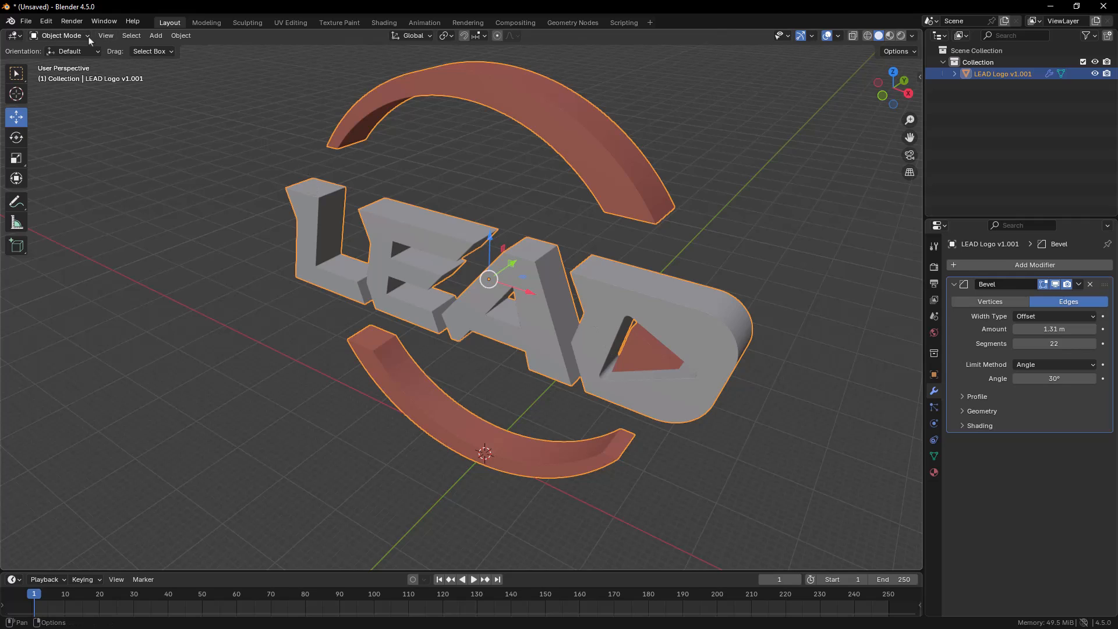
click(61, 36)
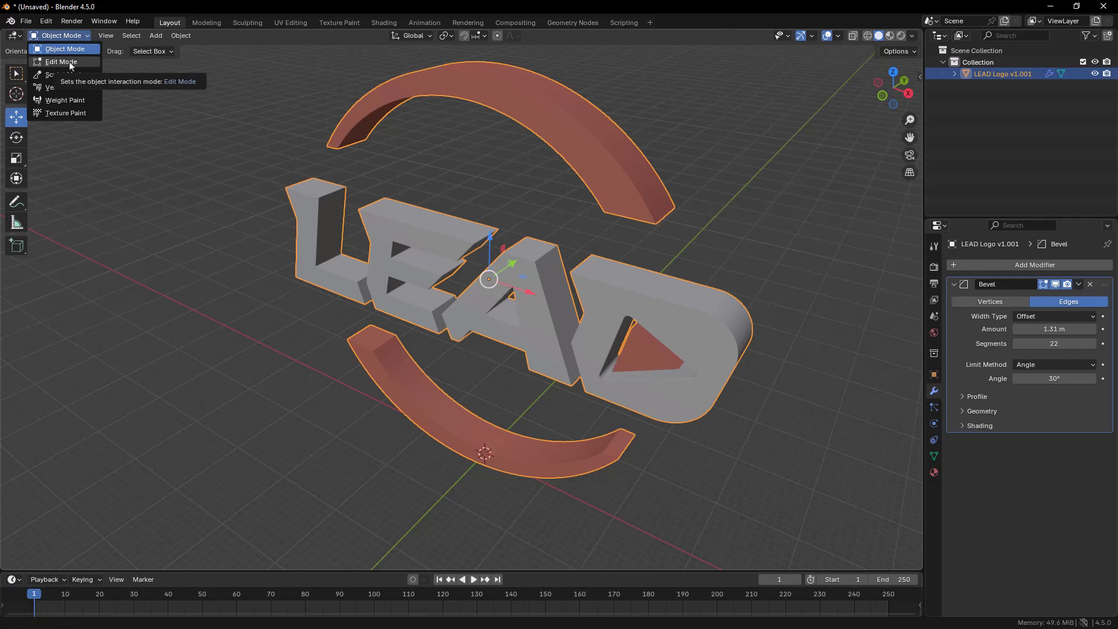
key(Tab)
click(69, 62)
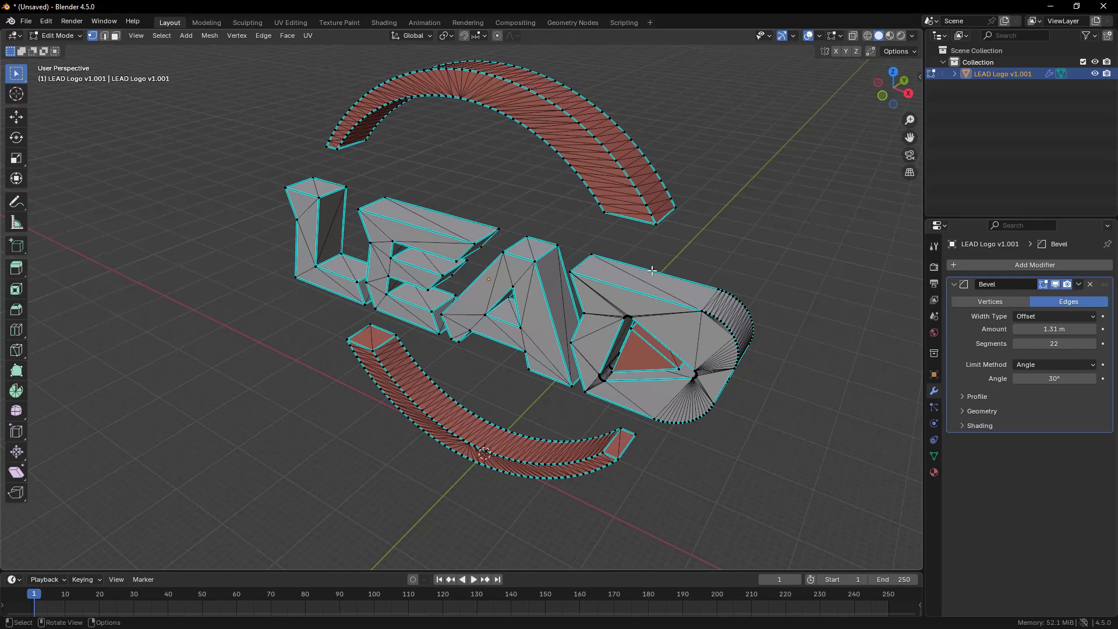
Step: Try to slide the front vertex where the D's upper edge meets its curve
click(705, 310)
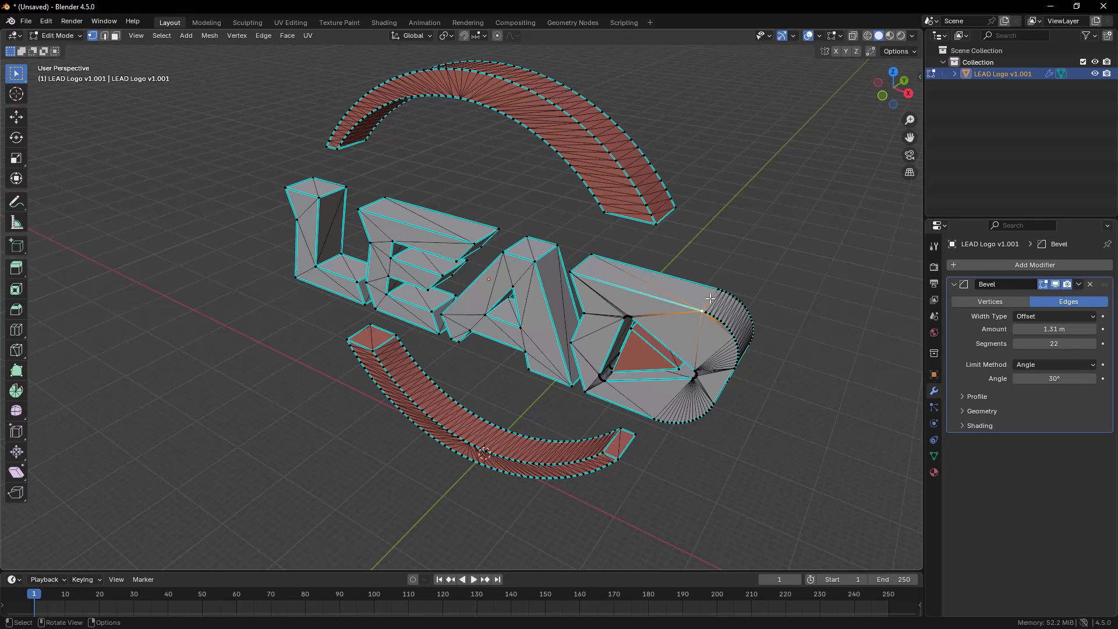
key(shift+v)
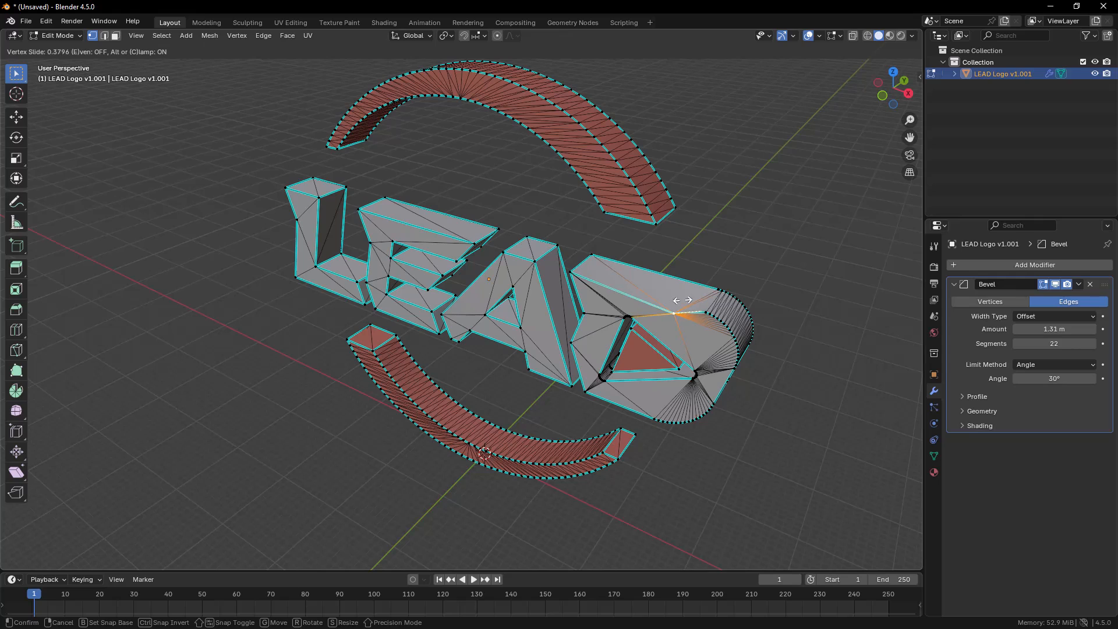
click(683, 300)
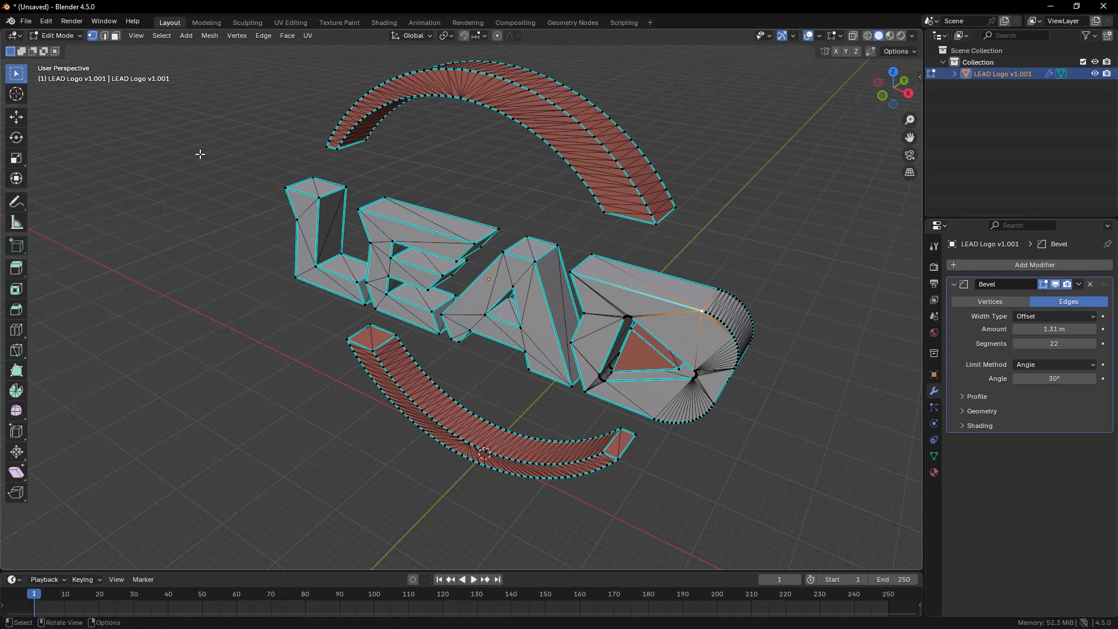
Step: Switch to face selection and try to move the front face of the red triangle inside the D
click(116, 36)
shift+click(649, 354)
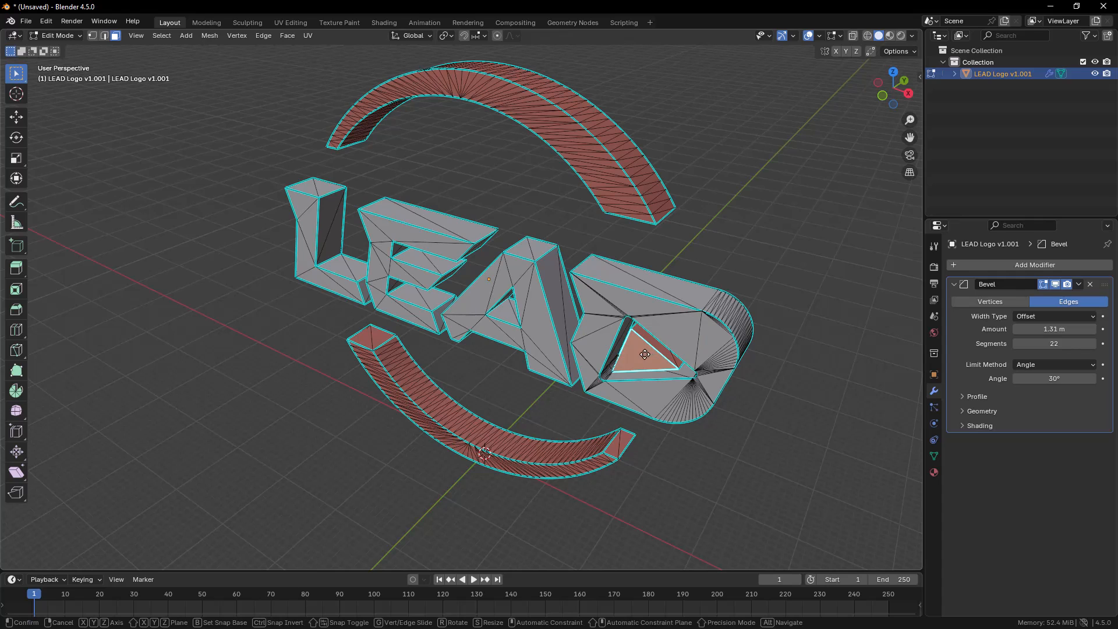
key(g)
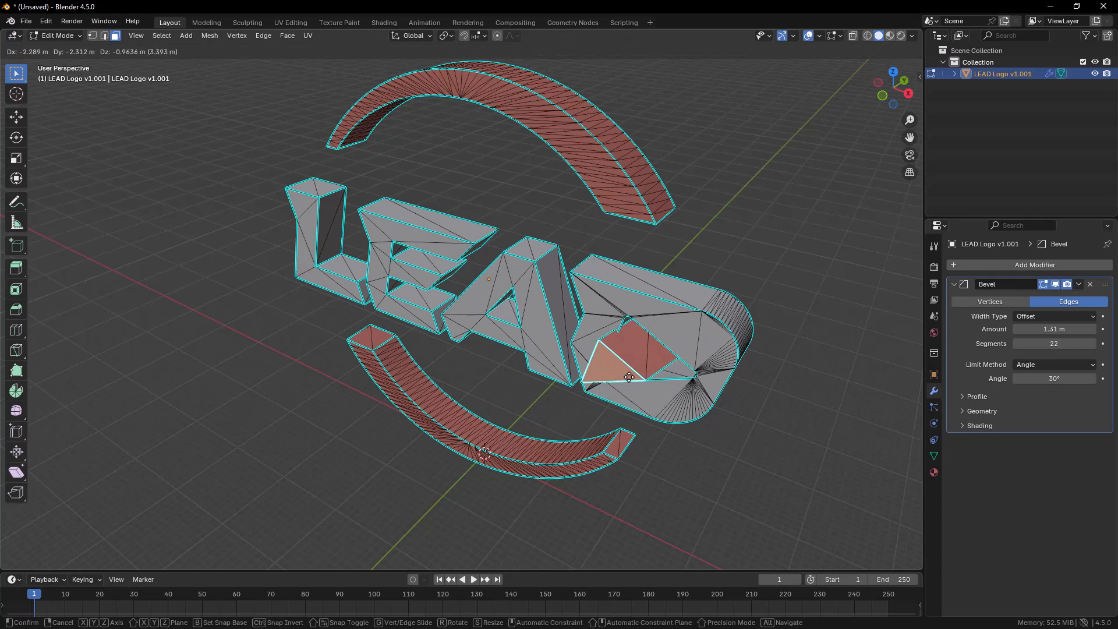
right_click(635, 361)
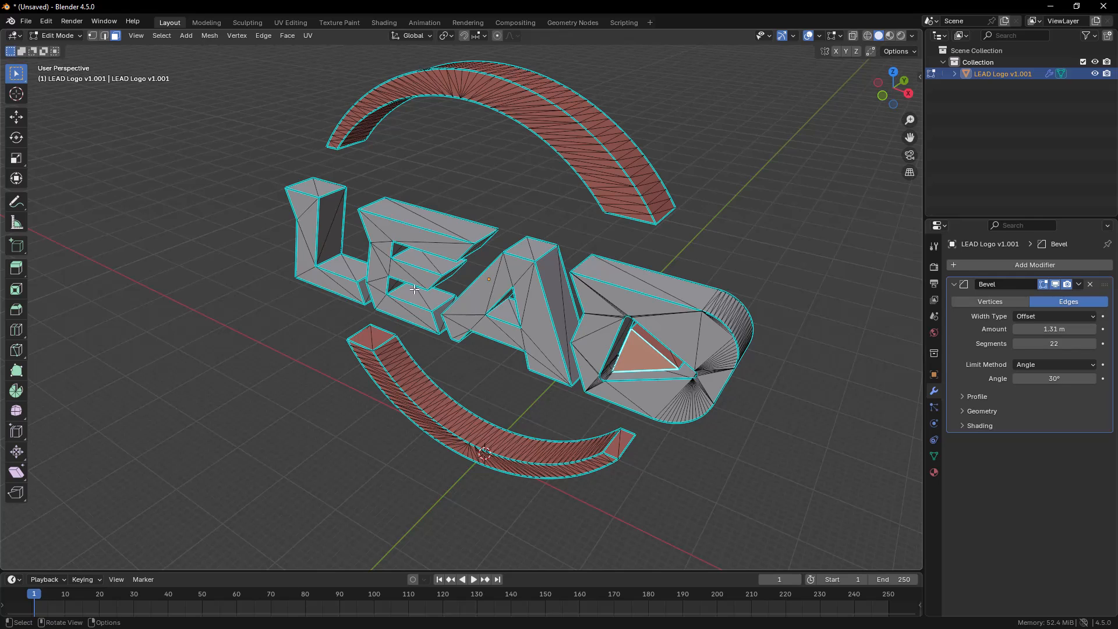
Step: Box-select the whole logo from the front in edge selection mode and clear the sharp marks from the selected edges
scroll(424, 330, down, 1)
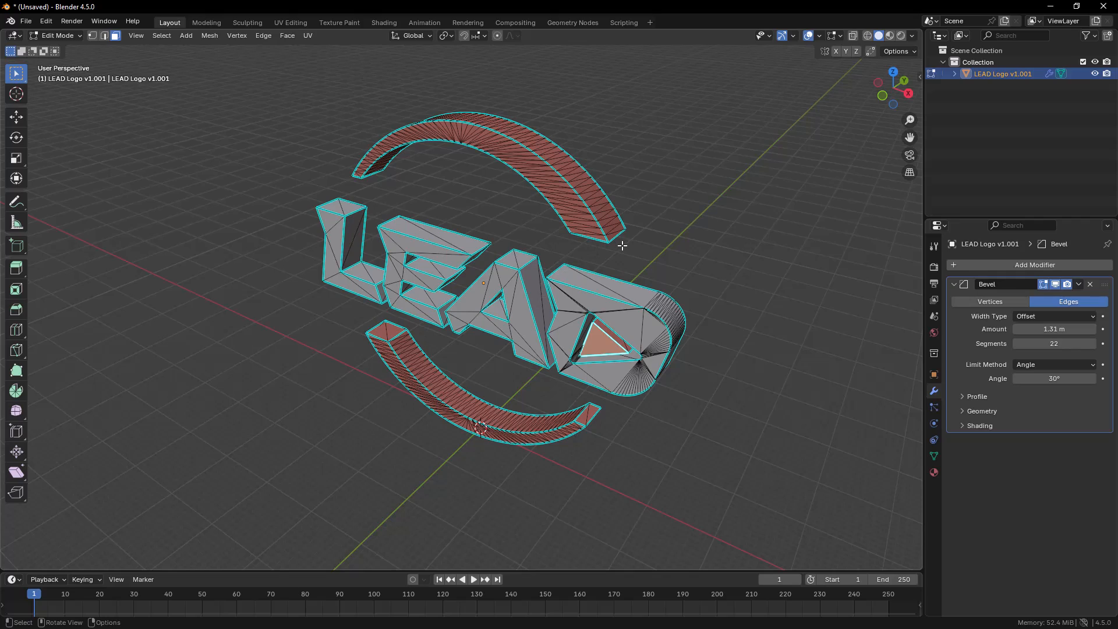
scroll(641, 309, up, 2)
scroll(698, 278, up, 1)
middle_drag(685, 251, 664, 259)
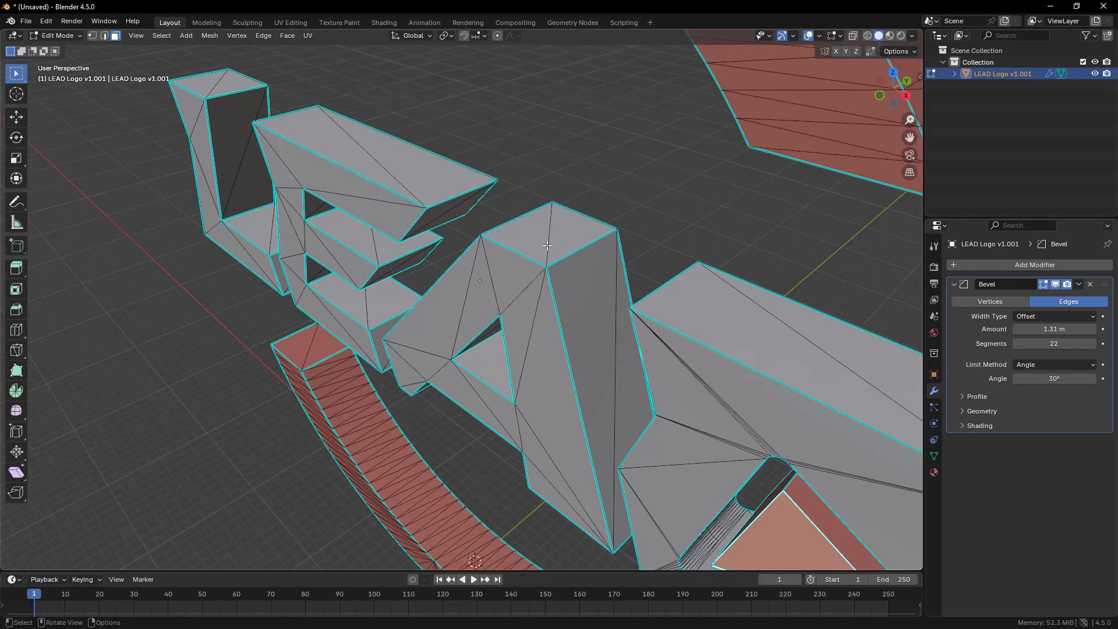
scroll(519, 238, down, 4)
middle_drag(524, 239, 564, 243)
drag(253, 54, 812, 541)
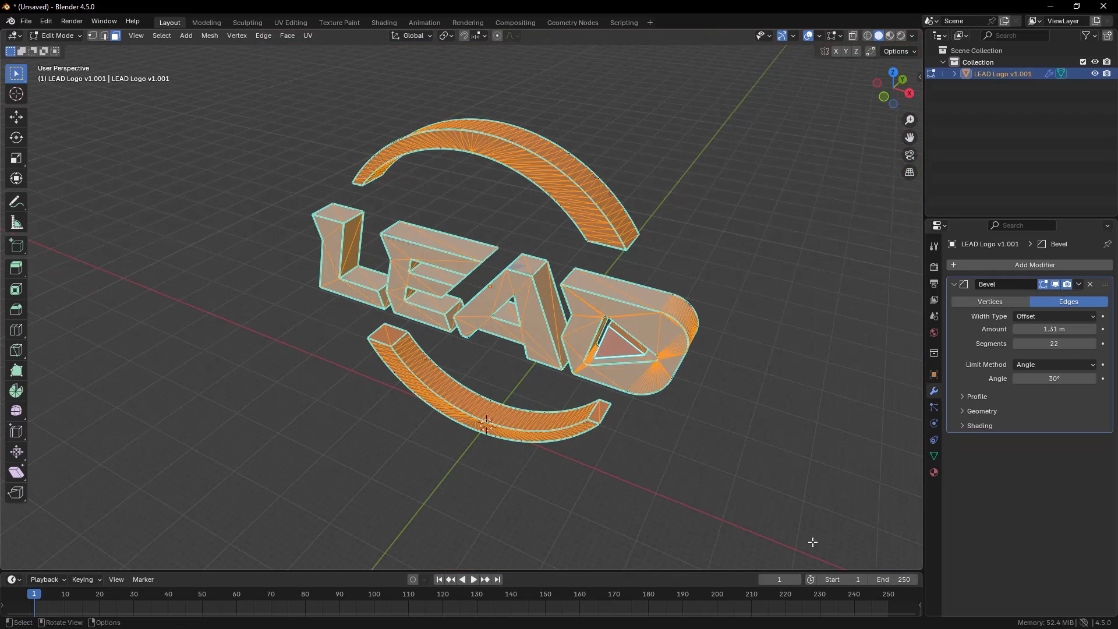
click(105, 36)
click(265, 102)
drag(266, 78, 834, 536)
click(263, 36)
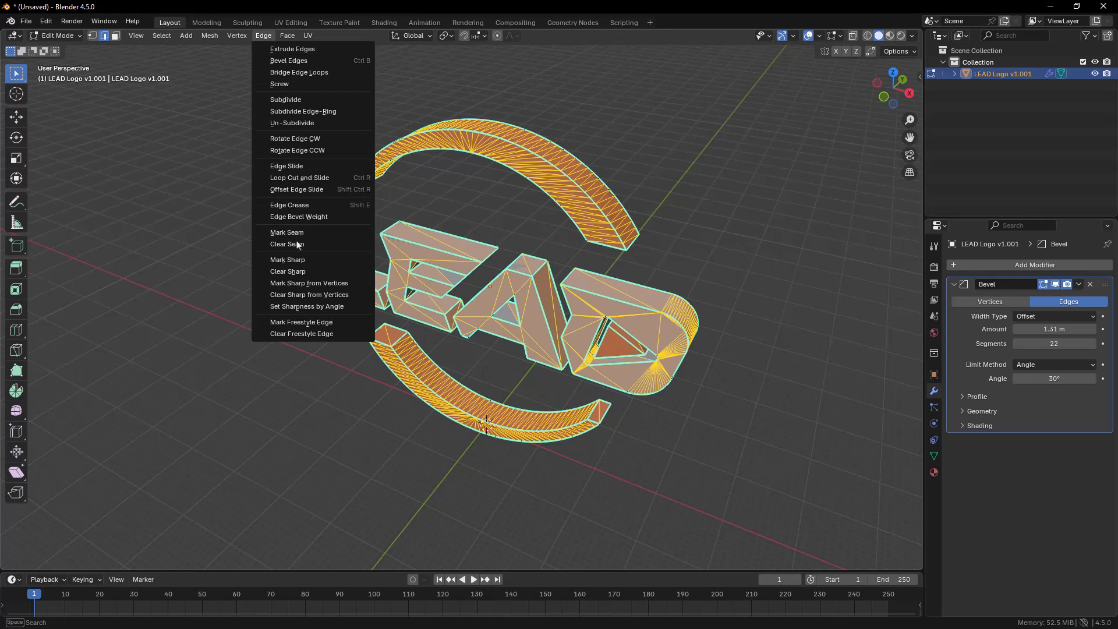
click(306, 272)
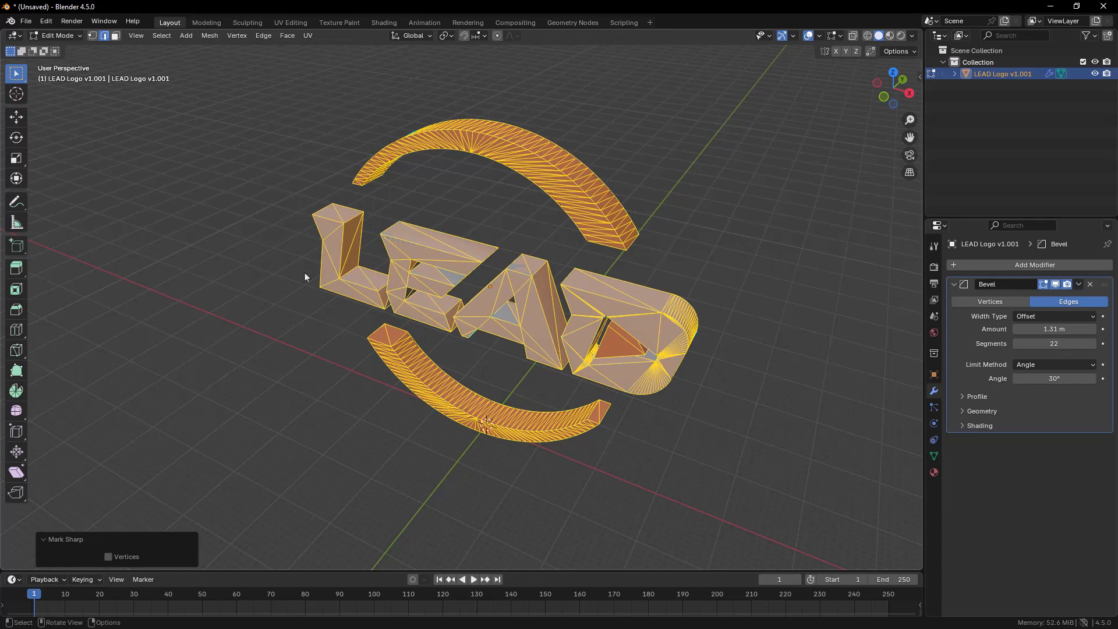
Step: Box-select the whole logo from behind in edge selection mode and clear the sharp marks from the selected edges
click(435, 208)
middle_drag(424, 187, 706, 191)
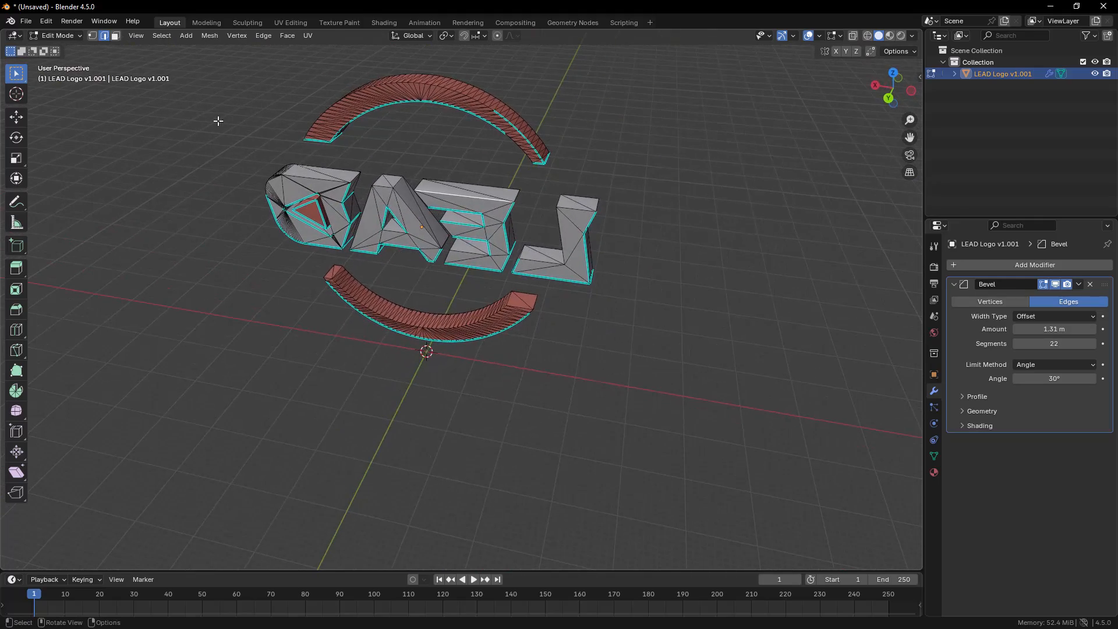
drag(230, 51, 654, 384)
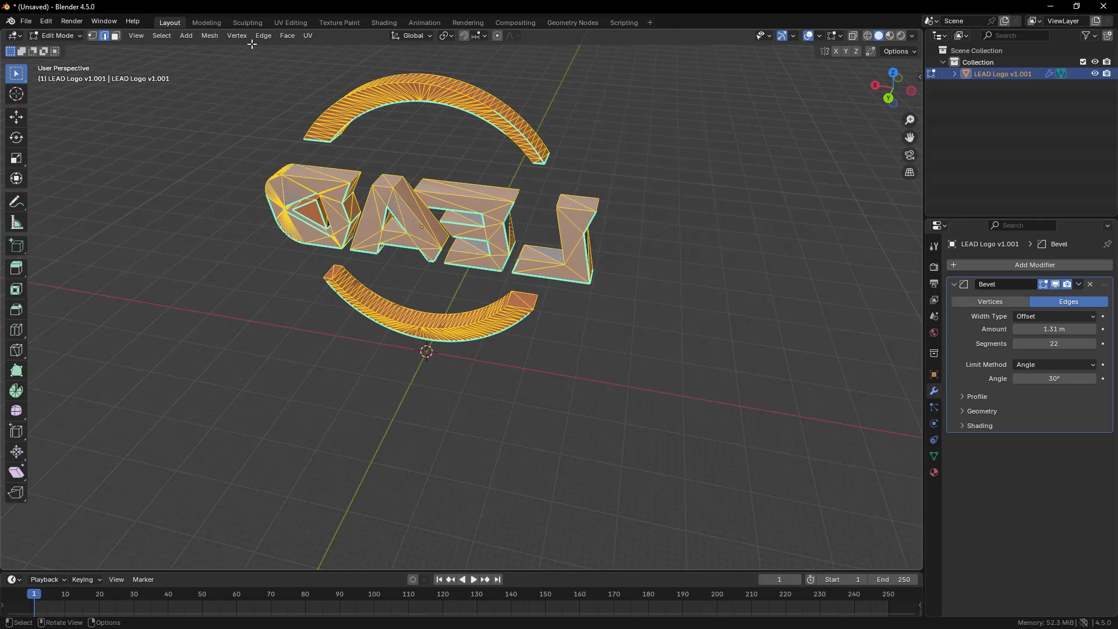
click(271, 38)
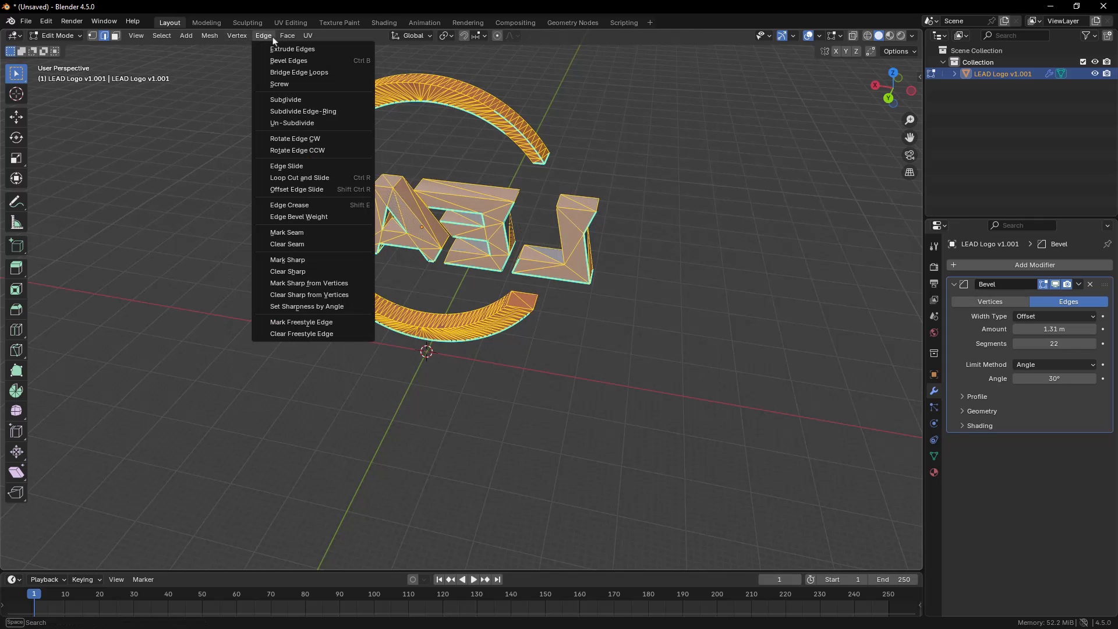
click(312, 272)
click(531, 414)
Step: Select all of the logo's geometry and clear any remaining sharp edges, then deselect everything
middle_drag(531, 414, 501, 396)
key(a)
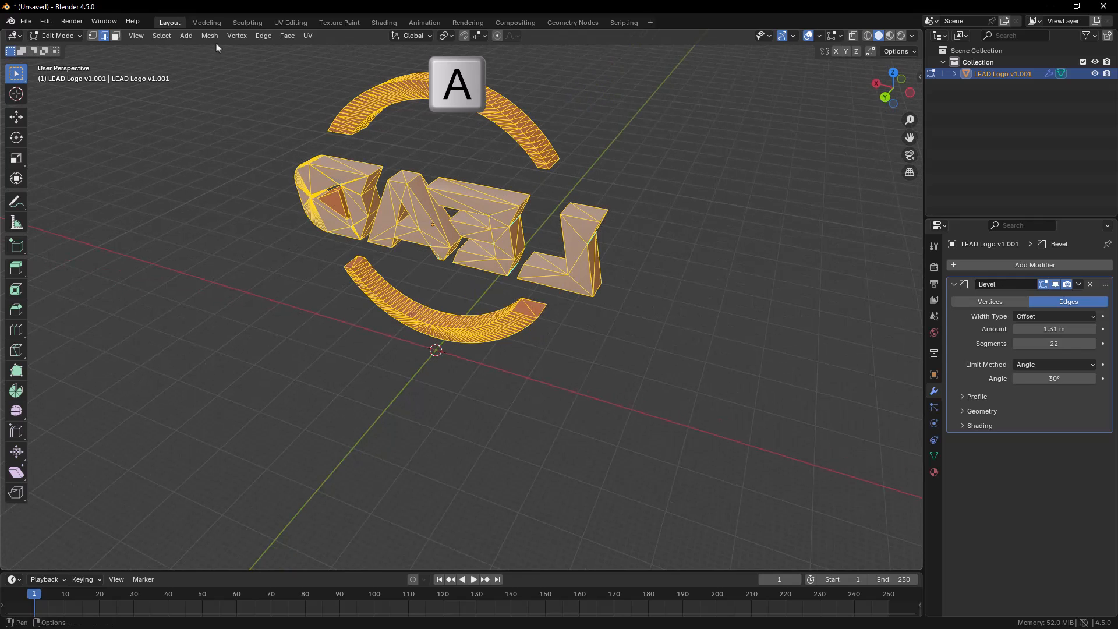
click(267, 35)
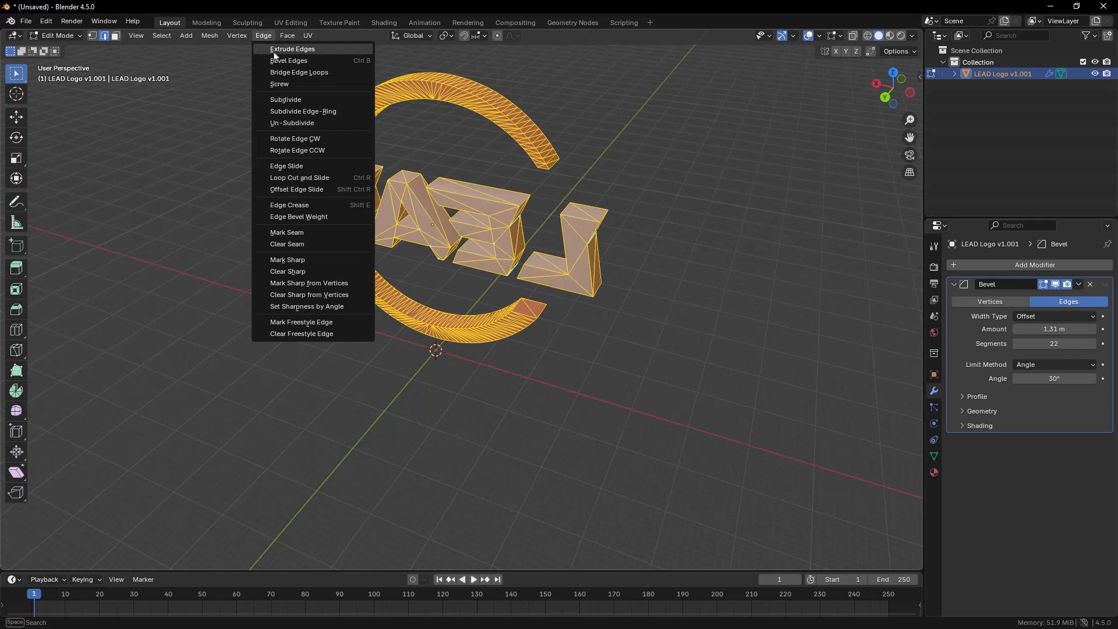
click(304, 272)
click(475, 383)
Step: Return the logo to Object Mode and examine the shading and edges of its letters up close
mouse_move(482, 385)
middle_down()
mouse_move(236, 365)
mouse_move(226, 345)
middle_up()
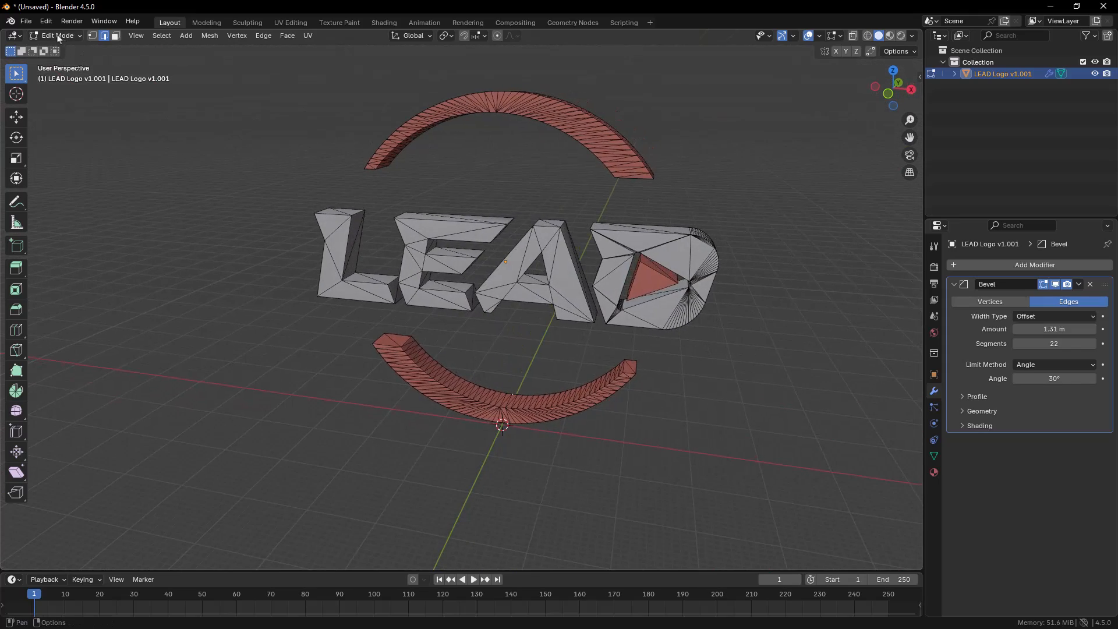
click(80, 36)
click(69, 49)
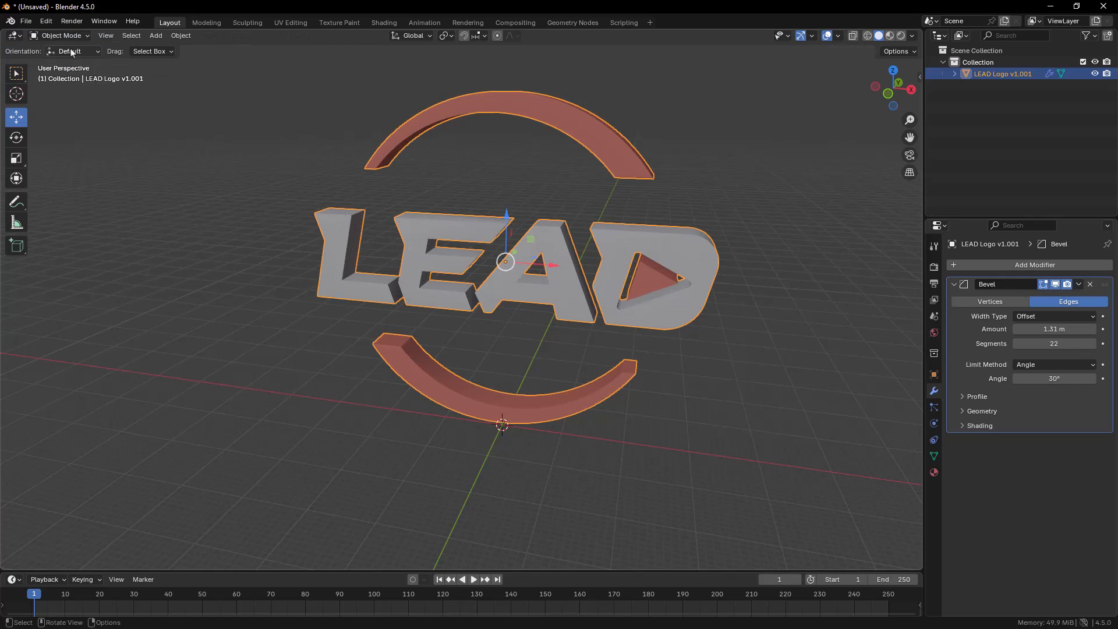
middle_drag(537, 288, 491, 288)
scroll(627, 283, up, 5)
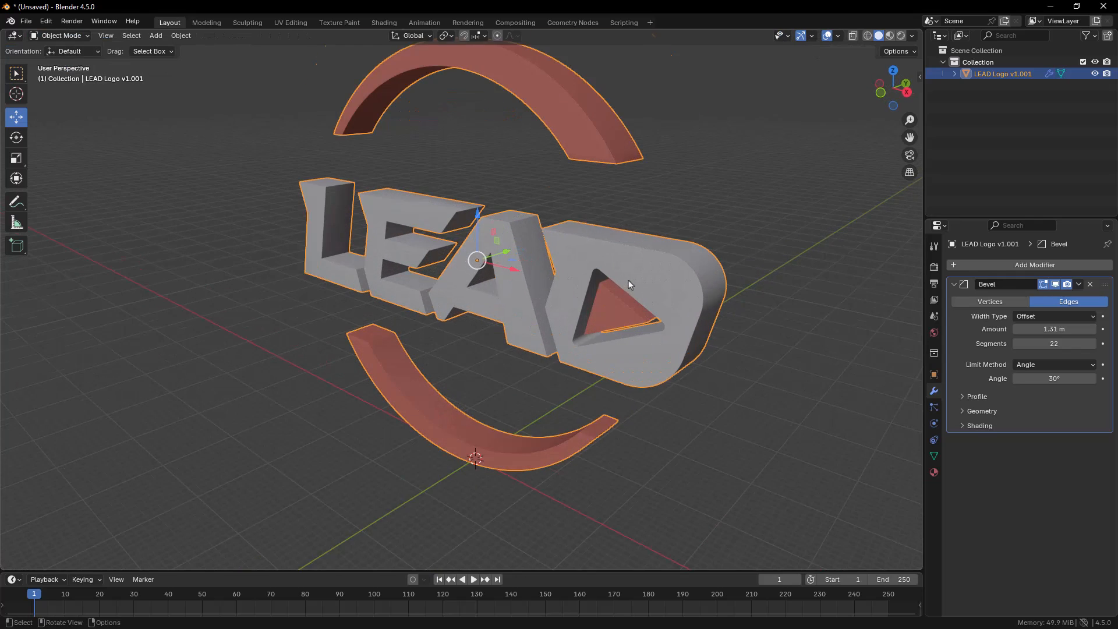
middle_drag(614, 267, 536, 202)
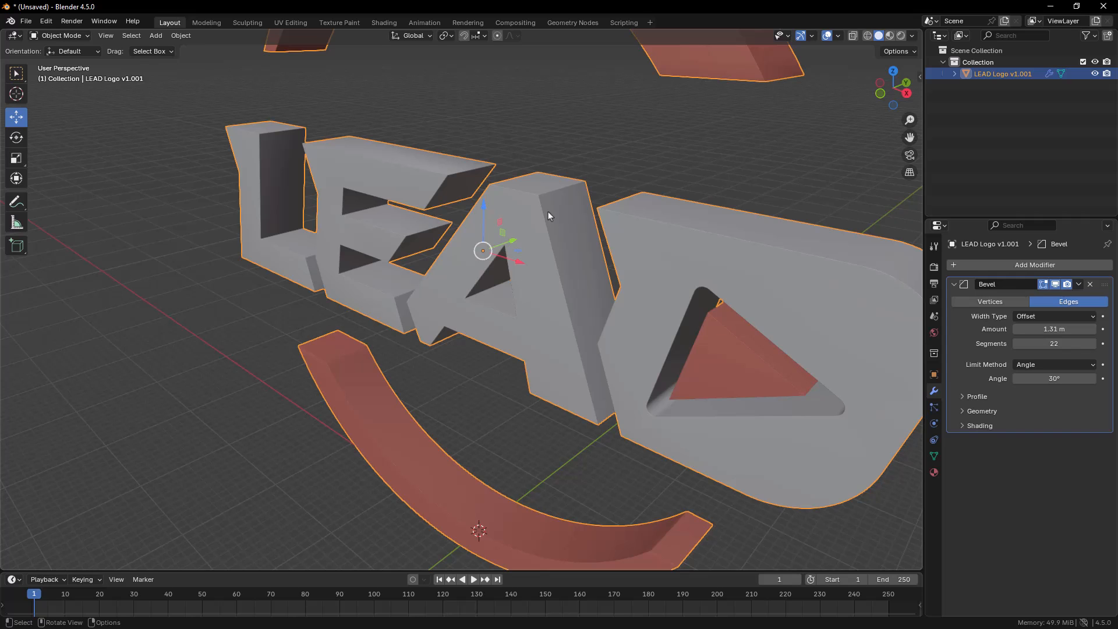
scroll(552, 212, down, 3)
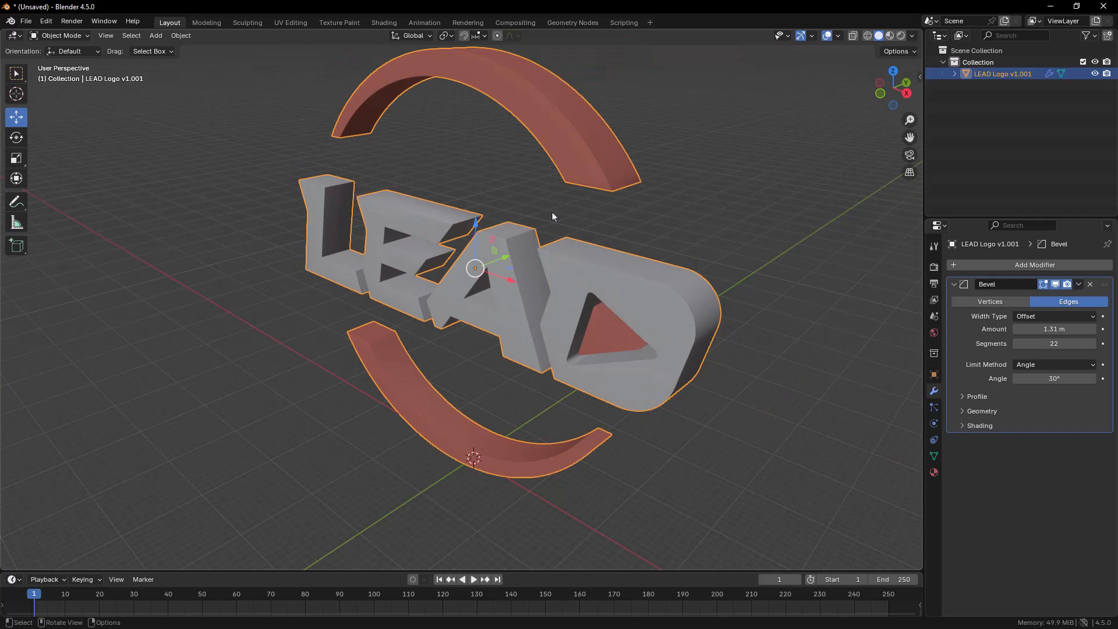
middle_drag(573, 300, 569, 300)
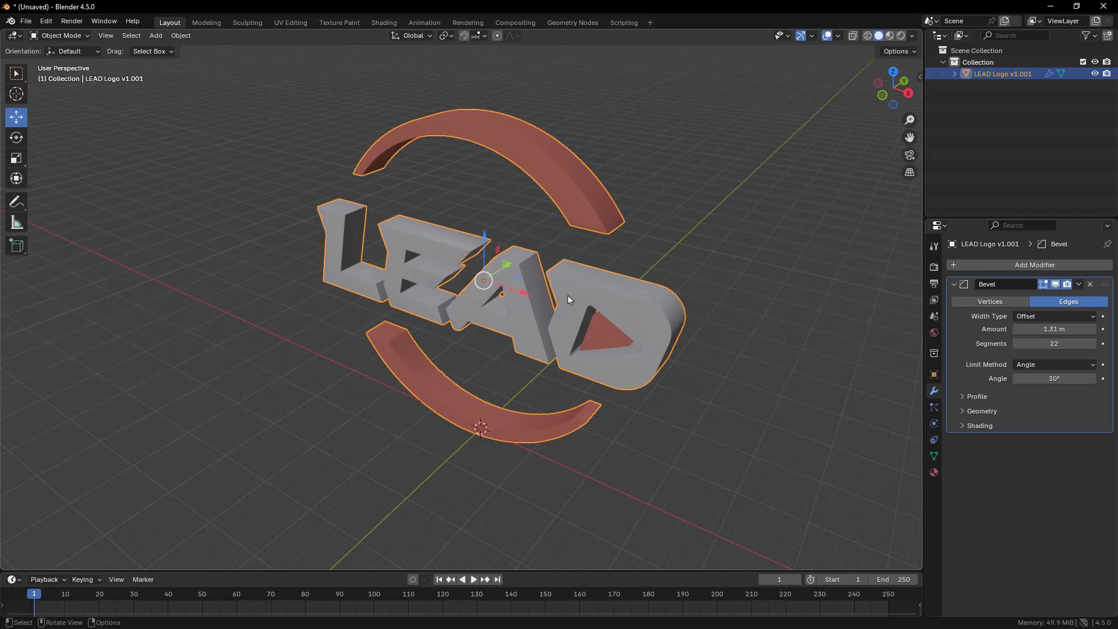
Step: Switch the logo to Edit Mode and separate its mesh by loose parts
click(63, 36)
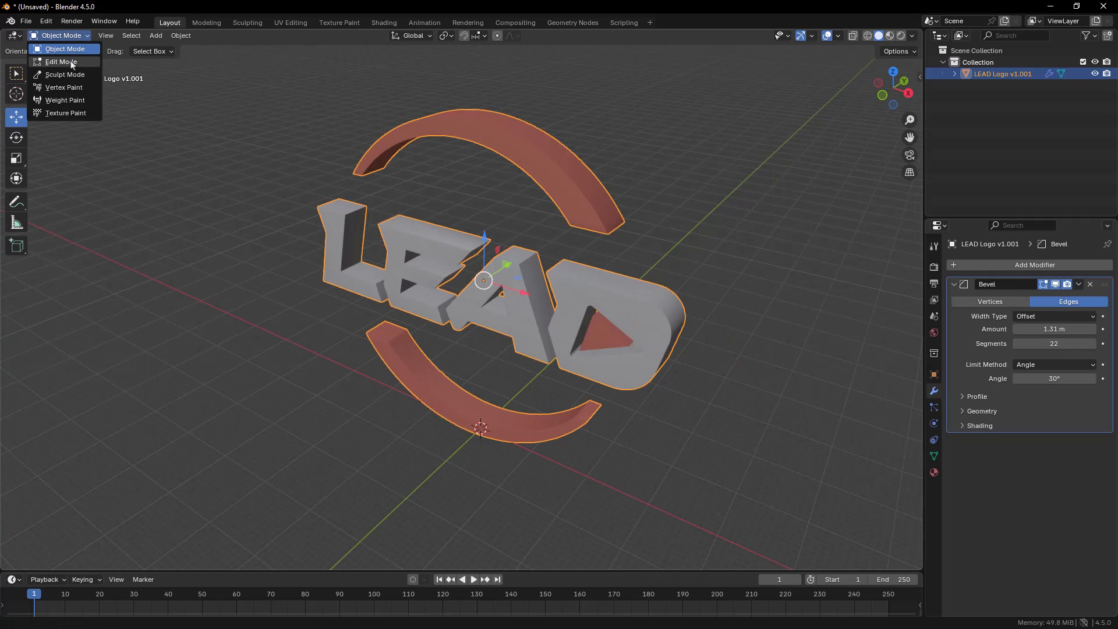
click(71, 64)
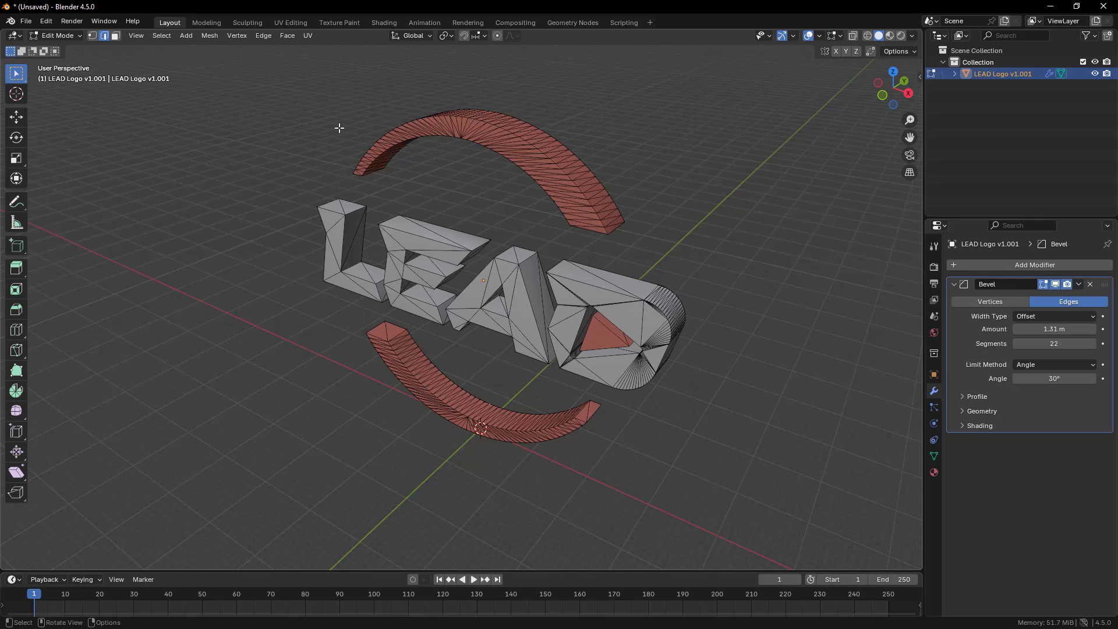
key(p)
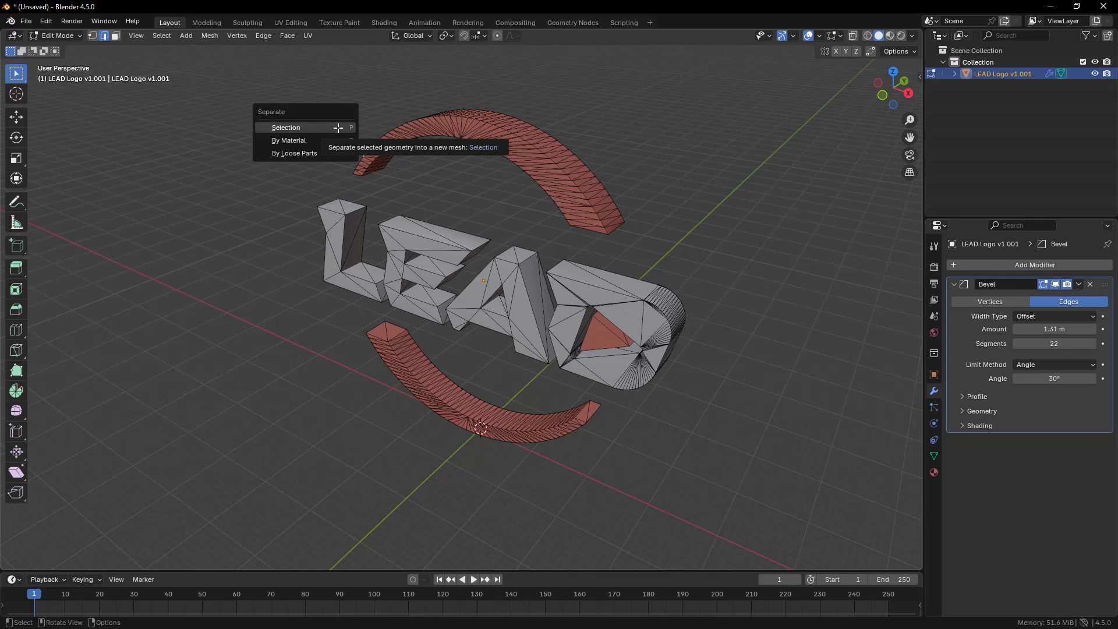
click(211, 35)
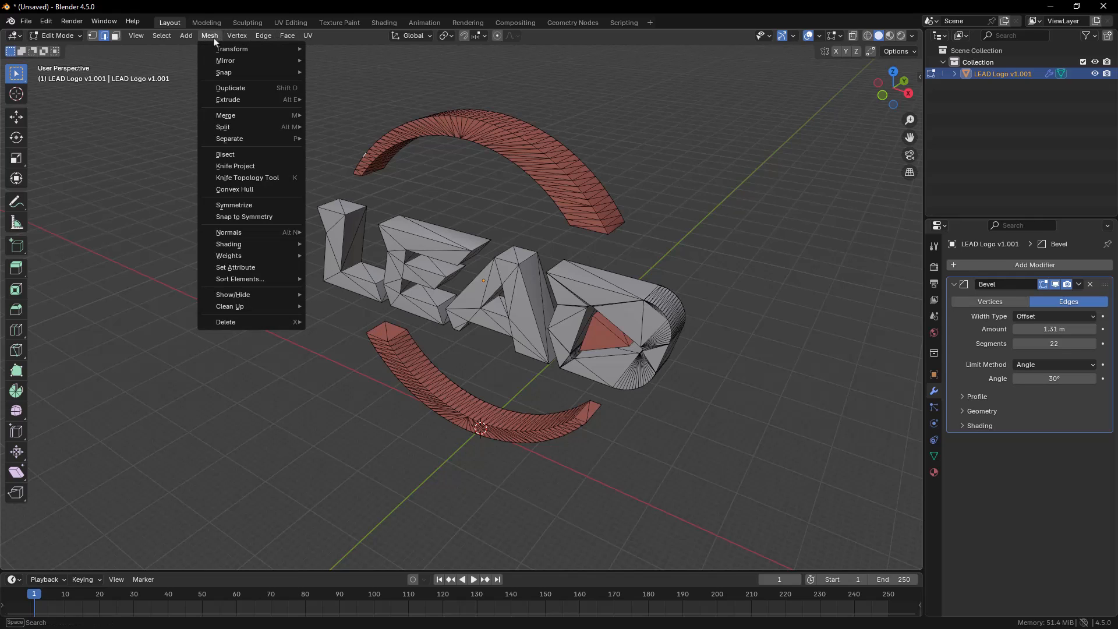
mouse_move(219, 142)
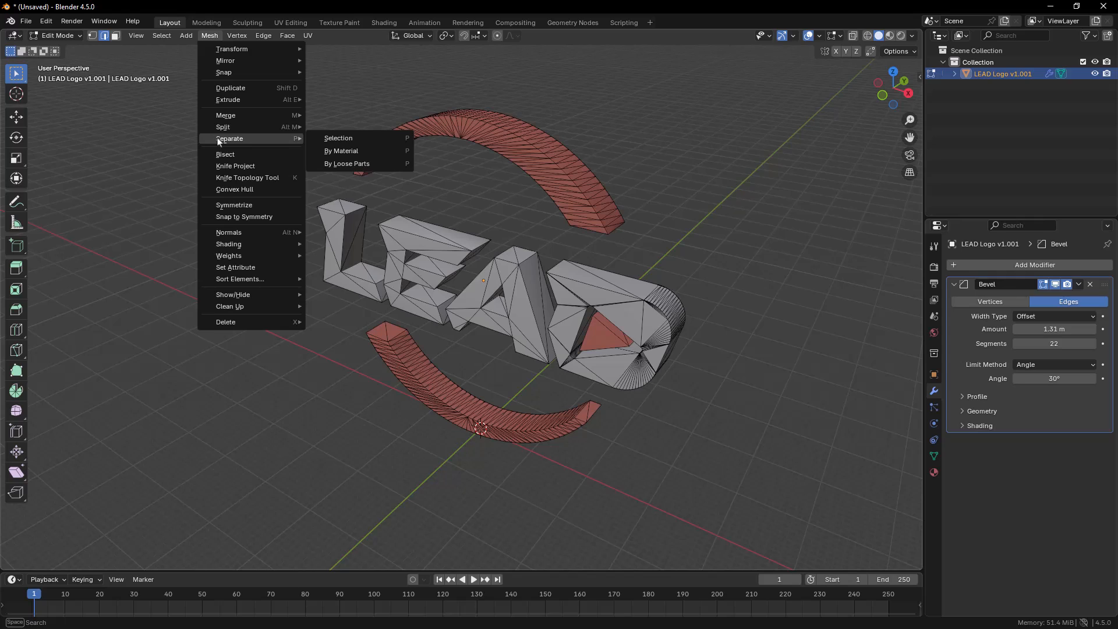
click(357, 164)
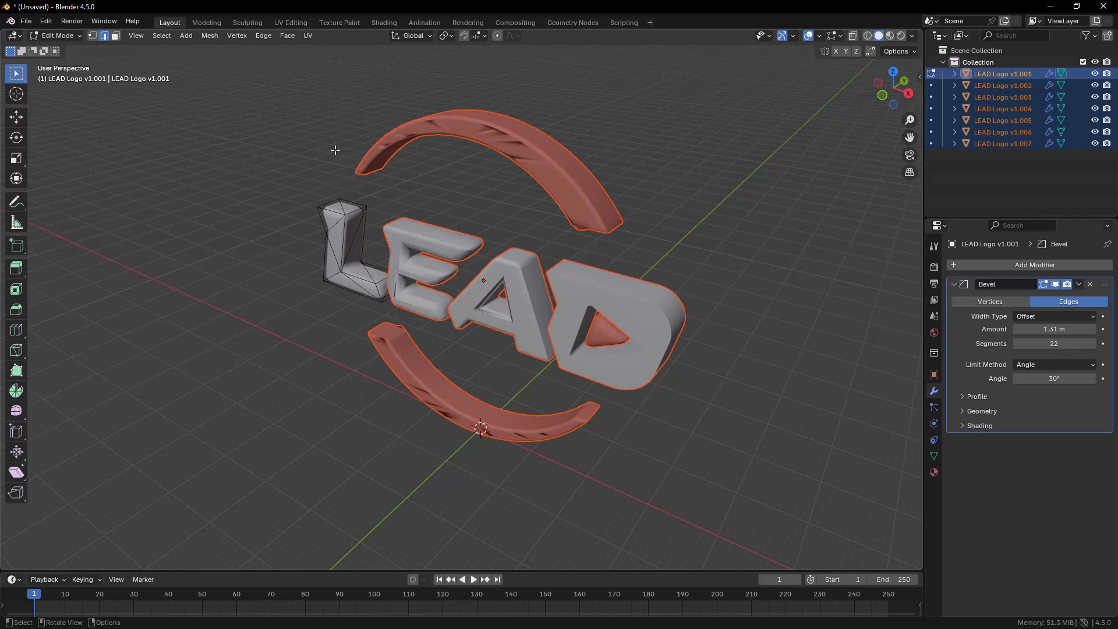
Step: Return to Object Mode and examine the bevels on the separated letters, selecting the L
click(59, 37)
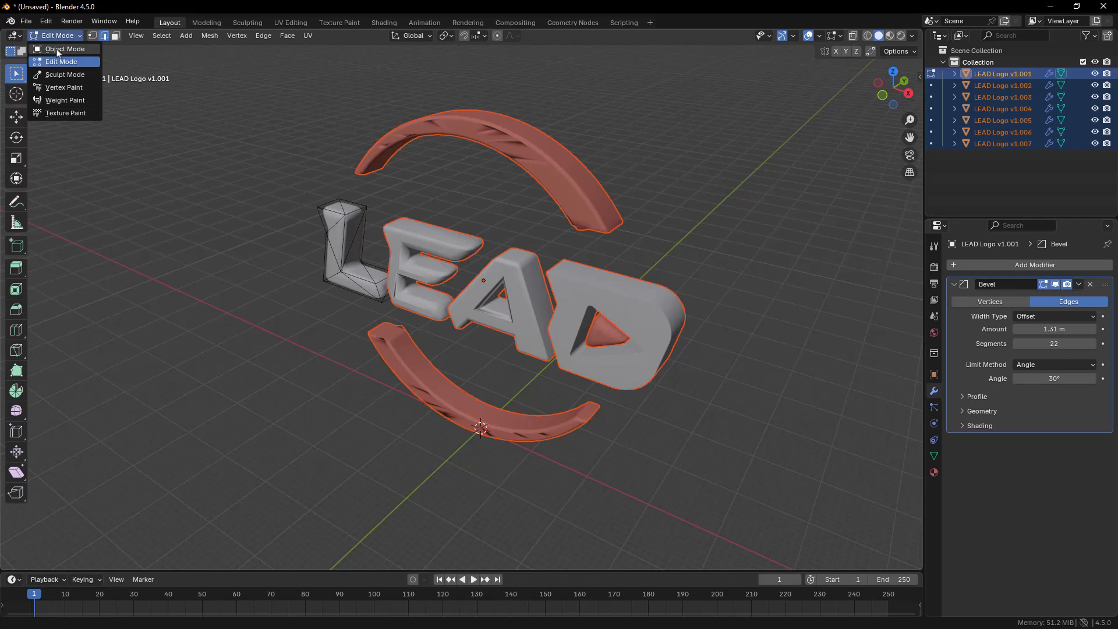
click(60, 49)
click(289, 159)
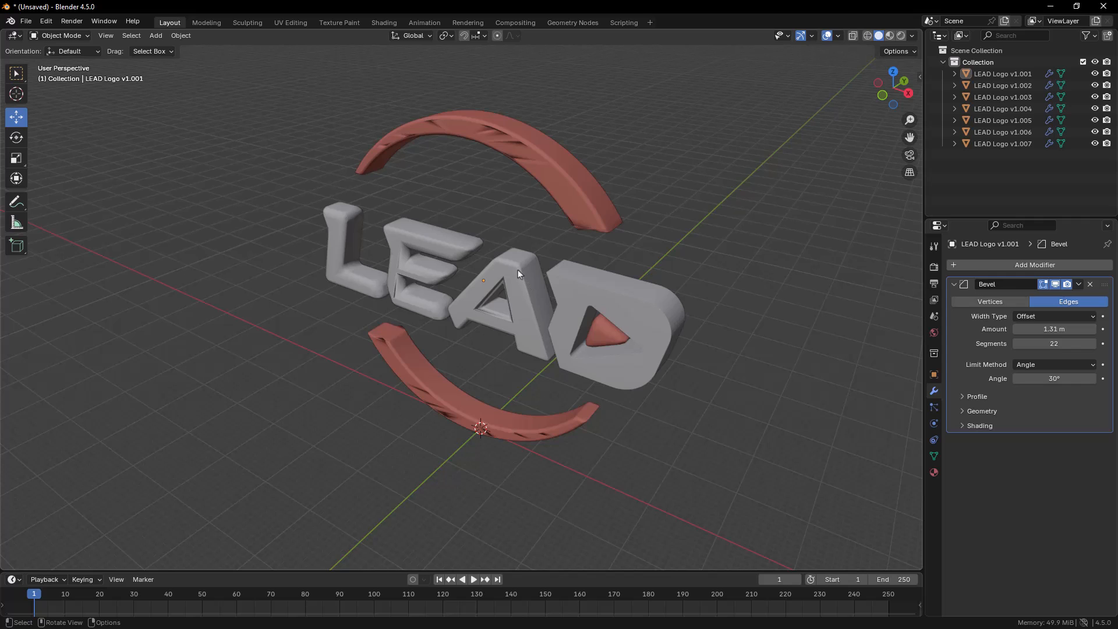
scroll(509, 271, up, 5)
scroll(512, 305, up, 3)
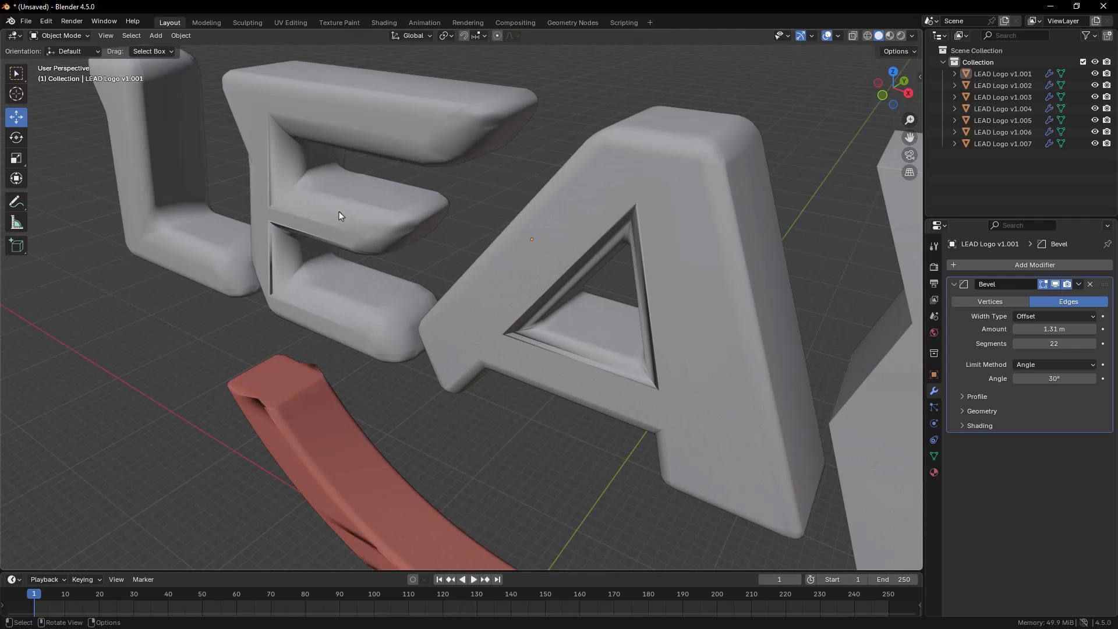
scroll(333, 211, down, 8)
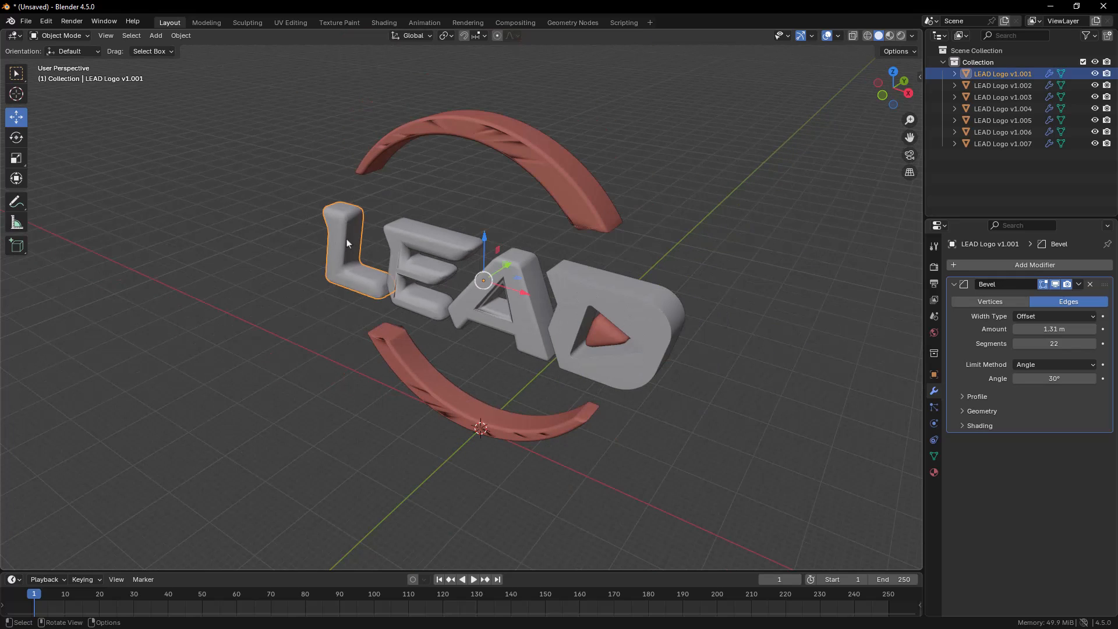
click(348, 244)
right_click(348, 243)
click(316, 257)
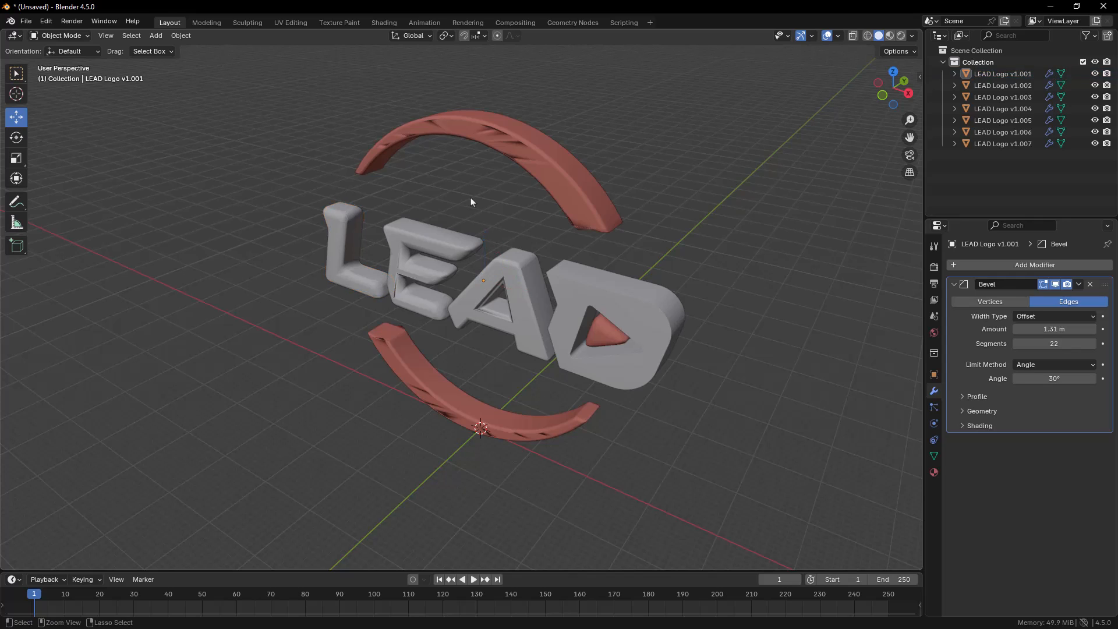
Step: Undo the separation by loose parts and return the single logo object to Object Mode, deselected
key(a)
key(Tab)
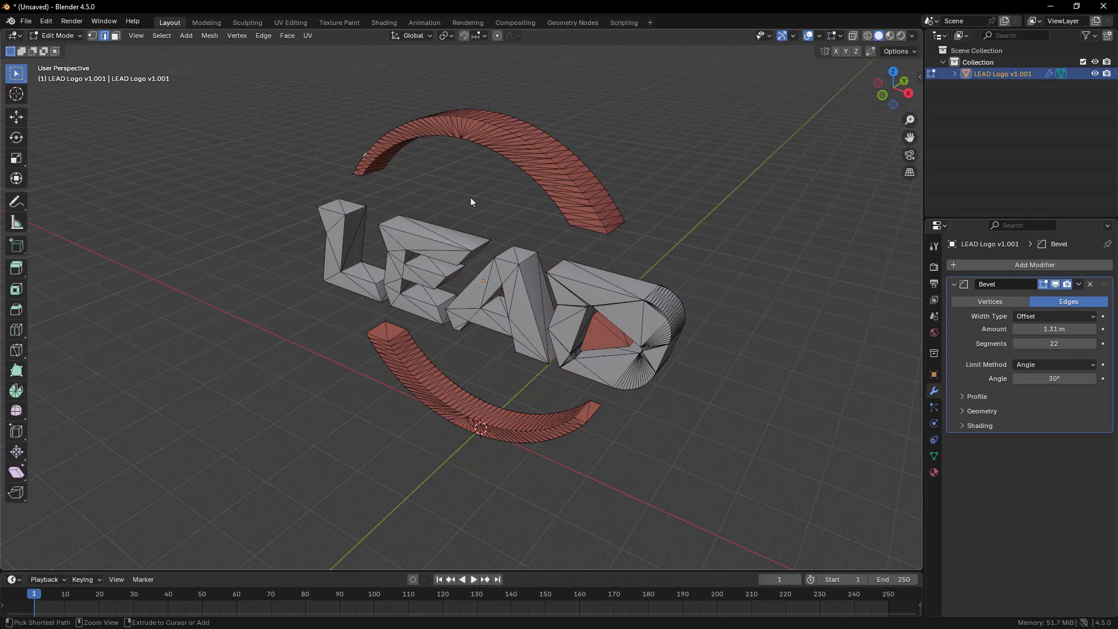
click(57, 36)
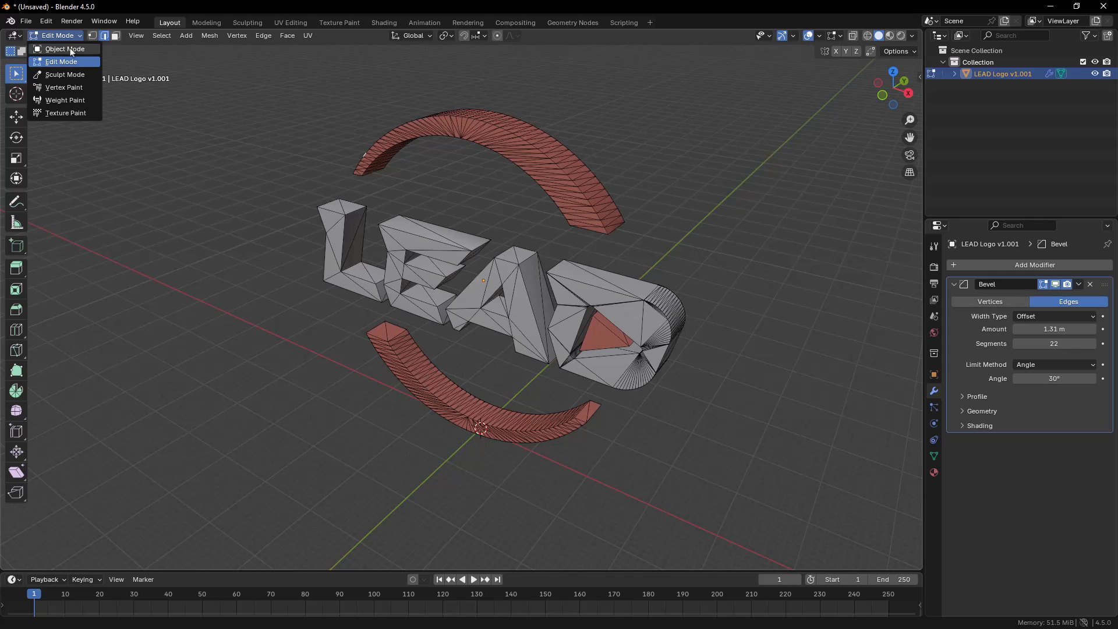
click(65, 49)
click(212, 227)
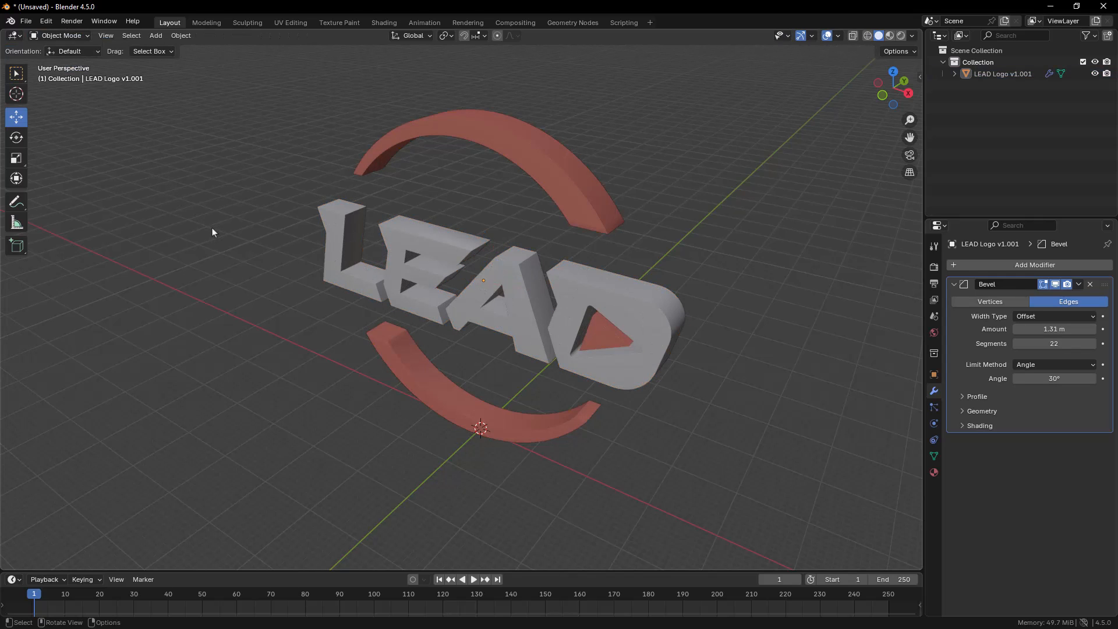
Step: Align the viewport to the front view and add a camera to the scene
middle_drag(369, 340, 379, 320)
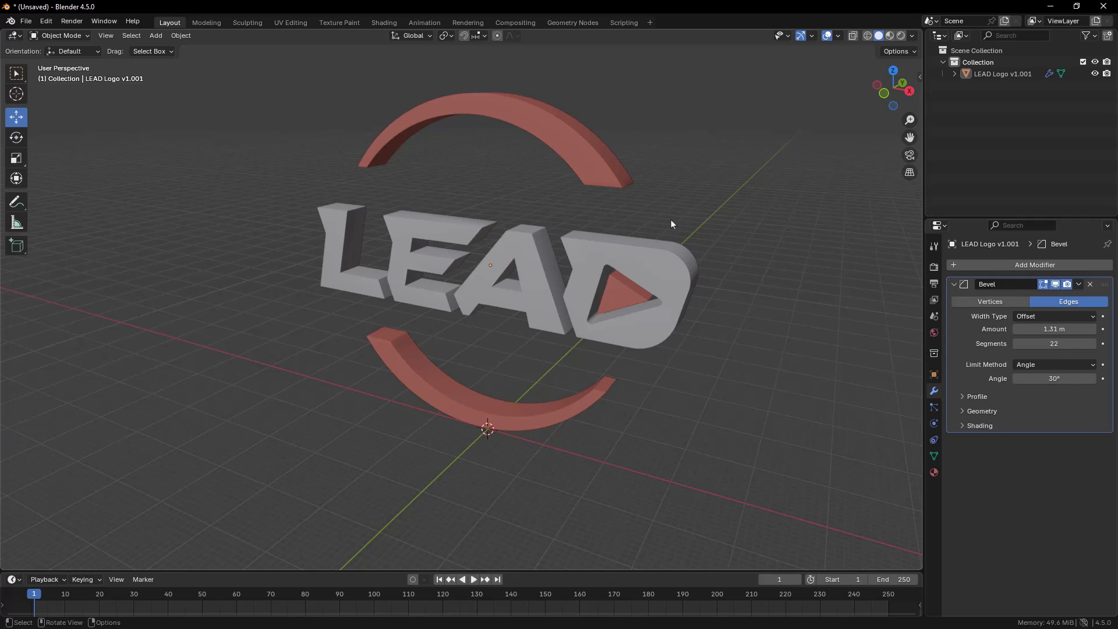
click(885, 94)
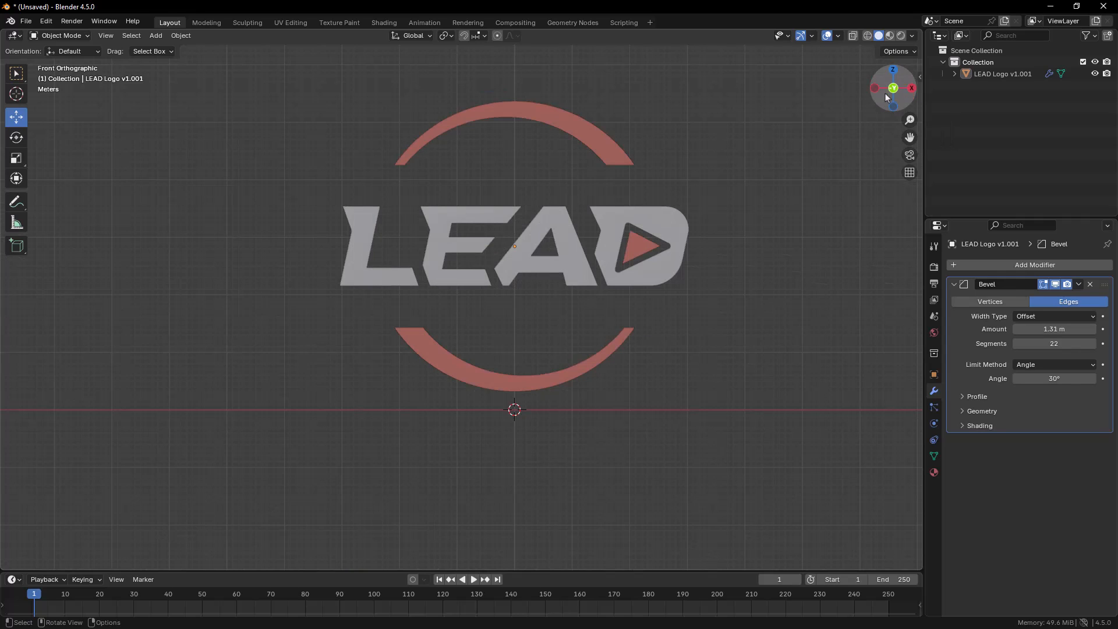
click(156, 35)
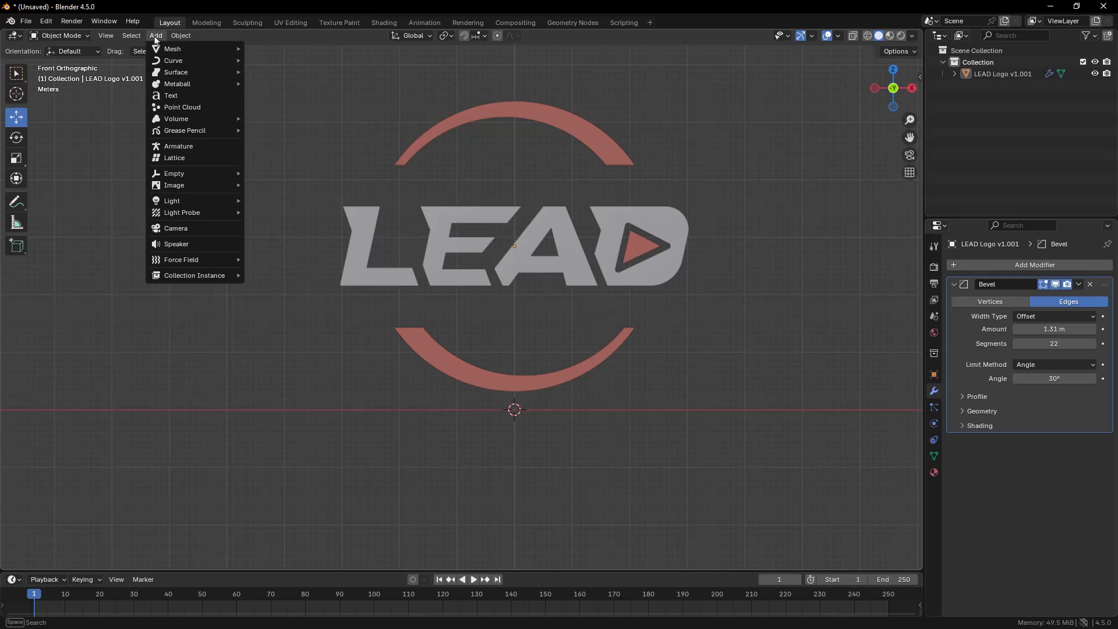
click(189, 229)
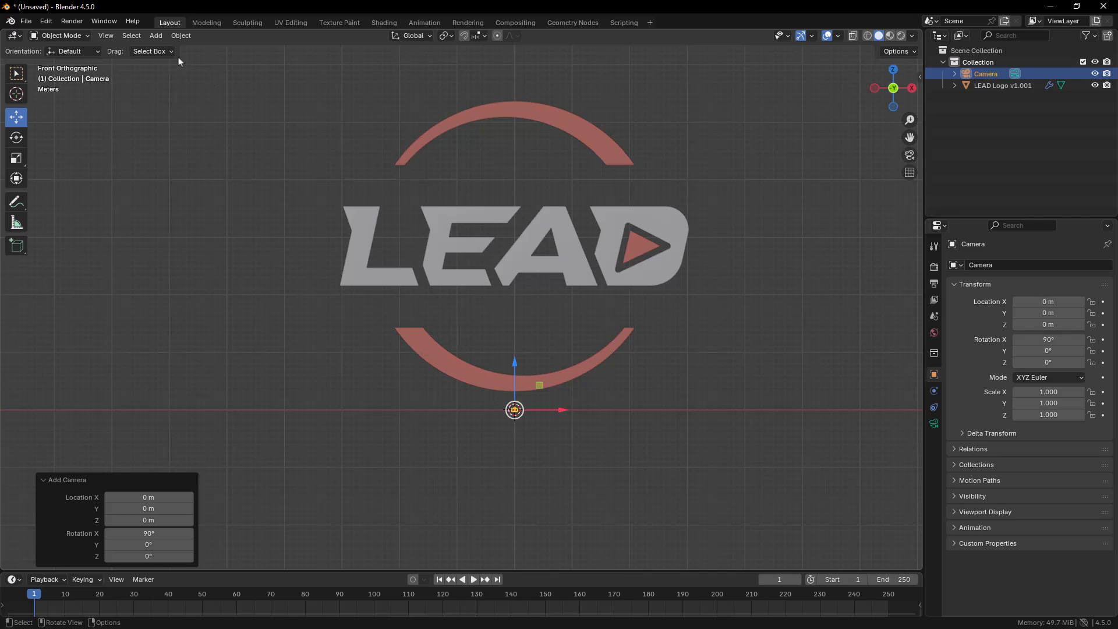
Step: Align the active camera to the current front view of the logo and deselect it
click(106, 35)
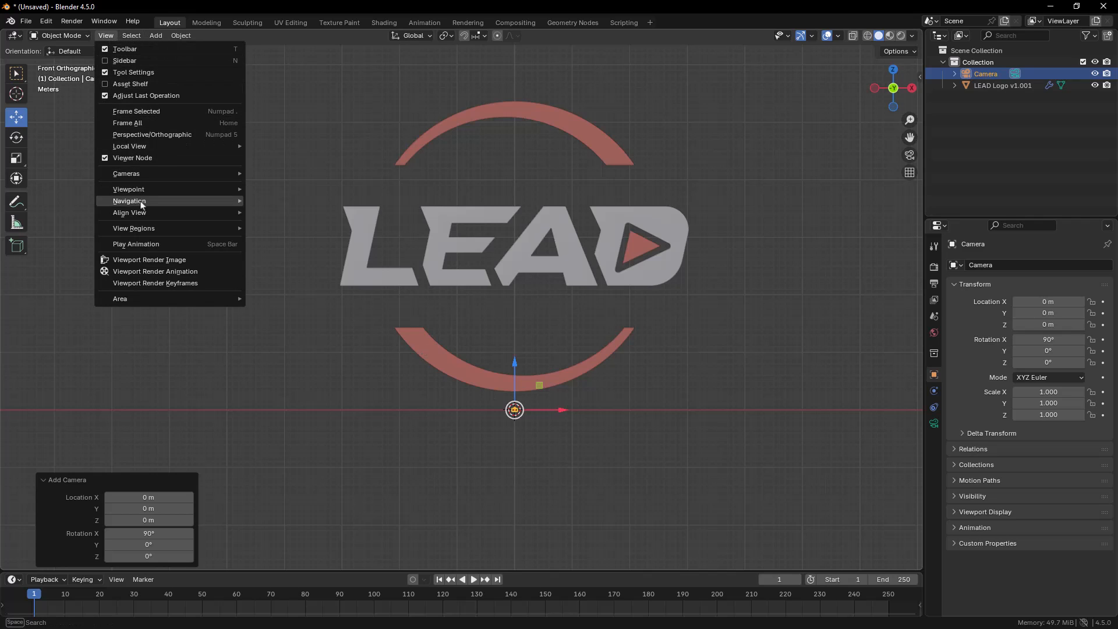
mouse_move(143, 217)
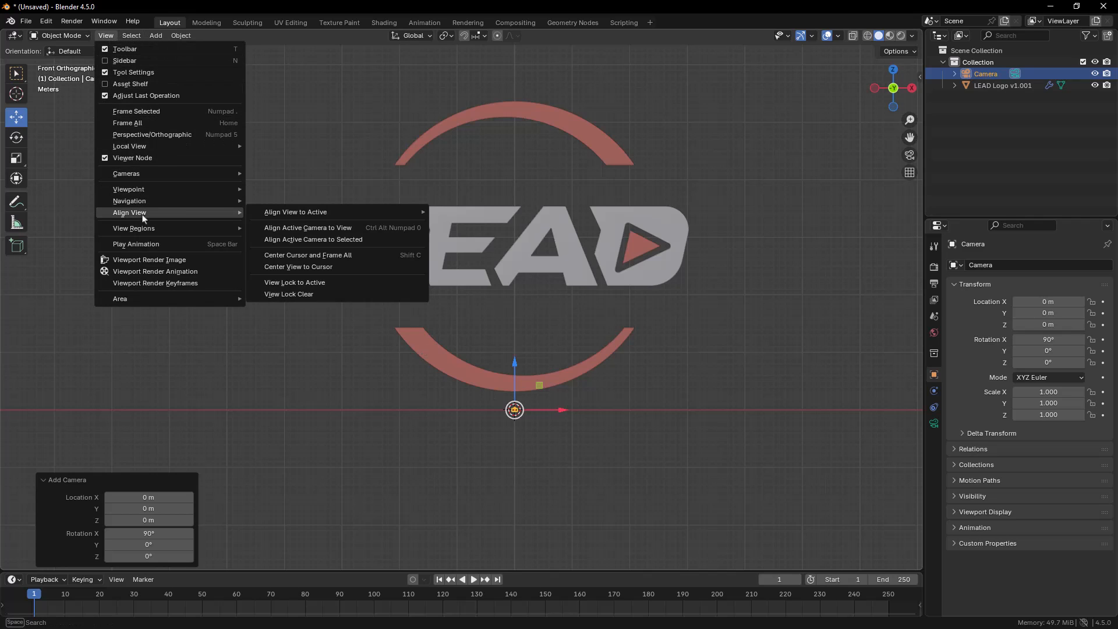
click(302, 230)
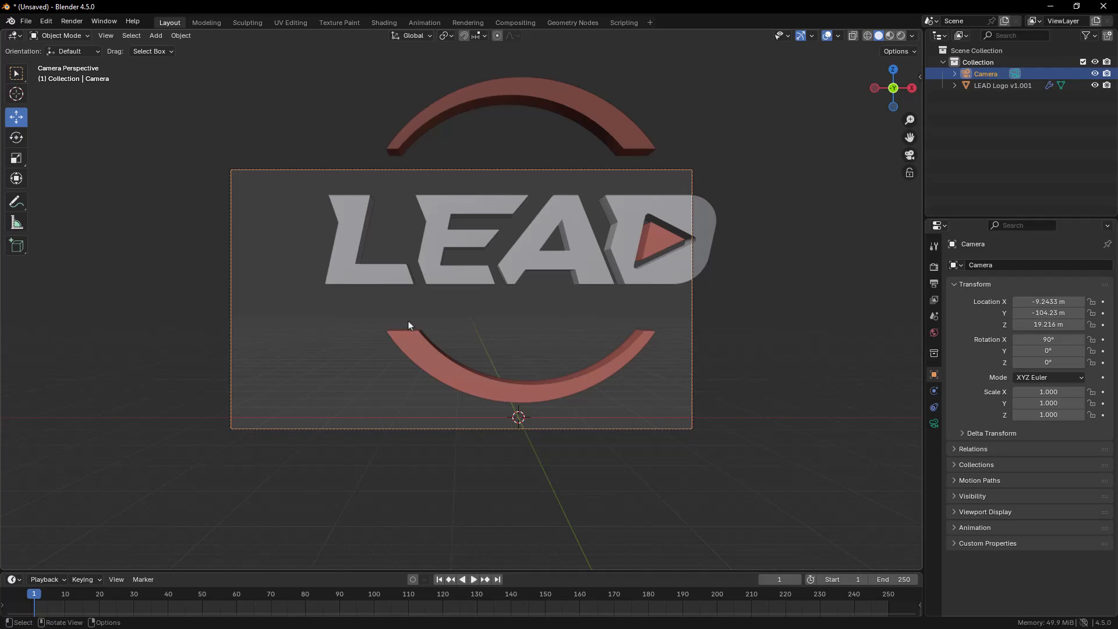
click(748, 418)
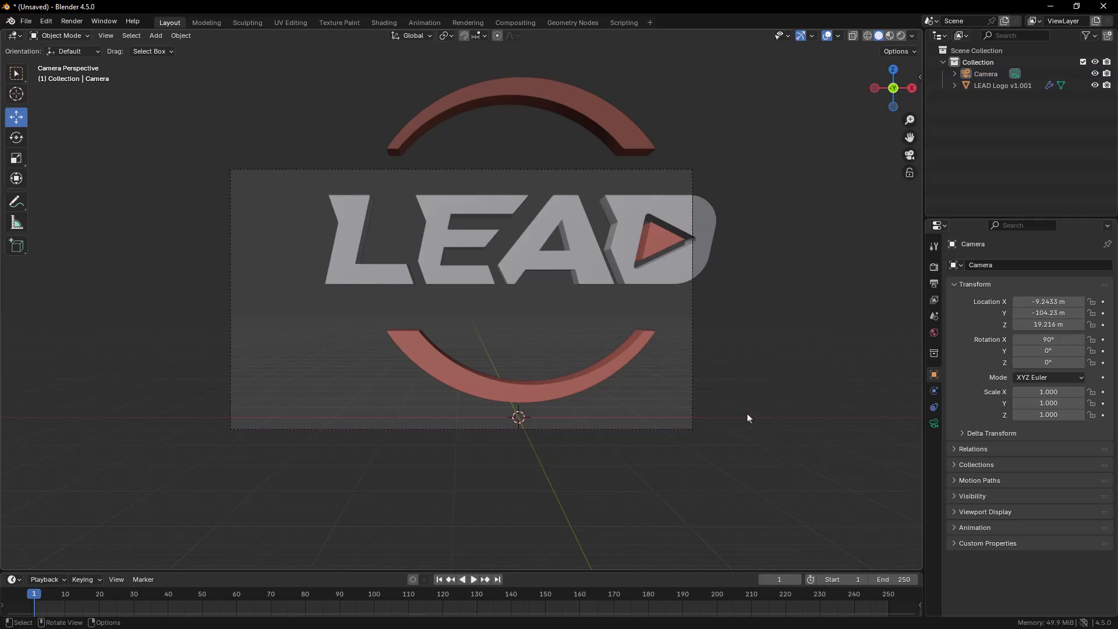
Step: Toggle between the camera view and the front view to check how the logo is framed
key(KP_1)
key(KP_0)
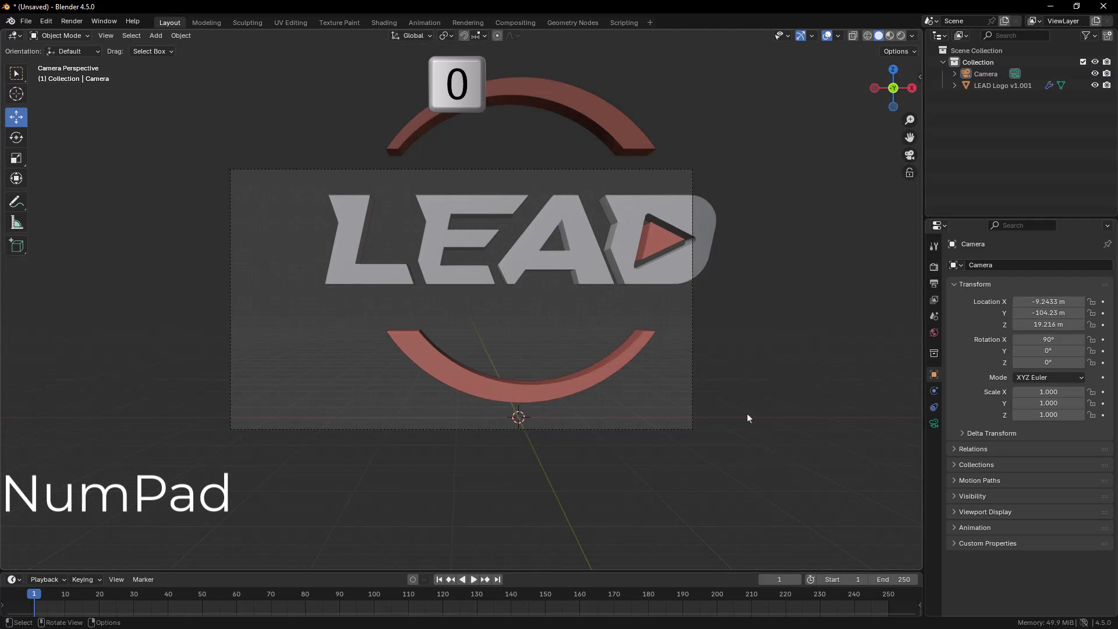
key(KP_0)
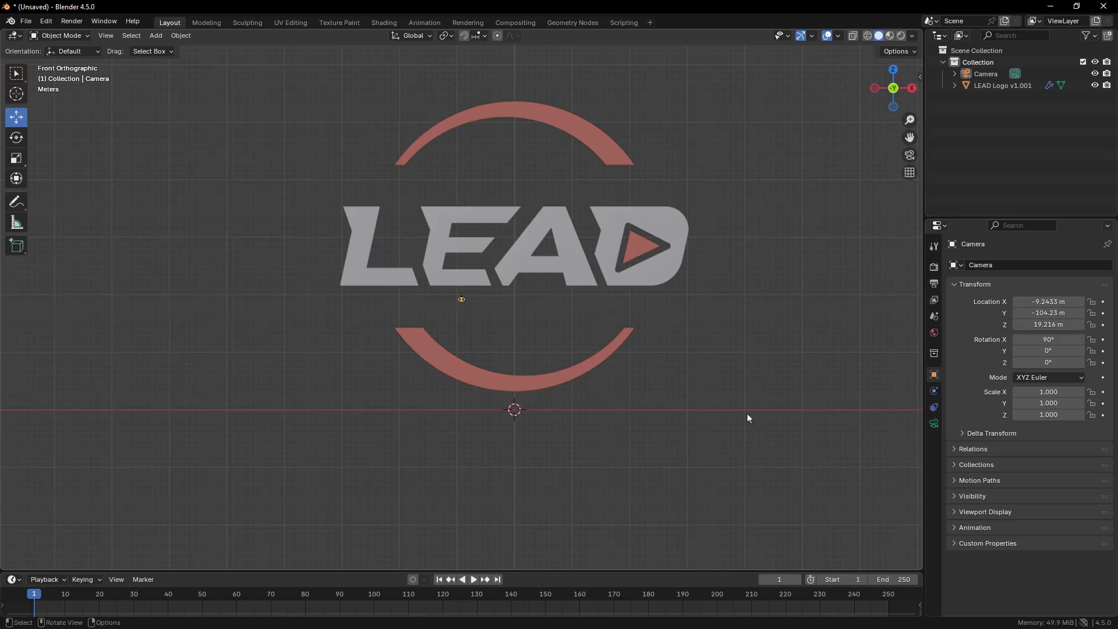
Step: In the camera view, move the camera in several small shifts to about X -1.86 m, Z 26.59 m, centring the LEAD logo in the frame
key(KP_0)
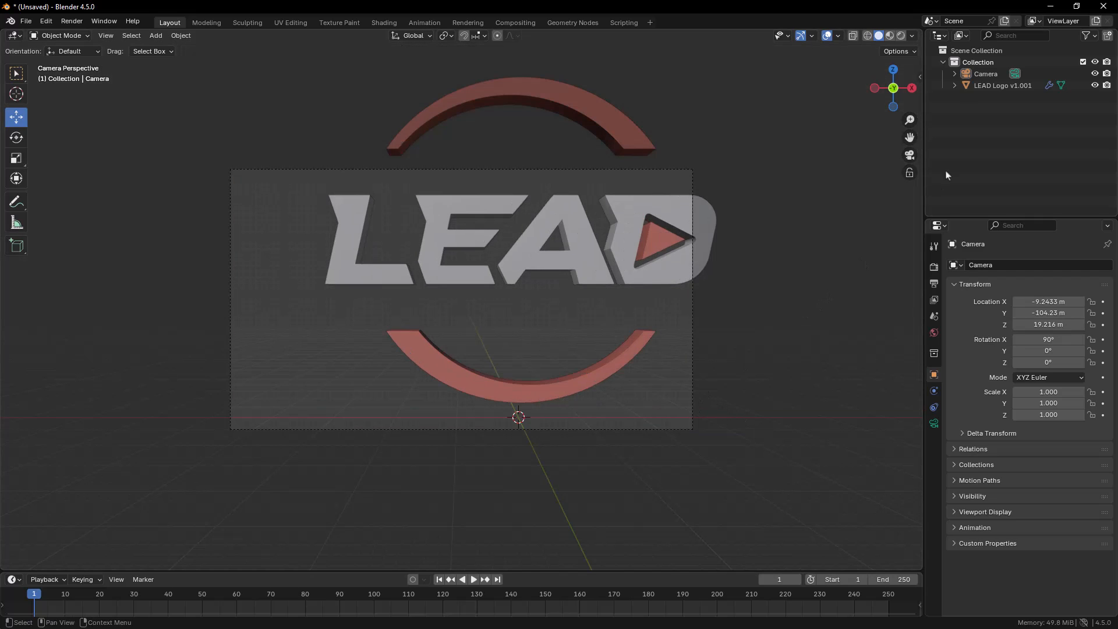
click(986, 74)
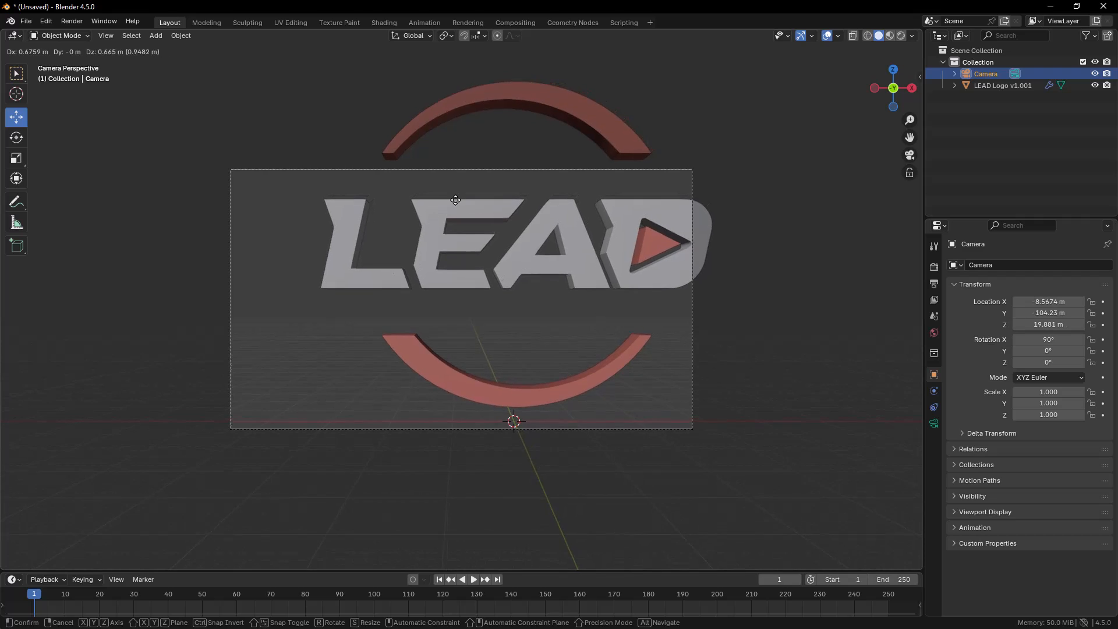
key(g)
click(631, 121)
key(g)
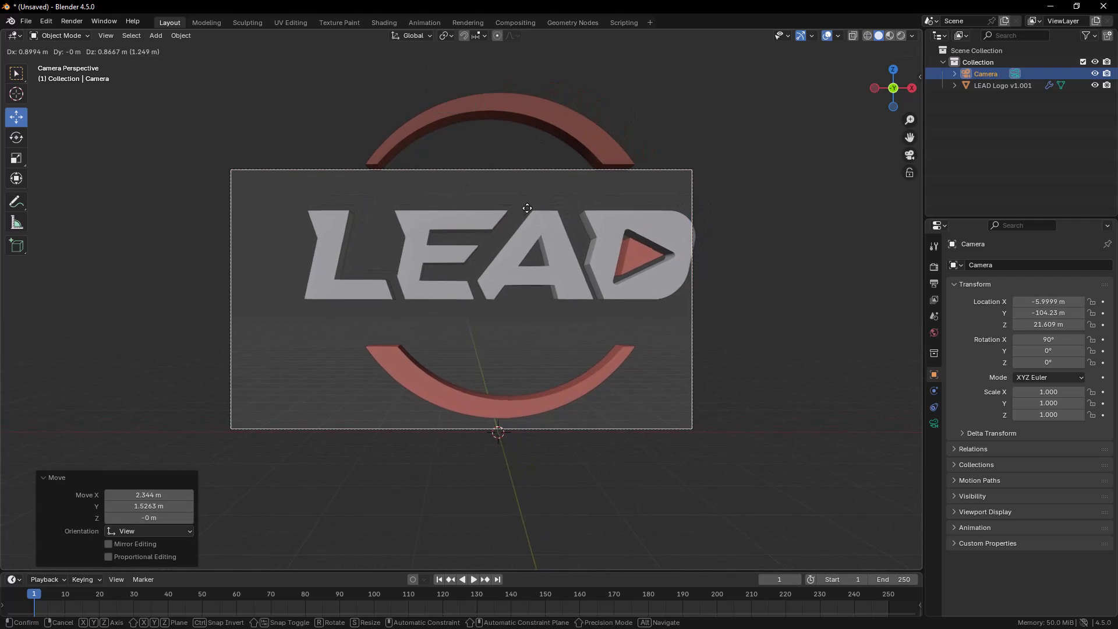
click(608, 148)
key(g)
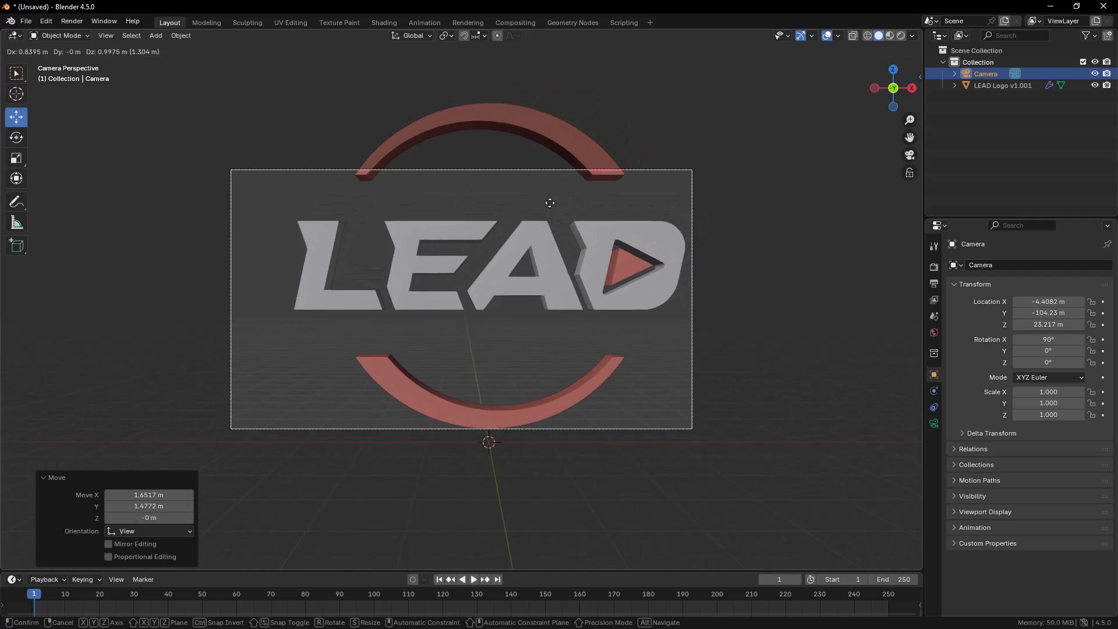
click(586, 212)
key(g)
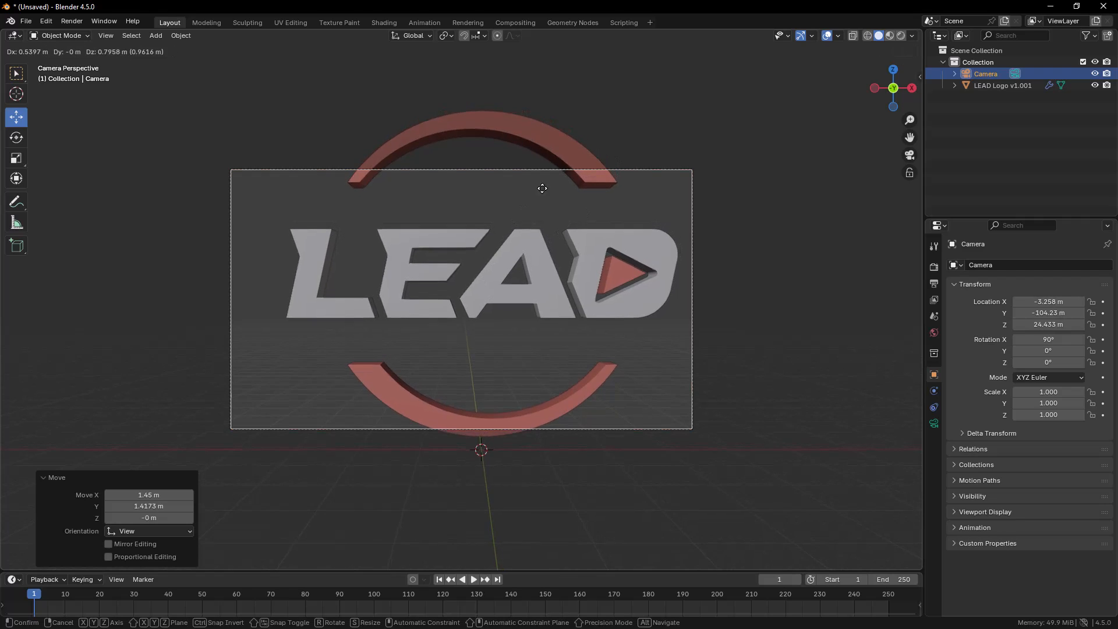
click(512, 250)
key(g)
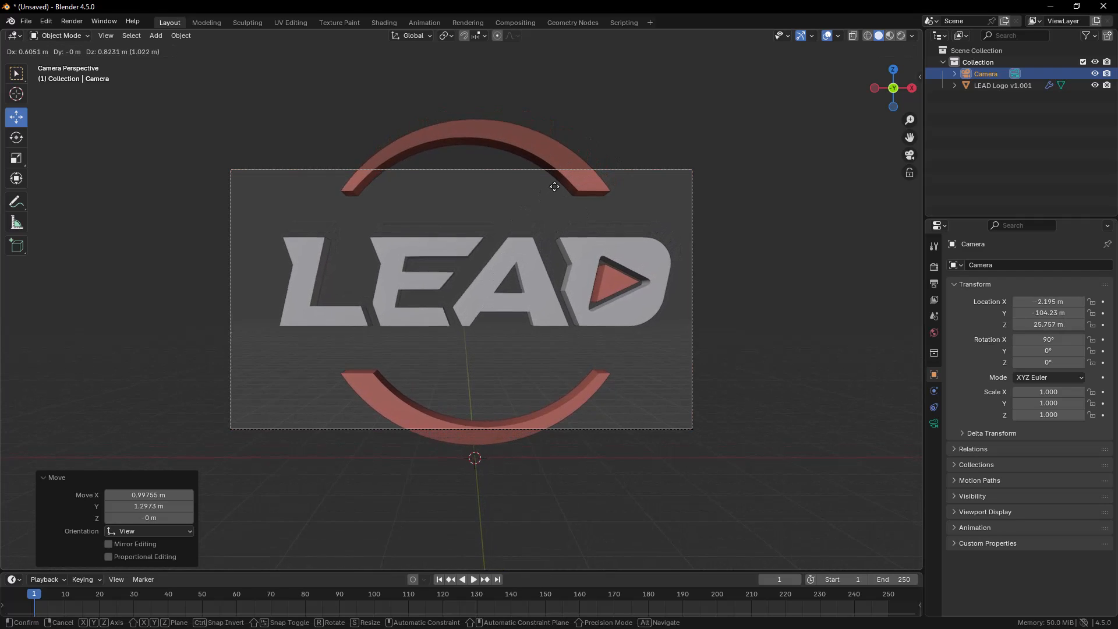
click(571, 149)
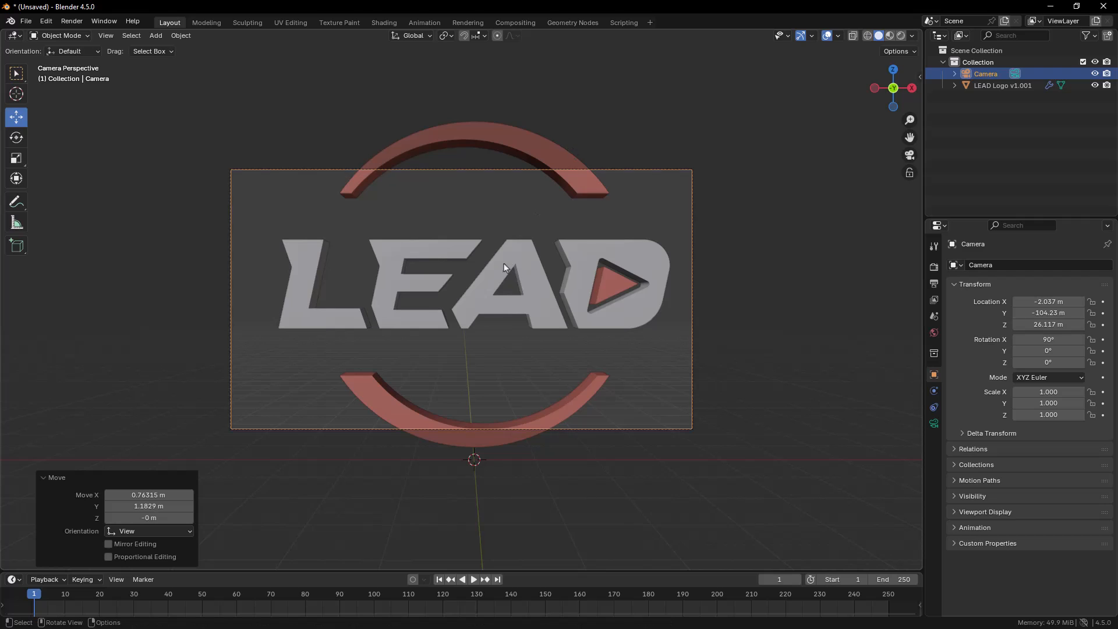
key(g)
click(524, 207)
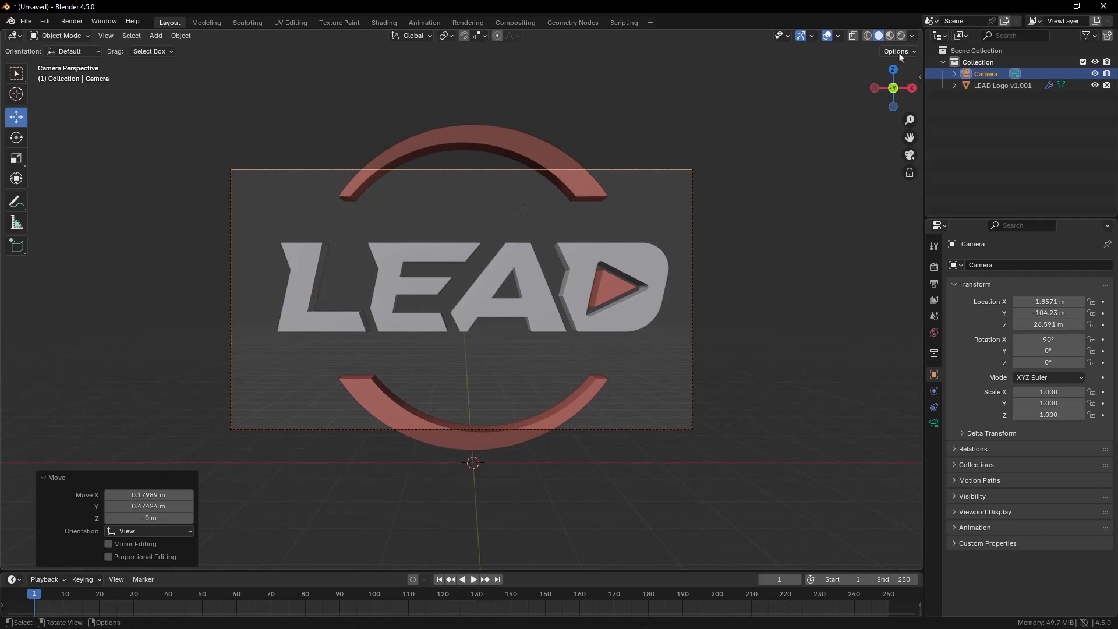
Step: Check the camera's distance to the logo from above and set its focal length to 33 mm so the whole logo fits the frame
click(894, 70)
scroll(493, 187, down, 8)
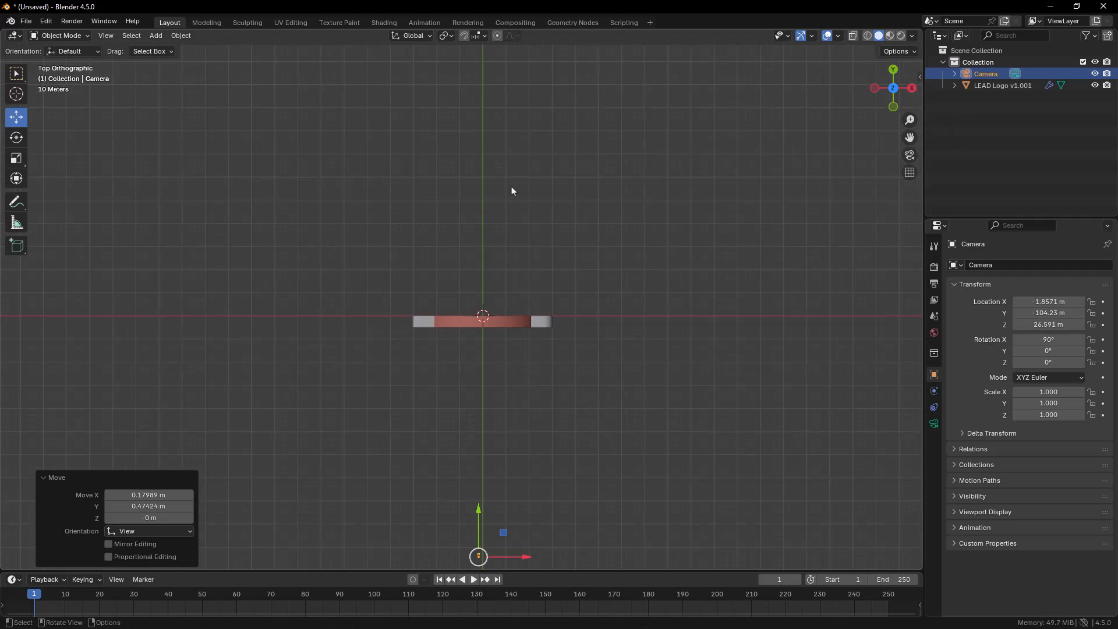
scroll(489, 474, up, 2)
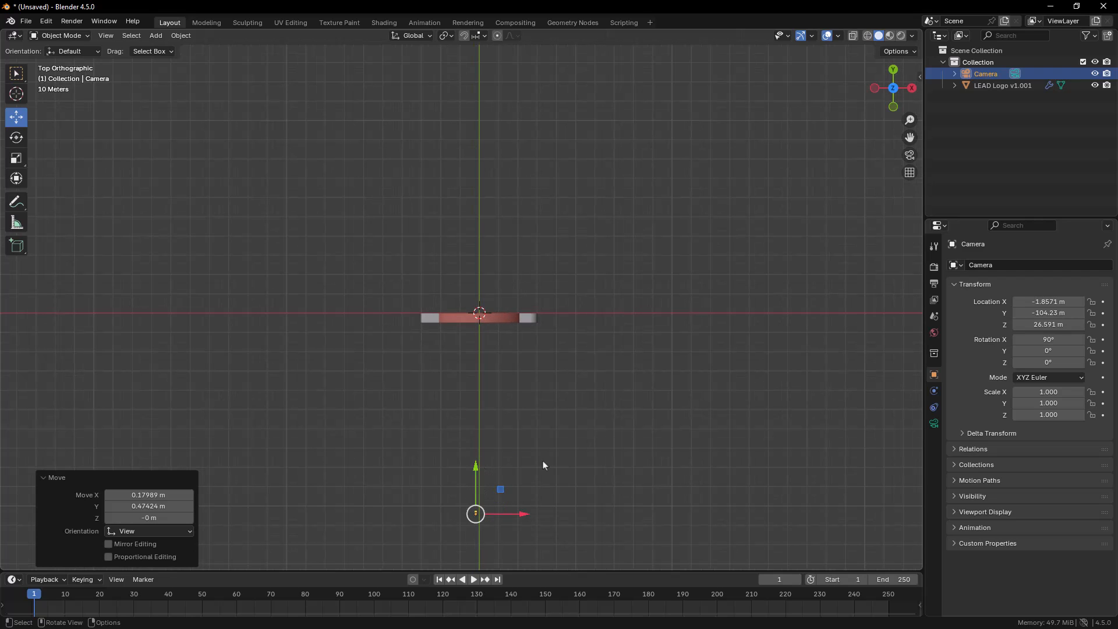
key(KP_0)
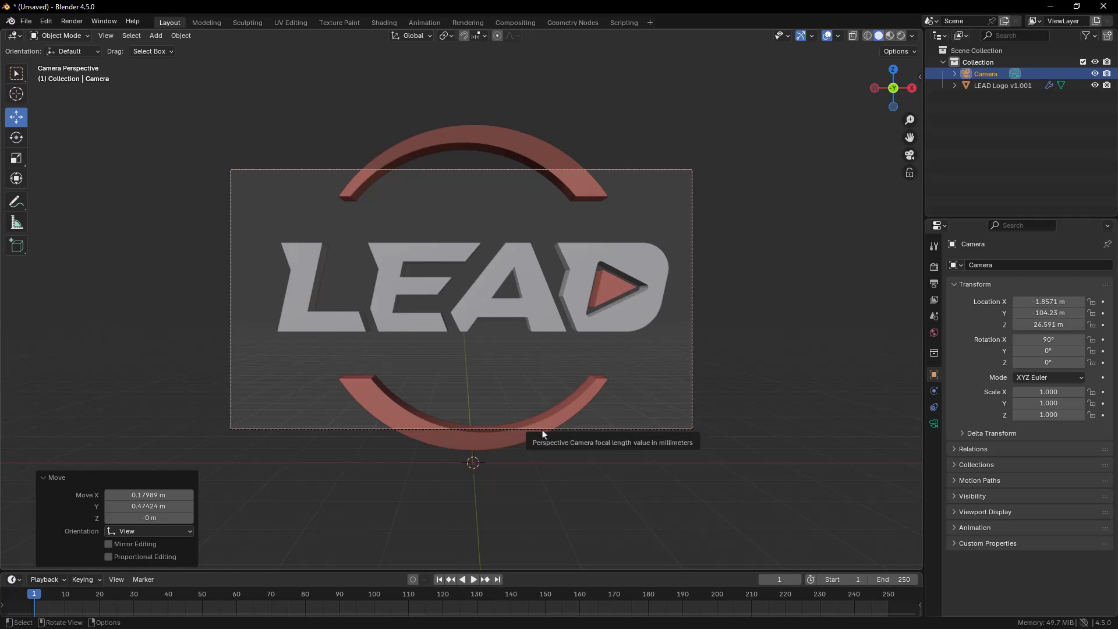
click(934, 424)
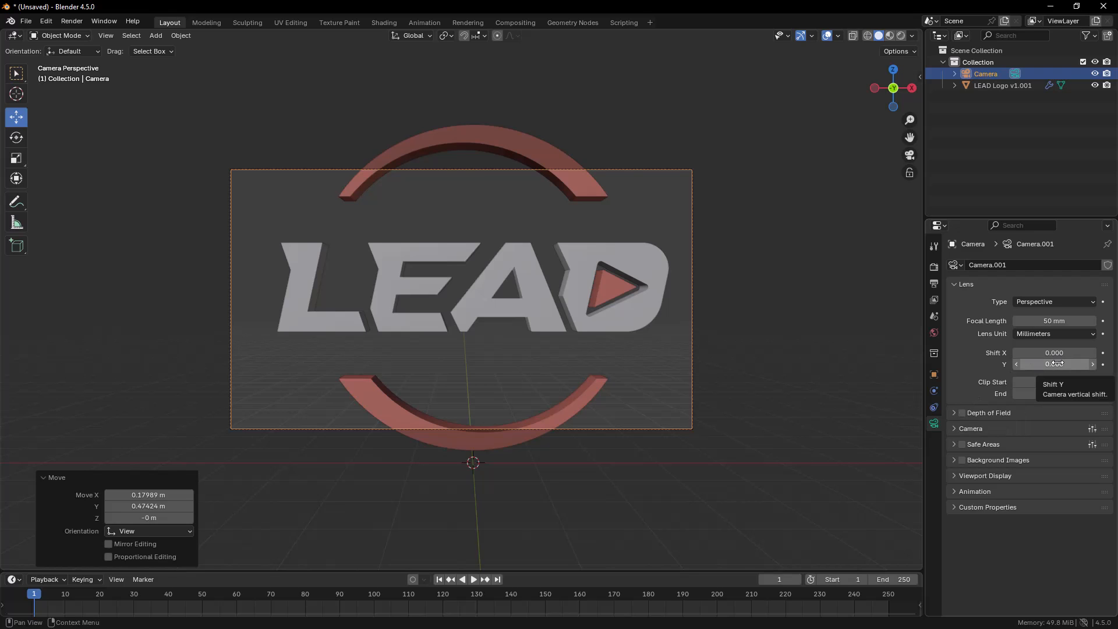
drag(1054, 320, 1011, 321)
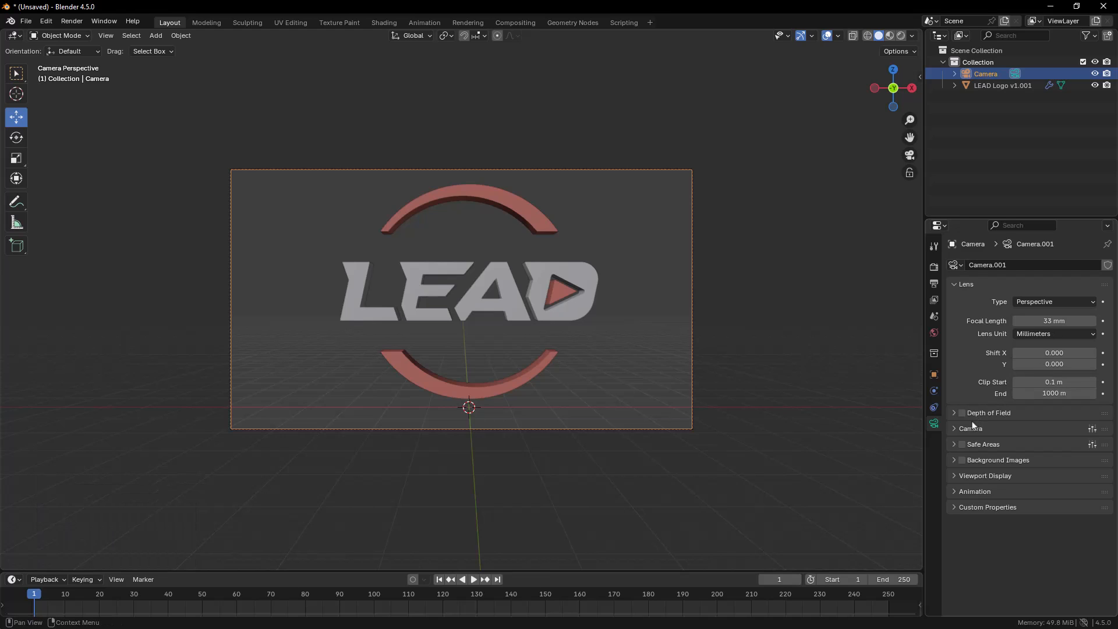
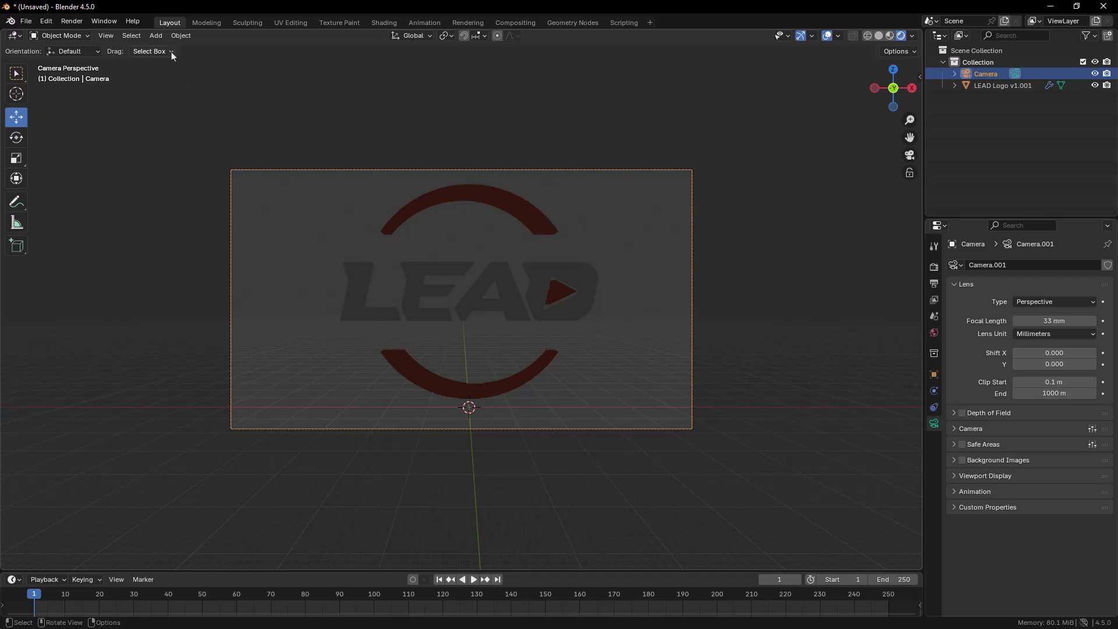
Step: Add a sun light, raise it to the height of the logo and place it well in front of the logo
click(156, 36)
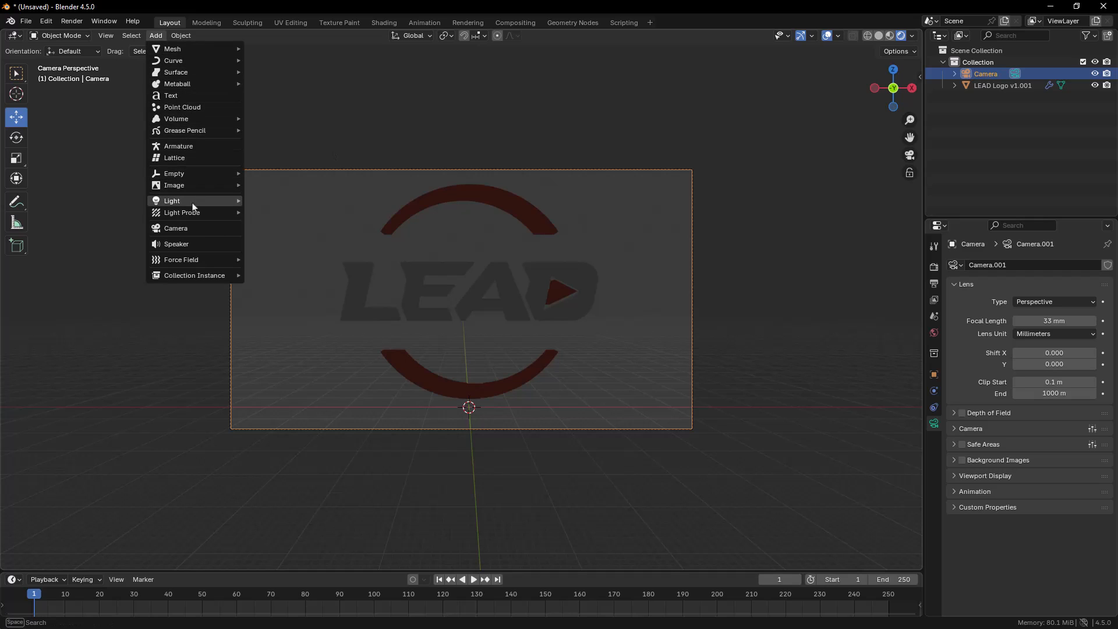
mouse_move(195, 204)
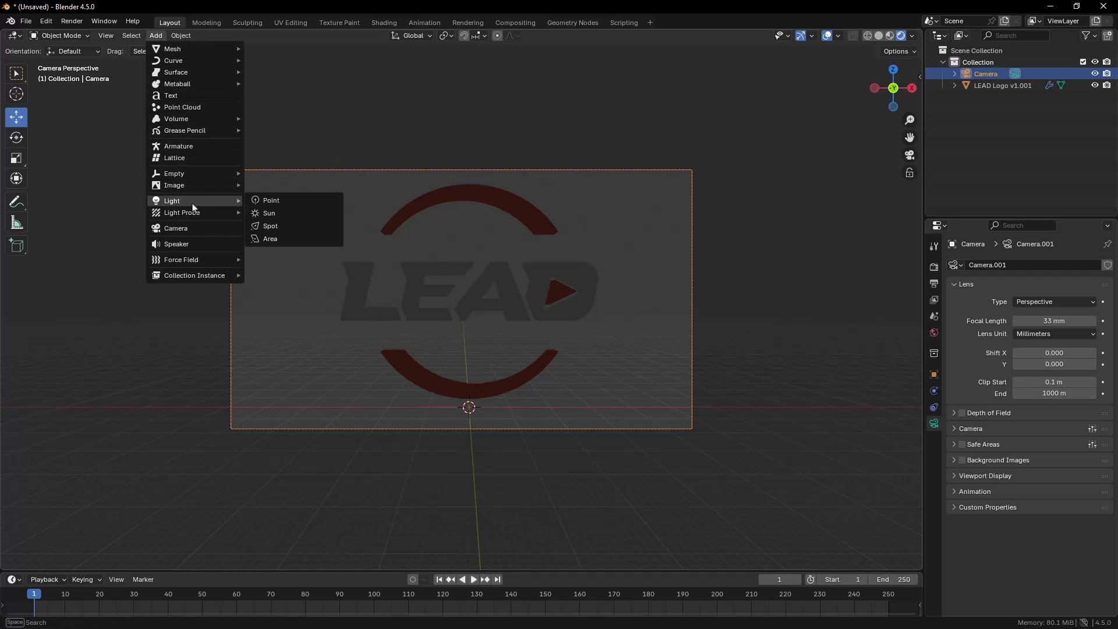
click(289, 214)
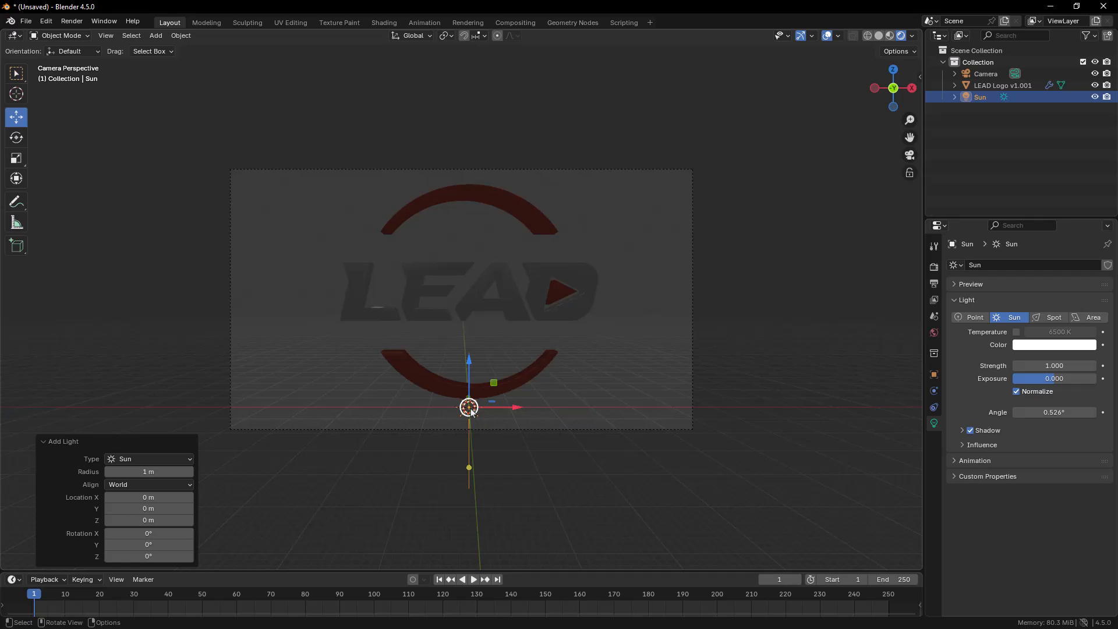
drag(470, 365, 469, 235)
middle_drag(526, 364, 449, 394)
drag(469, 278, 130, 329)
middle_drag(156, 349, 204, 306)
drag(200, 301, 192, 194)
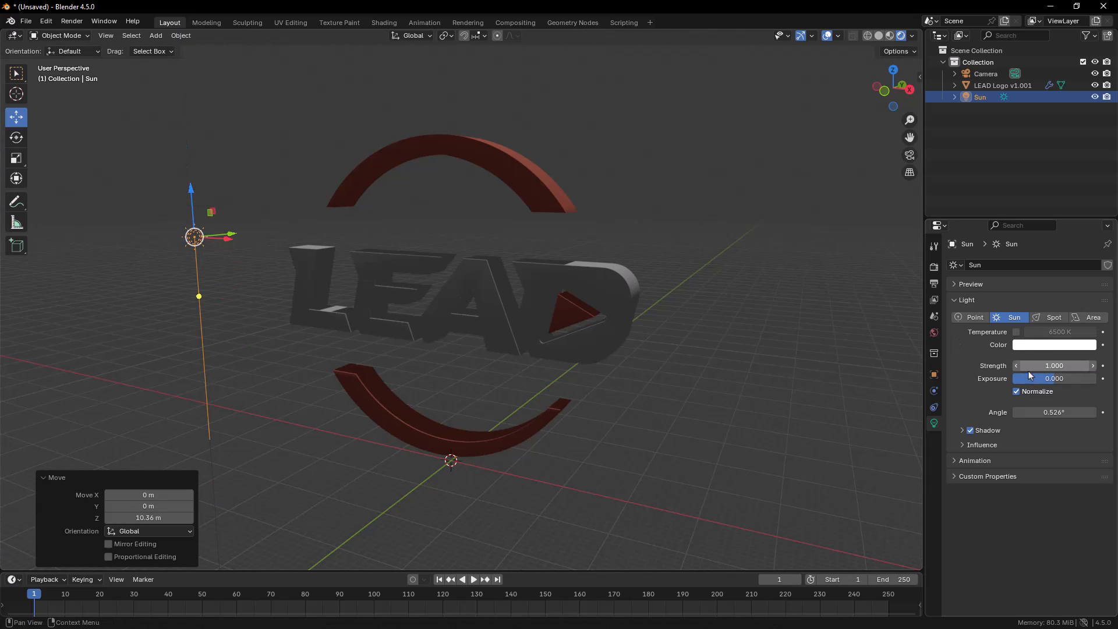
Step: Set the sun light's strength to 10, deselect it and check the lighting through the camera
drag(1043, 365, 1094, 366)
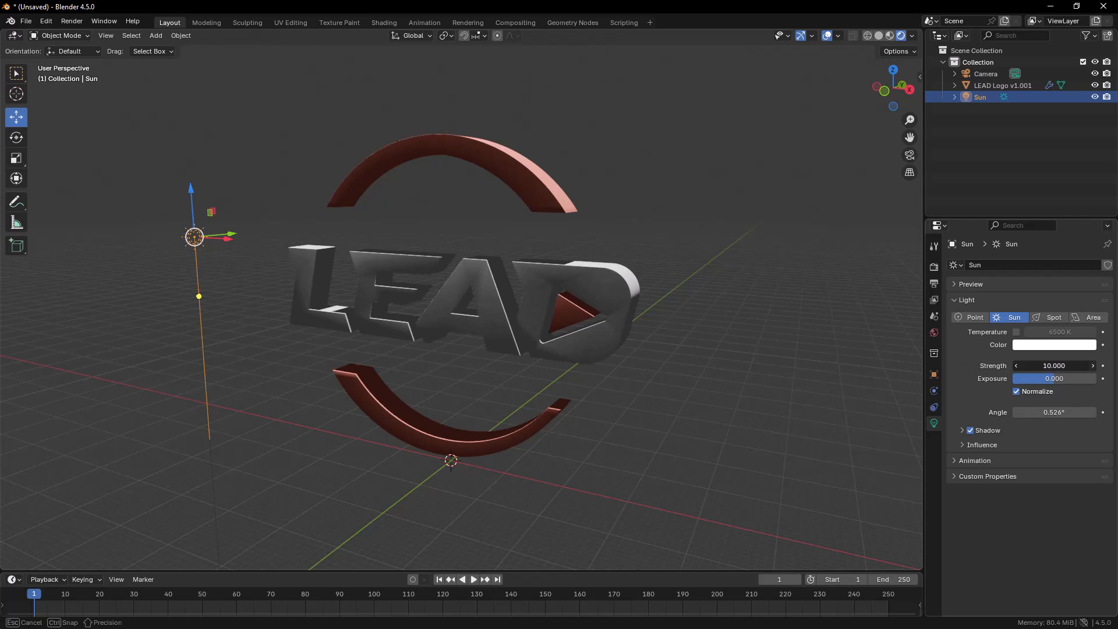
click(765, 271)
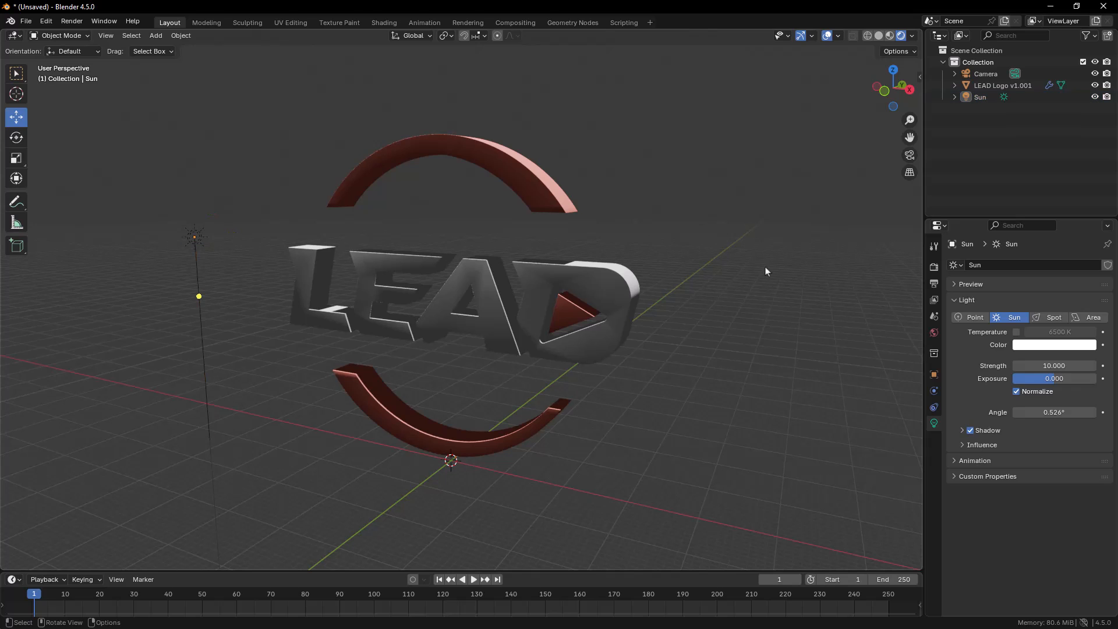
key(KP_0)
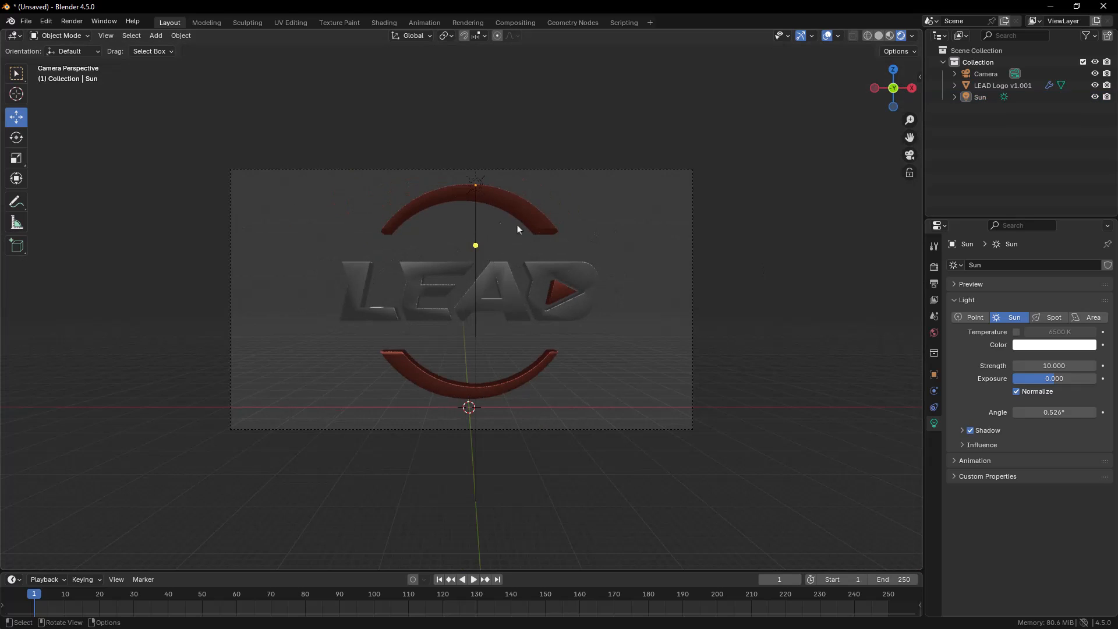
Step: Add an area light and move it about 35 m in front of the logo and up to the logo's upper arc
middle_drag(523, 389, 450, 394)
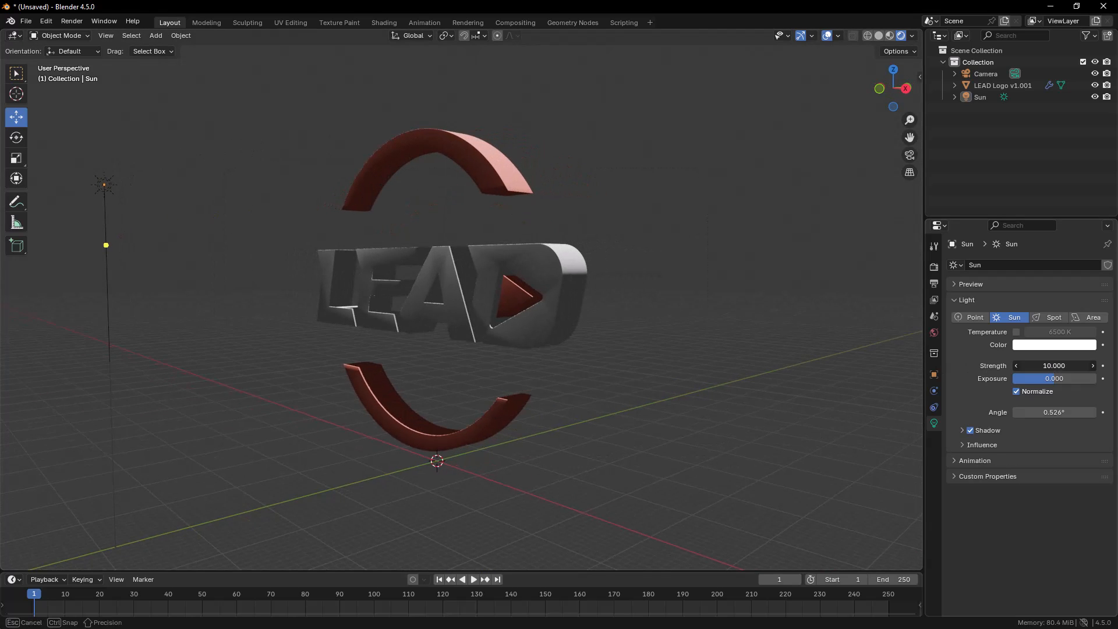
click(155, 36)
mouse_move(182, 201)
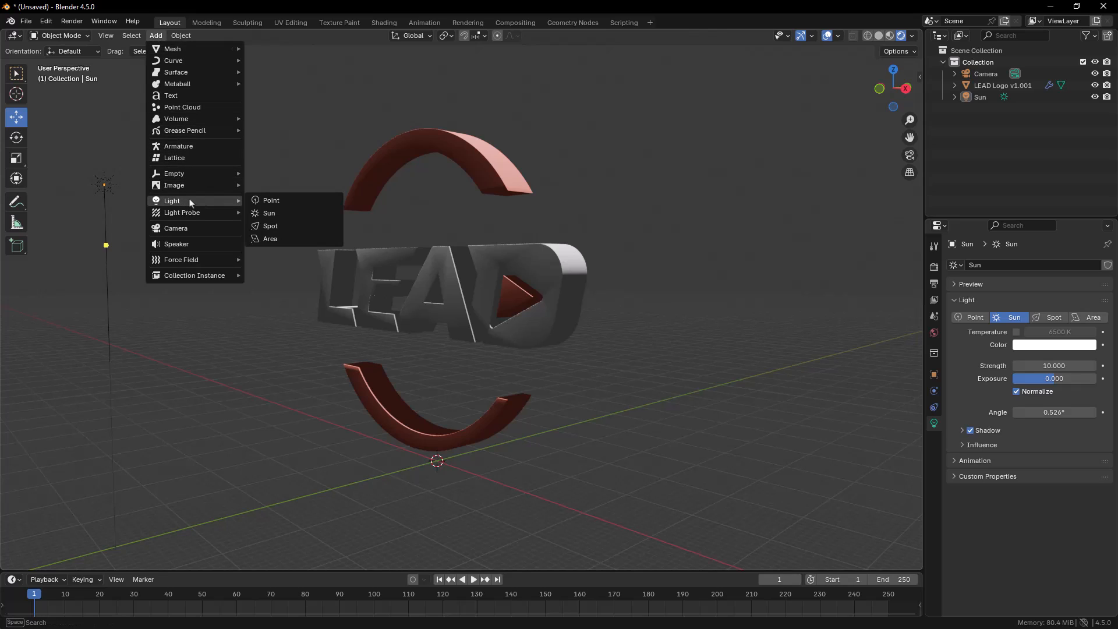
click(274, 240)
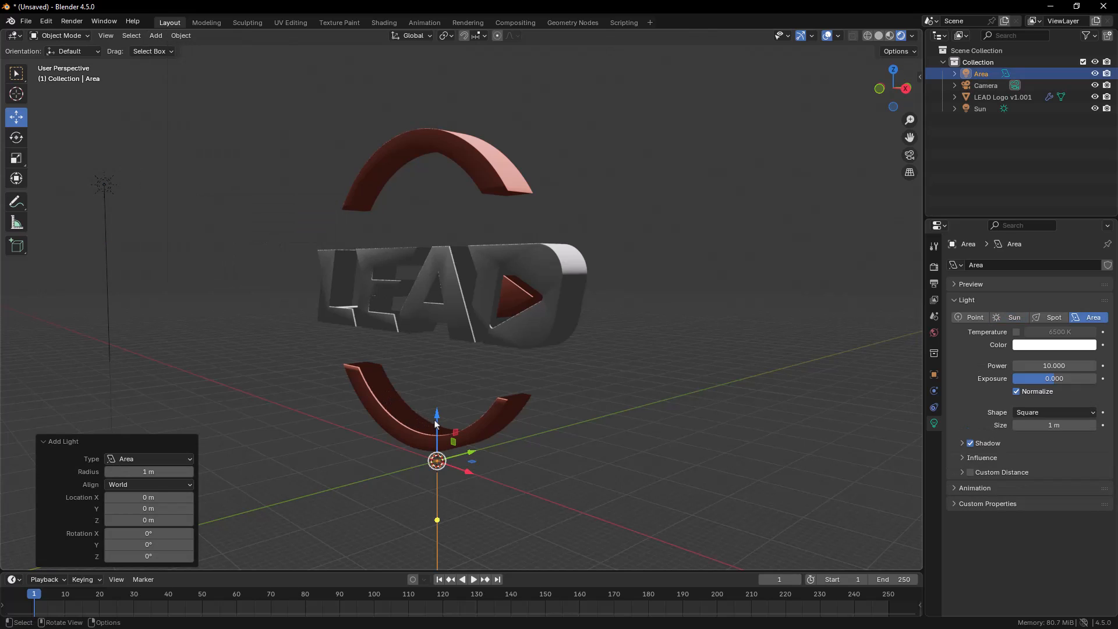
drag(437, 420, 250, 220)
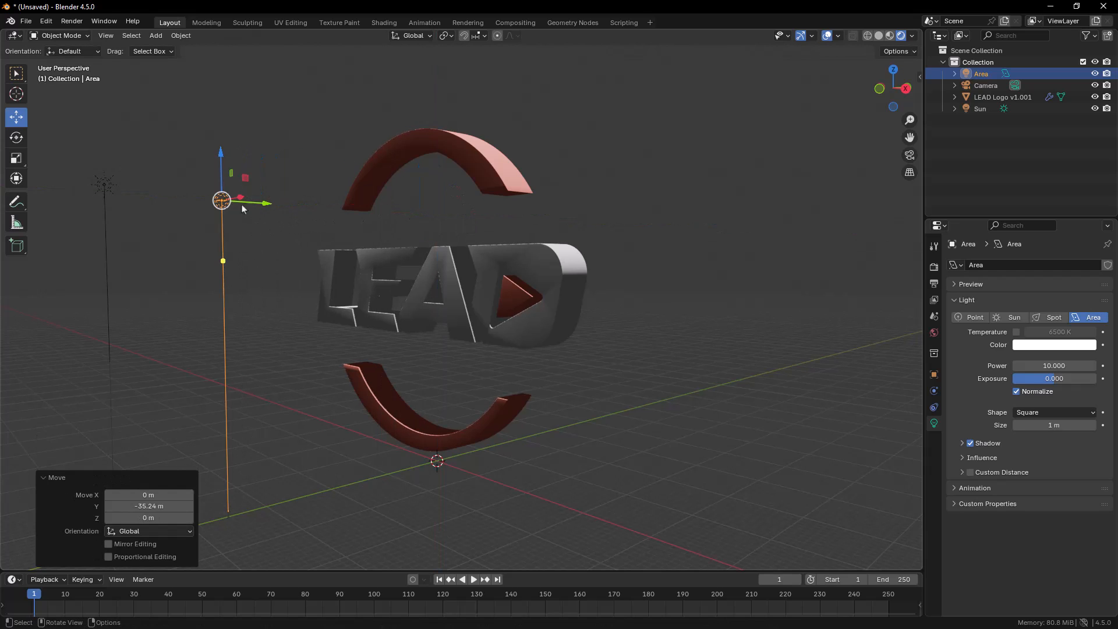
drag(223, 159, 204, 87)
middle_drag(254, 229, 255, 264)
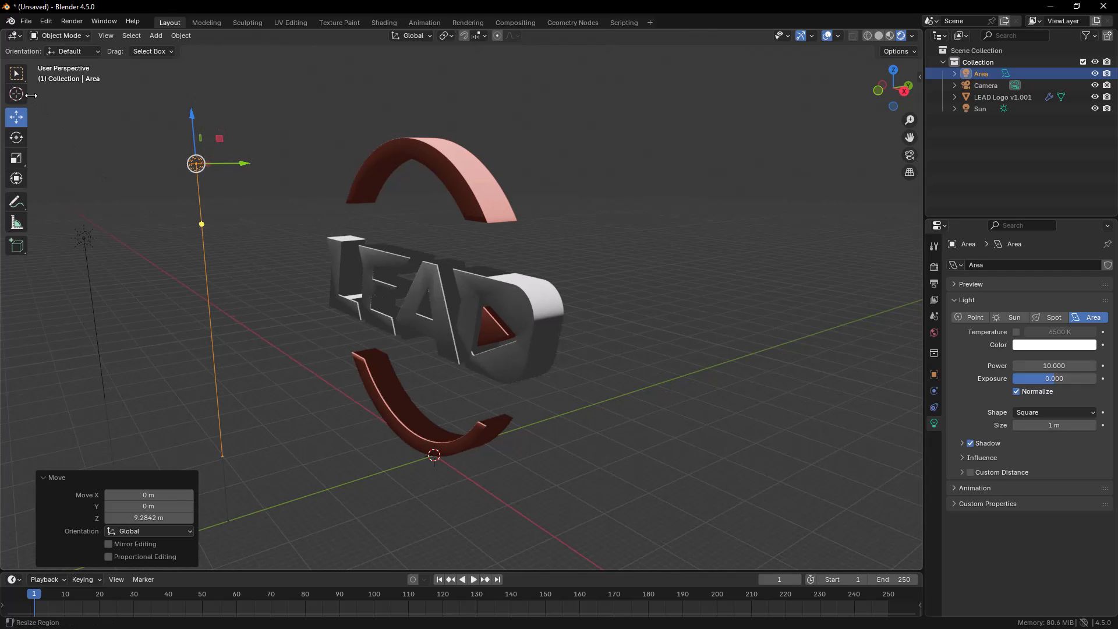
Step: Enlarge the area light uniformly in two passes, by about 3.8 times and then about 3.35 times
click(17, 158)
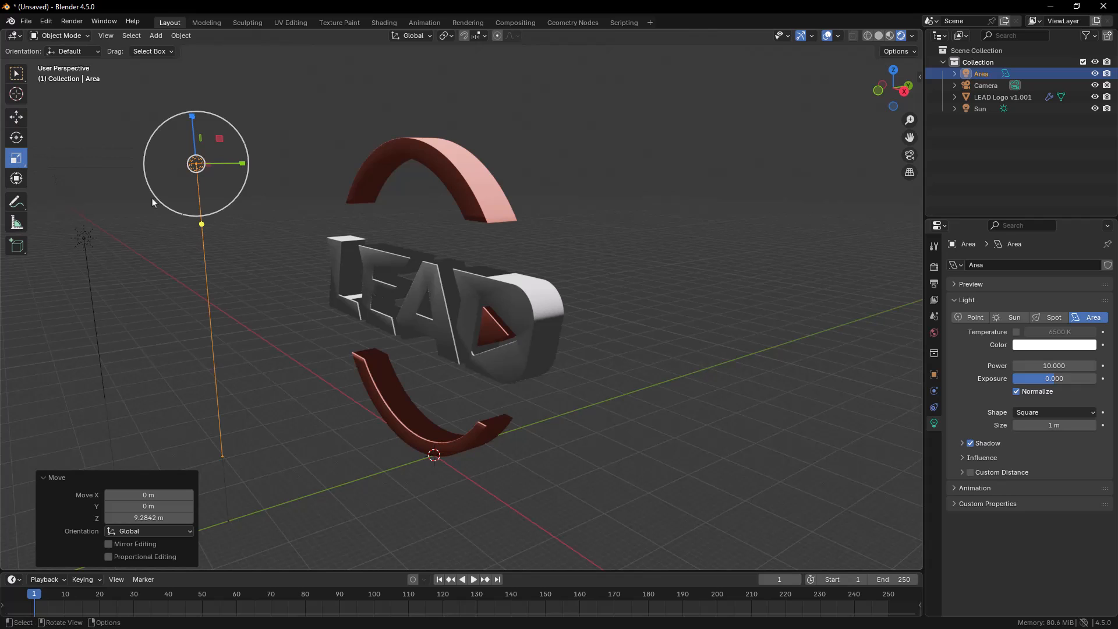
click(333, 215)
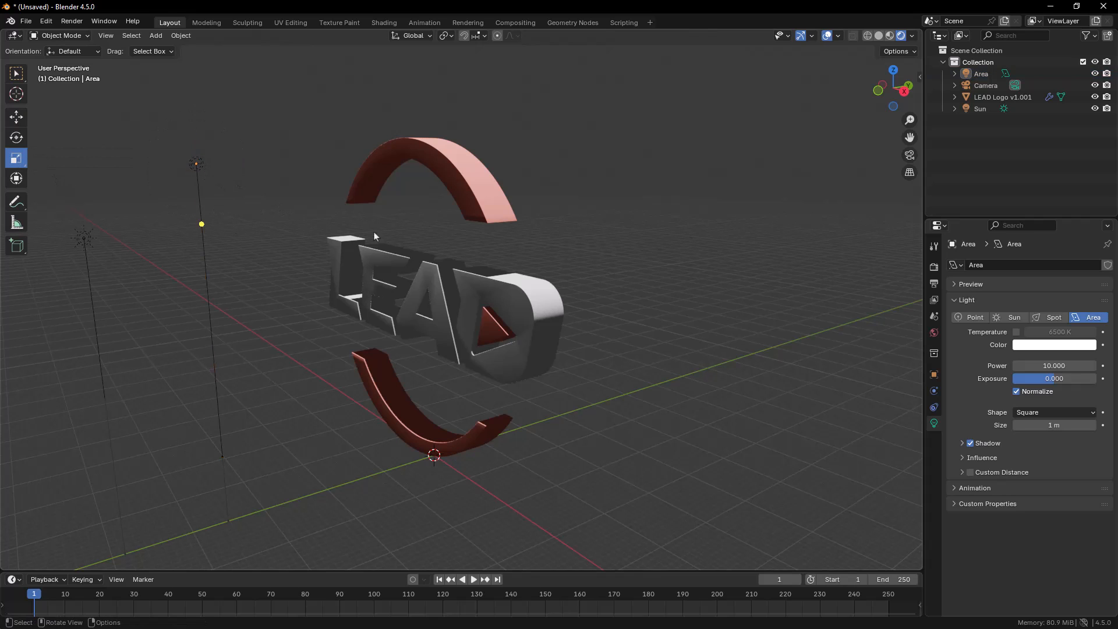
click(982, 74)
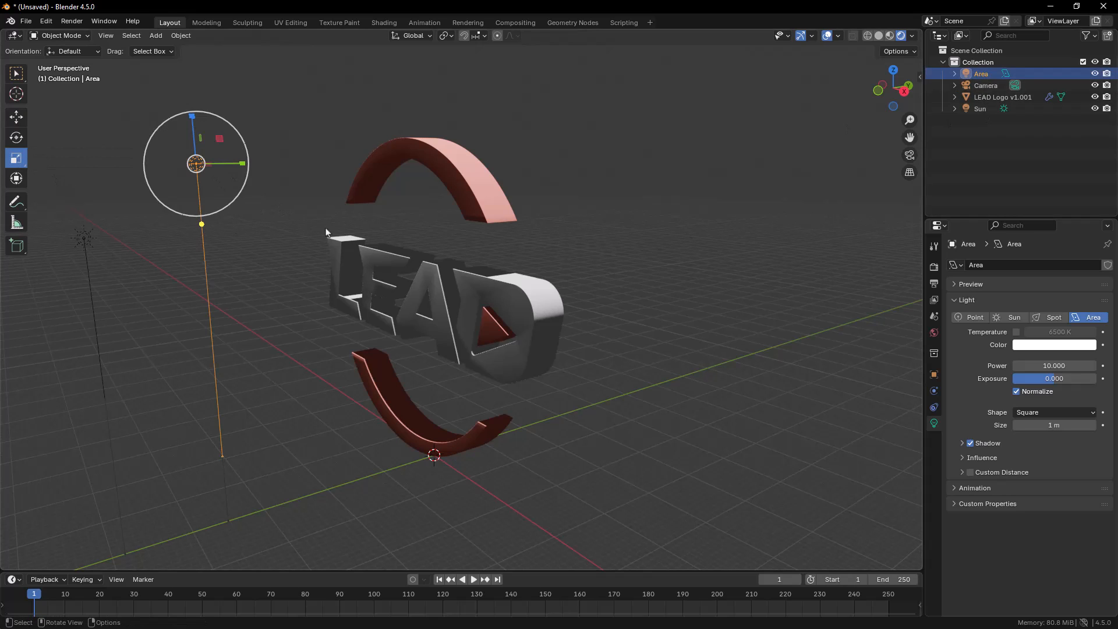
key(s)
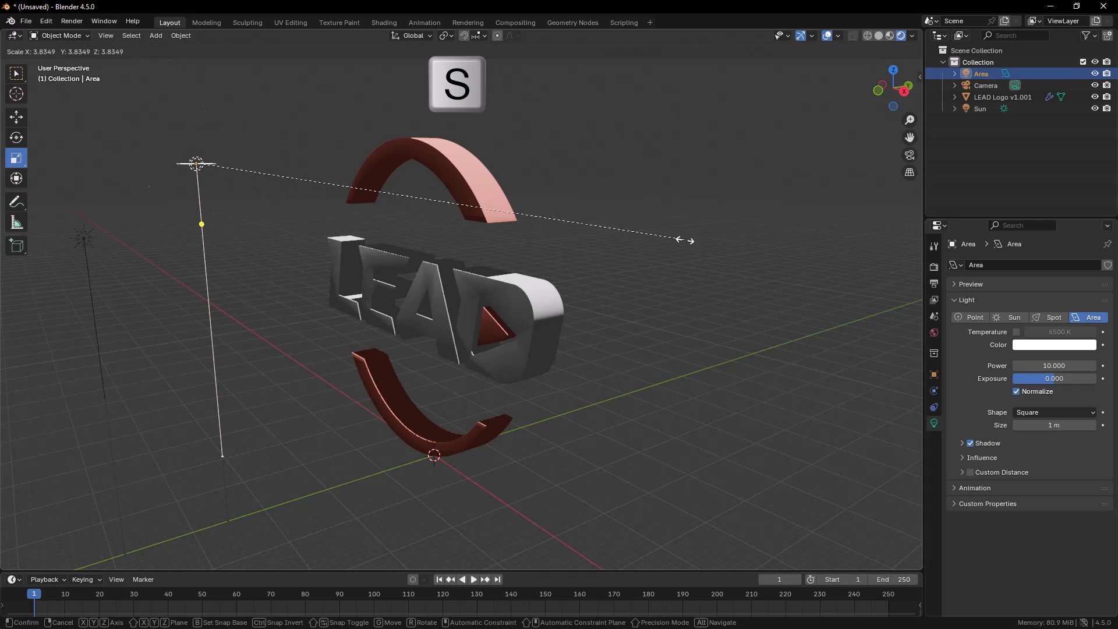
click(678, 237)
key(s)
click(658, 243)
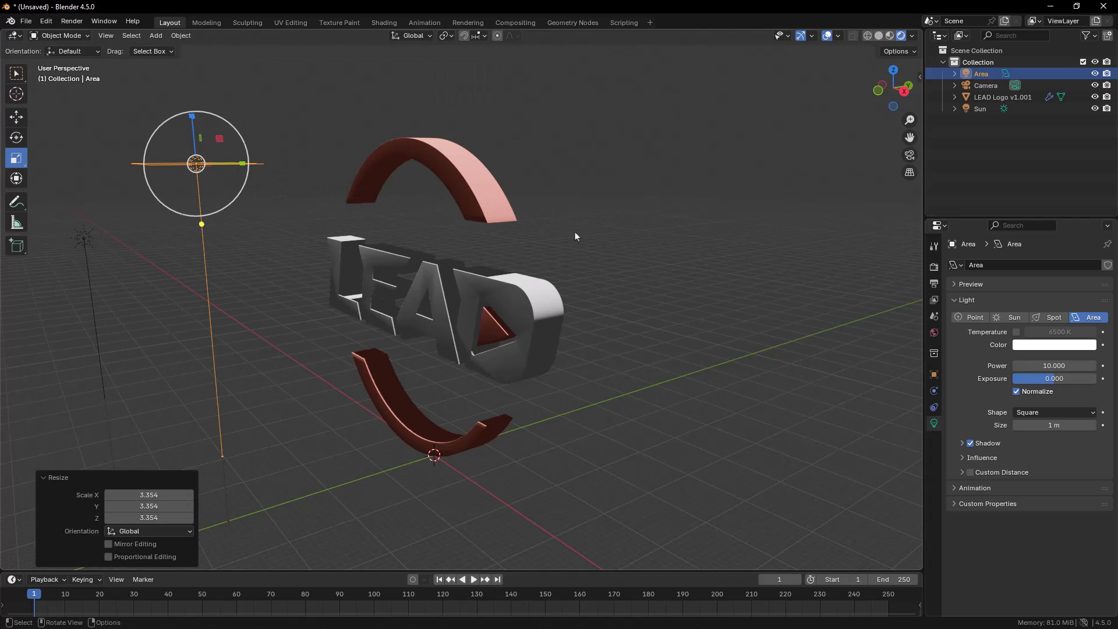
Step: Rotate the area light about 50.5° around the X axis so it points at the front of the logo
middle_drag(379, 176, 263, 284)
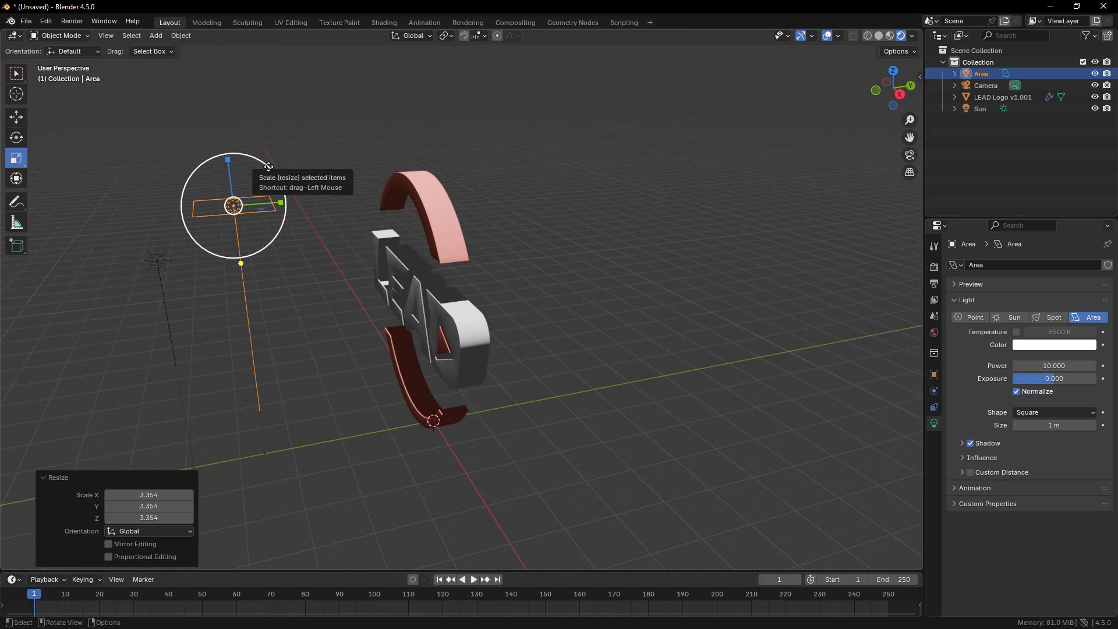
middle_drag(269, 244, 279, 248)
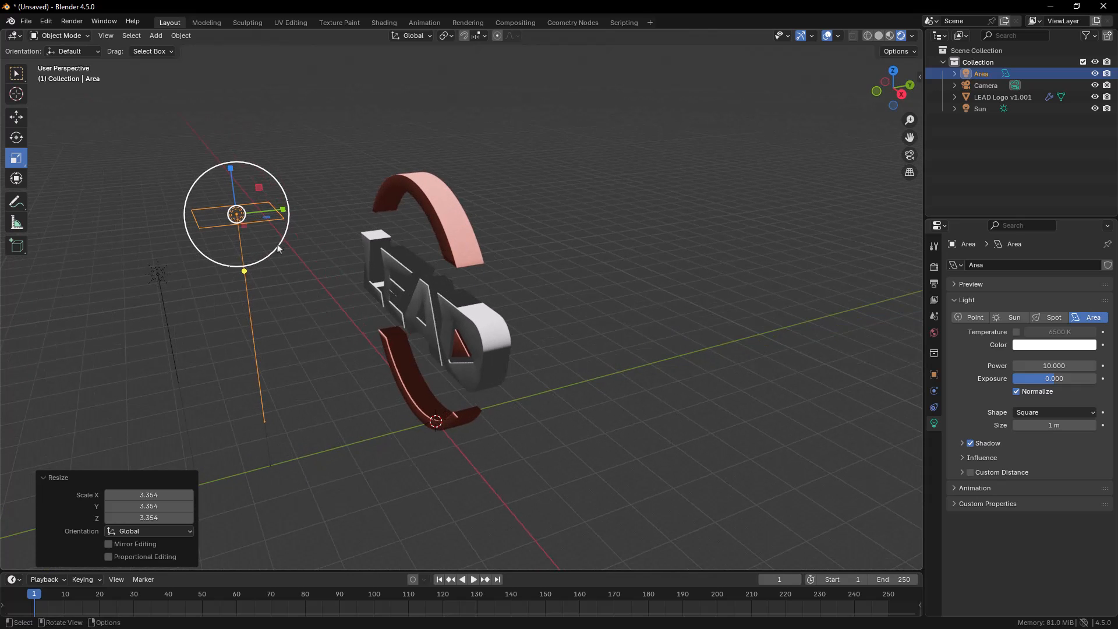
click(18, 140)
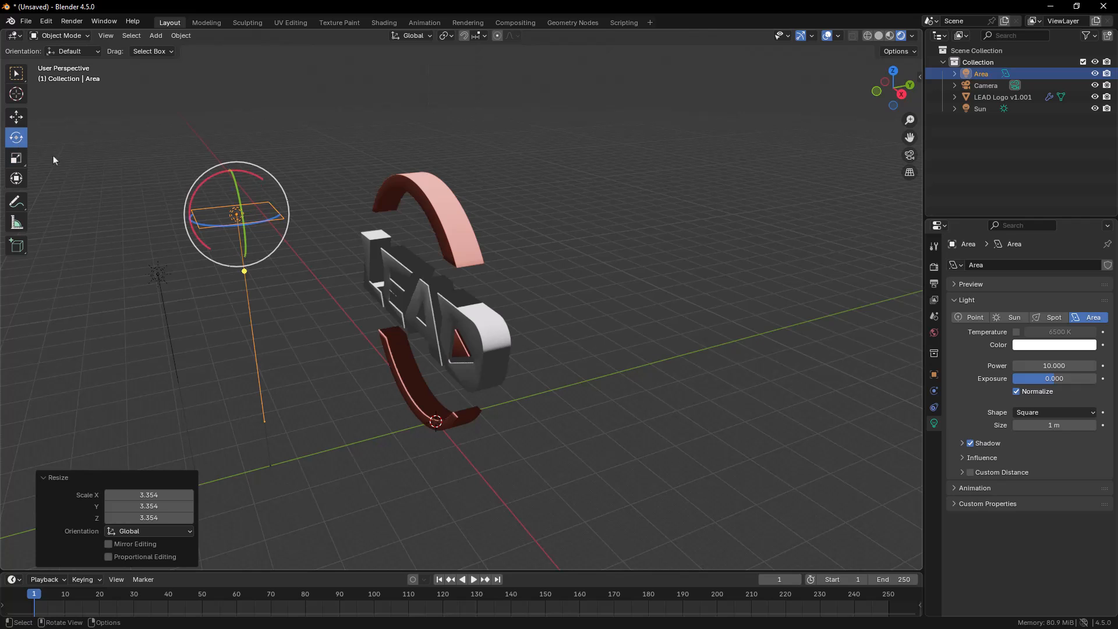
drag(257, 176, 220, 176)
drag(405, 335, 414, 321)
drag(218, 178, 220, 181)
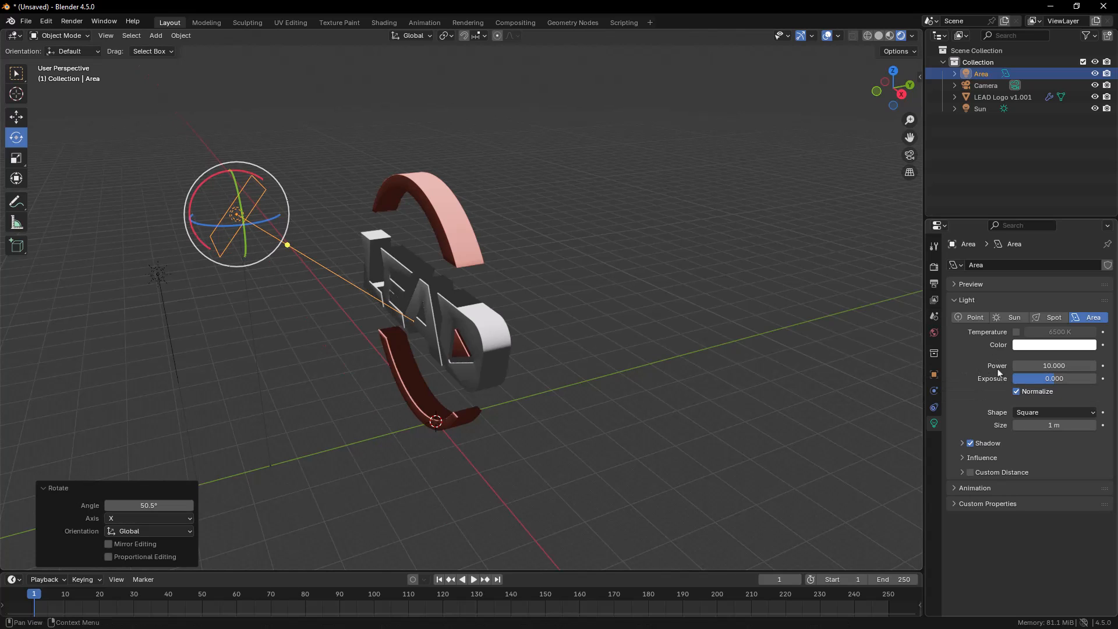
Step: Raise the area light's power to 191.1, deselect the light and check the logo through the camera
drag(1022, 367, 1066, 371)
click(631, 257)
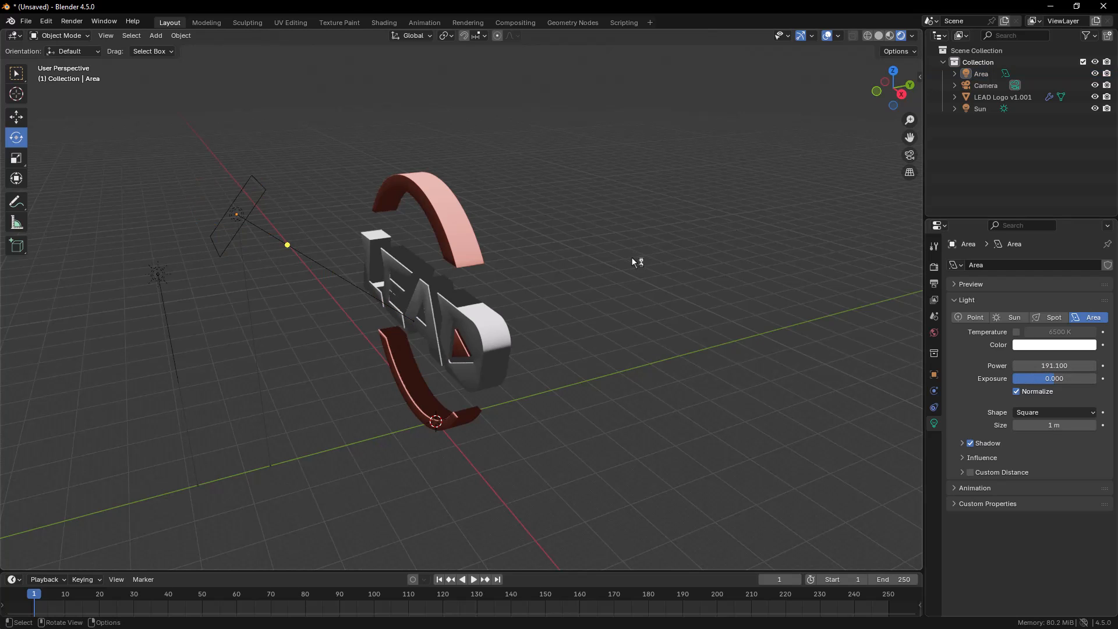
key(KP_0)
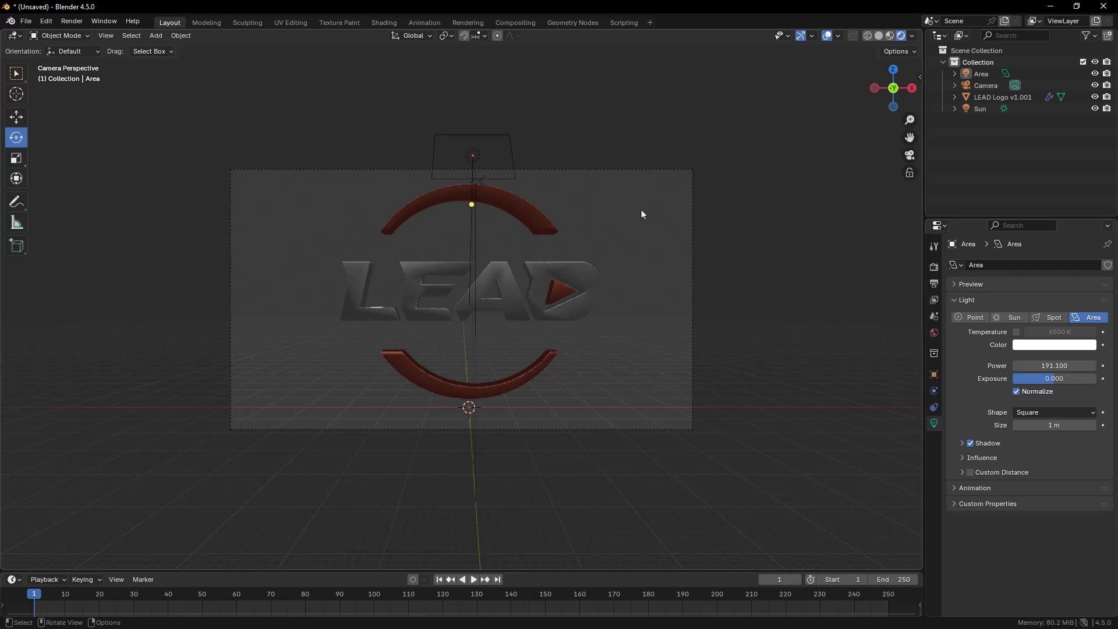
Step: Animate the logo with a full 360° rotation around the Z axis, keyframed at frame 1 and frame 60
click(530, 210)
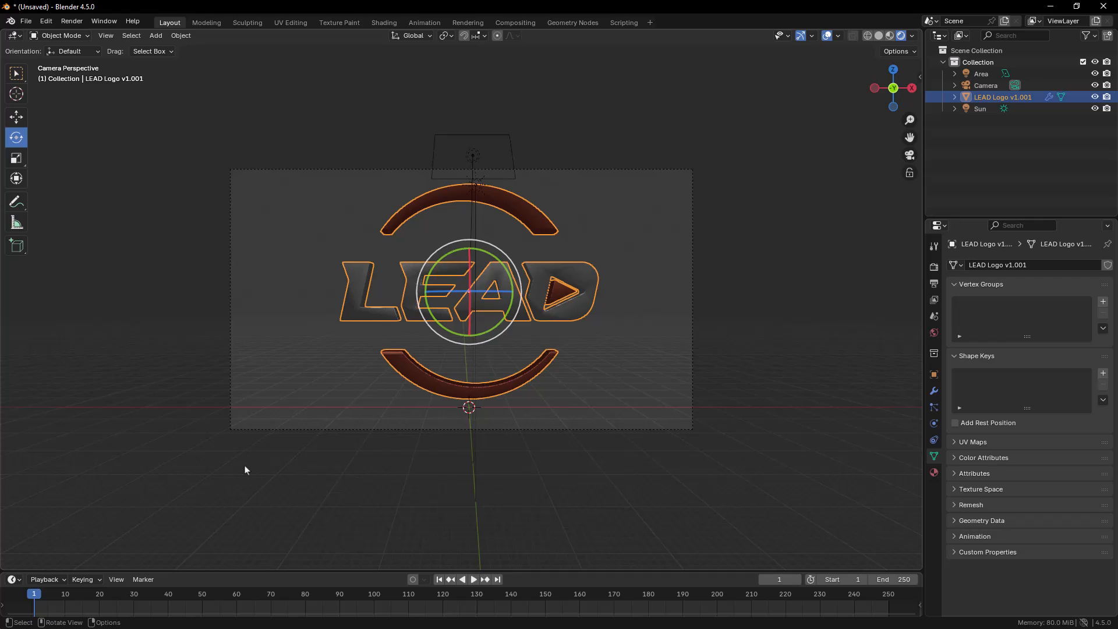
key(i)
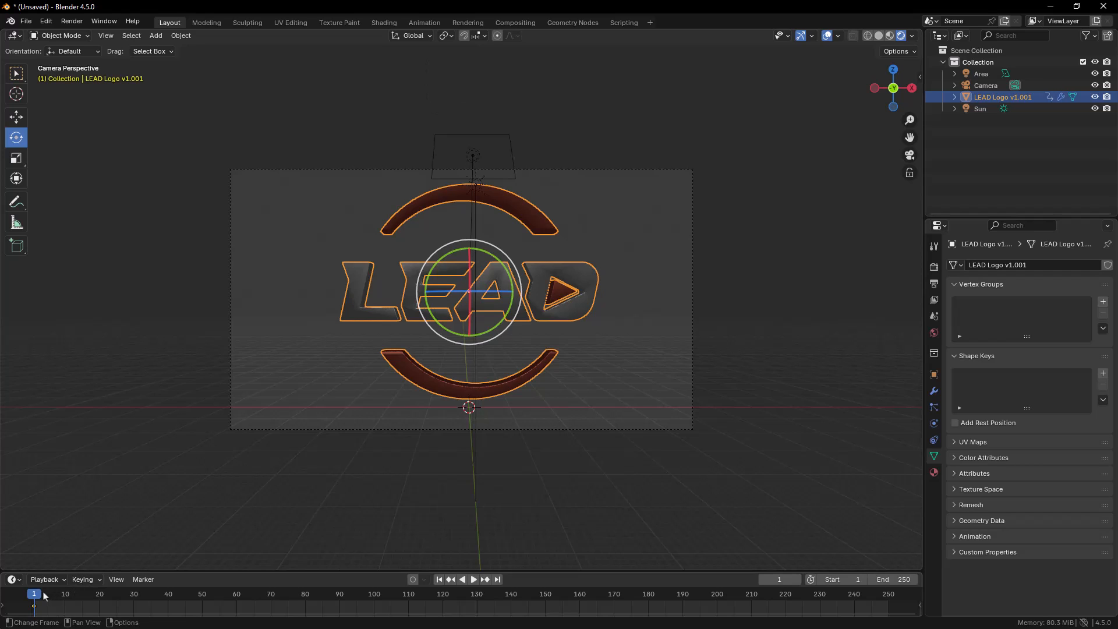
drag(34, 595, 236, 595)
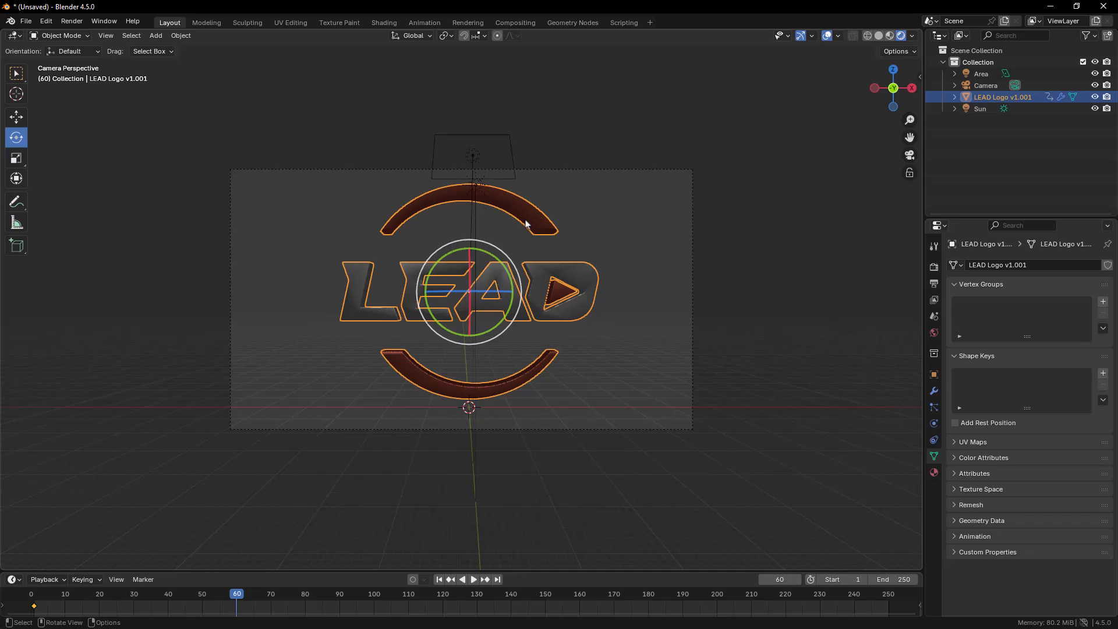
key(r)
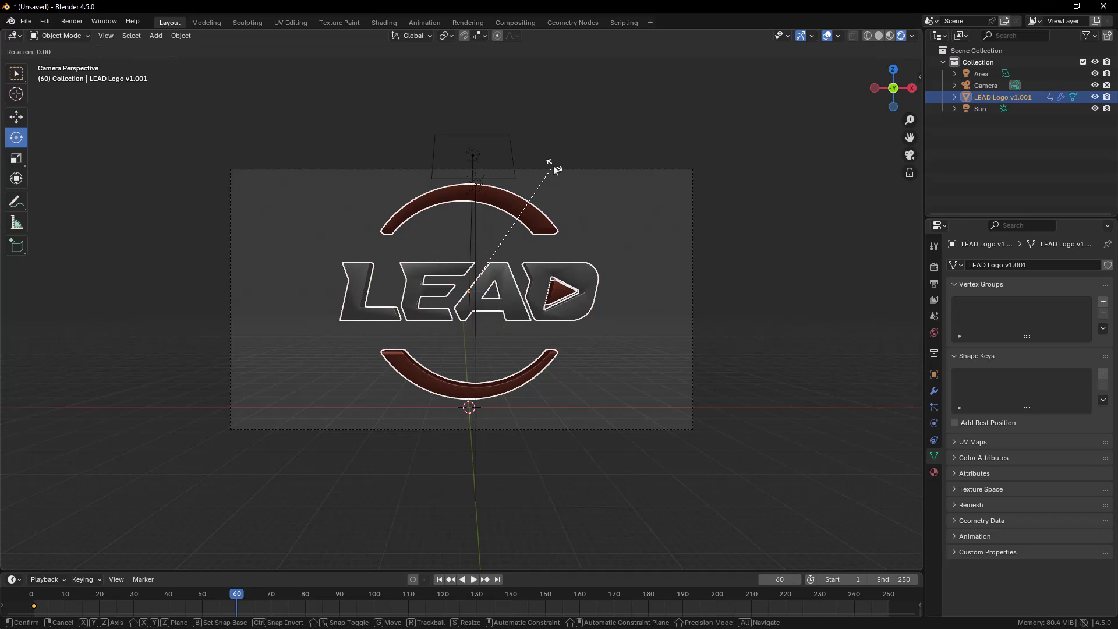
key(z)
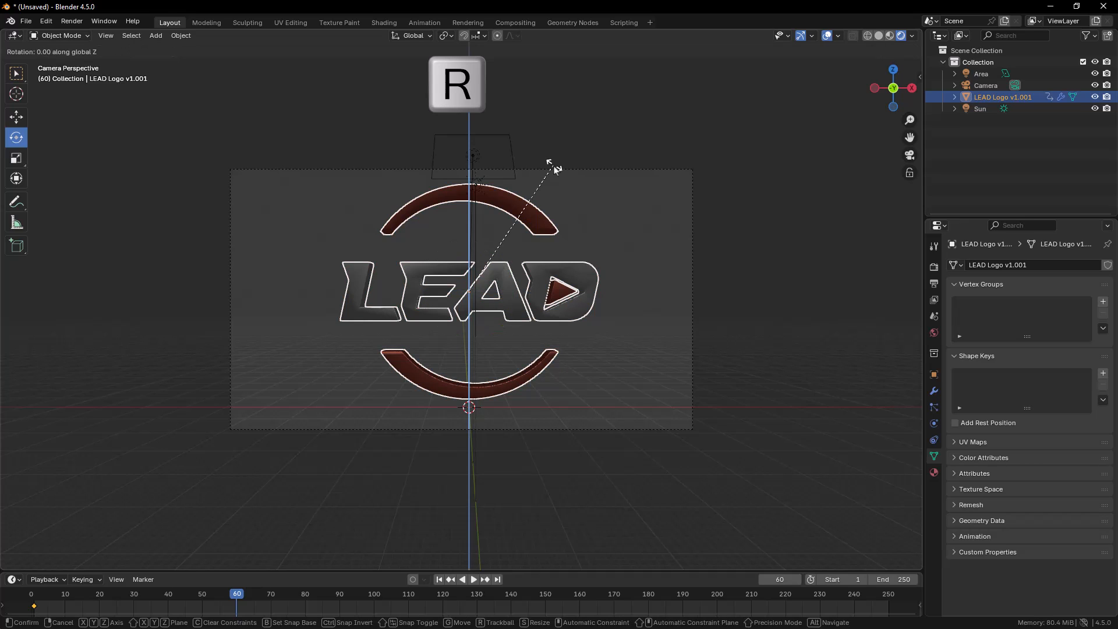
text(360)
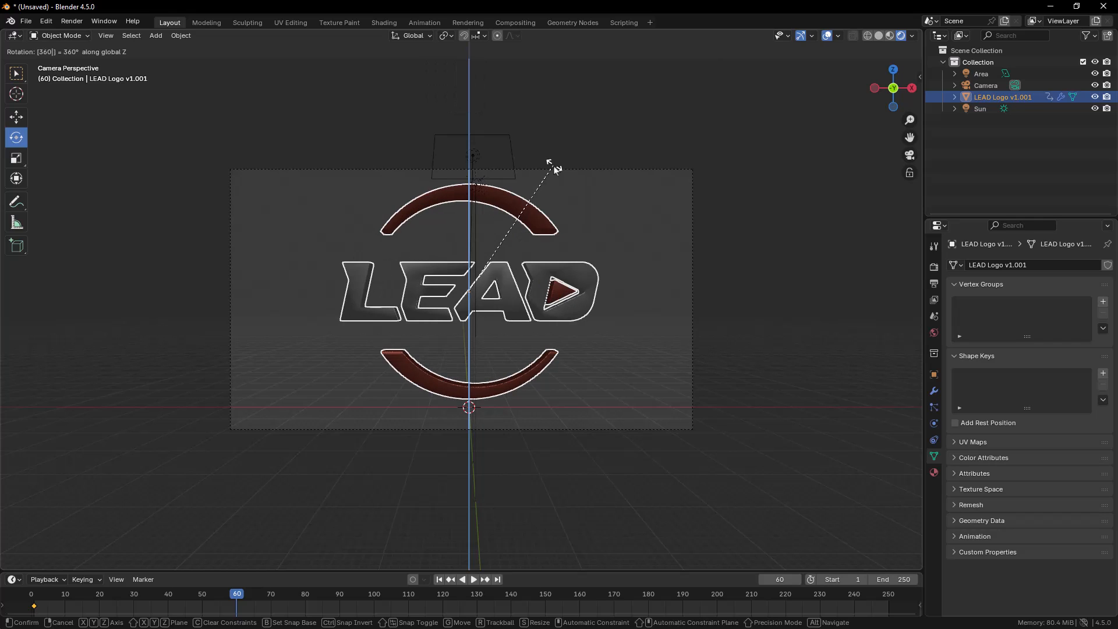
key(Return)
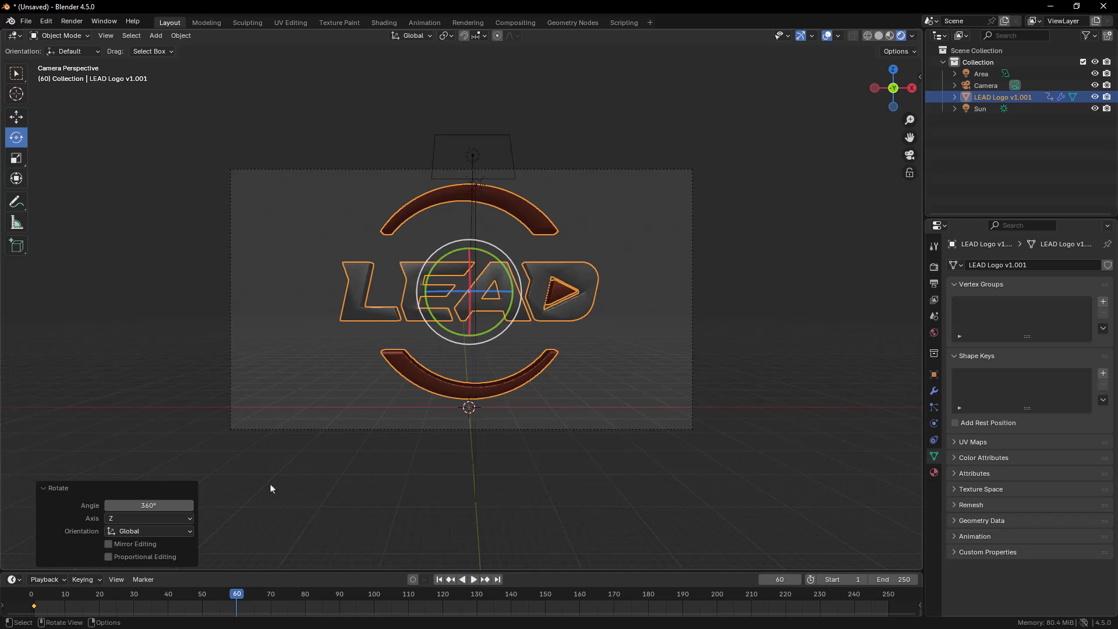
key(i)
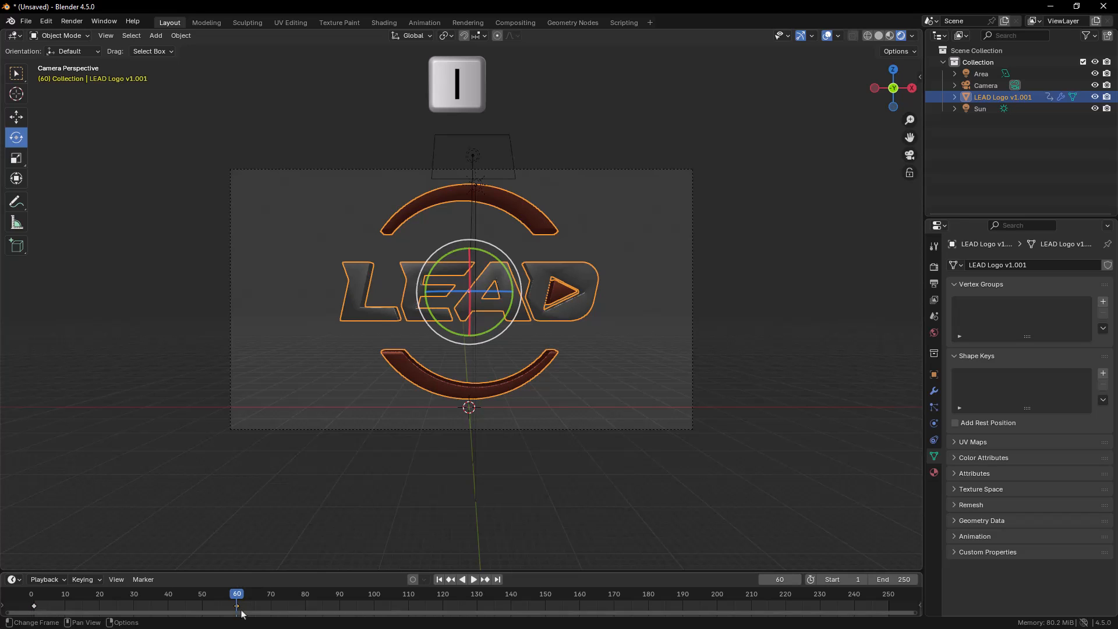
Step: Set the animation's end frame to 60 and play back the logo's rotation
drag(237, 610, 41, 610)
click(897, 579)
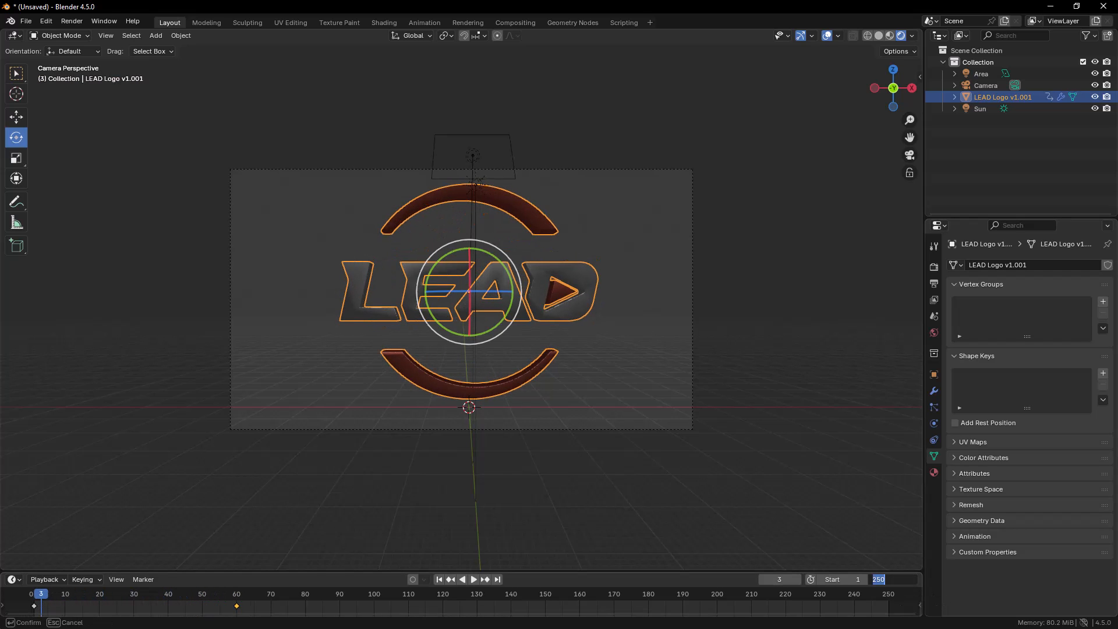
text(60)
key(Return)
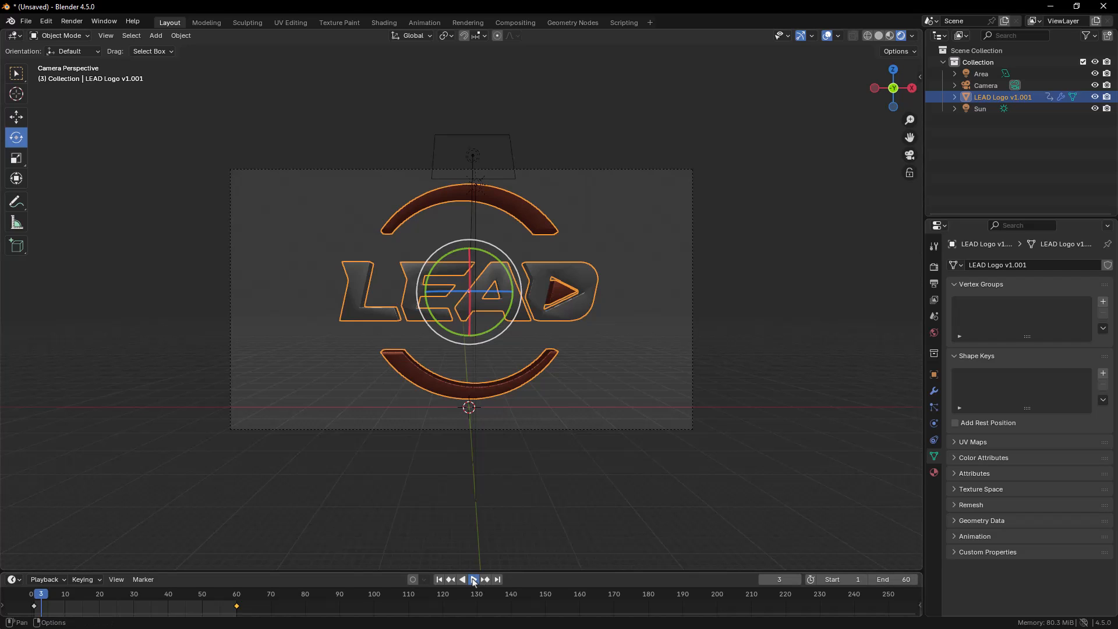
click(473, 580)
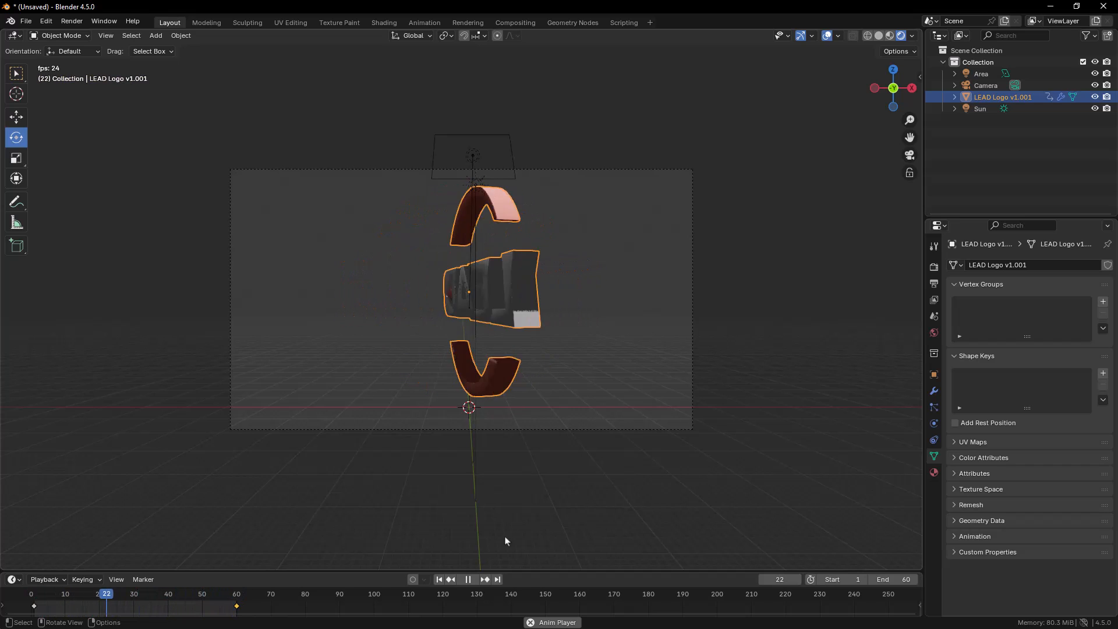
click(469, 581)
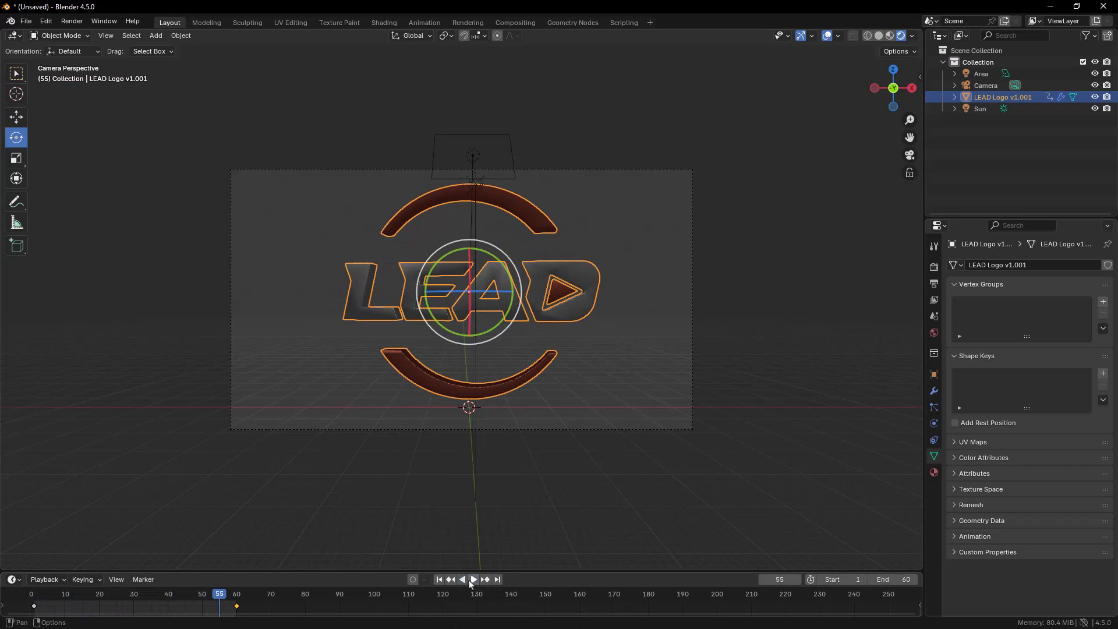
Step: Darken the world background color to black and hide the viewport's floor grid
click(585, 493)
middle_drag(586, 494, 491, 297)
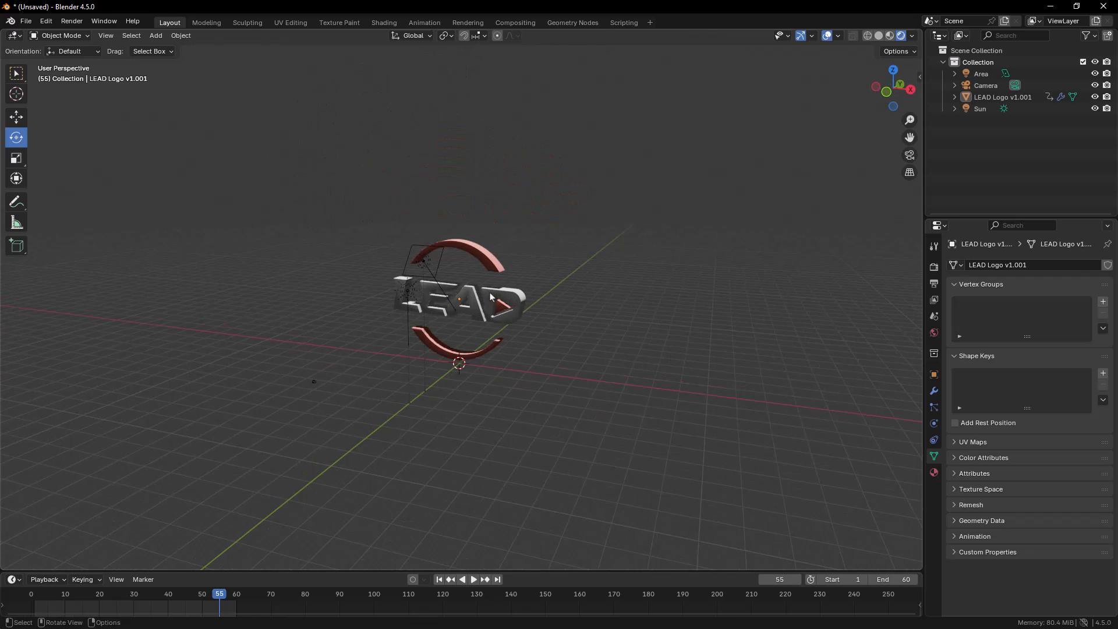
click(934, 334)
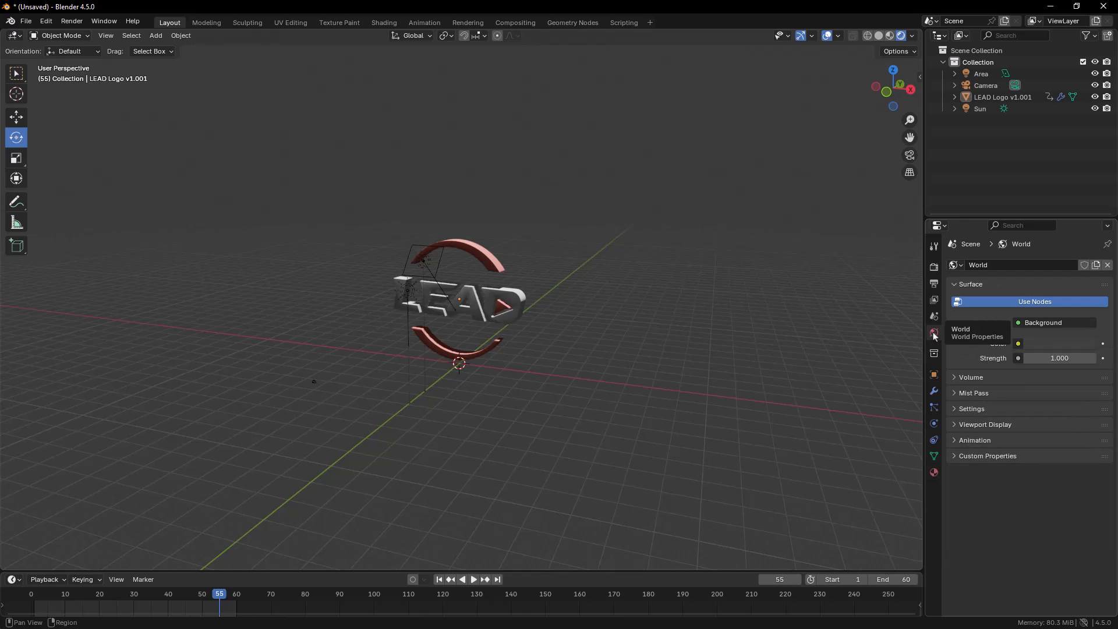
click(1038, 344)
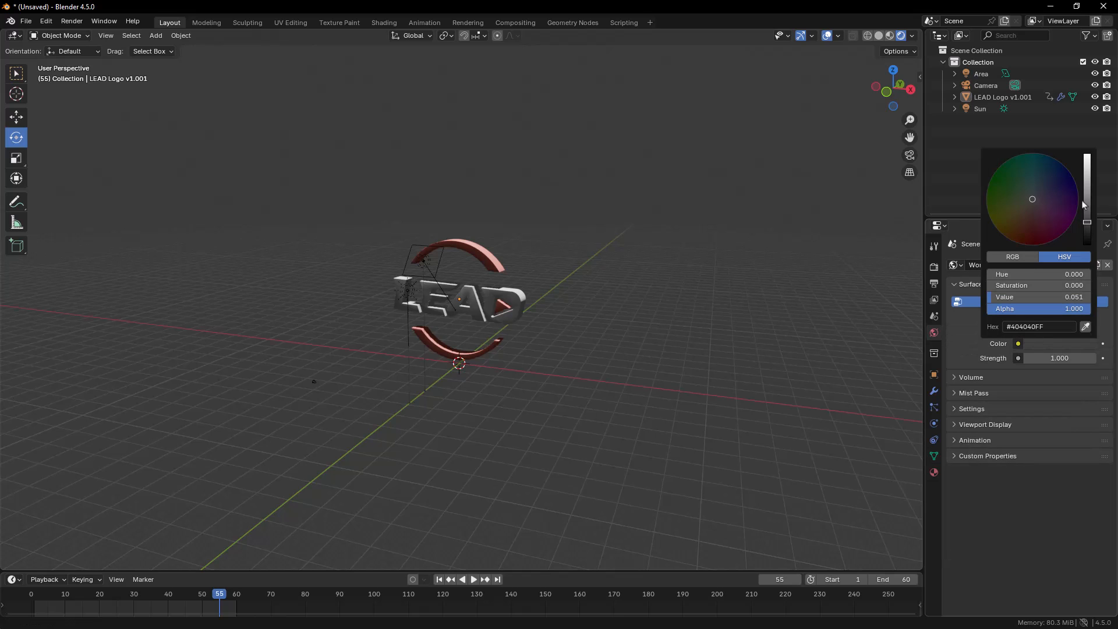
drag(1088, 224, 1088, 242)
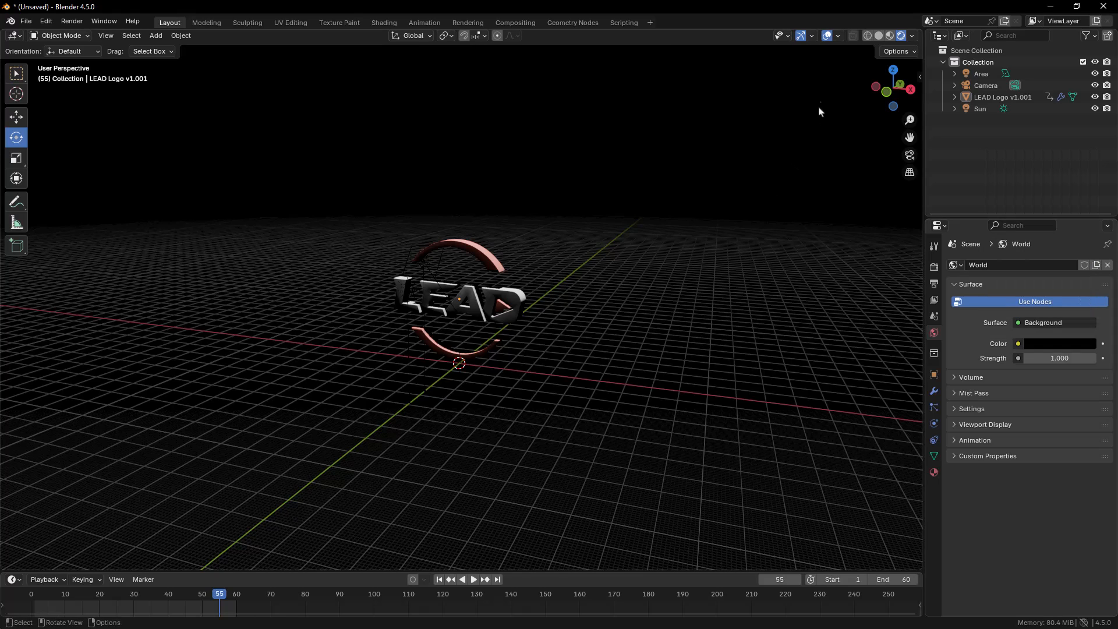
click(839, 36)
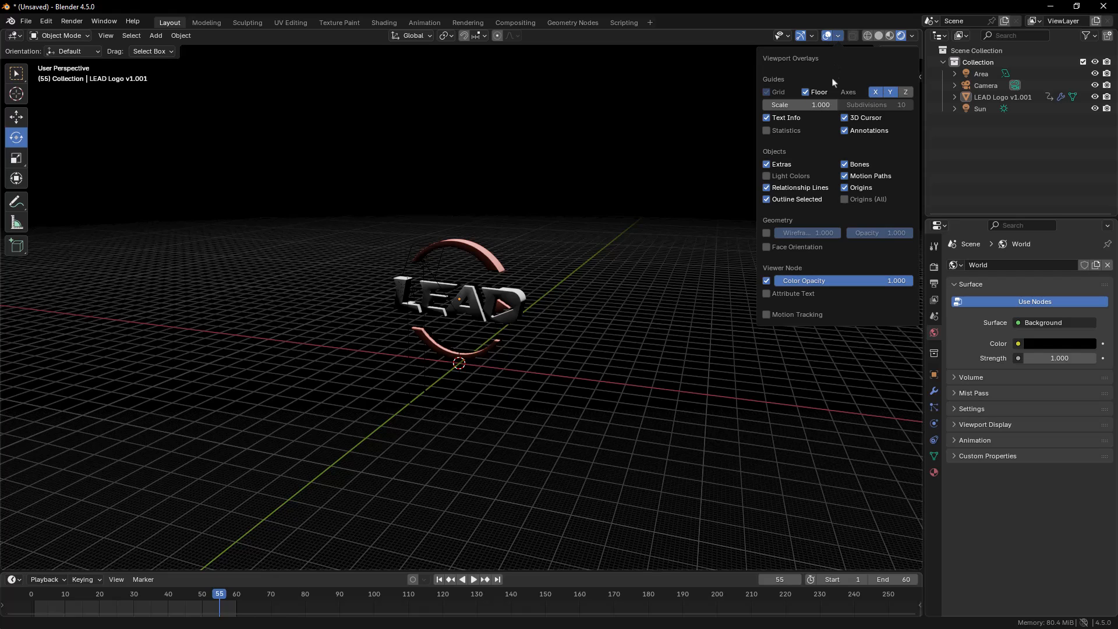
click(806, 92)
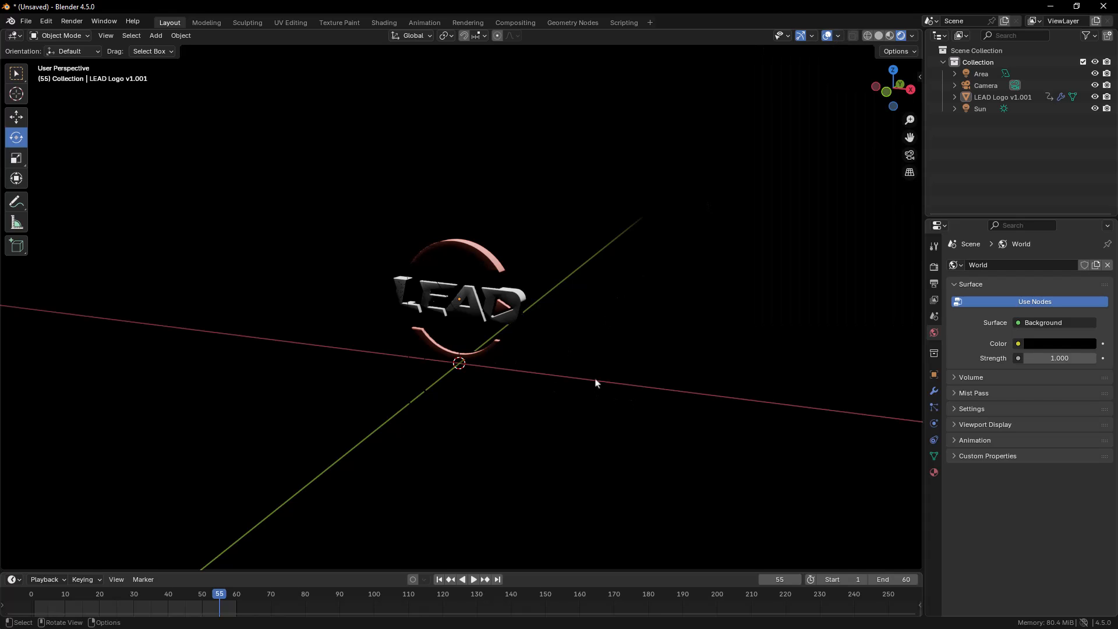
Step: Raise the sun light, move it about 22.3 m along negative Y and aim it at the front of the logo
click(980, 108)
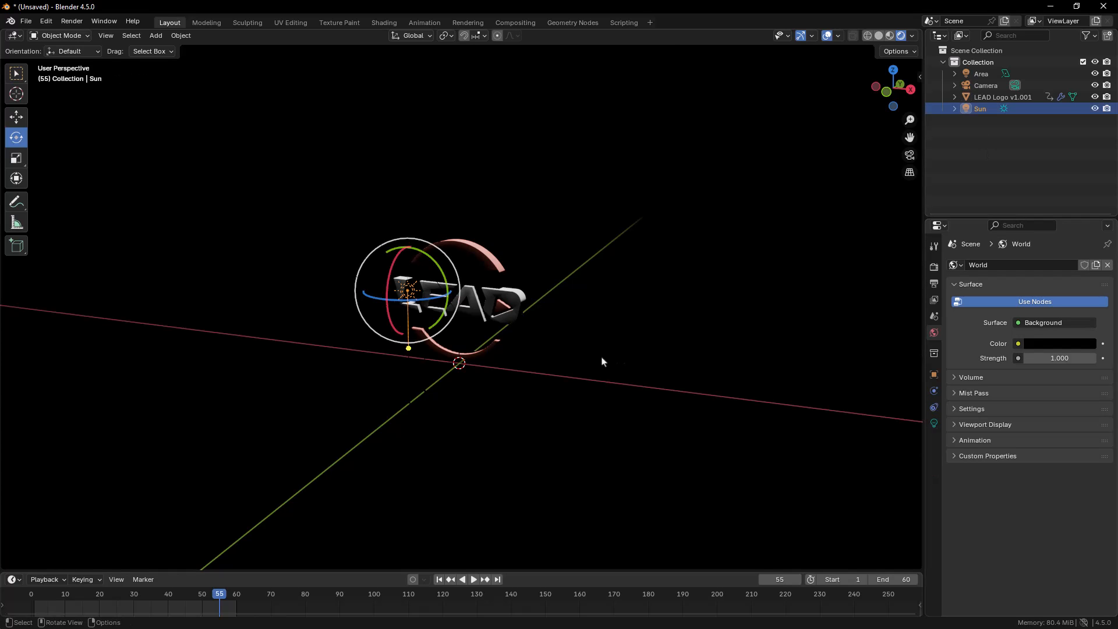
middle_drag(602, 367, 529, 370)
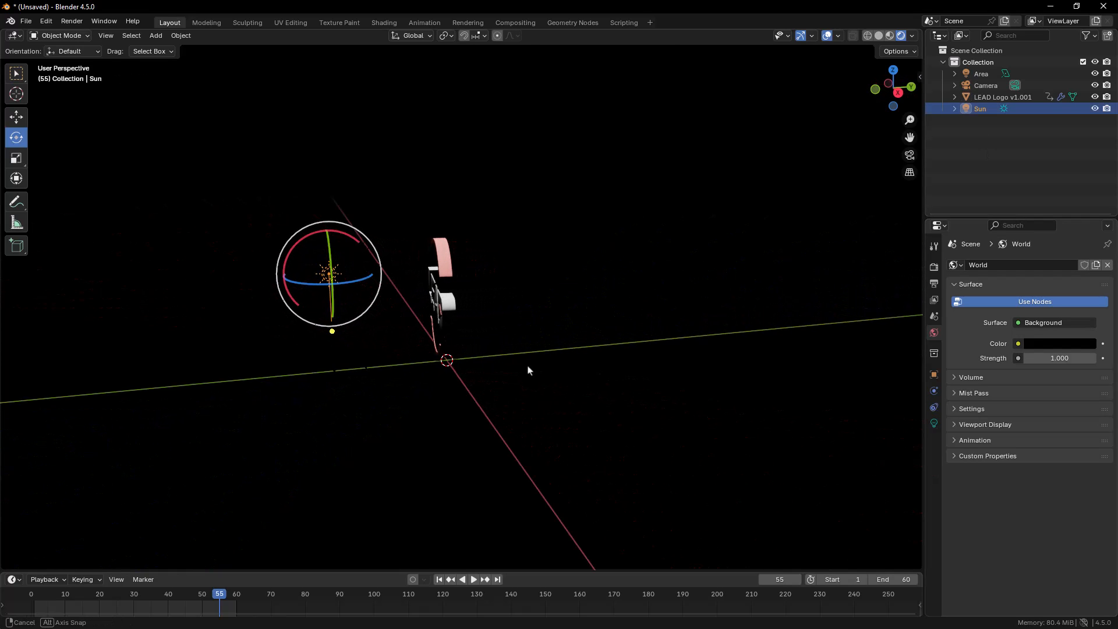
click(16, 117)
drag(327, 234, 325, 183)
drag(369, 221, 313, 222)
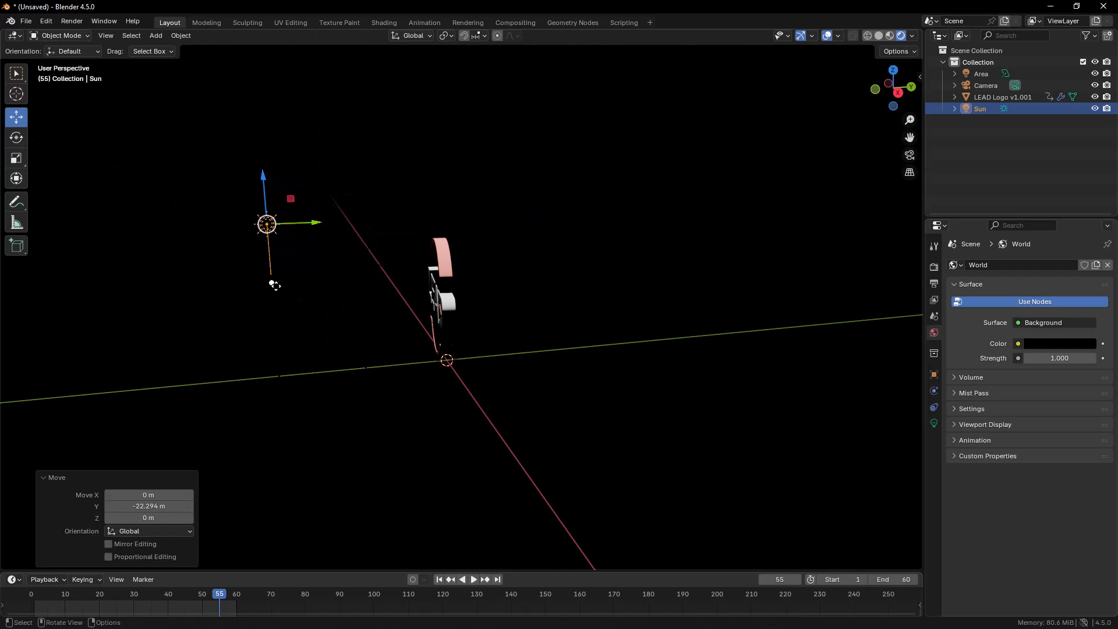
drag(272, 281, 314, 264)
middle_drag(289, 316, 366, 320)
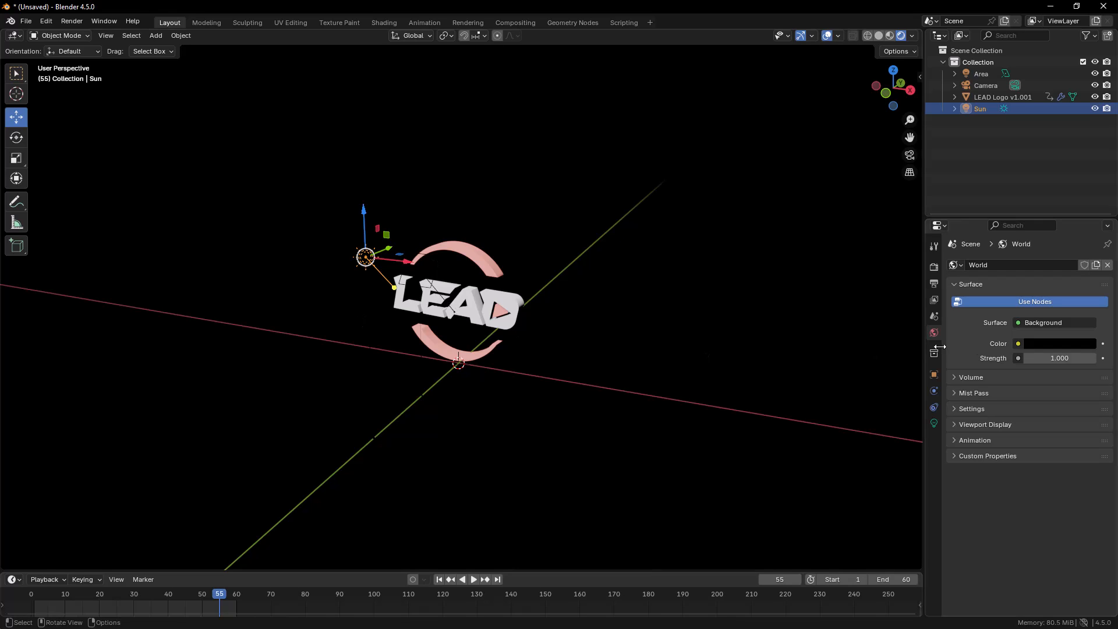
Step: Reduce the sun light's strength to 4.47
click(934, 423)
drag(1073, 366, 1064, 367)
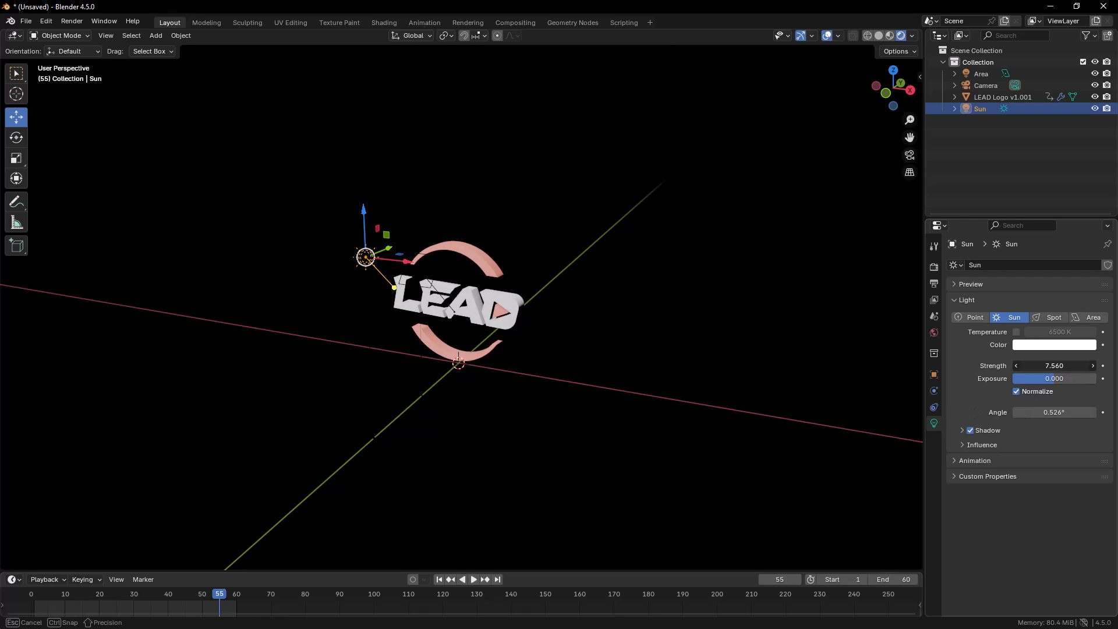
drag(1055, 365, 1032, 366)
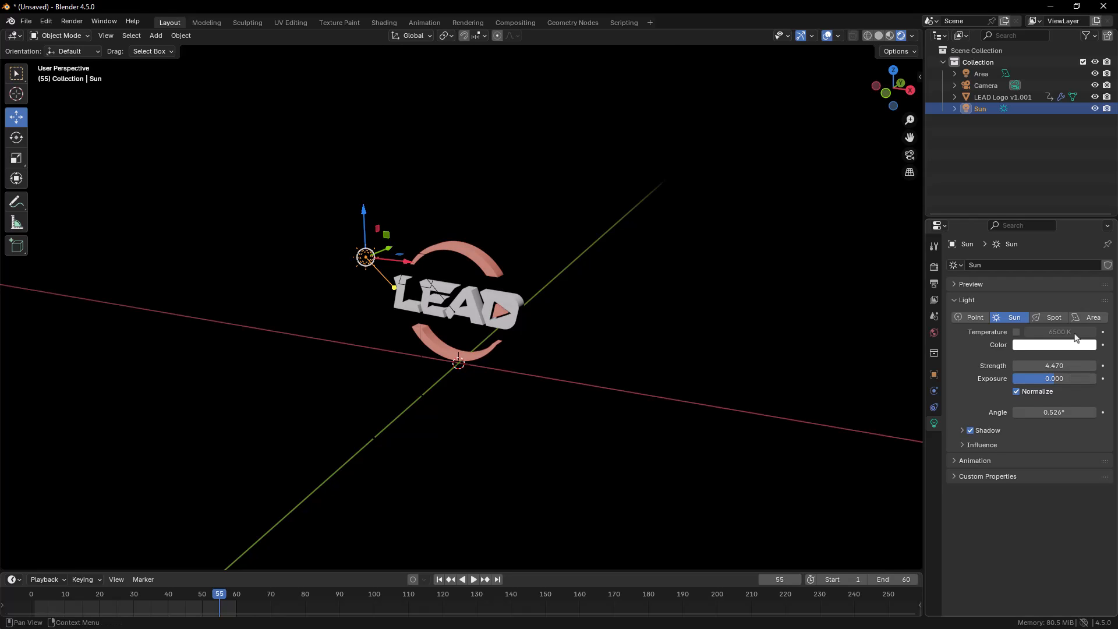
Step: Lower the area light's power to 76.4 and deselect the light
click(980, 76)
middle_drag(547, 329, 572, 332)
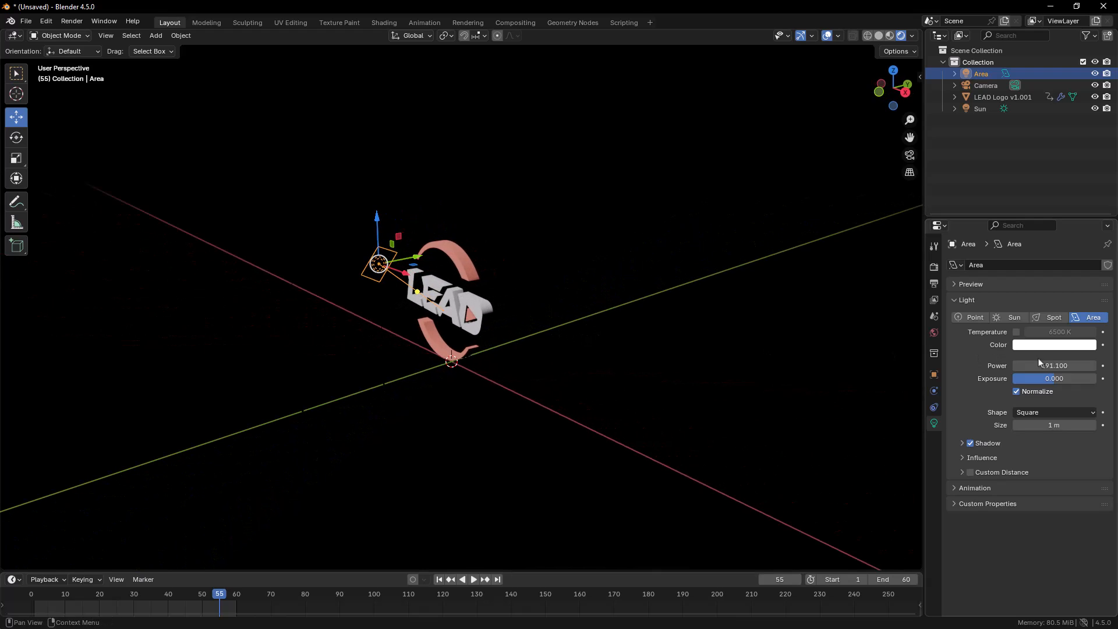
drag(1063, 366, 1030, 366)
click(707, 358)
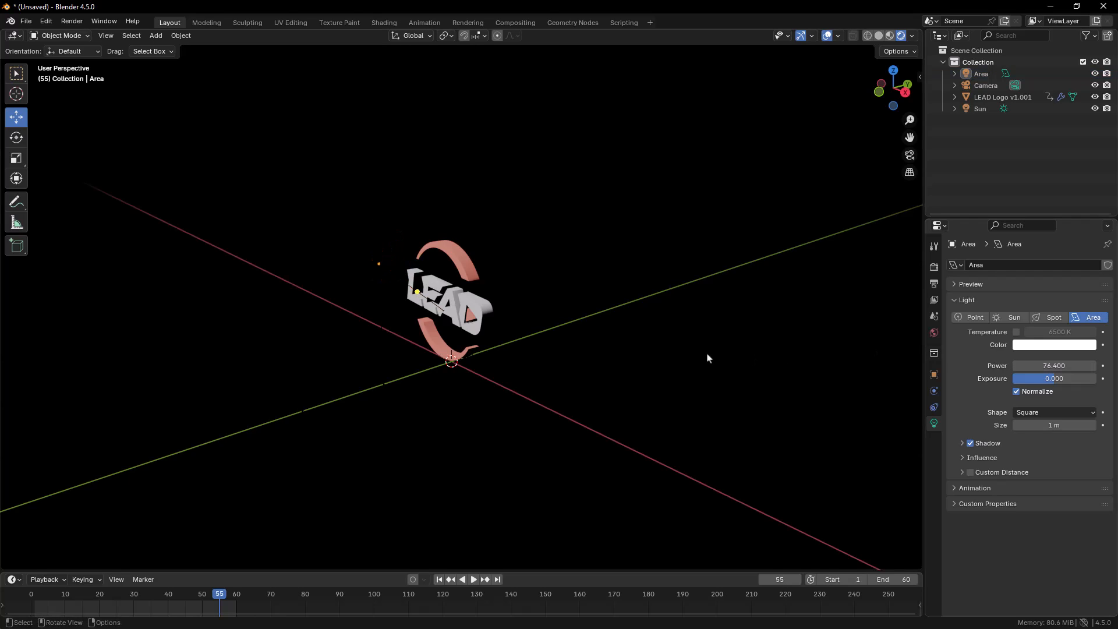
Step: Play the rotation through the camera view to check the lighting on the turning logo, stopping at frame 60
key(KP_0)
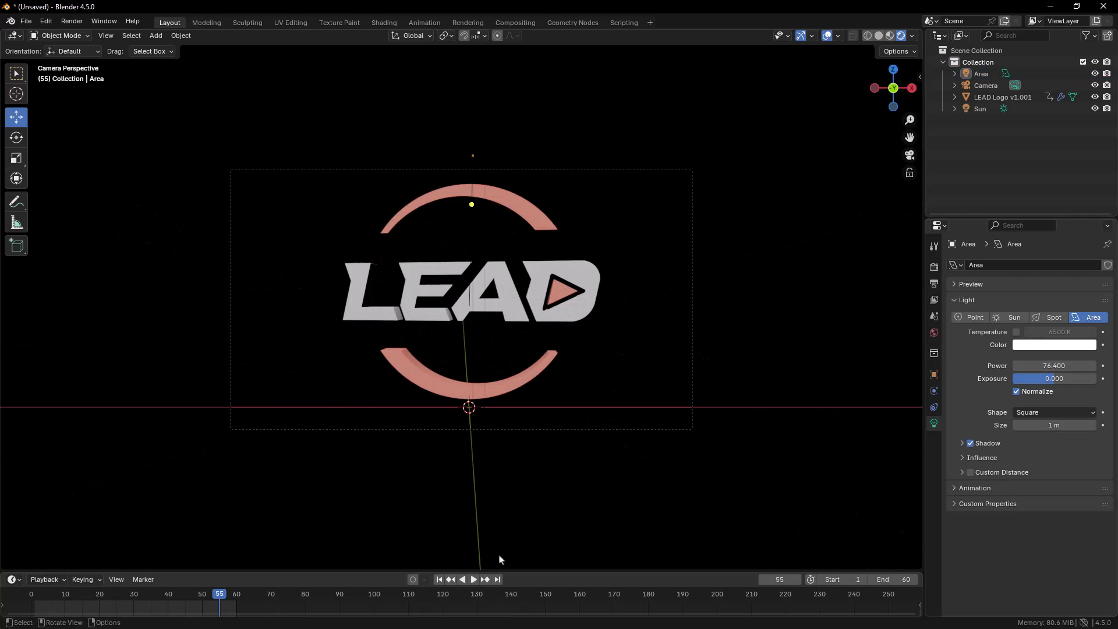
click(472, 580)
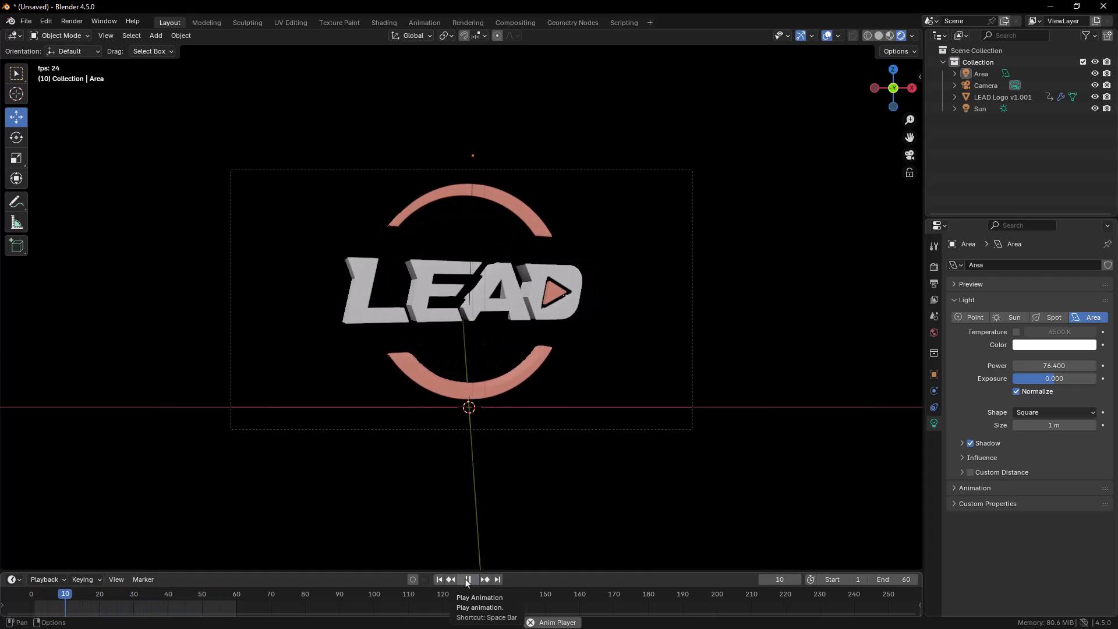
click(470, 580)
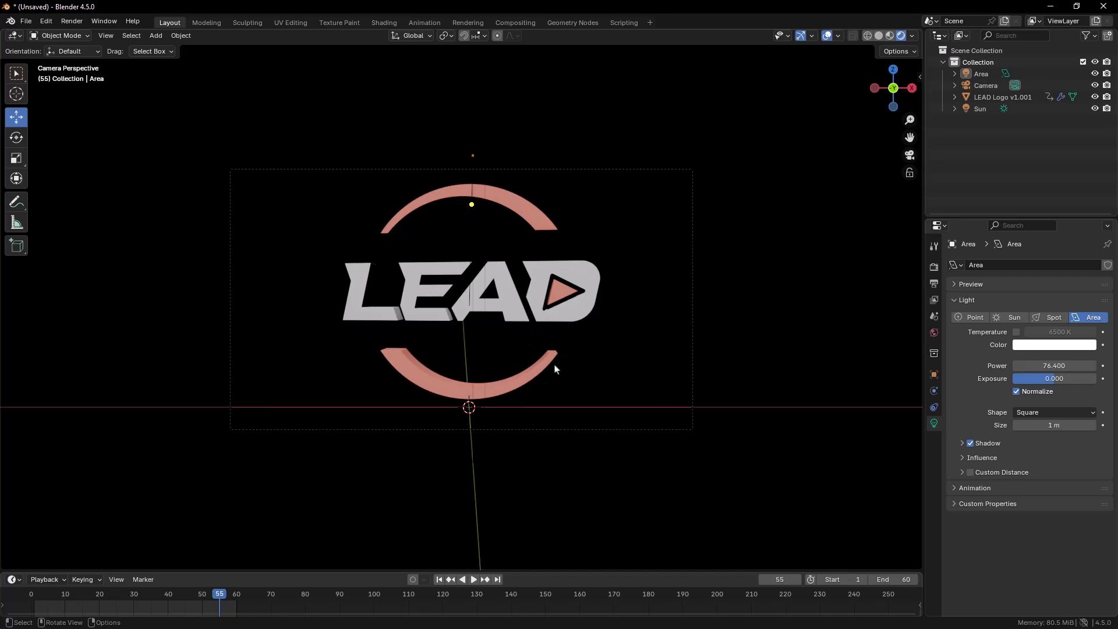
click(472, 580)
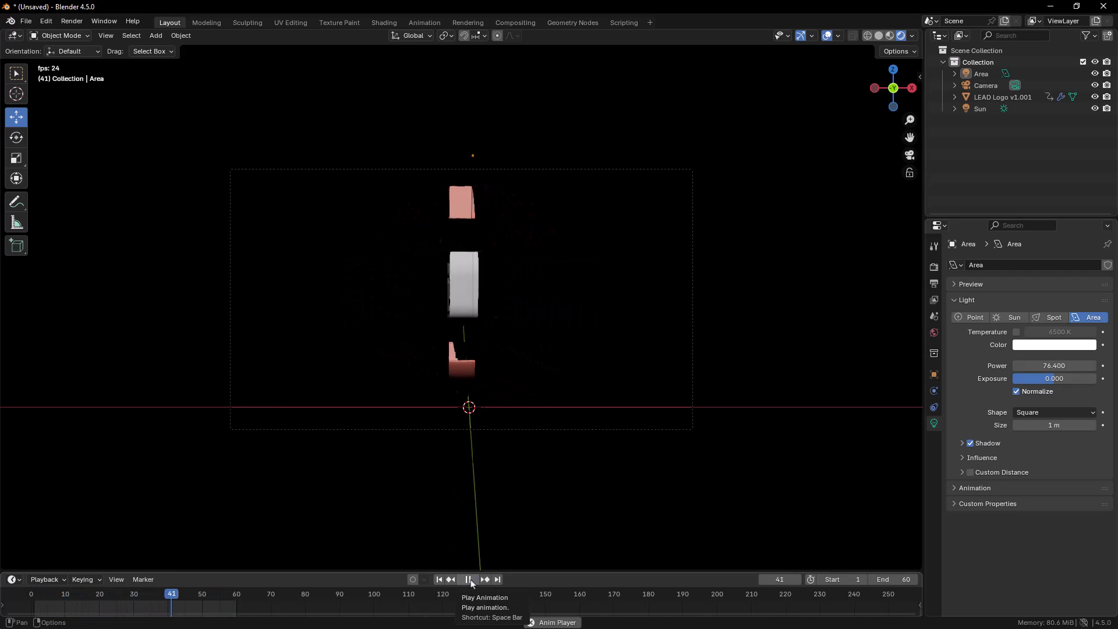
click(468, 580)
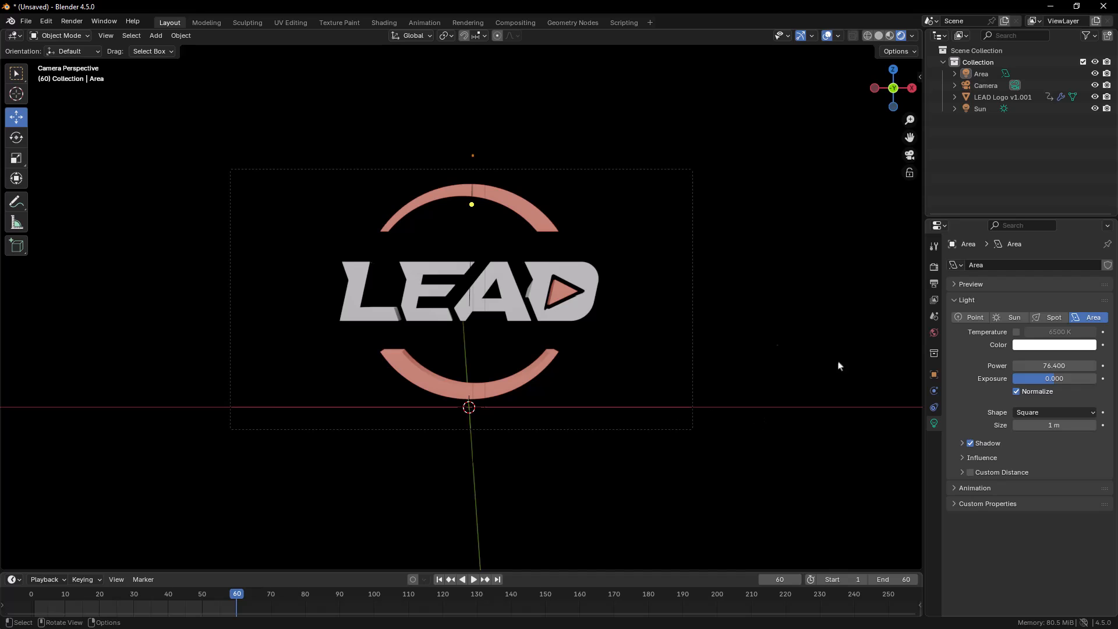
Step: Change the base color of the logo's red powder coat material to a saturated red, hue 0.993 and saturation 0.984
click(577, 275)
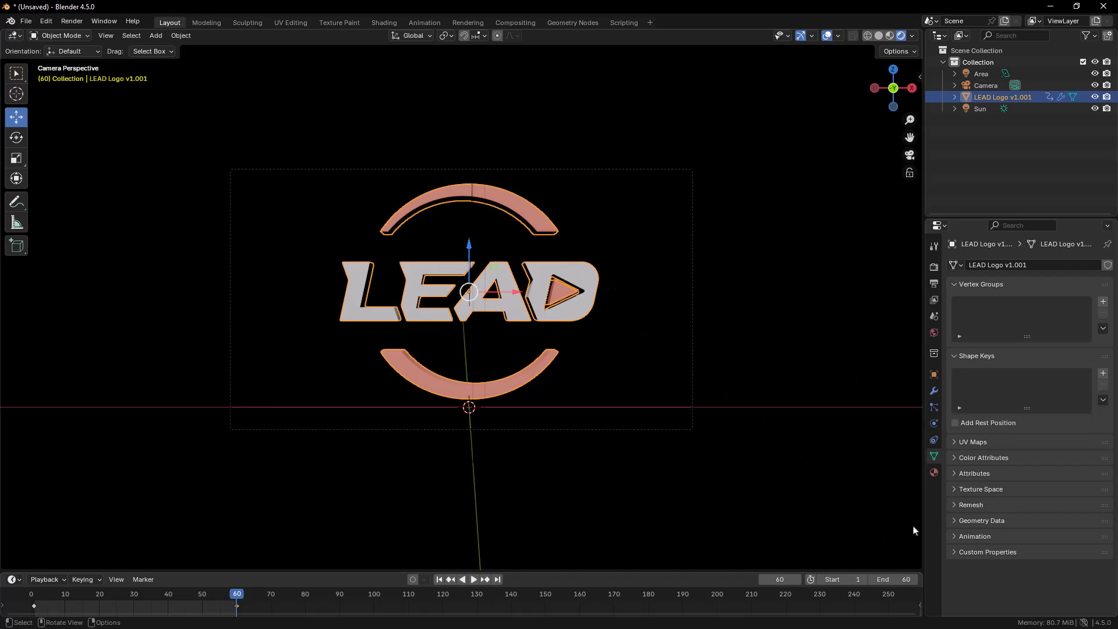
click(934, 473)
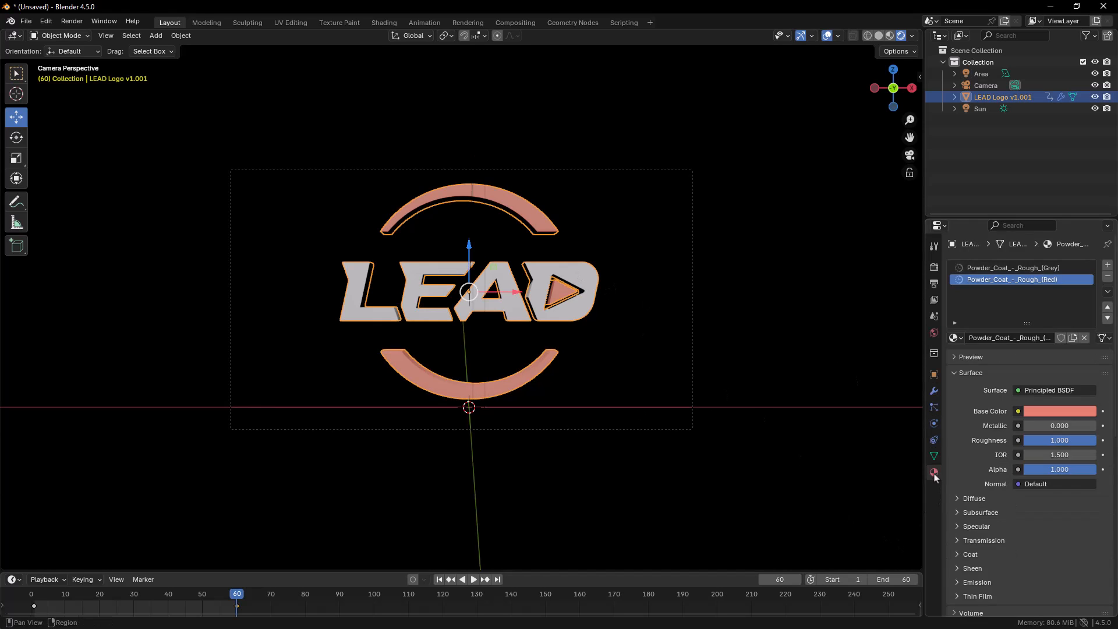
click(1055, 411)
drag(1027, 289, 1039, 307)
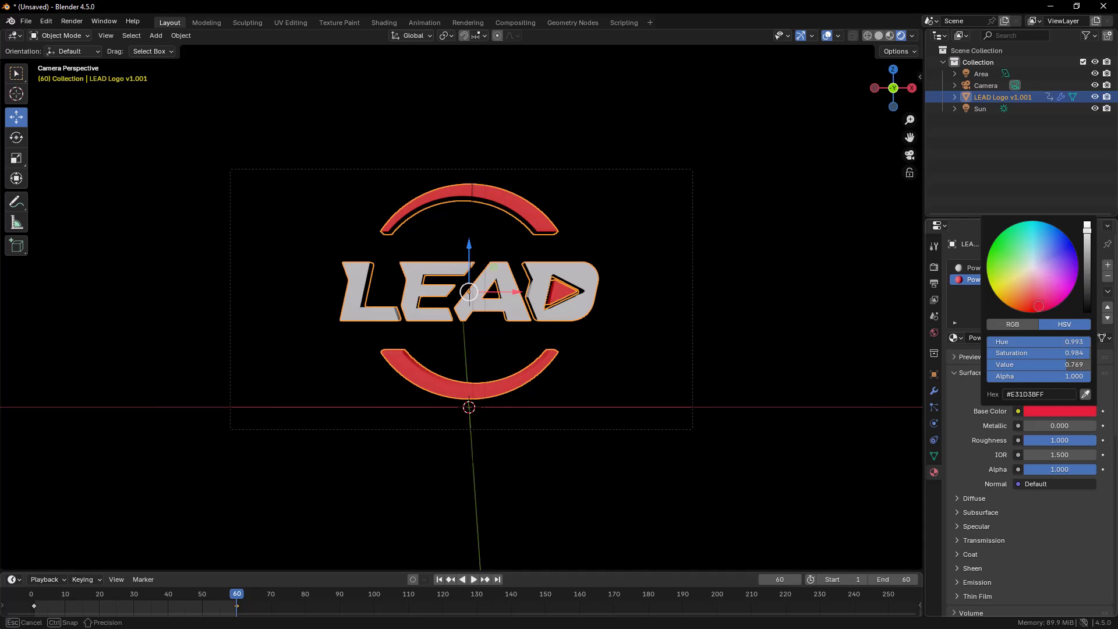
drag(1039, 306, 1039, 306)
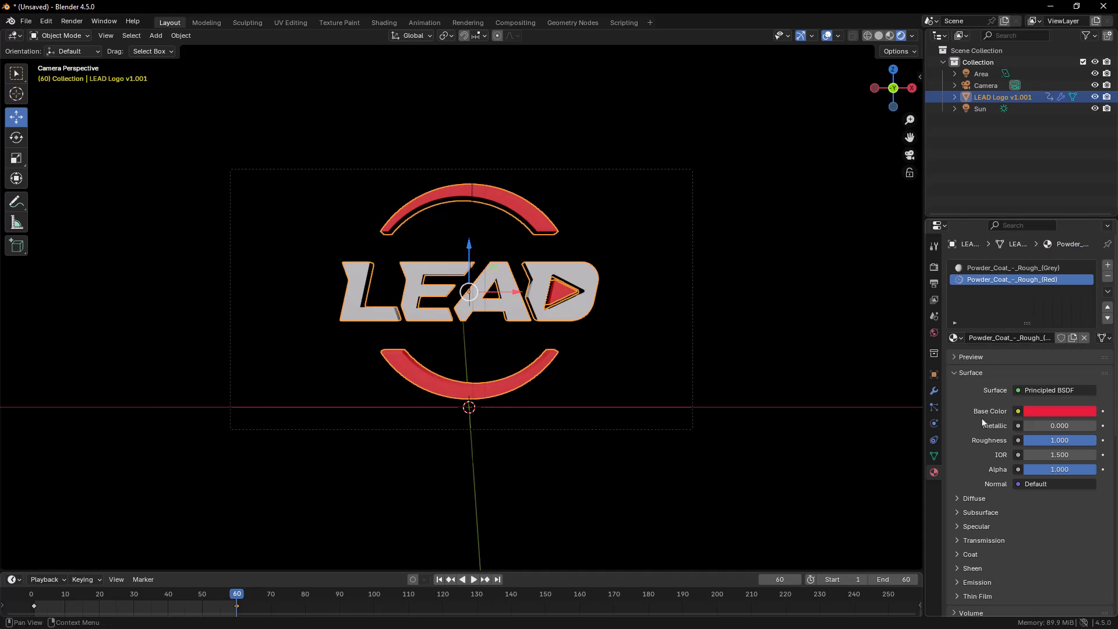
Step: Darken the base color of the logo's grey powder coat material to a neutral mid grey
click(1014, 269)
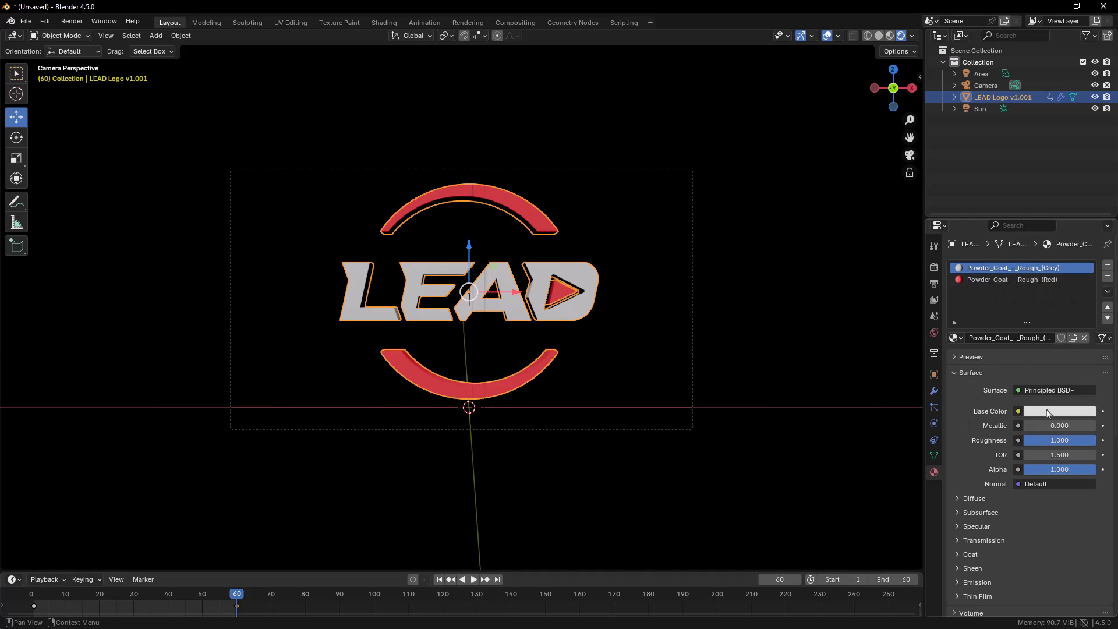
click(1068, 413)
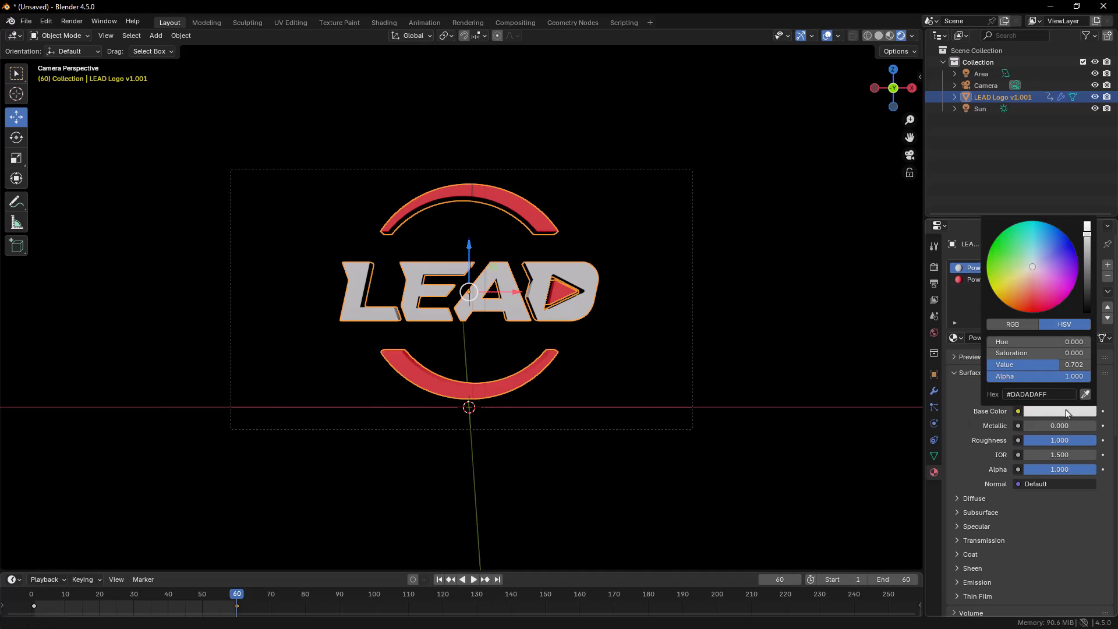
click(1033, 267)
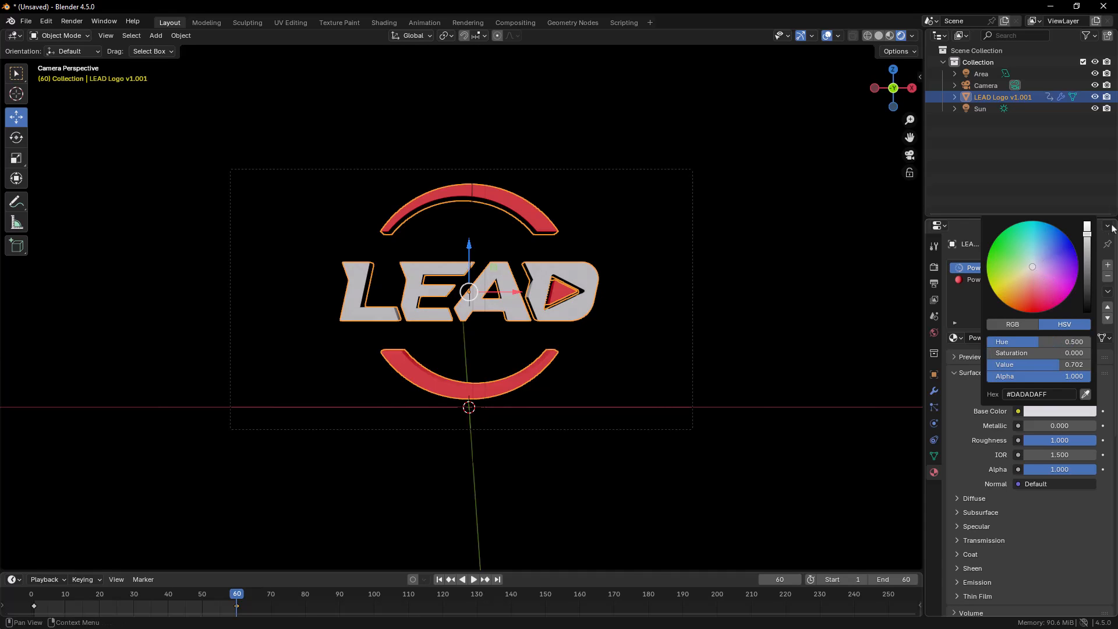
drag(1089, 239, 1086, 252)
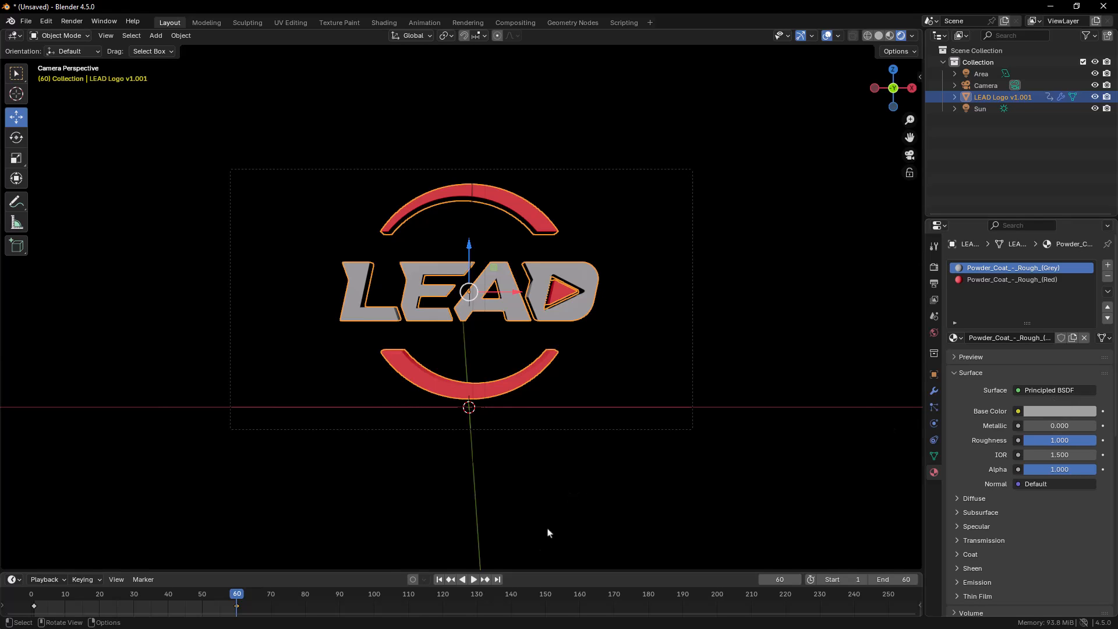
Step: Play the logo spin to check the new colors, stopping at frame 59, and review the EEVEE render sampling settings
click(472, 579)
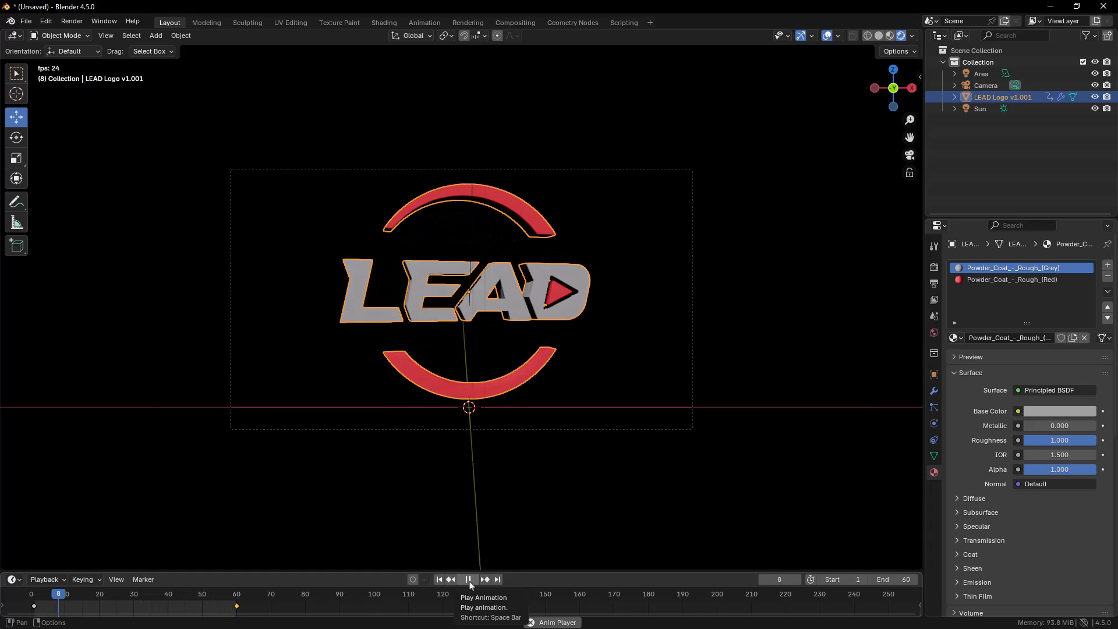
click(471, 583)
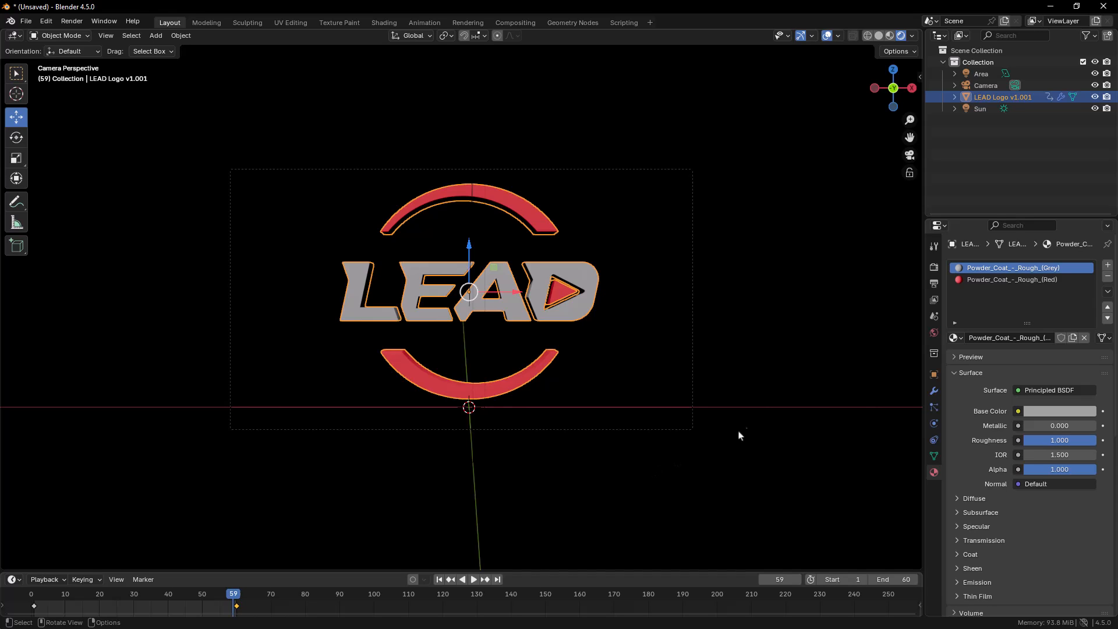
click(933, 269)
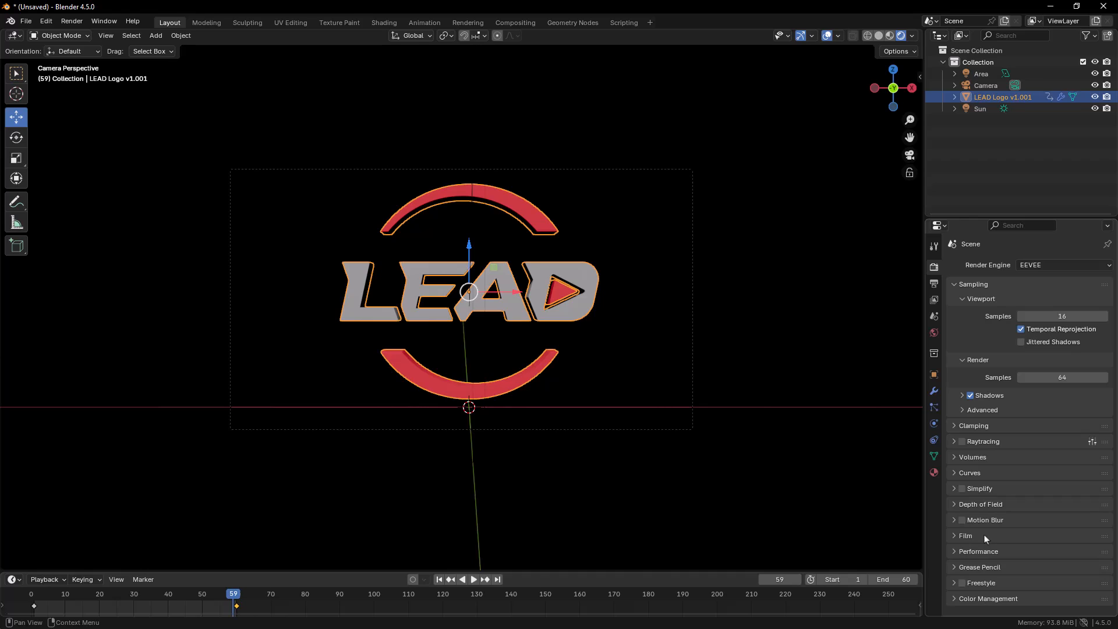
click(963, 410)
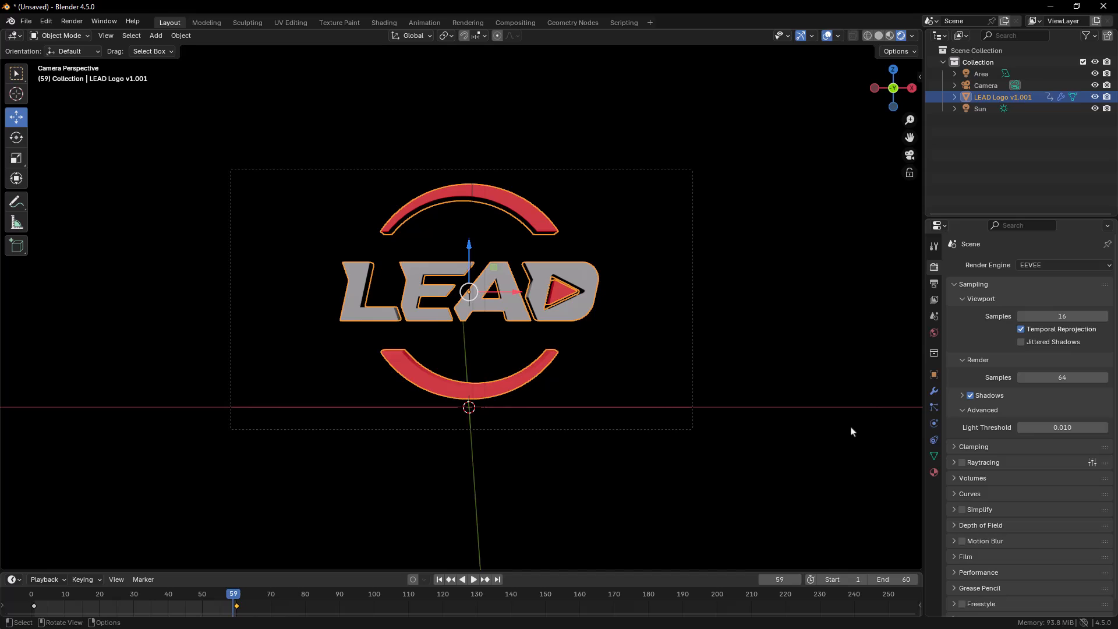
Step: Set the render output folder to Video Render inside Blender\CADU Logo
click(934, 285)
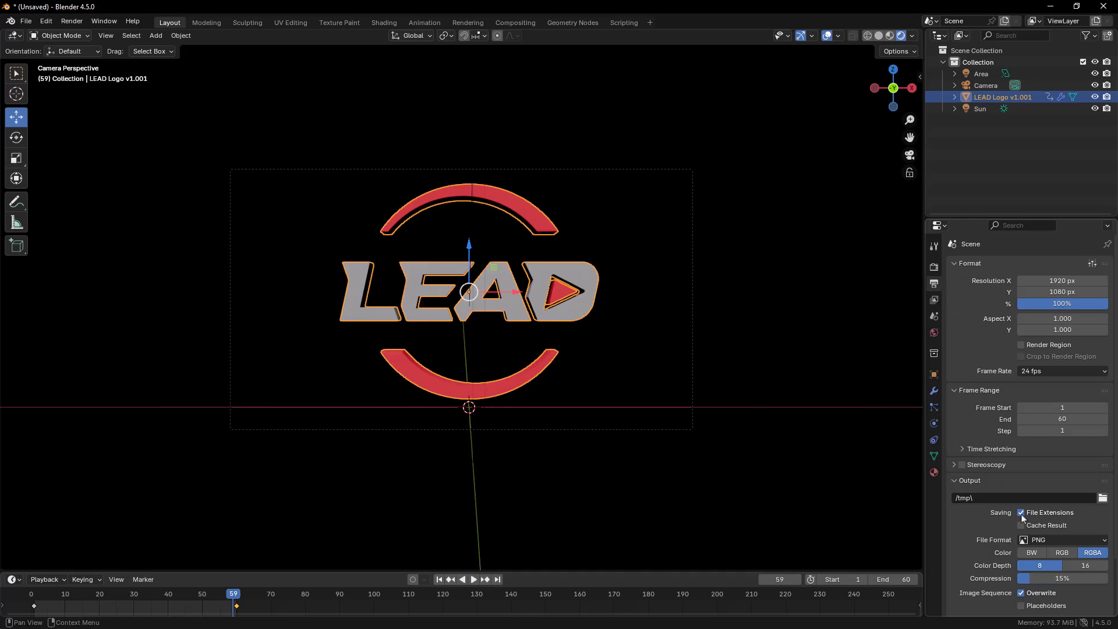
click(1103, 498)
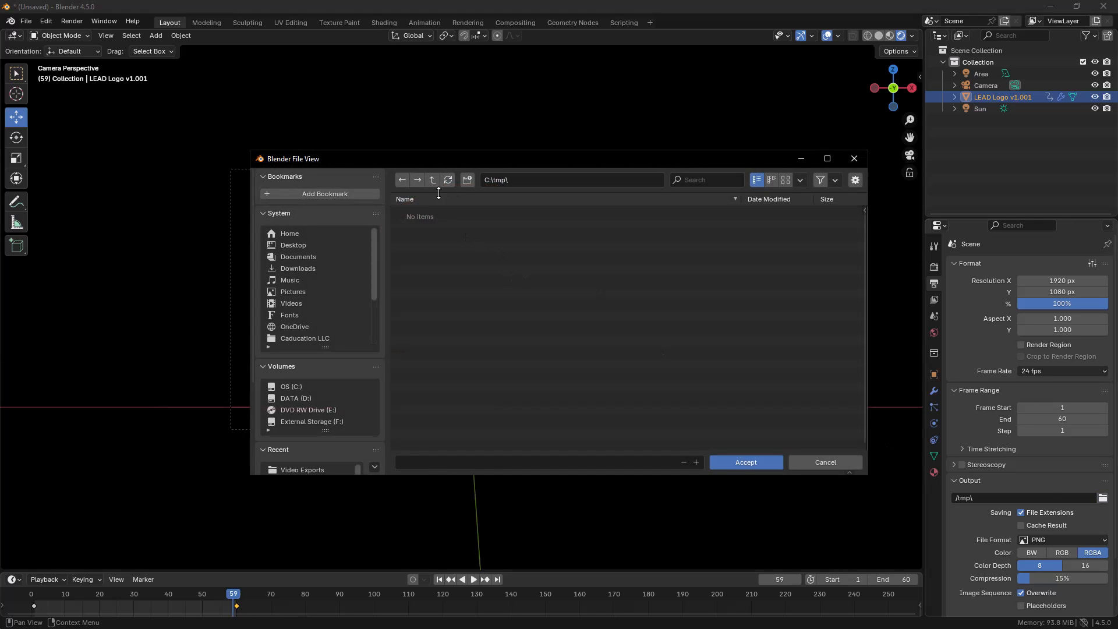
scroll(324, 315, down, 3)
click(317, 337)
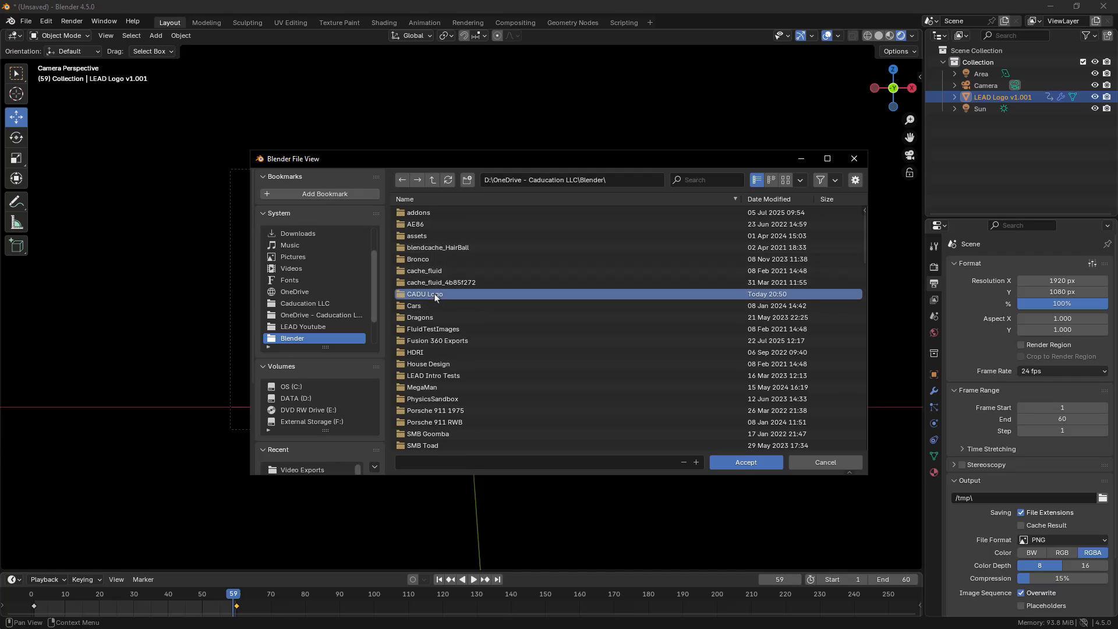
double_click(434, 294)
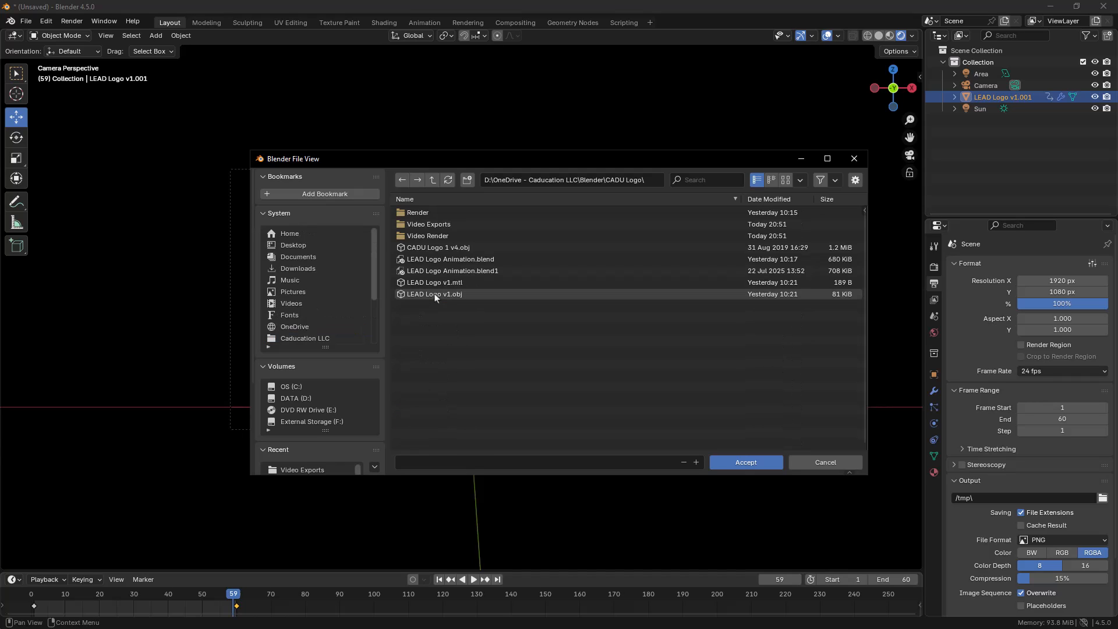
double_click(434, 226)
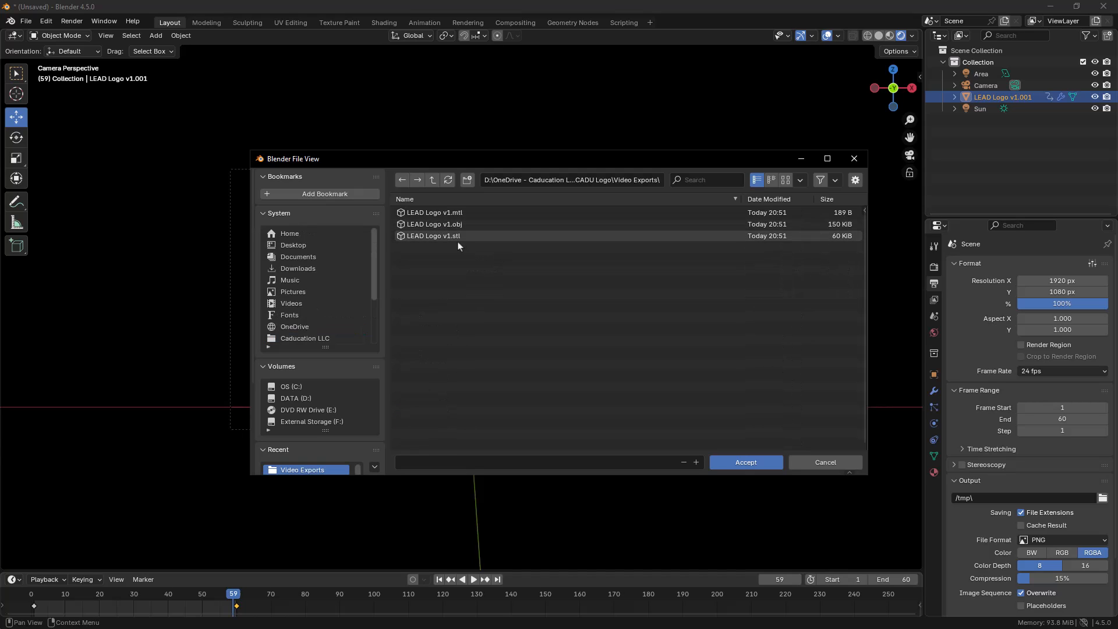
click(432, 180)
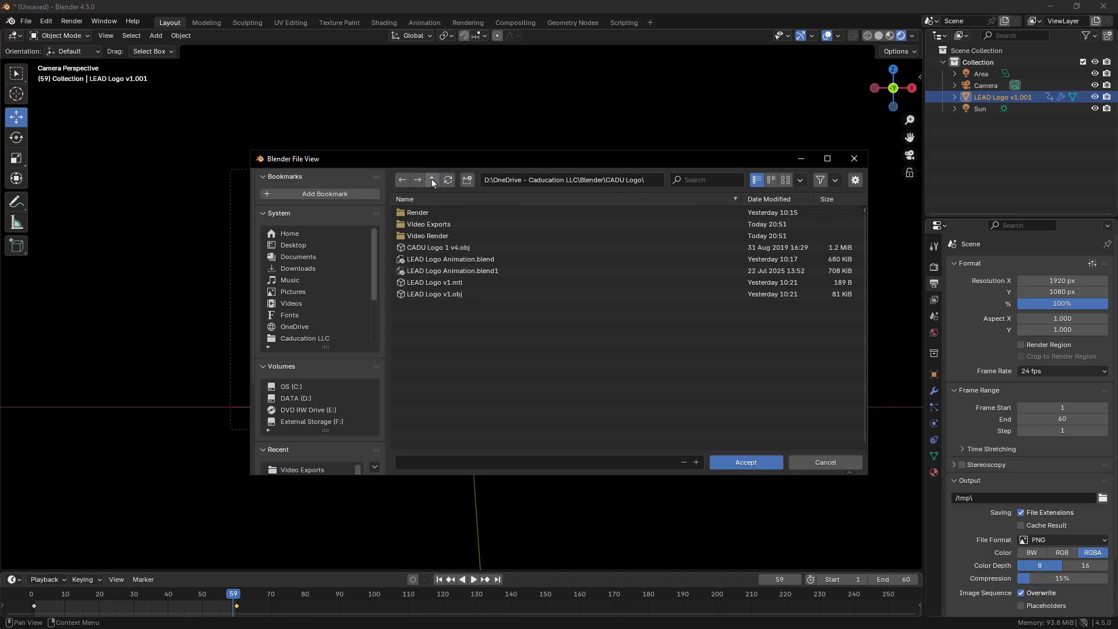
double_click(437, 238)
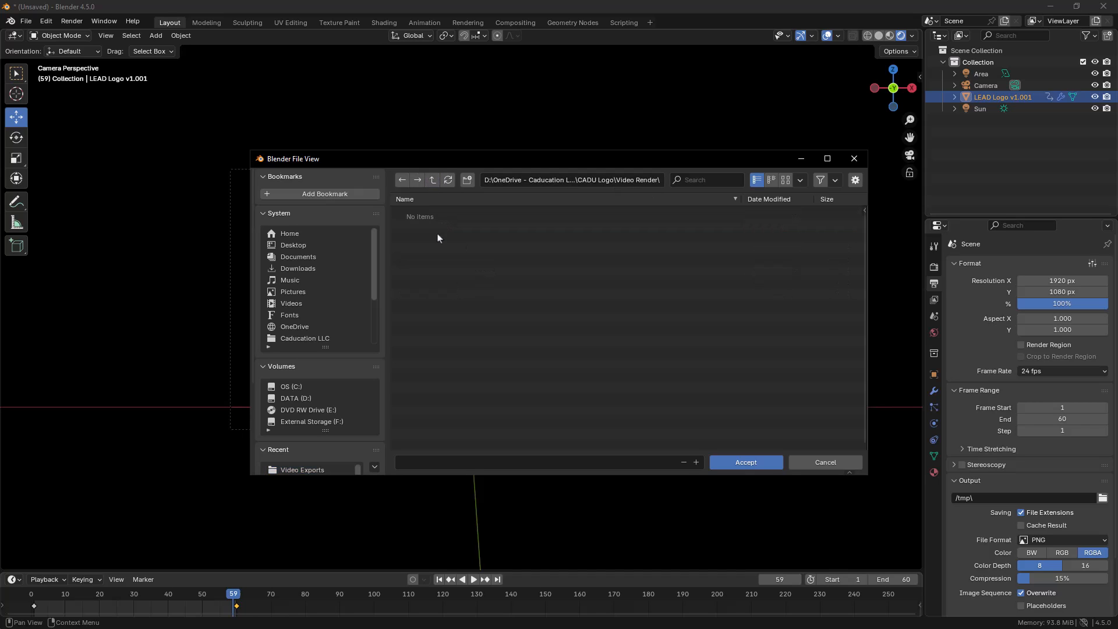
click(745, 463)
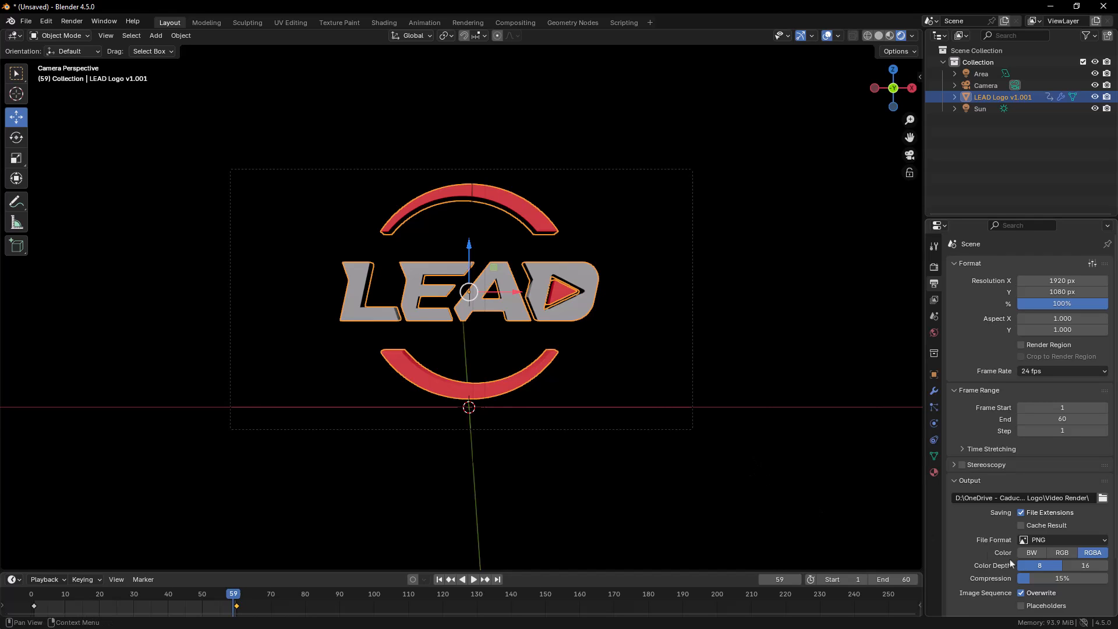
Step: Set the output file format to FFmpeg Video with an MPEG-4 container and review the remaining encoding settings
scroll(1087, 533, down, 2)
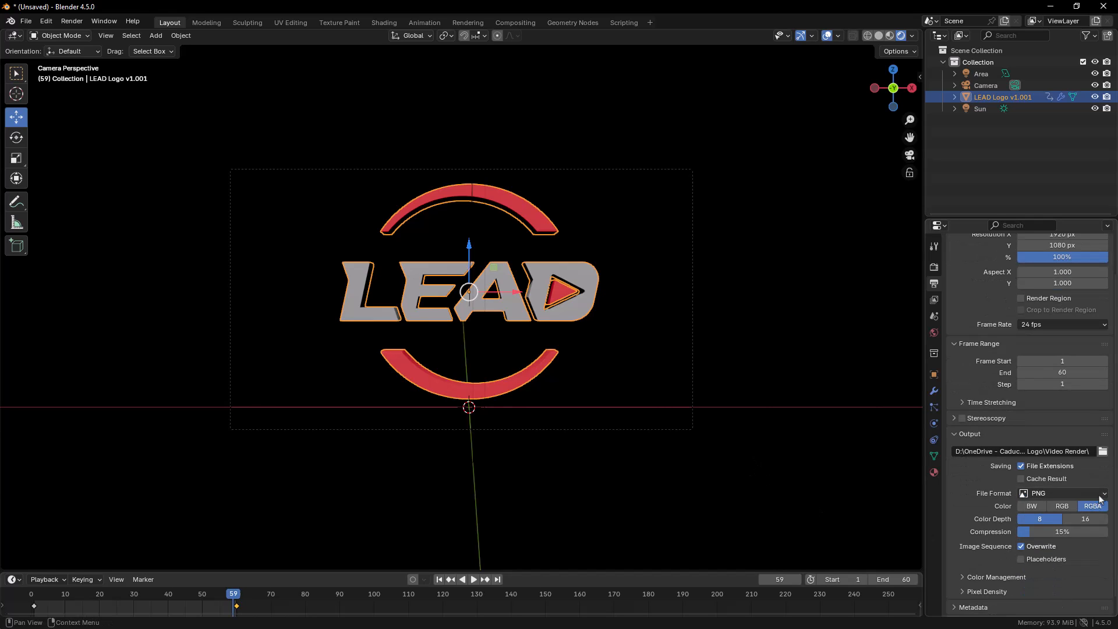
click(1105, 495)
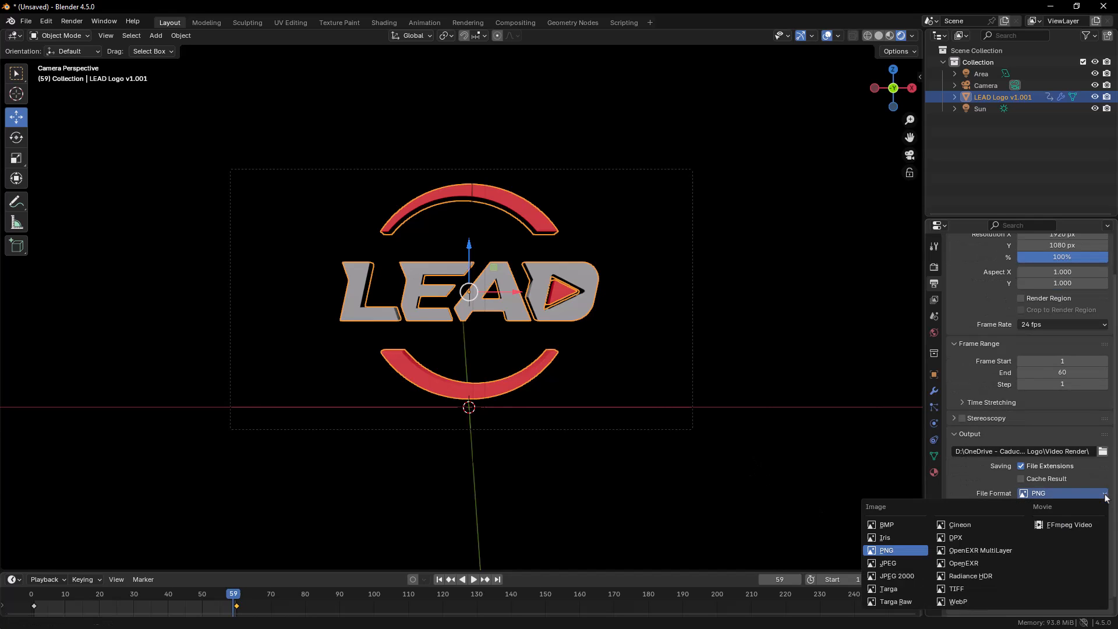
click(1083, 527)
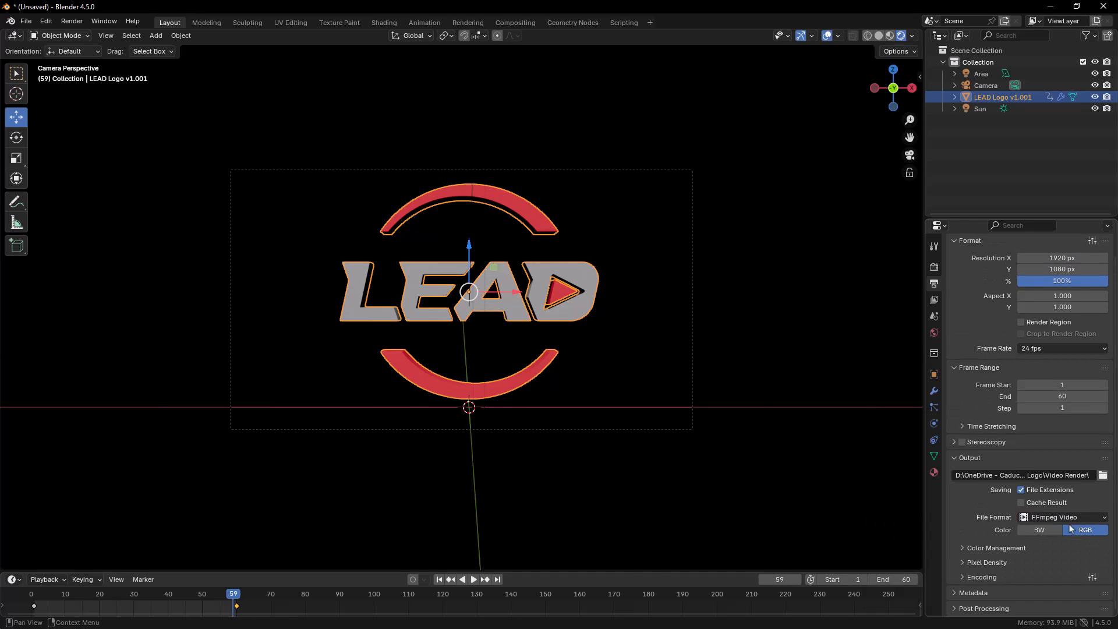
click(963, 577)
scroll(974, 536, down, 5)
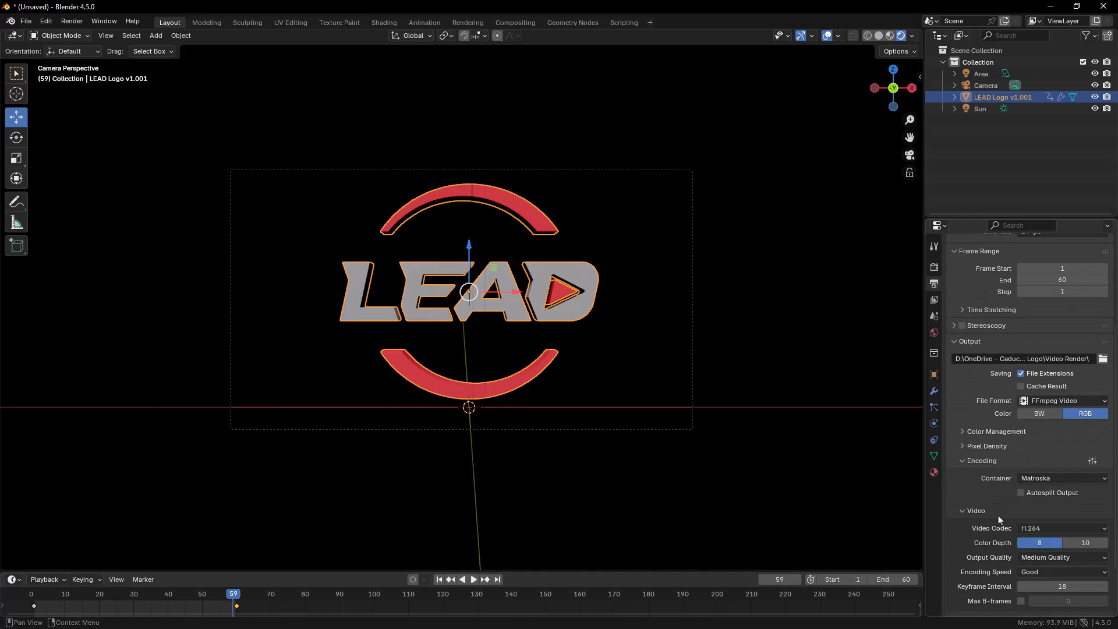
click(1097, 483)
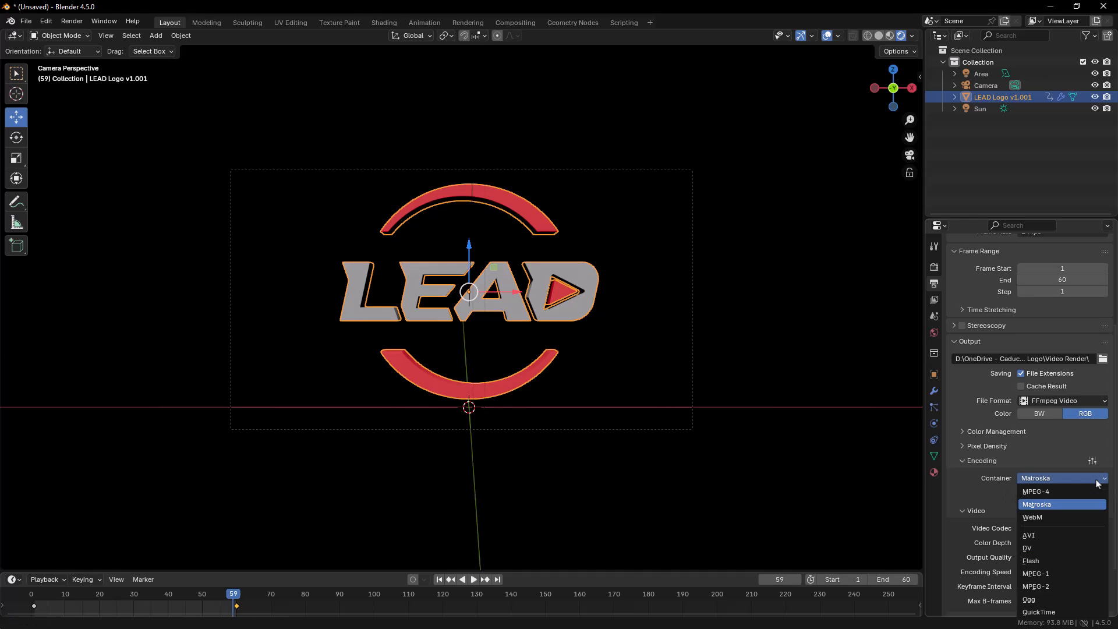
click(1048, 492)
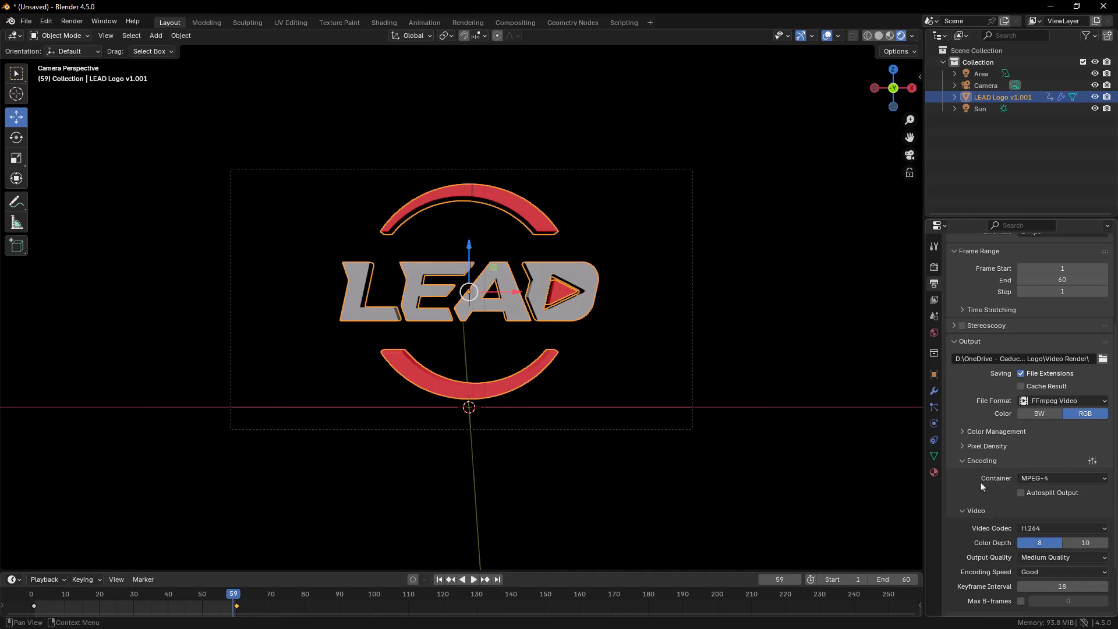
scroll(981, 485, down, 1)
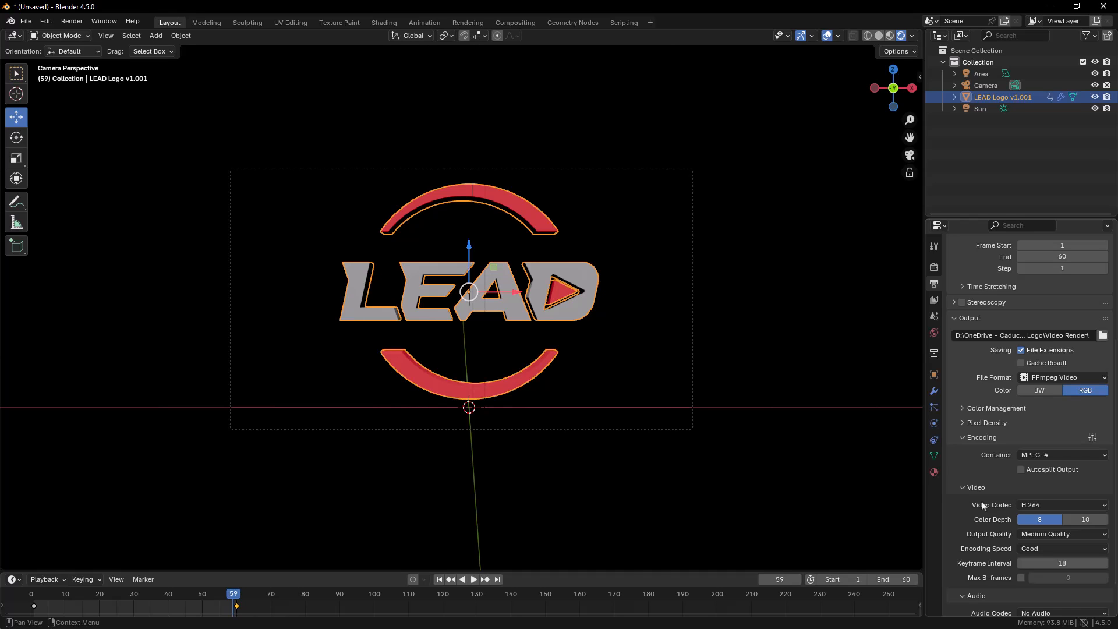
scroll(982, 502, down, 2)
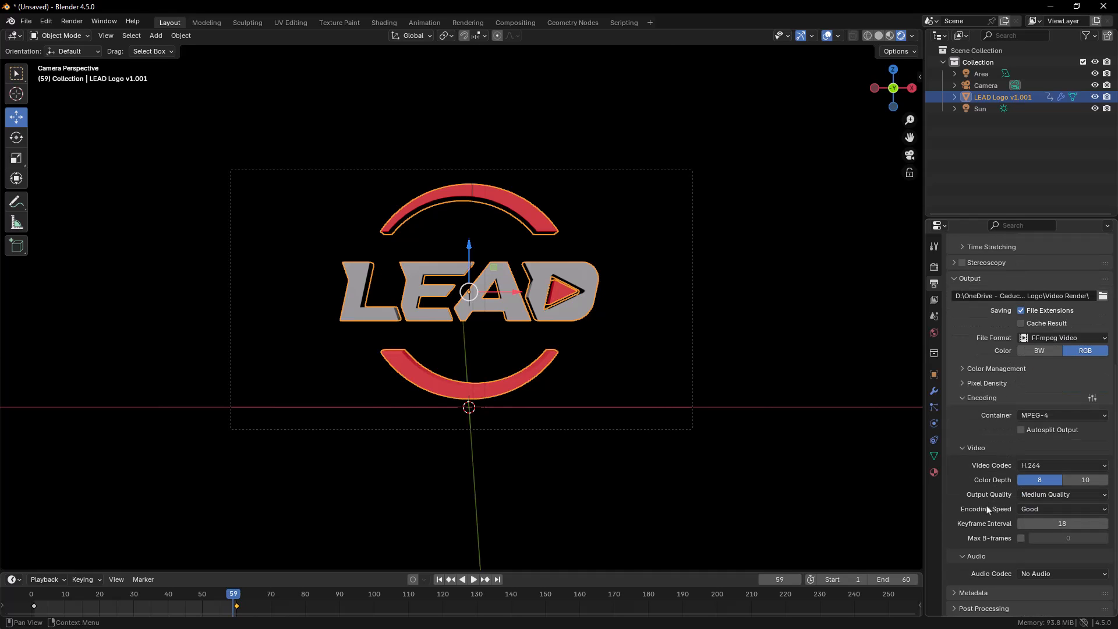
scroll(987, 510, up, 9)
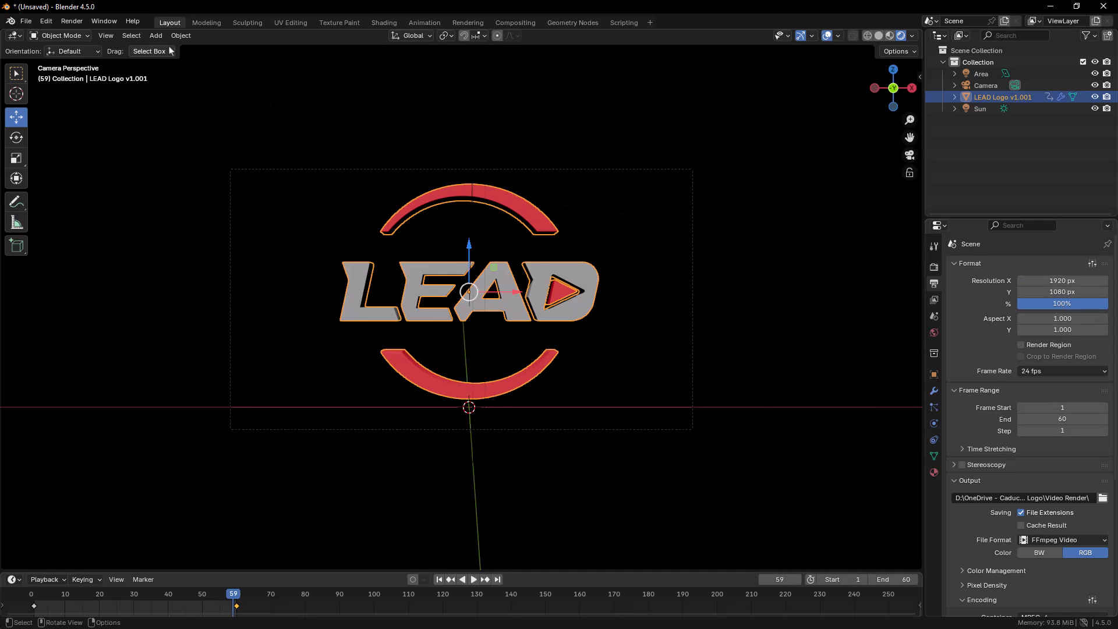
Step: Render the full logo animation to the video file
click(72, 21)
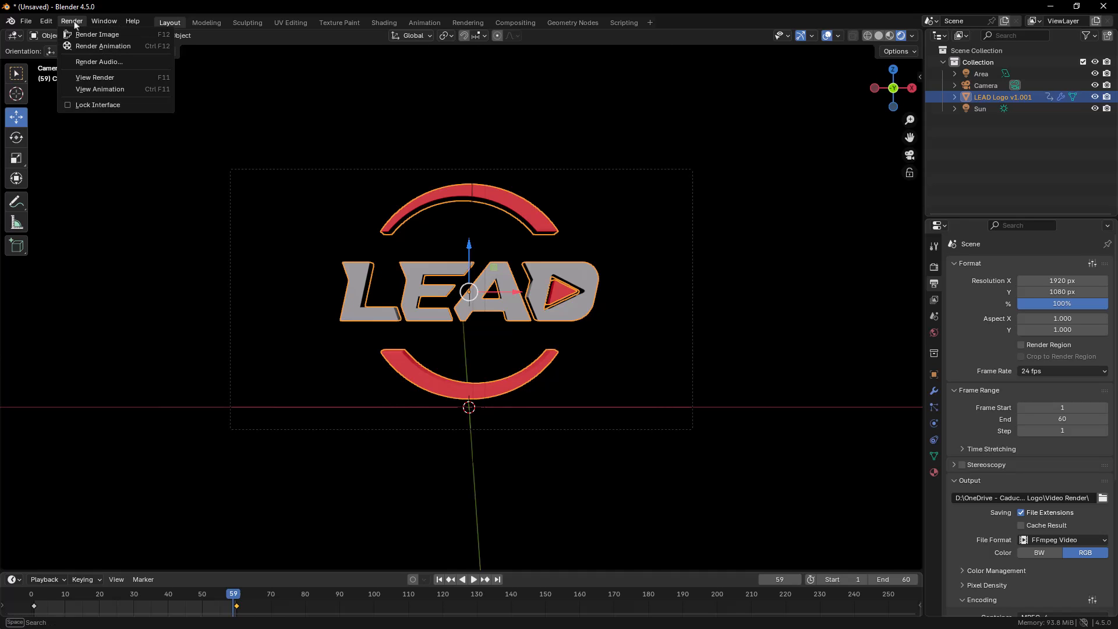
click(86, 46)
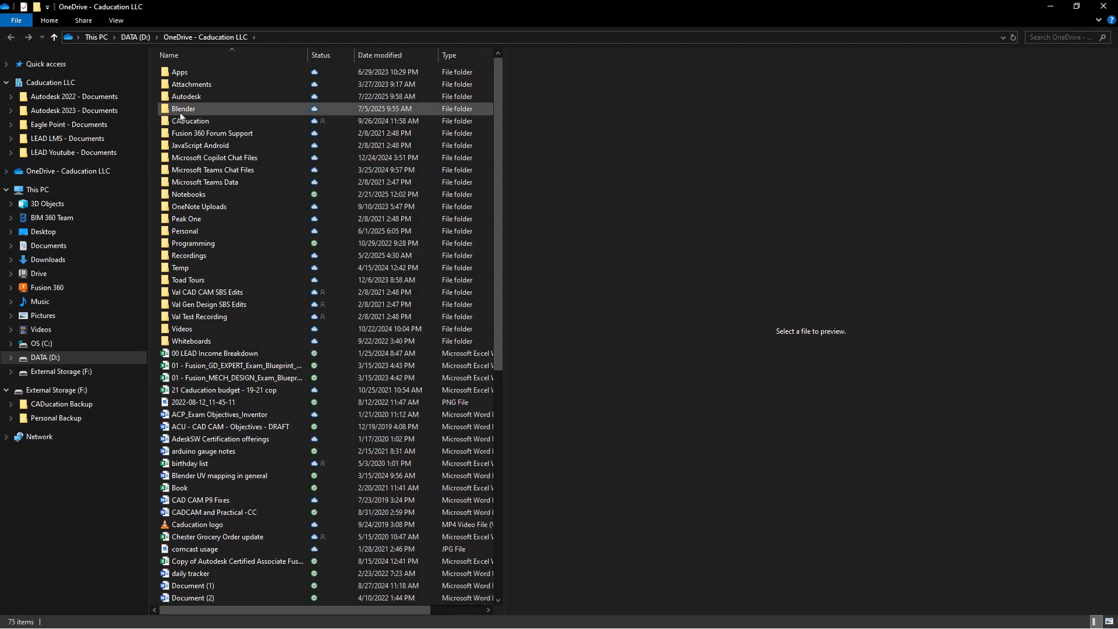
Step: In File Explorer, open Blender\CADU Logo\Video Render, play the rendered video 0001-0060 and close the player
double_click(181, 113)
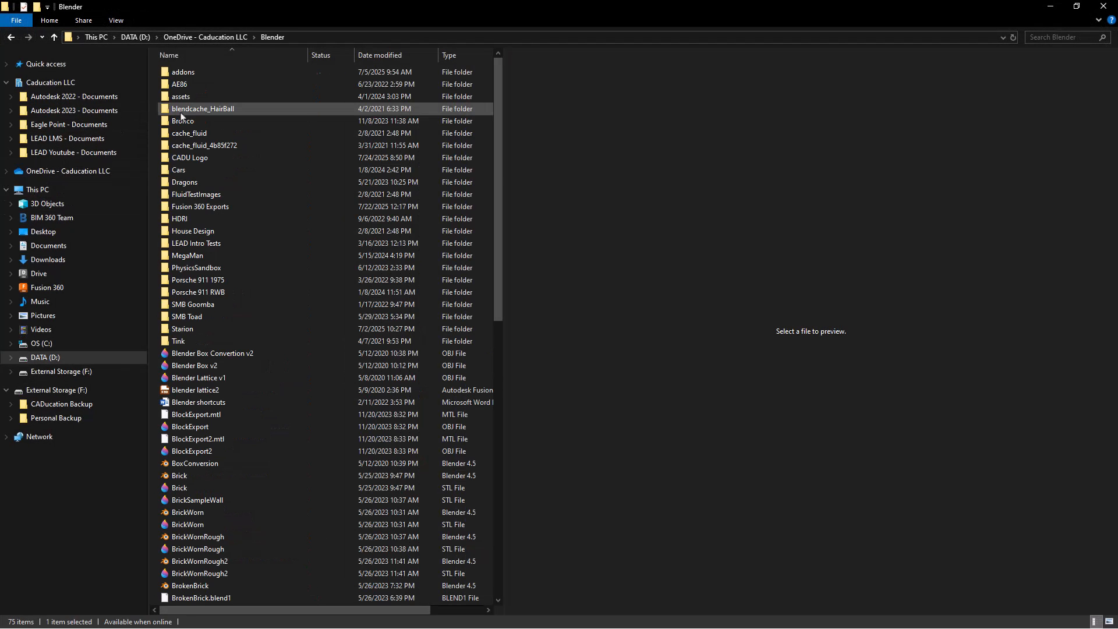
double_click(194, 150)
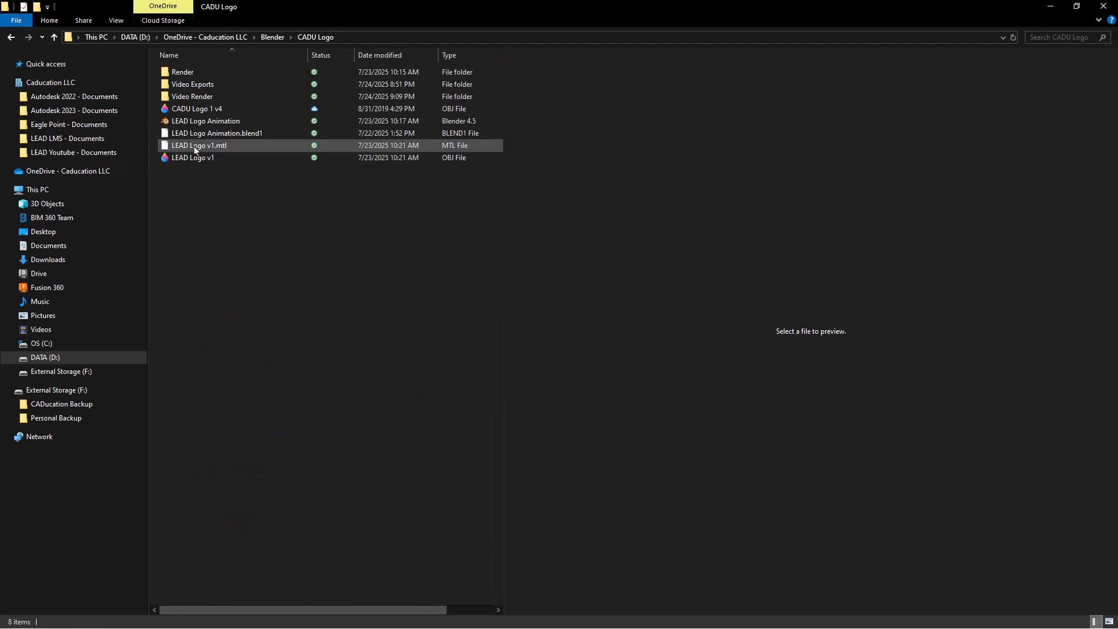
double_click(194, 96)
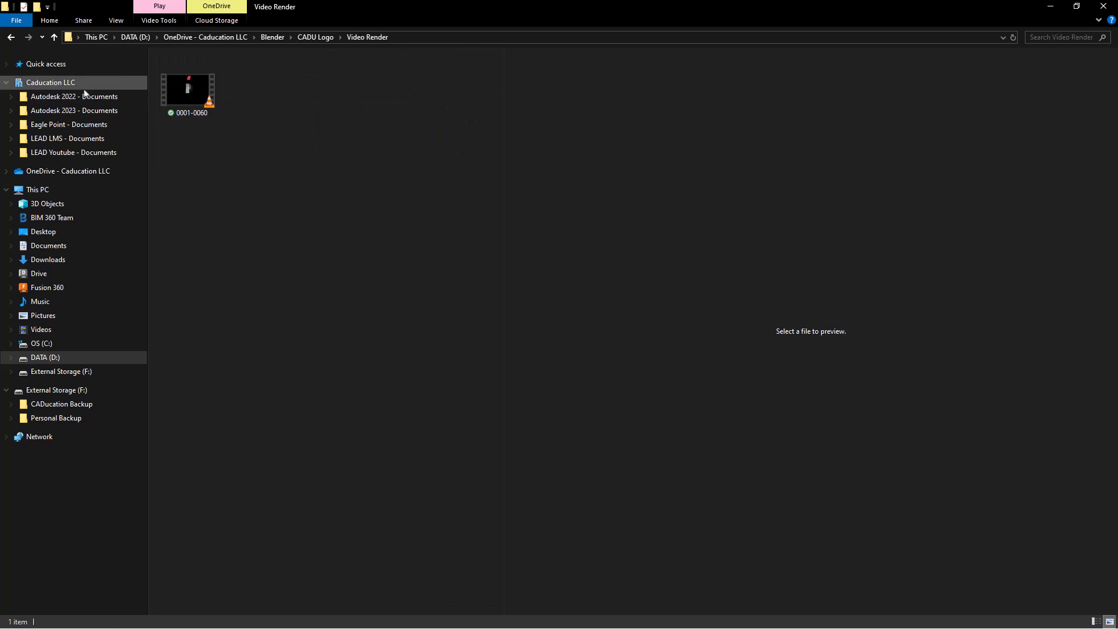
click(6, 83)
click(197, 98)
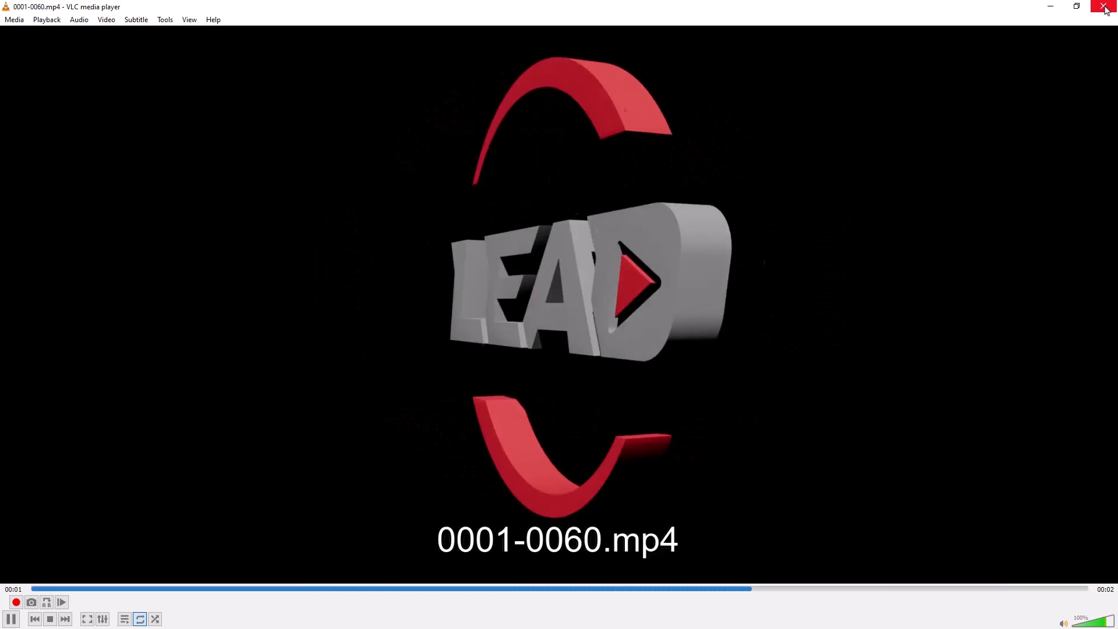
click(1105, 8)
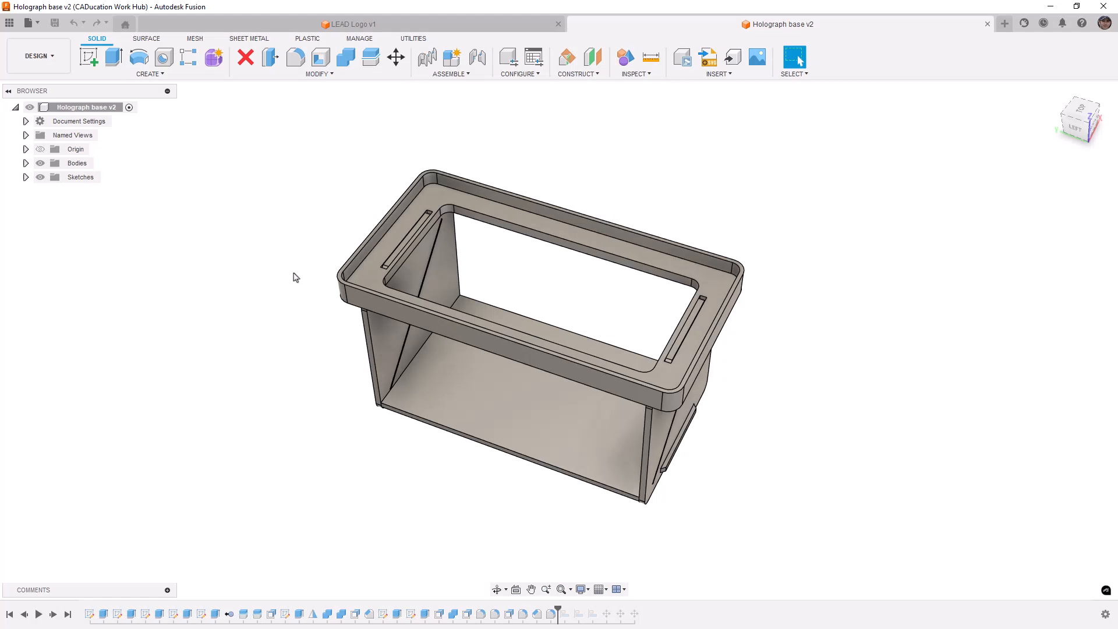
Step: In Autodesk Fusion, orbit the Holograph base v2 model to examine it from its left side
shift+middle_drag(308, 321, 310, 304)
key(Escape)
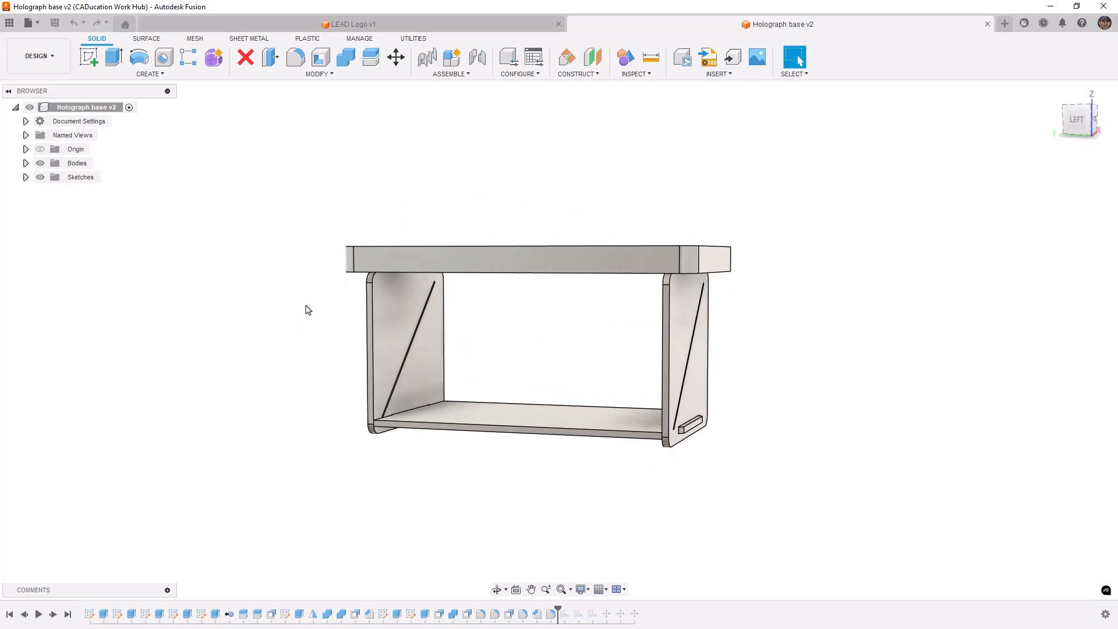